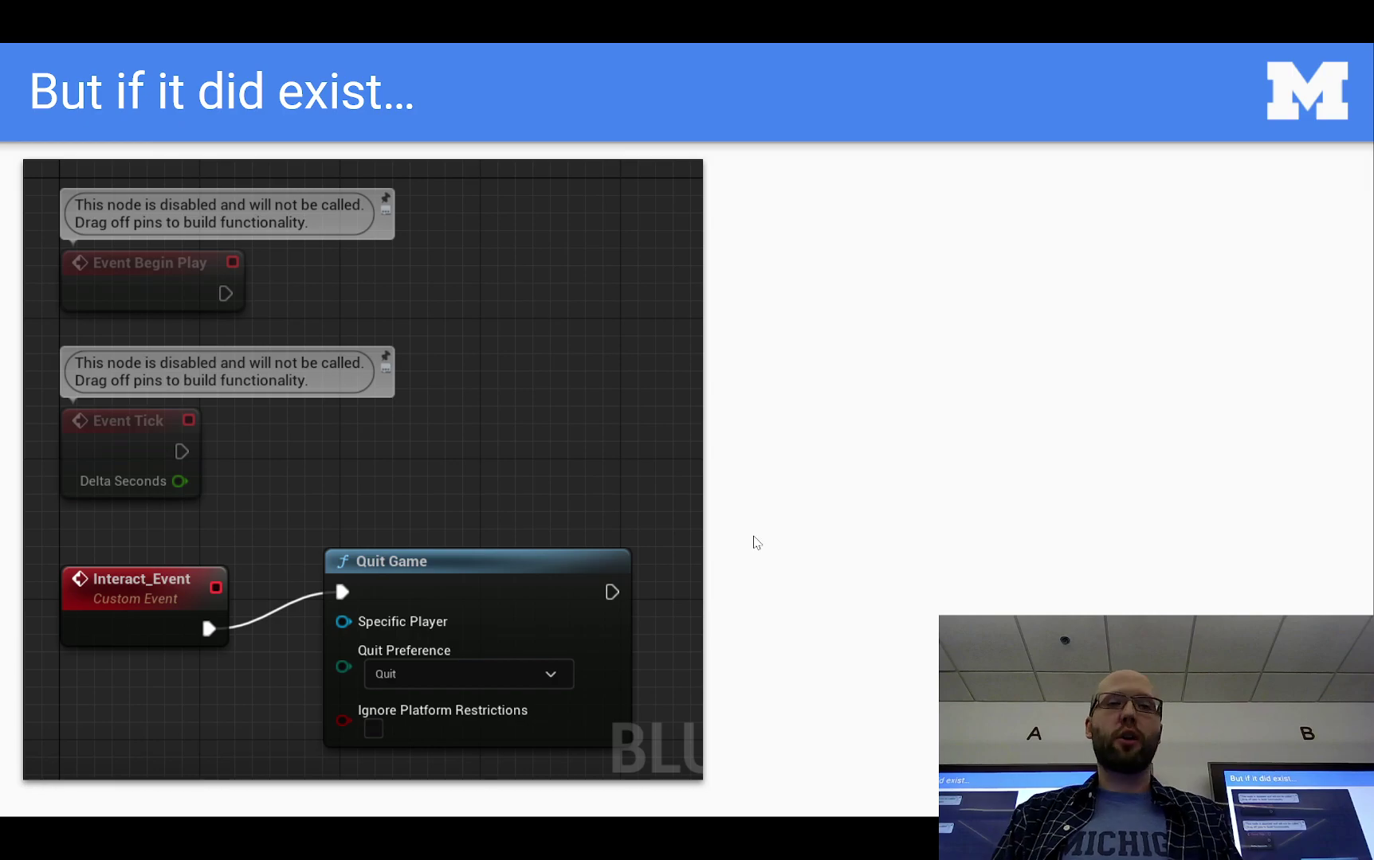
{"action": "key", "text": "Right"}
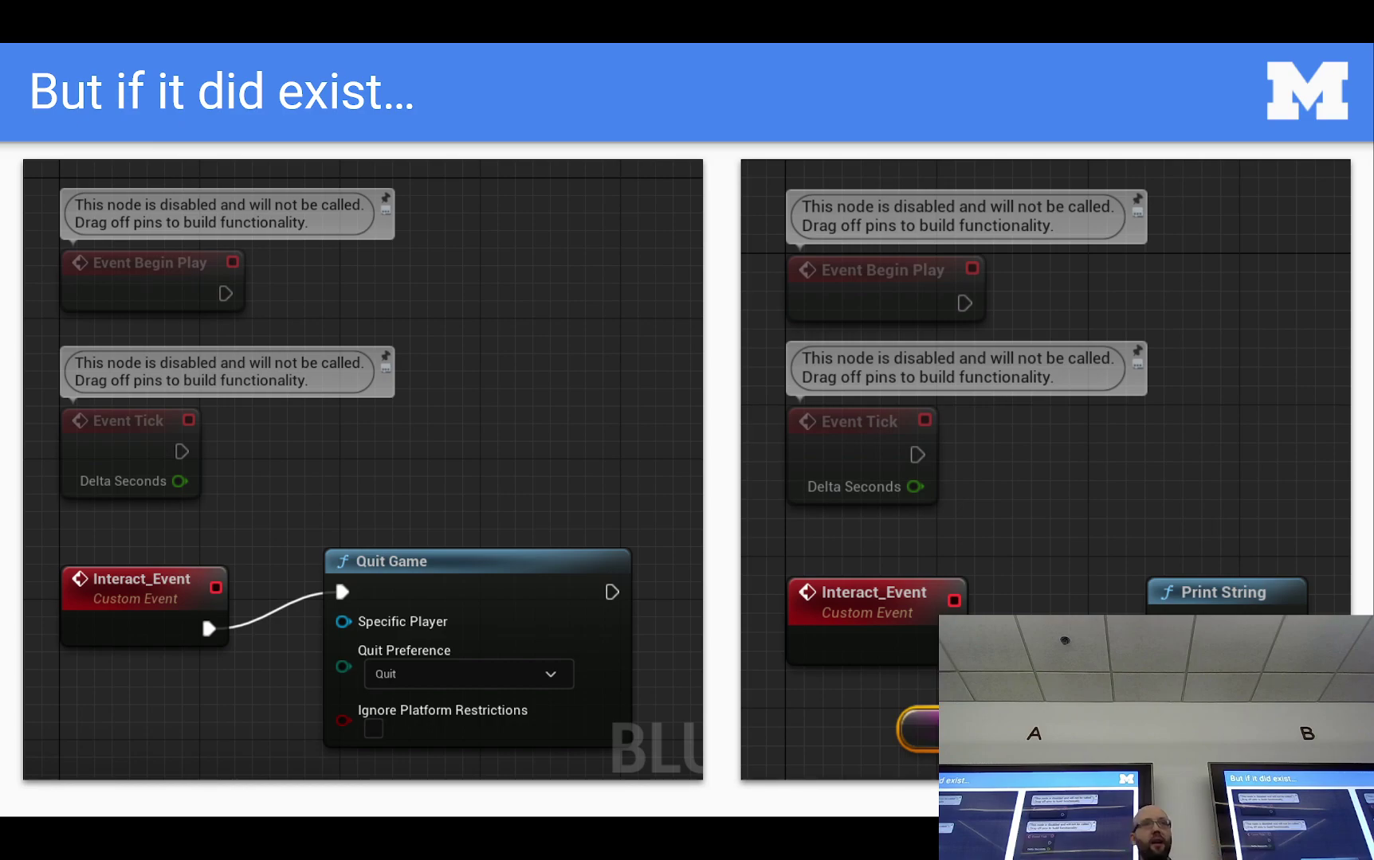
{"action": "left_click", "coordinate": [977, 427]}
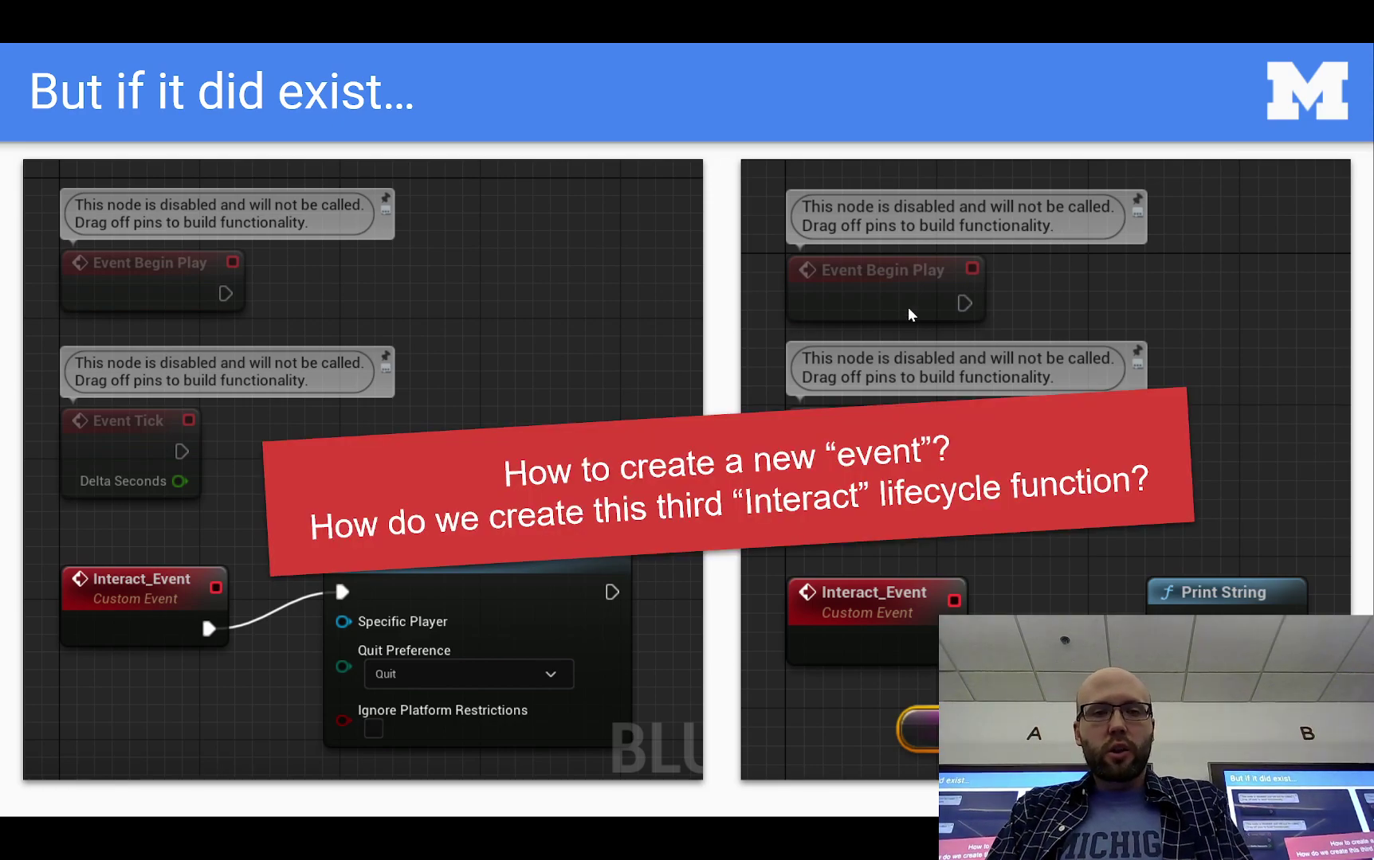
{"action": "left_click", "coordinate": [934, 280]}
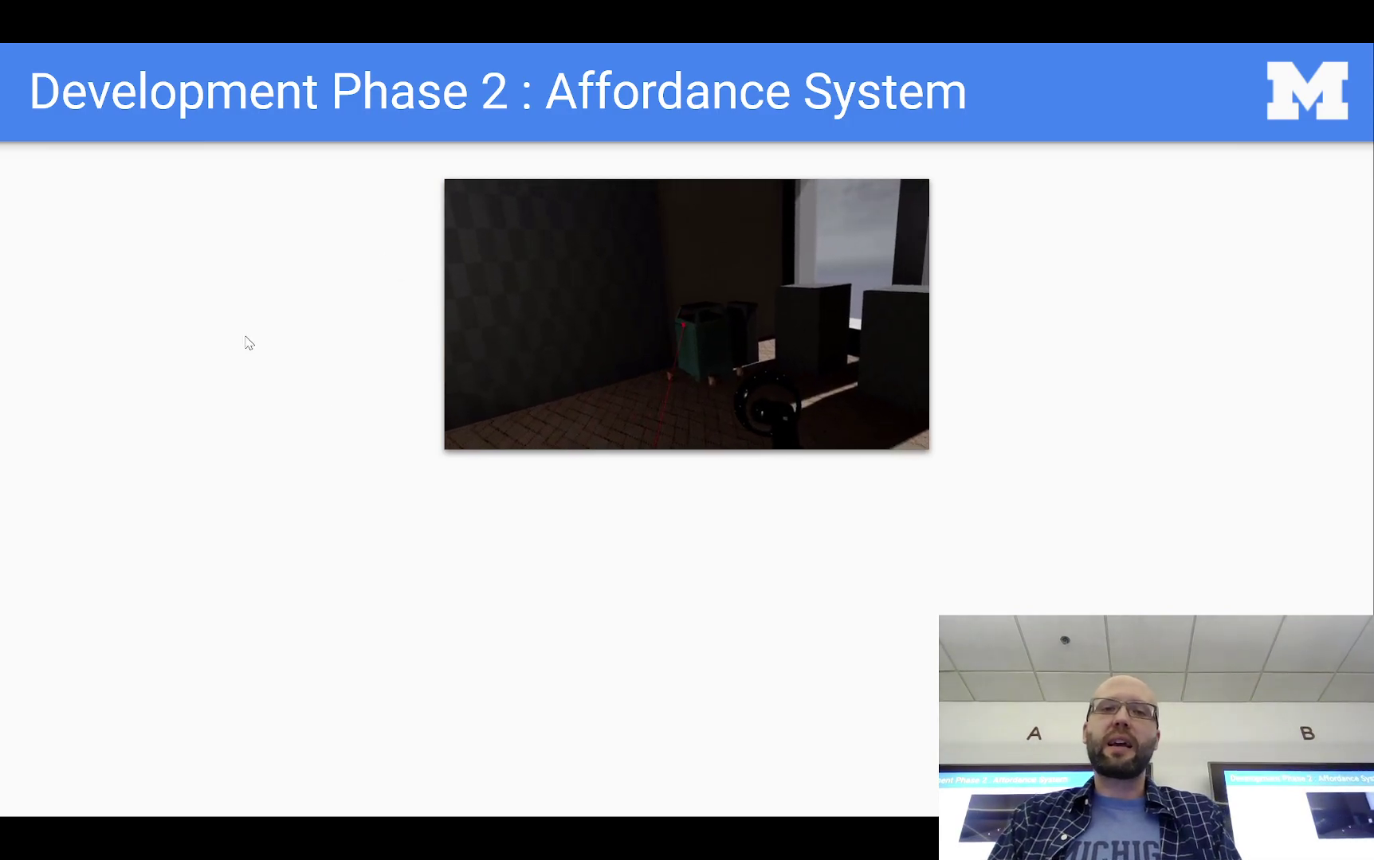
{"action": "left_click", "coordinate": [1088, 340]}
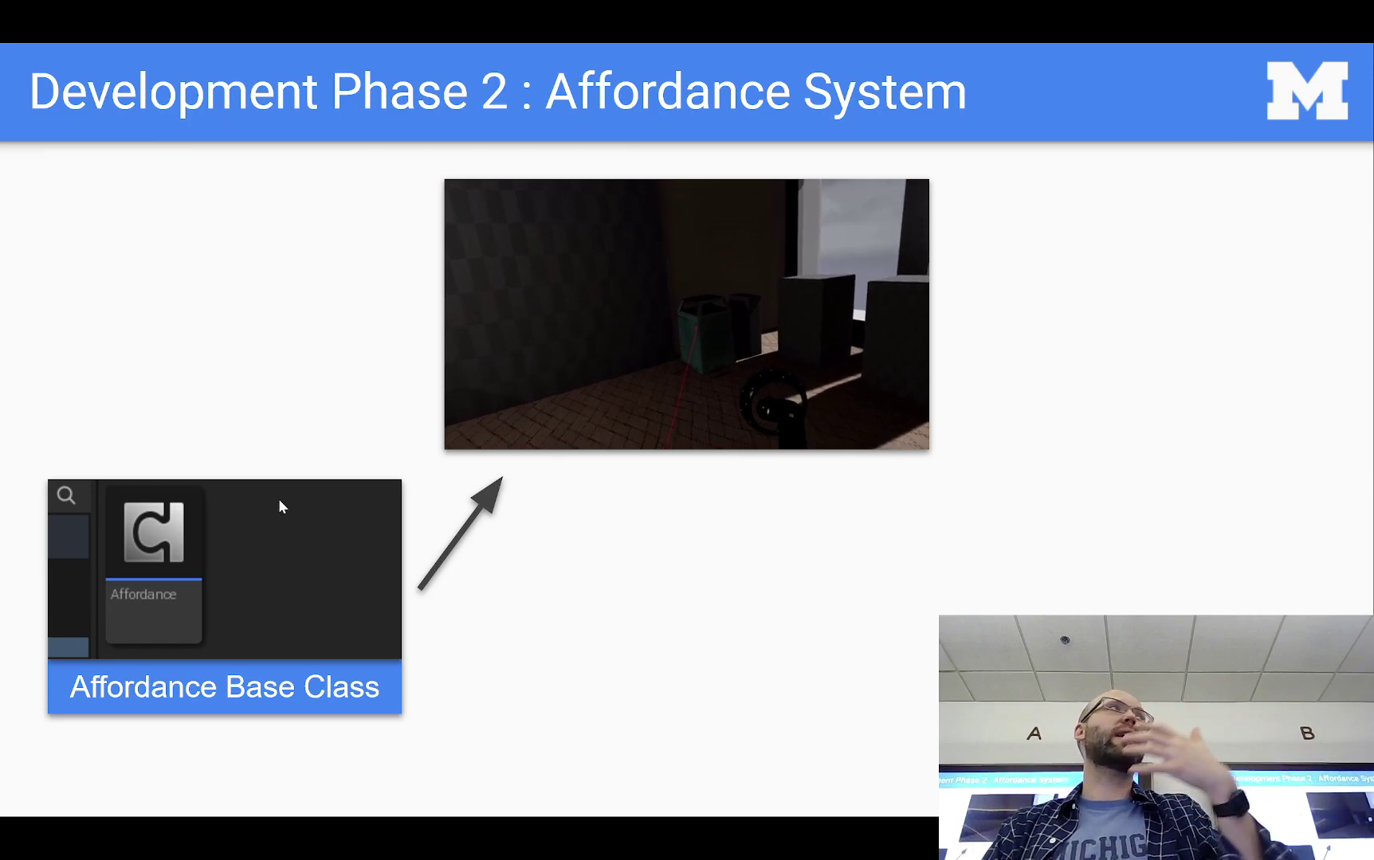
{"action": "left_click", "coordinate": [344, 507]}
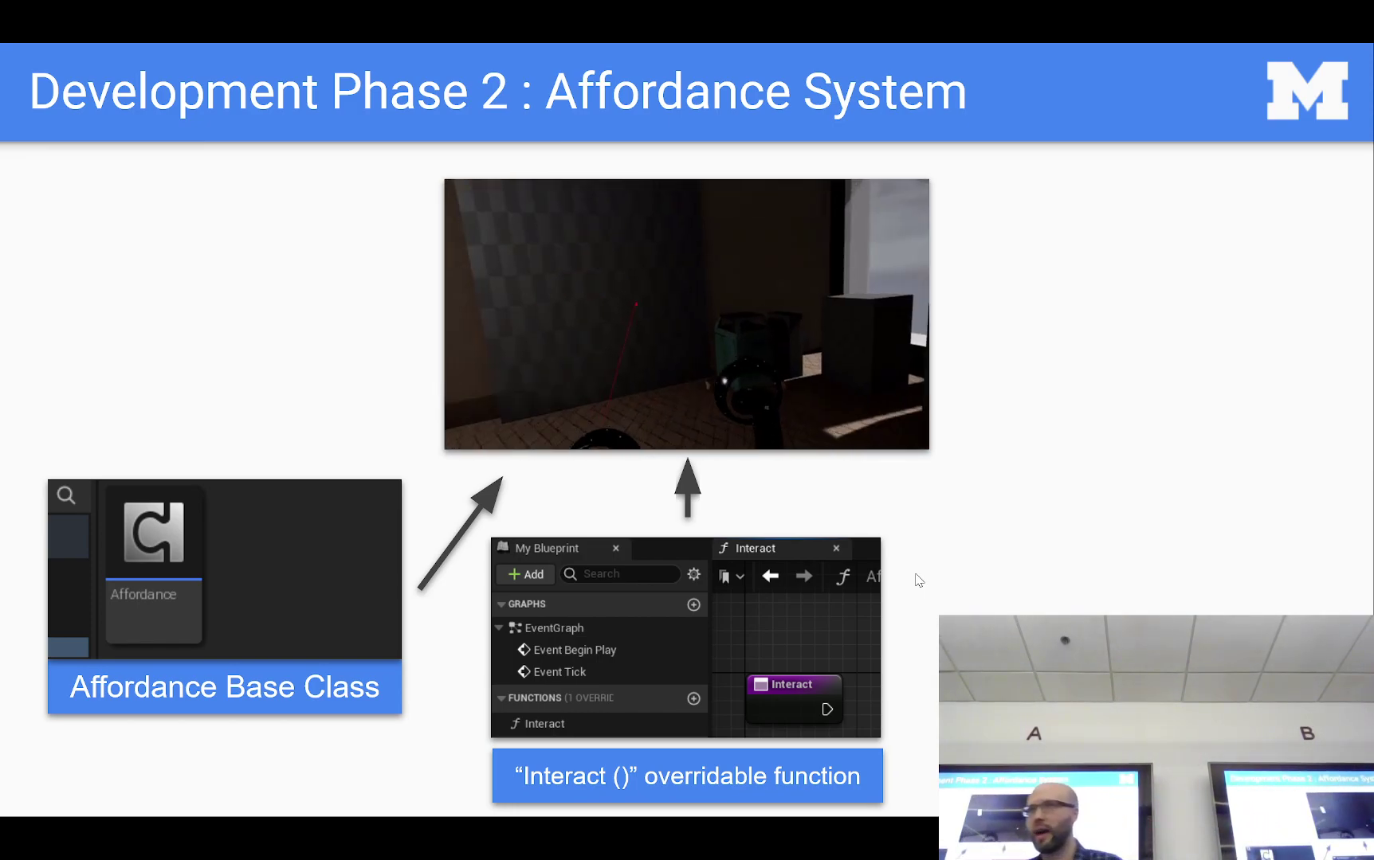
{"action": "left_click", "coordinate": [982, 568]}
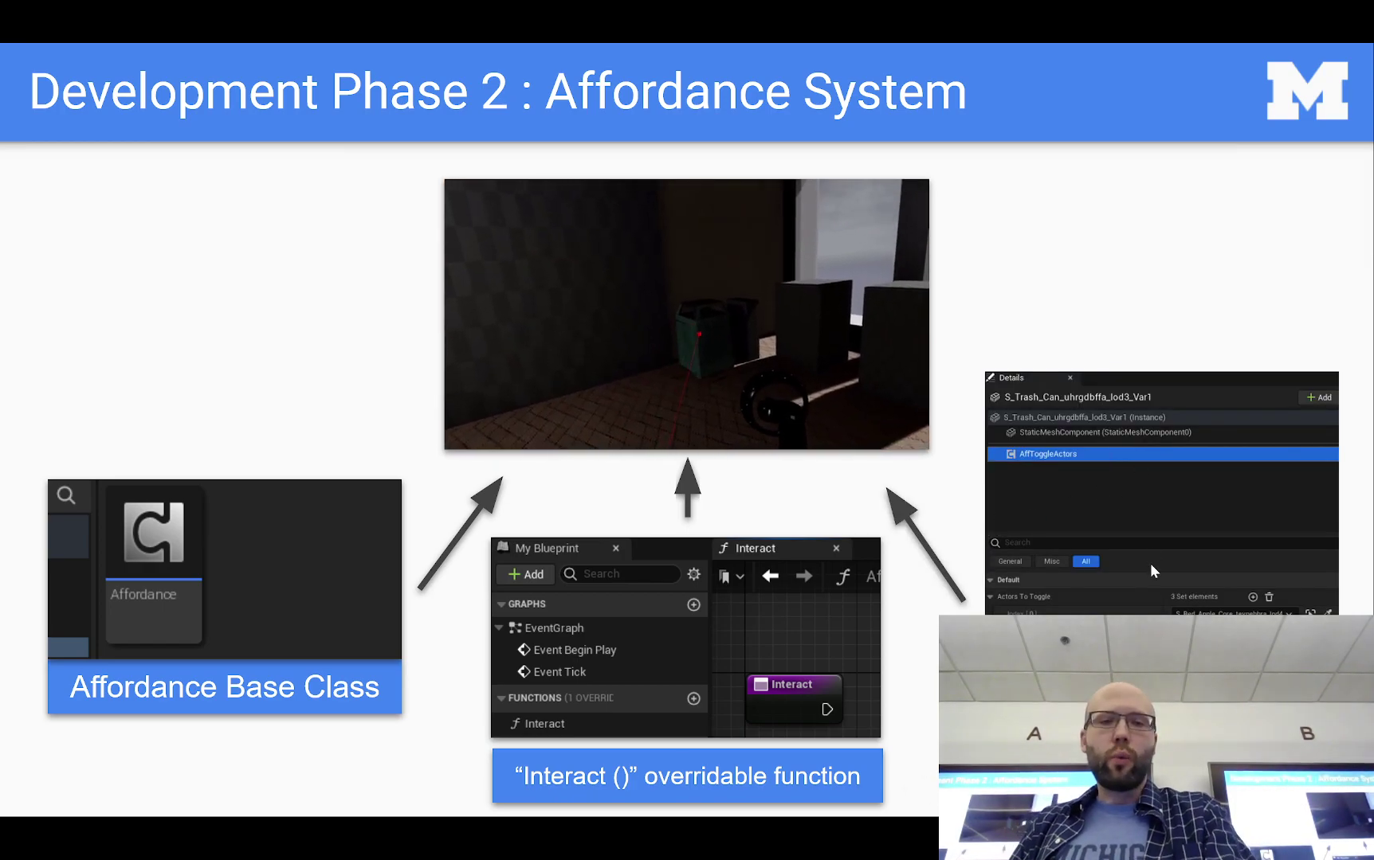
- End the slideshow and switch to the Unreal Editor window showing the VRTemplateMap level
{"action": "key", "text": "Escape"}
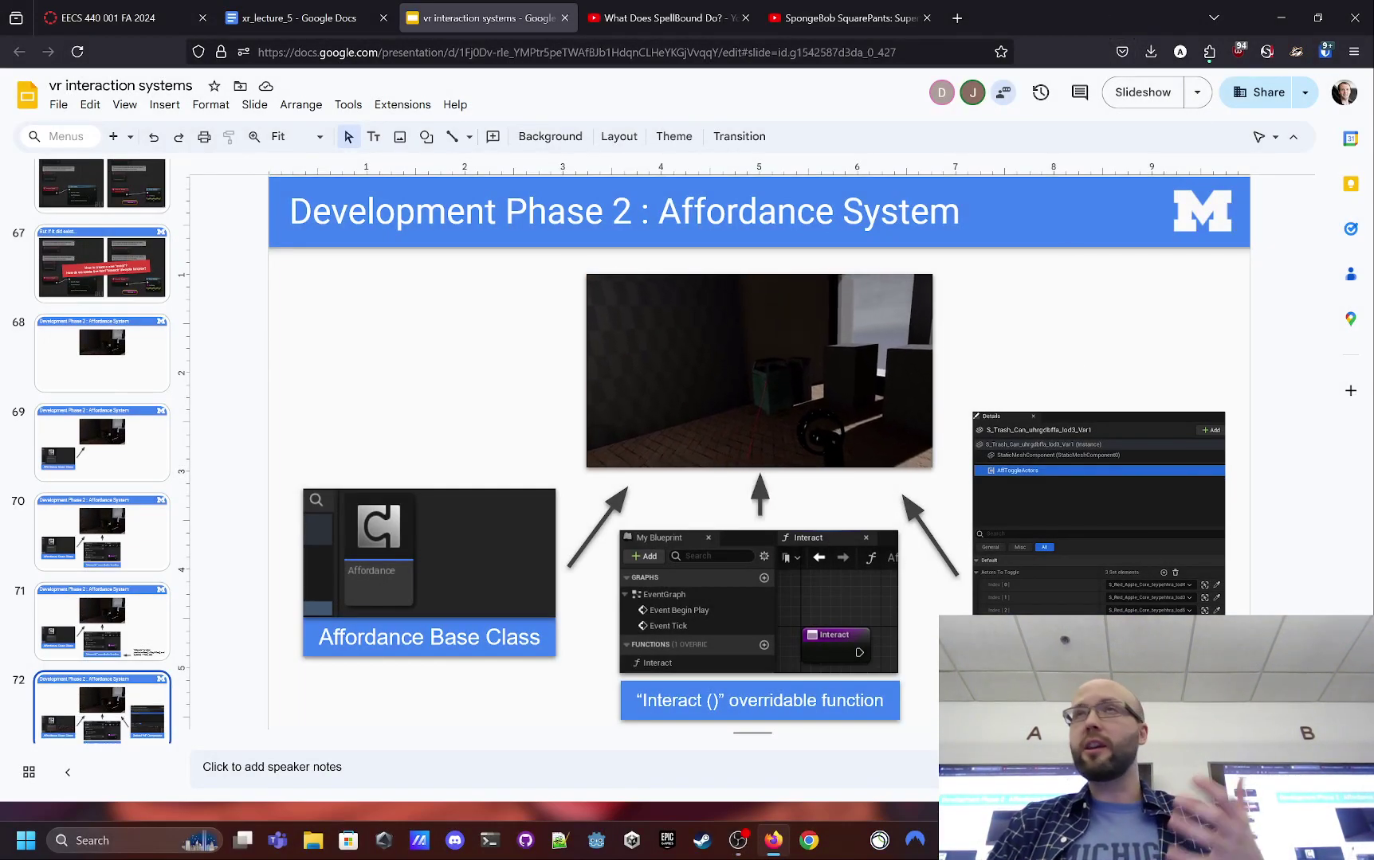
{"action": "mouse_move", "coordinate": [980, 841]}
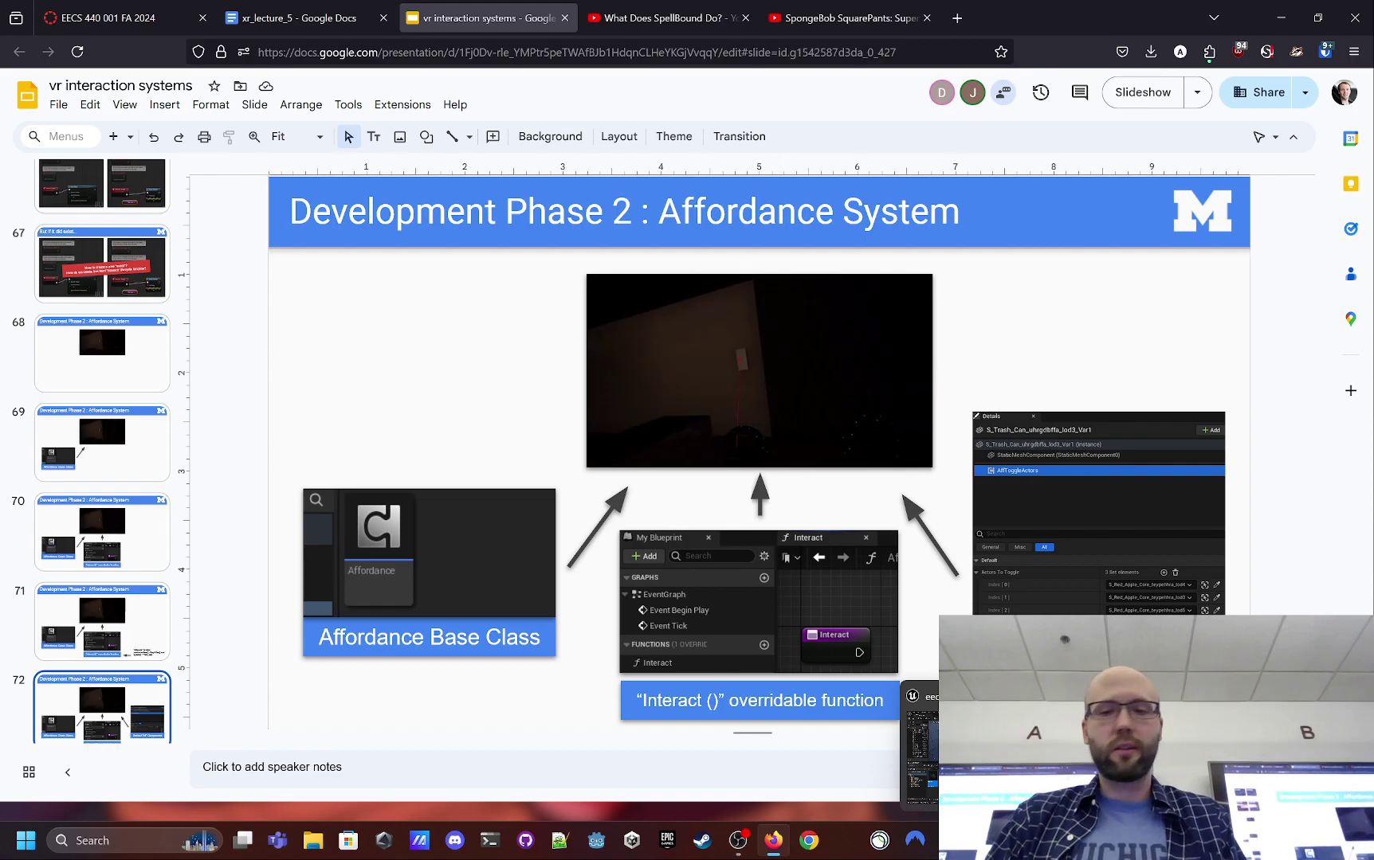
{"action": "left_click", "coordinate": [956, 741]}
{"action": "left_click_drag", "start_coordinate": [823, 80], "coordinate": [822, 7]}
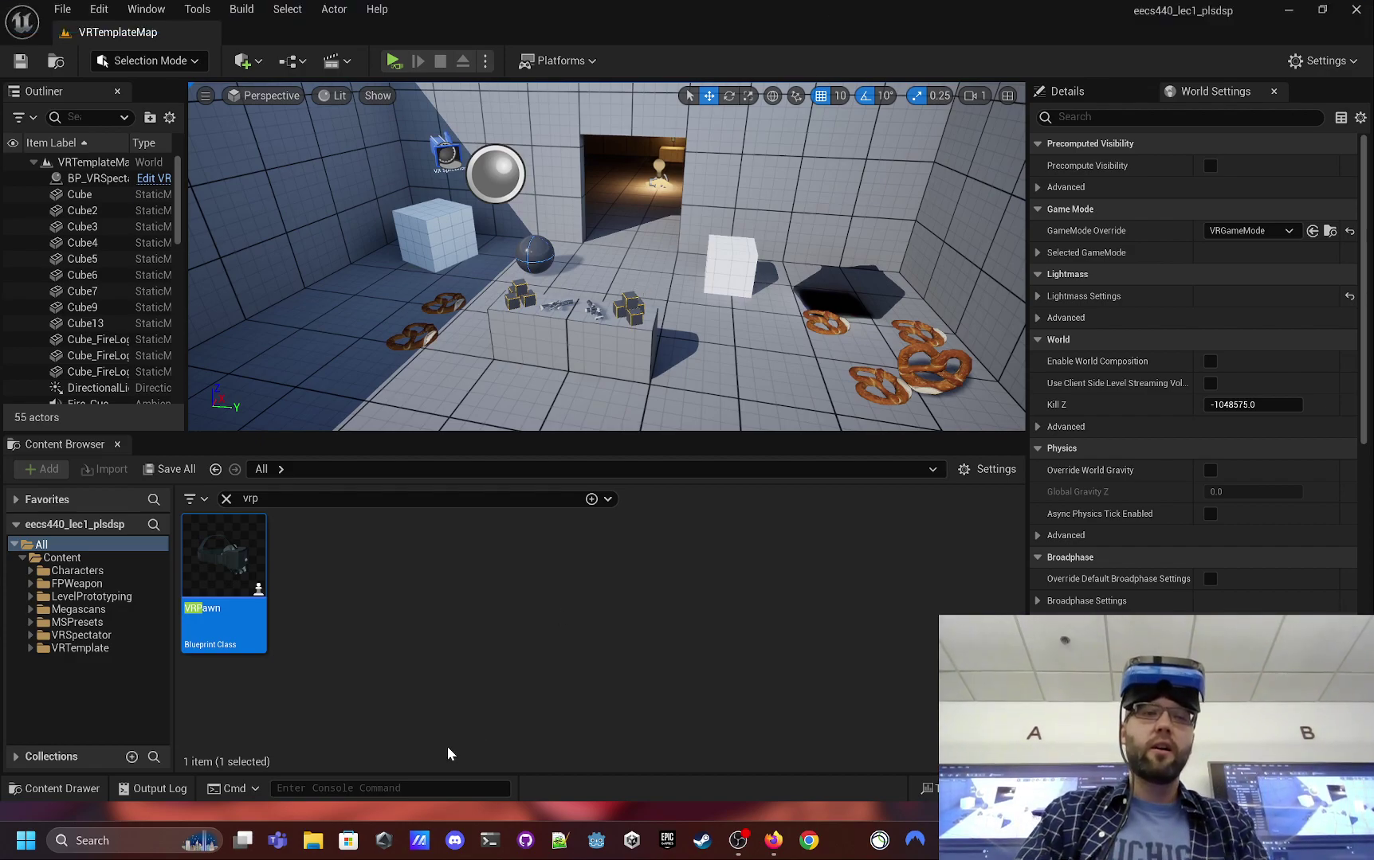
- Open the VRPawn blueprint, review its Event Tick hovered-actor logic, and return to the level
{"action": "double_click", "coordinate": [231, 558]}
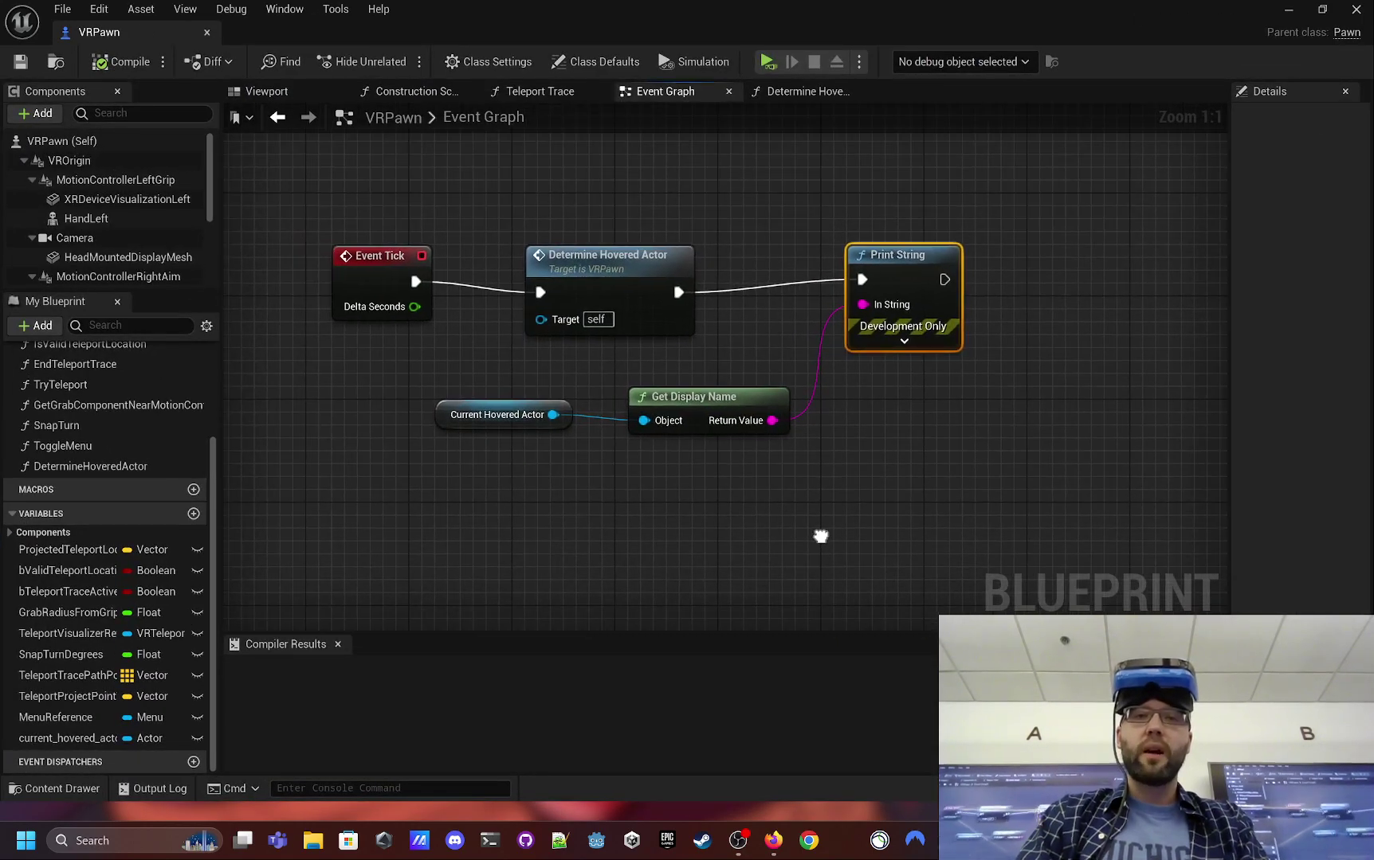
{"action": "right_click_drag", "start_coordinate": [820, 536], "coordinate": [846, 546]}
{"action": "right_click_drag", "start_coordinate": [1088, 313], "coordinate": [1034, 331]}
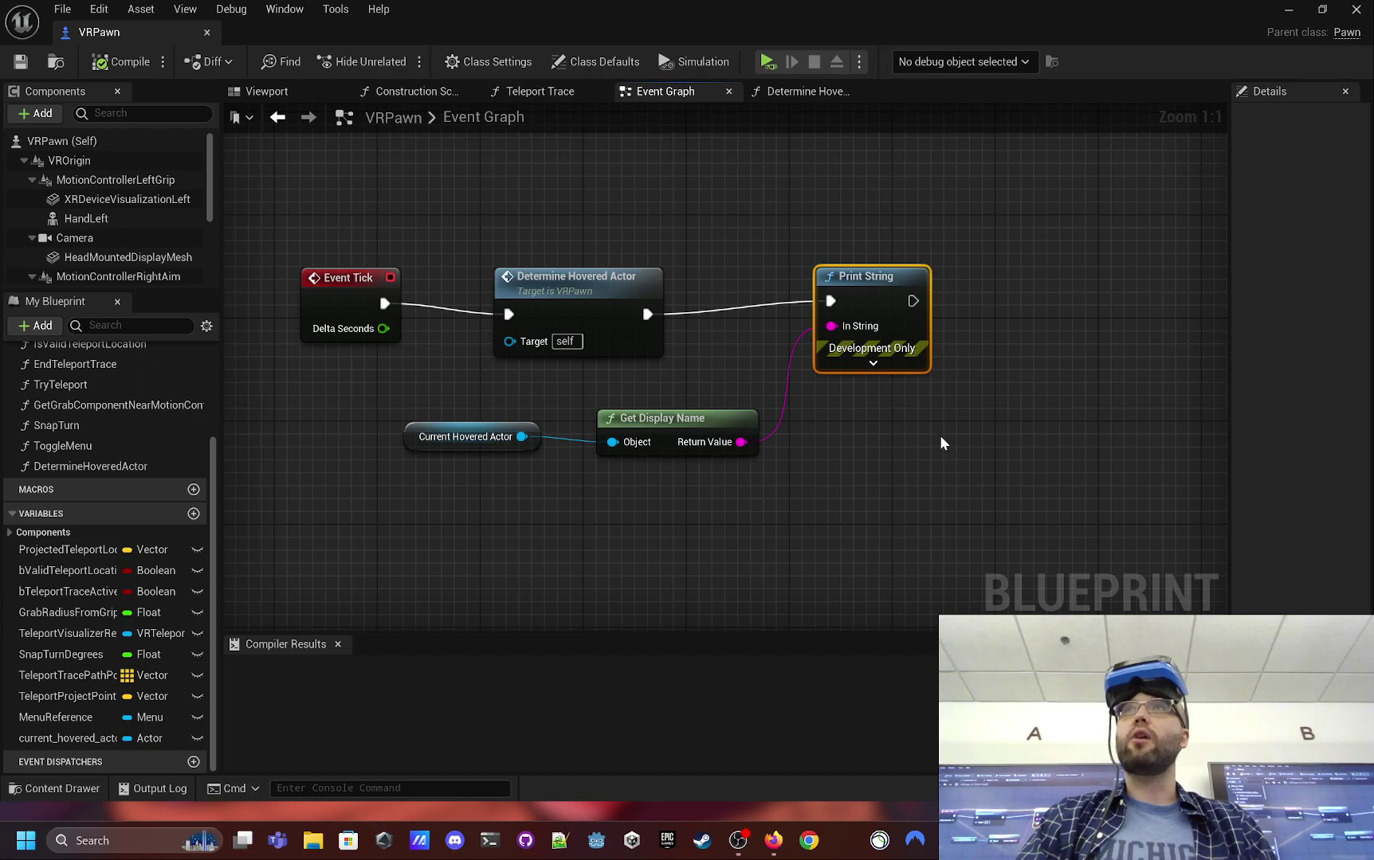
{"action": "left_click", "coordinate": [1288, 10]}
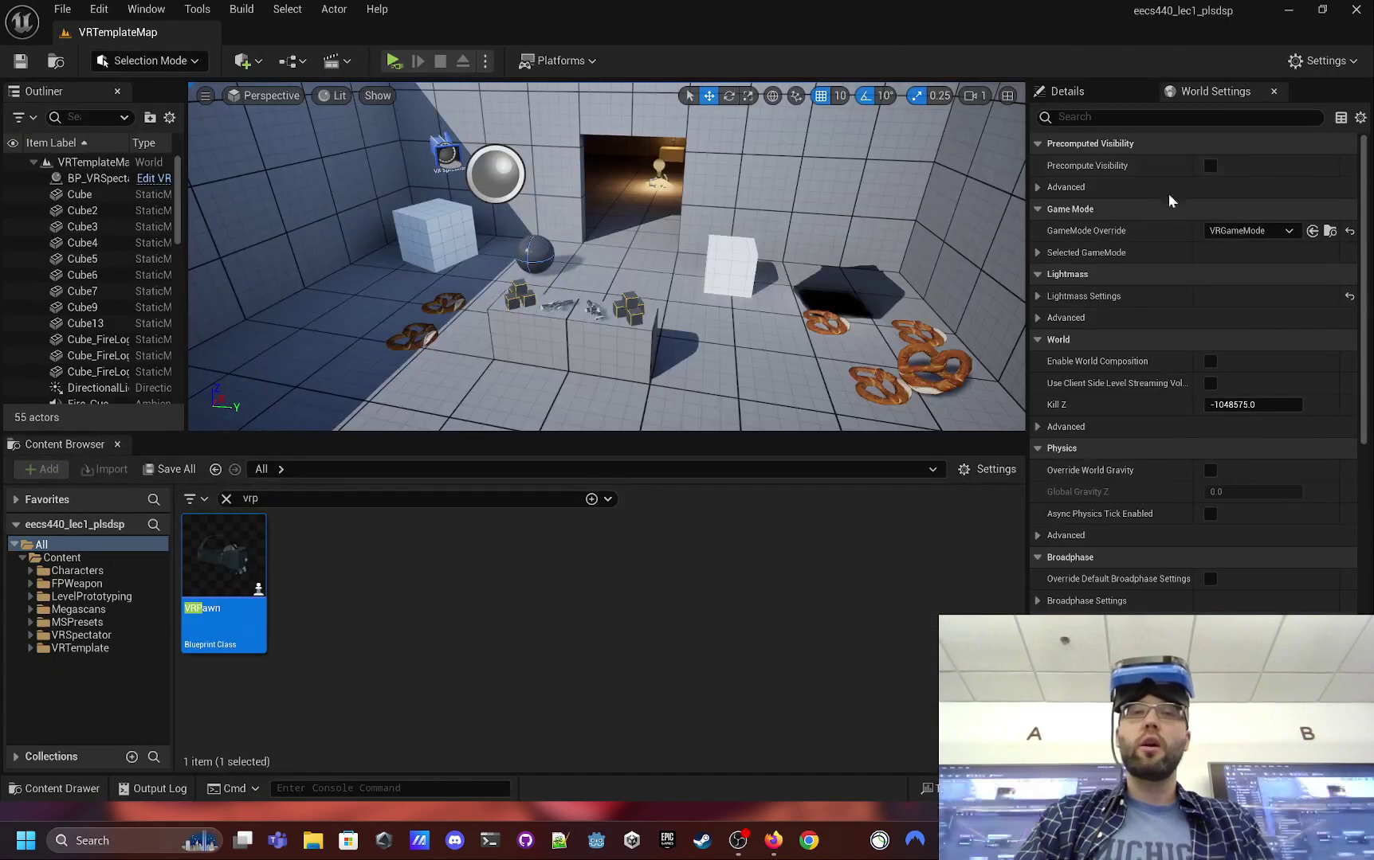
- Add a basic Cube shape to the level on the floor beside the pretzels
{"action": "right_click_drag", "start_coordinate": [605, 263], "coordinate": [684, 304]}
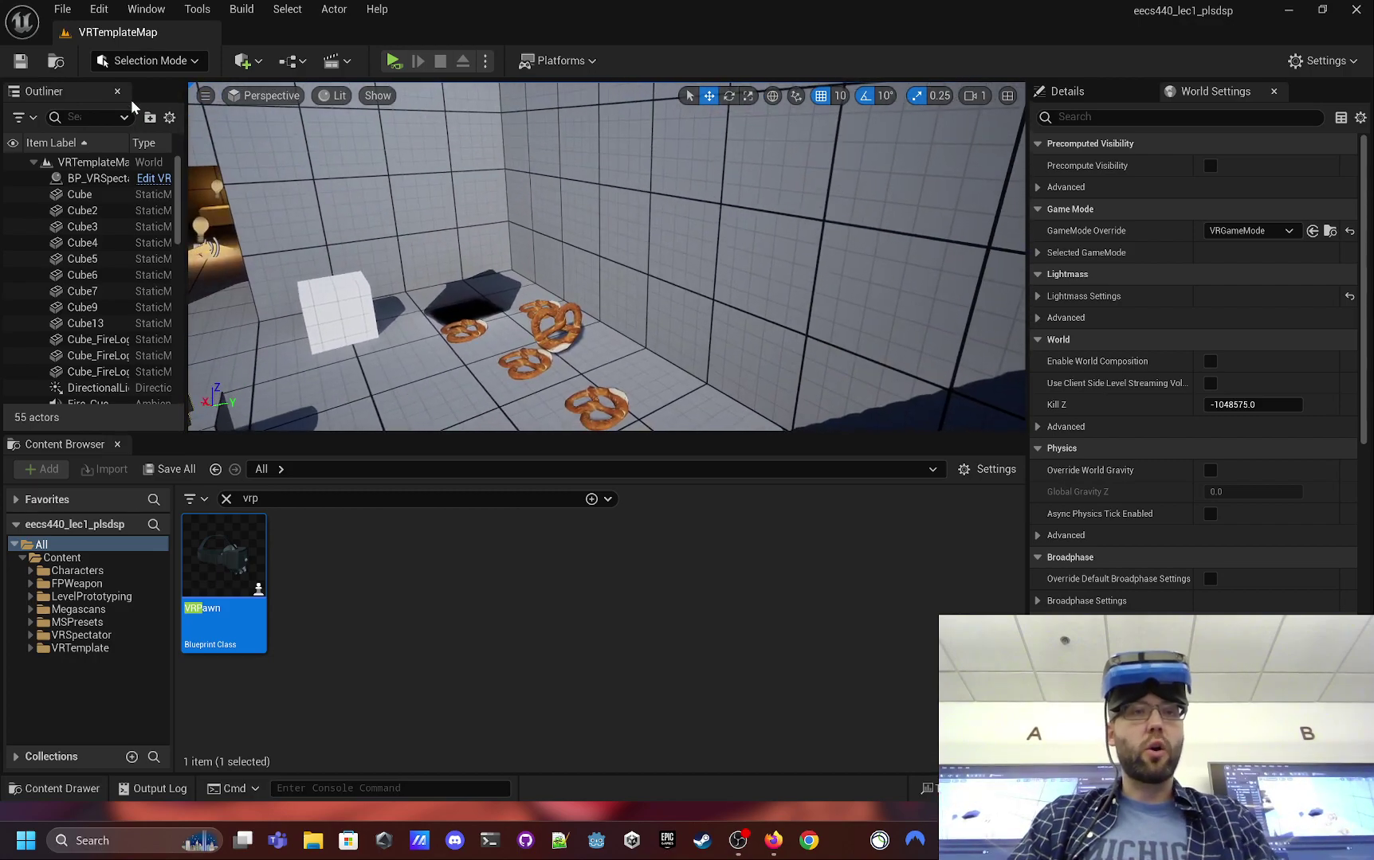
{"action": "left_click", "coordinate": [248, 64]}
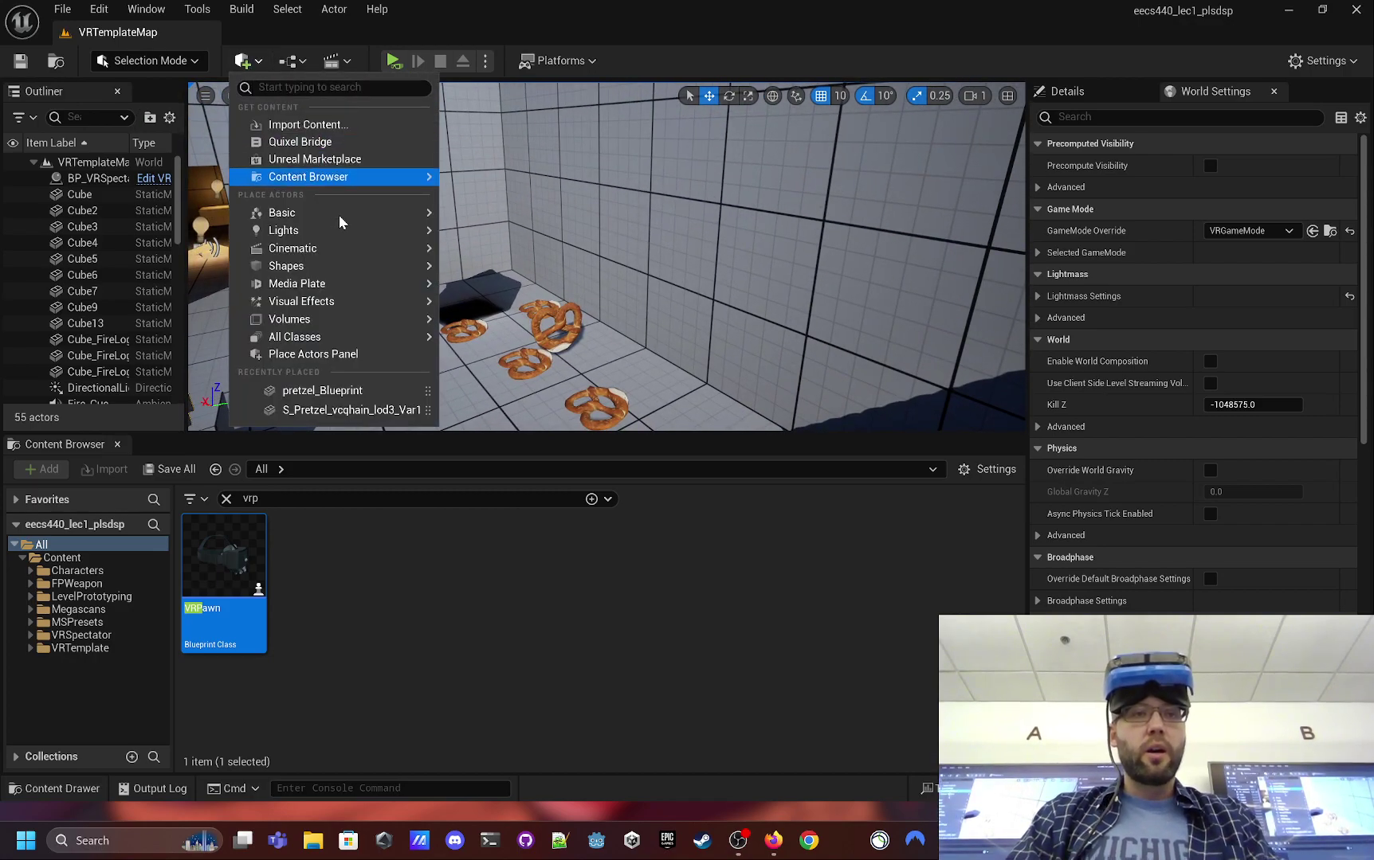
{"action": "mouse_move", "coordinate": [351, 220]}
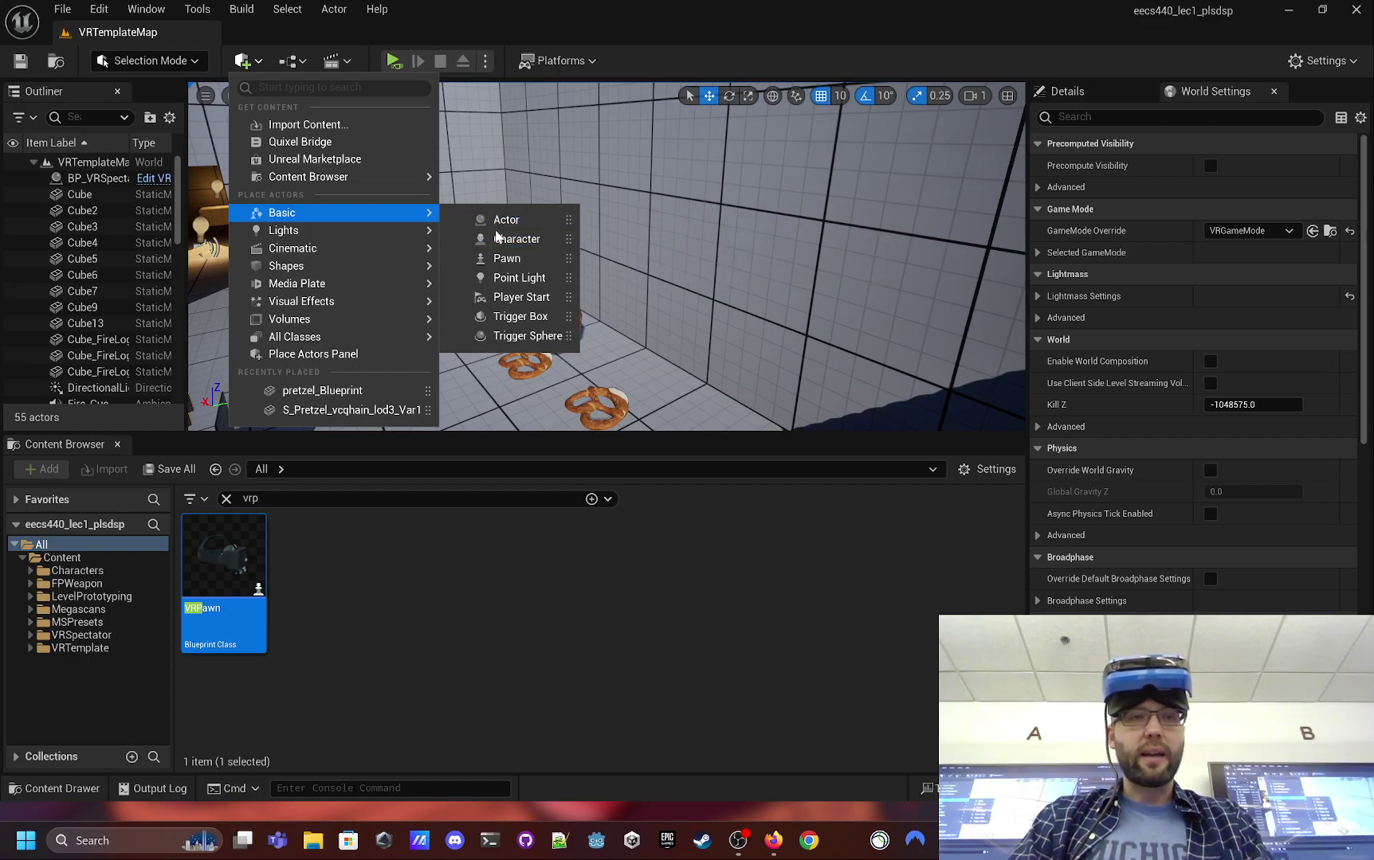
{"action": "mouse_move", "coordinate": [361, 269]}
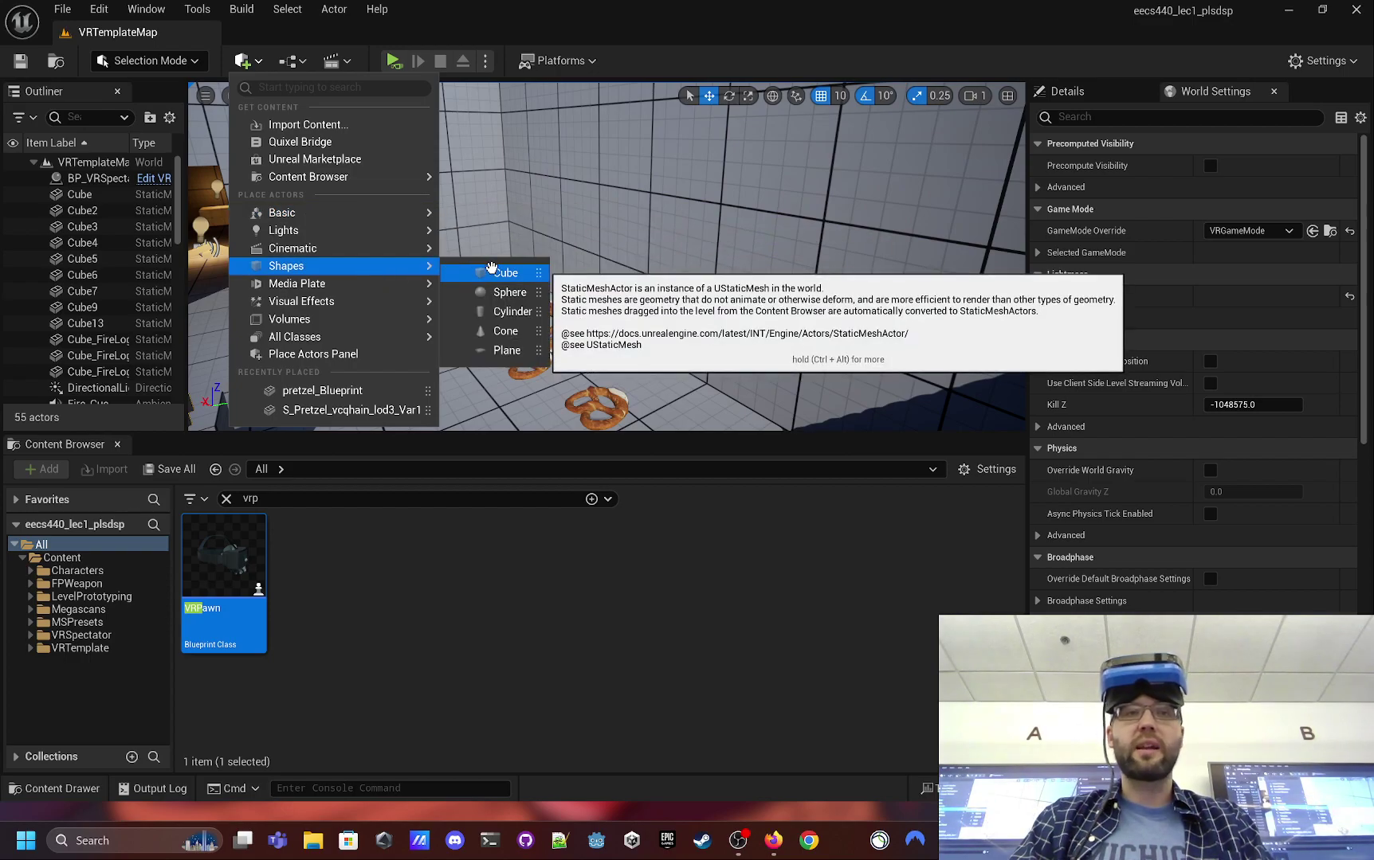
{"action": "left_click_drag", "start_coordinate": [502, 272], "coordinate": [620, 353]}
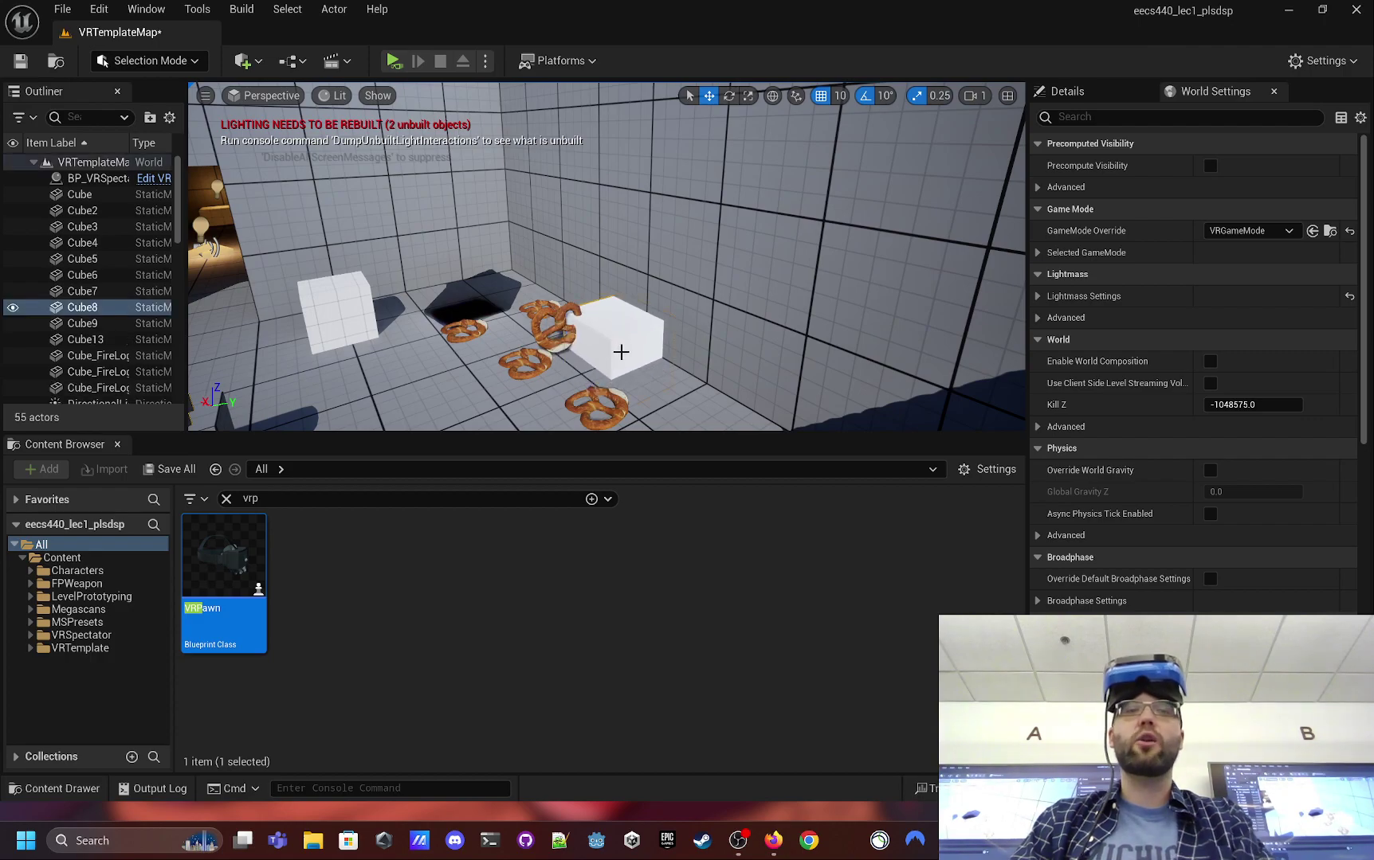
- Move the new cube along its Y axis toward the wall behind the pretzels
{"action": "key", "text": "w"}
{"action": "right_click_drag", "start_coordinate": [620, 353], "coordinate": [620, 353]}
{"action": "left_click_drag", "start_coordinate": [528, 199], "coordinate": [590, 201]}
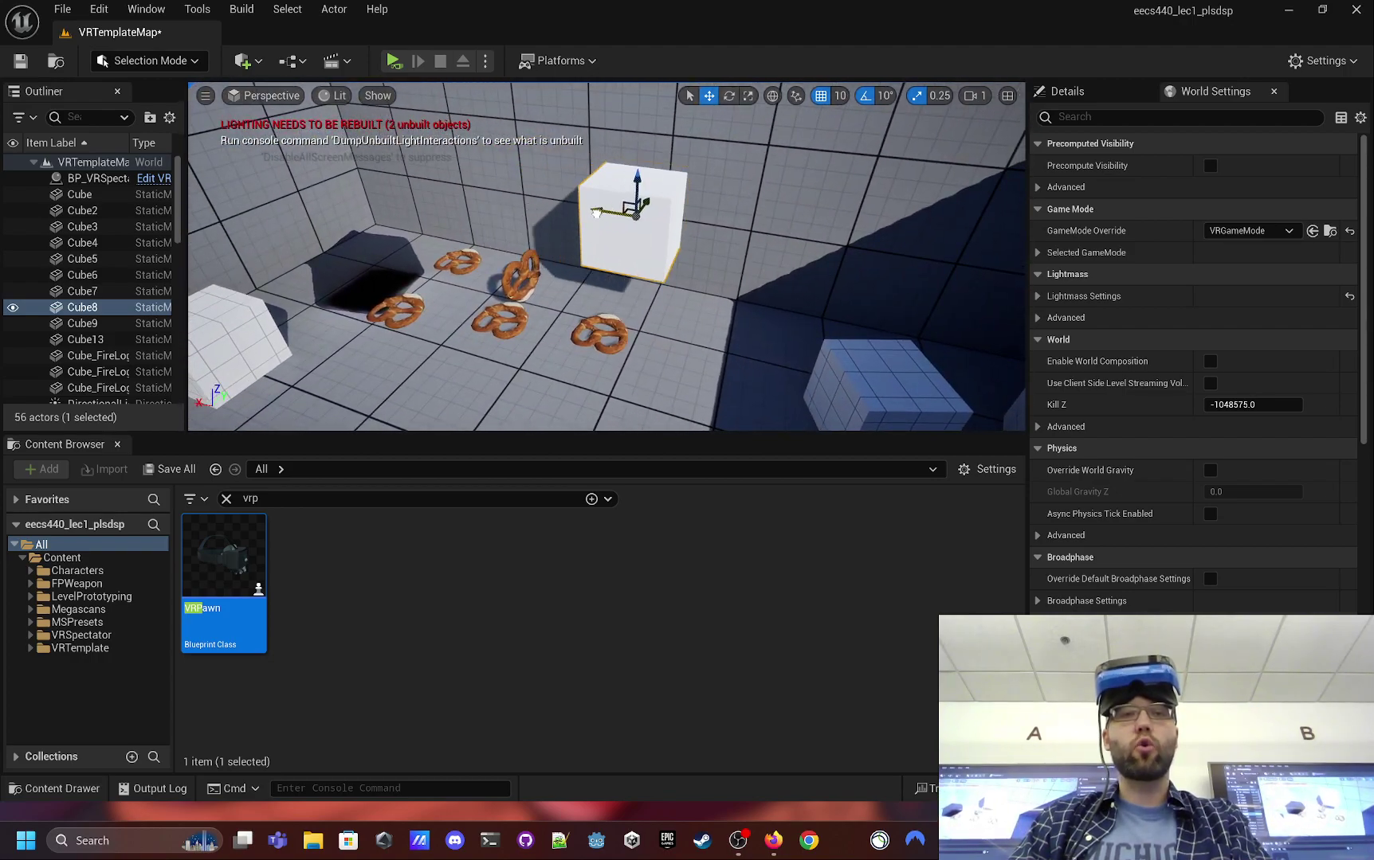
- Scale the cube into a thin, tall door slab, about 0.25 in Y and 2.5 in Z
{"action": "right_click_drag", "start_coordinate": [590, 201], "coordinate": [632, 215]}
{"action": "key", "text": "r"}
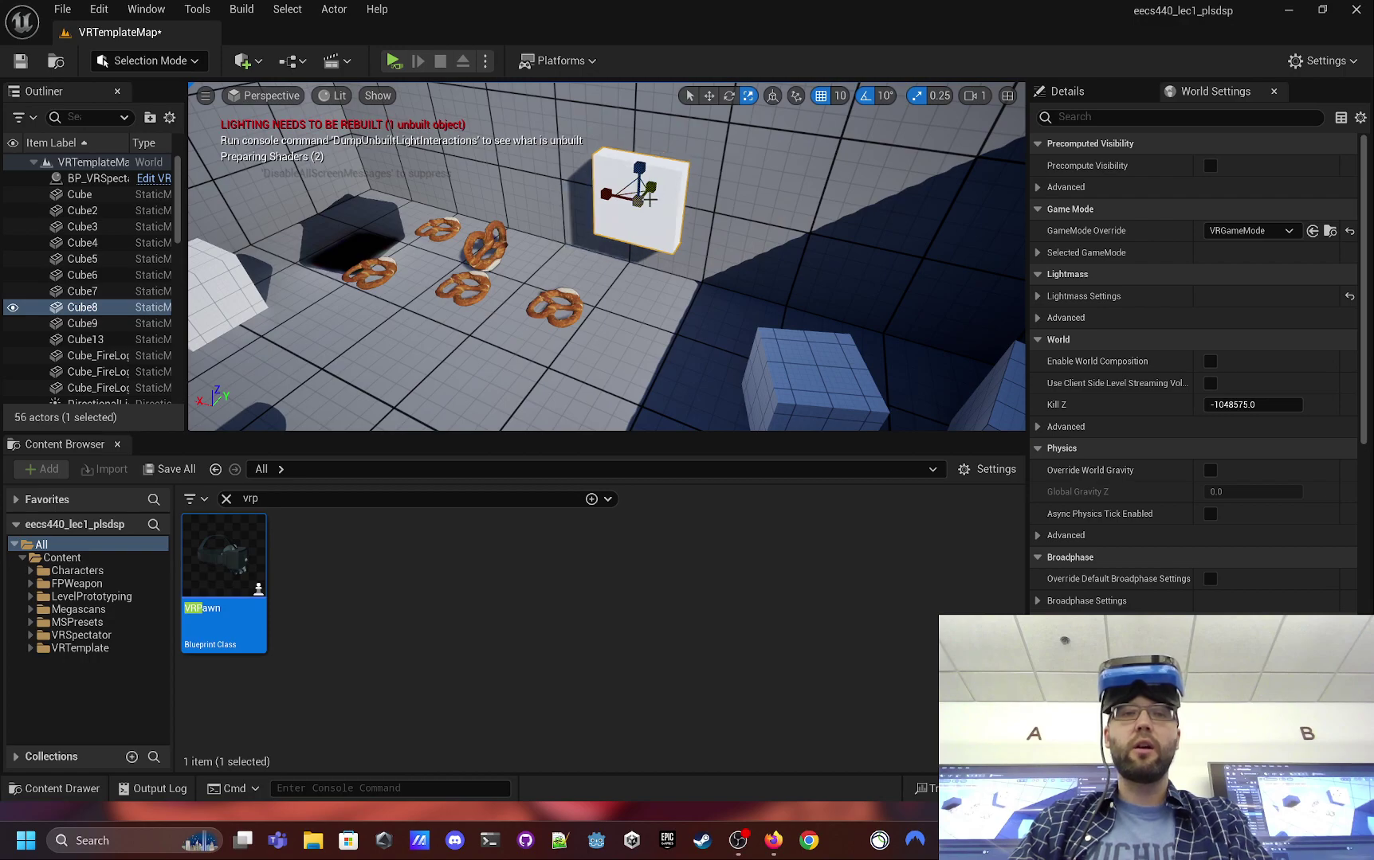
{"action": "right_click_drag", "start_coordinate": [650, 200], "coordinate": [650, 199]}
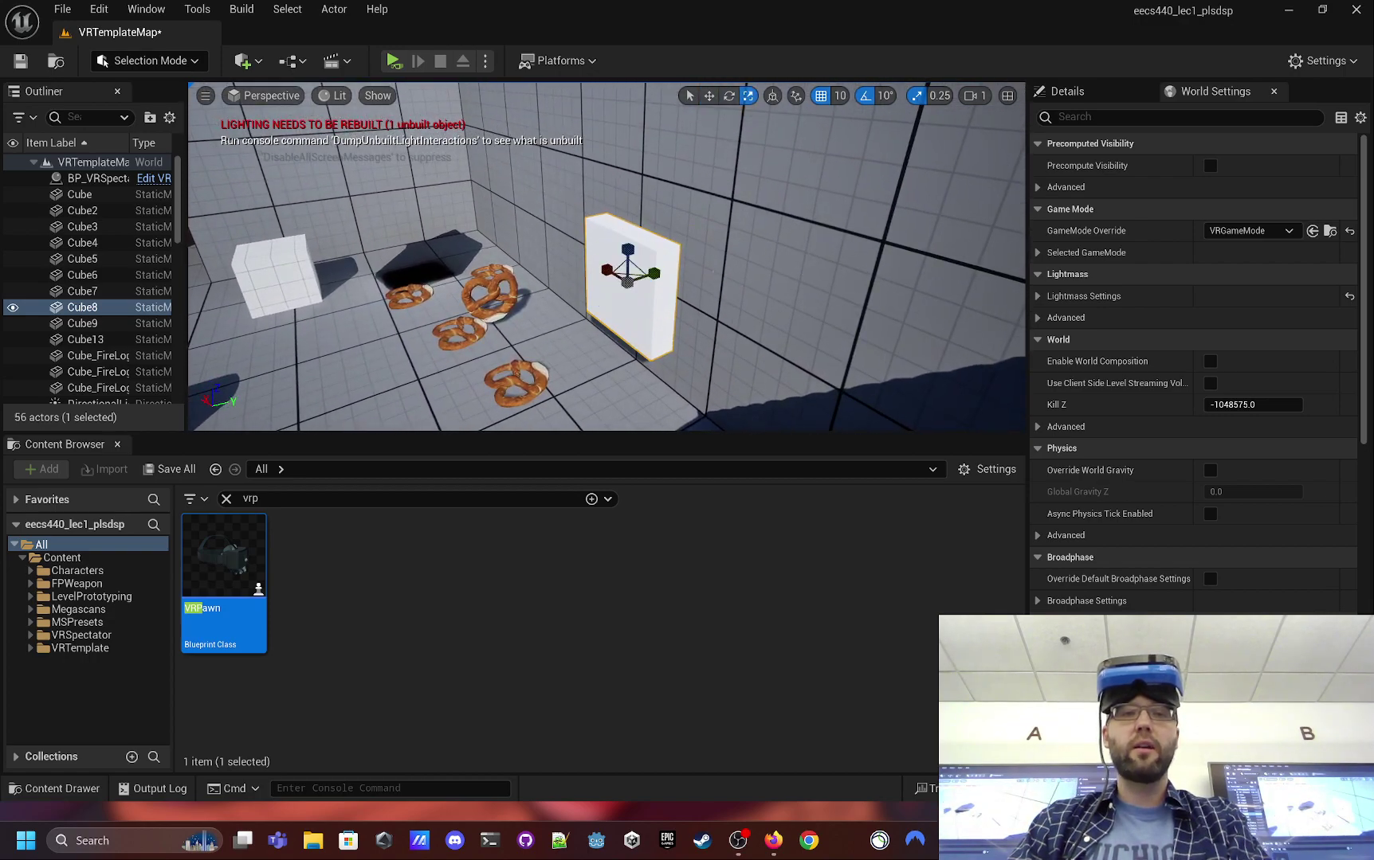
{"action": "left_click_drag", "start_coordinate": [628, 249], "coordinate": [628, 231]}
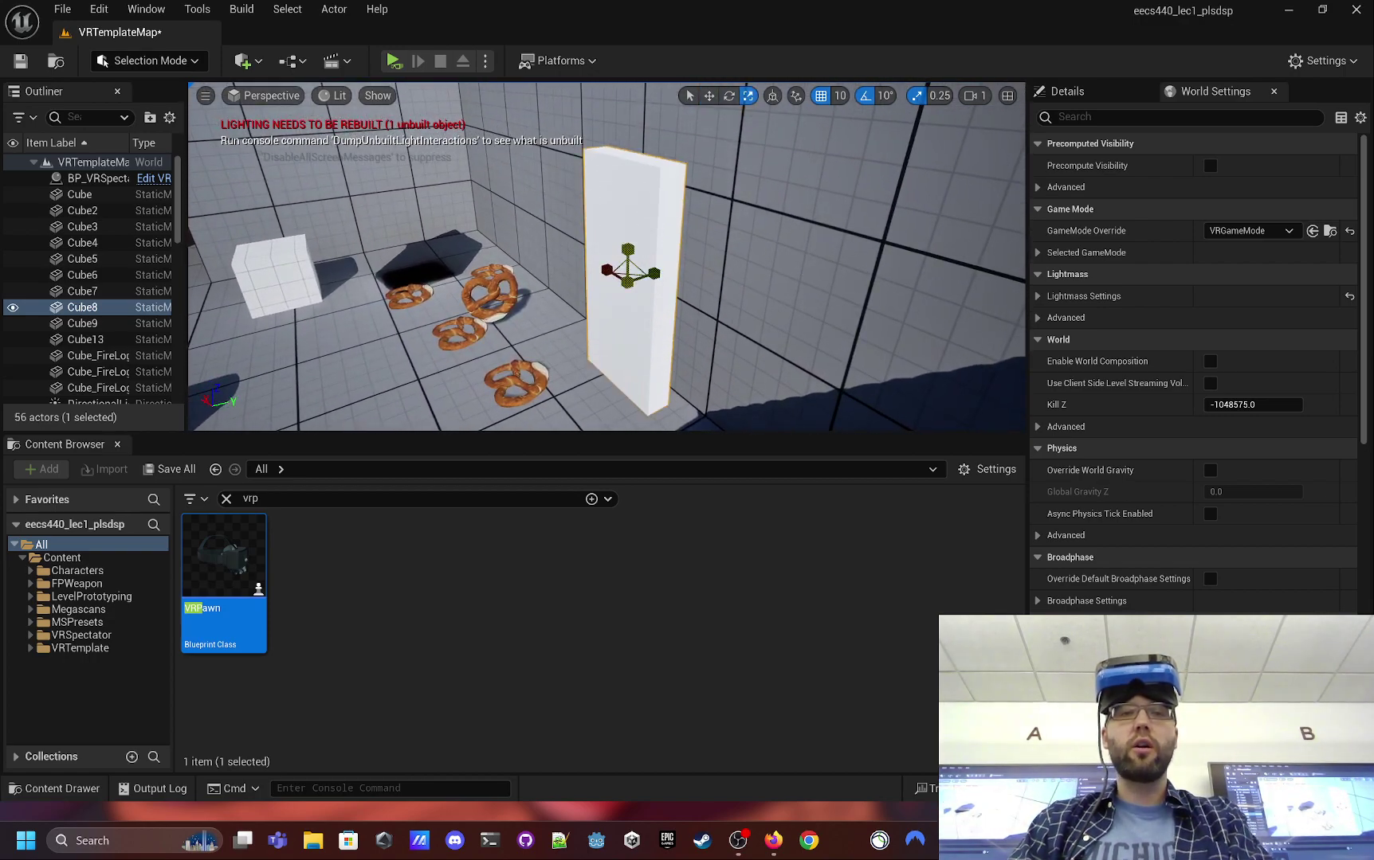
- Move the door slab flush against the wall with its base on the floor, at about X -20, Y 500, Z 110
{"action": "right_click_drag", "start_coordinate": [627, 231], "coordinate": [628, 231]}
{"action": "key", "text": "w"}
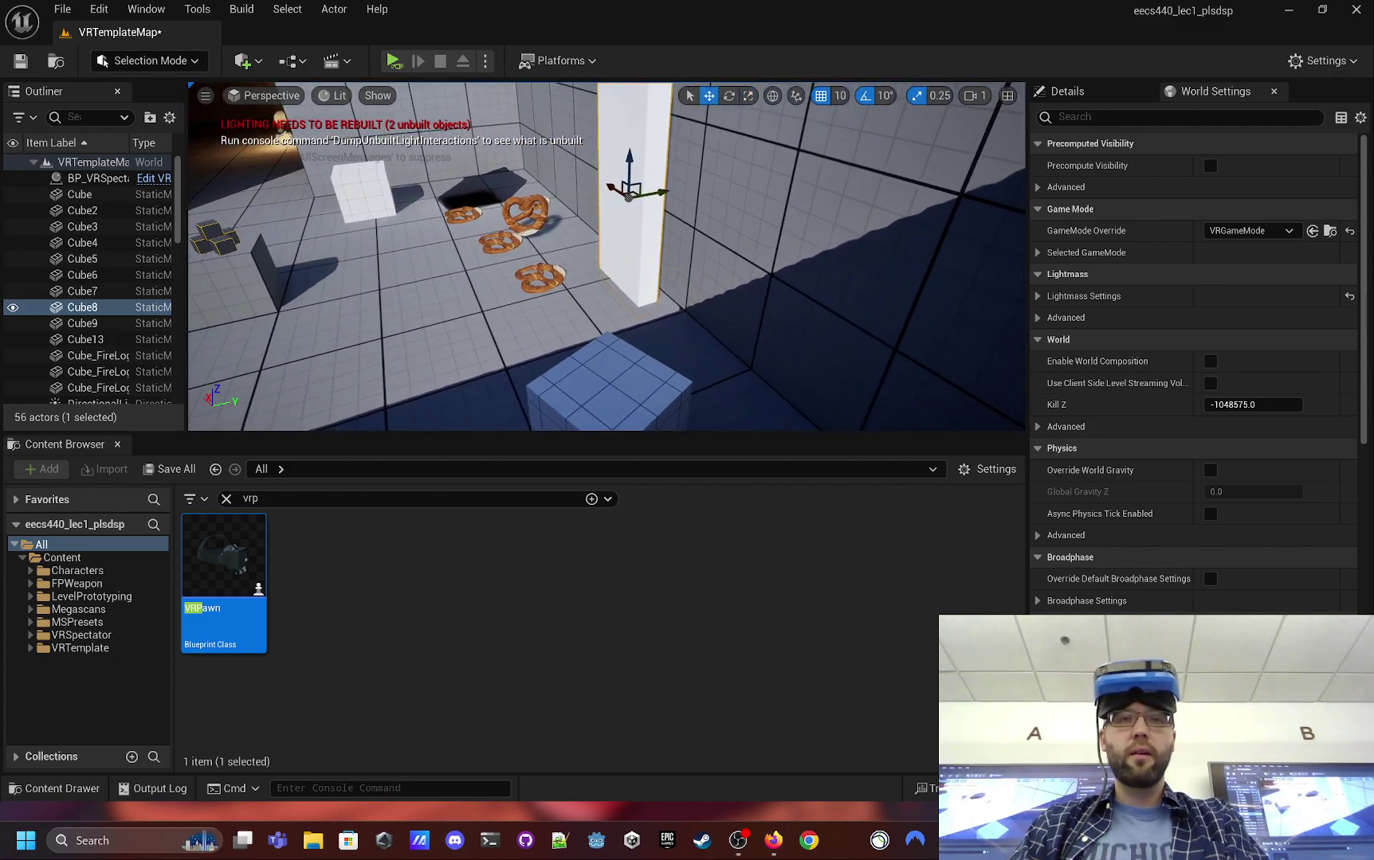
{"action": "left_click_drag", "start_coordinate": [660, 193], "coordinate": [684, 191]}
{"action": "right_click_drag", "start_coordinate": [684, 193], "coordinate": [684, 194]}
{"action": "left_click", "coordinate": [684, 194]}
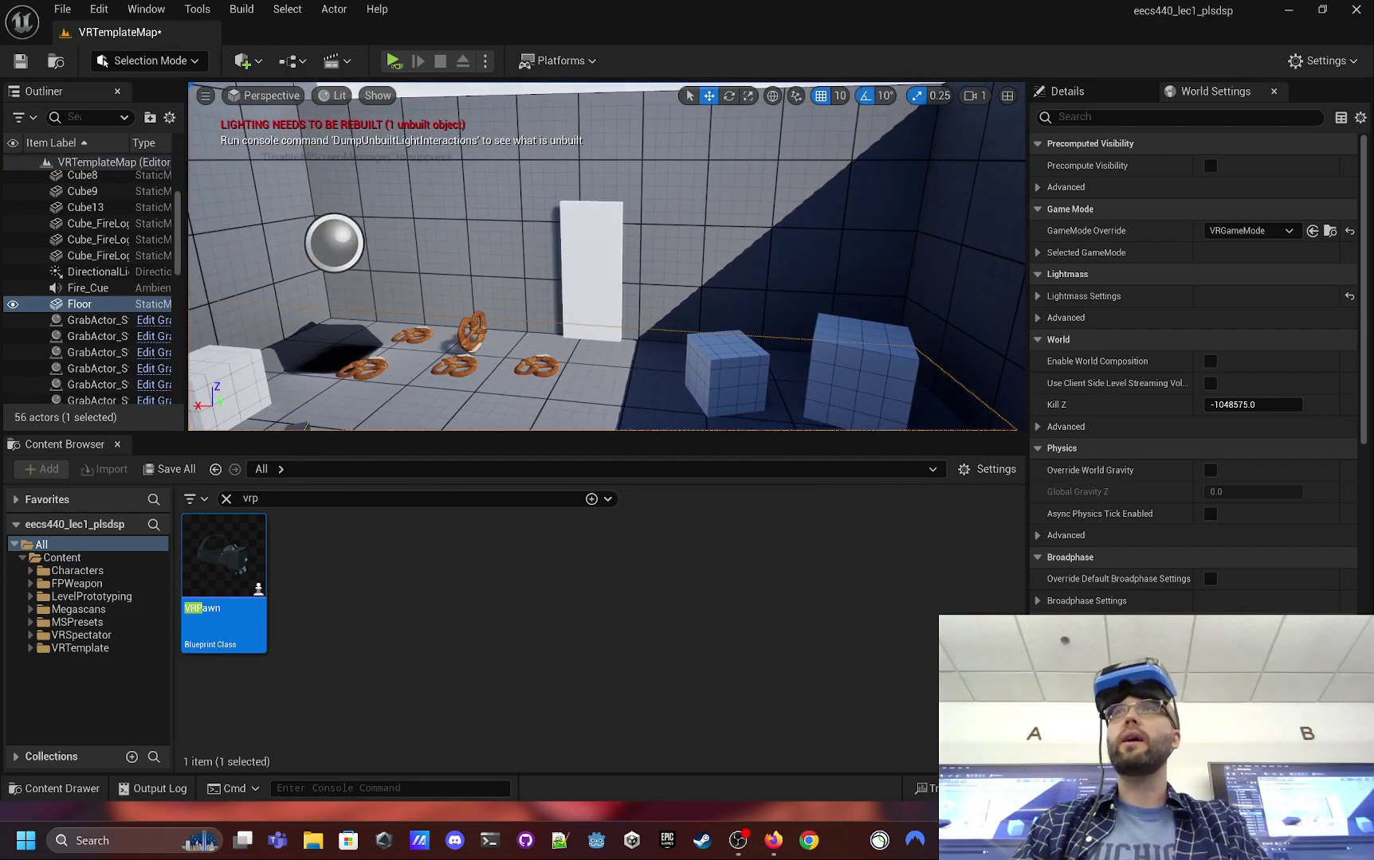
- Select the door-shaped cube and rename it ExitDoor
{"action": "scroll", "coordinate": [604, 340], "scroll_direction": "up", "scroll_amount": 5}
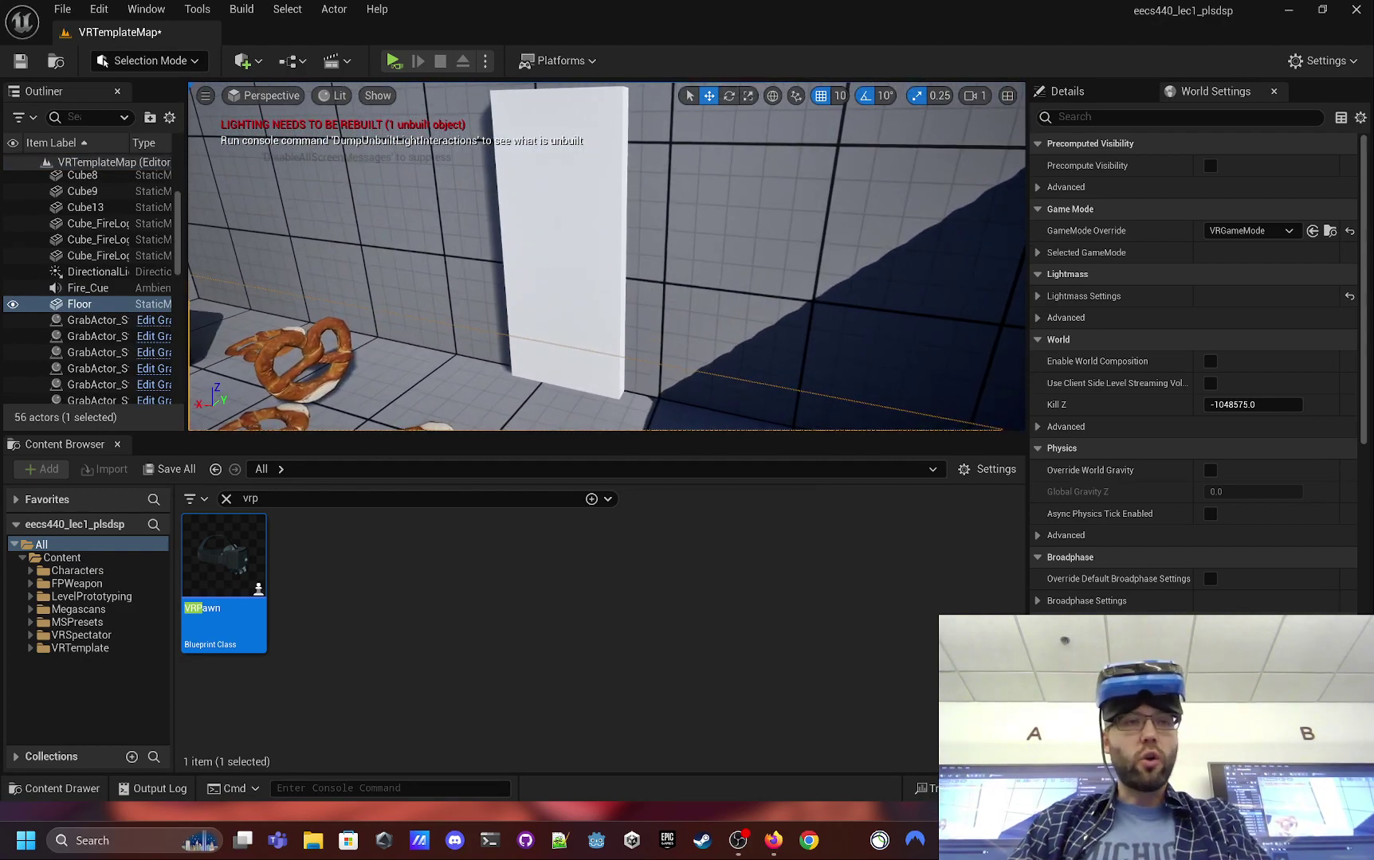
{"action": "left_click", "coordinate": [570, 261]}
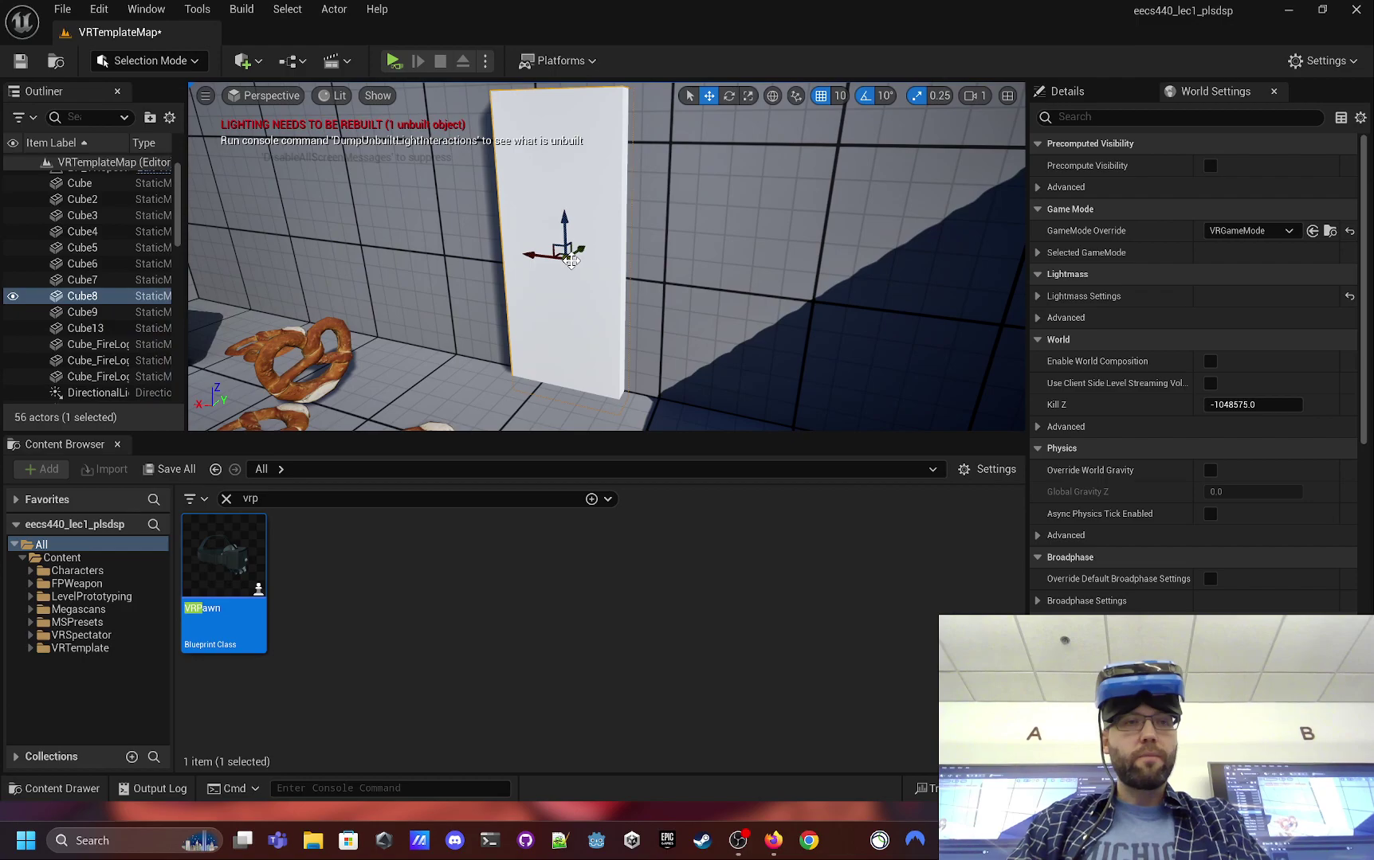
{"action": "double_click", "coordinate": [83, 297]}
{"action": "left_click", "coordinate": [85, 296]}
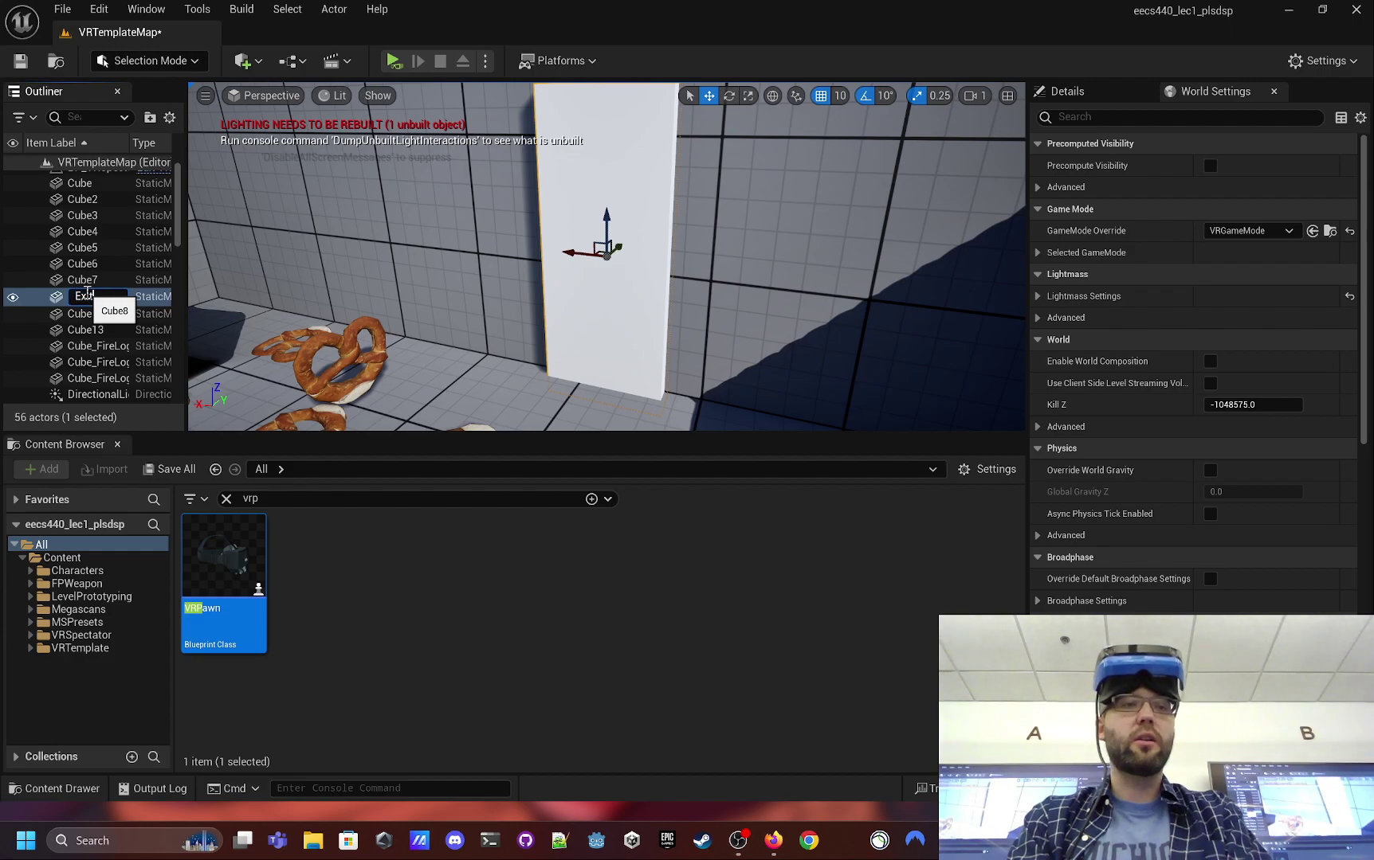
{"action": "key", "text": "Return"}
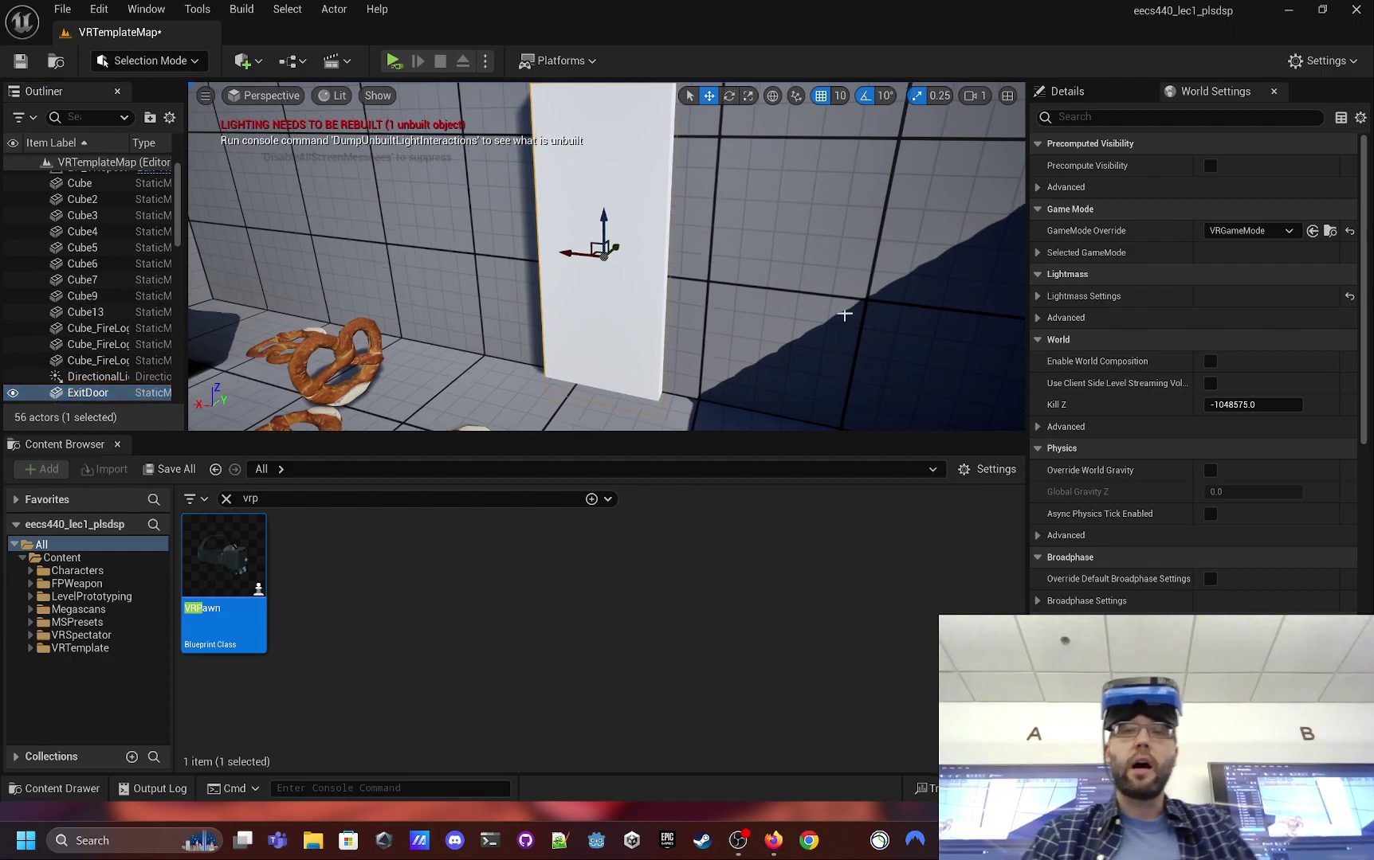
- Focus on ExitDoor in an enlarged viewport and view its details, including its StaticMeshComponent
{"action": "left_click", "coordinate": [844, 310]}
{"action": "left_click", "coordinate": [587, 202]}
{"action": "key", "text": "f"}
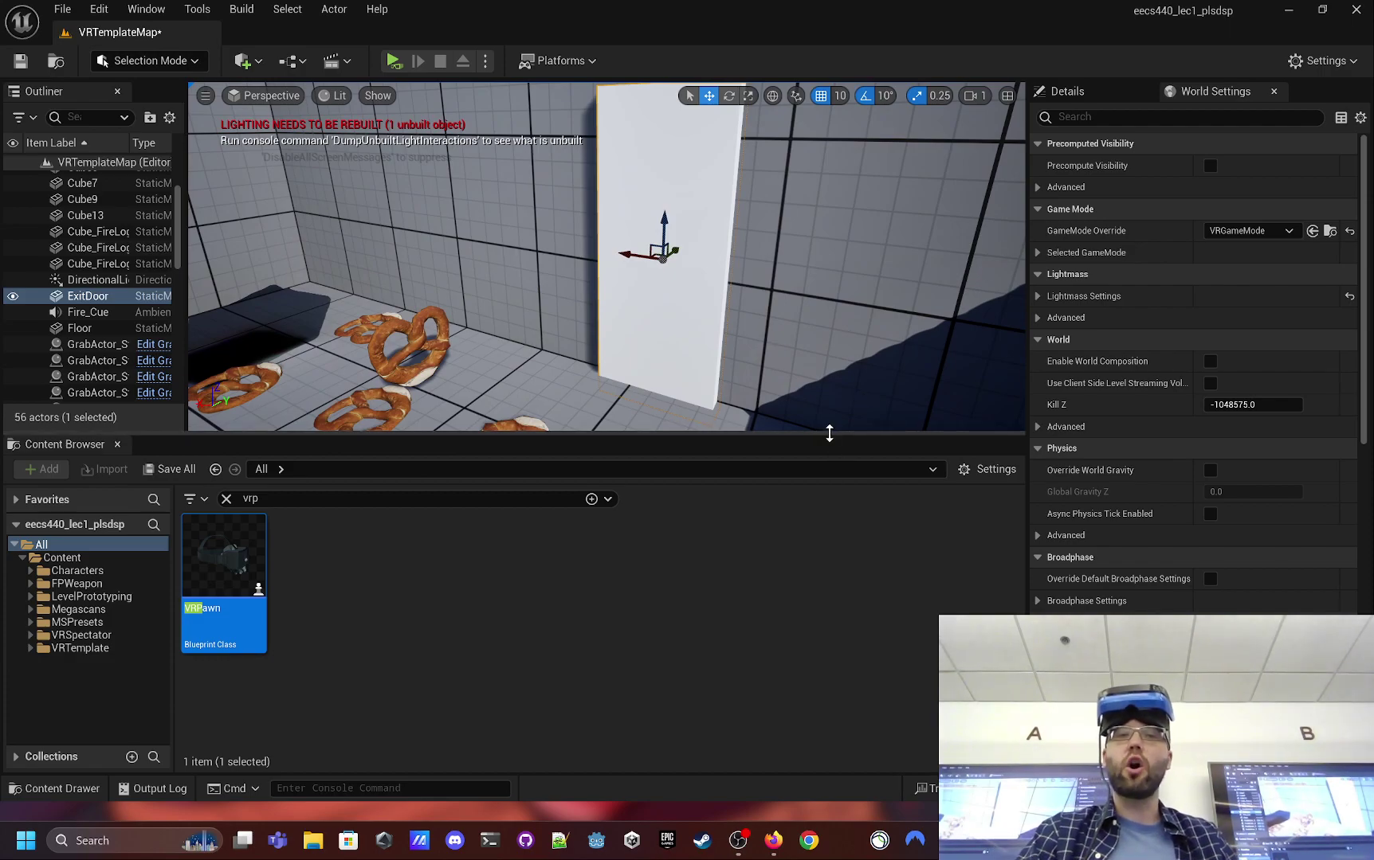
{"action": "left_click_drag", "start_coordinate": [829, 433], "coordinate": [829, 600]}
{"action": "left_click", "coordinate": [1068, 90]}
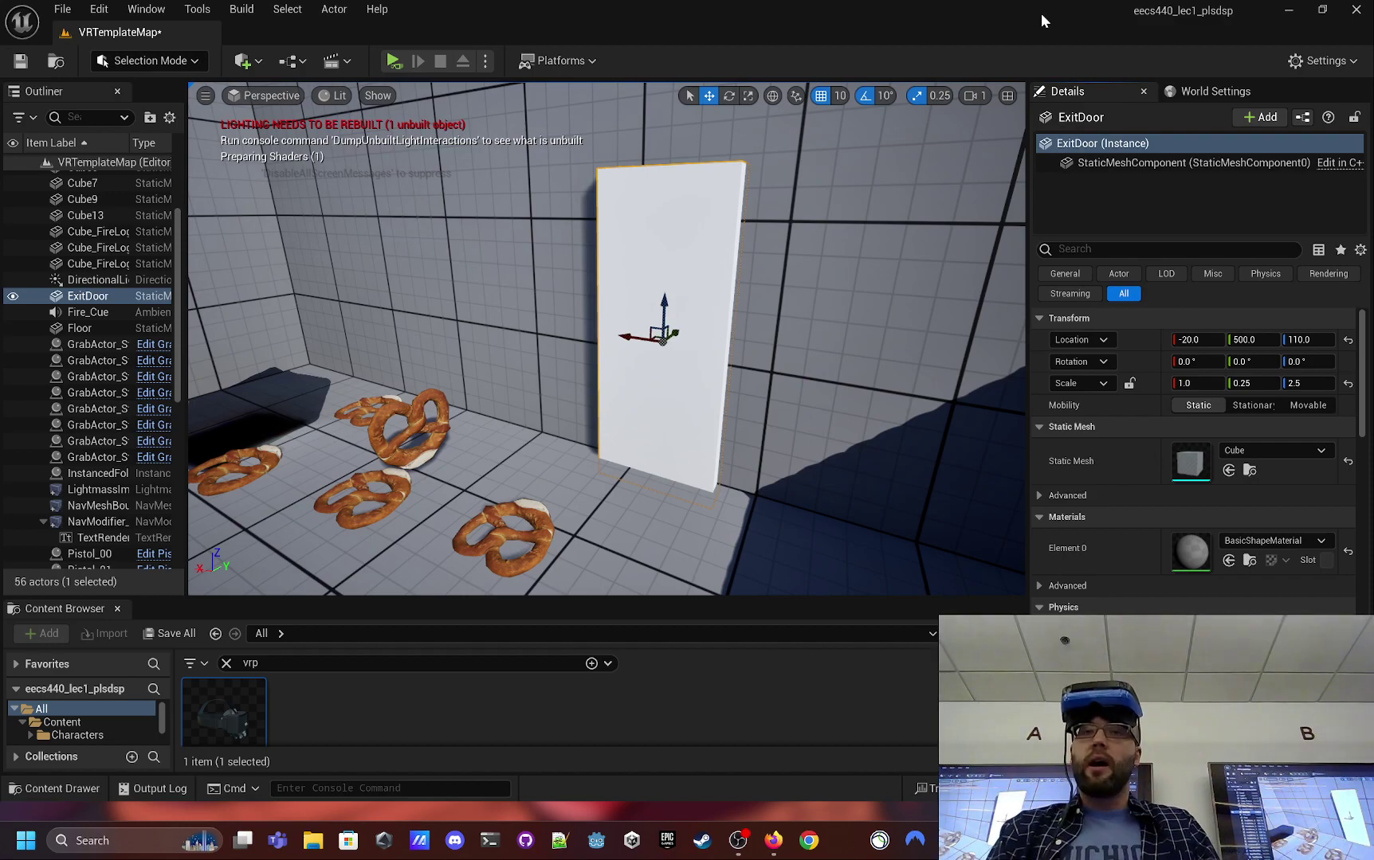
{"action": "left_click", "coordinate": [1123, 180]}
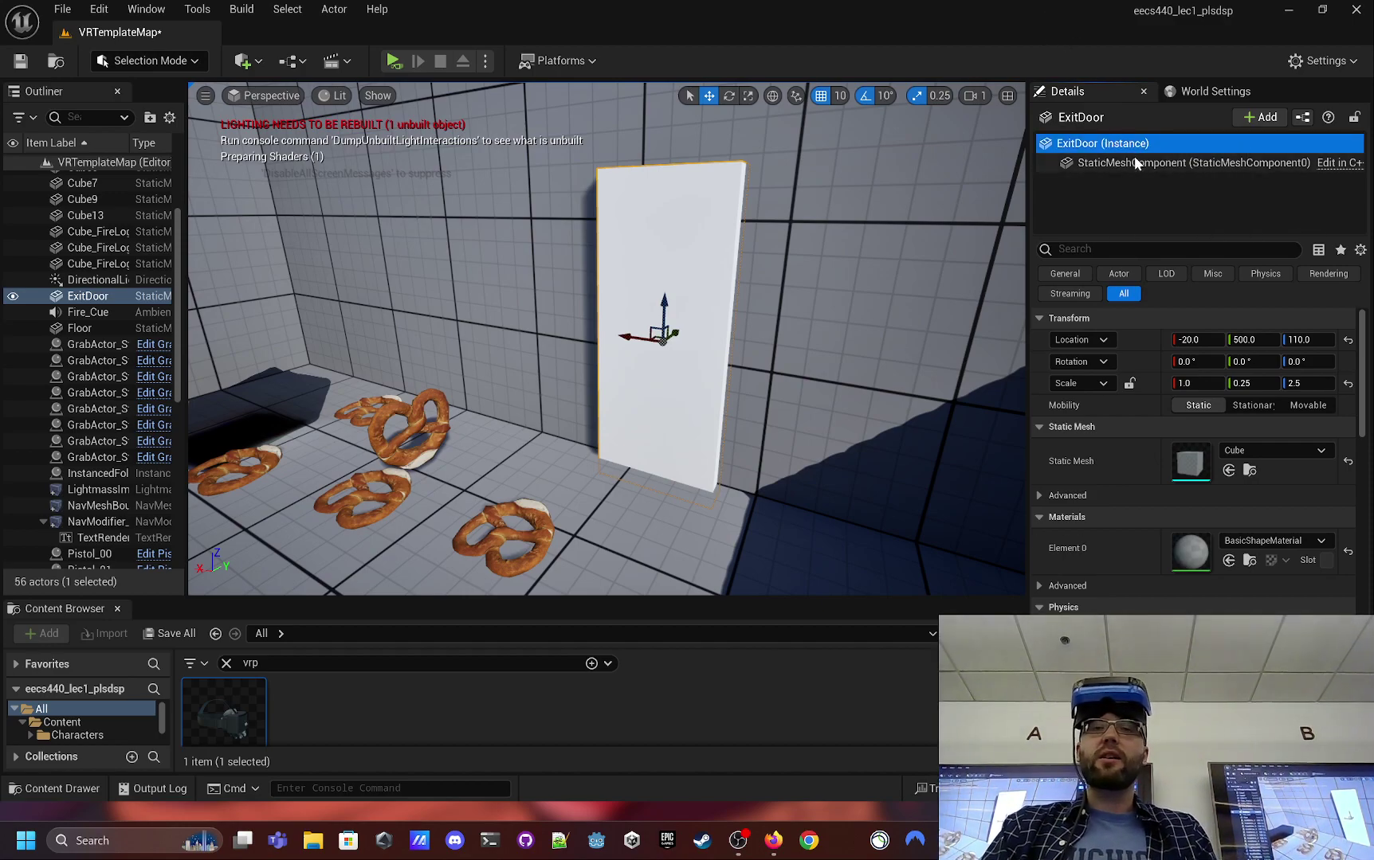
{"action": "left_click", "coordinate": [1136, 163]}
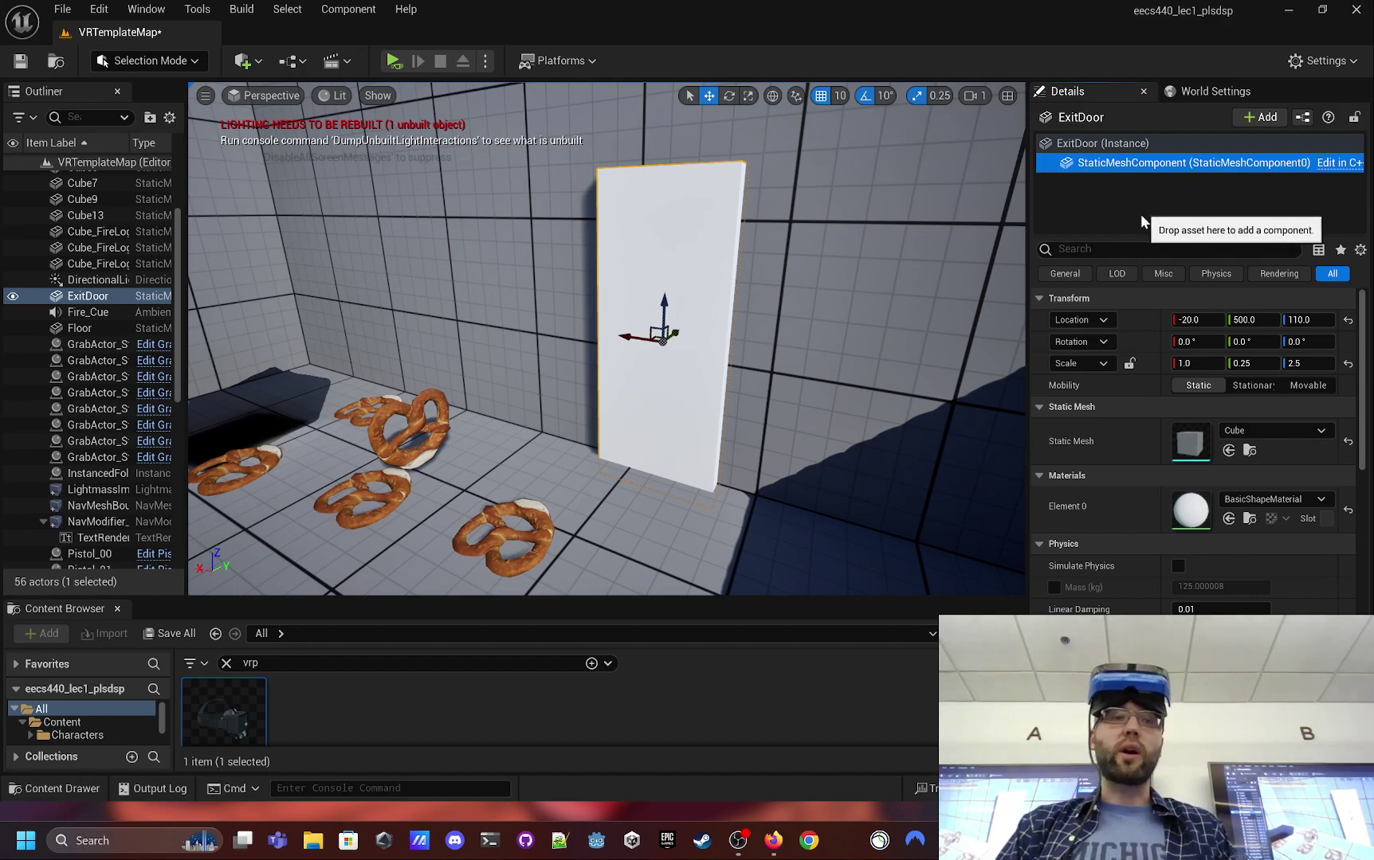
- Clear the asset search and create a folder named affordances in the Content folder
{"action": "left_click_drag", "start_coordinate": [484, 600], "coordinate": [484, 482]}
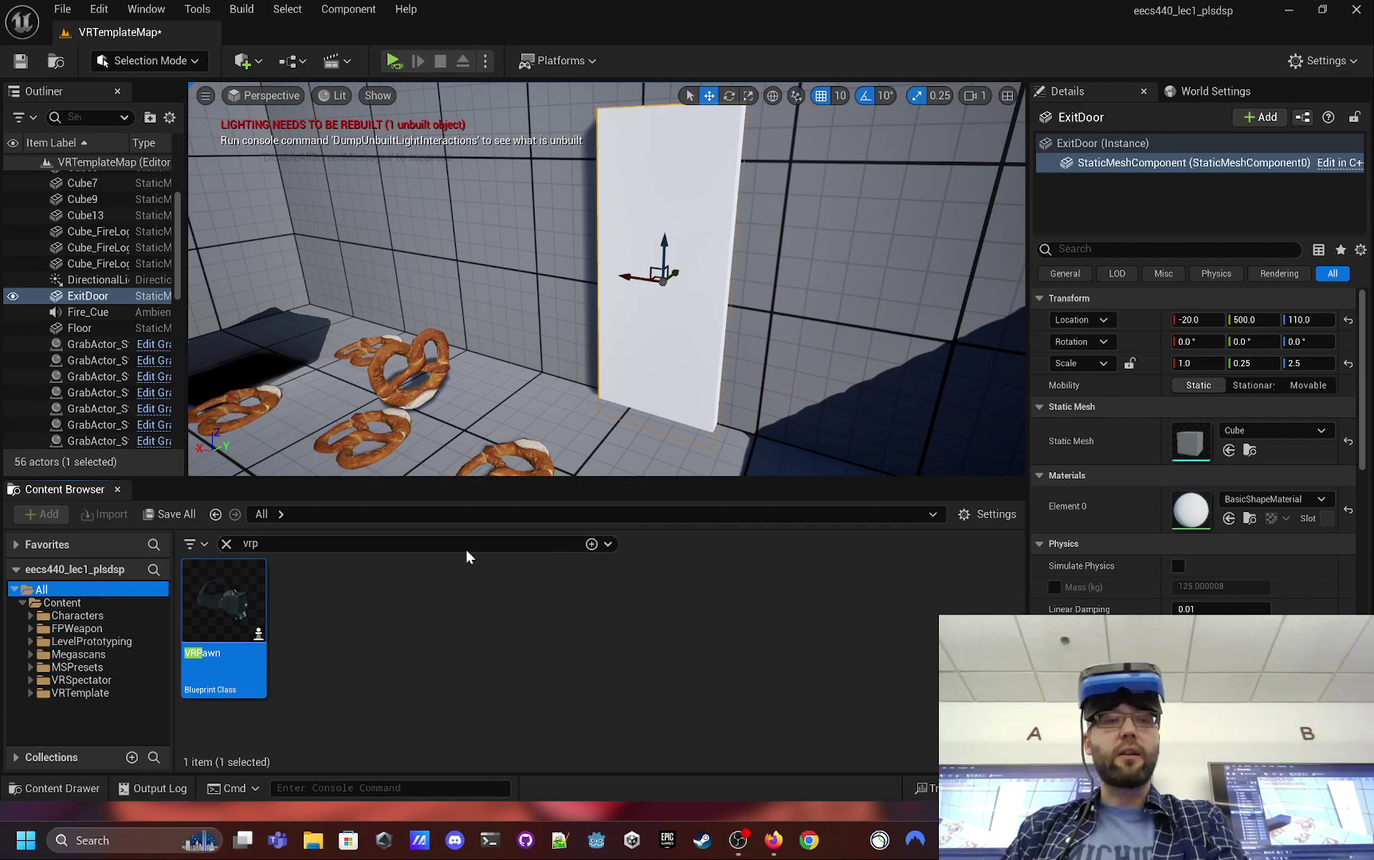
{"action": "left_click", "coordinate": [227, 544]}
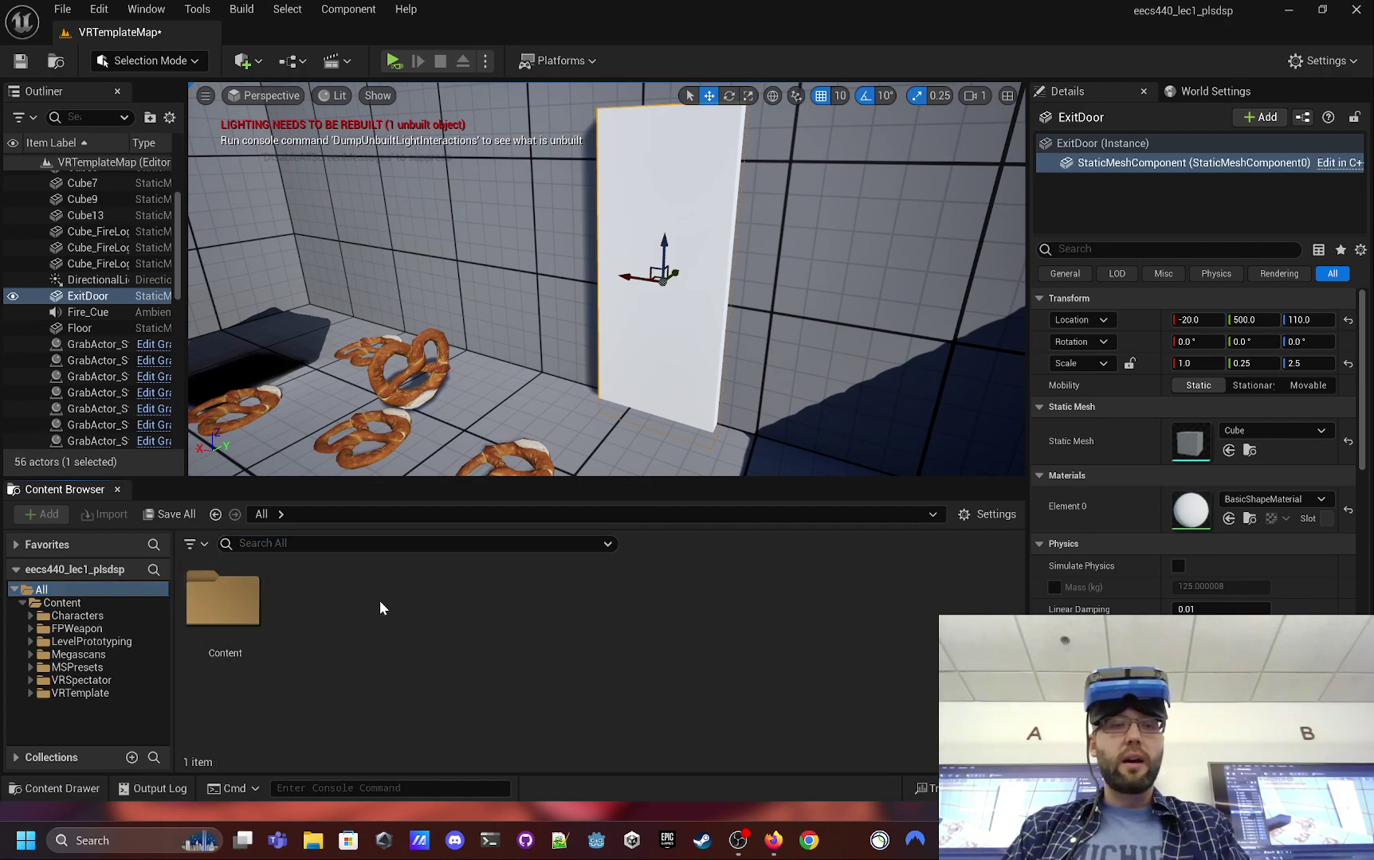
{"action": "double_click", "coordinate": [223, 599]}
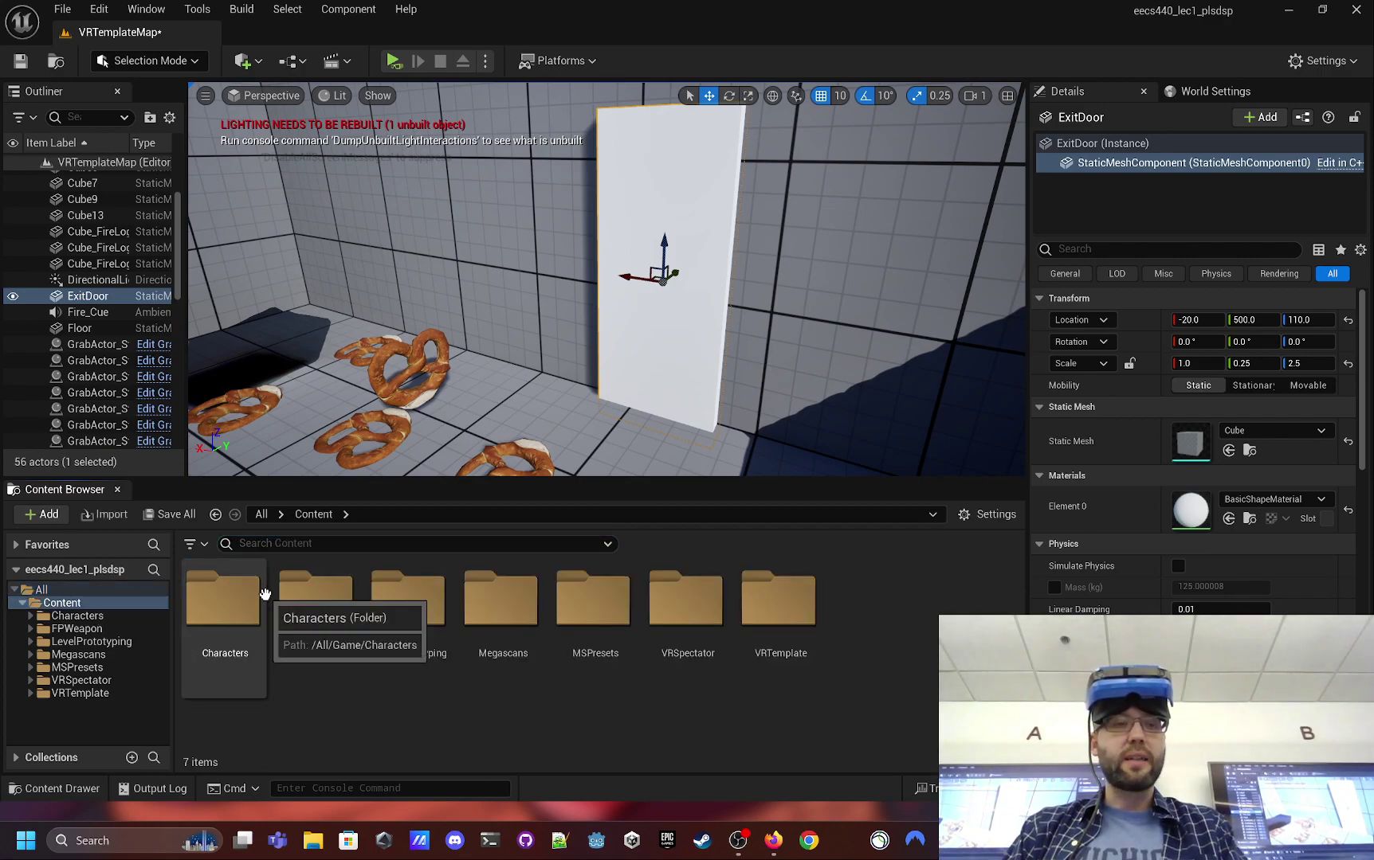
{"action": "right_click", "coordinate": [512, 717]}
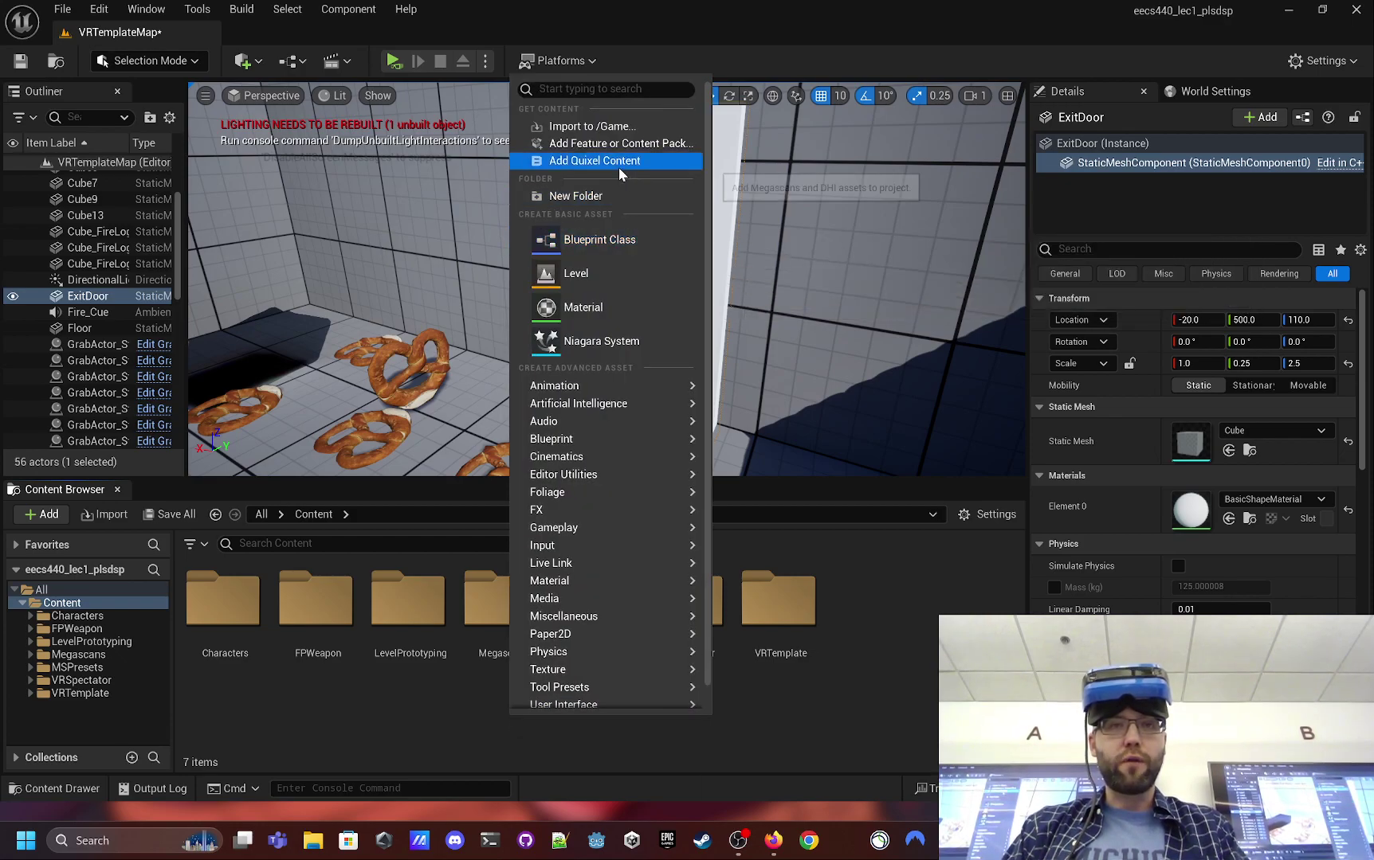
{"action": "left_click", "coordinate": [618, 196]}
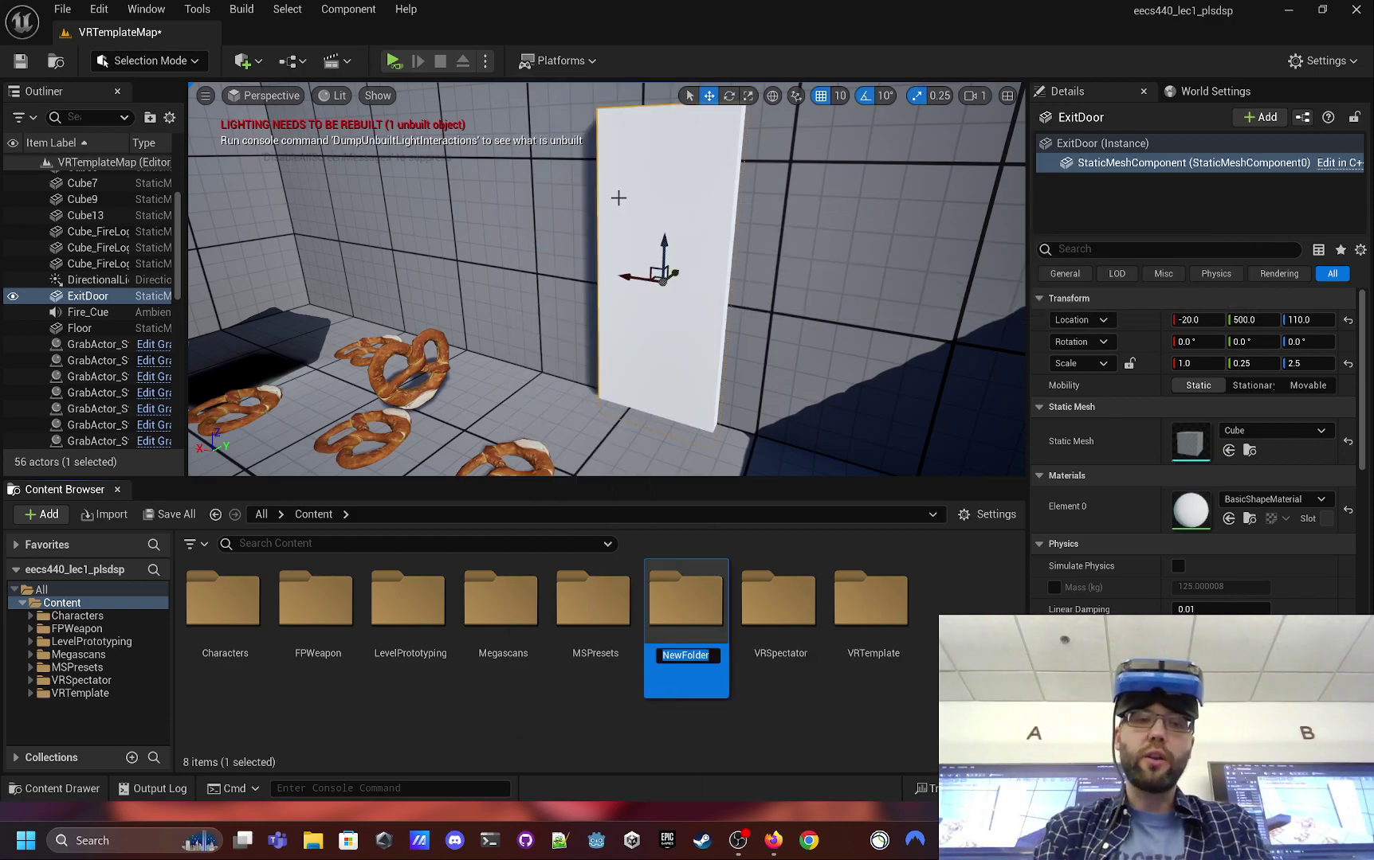
{"action": "type", "text": "affordances"}
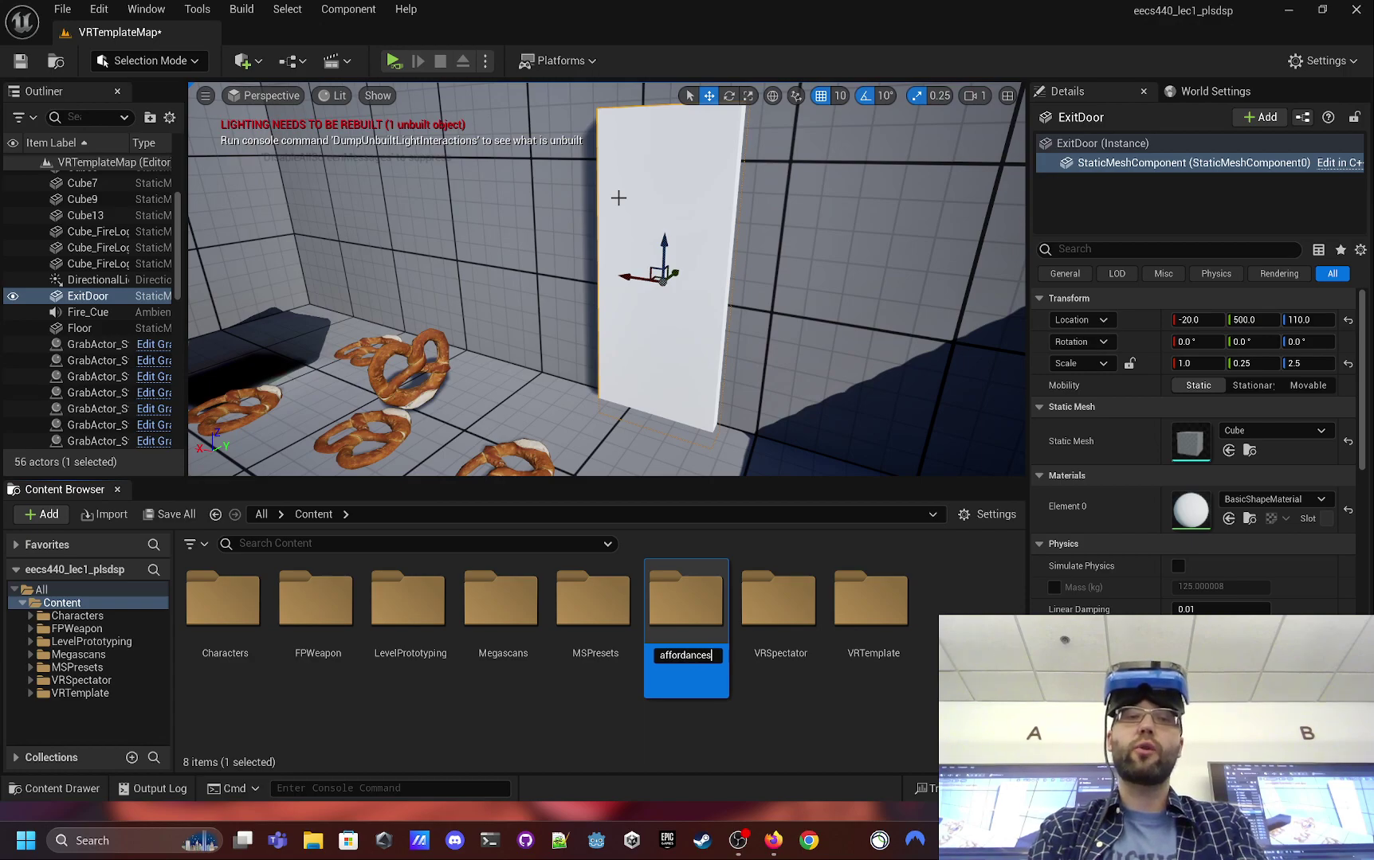
{"action": "key", "text": "Return"}
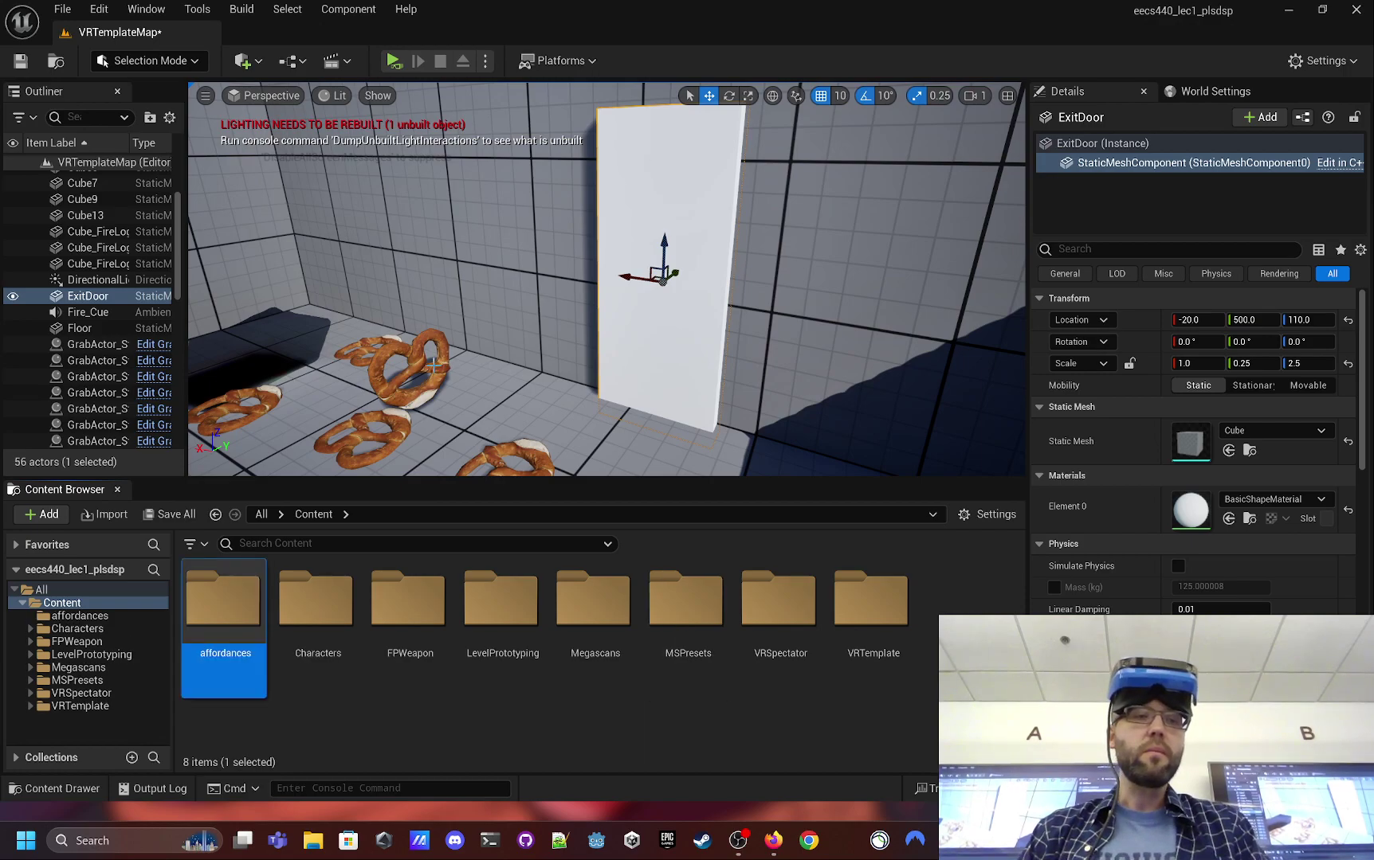
- Create a Blueprint class based on Actor Component inside the affordances folder and name it Affordance
{"action": "double_click", "coordinate": [246, 586]}
{"action": "right_click", "coordinate": [336, 601]}
{"action": "mouse_move", "coordinate": [336, 601]}
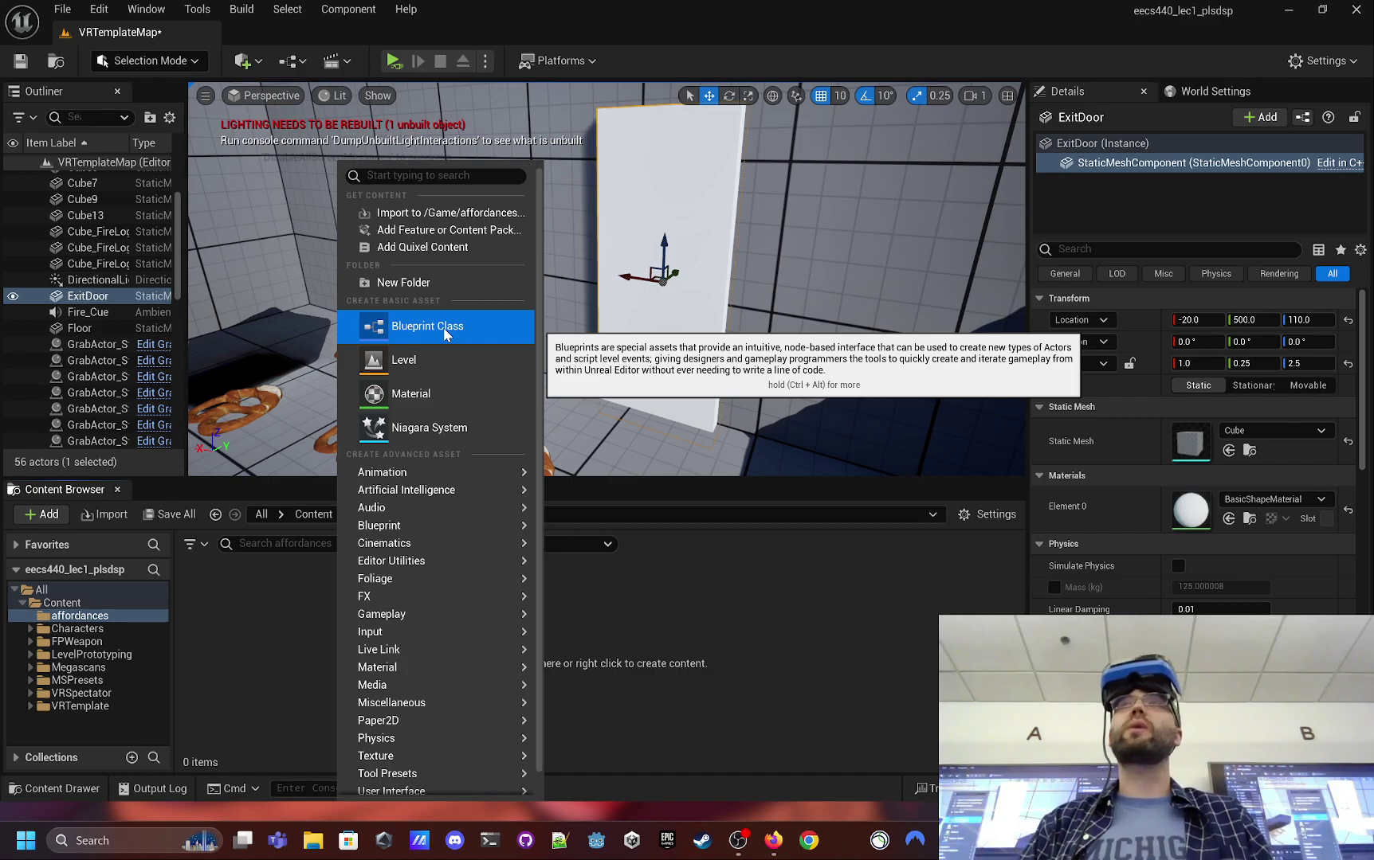
{"action": "left_click", "coordinate": [466, 327]}
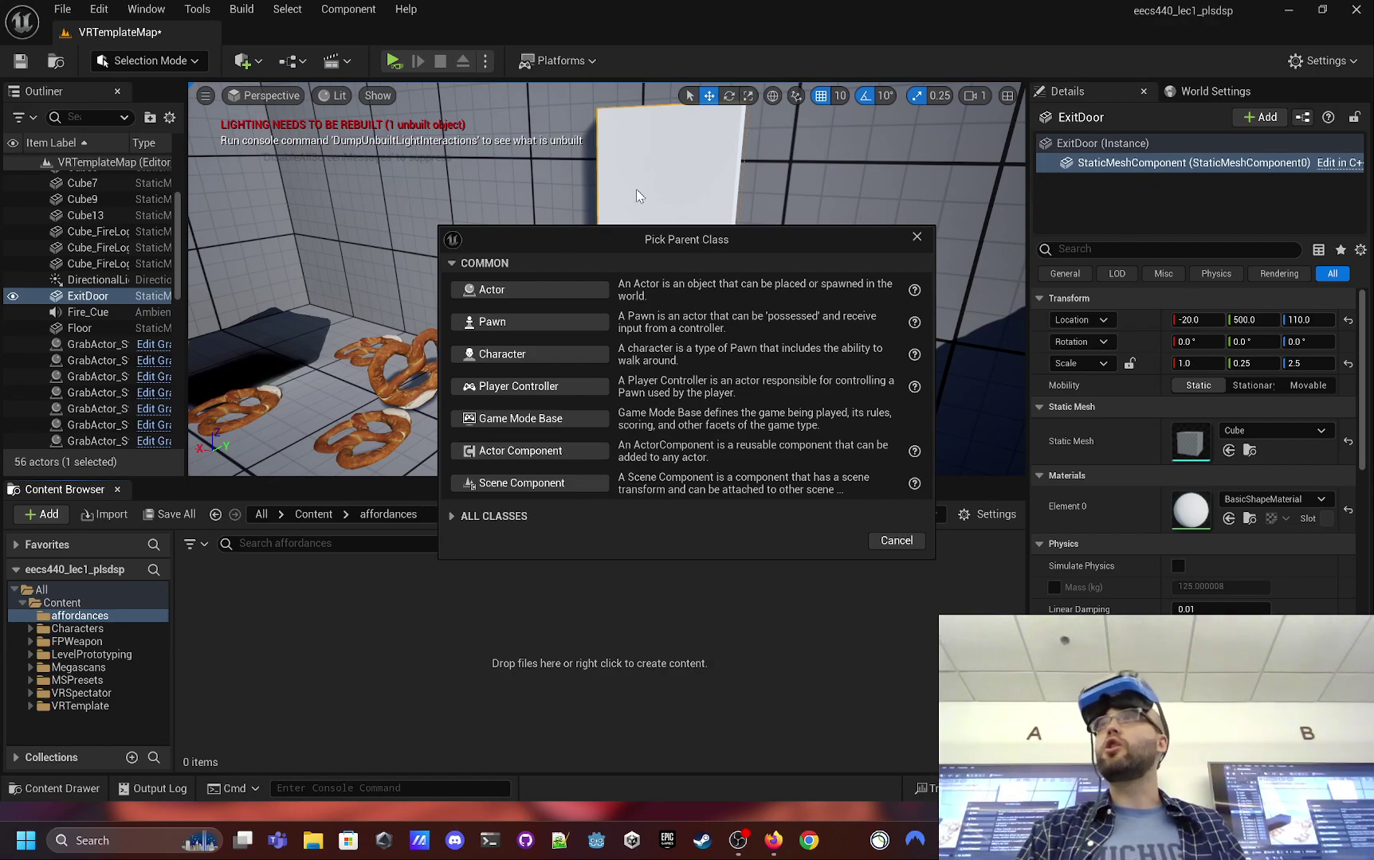
{"action": "left_click", "coordinate": [590, 482]}
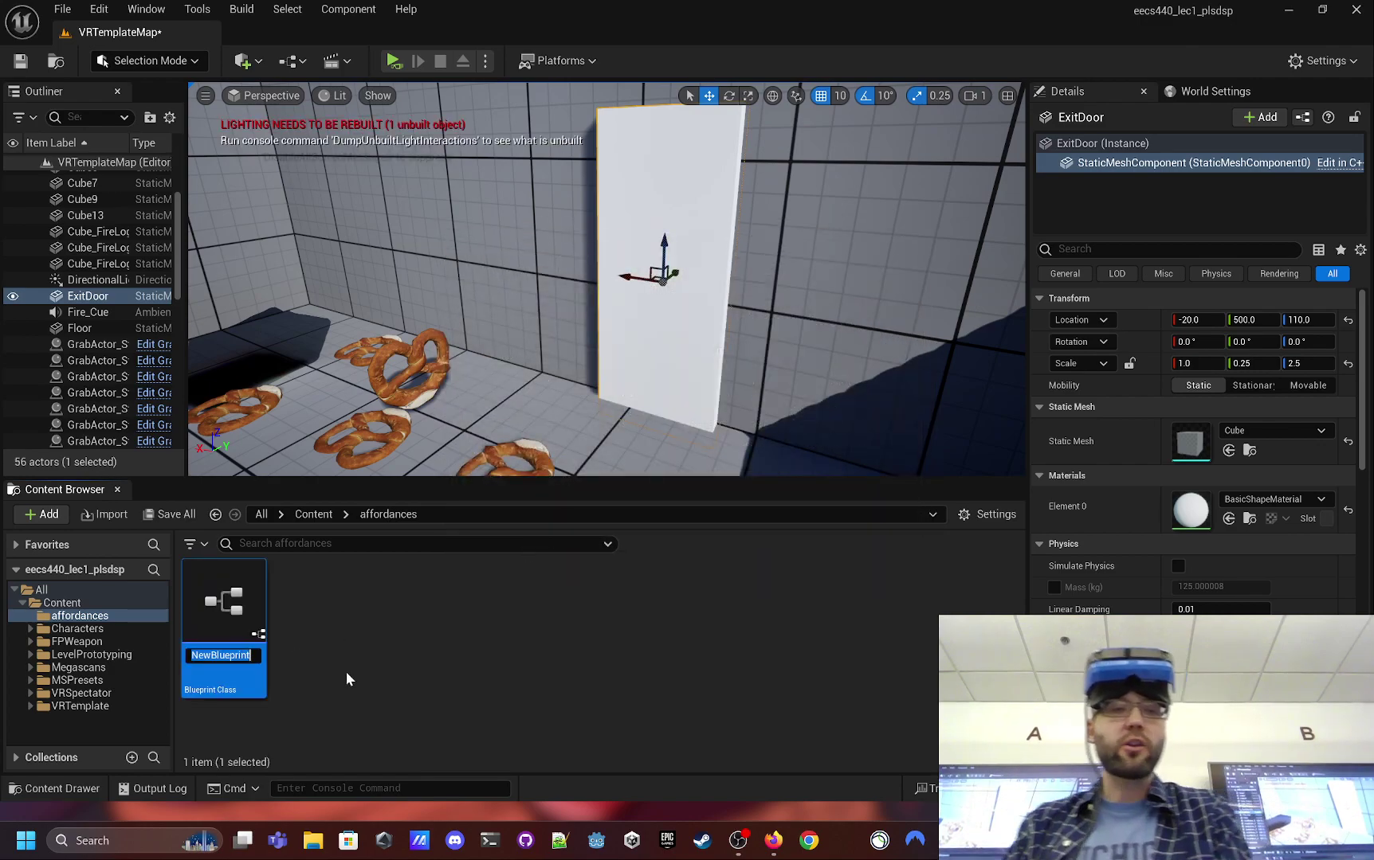
{"action": "type", "text": "Affordance"}
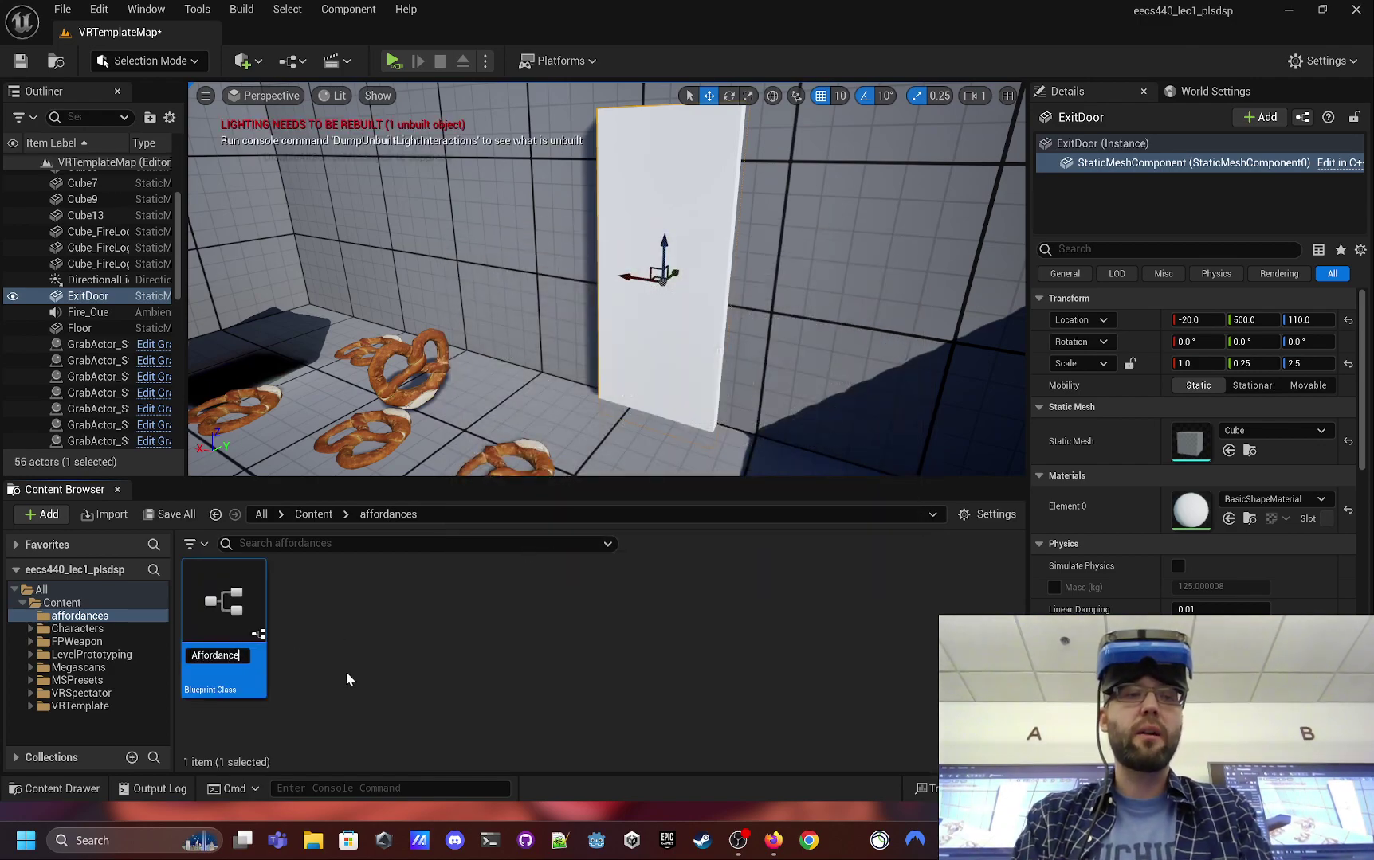
{"action": "key", "text": "Return"}
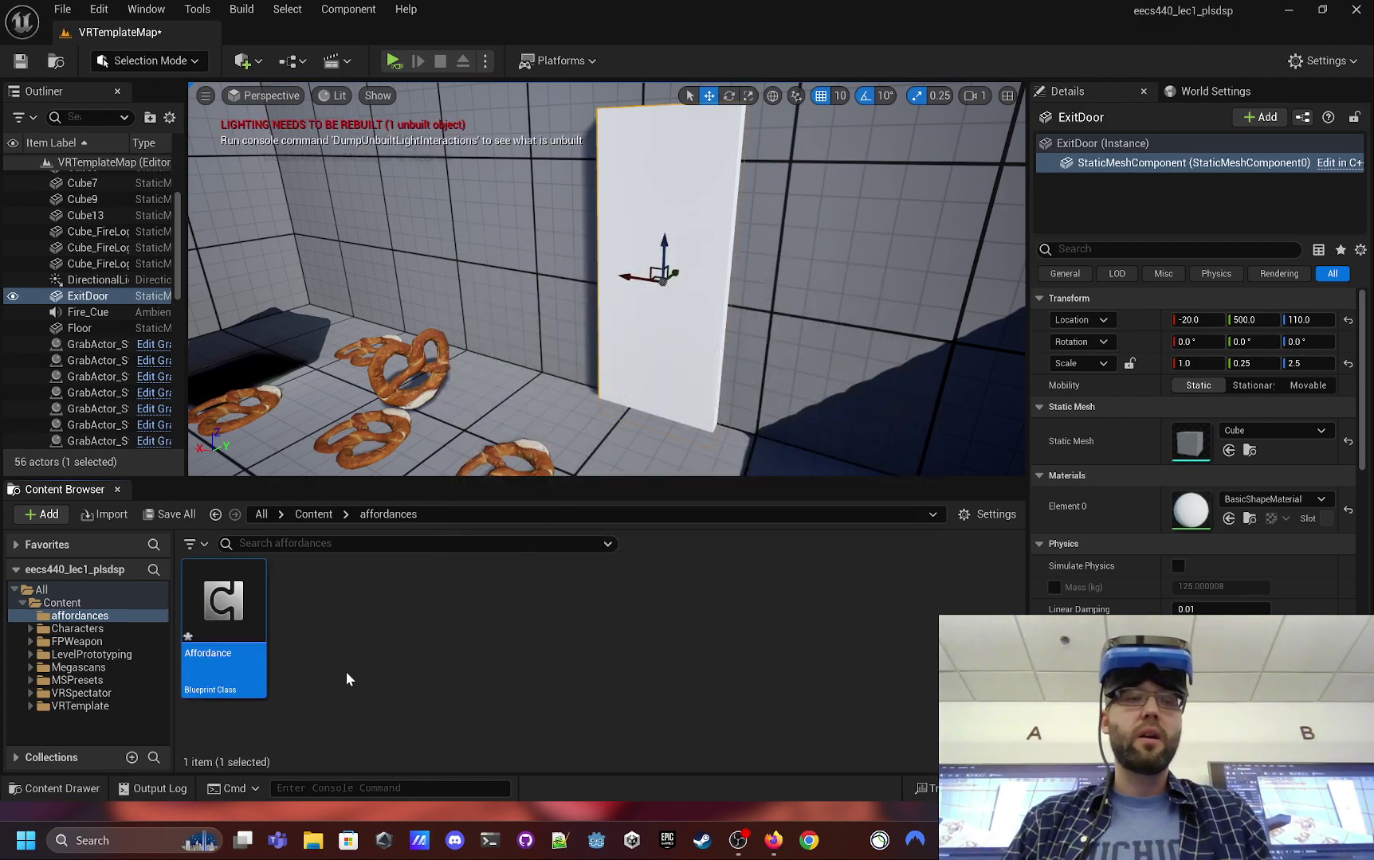
- Open the Affordance blueprint and add a function named Interact
{"action": "double_click", "coordinate": [247, 603]}
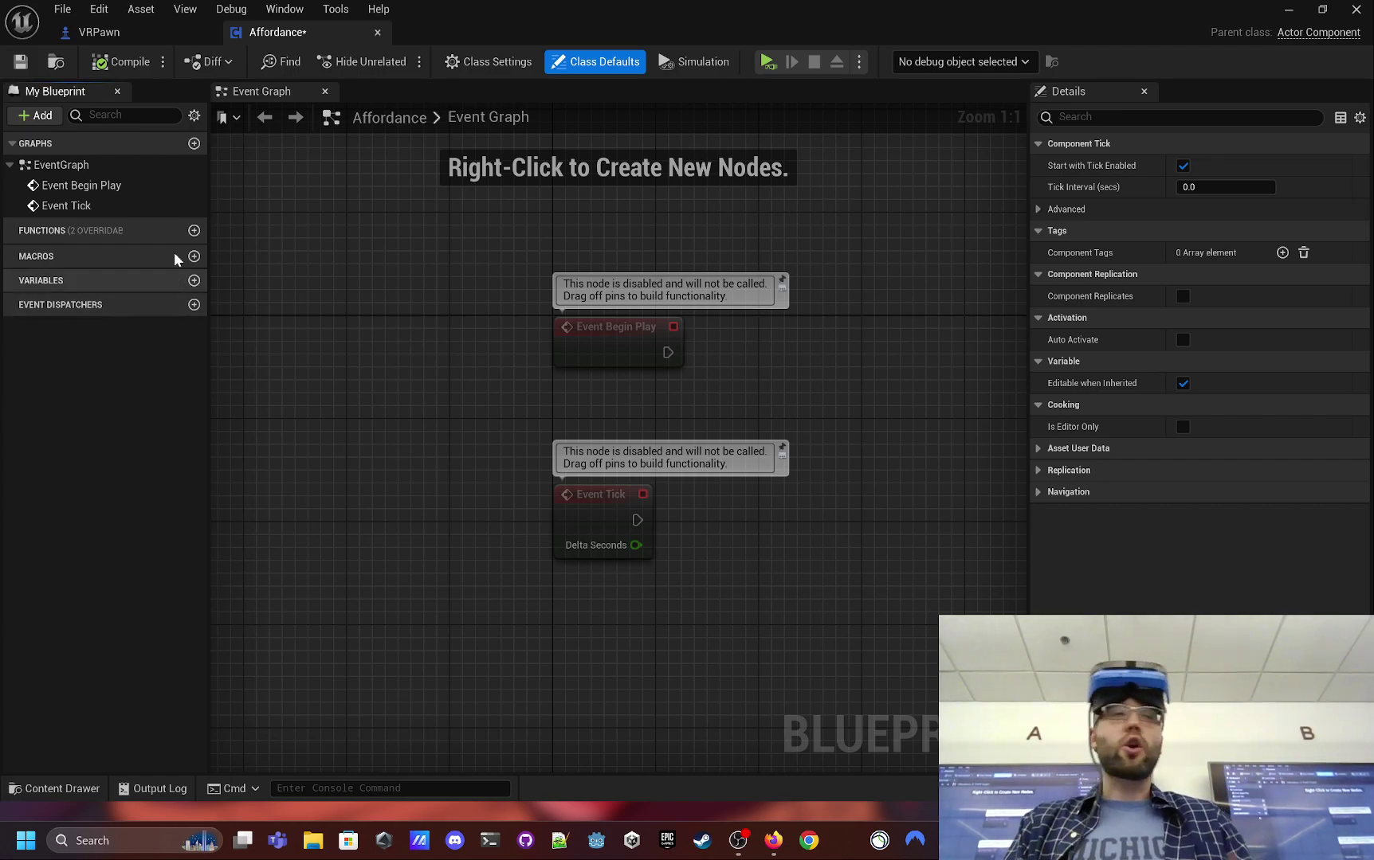
{"action": "mouse_move", "coordinate": [88, 224]}
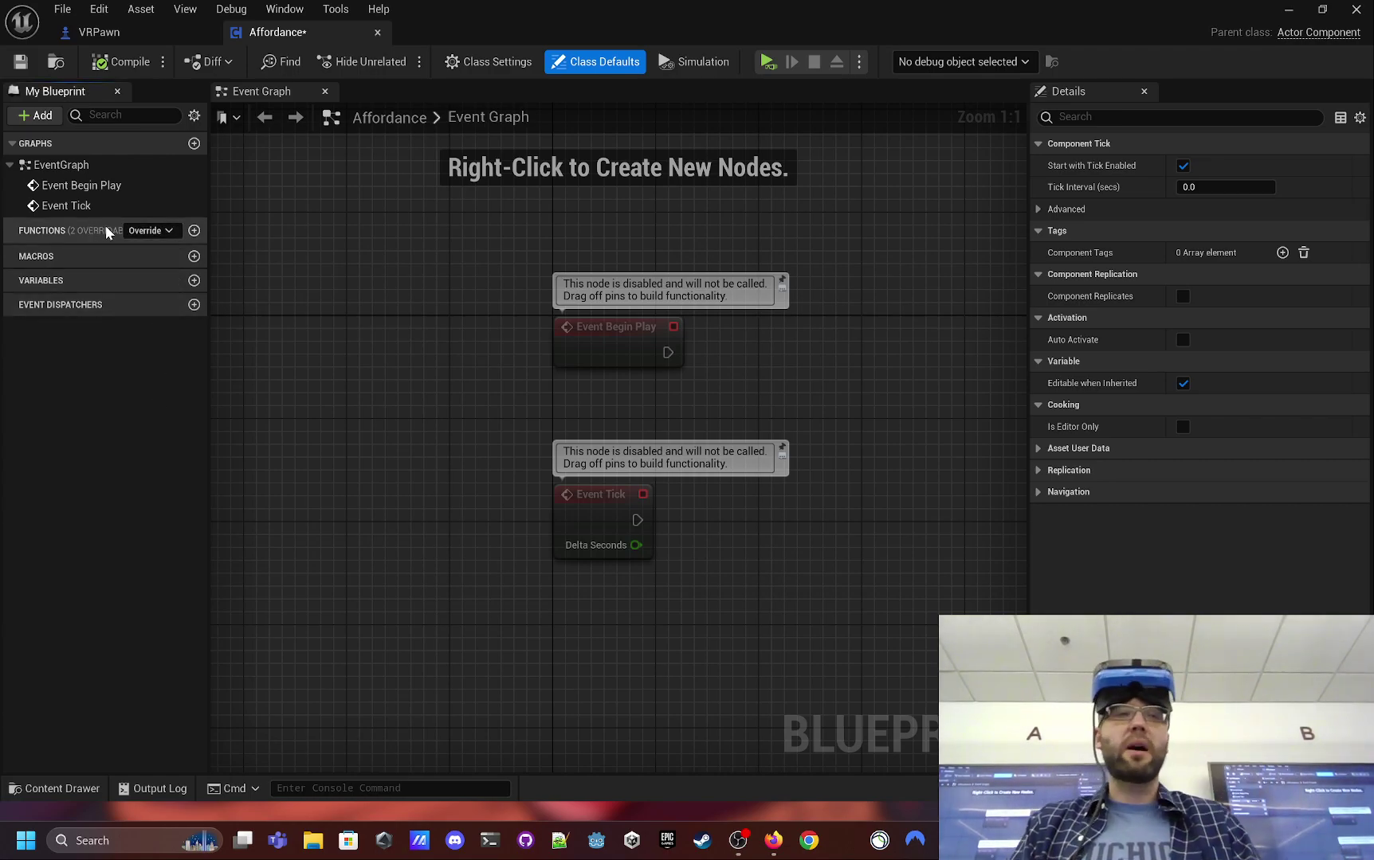
{"action": "left_click", "coordinate": [193, 230]}
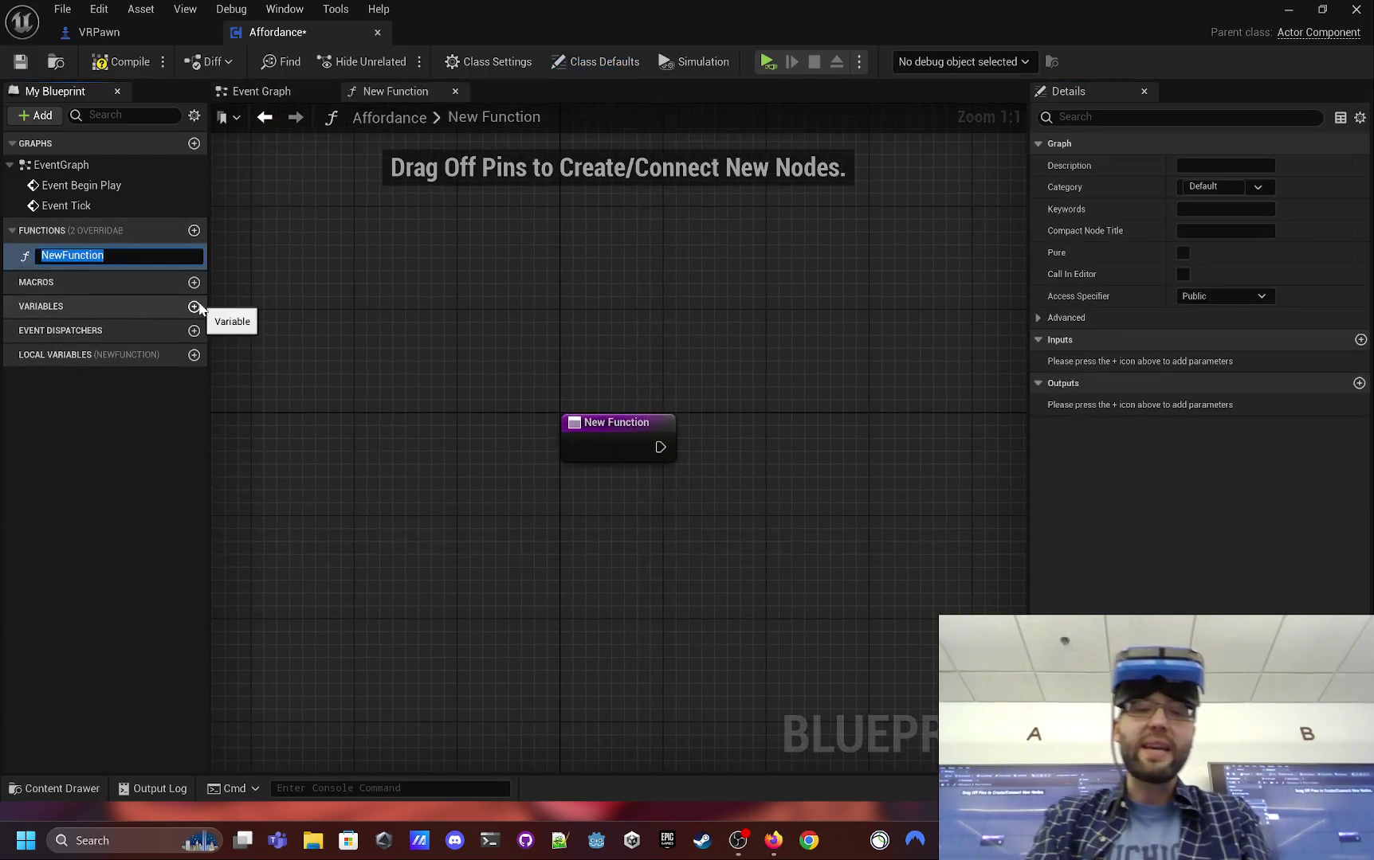
{"action": "type", "text": "Interact"}
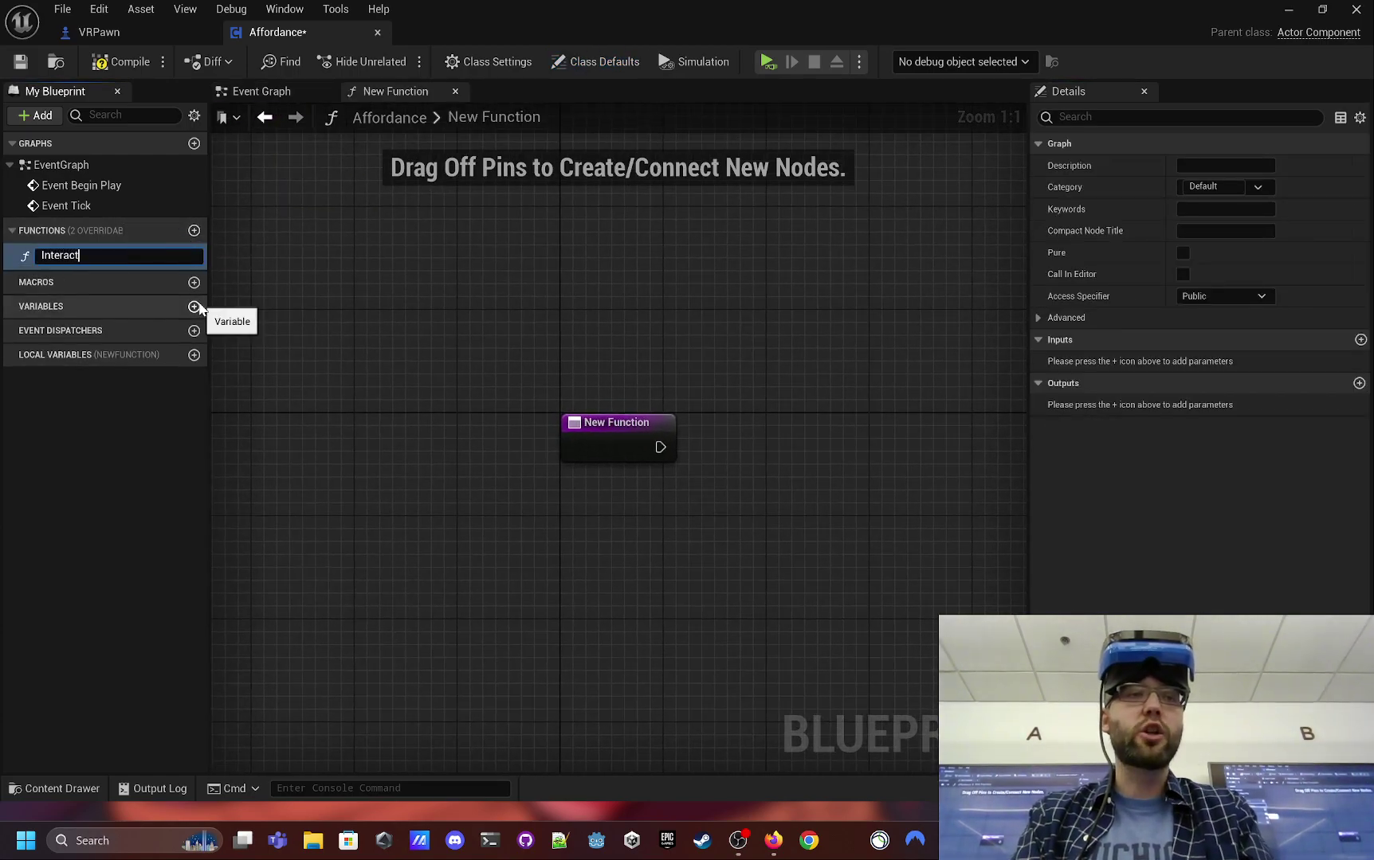
{"action": "key", "text": "Return"}
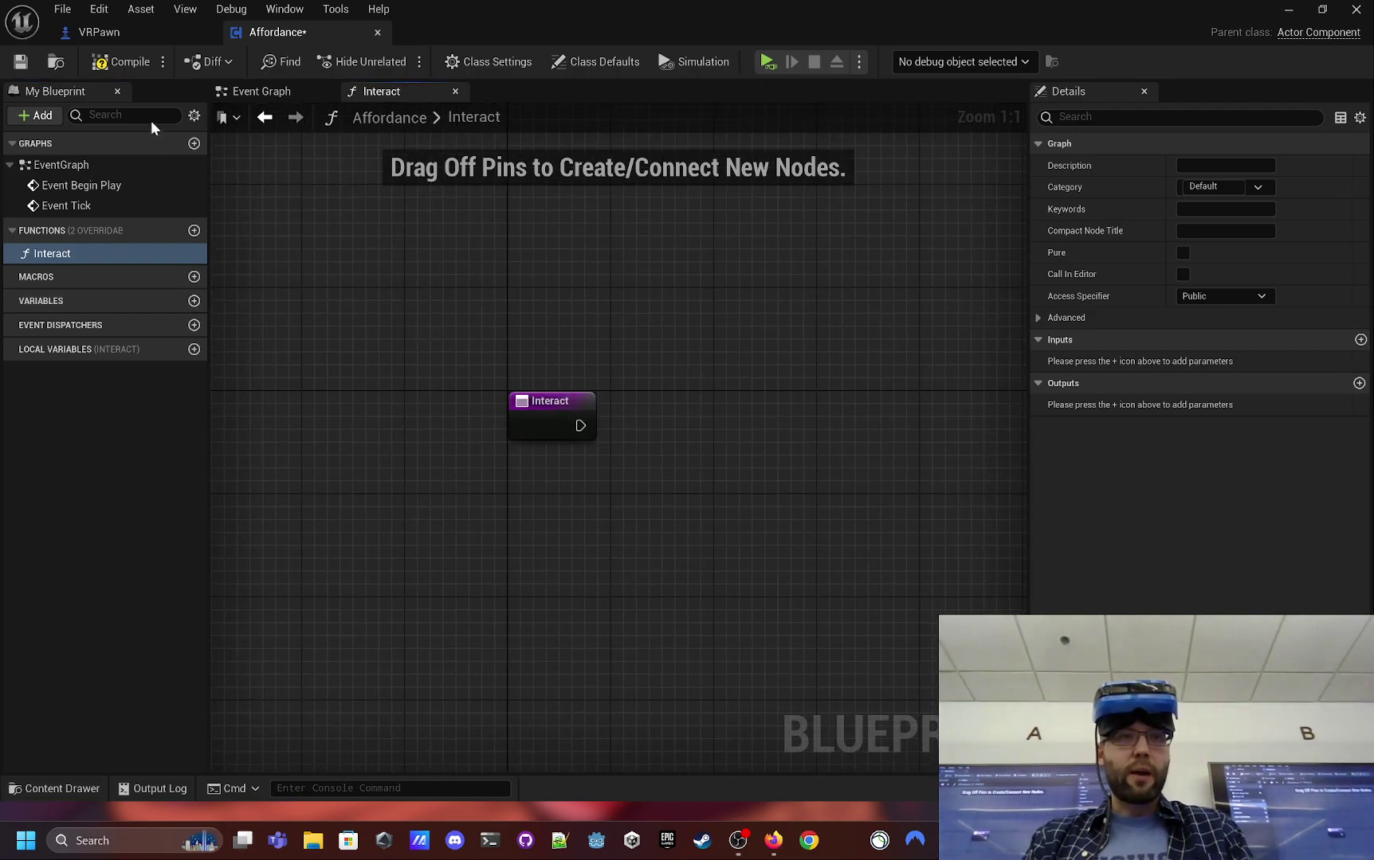
- Compile and save the Affordance blueprint, and return to the level editor
{"action": "left_click", "coordinate": [127, 62]}
{"action": "right_click_drag", "start_coordinate": [347, 350], "coordinate": [303, 326]}
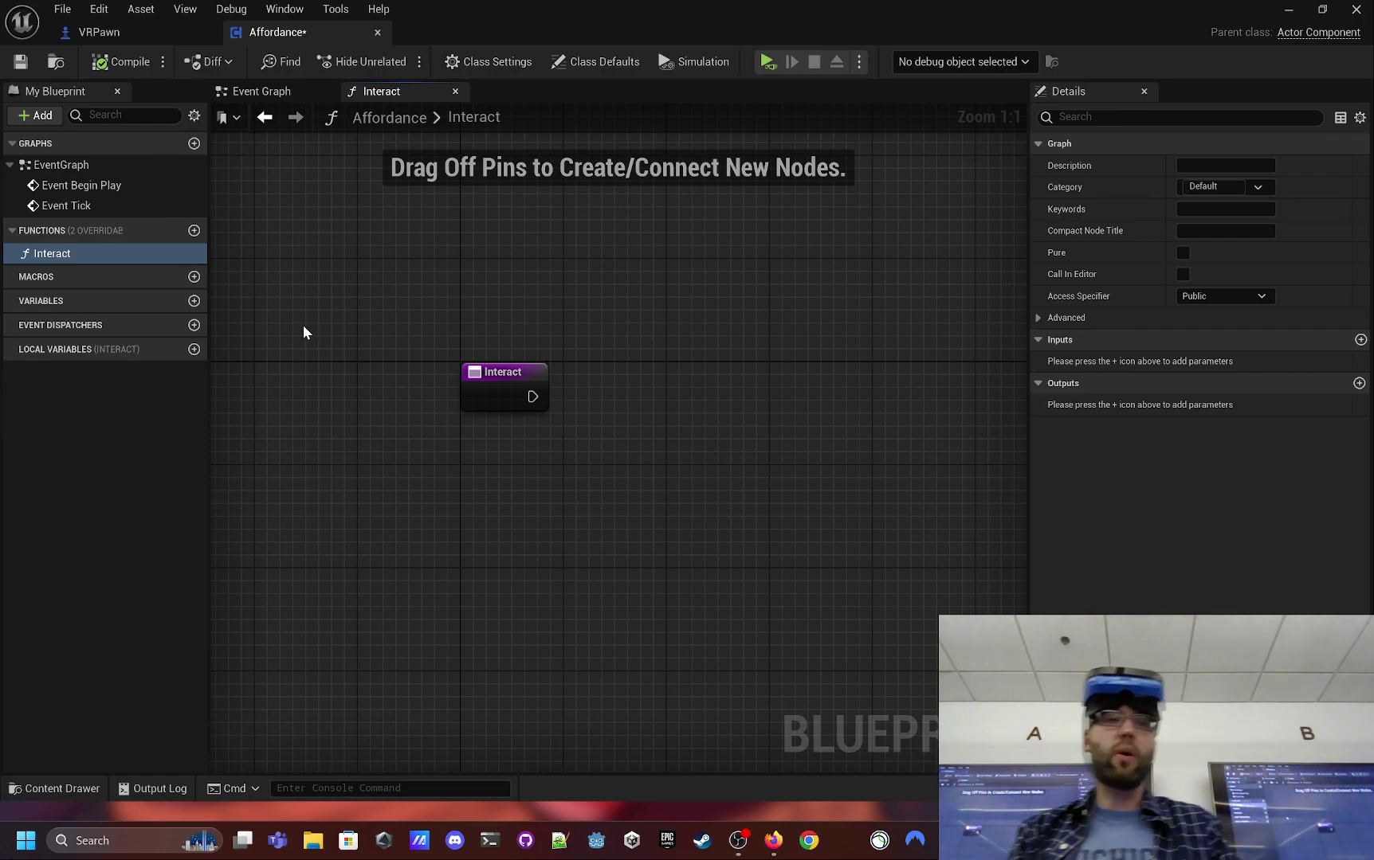
{"action": "key", "text": "ctrl+s"}
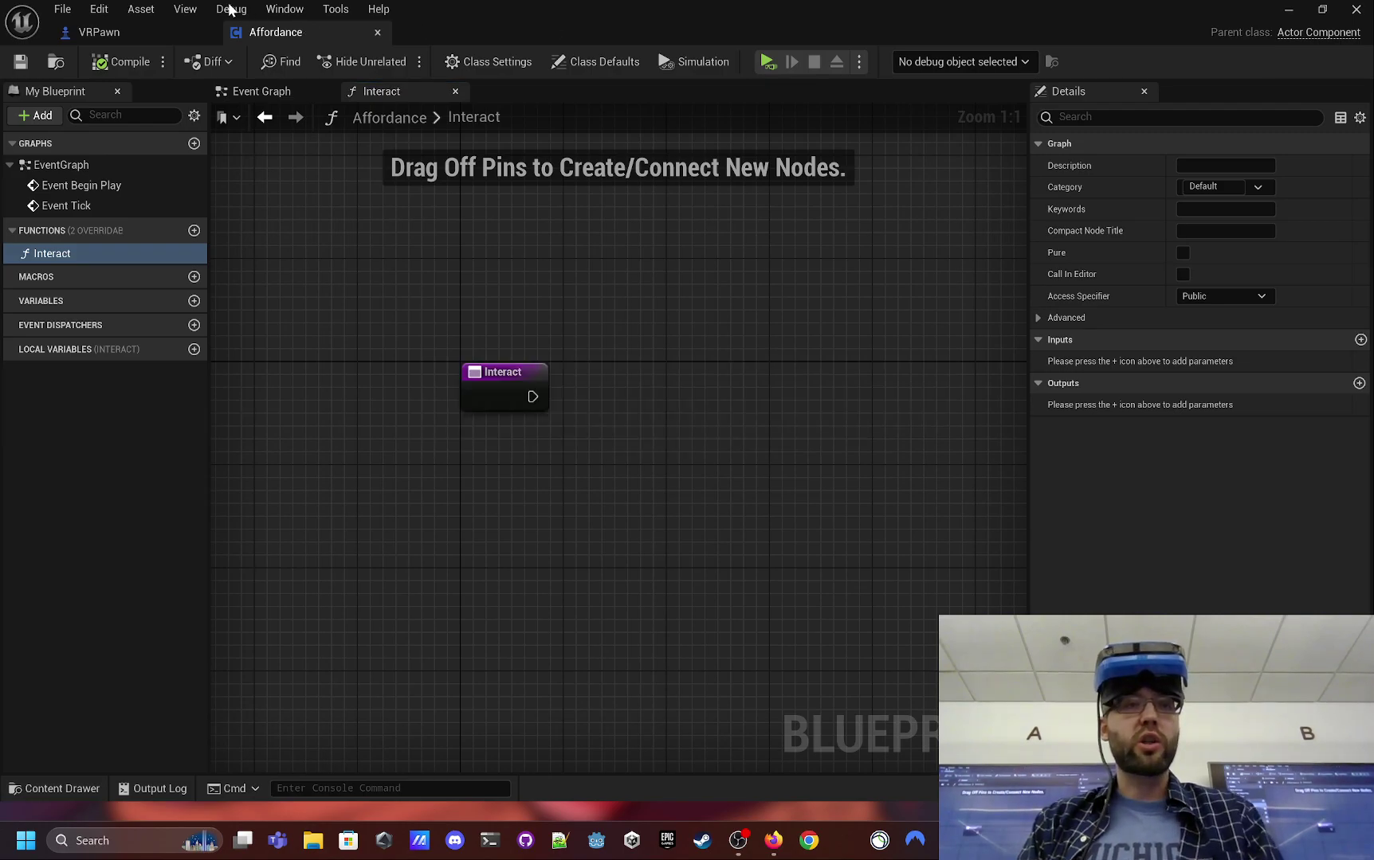
{"action": "left_click", "coordinate": [1289, 8]}
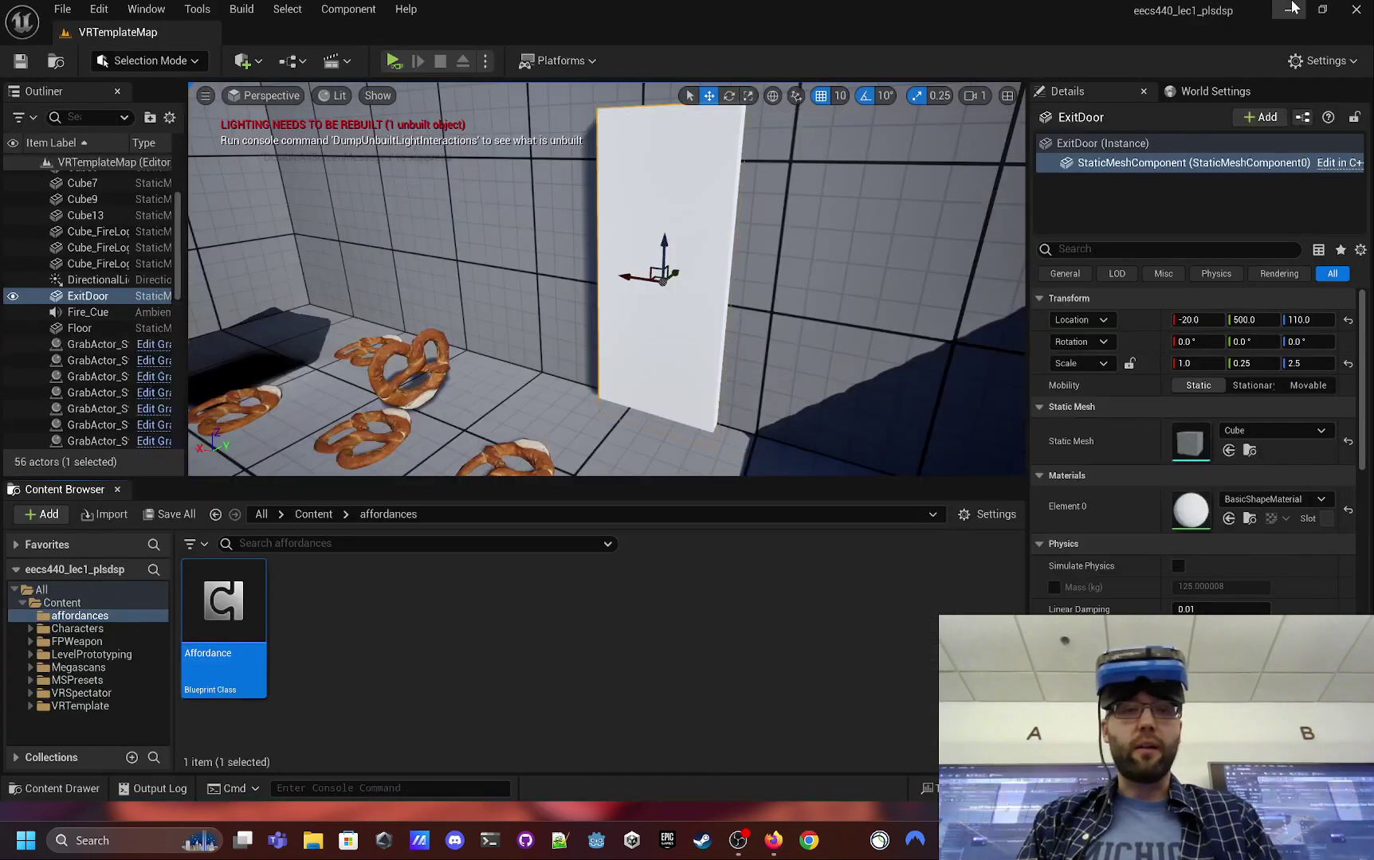
- Start a new Blueprint script component on the ExitDoor actor with Affordance as its parent class
{"action": "left_click", "coordinate": [452, 675]}
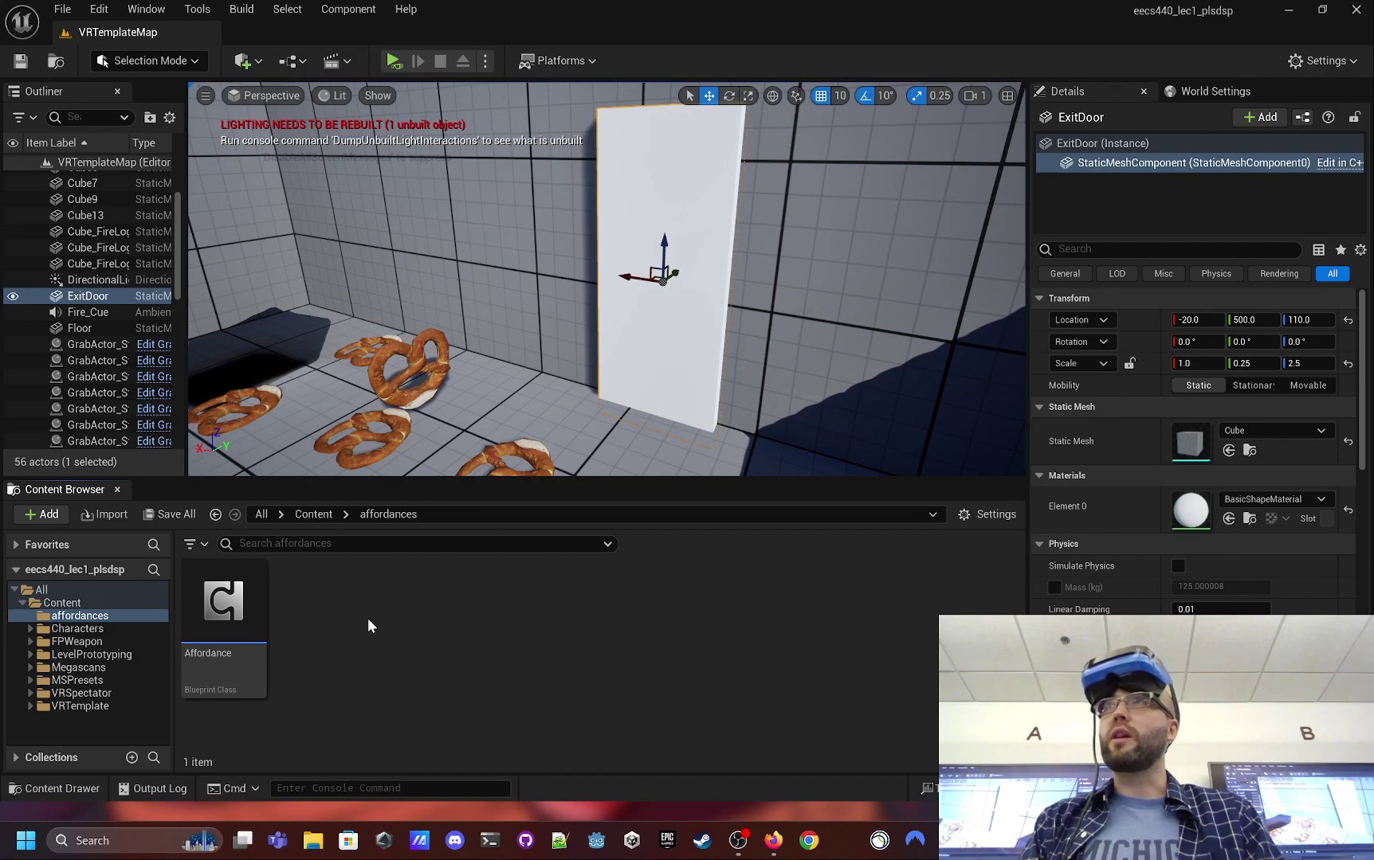
{"action": "left_click_drag", "start_coordinate": [1026, 310], "coordinate": [1005, 311]}
{"action": "left_click", "coordinate": [988, 310]}
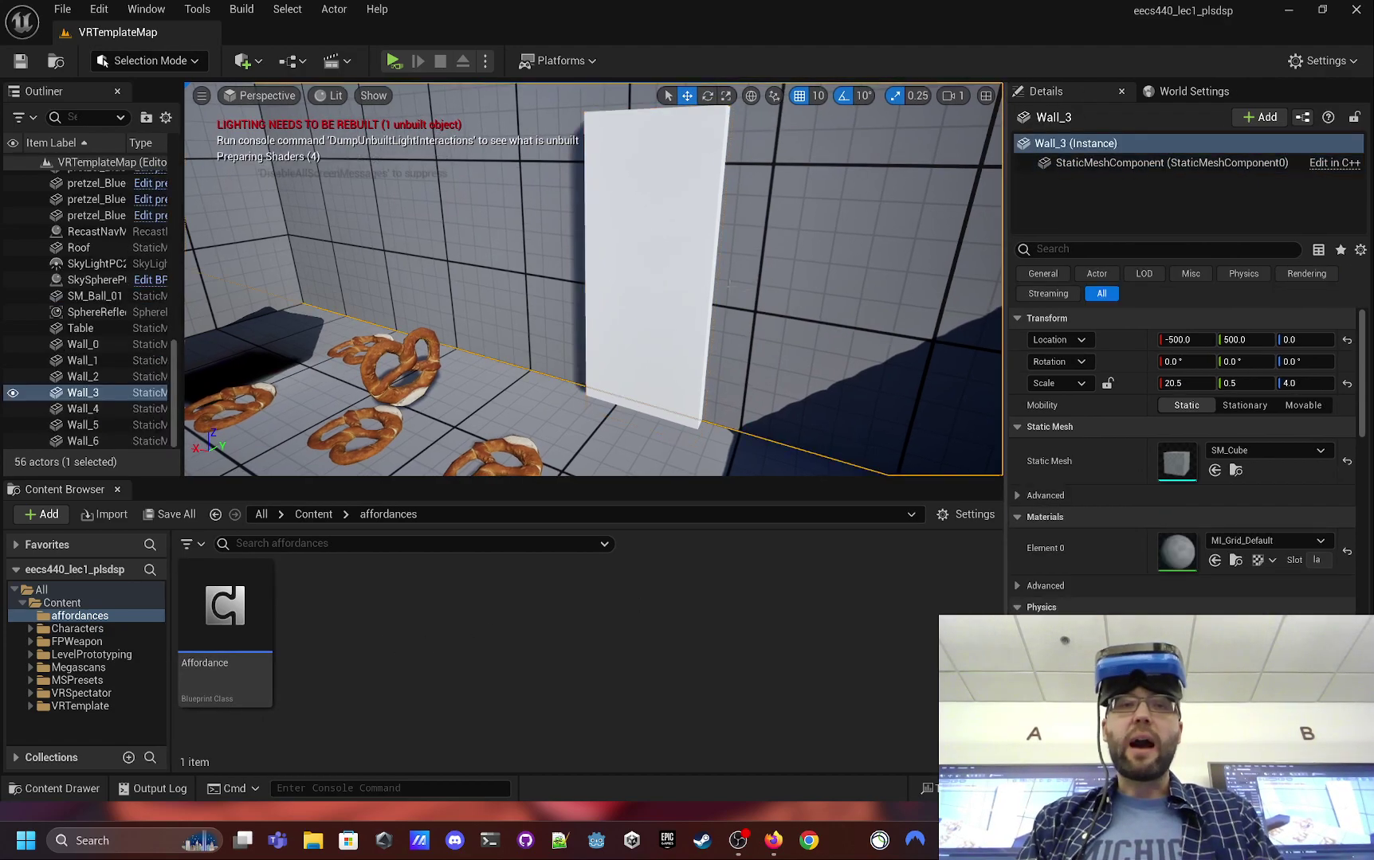
{"action": "left_click", "coordinate": [625, 219]}
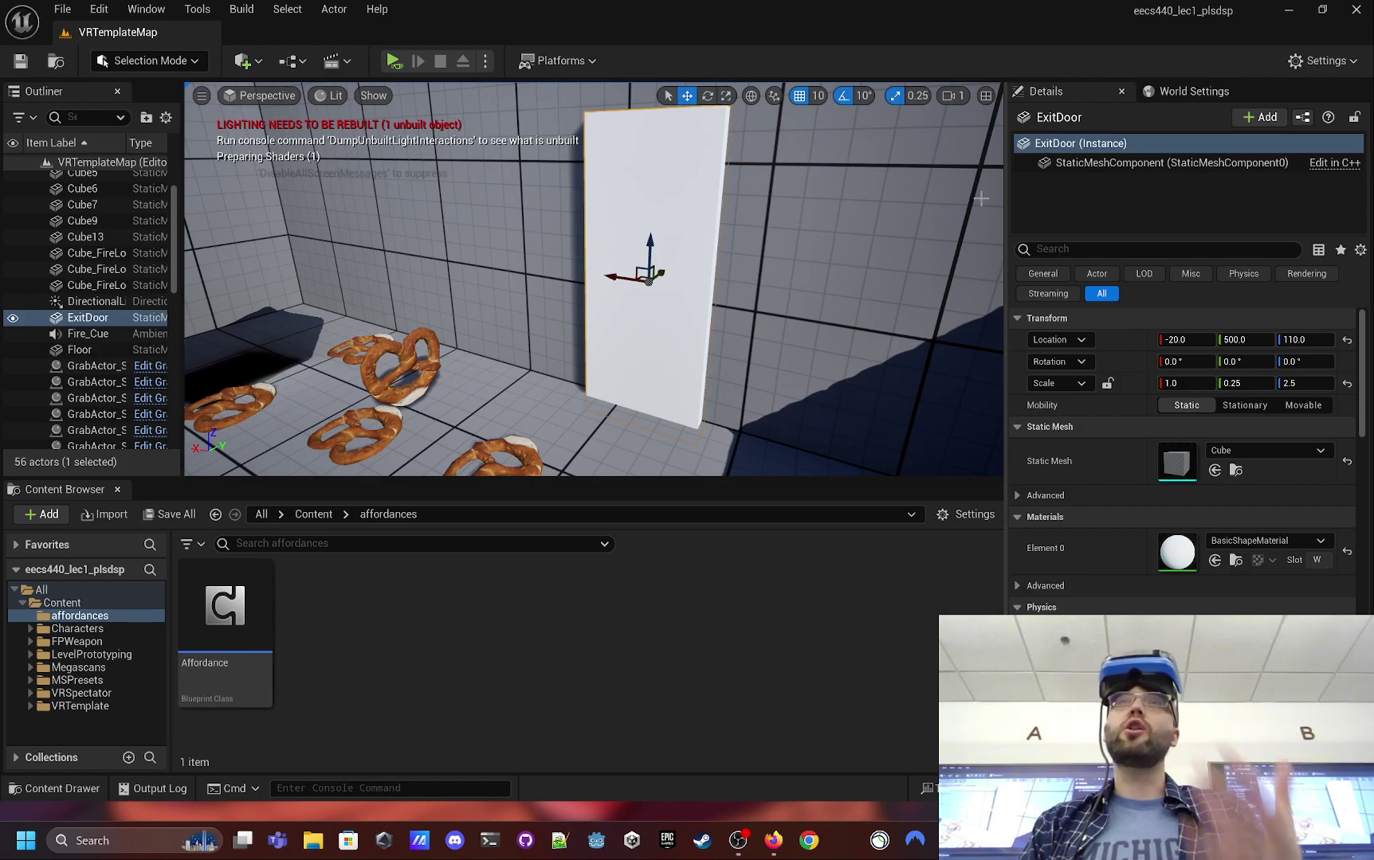
{"action": "left_click", "coordinate": [1261, 120]}
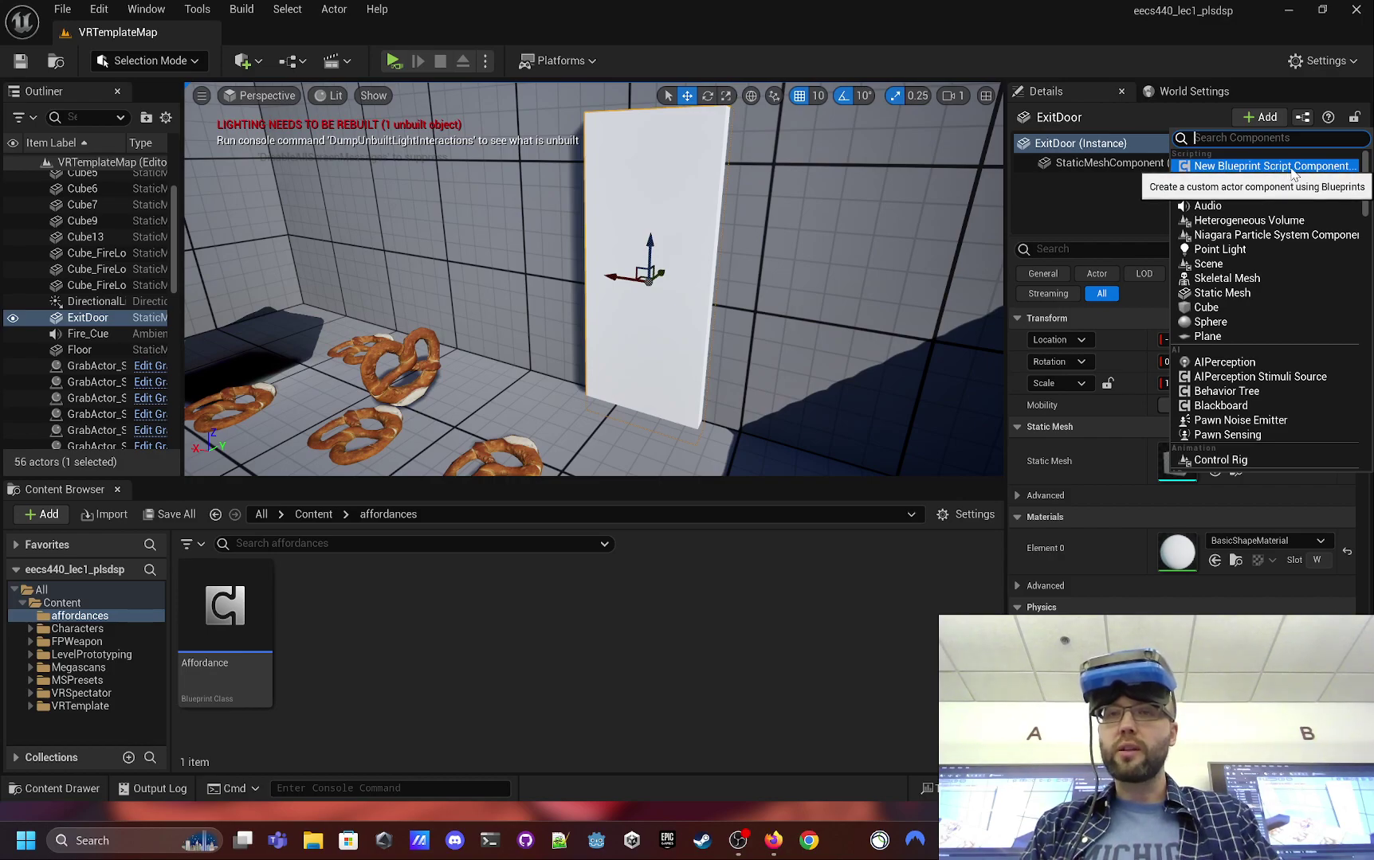
{"action": "left_click", "coordinate": [1273, 167]}
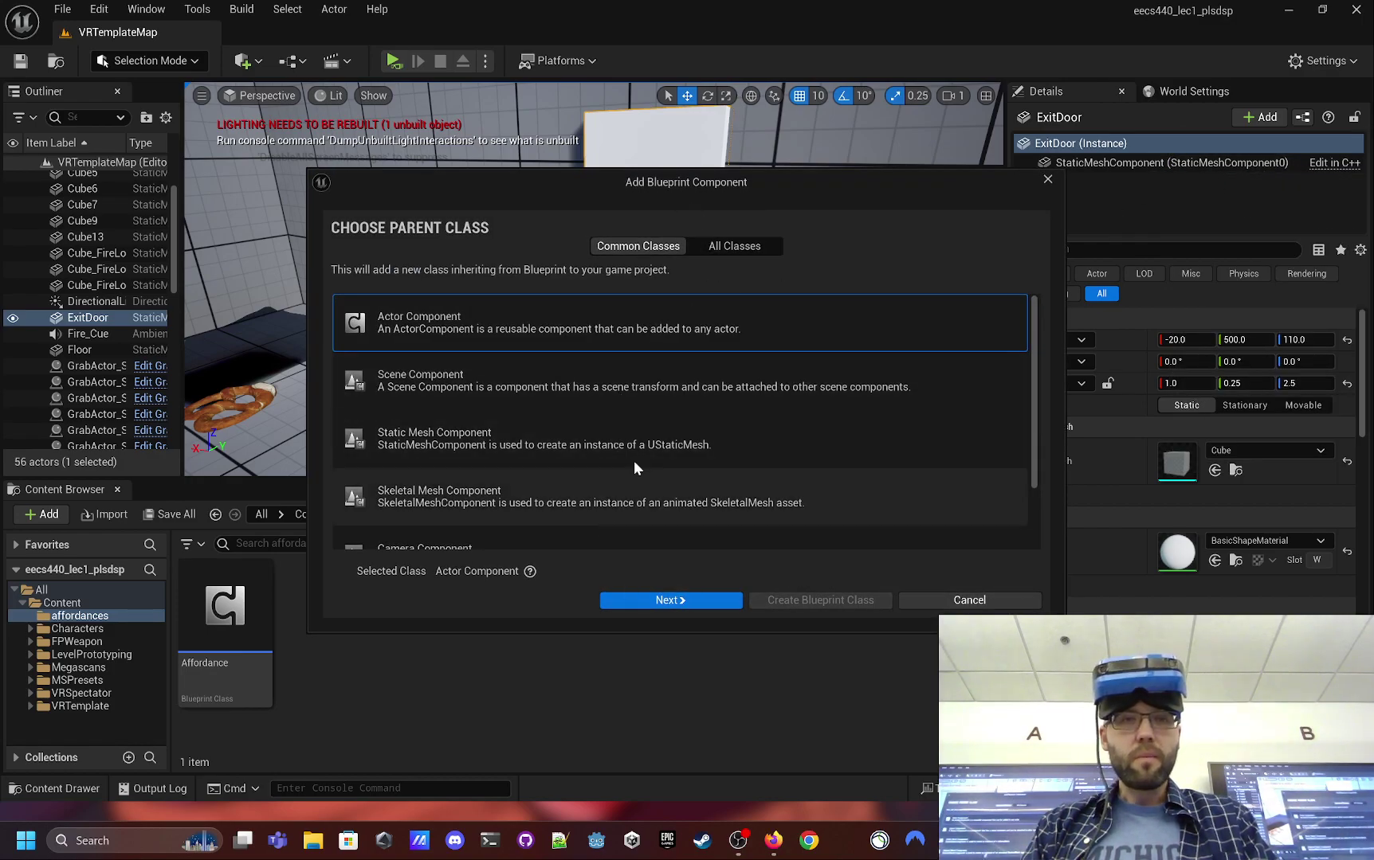
{"action": "scroll", "coordinate": [625, 449], "scroll_direction": "down", "scroll_amount": 3}
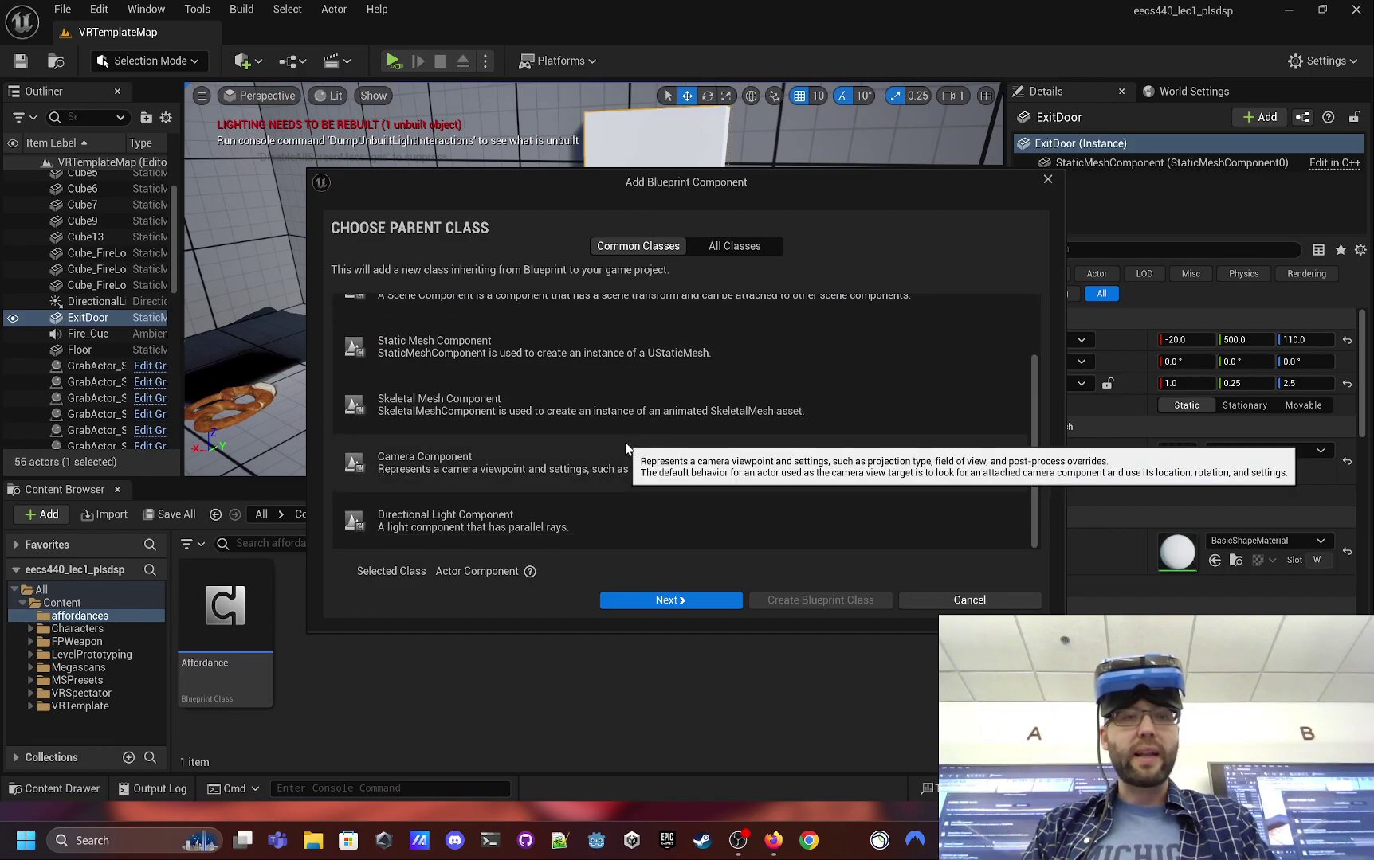
{"action": "scroll", "coordinate": [628, 458], "scroll_direction": "up", "scroll_amount": 3}
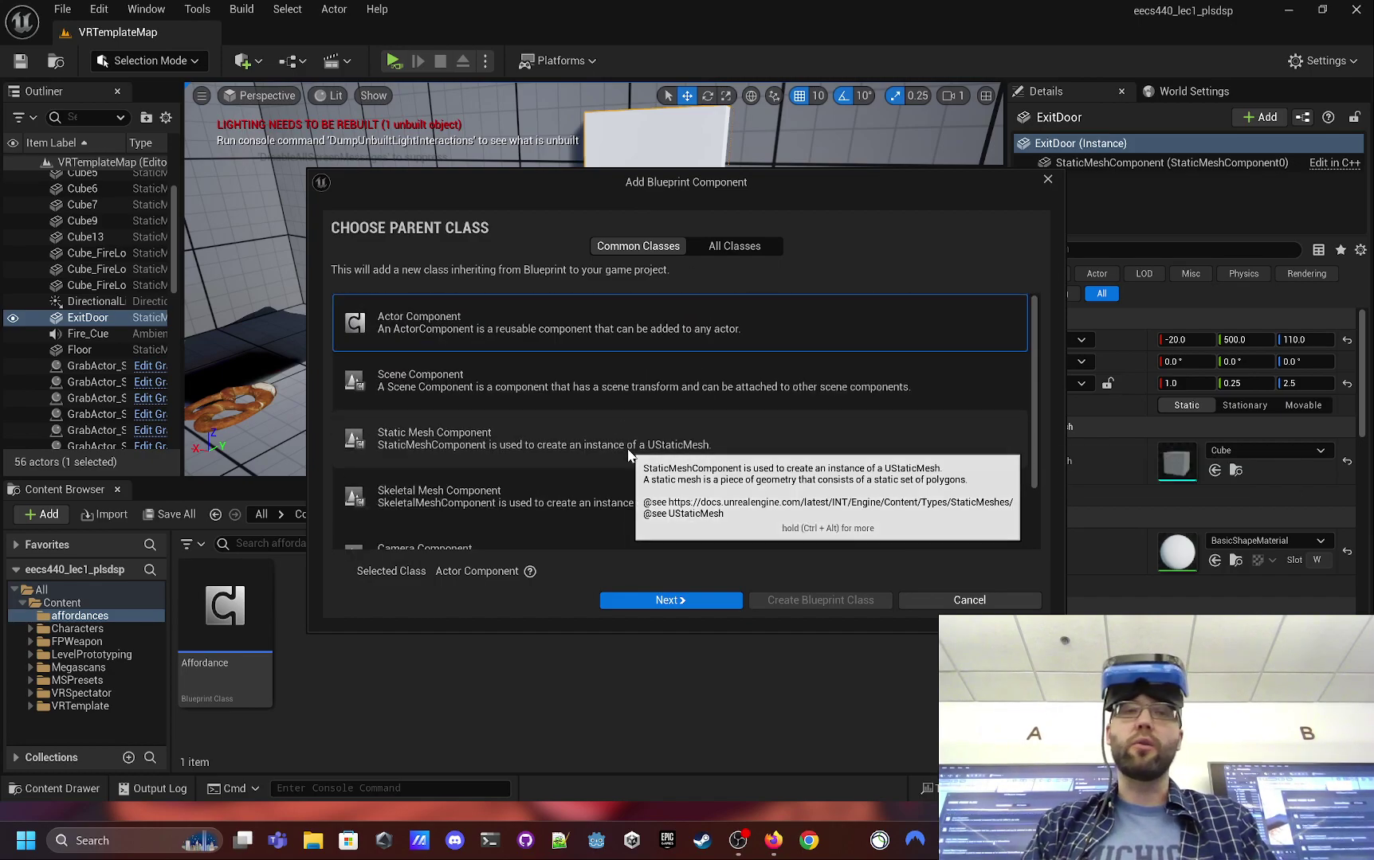
{"action": "left_click", "coordinate": [733, 246]}
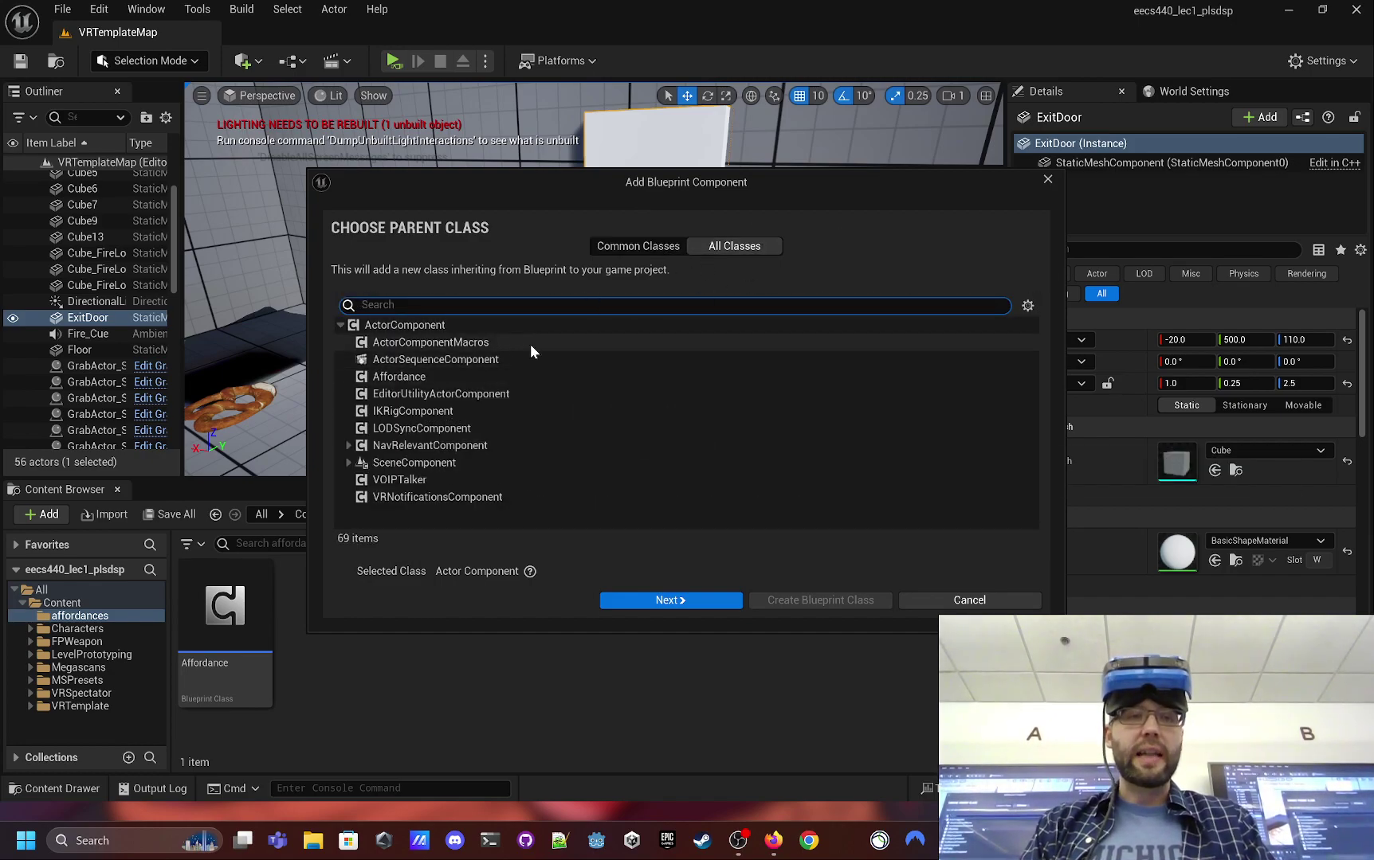
{"action": "left_click", "coordinate": [442, 377]}
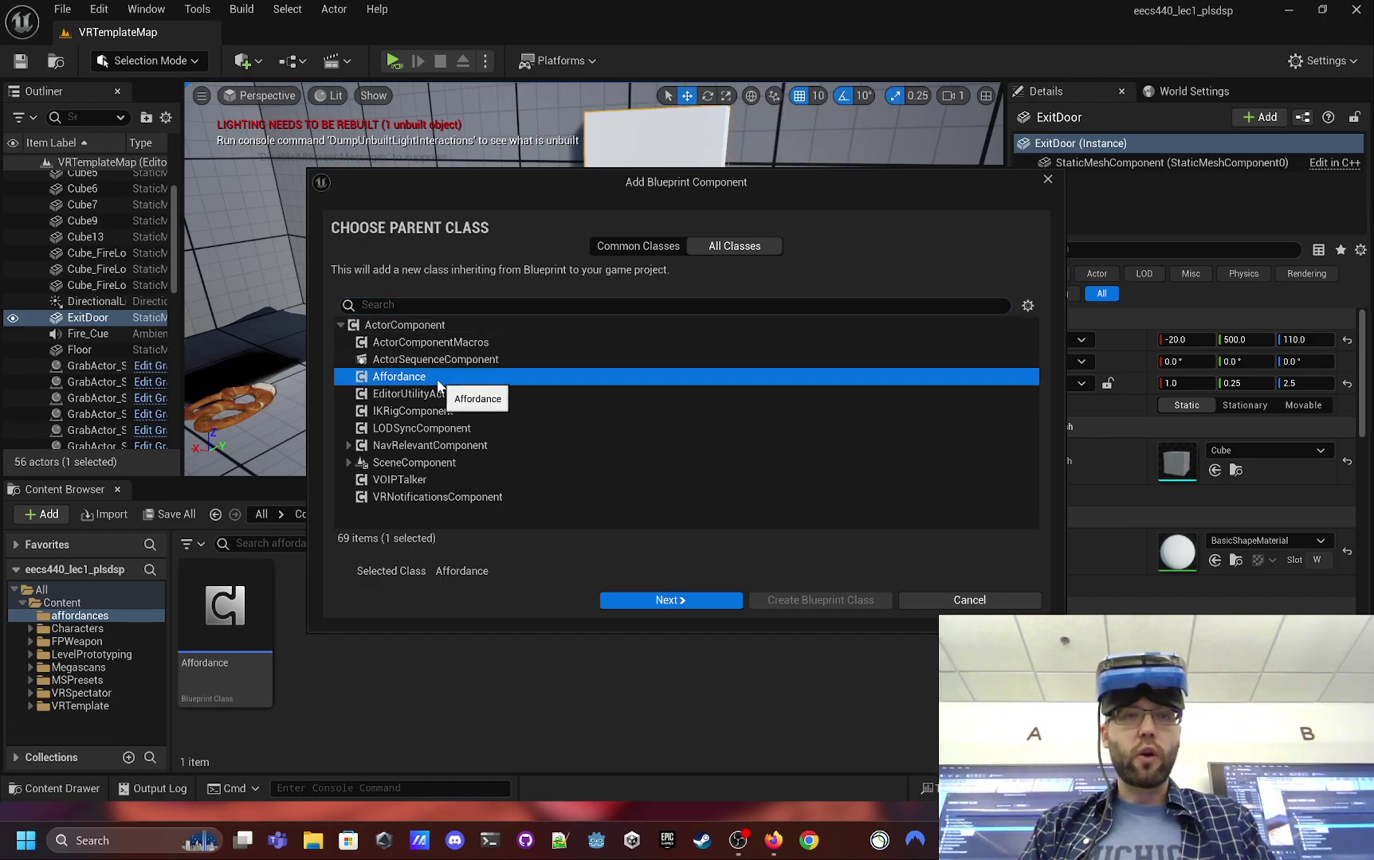
{"action": "left_click", "coordinate": [666, 600]}
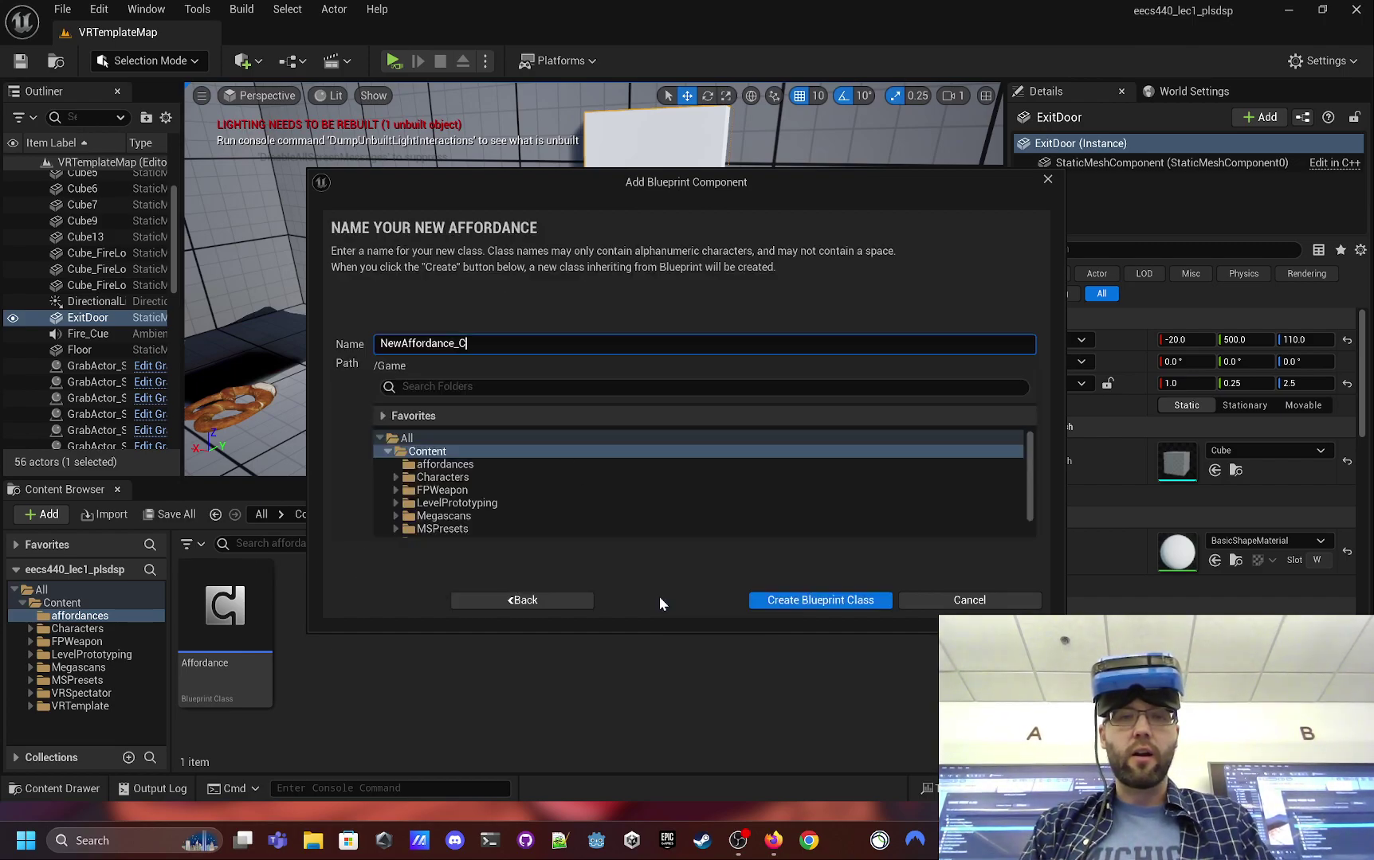
- Name the new component class AffQuit and create it in the Content folder
{"action": "left_click_drag", "start_coordinate": [472, 343], "coordinate": [367, 344]}
{"action": "type", "text": "Aff"}
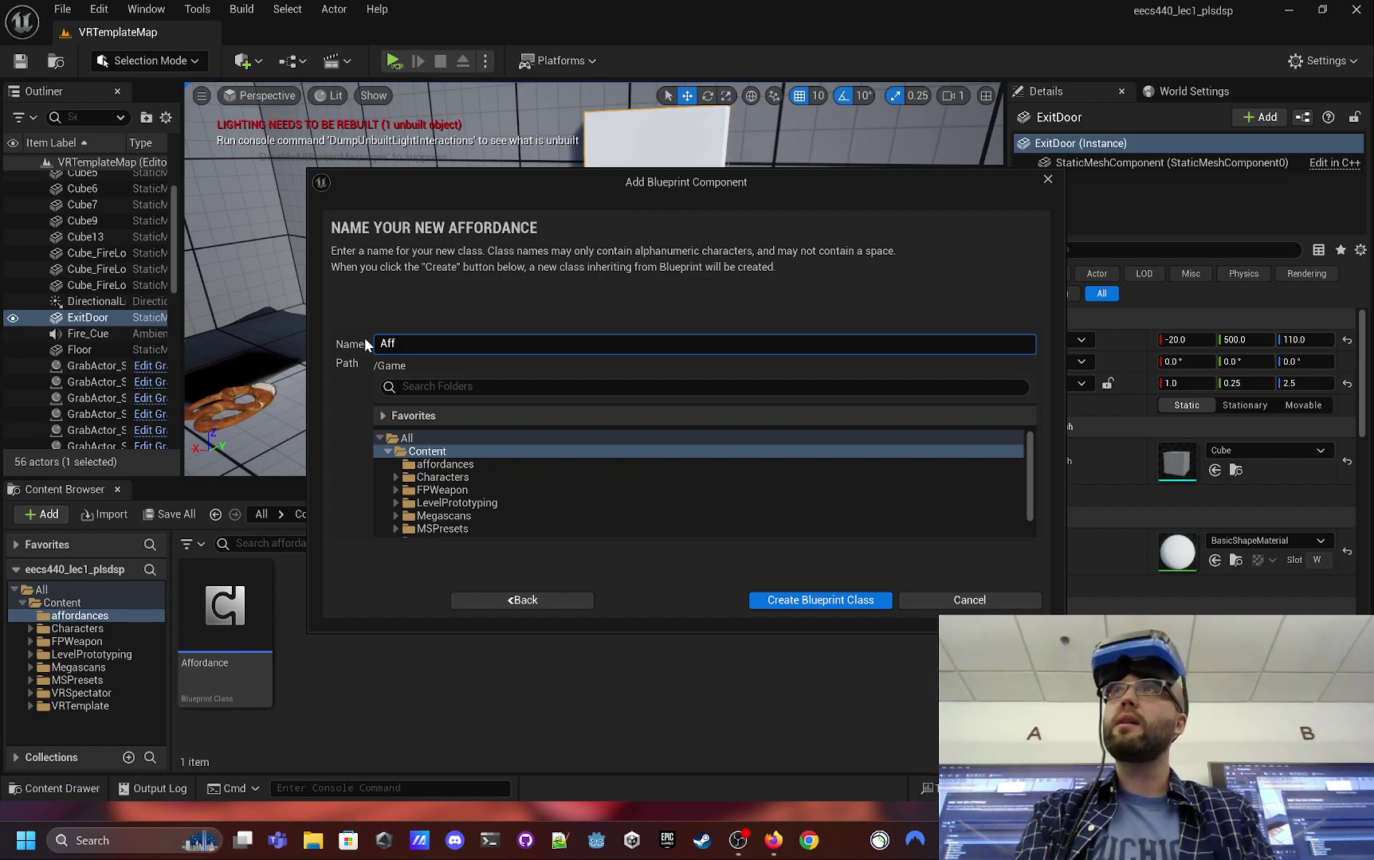
{"action": "type", "text": "Quit"}
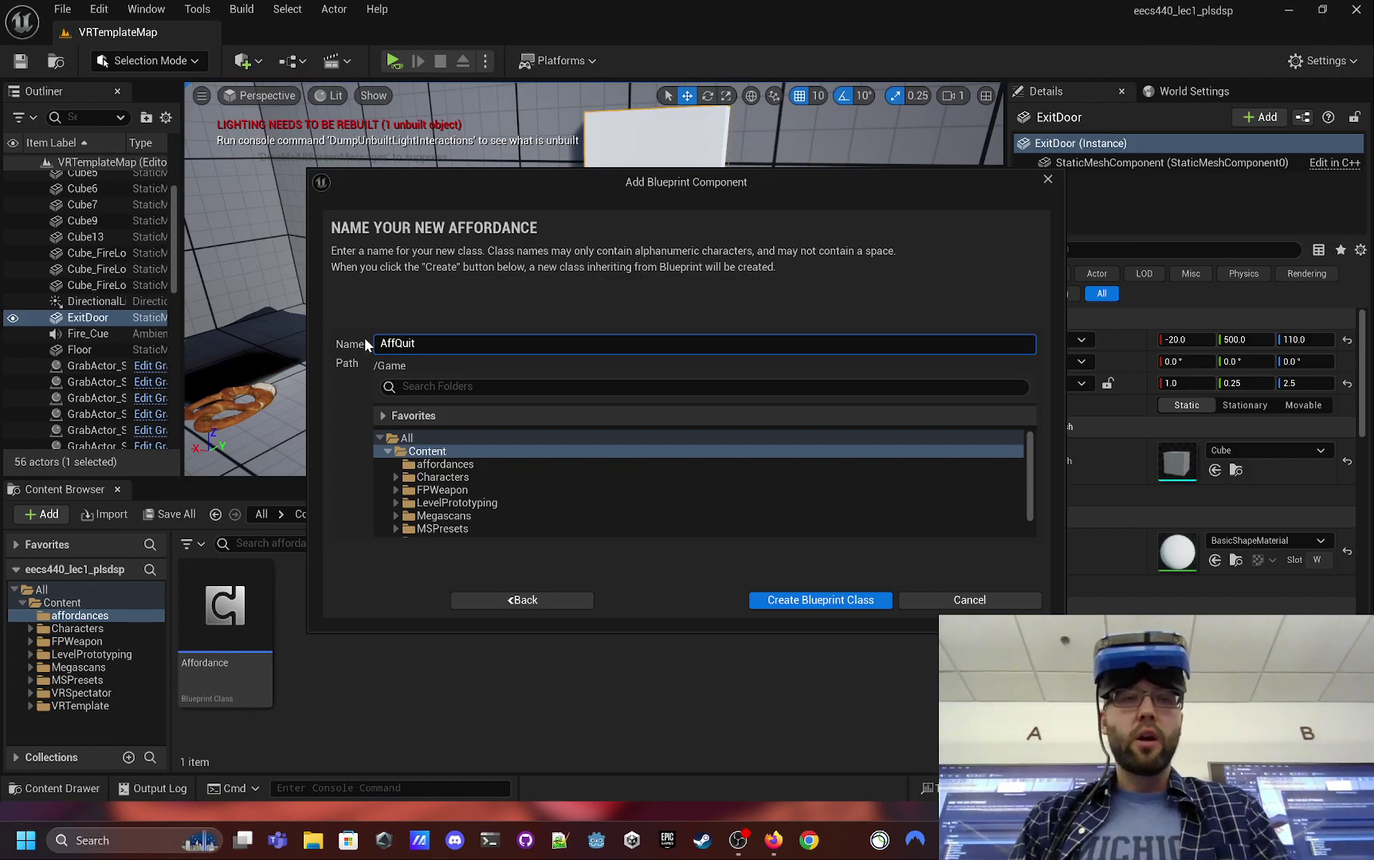
{"action": "left_click", "coordinate": [825, 599]}
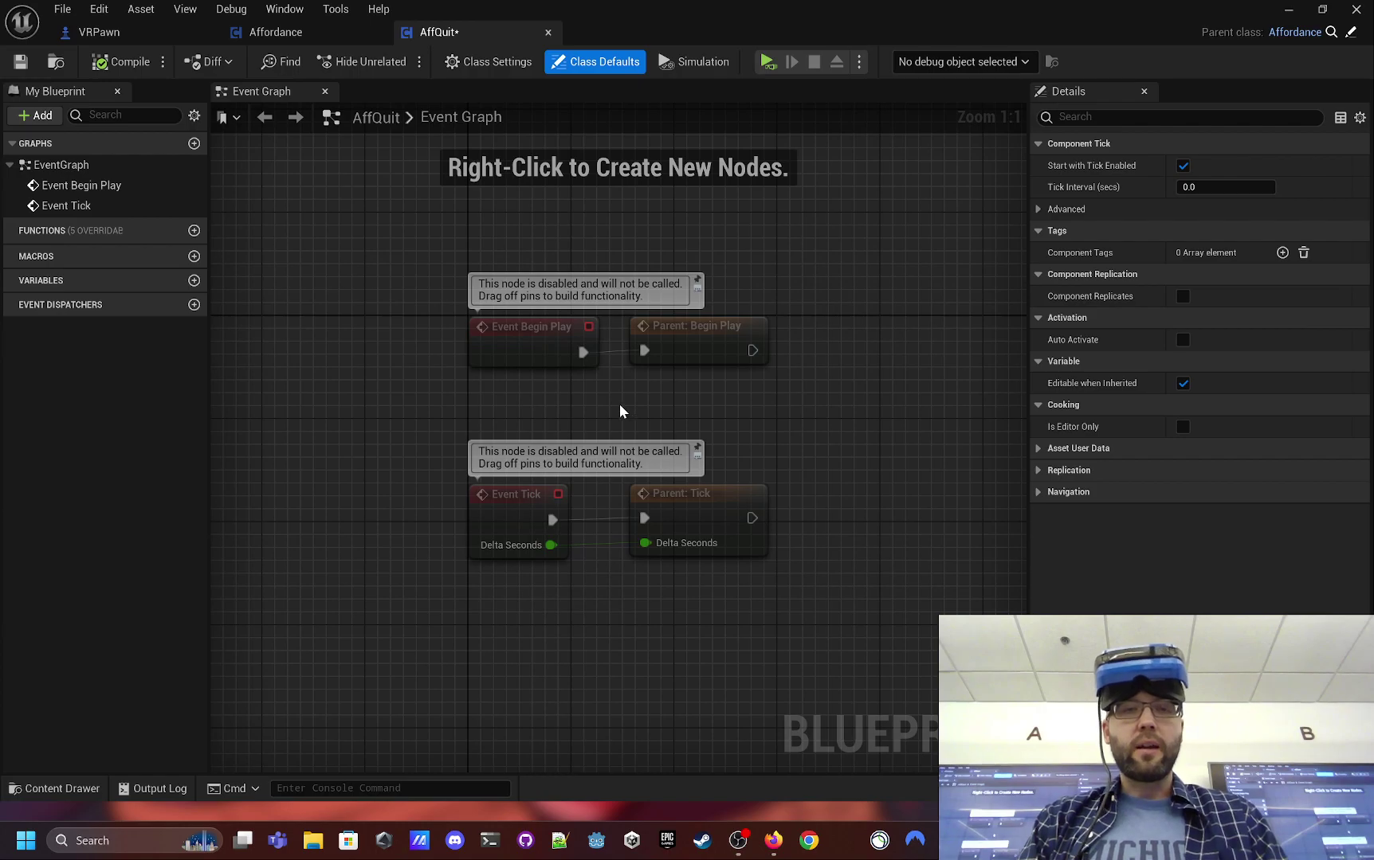
{"action": "scroll", "coordinate": [582, 563], "scroll_direction": "down", "scroll_amount": 2}
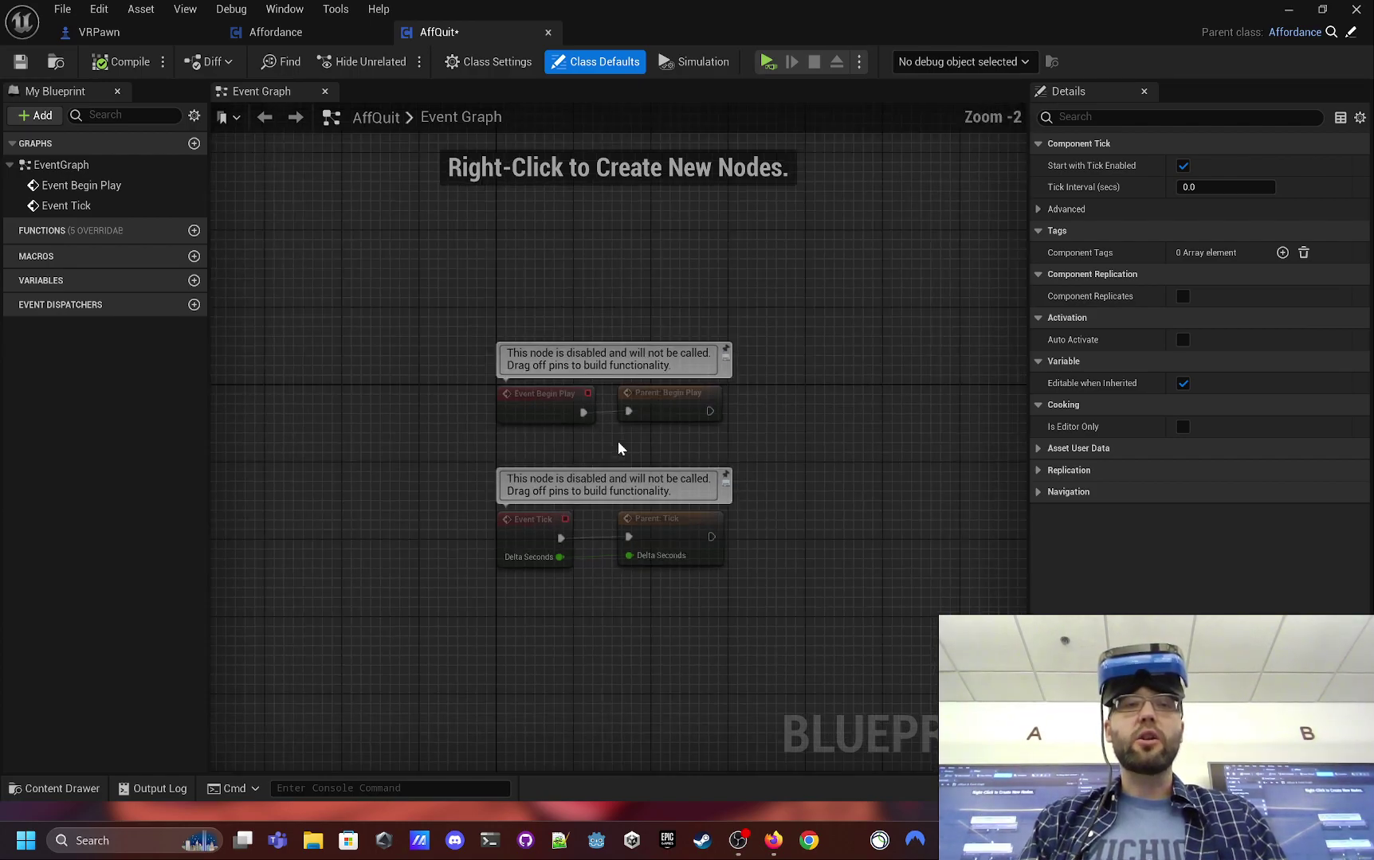
{"action": "scroll", "coordinate": [617, 441], "scroll_direction": "up", "scroll_amount": 2}
{"action": "right_click_drag", "start_coordinate": [606, 466], "coordinate": [622, 332]}
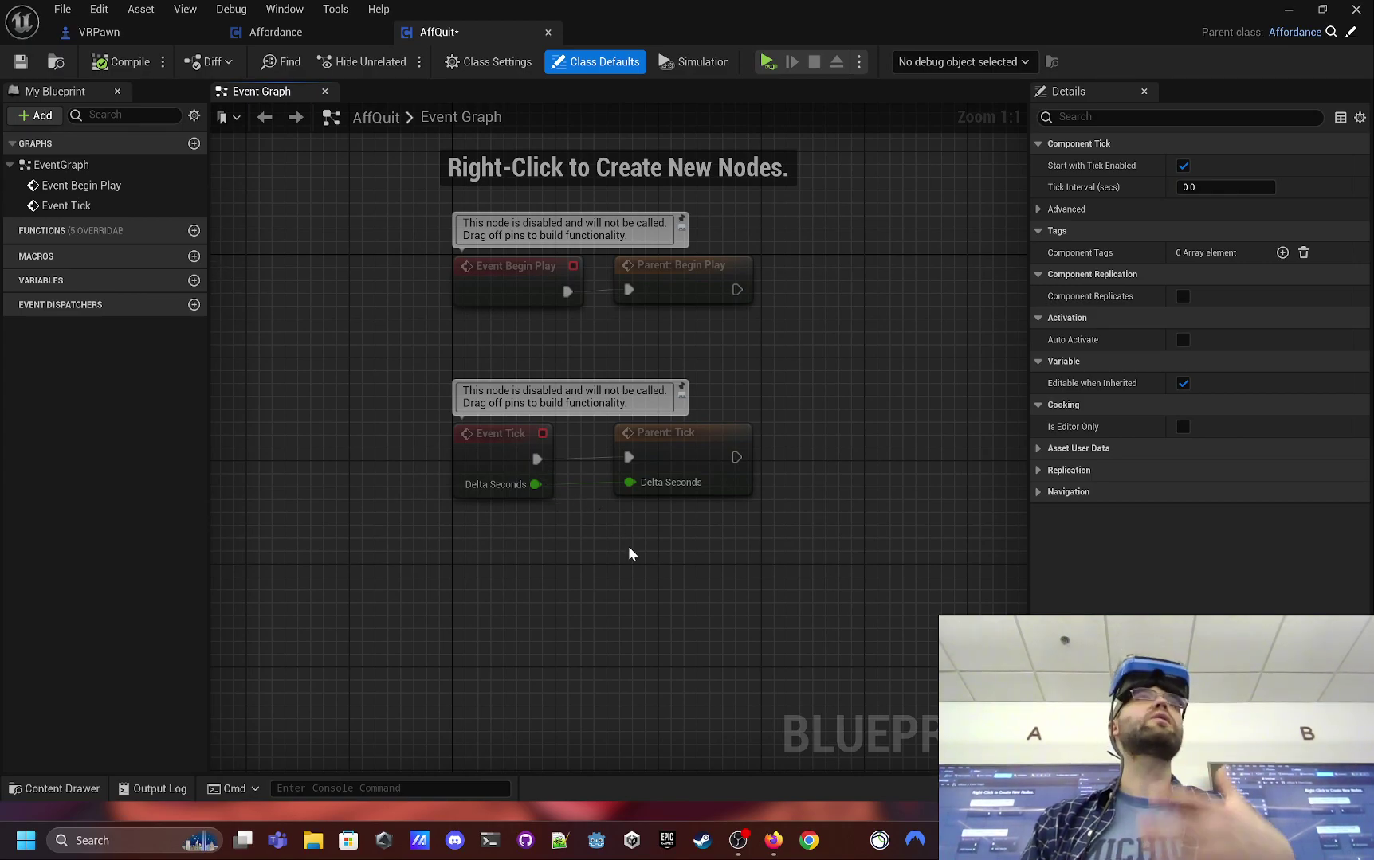
- Override the inherited Interact function in the AffQuit blueprint
{"action": "right_click_drag", "start_coordinate": [623, 576], "coordinate": [616, 536]}
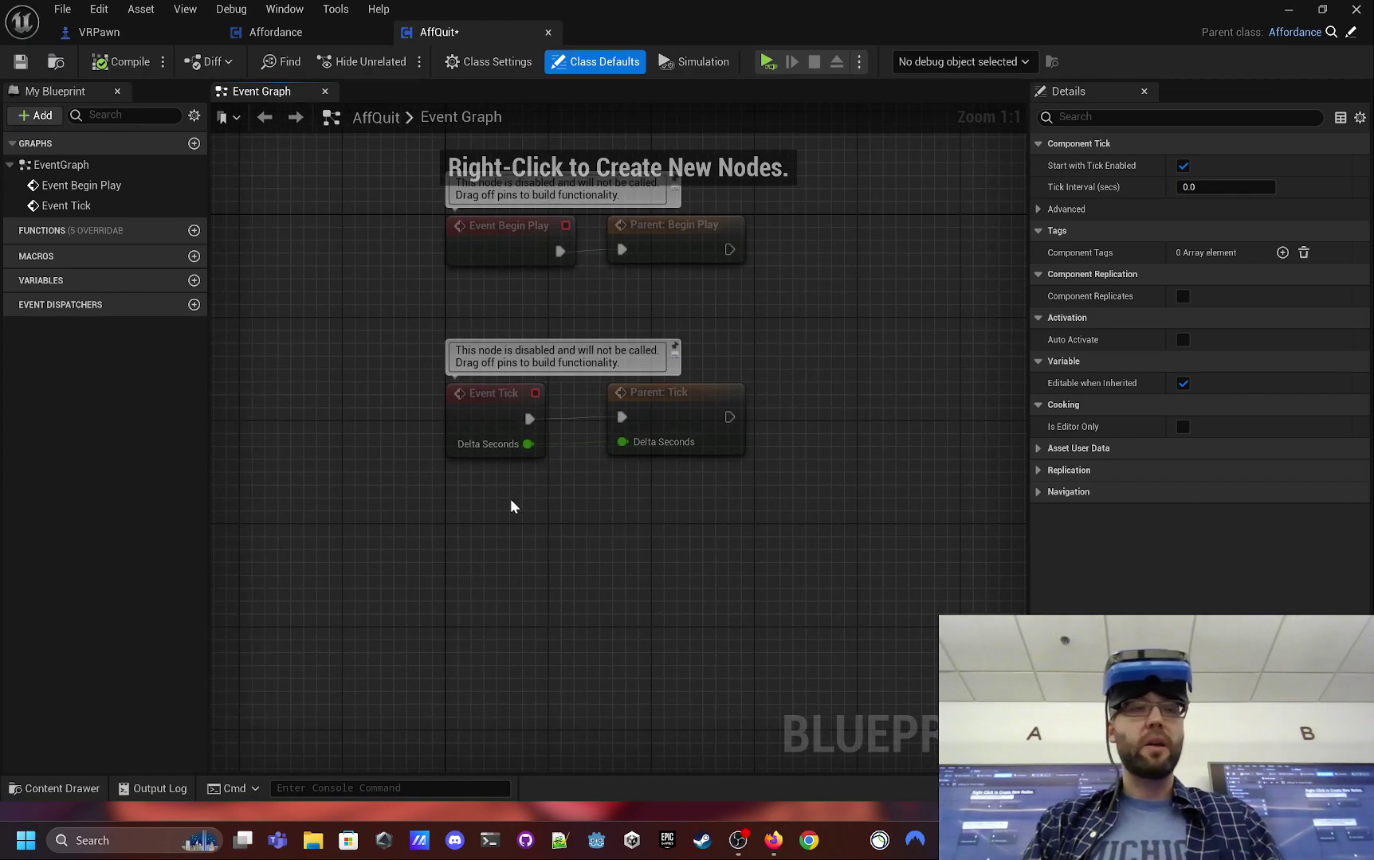
{"action": "mouse_move", "coordinate": [154, 232]}
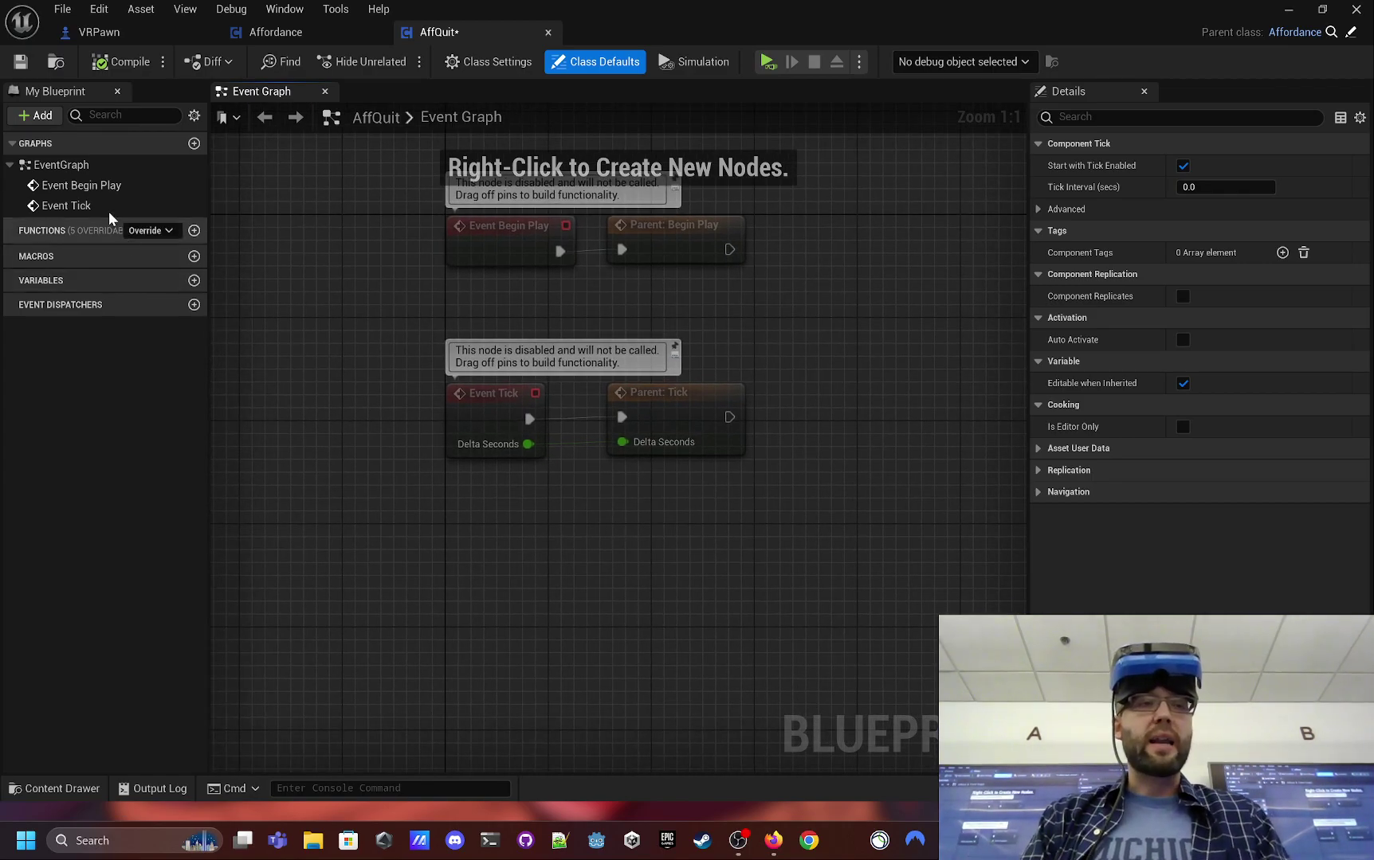
{"action": "left_click", "coordinate": [169, 229]}
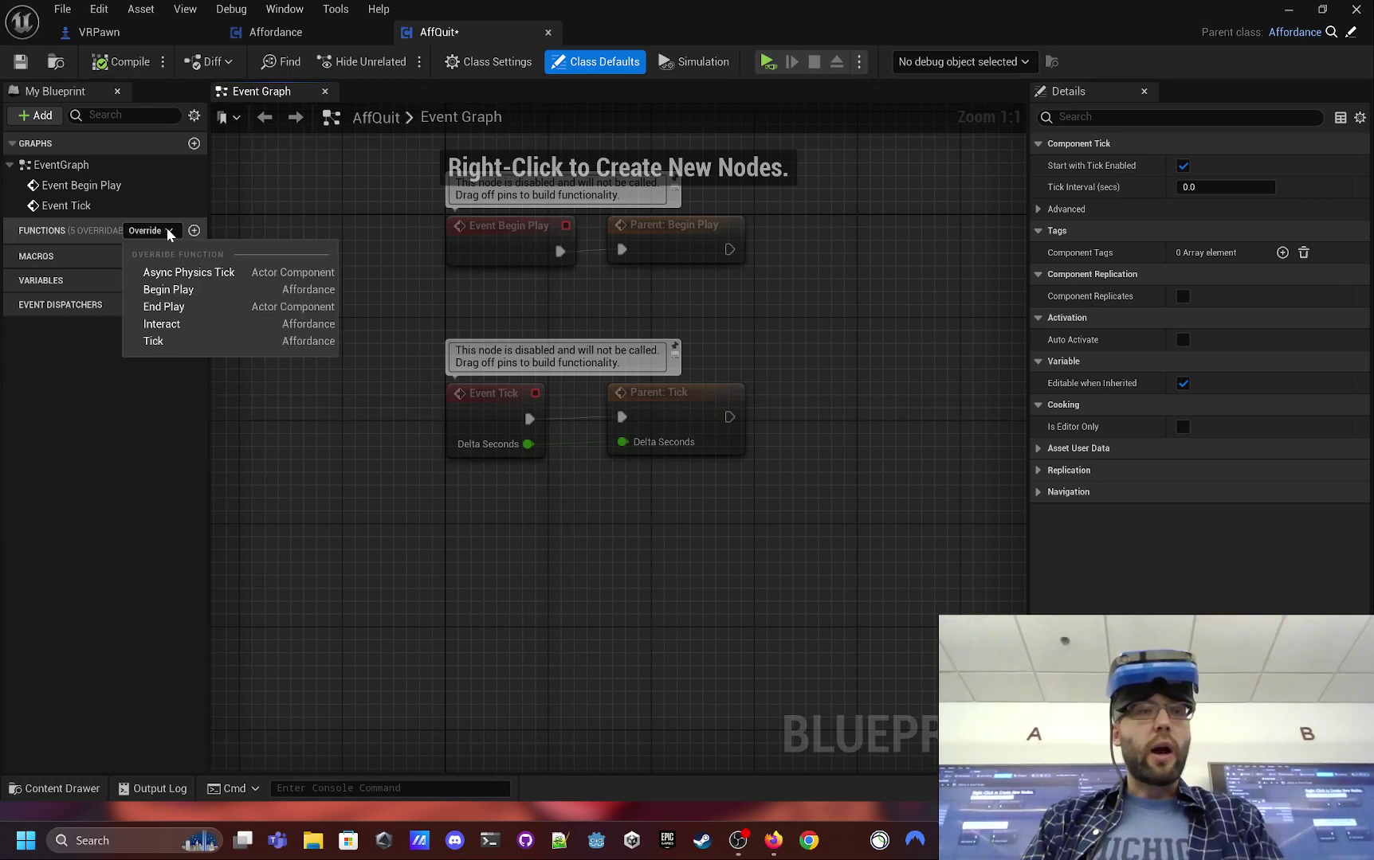
{"action": "left_click", "coordinate": [121, 228]}
{"action": "left_click", "coordinate": [170, 231]}
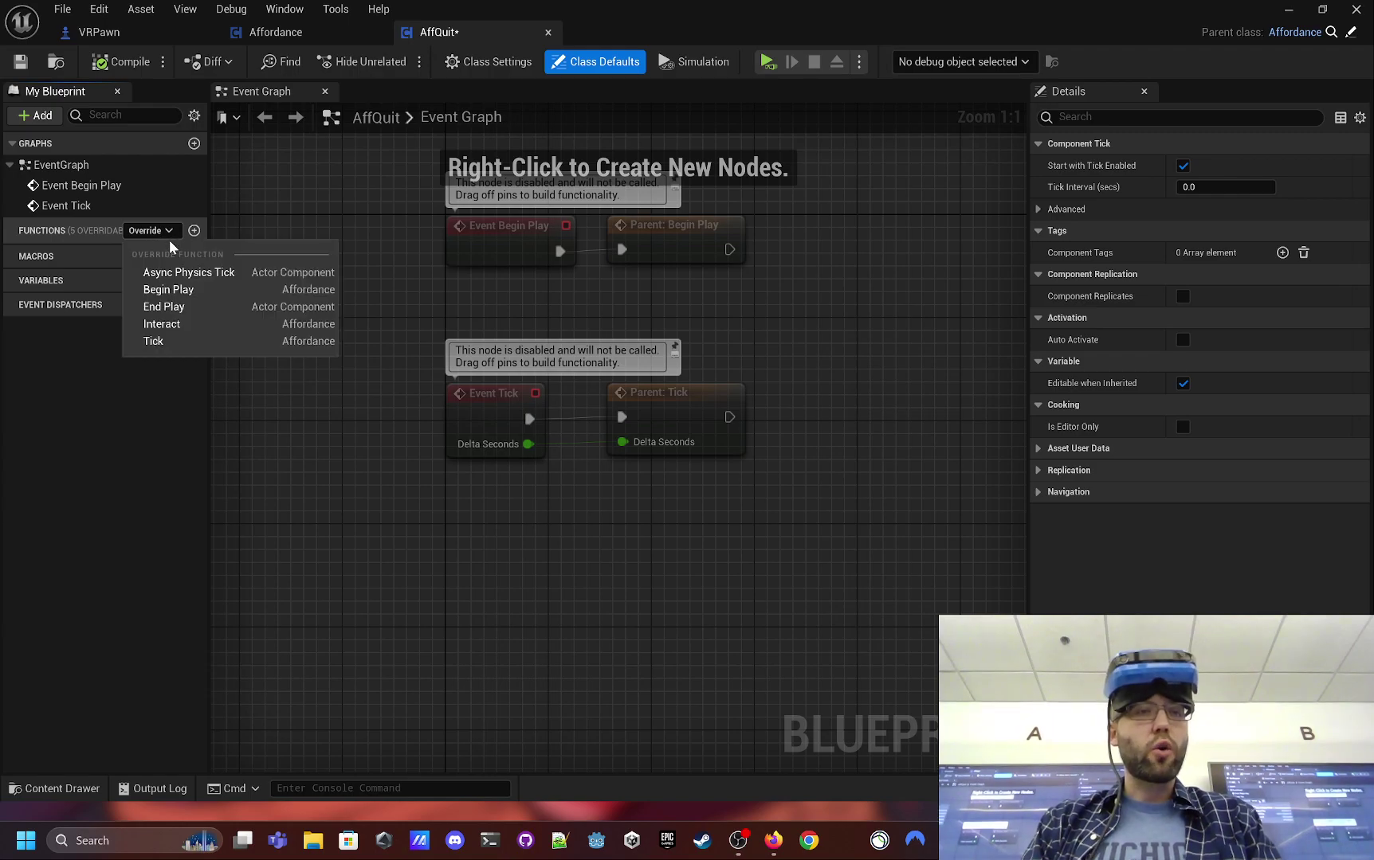
{"action": "left_click", "coordinate": [179, 325]}
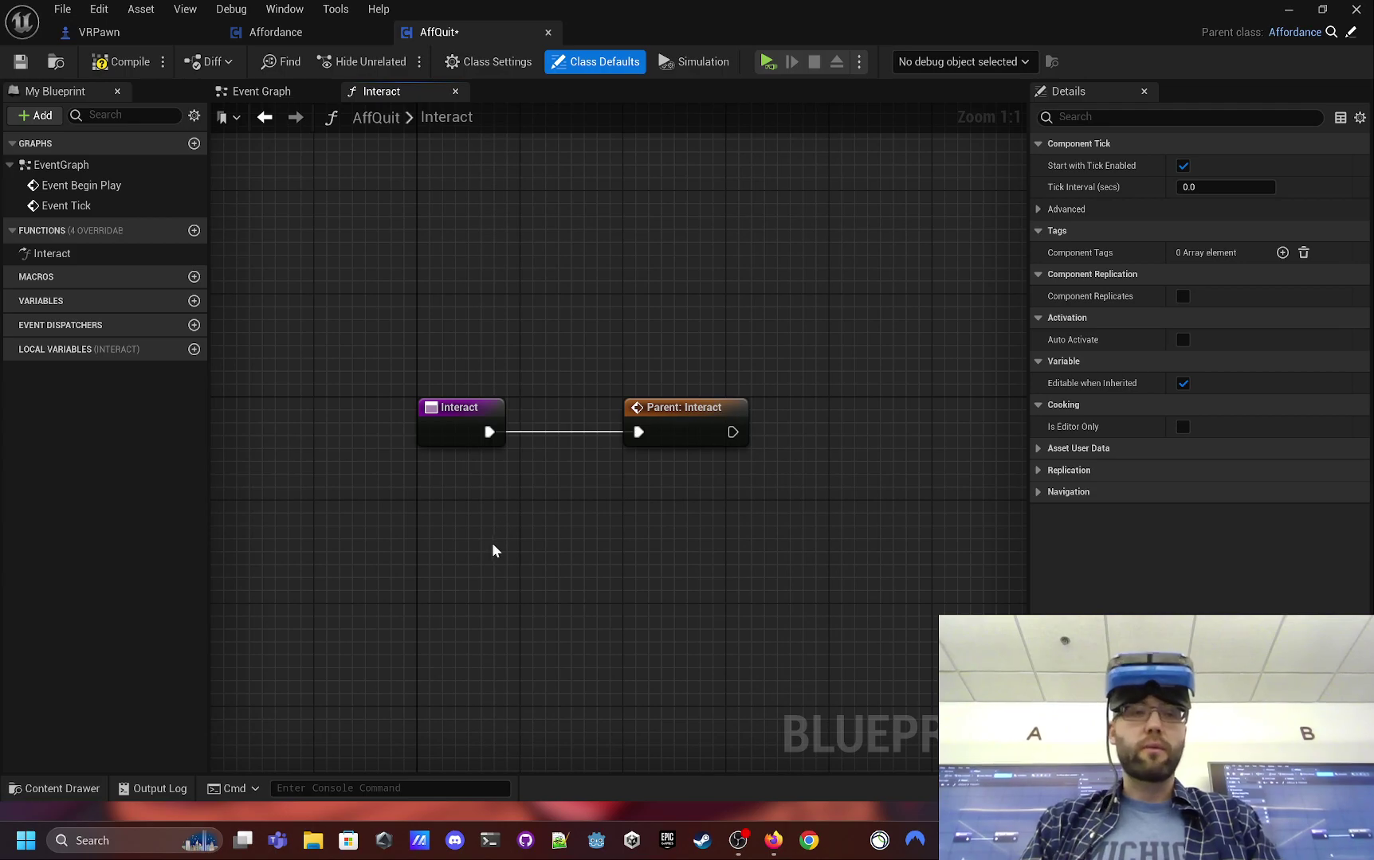
- Add a Quit Game node connected after the Parent: Interact call in AffQuit's Interact function
{"action": "right_click_drag", "start_coordinate": [492, 550], "coordinate": [473, 528]}
{"action": "right_click_drag", "start_coordinate": [567, 506], "coordinate": [619, 527]}
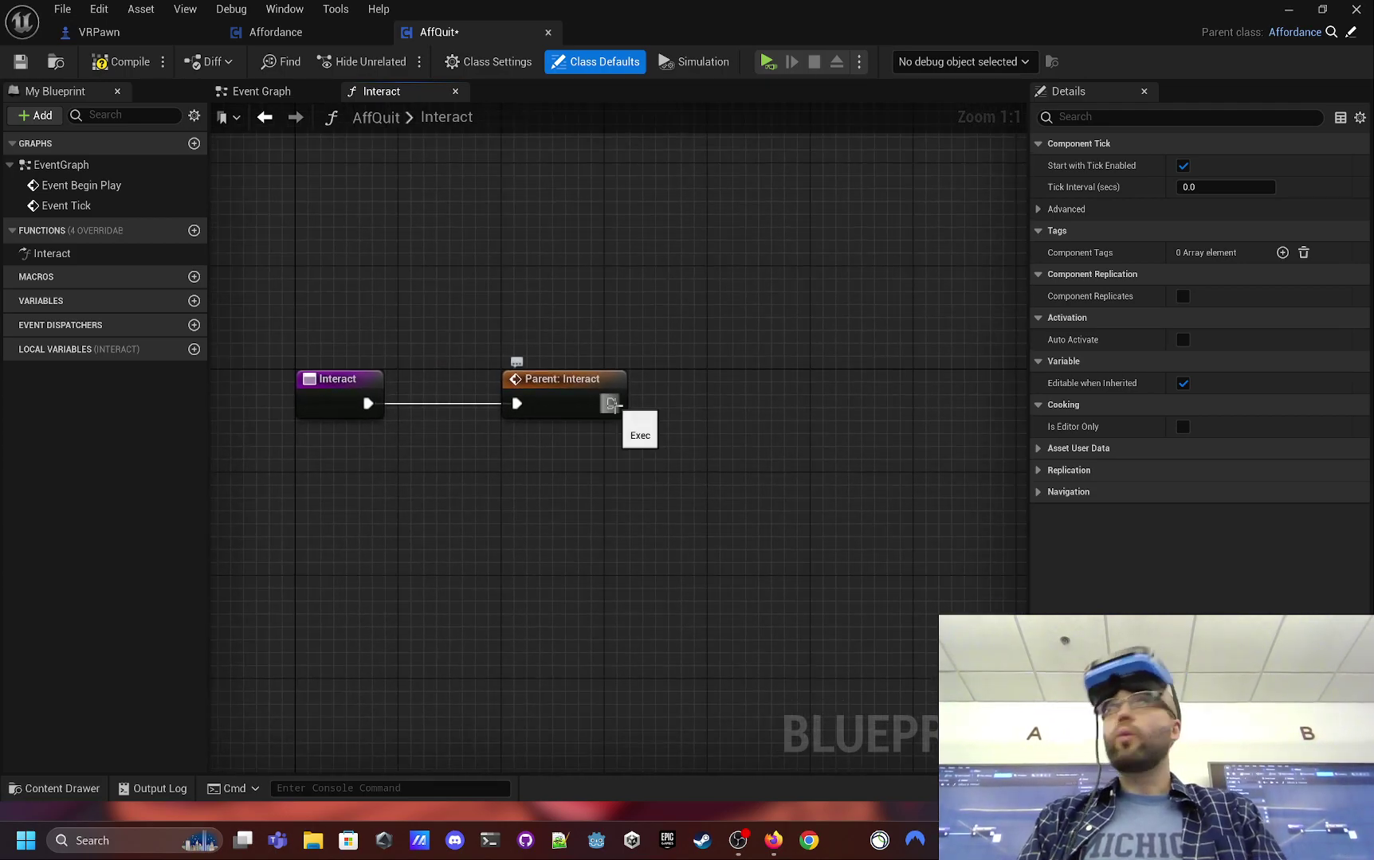
{"action": "left_click_drag", "start_coordinate": [611, 404], "coordinate": [734, 400]}
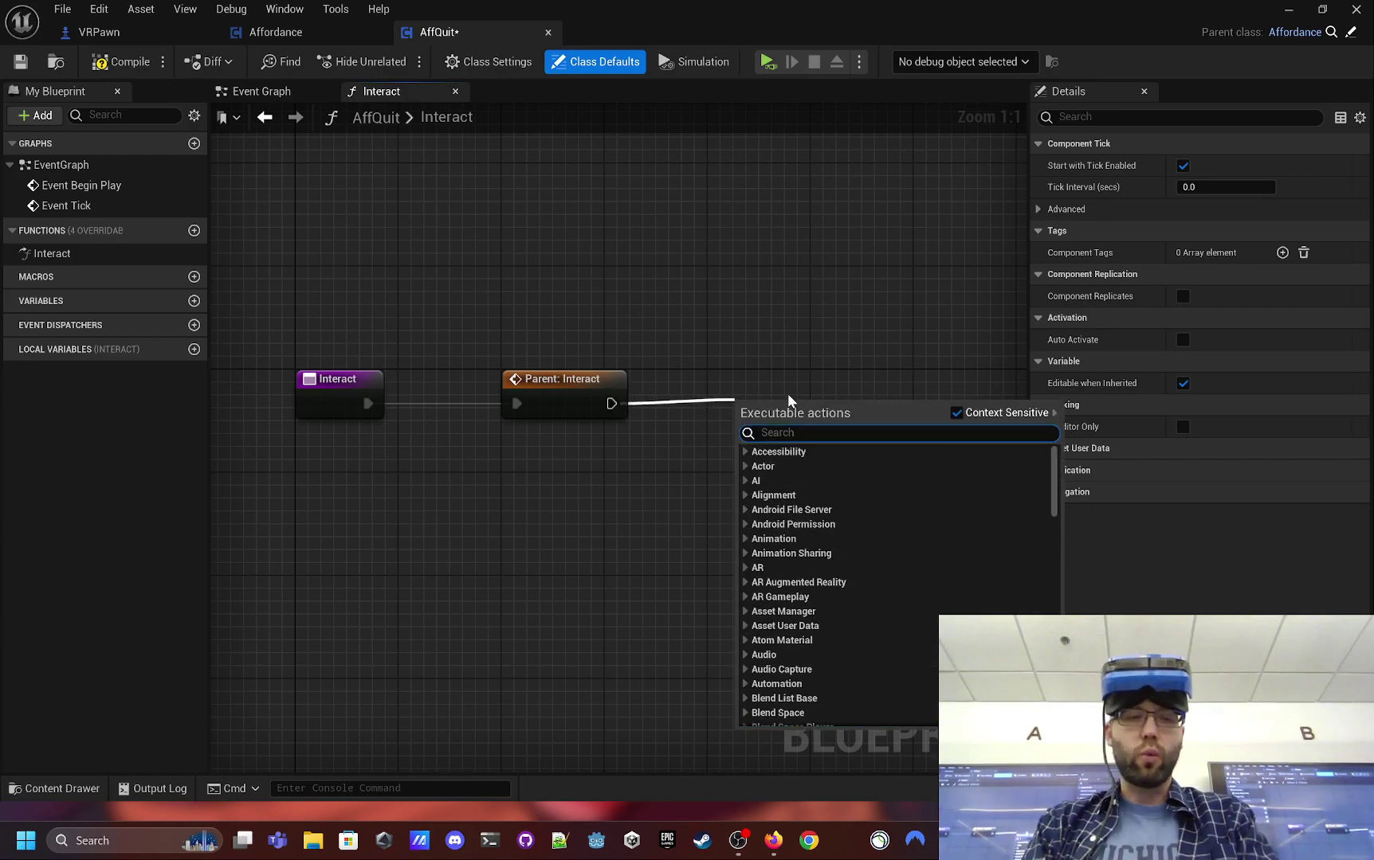
{"action": "type", "text": "quit"}
{"action": "key", "text": "Return"}
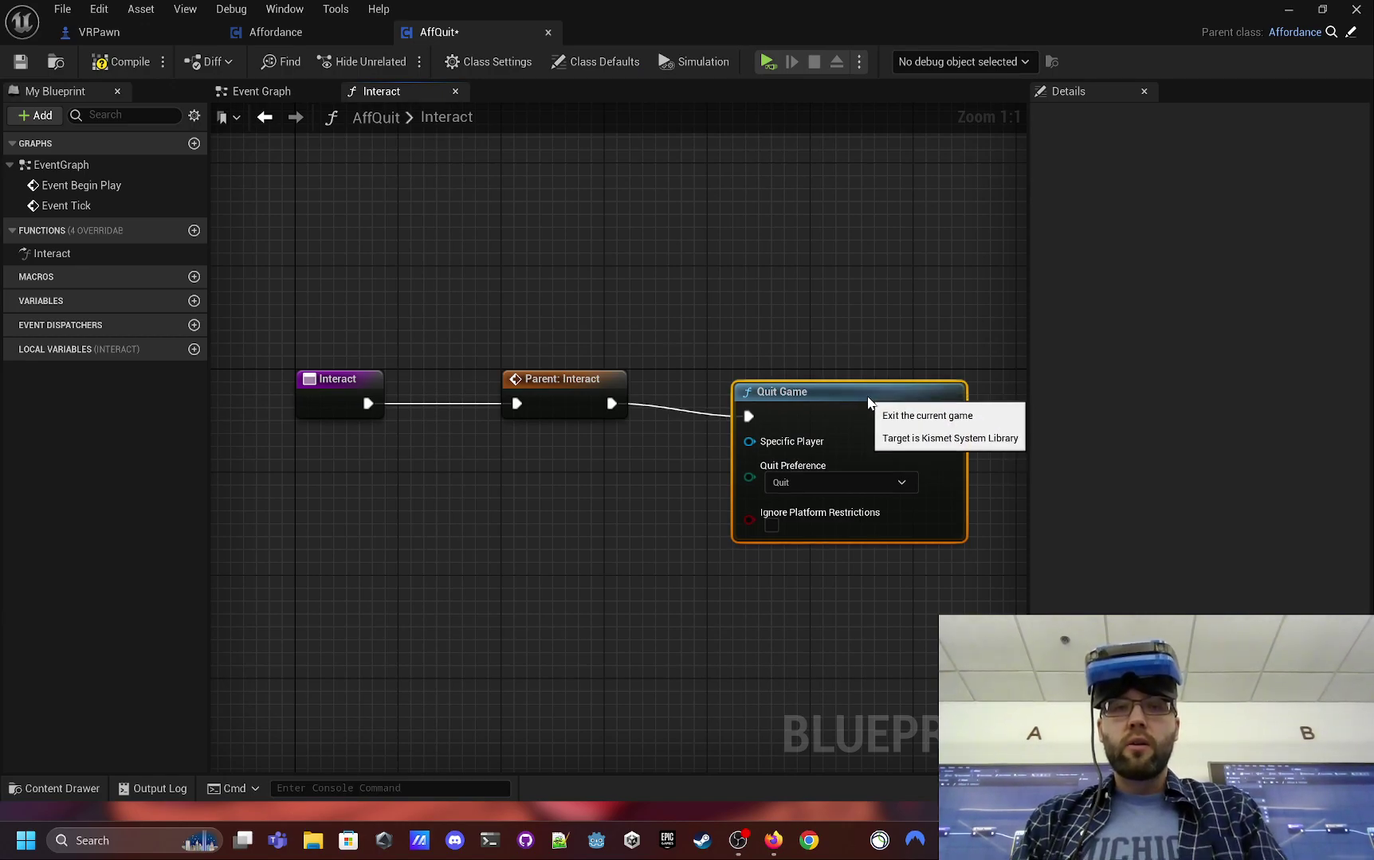
- Compile and save AffQuit, line up the Quit Game node with the parent call, and return to the level editor
{"action": "right_click_drag", "start_coordinate": [862, 356], "coordinate": [834, 341]}
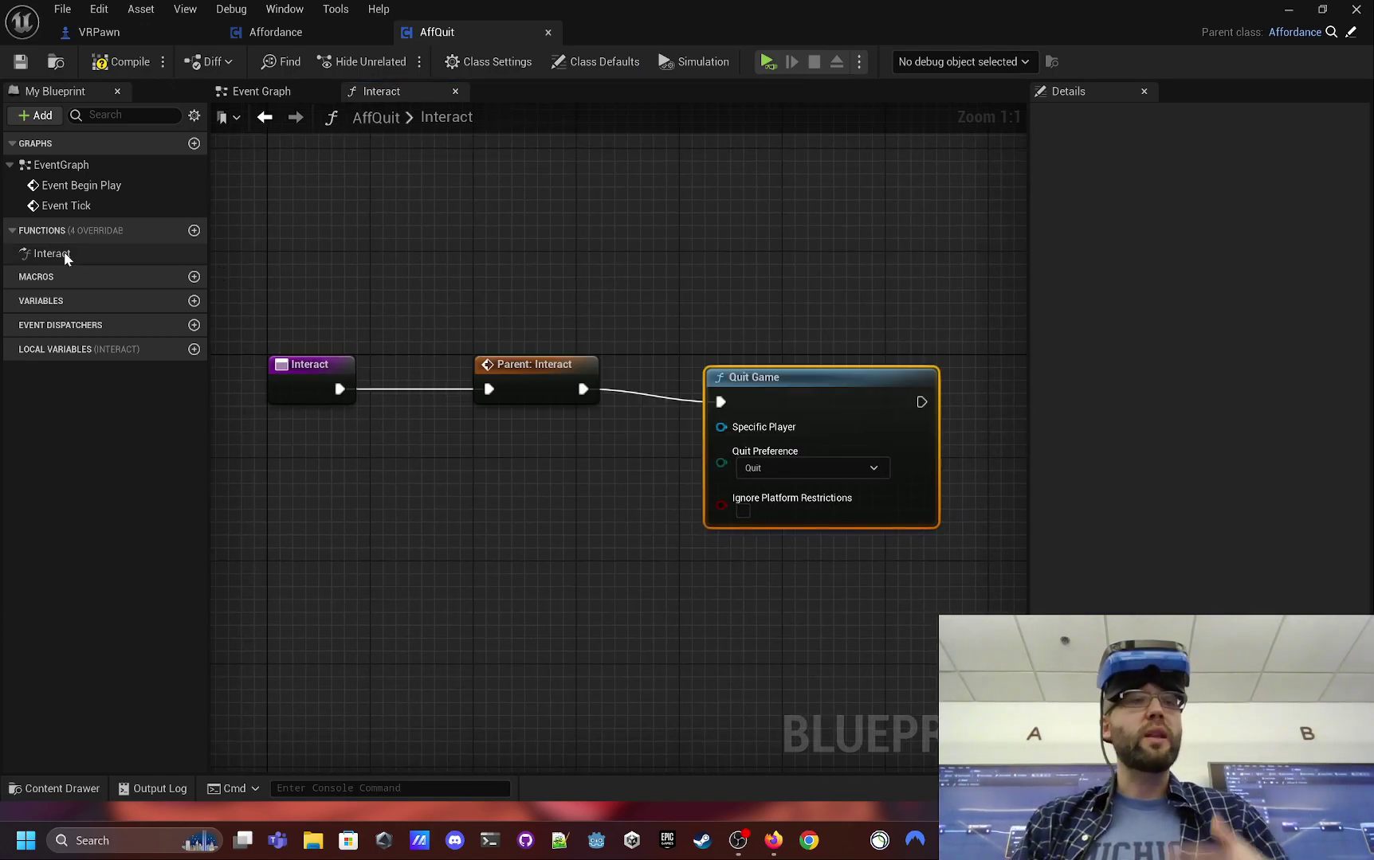
{"action": "left_click", "coordinate": [111, 61]}
{"action": "right_click_drag", "start_coordinate": [503, 195], "coordinate": [462, 184]}
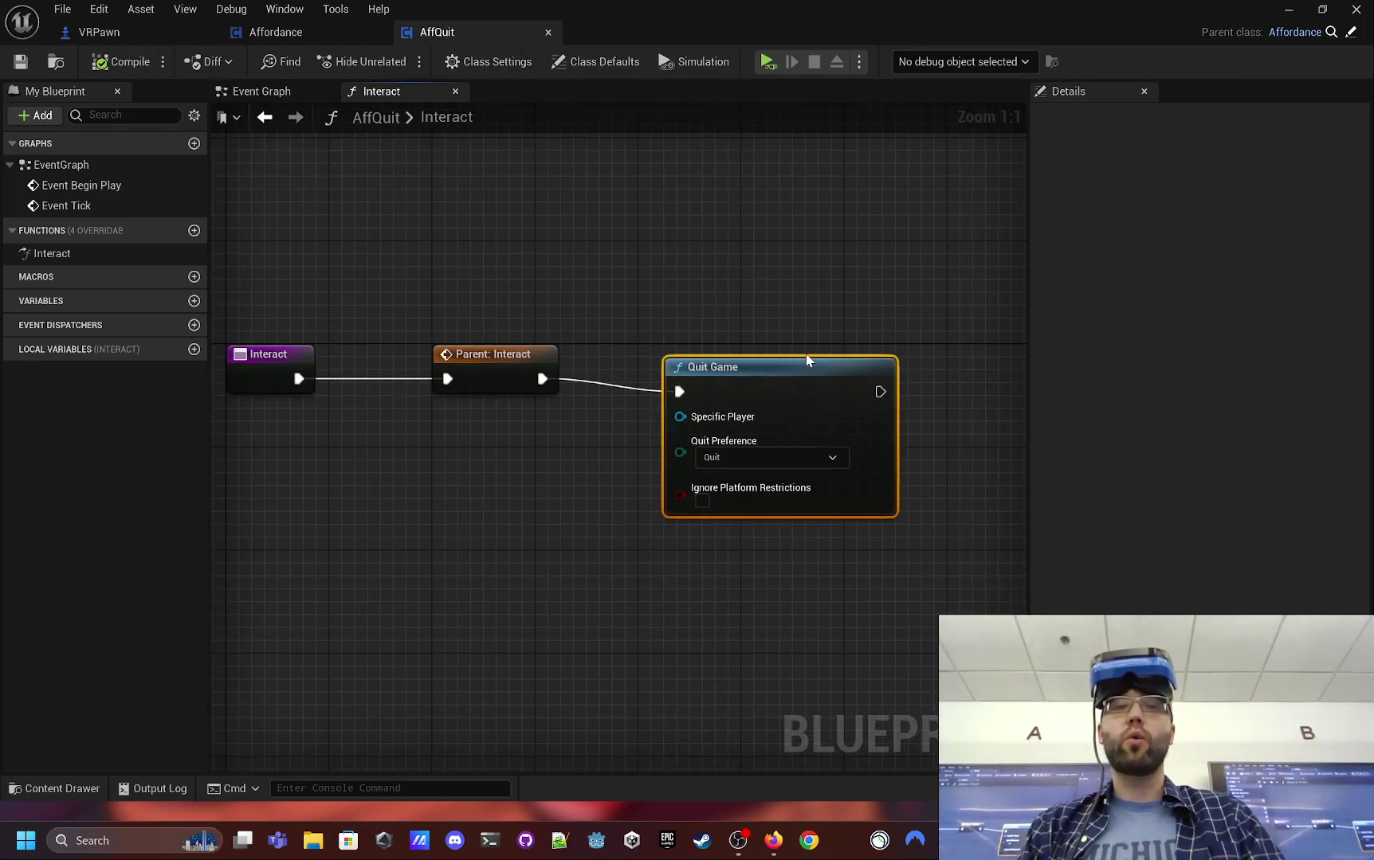
{"action": "left_click_drag", "start_coordinate": [807, 369], "coordinate": [806, 357]}
{"action": "right_click_drag", "start_coordinate": [807, 356], "coordinate": [762, 356]}
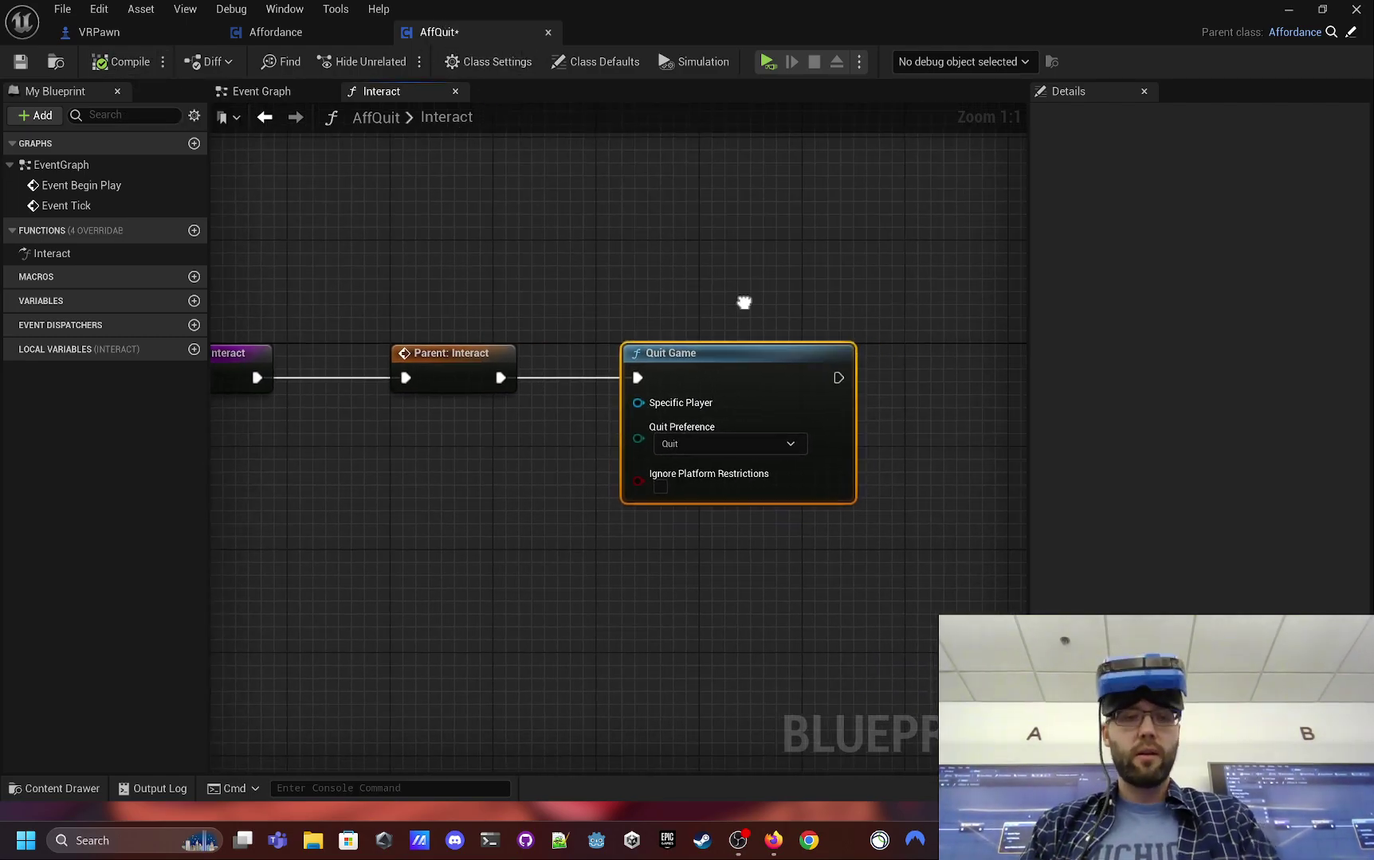
{"action": "left_click", "coordinate": [1287, 10]}
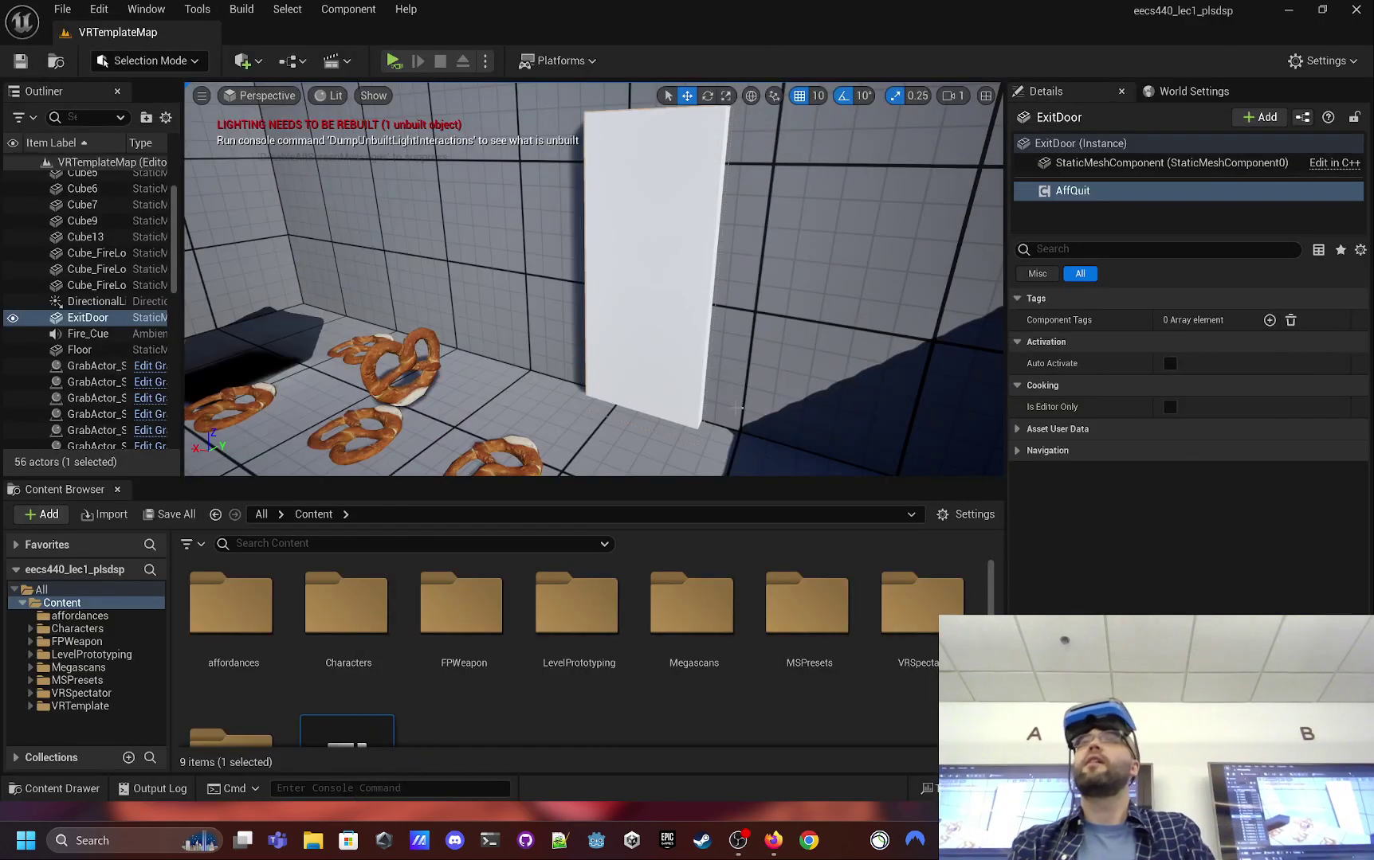
- Move the AffQuit blueprint asset from Content into the affordances folder and open that folder
{"action": "left_click", "coordinate": [690, 236]}
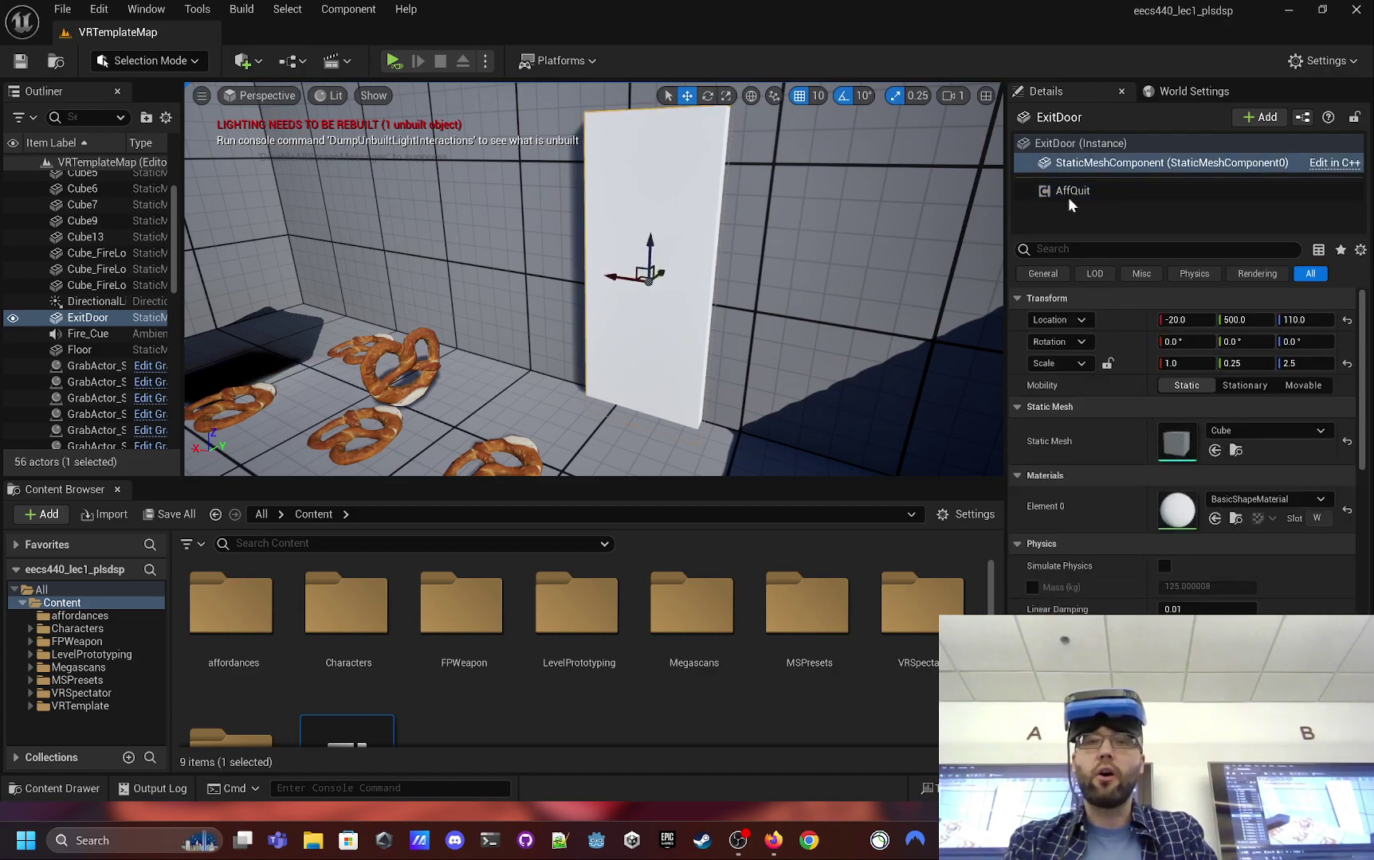
{"action": "scroll", "coordinate": [628, 675], "scroll_direction": "down", "scroll_amount": 2}
{"action": "left_click", "coordinate": [347, 660]}
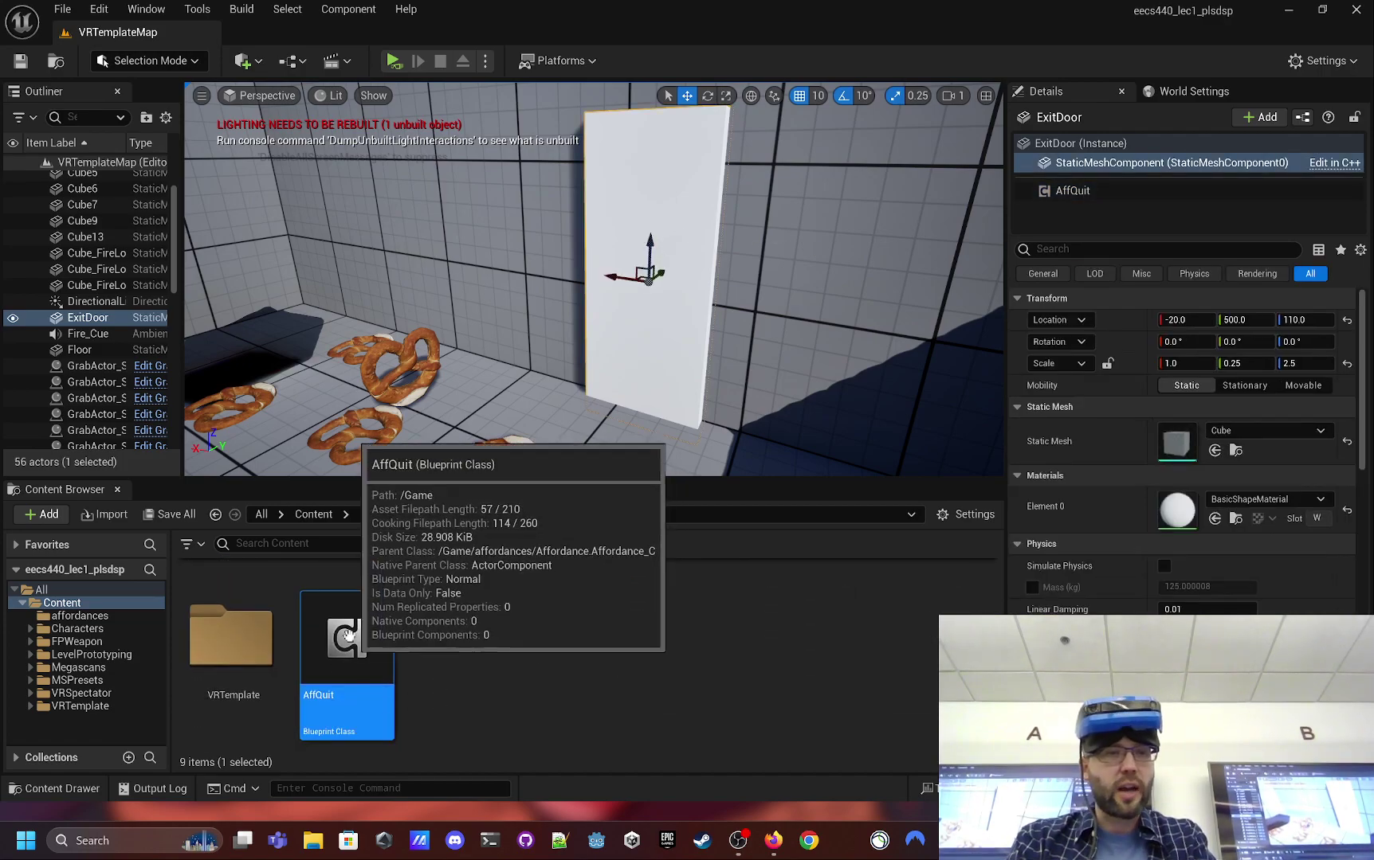
{"action": "left_click_drag", "start_coordinate": [338, 673], "coordinate": [111, 616]}
{"action": "left_click", "coordinate": [167, 651]}
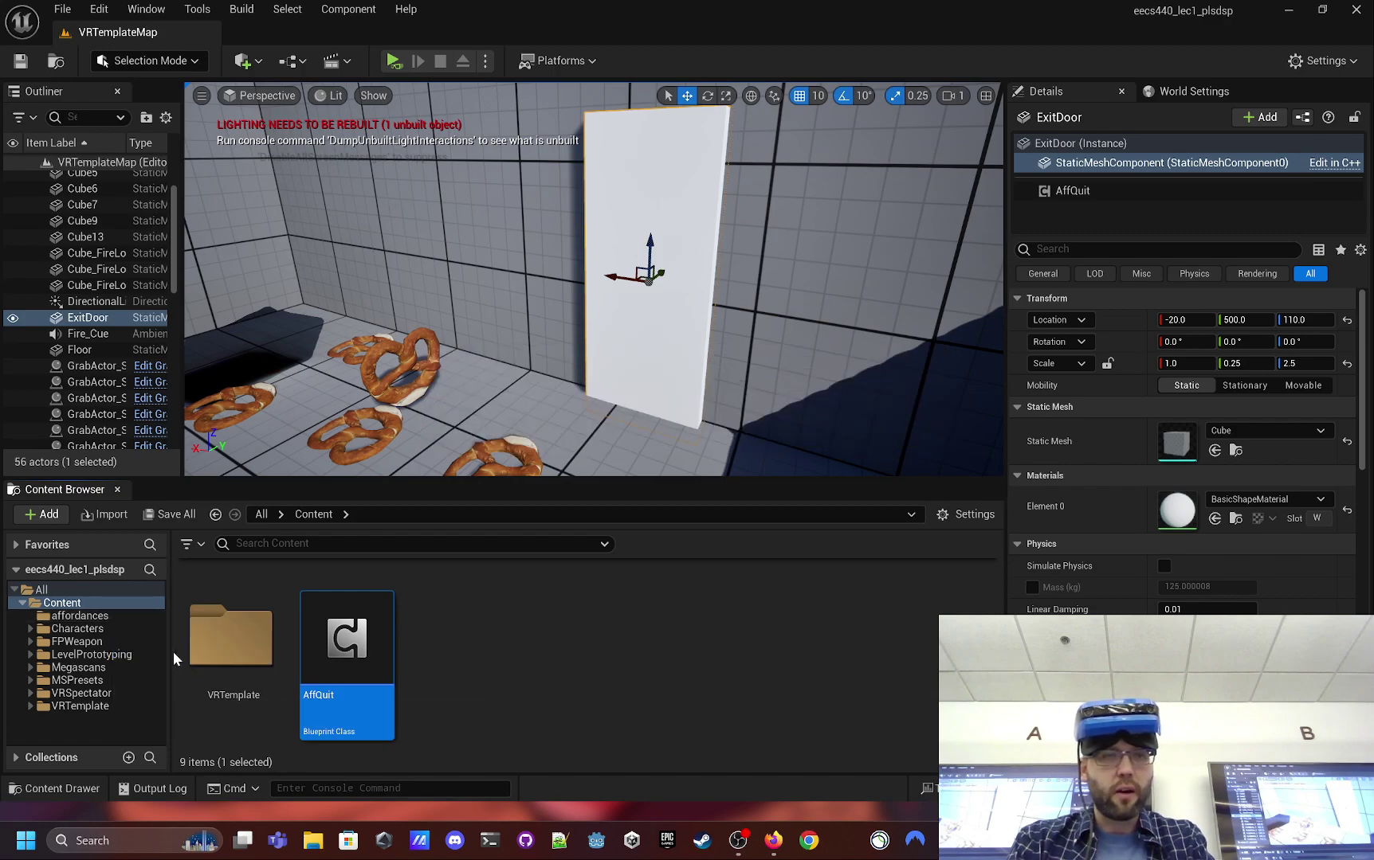
{"action": "left_click", "coordinate": [80, 616]}
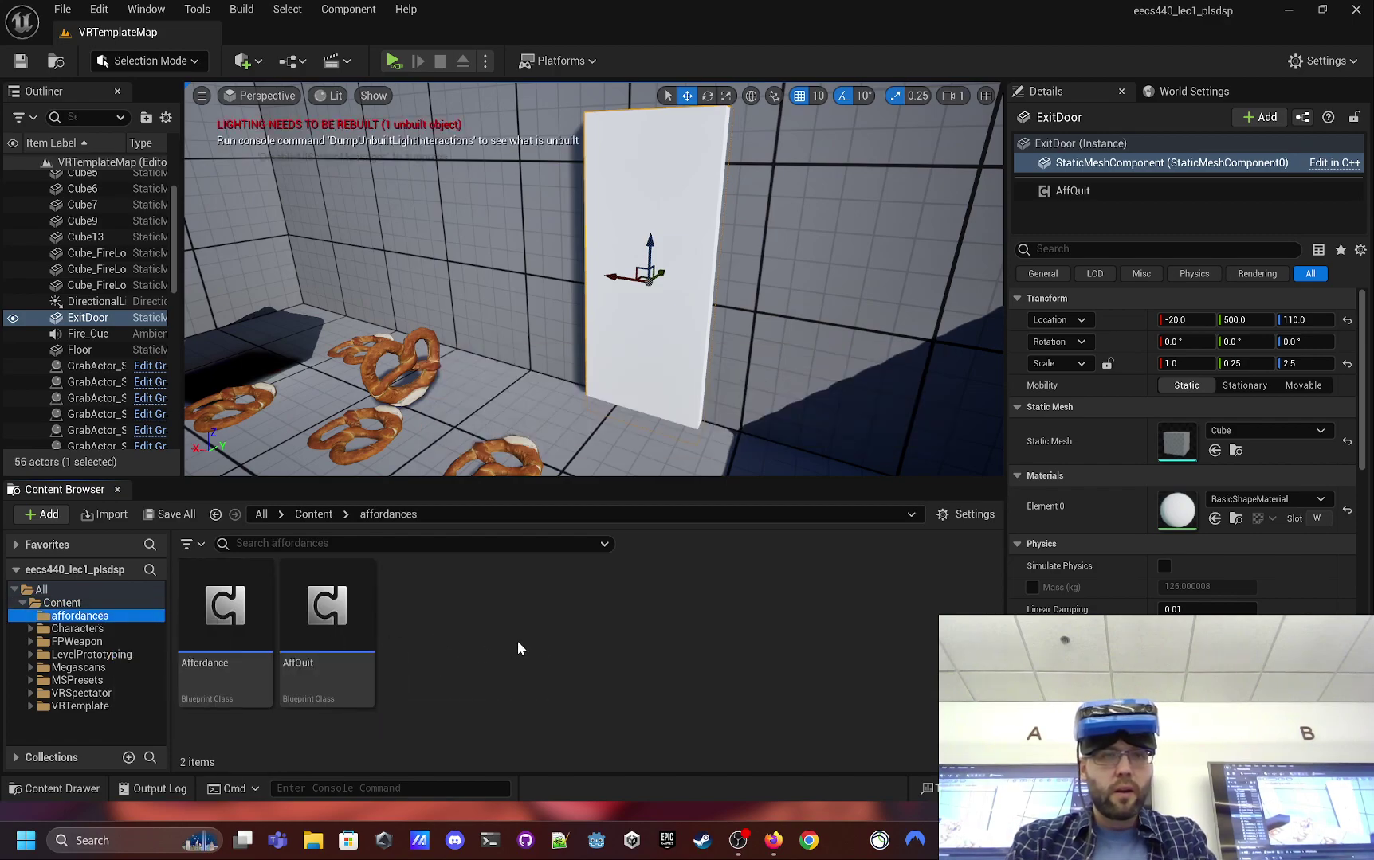
- Select the ExitDoor instance, run the level in play mode to test it, and stop the session
{"action": "left_click", "coordinate": [1080, 143]}
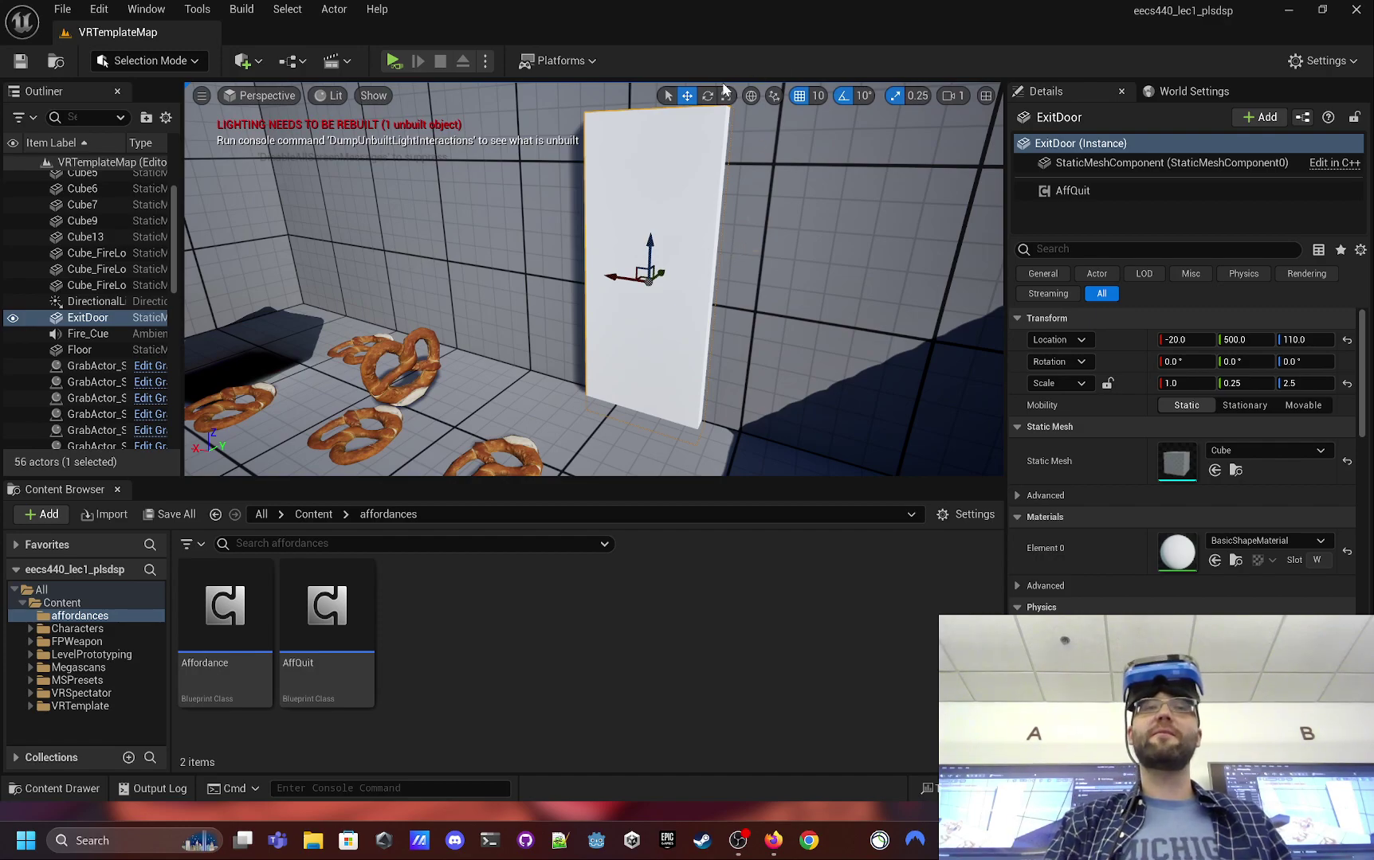
{"action": "left_click", "coordinate": [393, 62]}
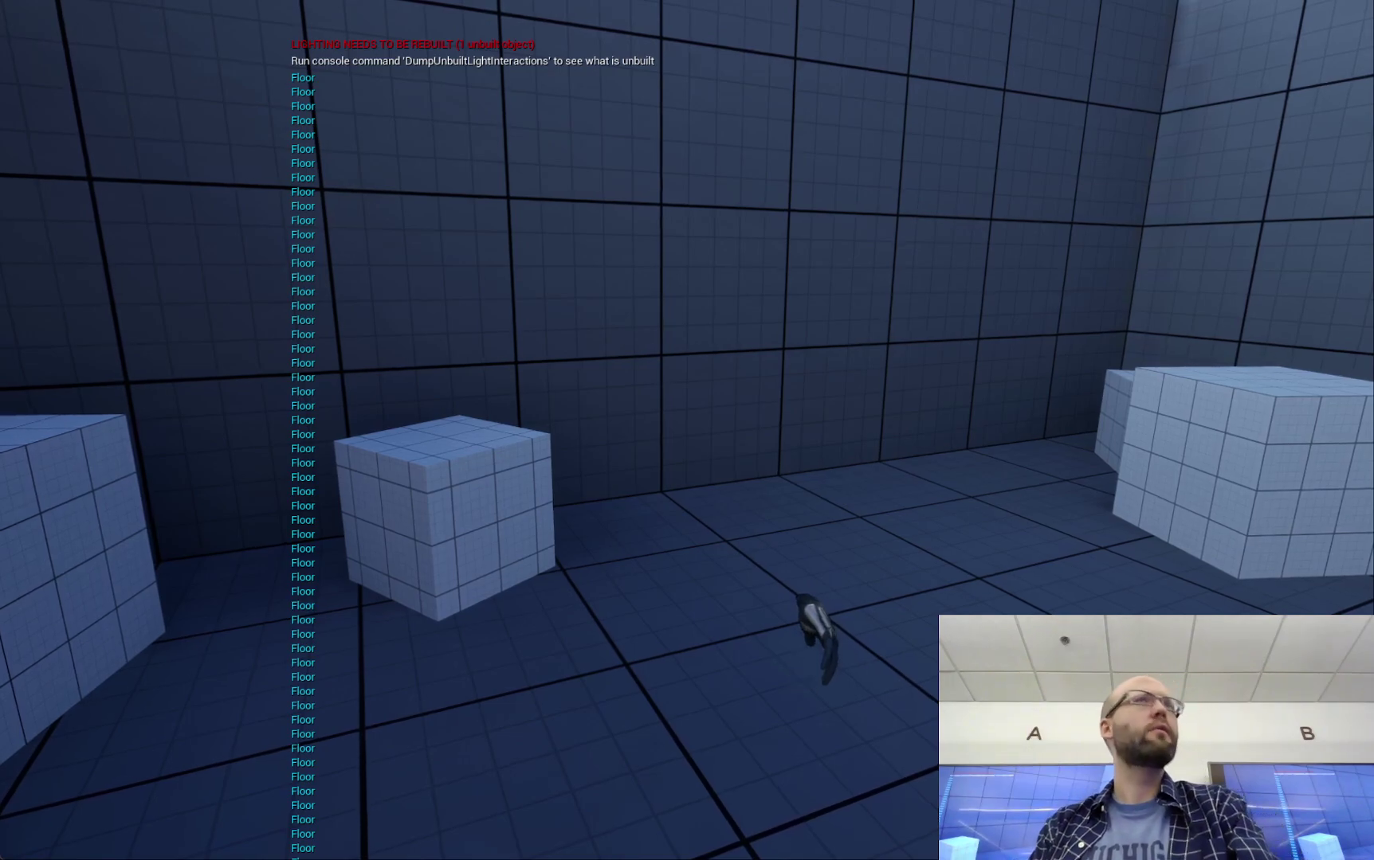
{"action": "key", "text": "Escape"}
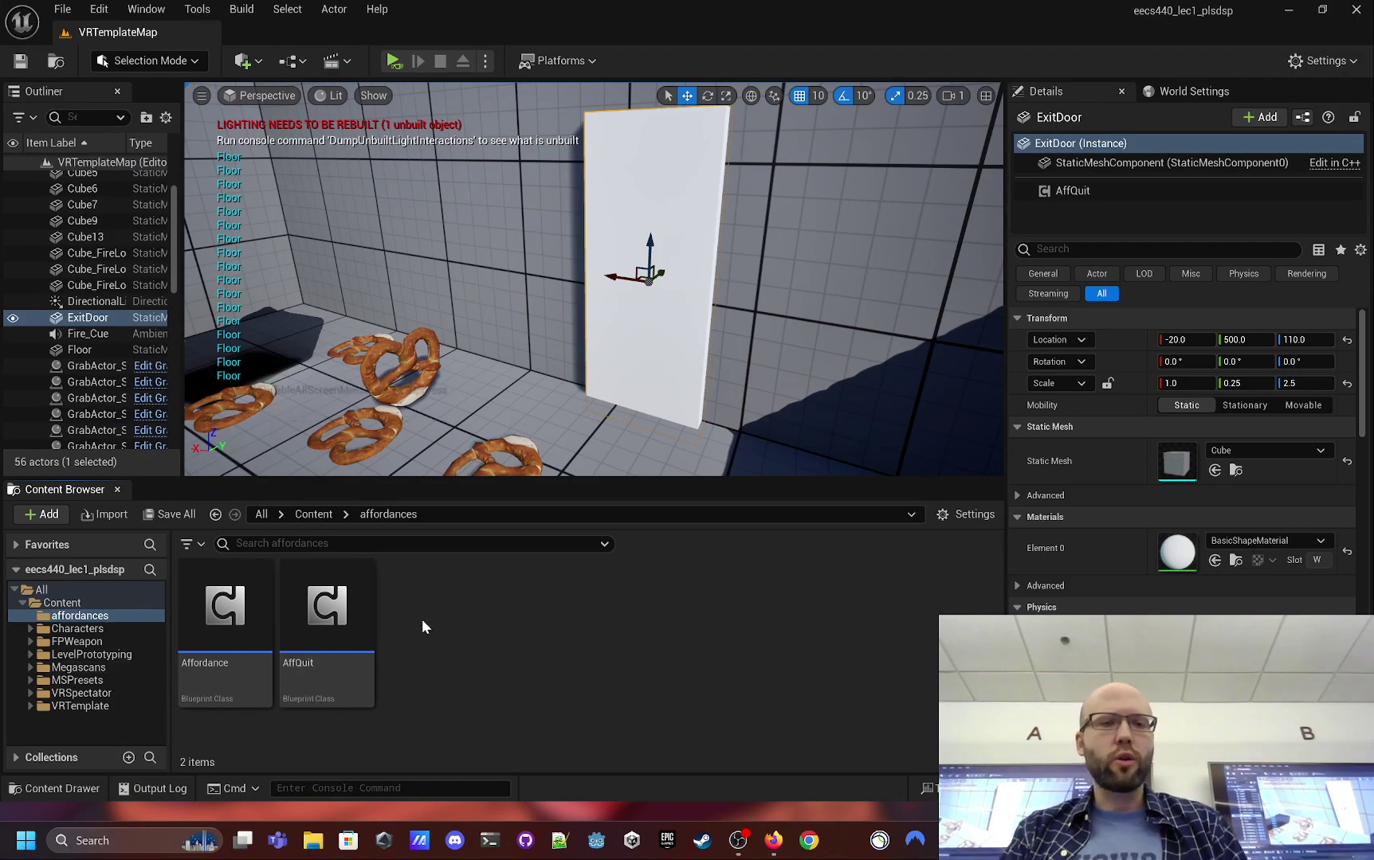
- Reopen the AffQuit blueprint and review the node chain in its Interact function
{"action": "double_click", "coordinate": [329, 613]}
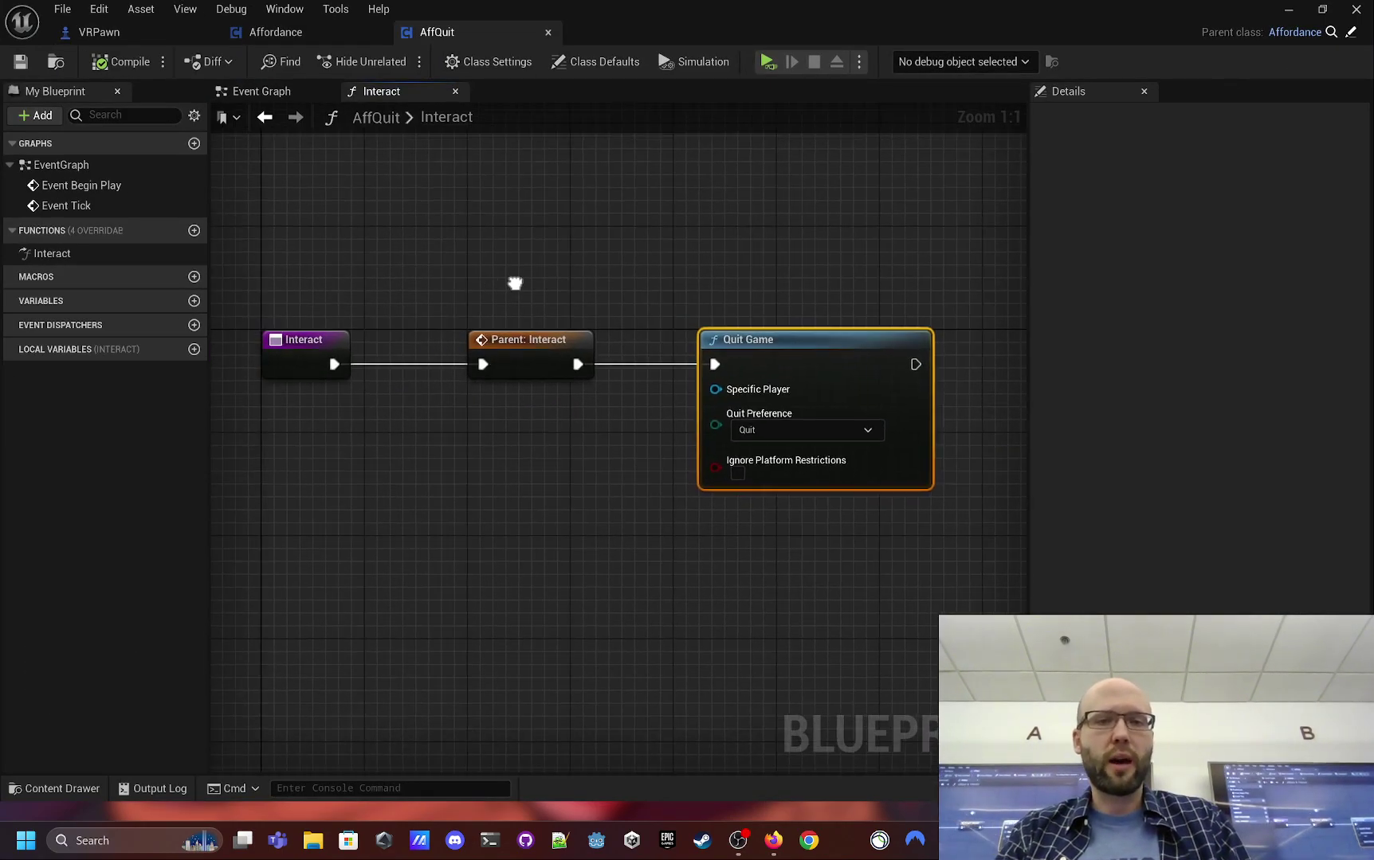
{"action": "left_click", "coordinate": [417, 324]}
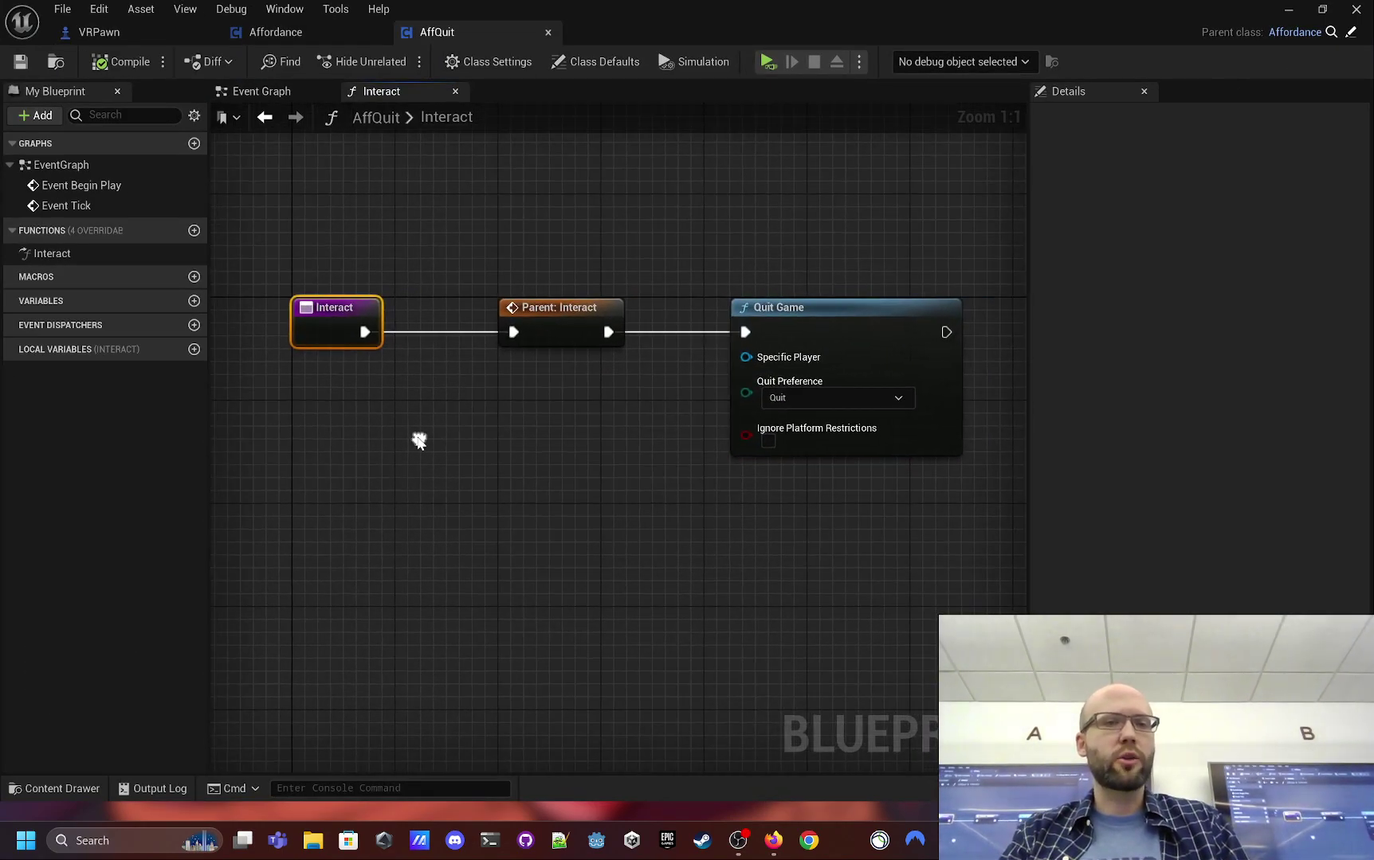
{"action": "right_click", "coordinate": [546, 445]}
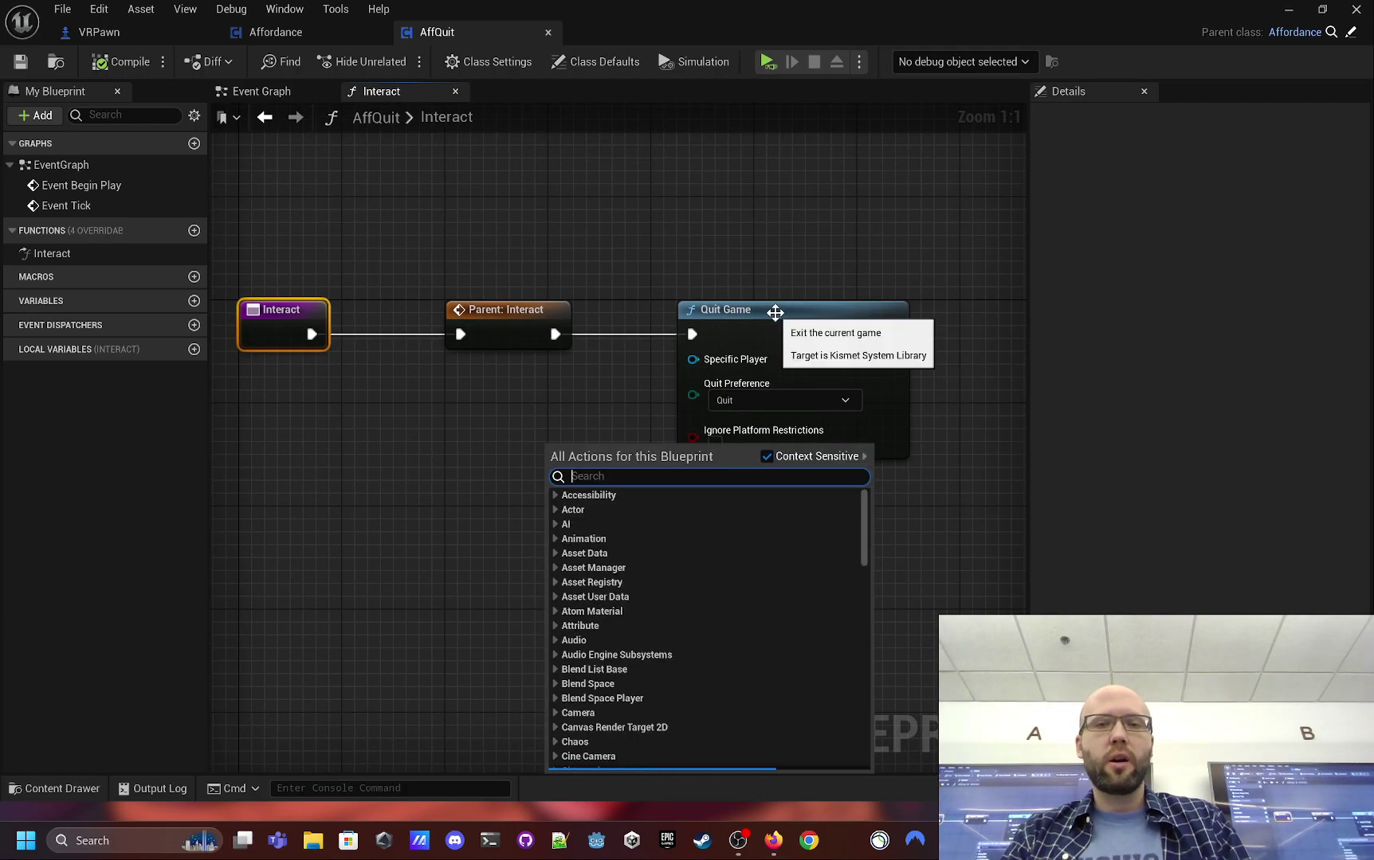
{"action": "left_click", "coordinate": [776, 311]}
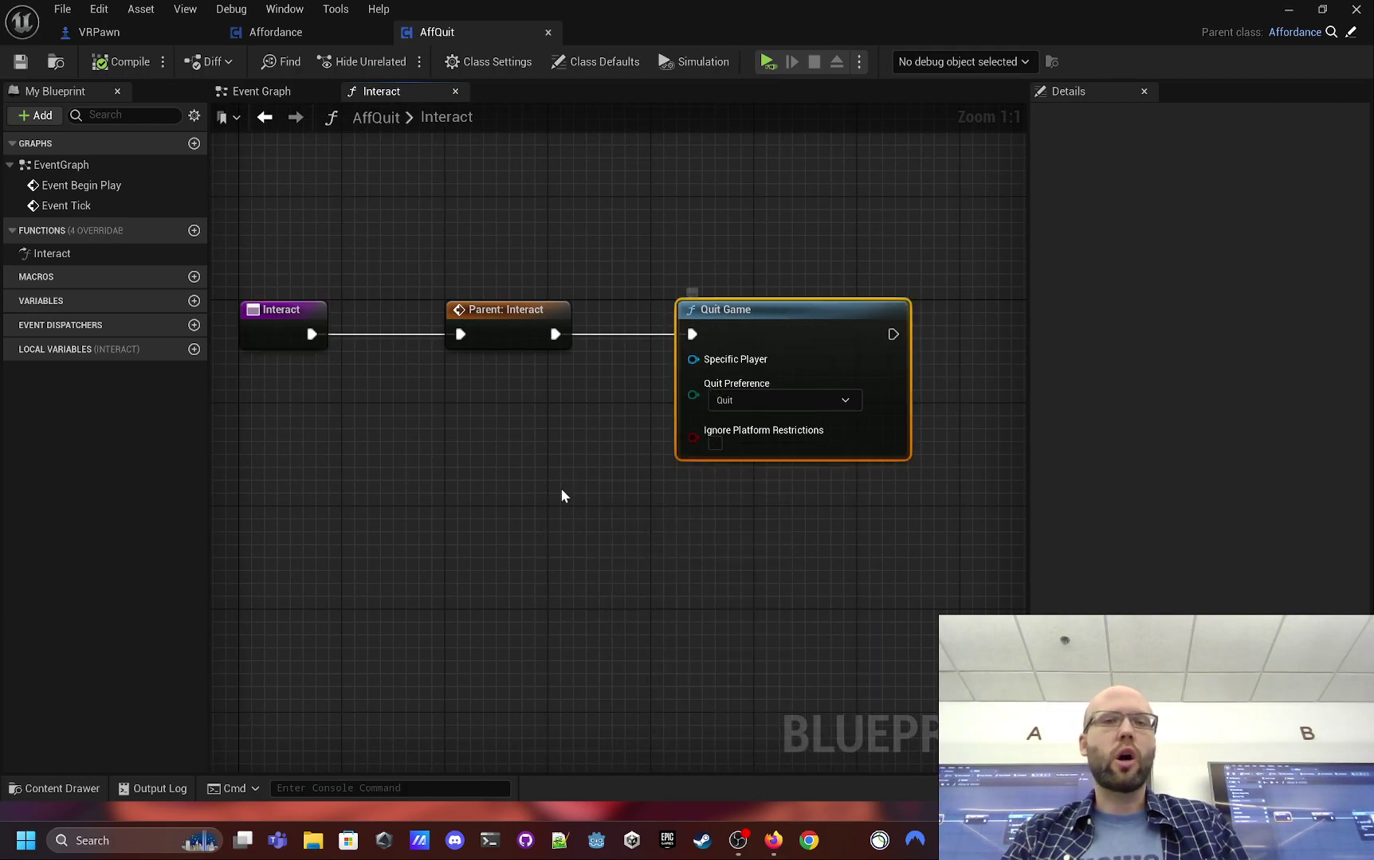
{"action": "right_click", "coordinate": [534, 535]}
{"action": "mouse_move", "coordinate": [441, 518]}
{"action": "right_mouse_down"}
{"action": "mouse_move", "coordinate": [500, 494]}
{"action": "mouse_move", "coordinate": [456, 512]}
{"action": "right_mouse_up"}
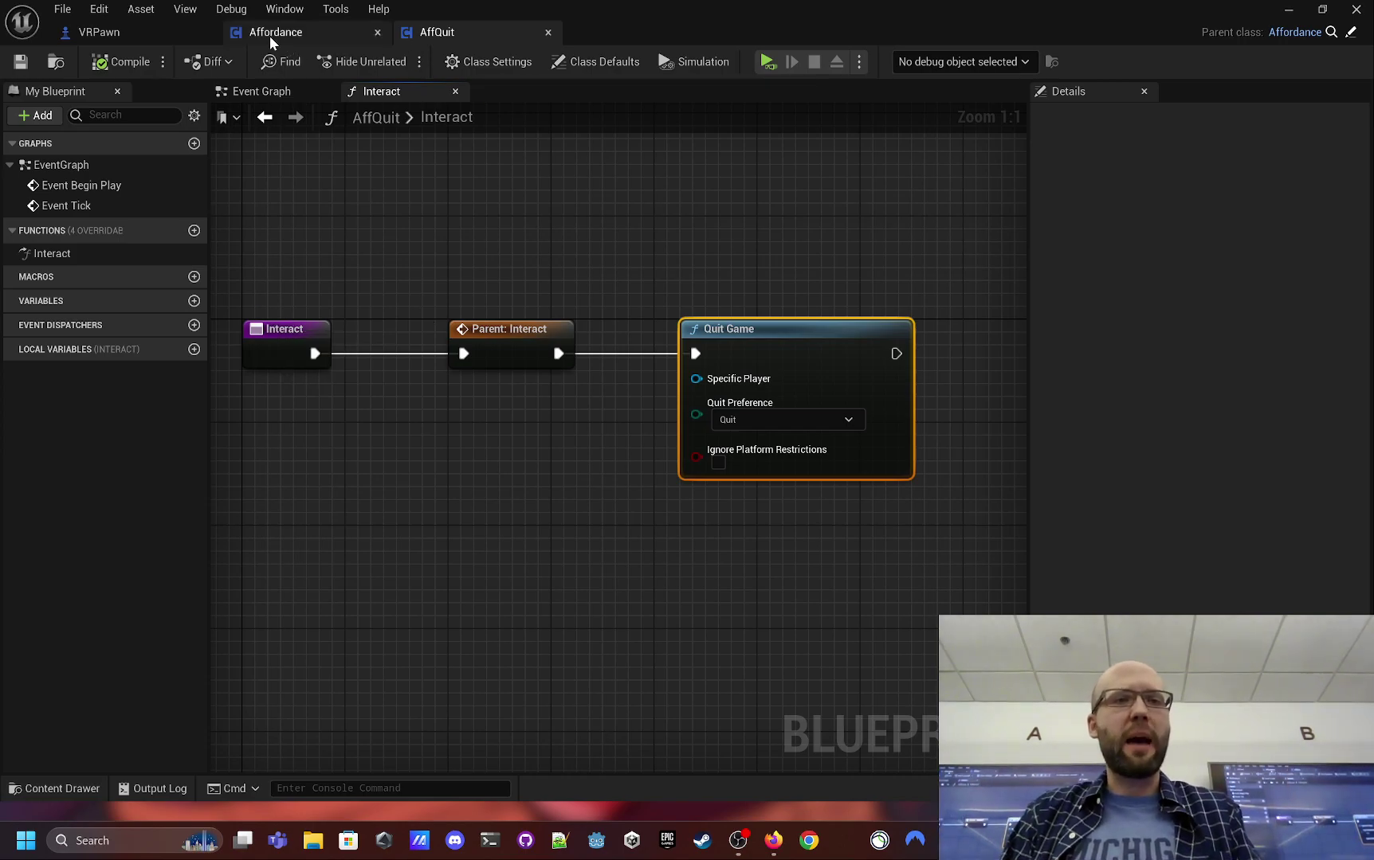
- In the VRPawn event graph, delete the Print String node attached to the IA_Hand_IndexCurl_Left input event
{"action": "left_click", "coordinate": [113, 35]}
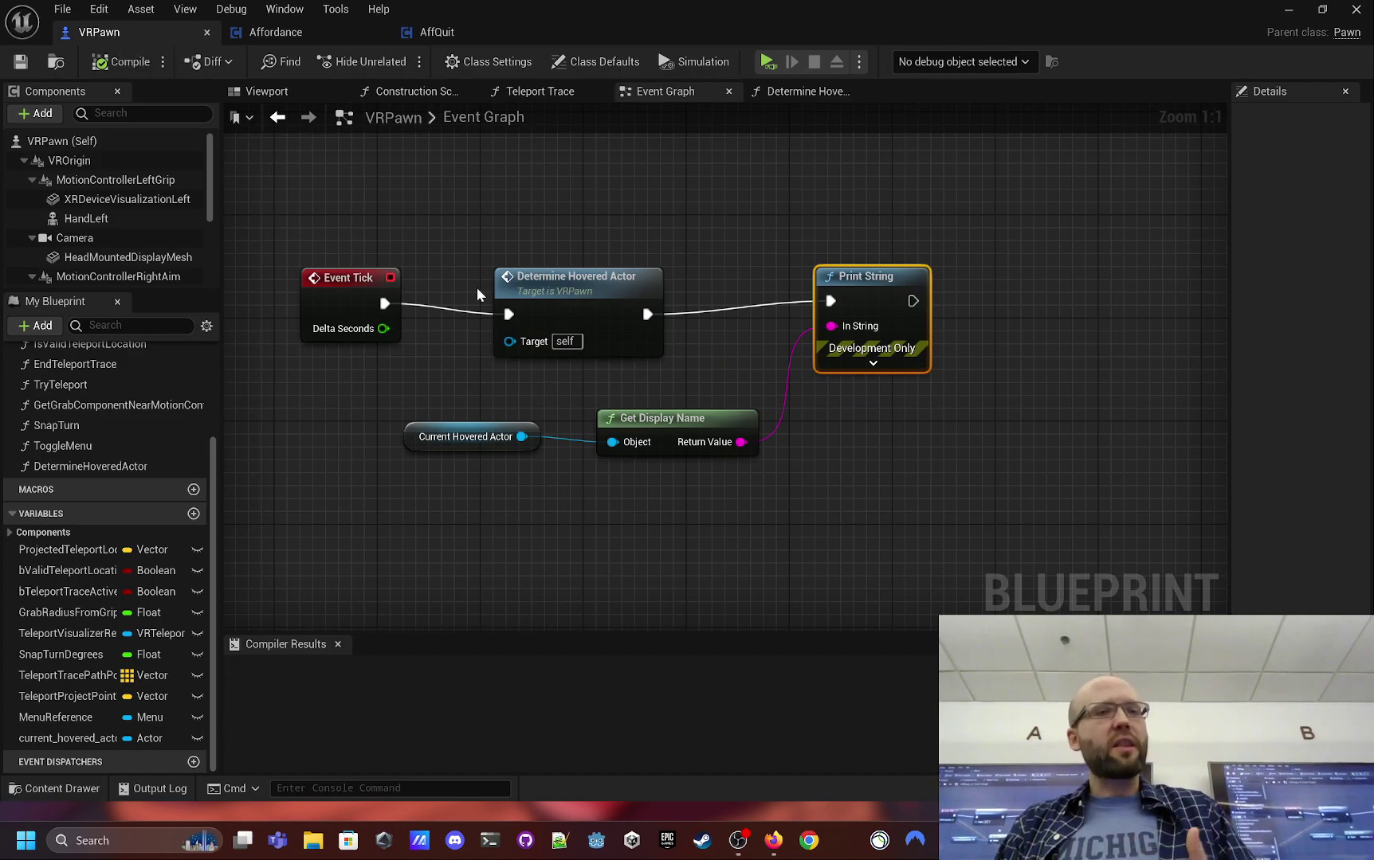
{"action": "right_click_drag", "start_coordinate": [476, 287], "coordinate": [452, 242]}
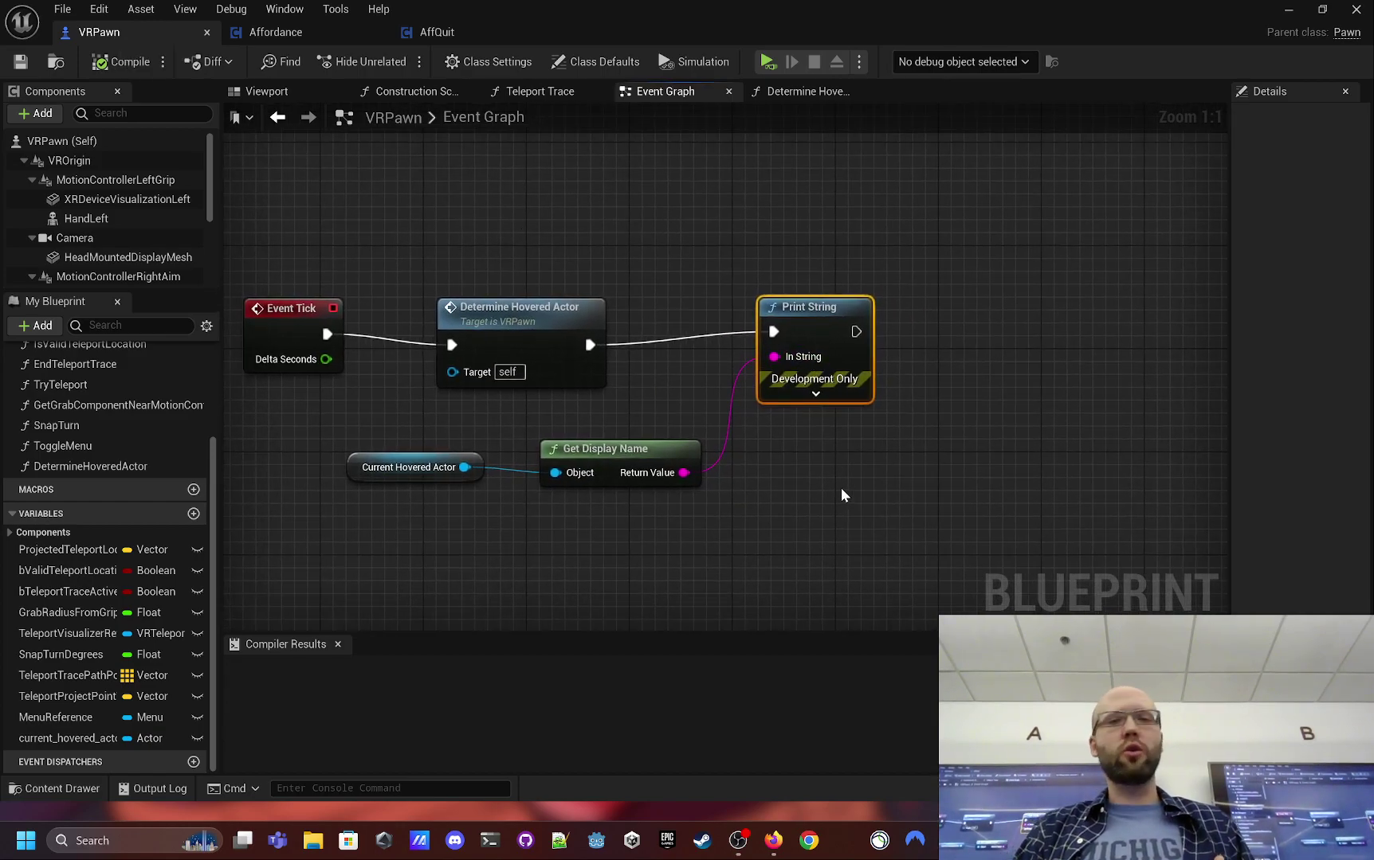
{"action": "right_click_drag", "start_coordinate": [841, 500], "coordinate": [911, 490]}
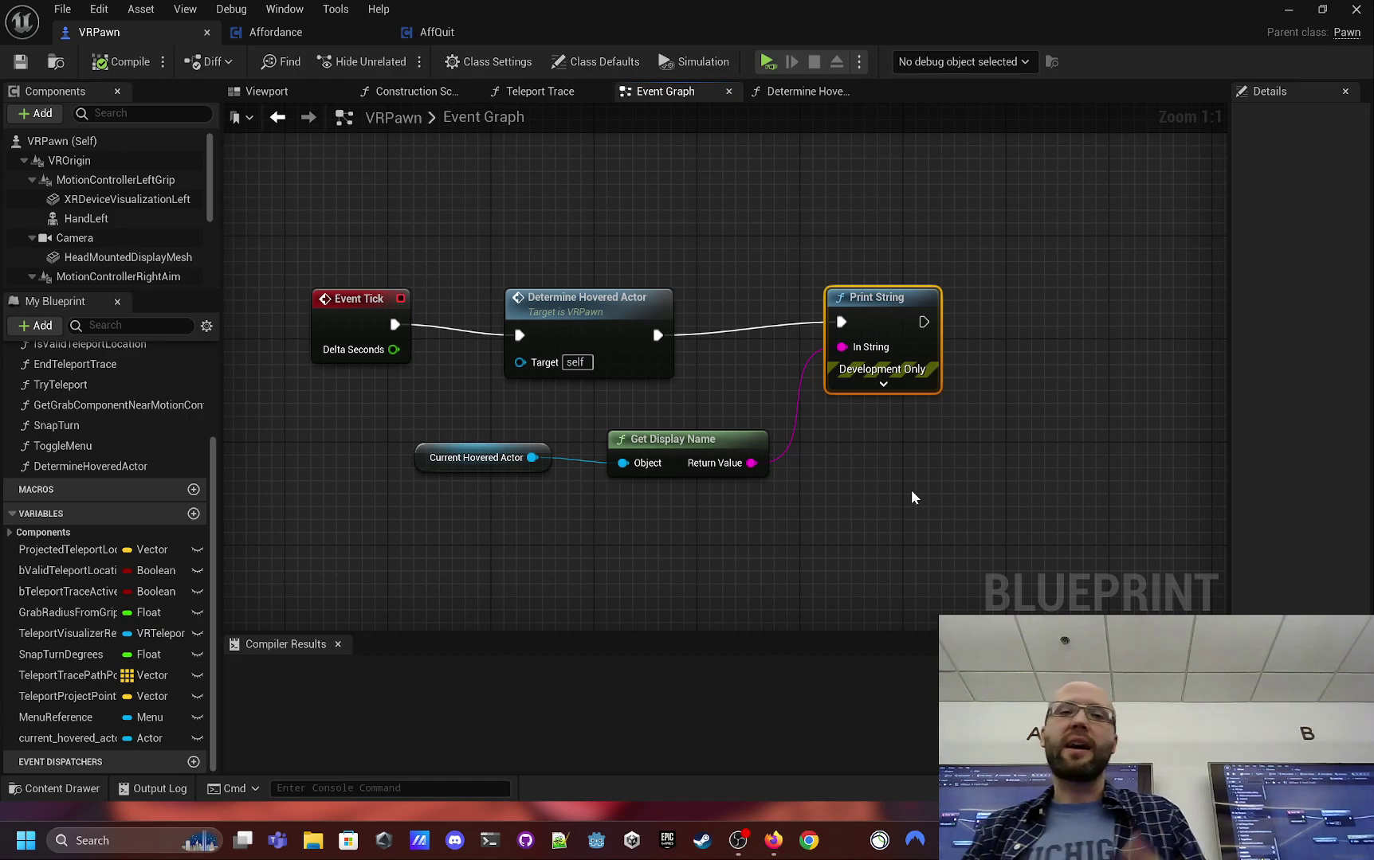
{"action": "right_click_drag", "start_coordinate": [966, 414], "coordinate": [978, 455]}
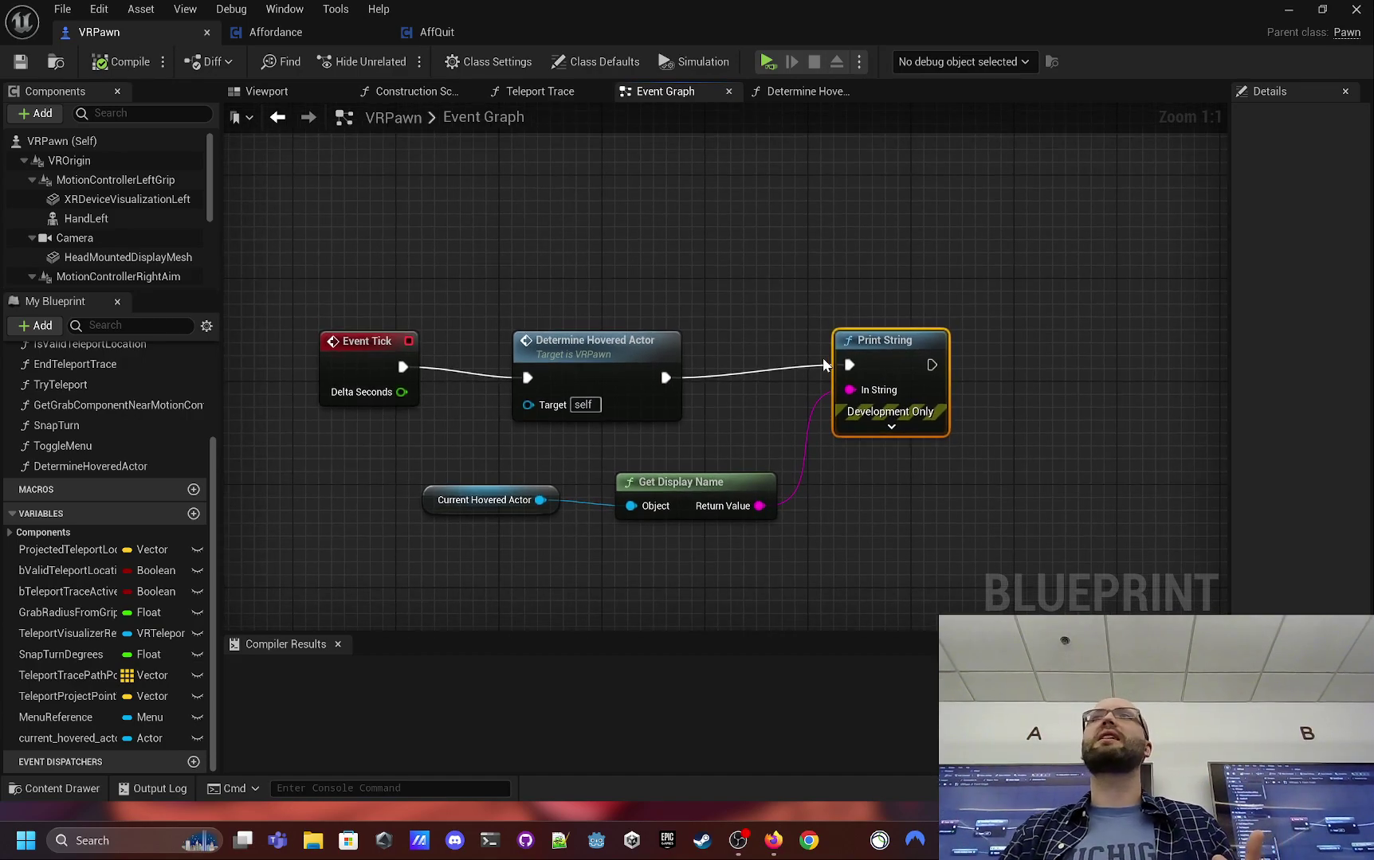
{"action": "scroll", "coordinate": [800, 346], "scroll_direction": "down", "scroll_amount": 6}
{"action": "scroll", "coordinate": [530, 372], "scroll_direction": "up", "scroll_amount": 4}
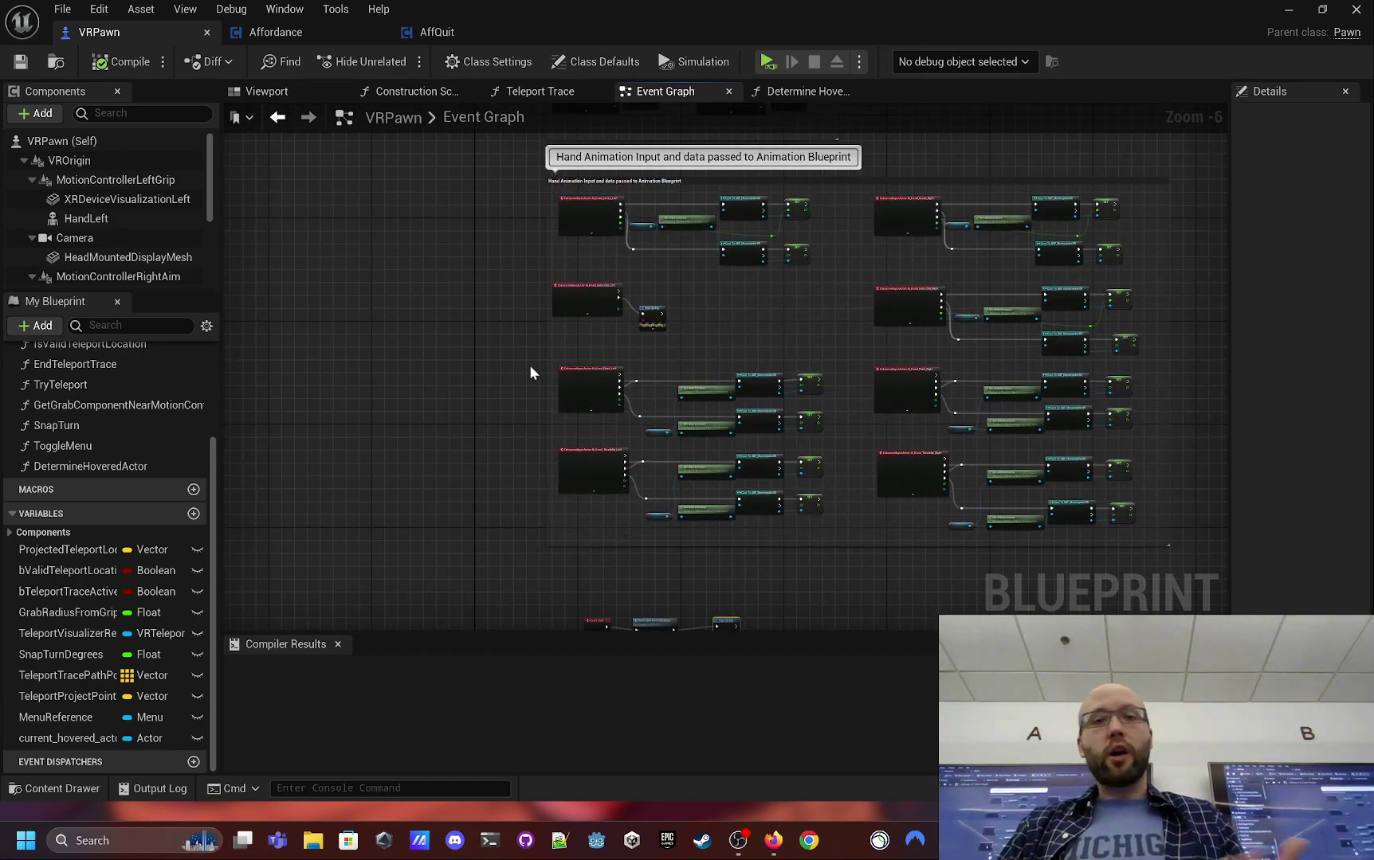
{"action": "scroll", "coordinate": [559, 439], "scroll_direction": "up", "scroll_amount": 1}
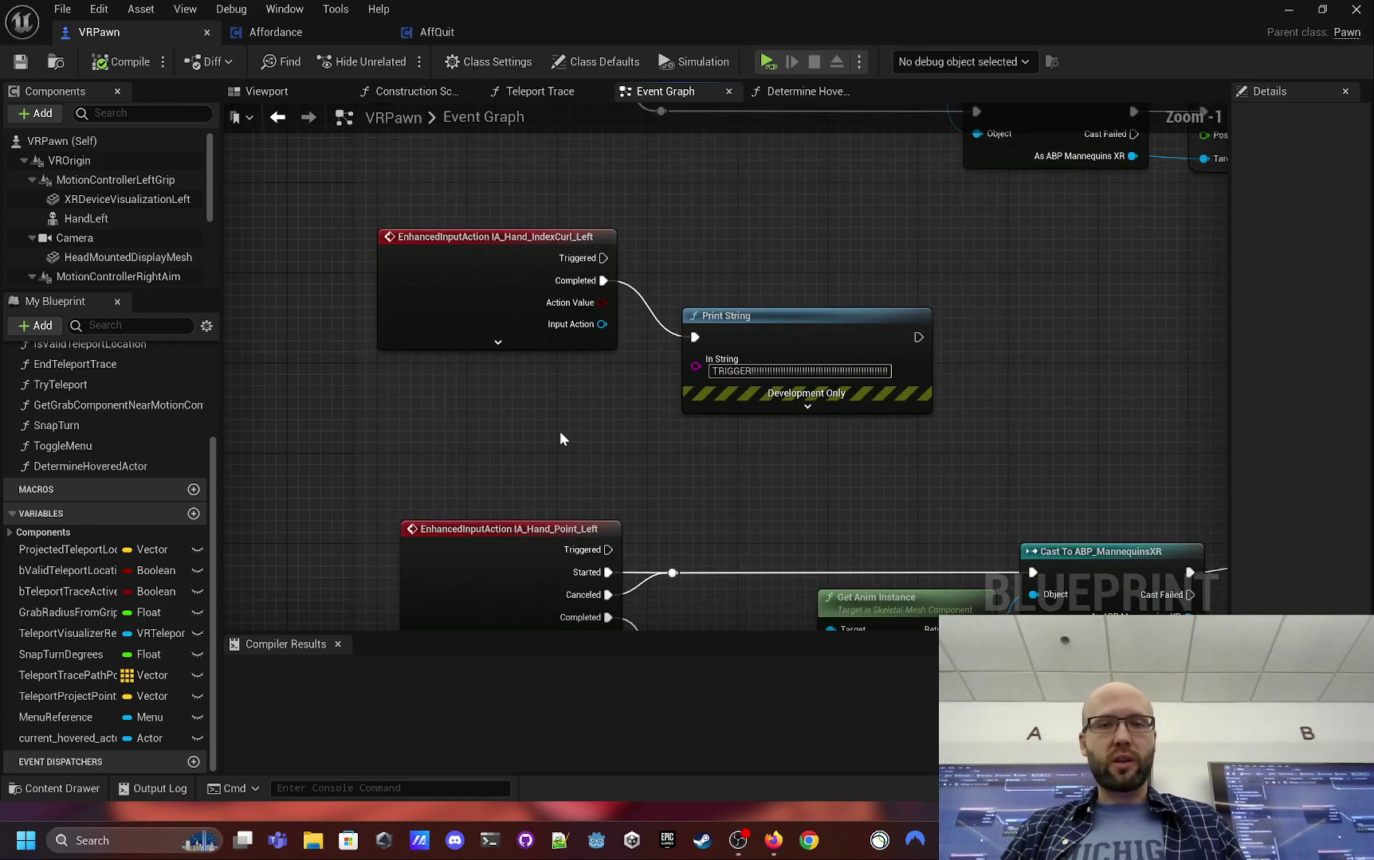
{"action": "left_click", "coordinate": [880, 318]}
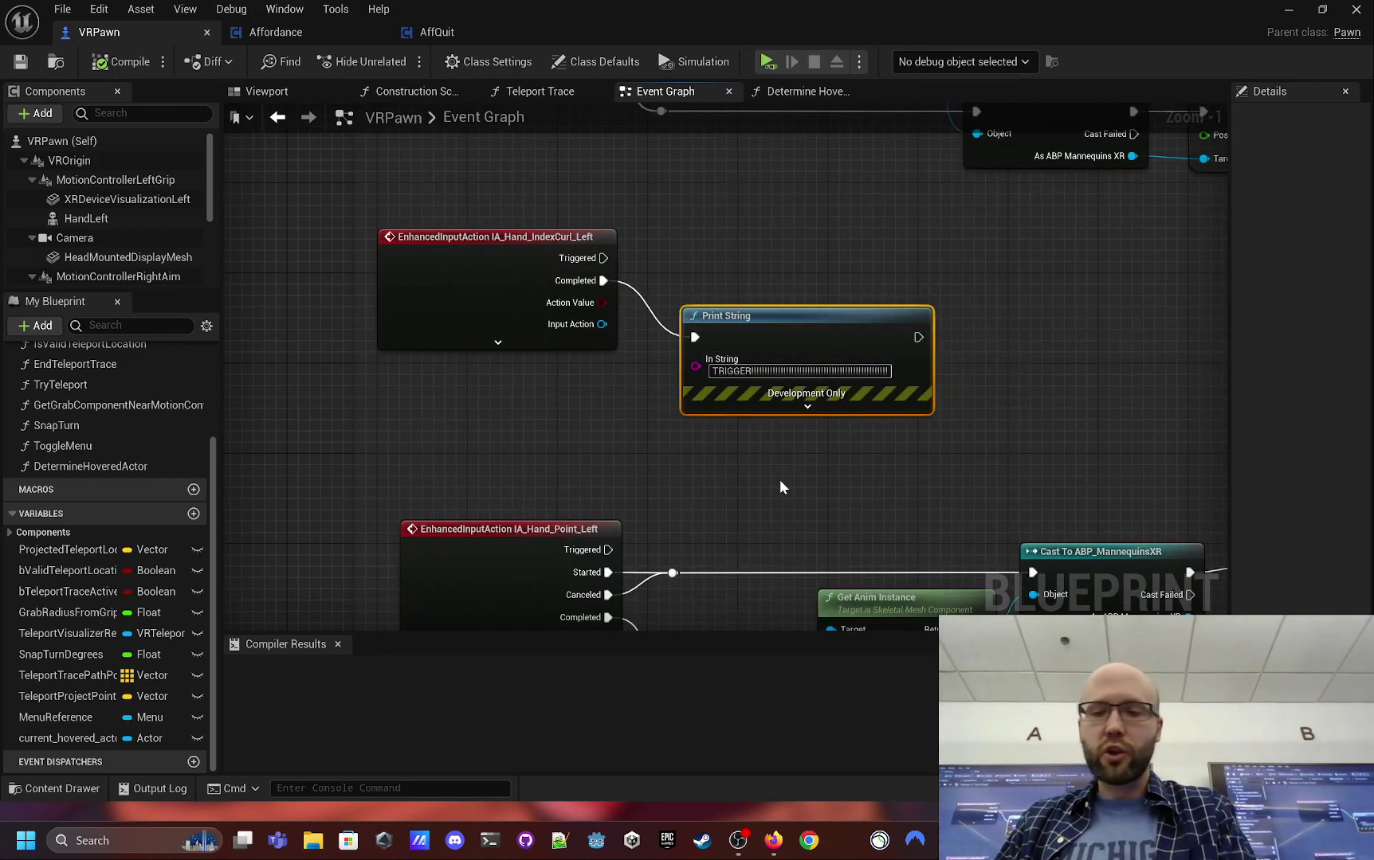
{"action": "key", "text": "Delete"}
- Expand the IA_Hand_IndexCurl_Left event node to expose all of its pins
{"action": "left_click", "coordinate": [498, 319]}
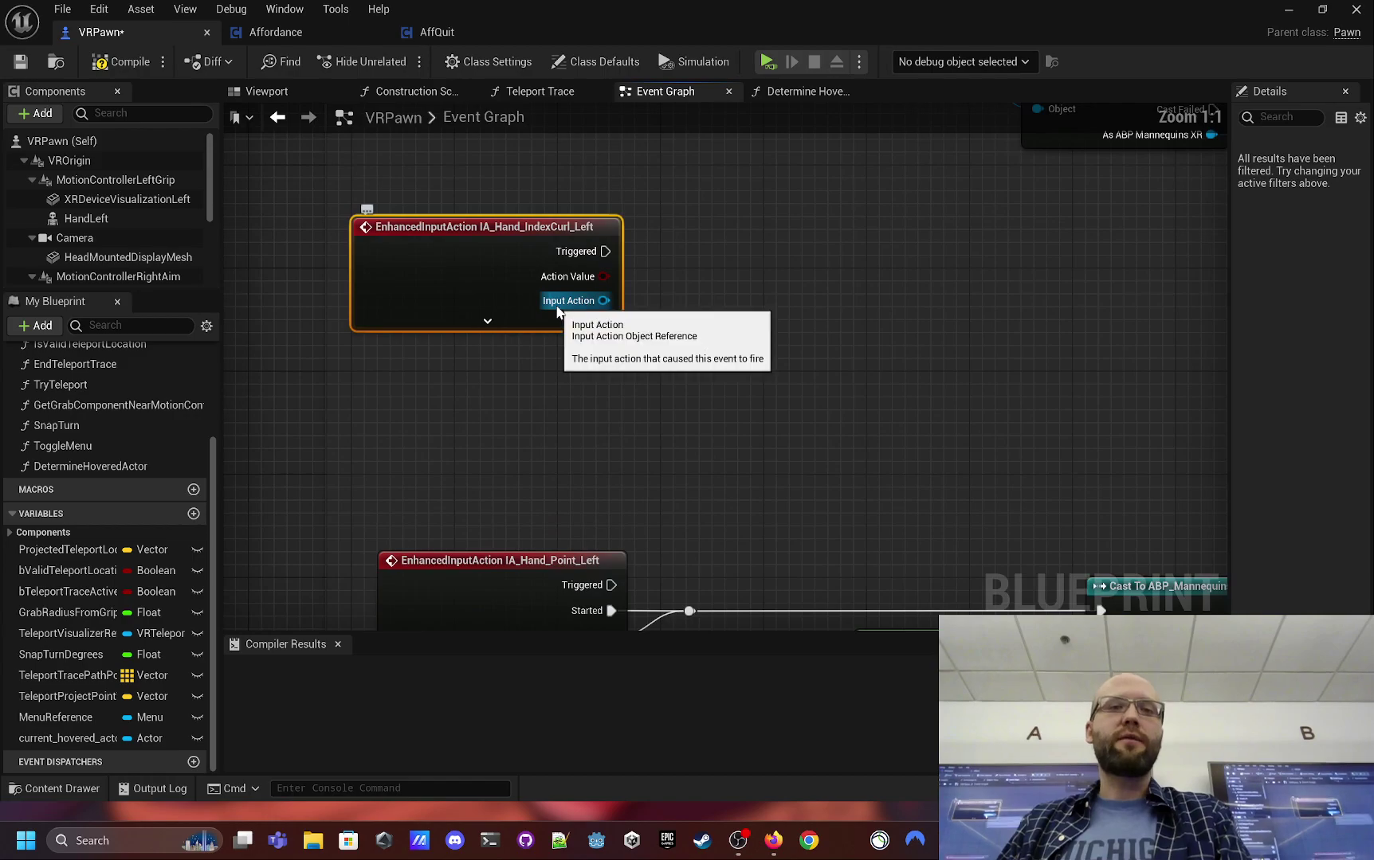
{"action": "scroll", "coordinate": [662, 379], "scroll_direction": "up", "scroll_amount": 1}
{"action": "left_click", "coordinate": [526, 401]}
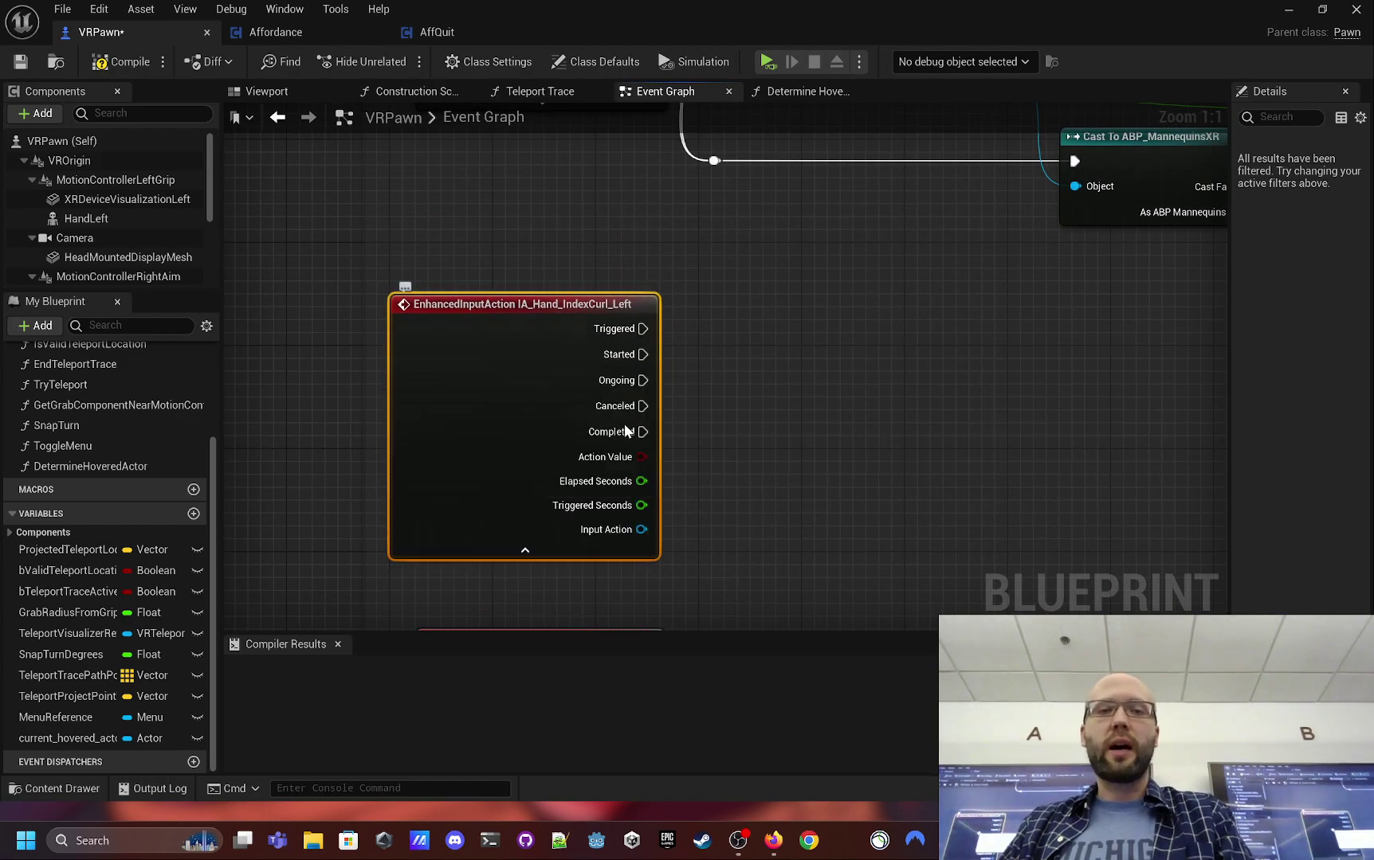
- Move the IA_Hand_IndexCurl_Left event to the empty graph area below the Get Display Name node and expand all of its pins
{"action": "scroll", "coordinate": [706, 338], "scroll_direction": "down", "scroll_amount": 7}
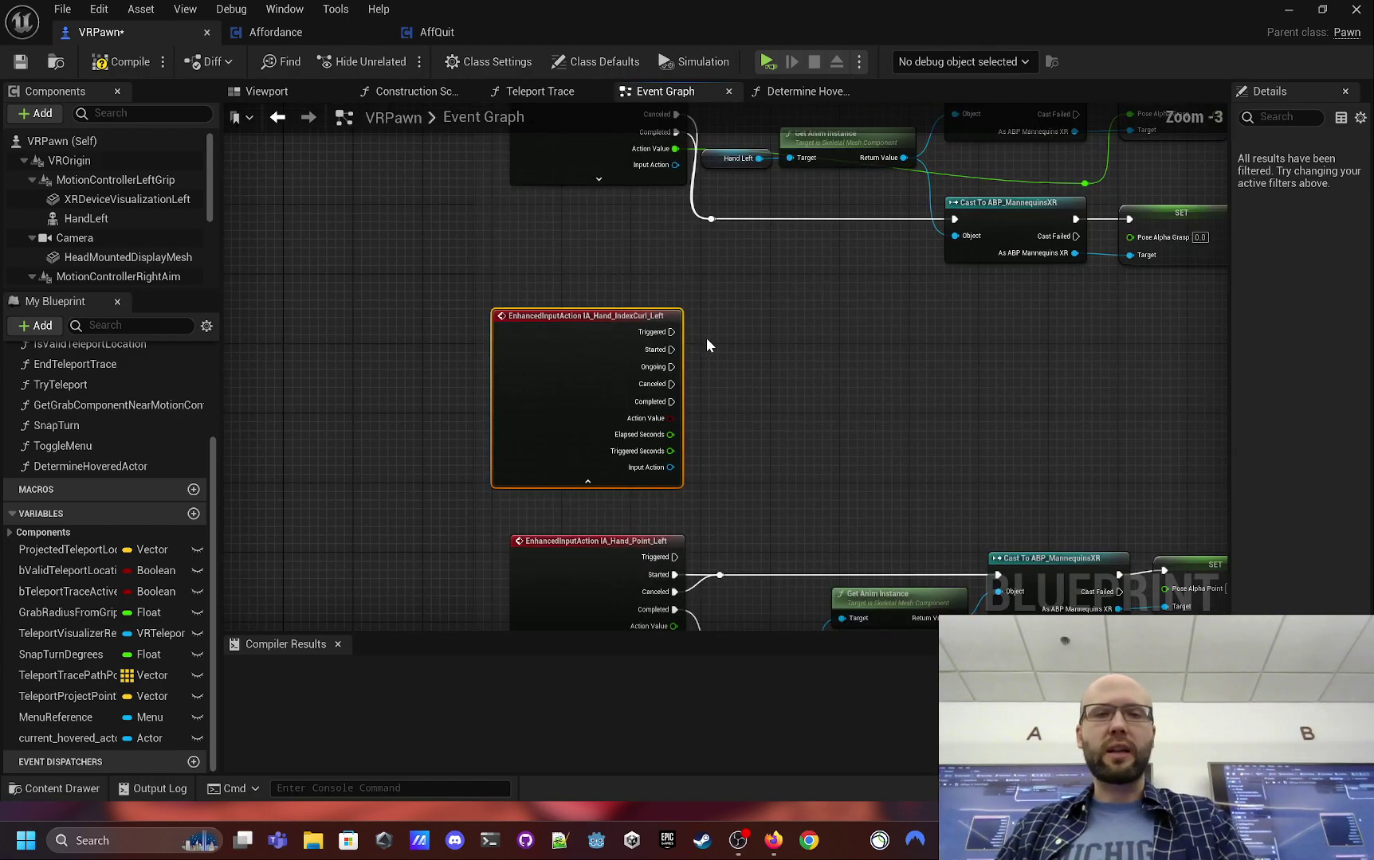
{"action": "left_click", "coordinate": [705, 310]}
{"action": "right_click_drag", "start_coordinate": [672, 319], "coordinate": [606, 401]}
{"action": "scroll", "coordinate": [611, 331], "scroll_direction": "up", "scroll_amount": 5}
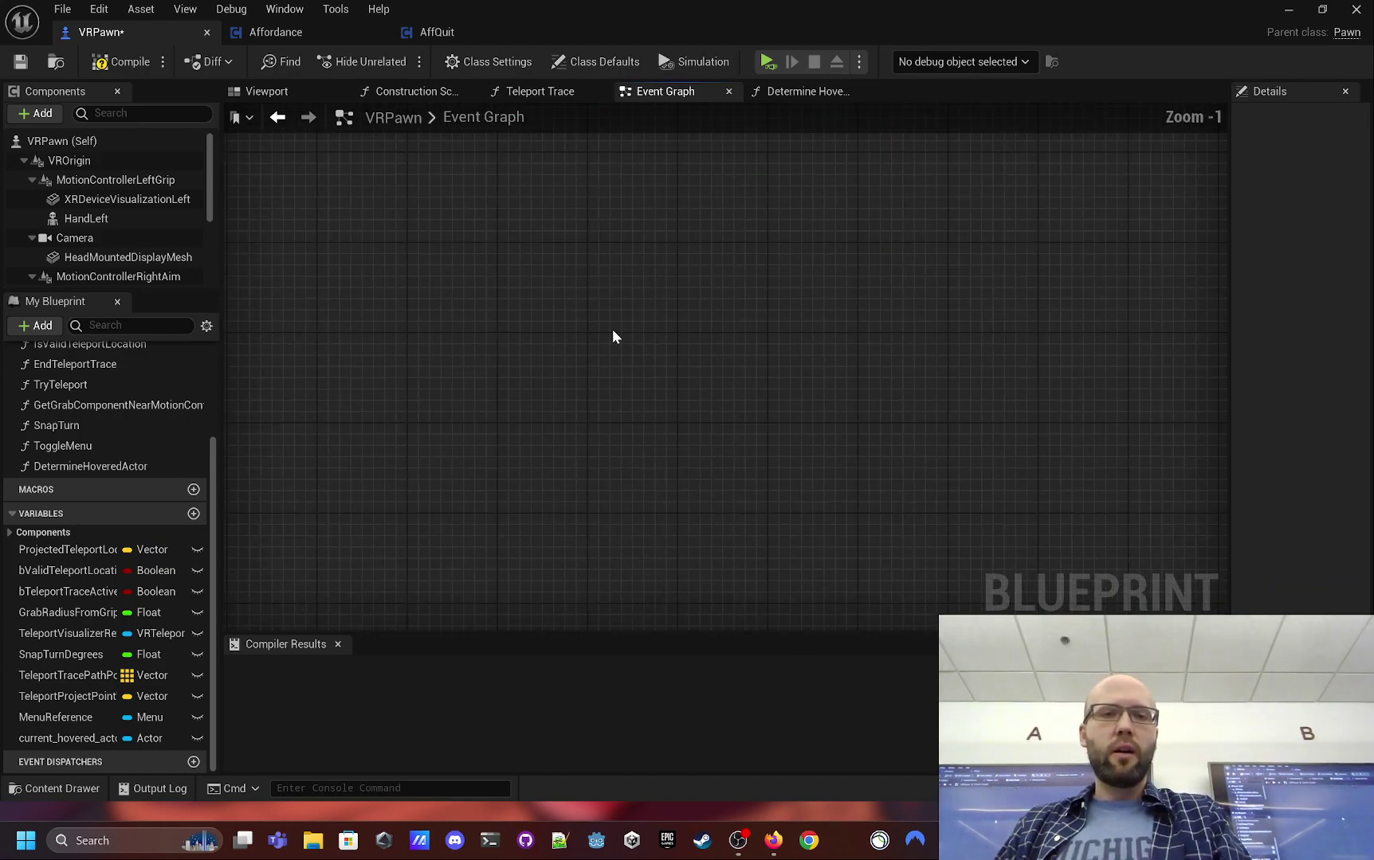
{"action": "right_click_drag", "start_coordinate": [612, 329], "coordinate": [620, 400]}
{"action": "key", "text": "ctrl+v"}
{"action": "left_click_drag", "start_coordinate": [699, 412], "coordinate": [544, 330]}
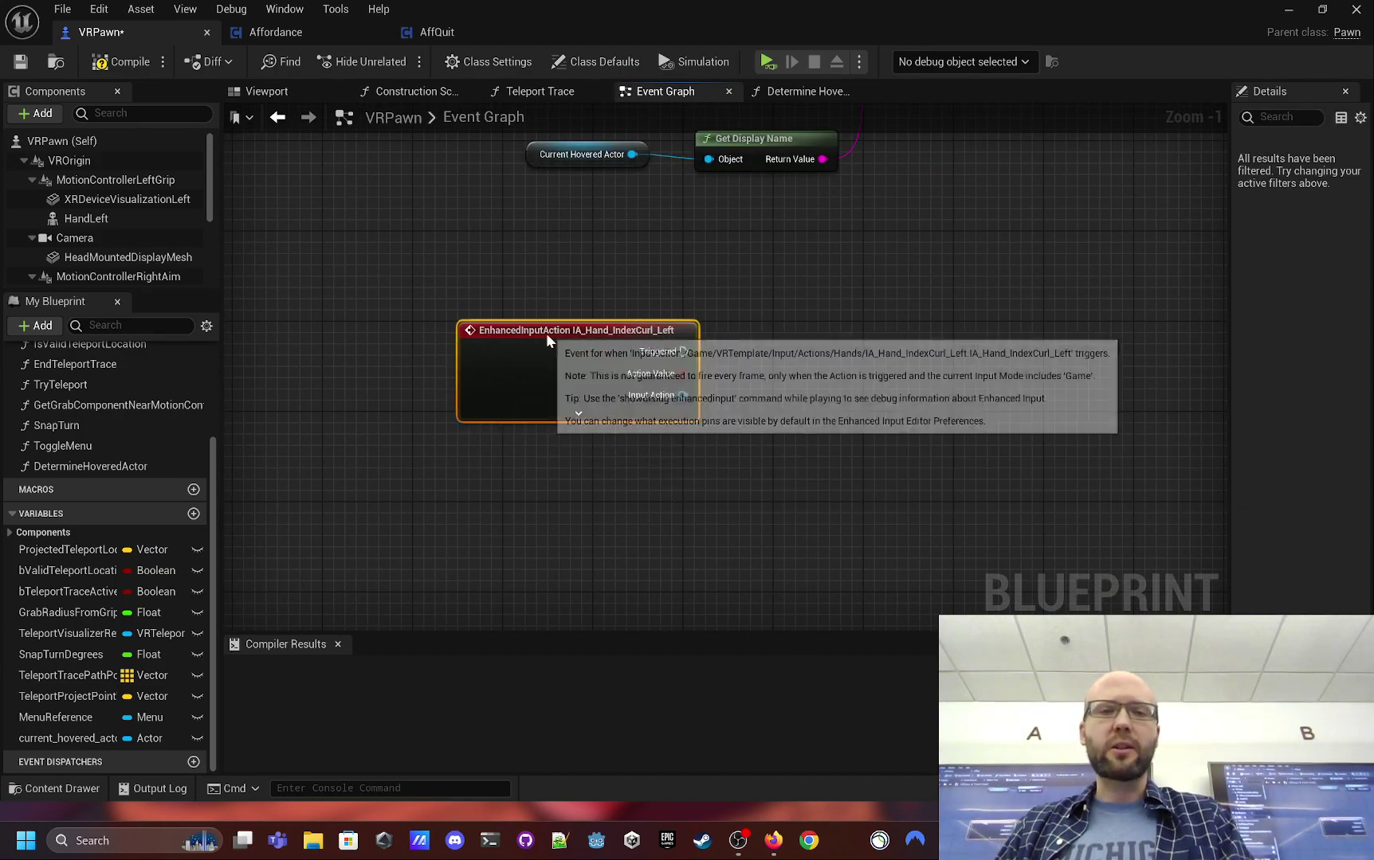
{"action": "right_click_drag", "start_coordinate": [561, 415], "coordinate": [445, 390]}
{"action": "left_click", "coordinate": [444, 391]}
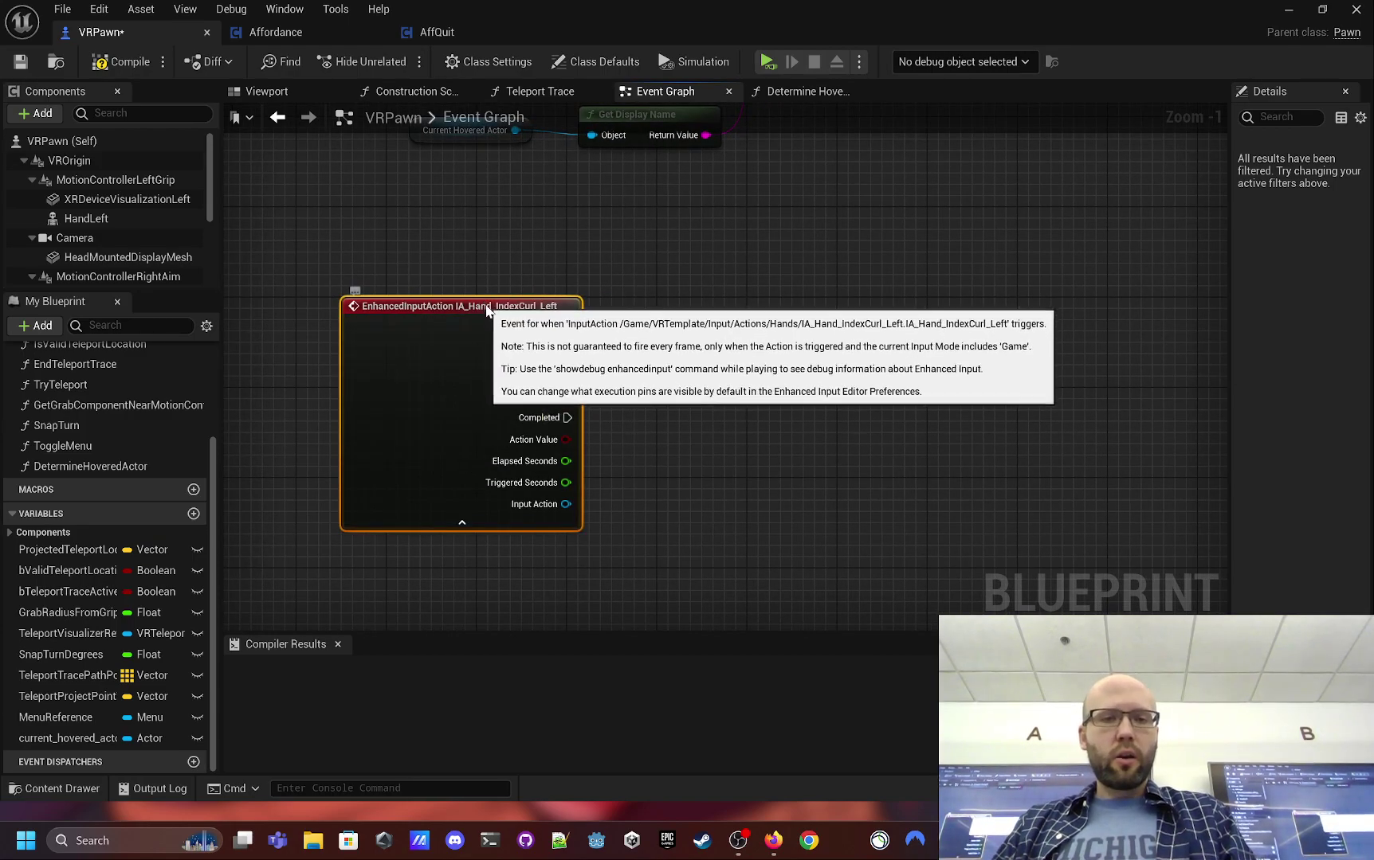
{"action": "left_click_drag", "start_coordinate": [527, 308], "coordinate": [550, 318]}
{"action": "right_click_drag", "start_coordinate": [628, 518], "coordinate": [609, 516]}
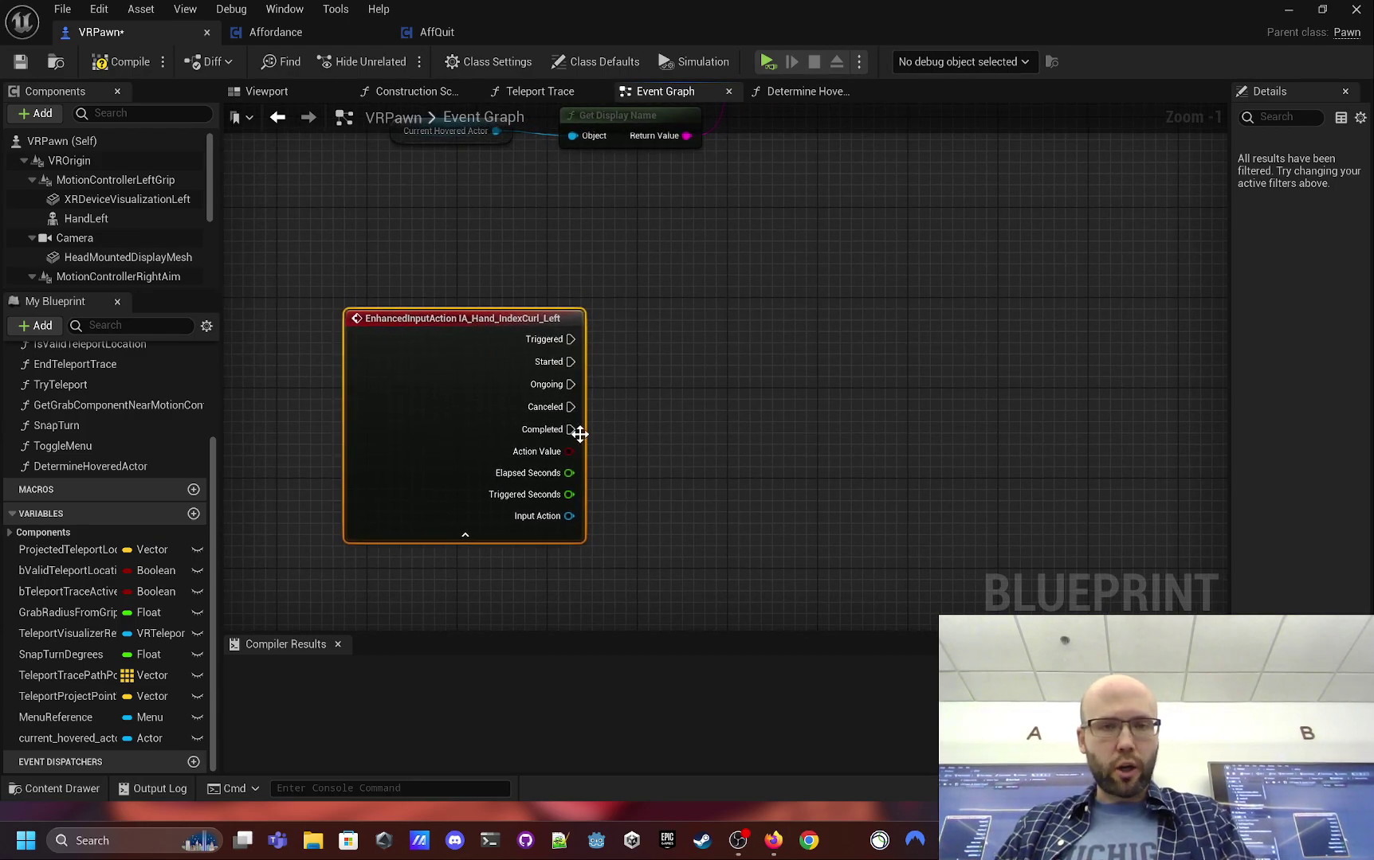
- Add an Is Valid execution node to the event's Completed output and place it well clear of the event node
{"action": "left_click_drag", "start_coordinate": [571, 429], "coordinate": [667, 418]}
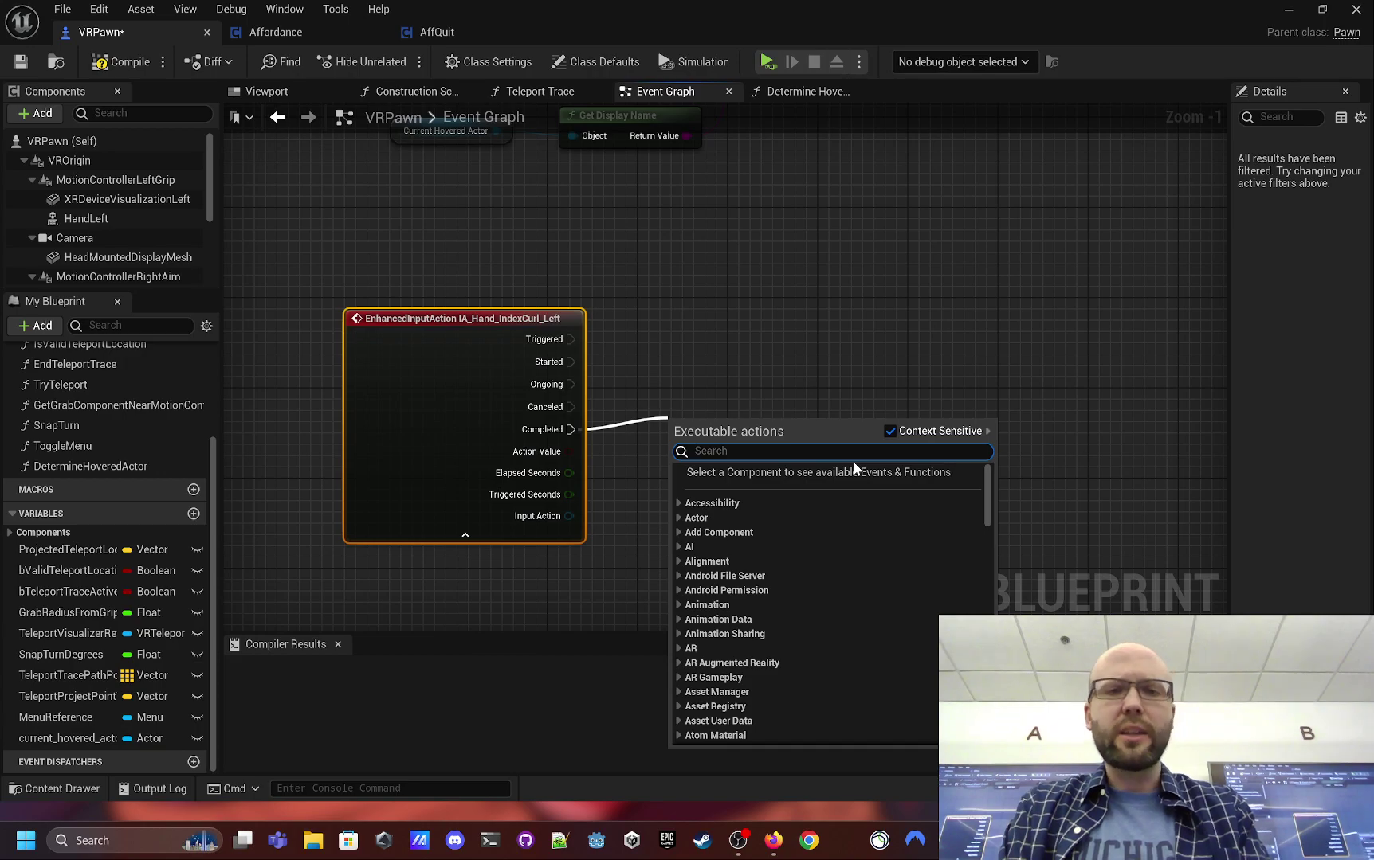
{"action": "type", "text": "isv"}
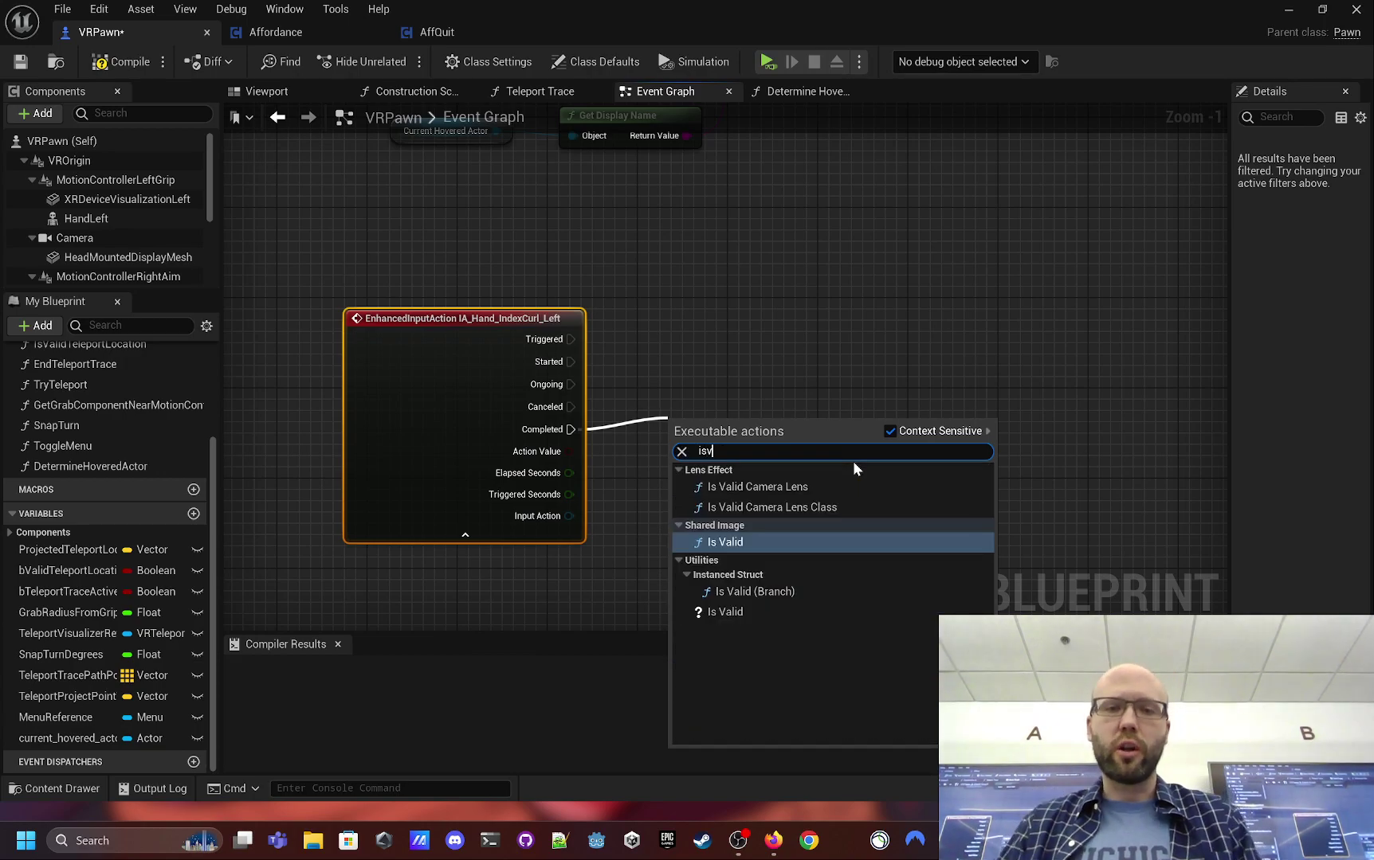
{"action": "left_click", "coordinate": [778, 612]}
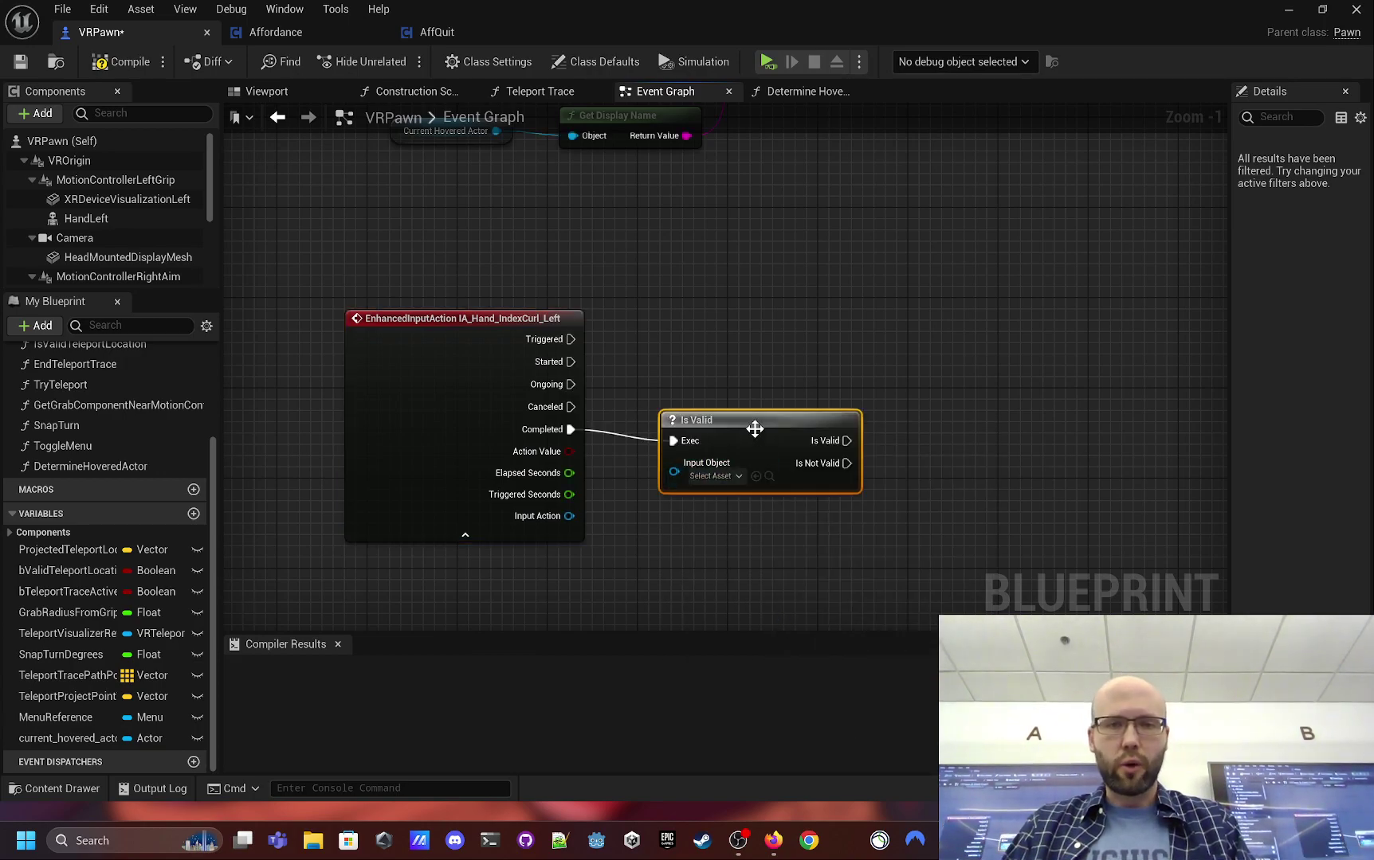
{"action": "left_click_drag", "start_coordinate": [754, 429], "coordinate": [831, 437]}
{"action": "scroll", "coordinate": [795, 536], "scroll_direction": "up", "scroll_amount": 1}
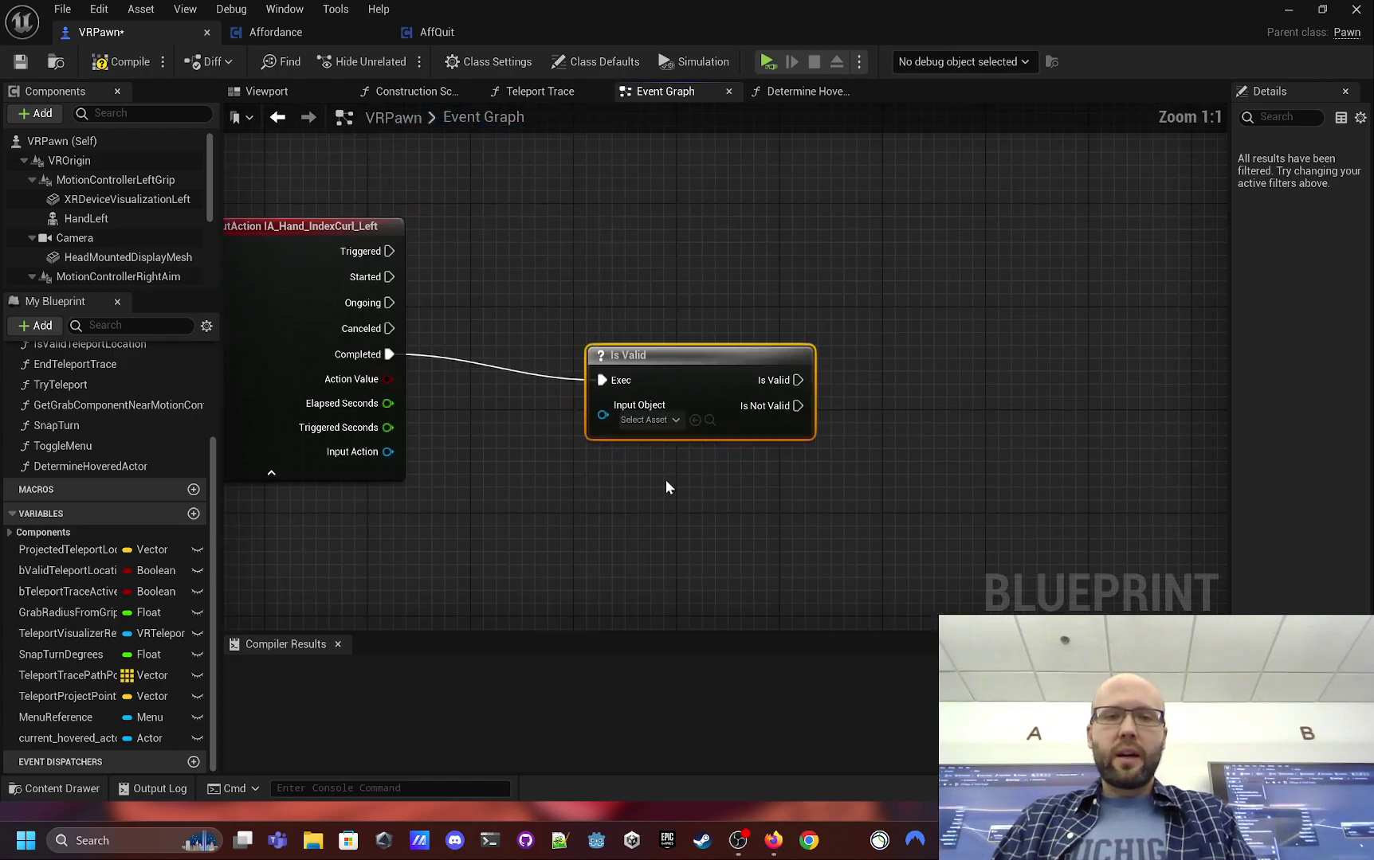
{"action": "left_click_drag", "start_coordinate": [705, 360], "coordinate": [880, 345]}
{"action": "right_click_drag", "start_coordinate": [881, 345], "coordinate": [786, 330]}
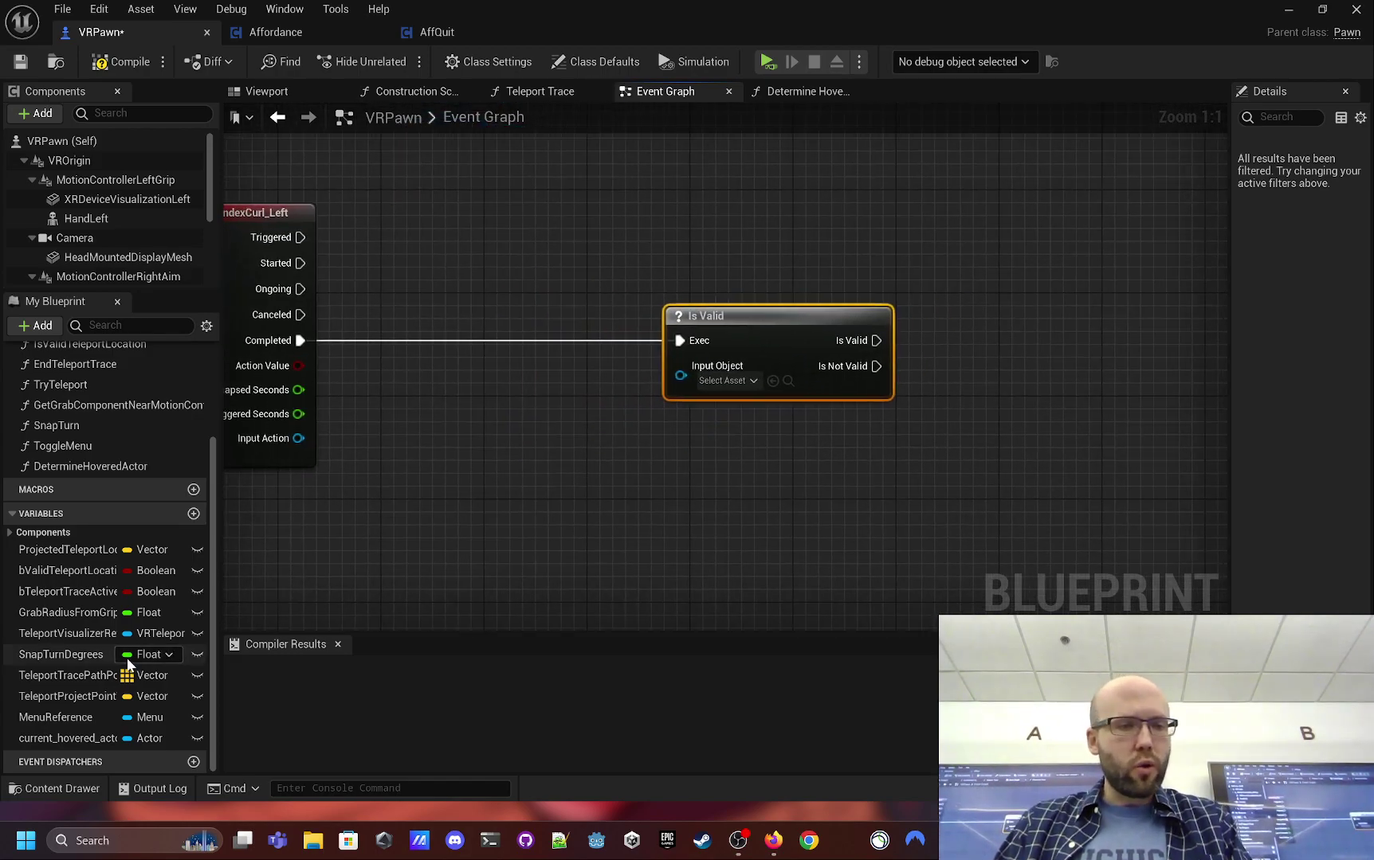
- Add a getter for current_hovered_actor, wire it into Is Valid's Input Object, and arrange it beside the node
{"action": "left_click_drag", "start_coordinate": [63, 737], "coordinate": [413, 489]}
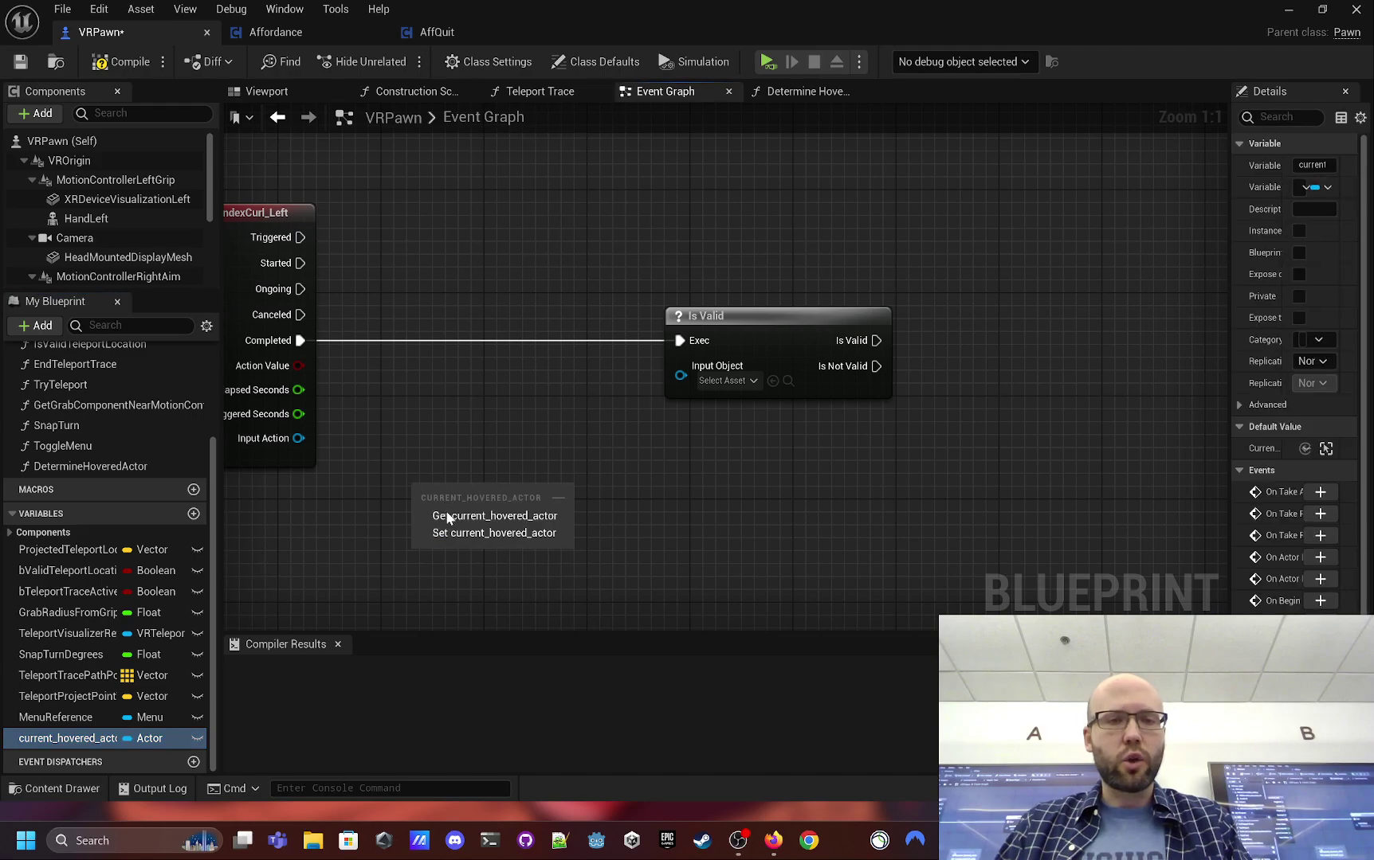
{"action": "left_click", "coordinate": [447, 516]}
{"action": "left_click_drag", "start_coordinate": [526, 488], "coordinate": [682, 373]}
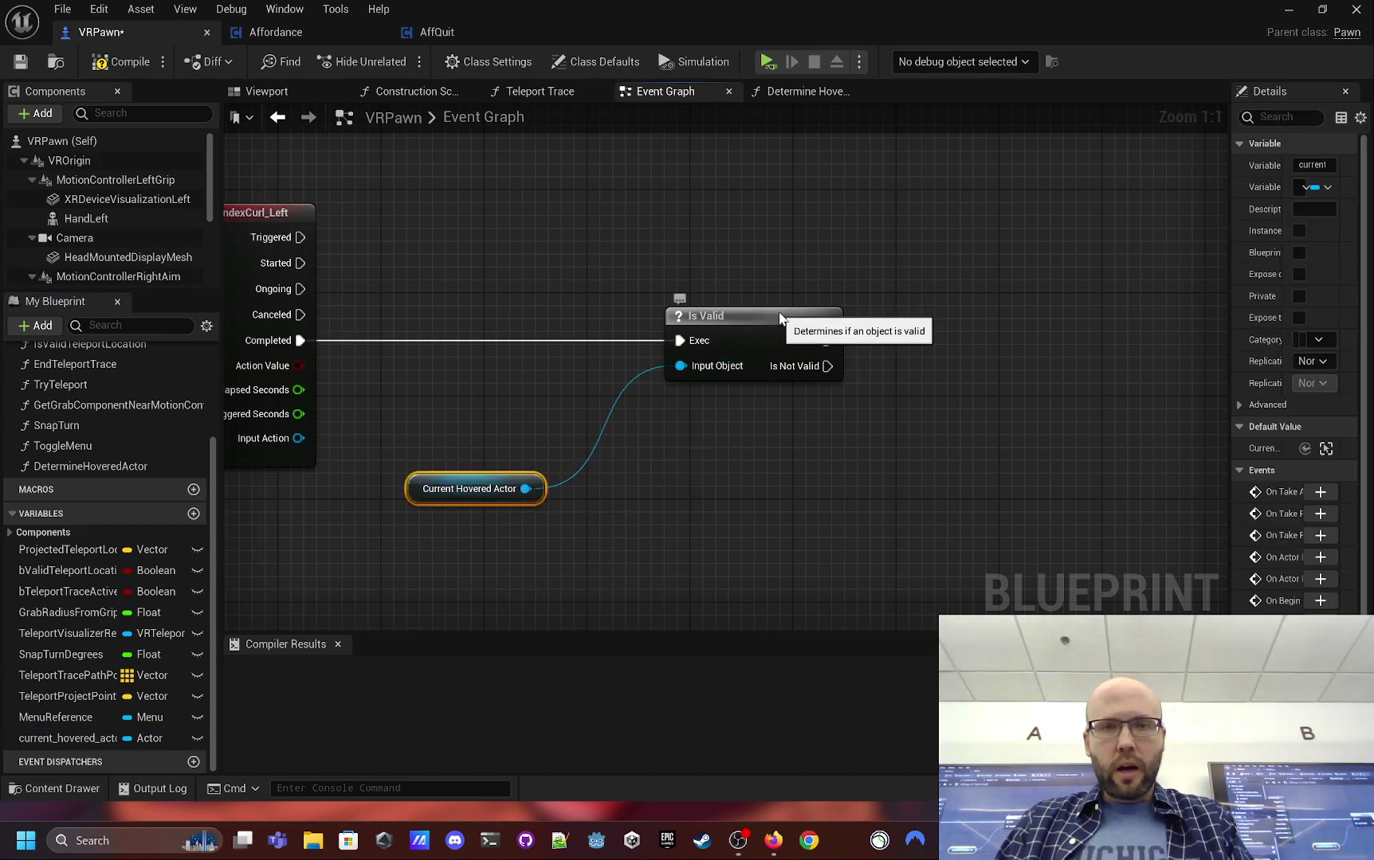
{"action": "left_click_drag", "start_coordinate": [779, 319], "coordinate": [792, 319]}
{"action": "right_click_drag", "start_coordinate": [733, 475], "coordinate": [707, 483]}
{"action": "left_click", "coordinate": [432, 502]}
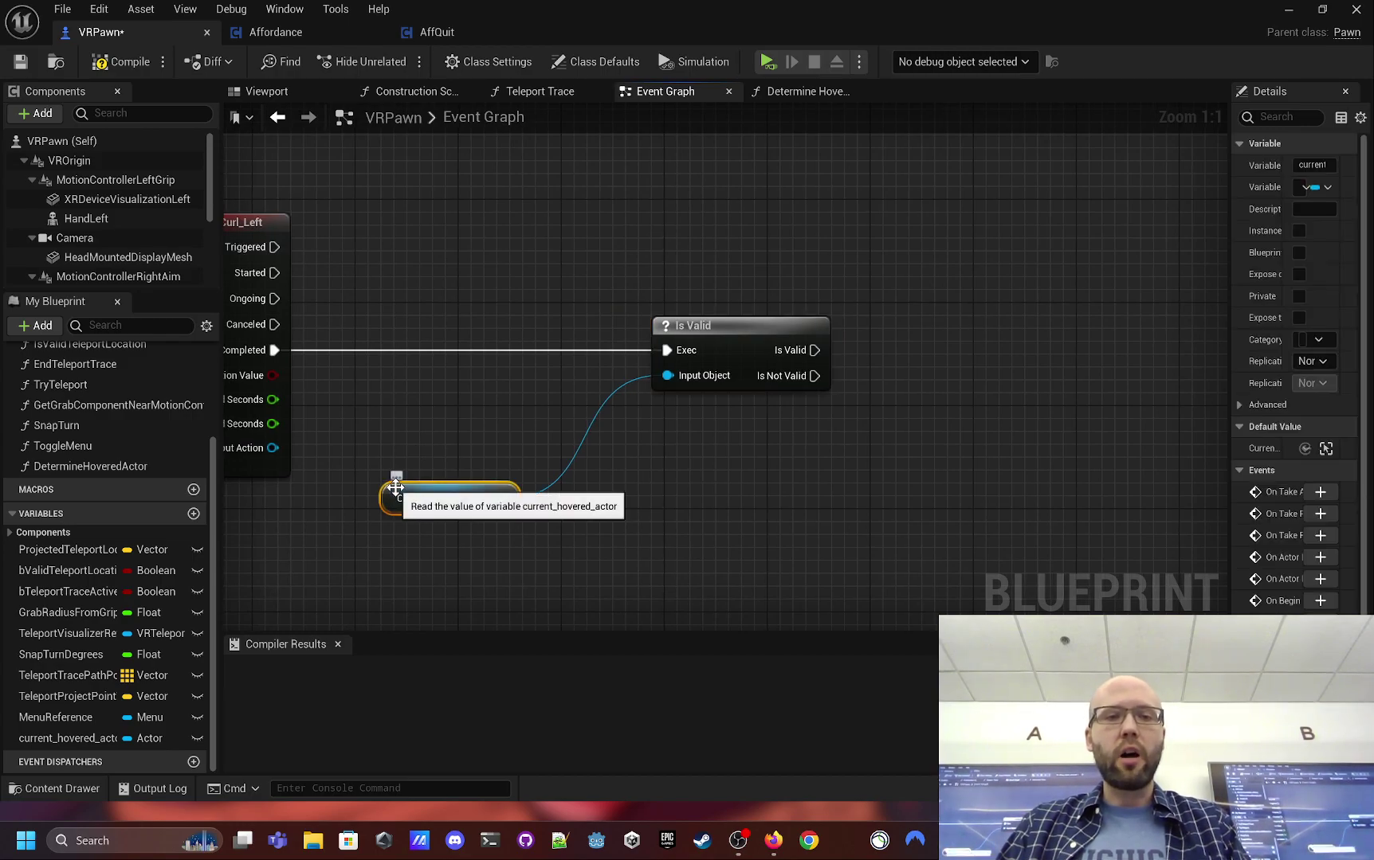
{"action": "left_click_drag", "start_coordinate": [396, 488], "coordinate": [428, 462]}
{"action": "right_click_drag", "start_coordinate": [696, 536], "coordinate": [671, 534]}
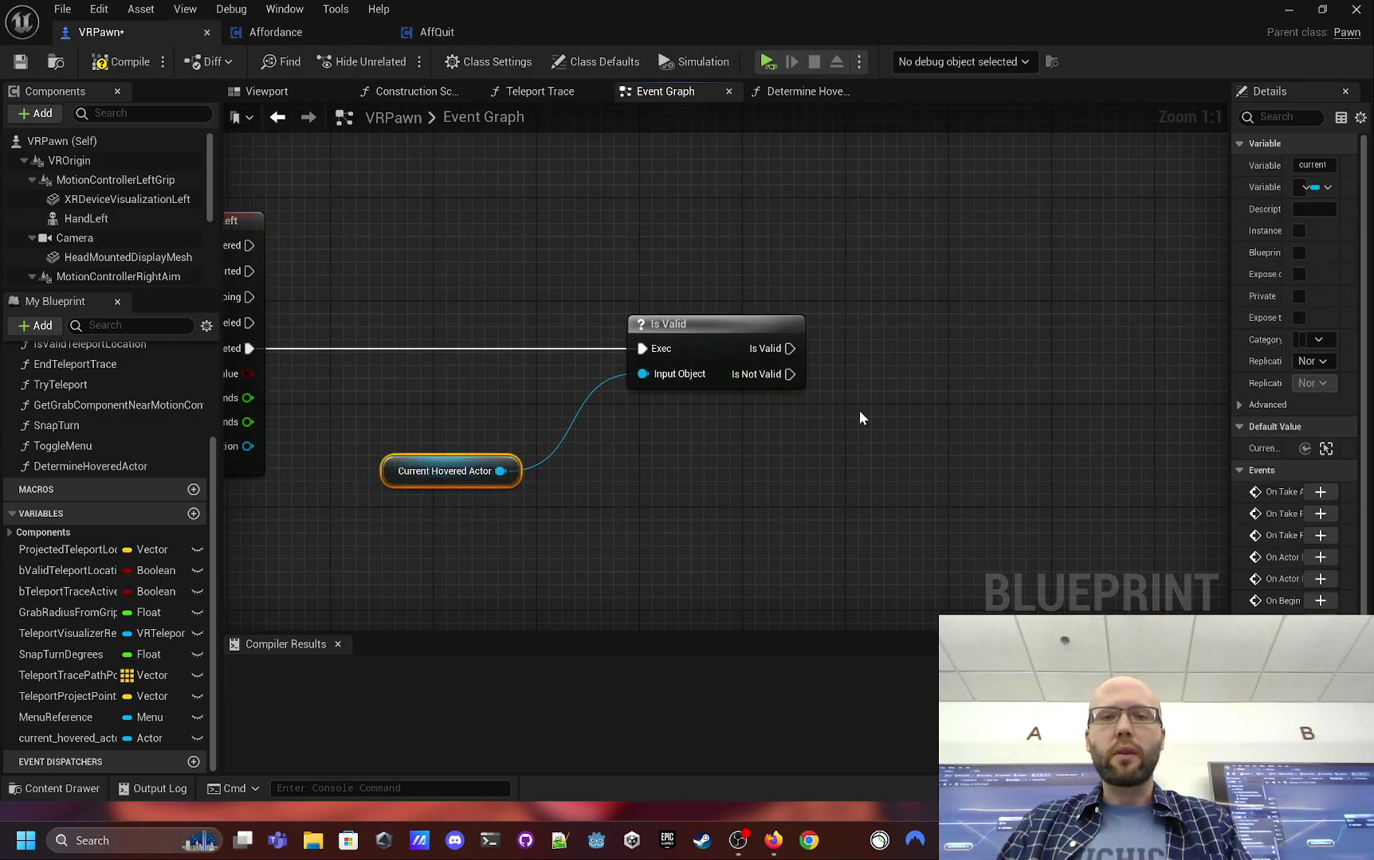
{"action": "right_click_drag", "start_coordinate": [865, 464], "coordinate": [787, 482]}
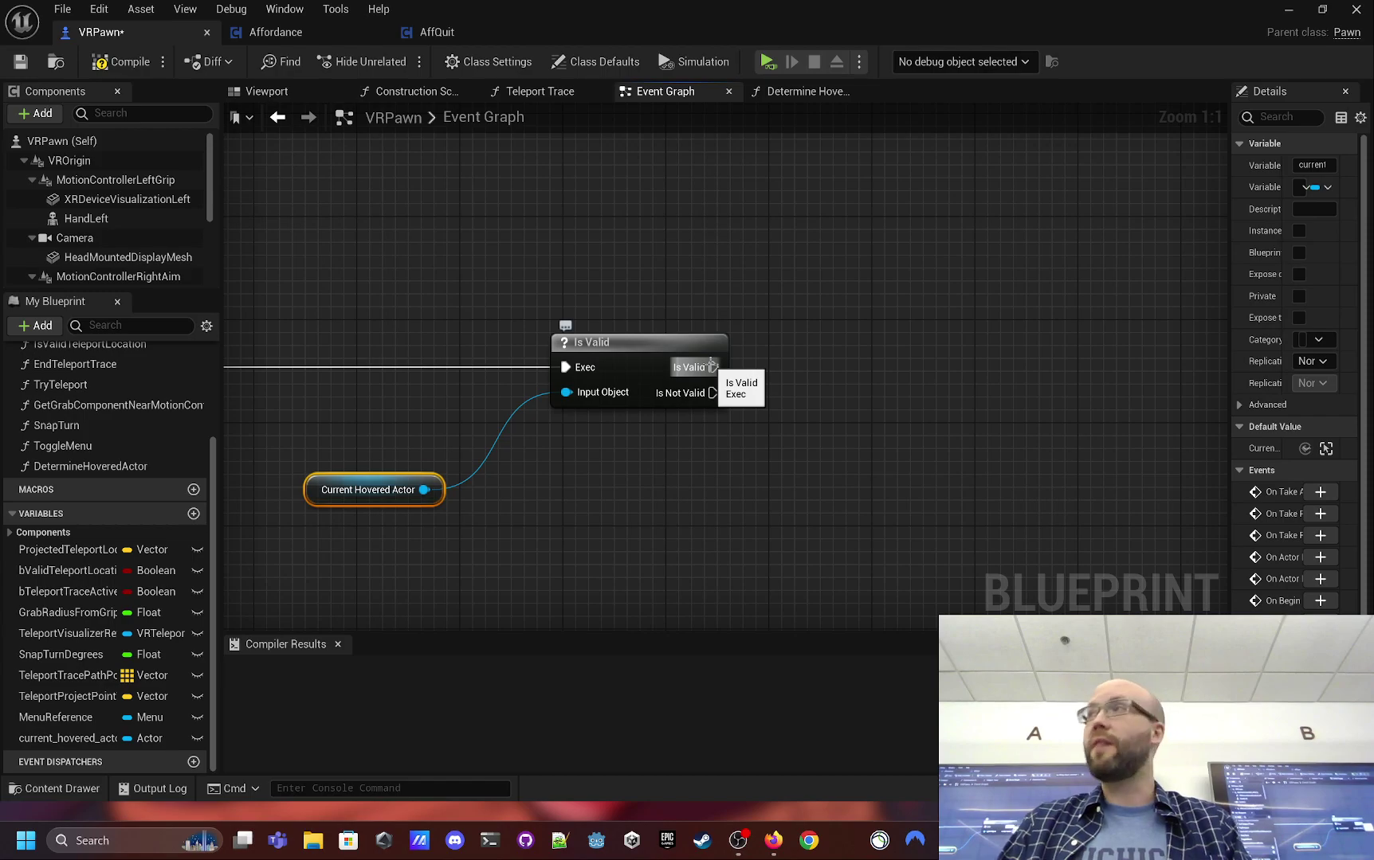
{"action": "right_click_drag", "start_coordinate": [908, 336], "coordinate": [875, 347]}
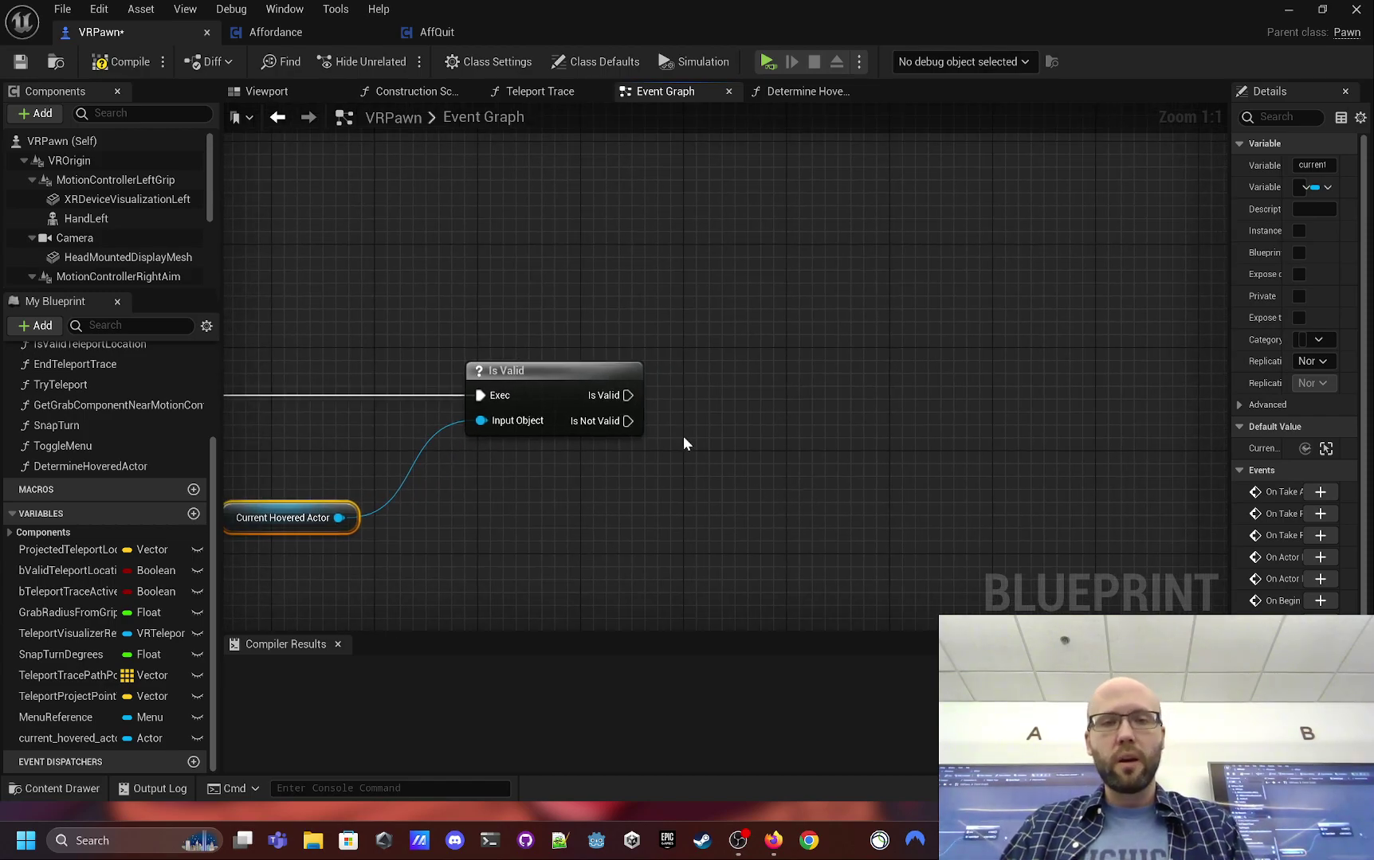
{"action": "right_click_drag", "start_coordinate": [683, 438], "coordinate": [793, 475]}
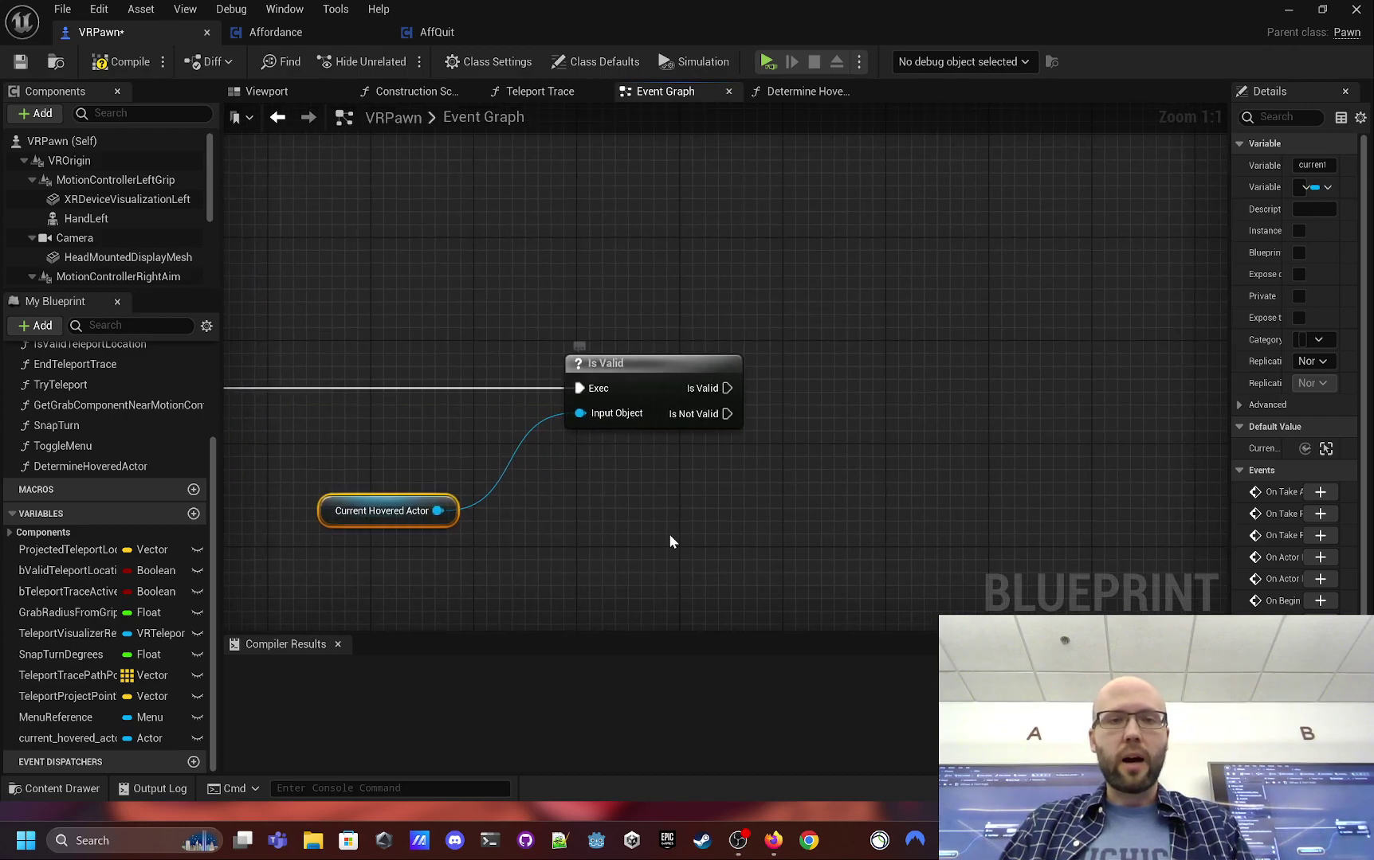
{"action": "left_click_drag", "start_coordinate": [668, 533], "coordinate": [411, 385]}
{"action": "left_click_drag", "start_coordinate": [726, 359], "coordinate": [823, 378]}
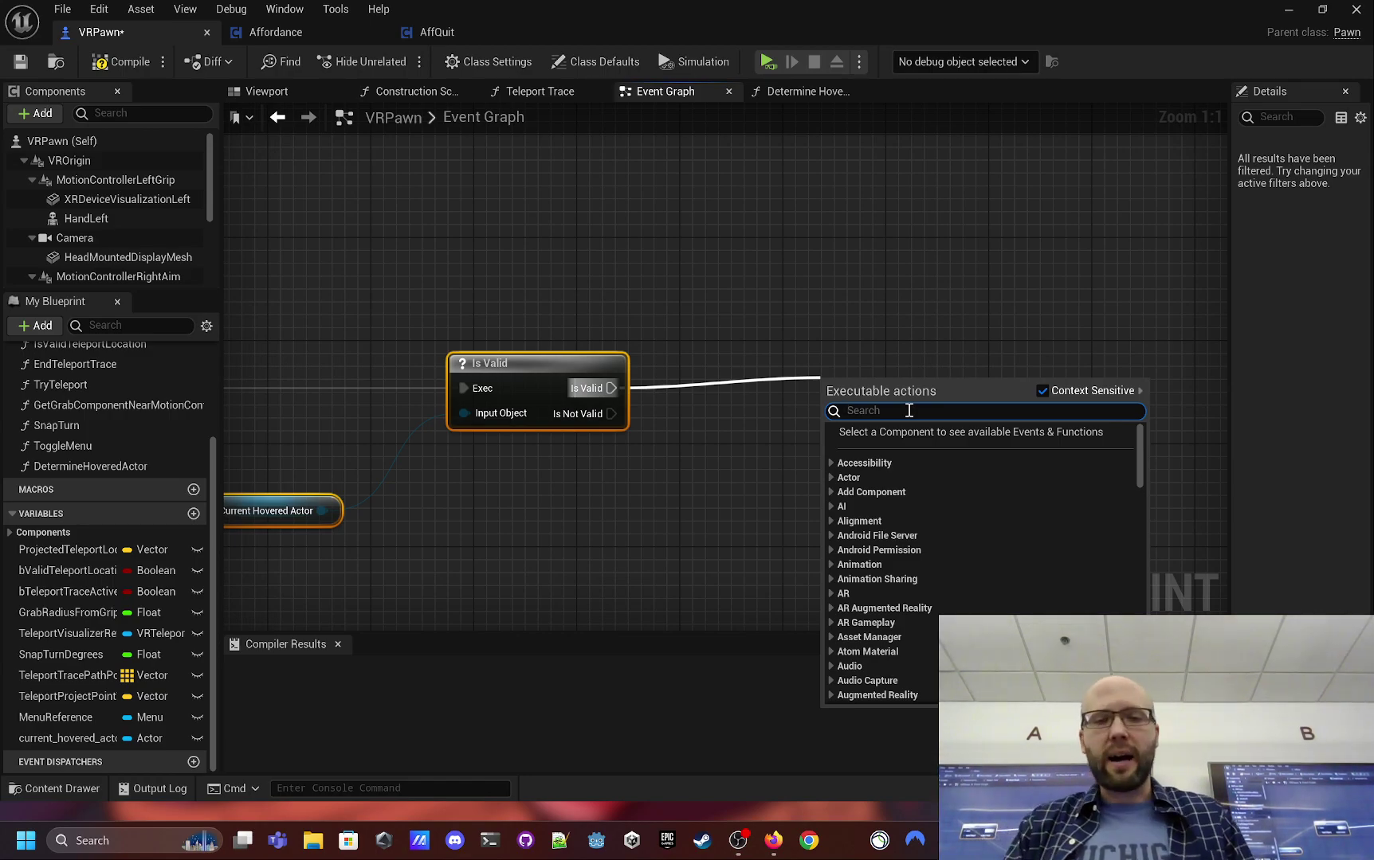
{"action": "left_click", "coordinate": [301, 35]}
{"action": "left_click", "coordinate": [123, 30]}
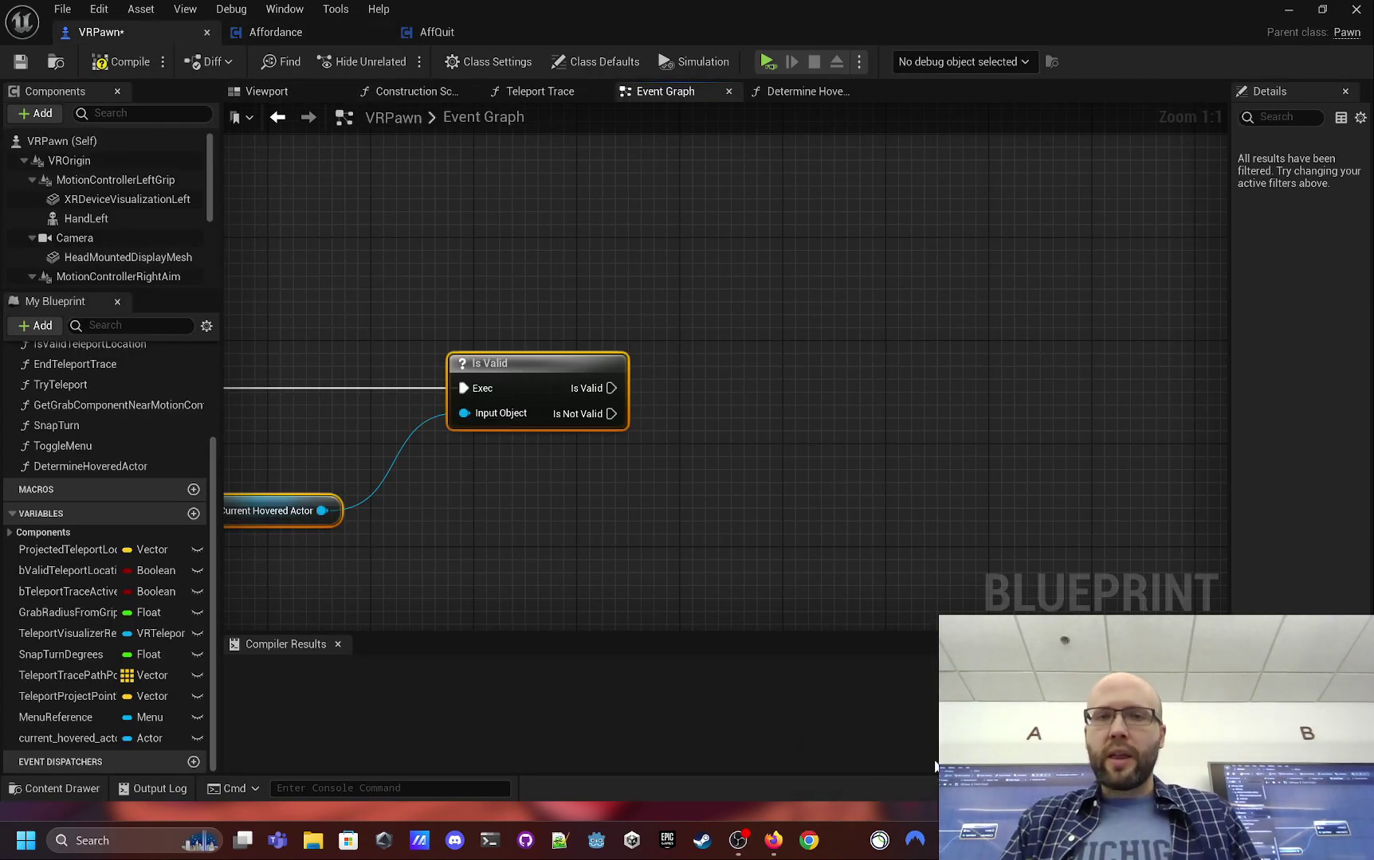
- Switch to the level editor and look at the ExitDoor actor in the viewport
{"action": "left_click", "coordinate": [1283, 9]}
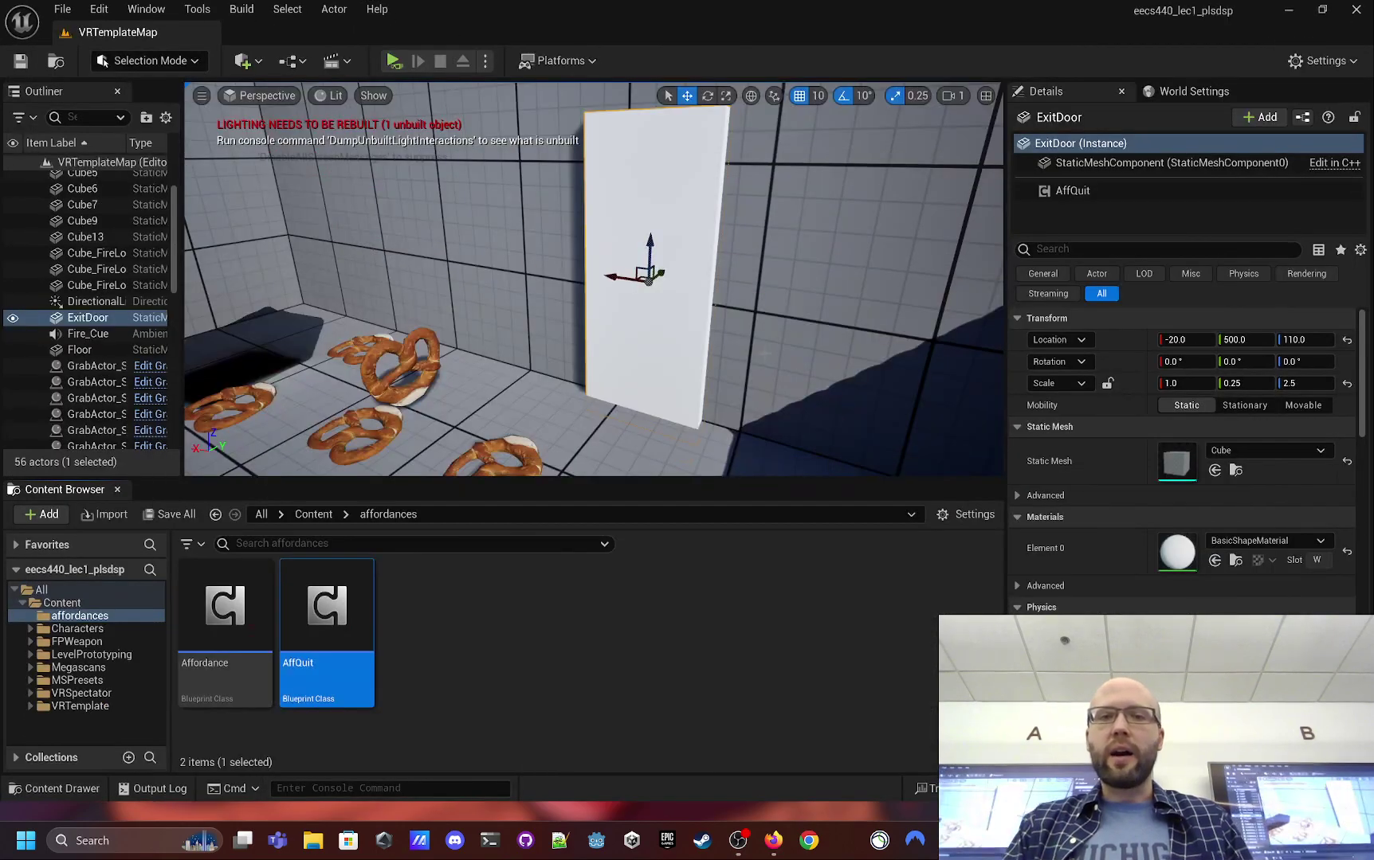
{"action": "left_click", "coordinate": [683, 260]}
{"action": "left_click", "coordinate": [664, 247]}
{"action": "right_click_drag", "start_coordinate": [743, 251], "coordinate": [744, 251]}
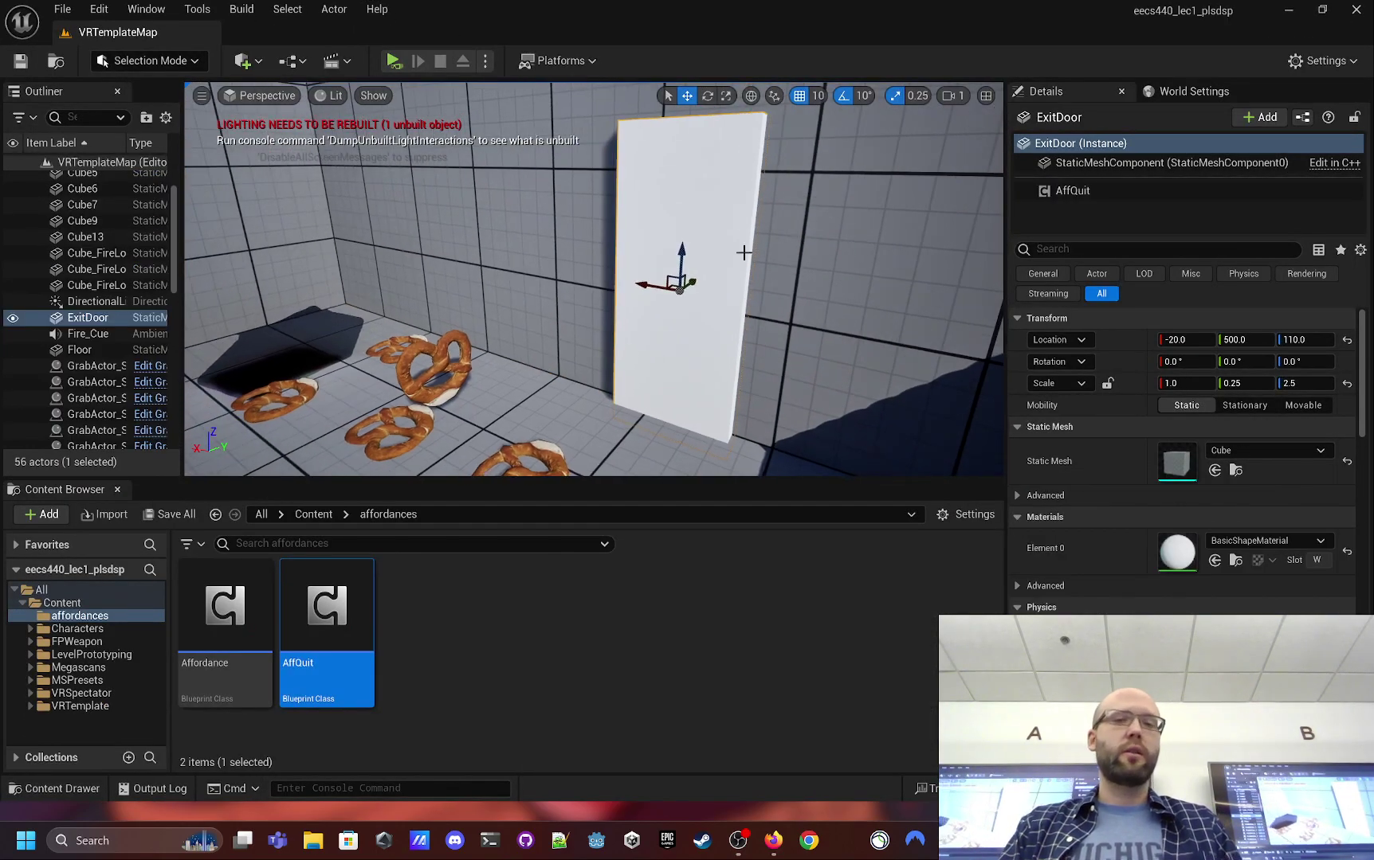
- Return to the VRPawn event graph and shift the Is Valid and Current Hovered Actor nodes away from the input event
{"action": "mouse_move", "coordinate": [879, 840]}
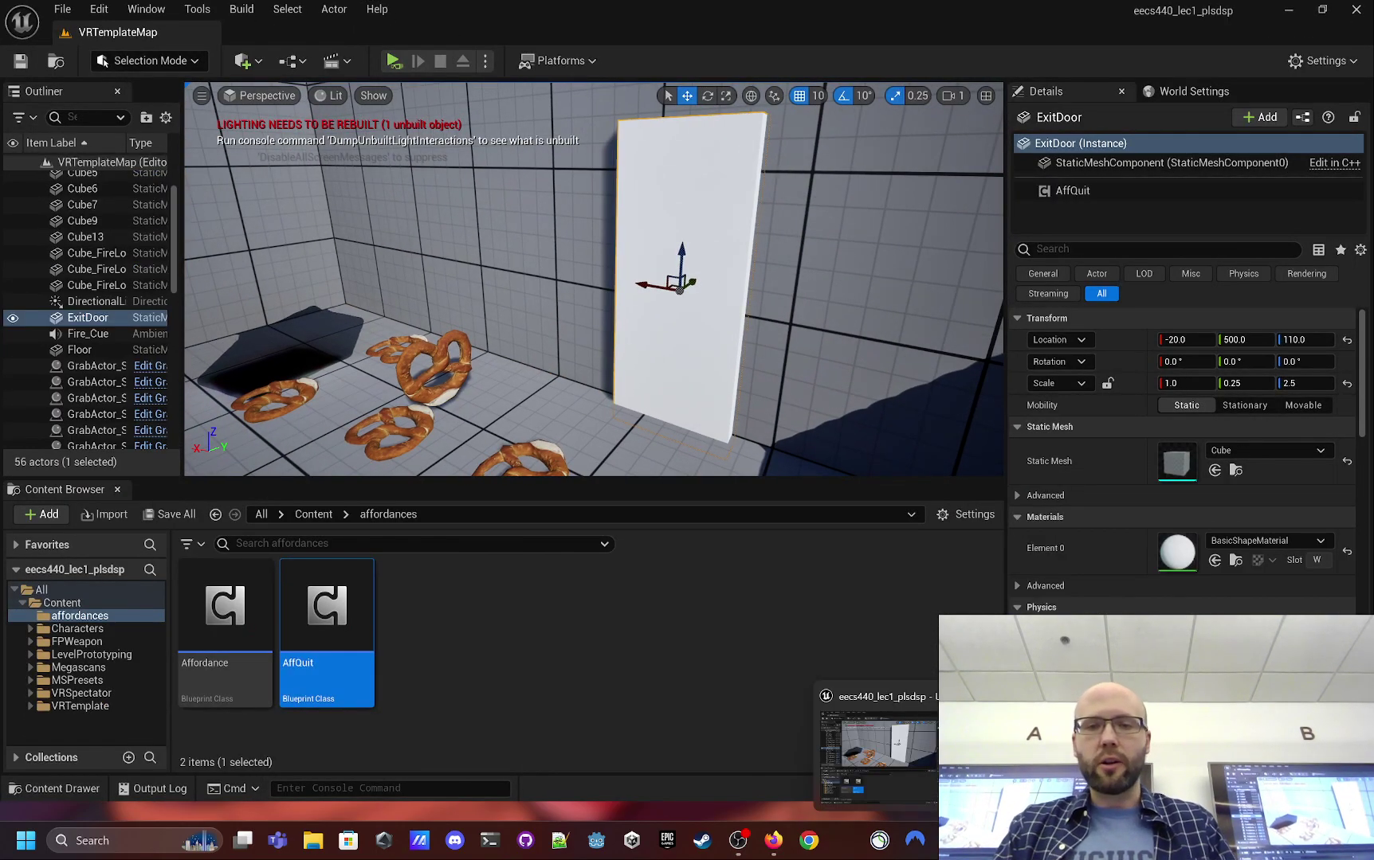
{"action": "left_click", "coordinate": [996, 749]}
{"action": "right_click_drag", "start_coordinate": [470, 544], "coordinate": [624, 505]}
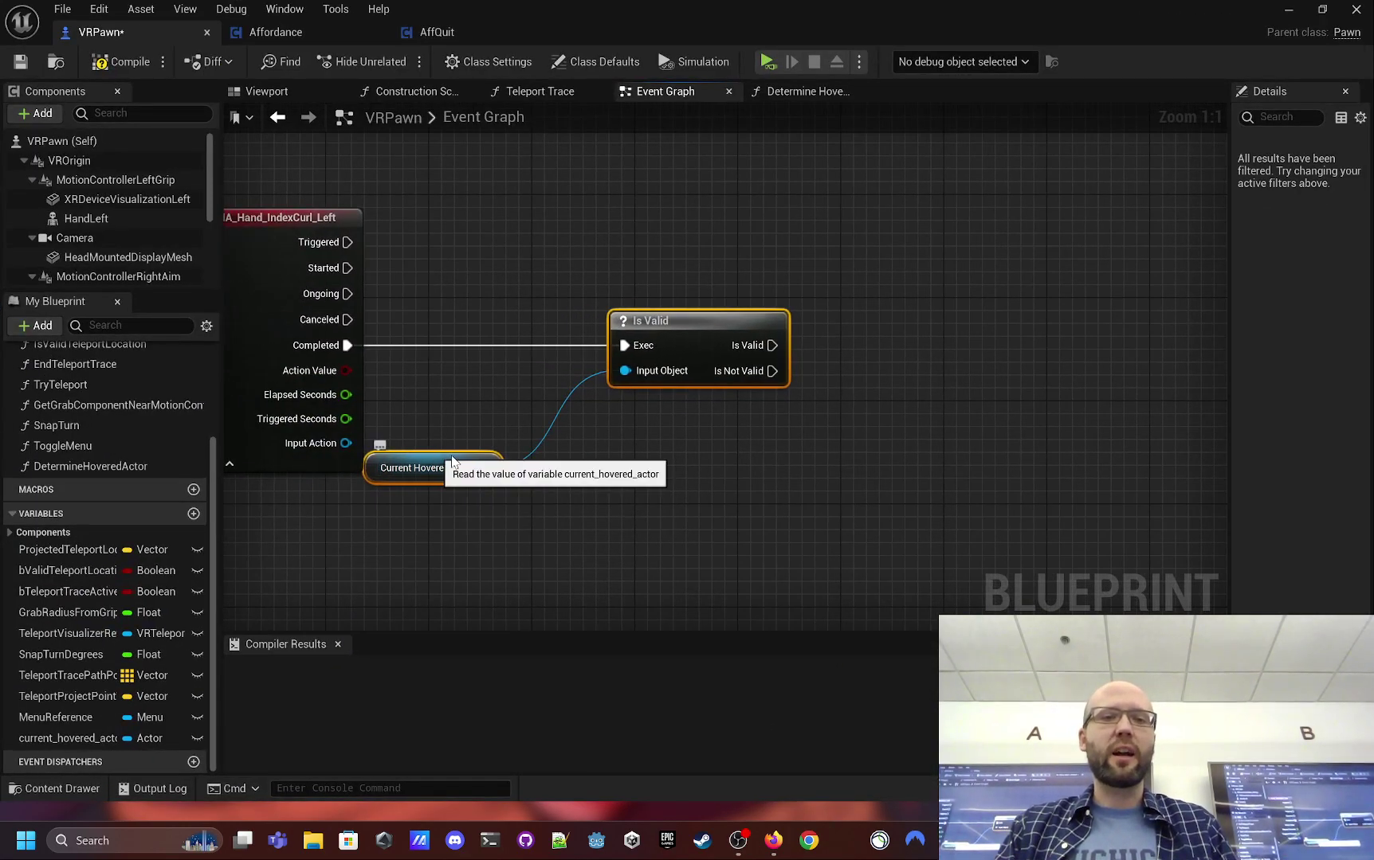
{"action": "left_click_drag", "start_coordinate": [432, 456], "coordinate": [470, 455]}
{"action": "left_click_drag", "start_coordinate": [548, 555], "coordinate": [469, 456]}
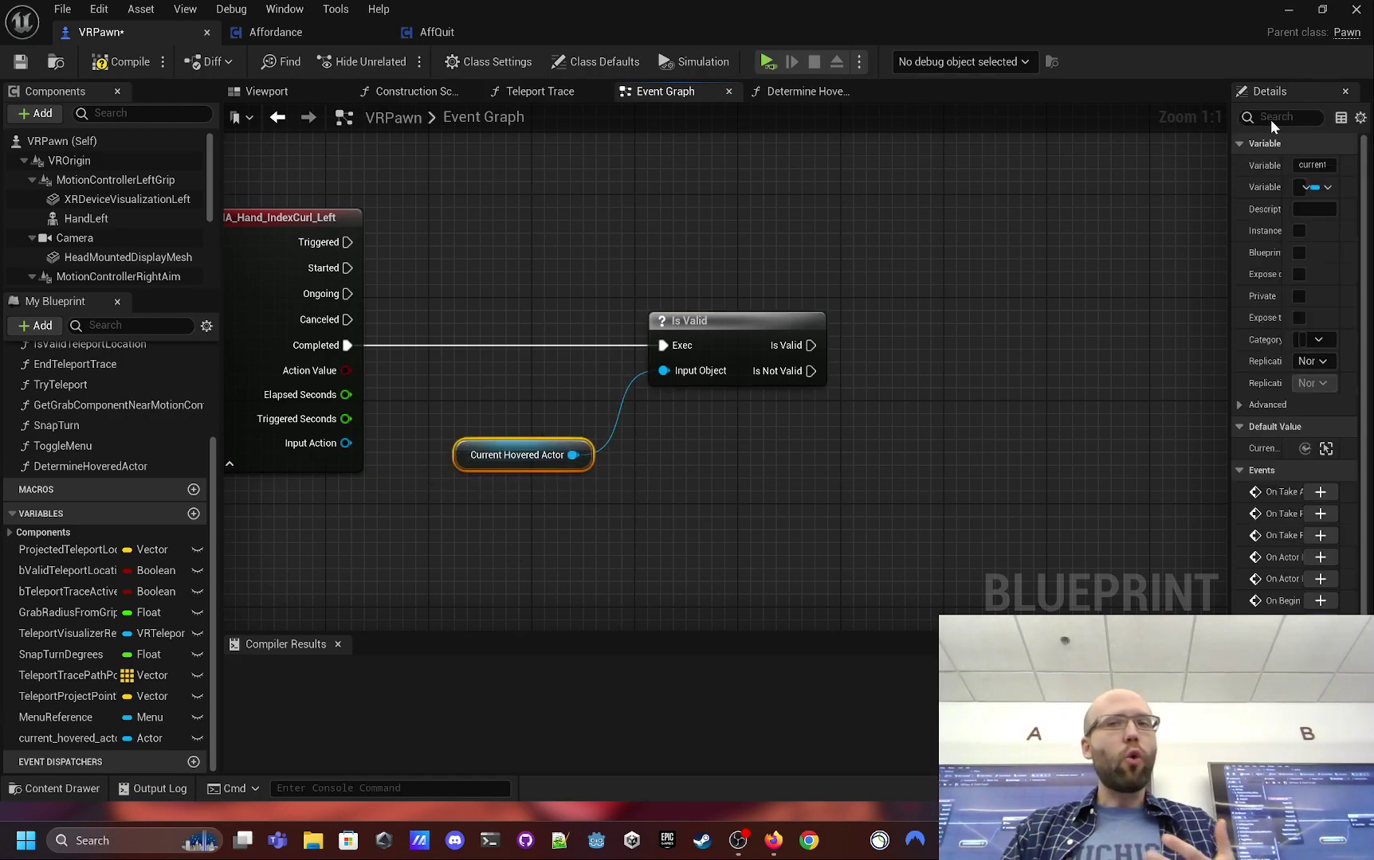
- Inspect the AffQuit component attached to the ExitDoor in the level editor, and return to the VRPawn event graph
{"action": "left_click", "coordinate": [1291, 8]}
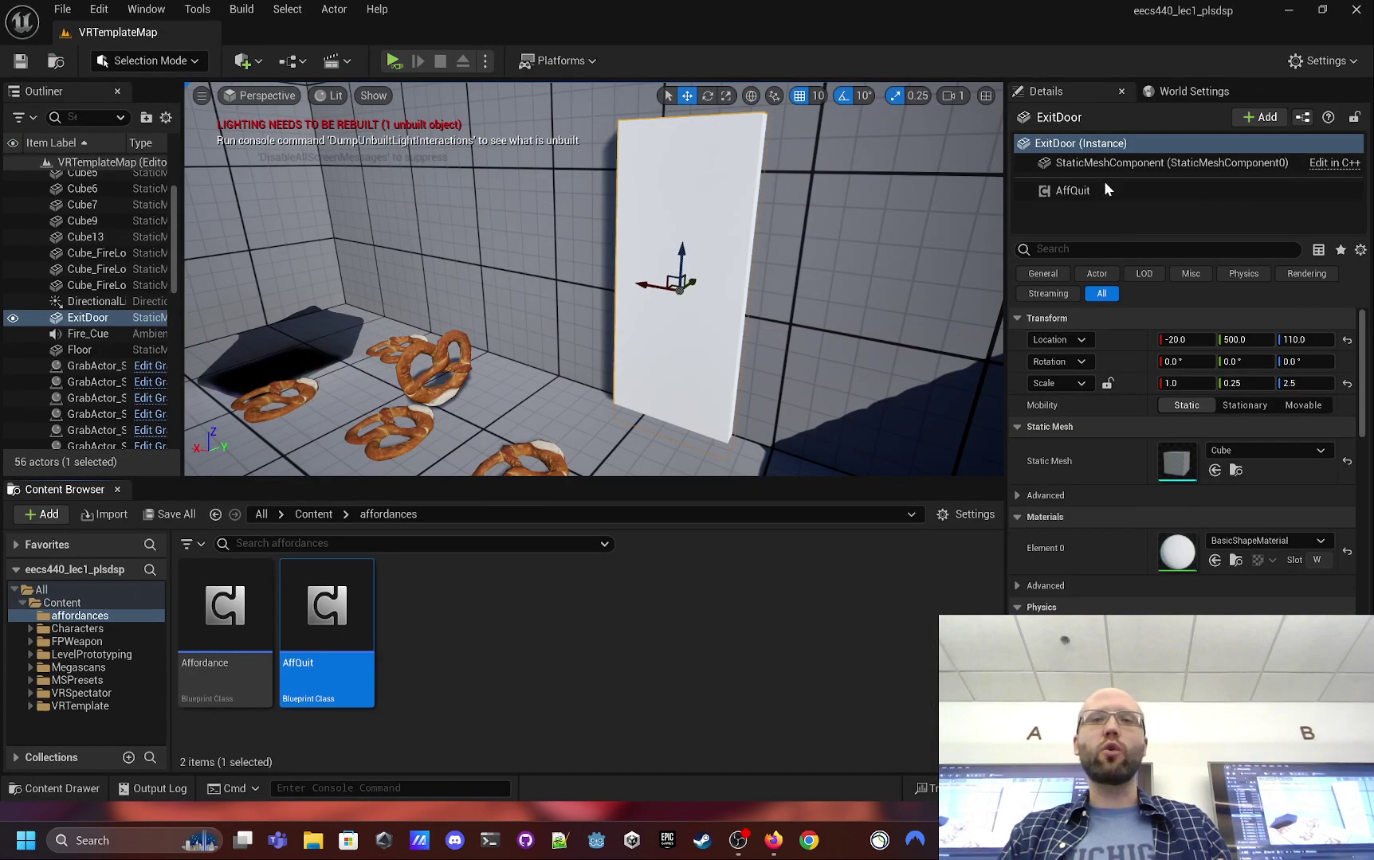
{"action": "left_click", "coordinate": [1065, 196]}
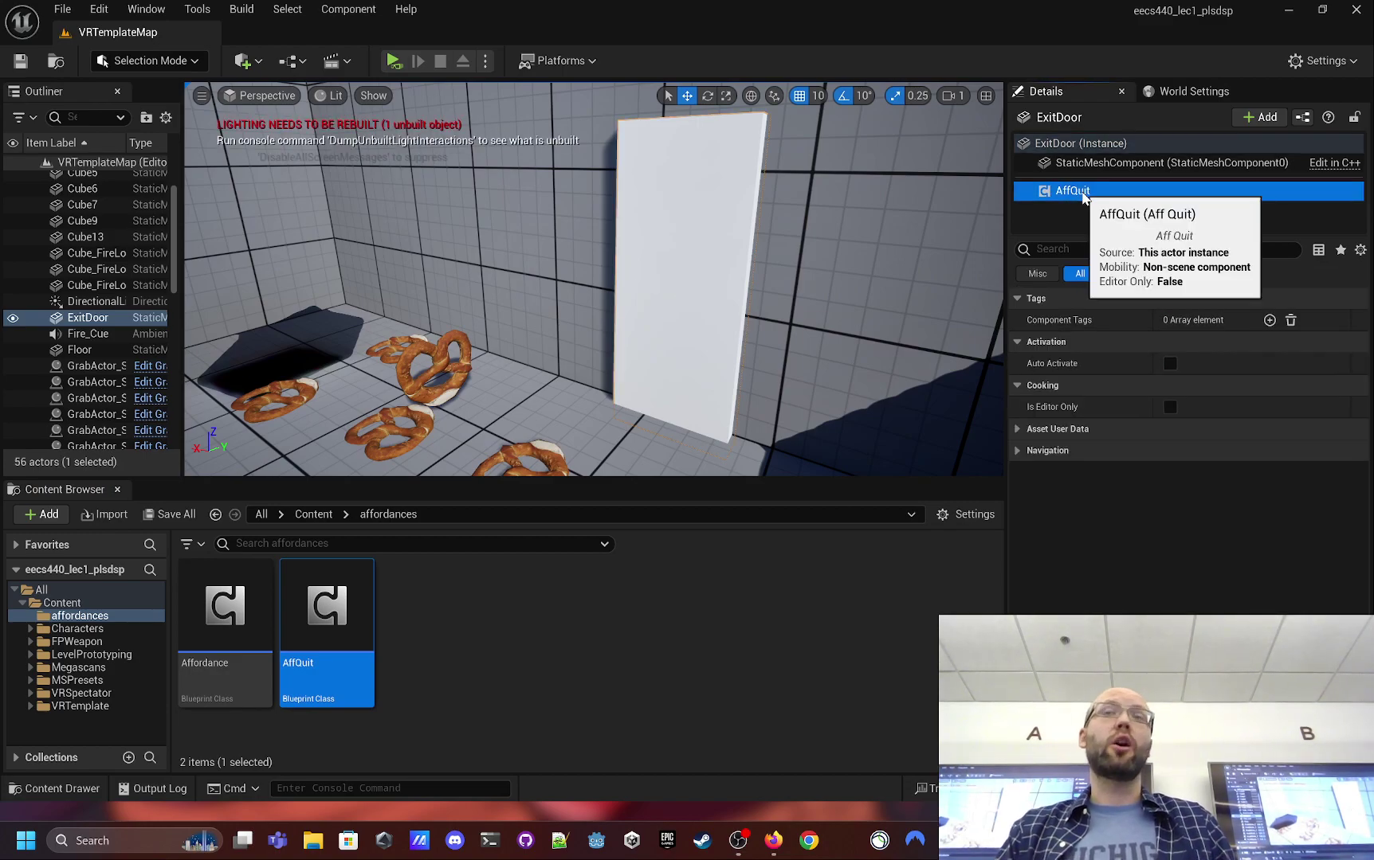
{"action": "mouse_move", "coordinate": [879, 841]}
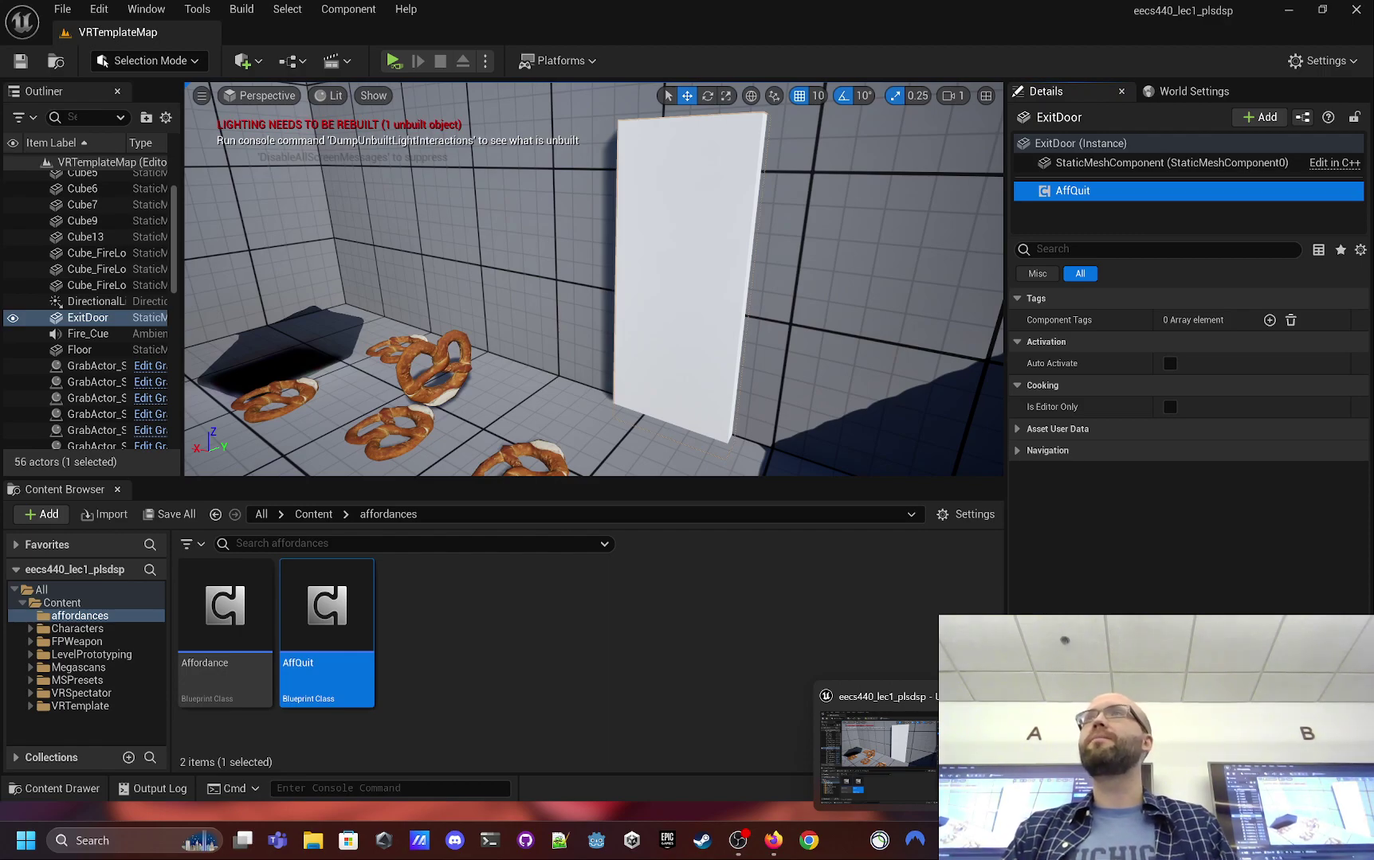
{"action": "left_click", "coordinate": [1004, 749]}
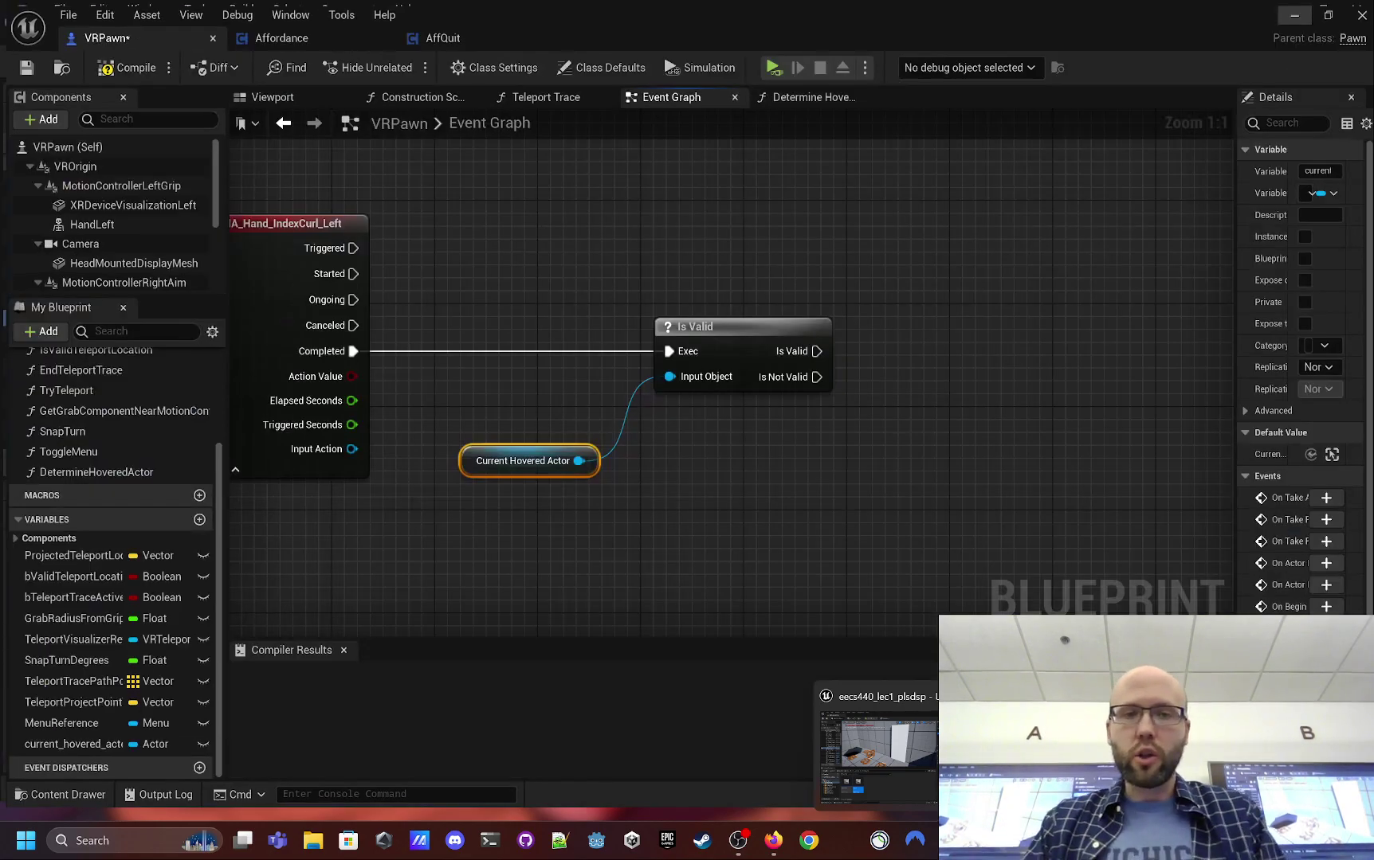
{"action": "right_click_drag", "start_coordinate": [875, 469], "coordinate": [668, 467]}
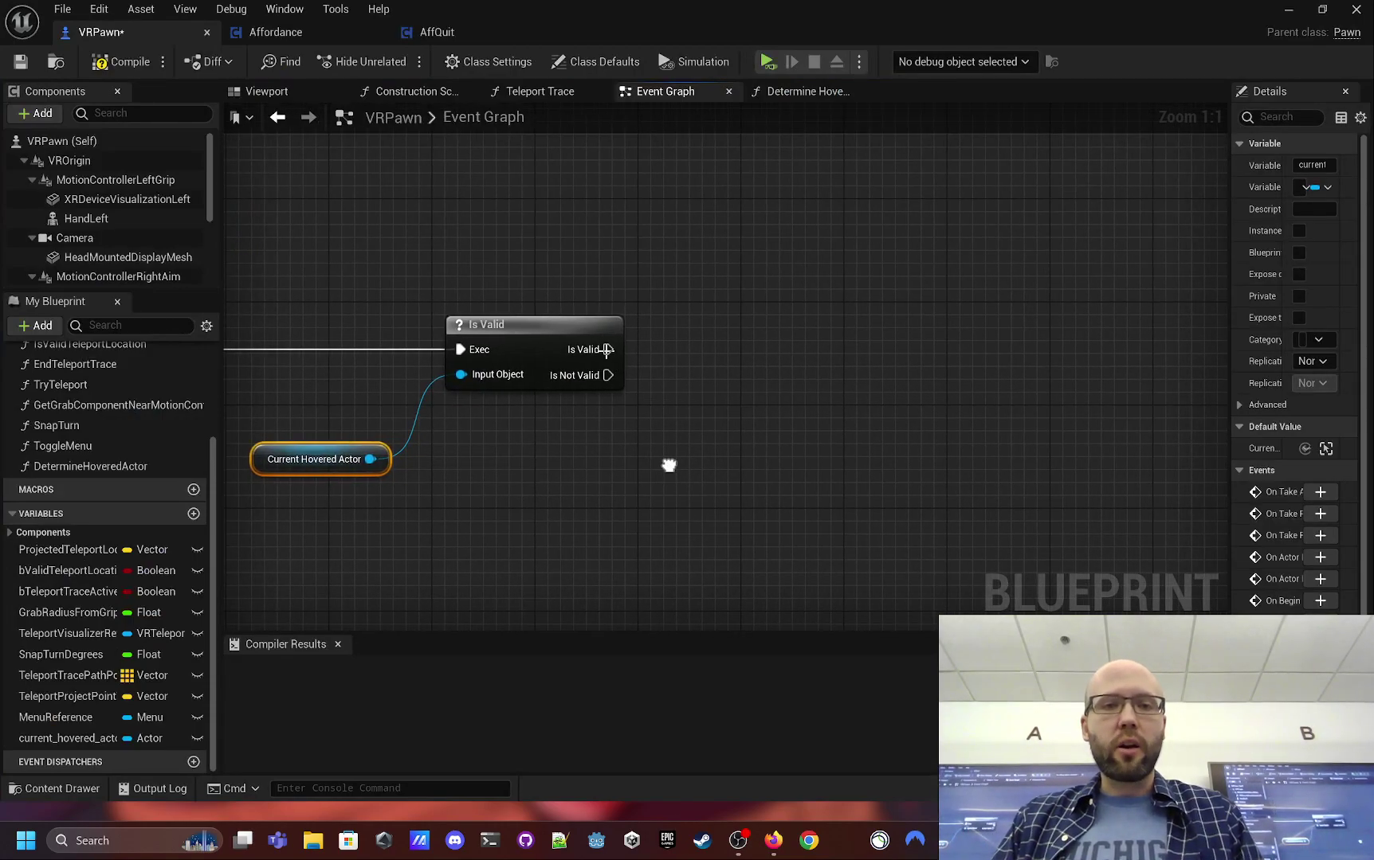
{"action": "left_click_drag", "start_coordinate": [607, 350], "coordinate": [777, 339]}
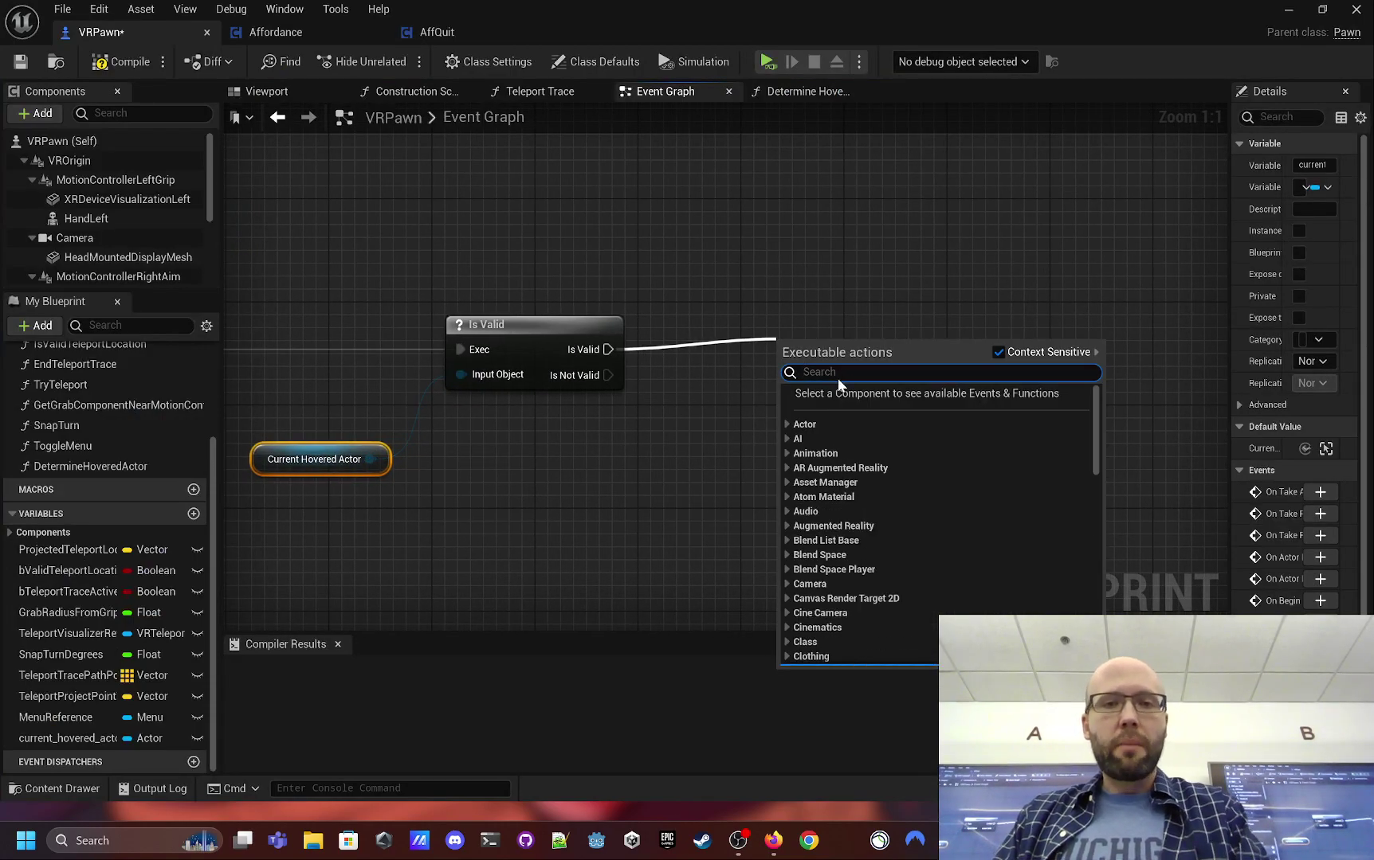
{"action": "left_click", "coordinate": [532, 464]}
{"action": "left_click_drag", "start_coordinate": [370, 460], "coordinate": [823, 372]}
{"action": "left_click", "coordinate": [599, 411]}
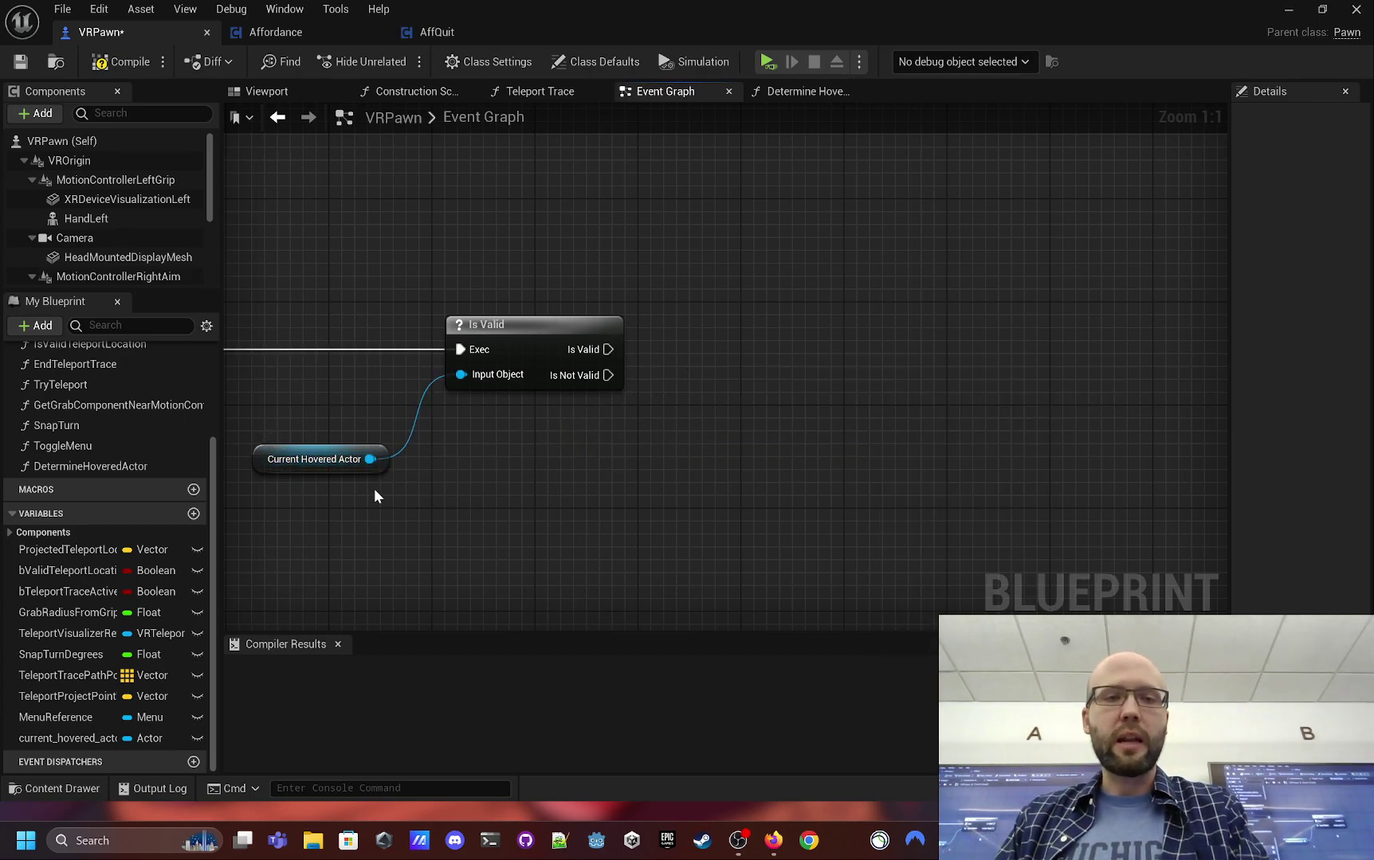
- Add a Get Components By Class node with Current Hovered Actor as its Target and position it beyond the Is Valid node
{"action": "left_click_drag", "start_coordinate": [371, 459], "coordinate": [744, 428]}
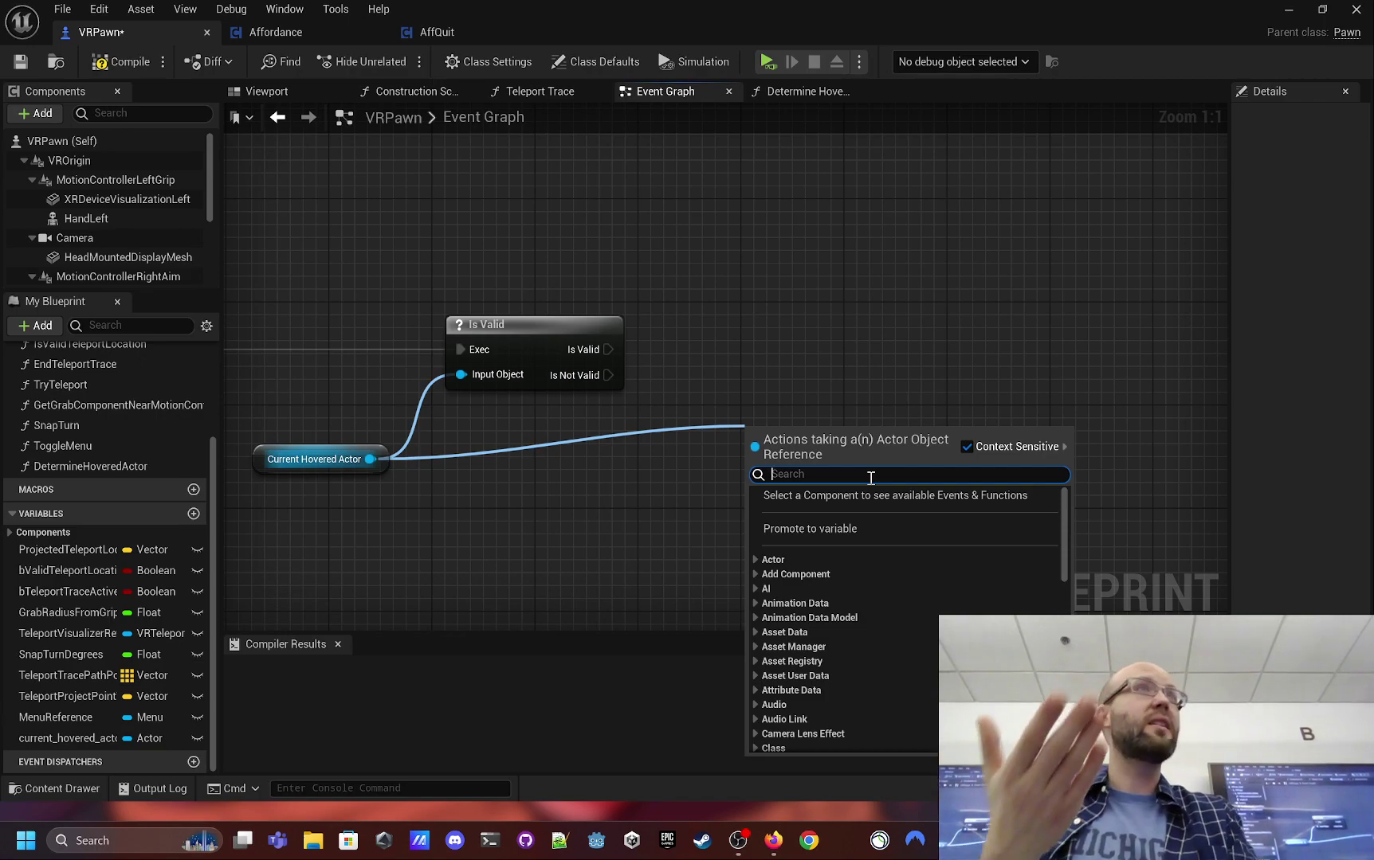
{"action": "type", "text": "getcompo"}
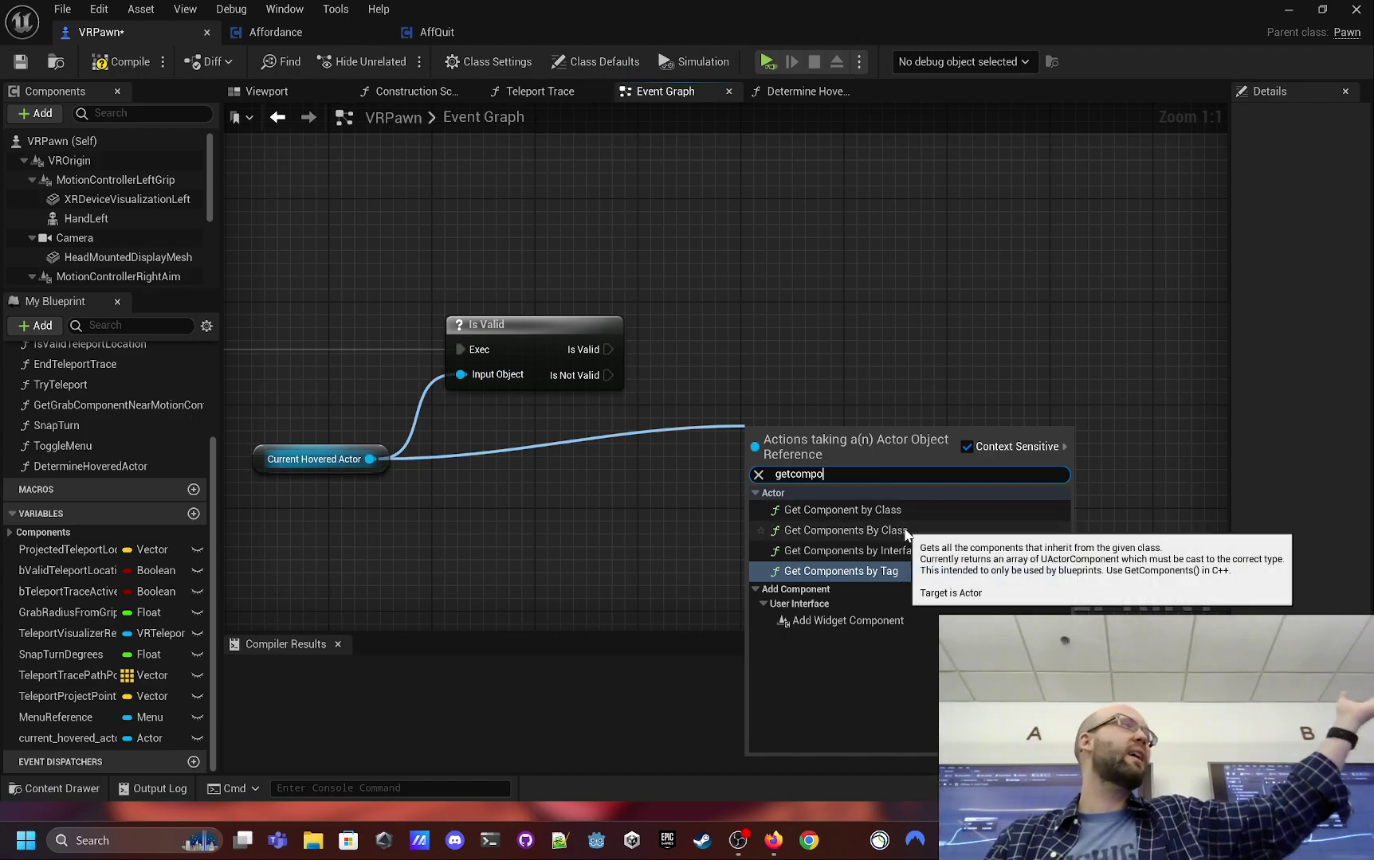
{"action": "left_click", "coordinate": [905, 531]}
{"action": "left_click_drag", "start_coordinate": [862, 436], "coordinate": [862, 387]}
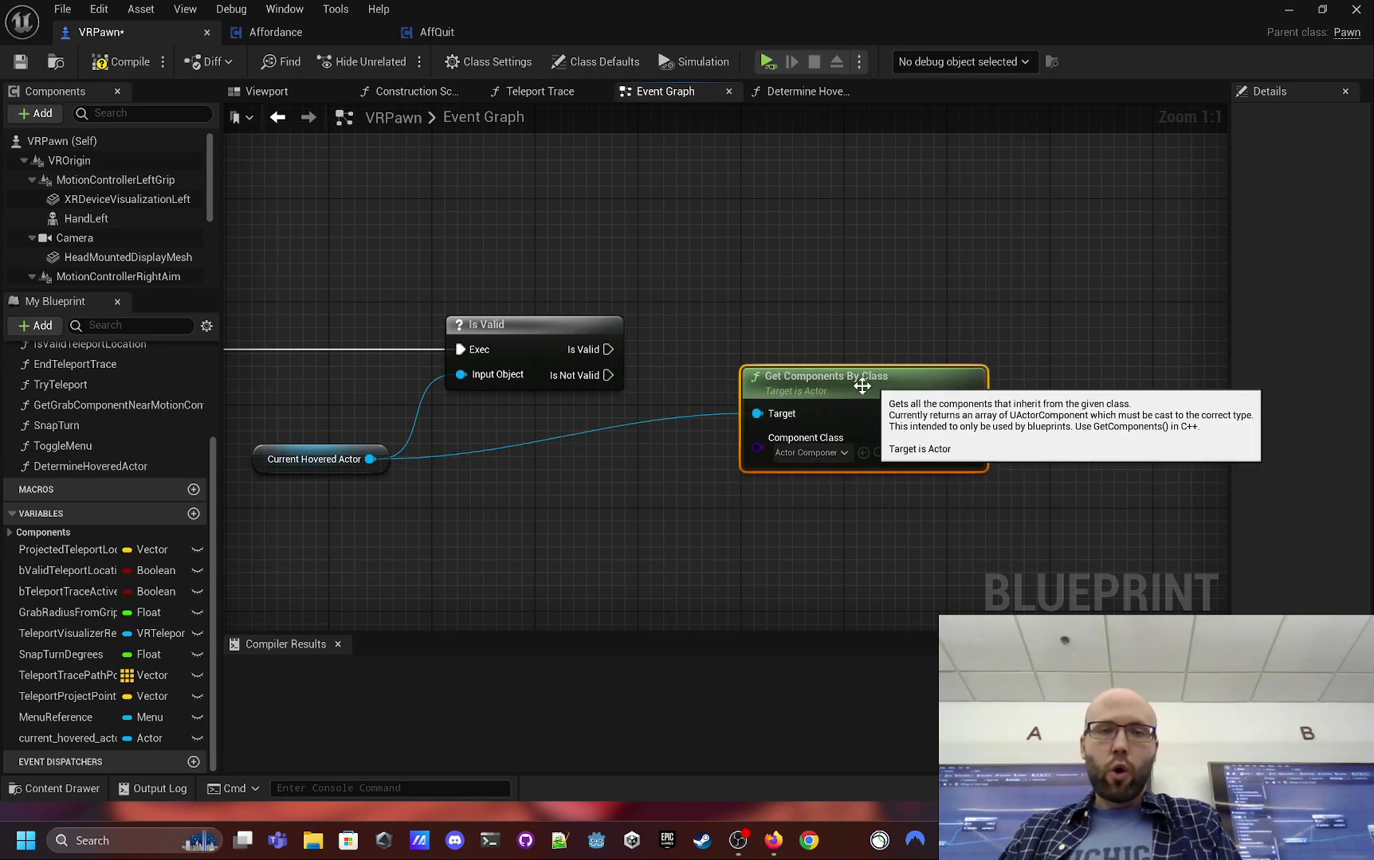
{"action": "left_click", "coordinate": [590, 431]}
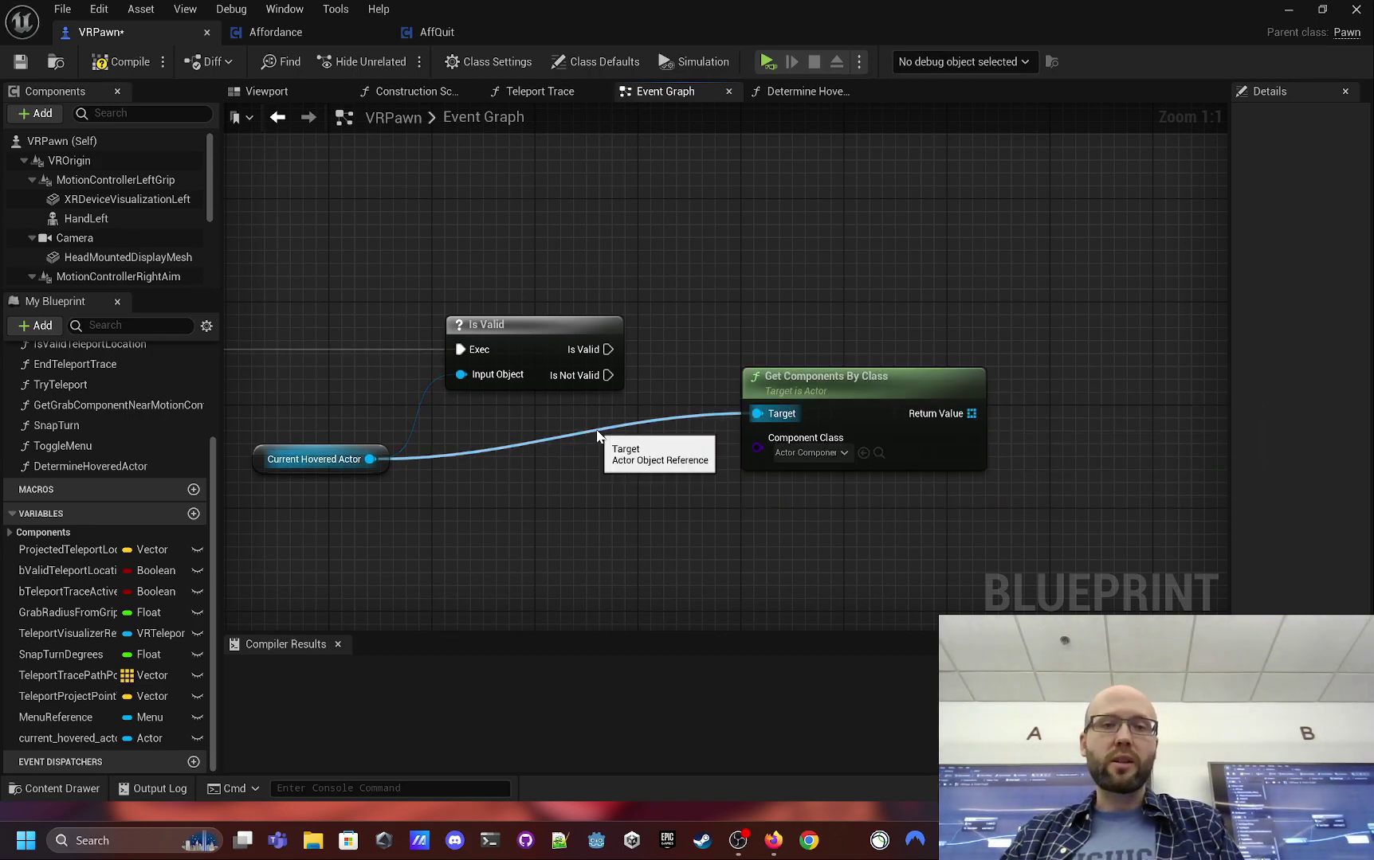
- Add a reroute node on the wire from Current Hovered Actor to Get Components By Class, and reposition both nodes
{"action": "double_click", "coordinate": [596, 434]}
{"action": "left_click_drag", "start_coordinate": [602, 429], "coordinate": [604, 452]}
{"action": "left_click", "coordinate": [831, 382]}
{"action": "left_click_drag", "start_coordinate": [830, 382], "coordinate": [830, 330]}
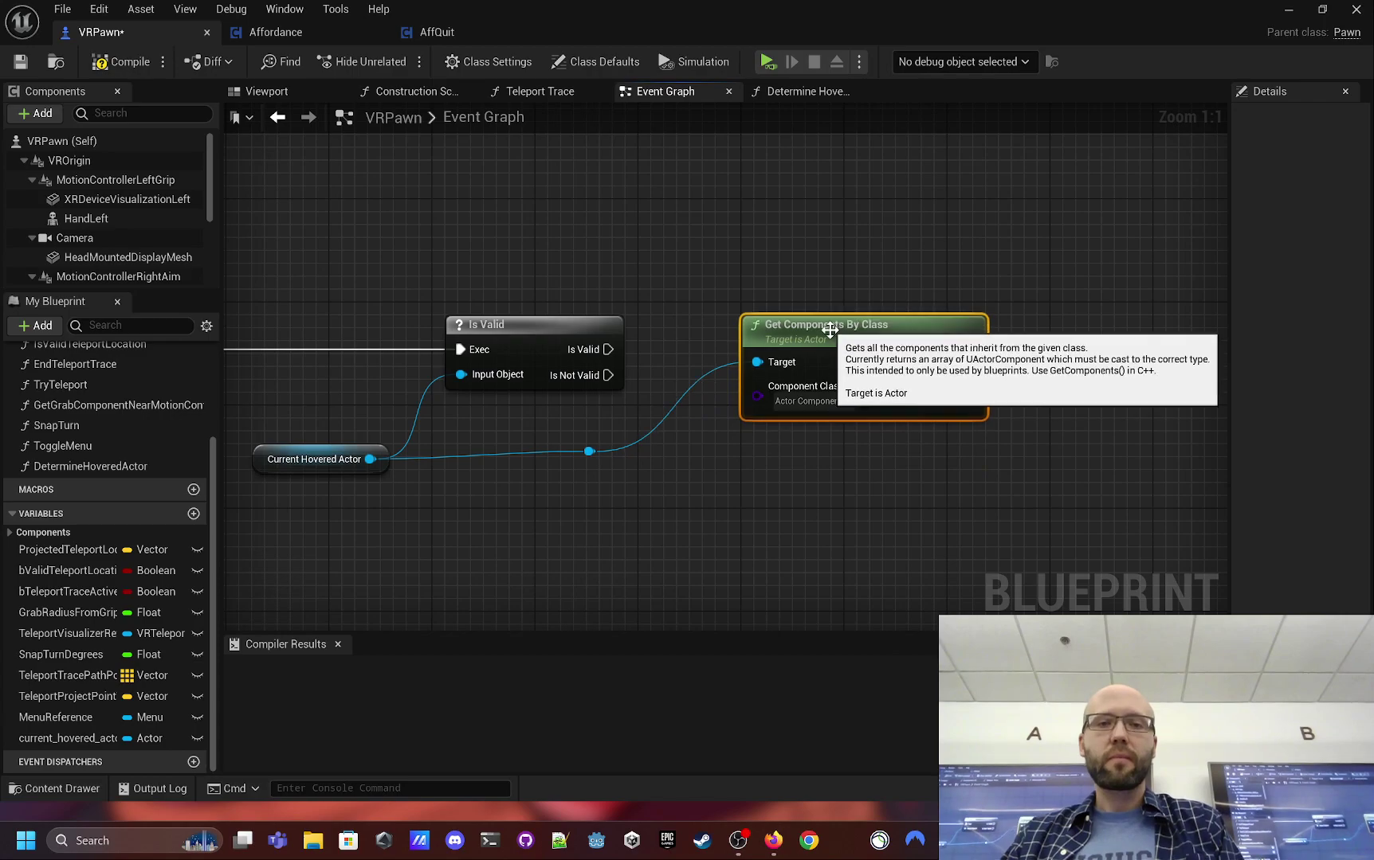
- Set the Component Class of Get Components By Class to Affordance and adjust the node's placement
{"action": "left_click", "coordinate": [820, 402]}
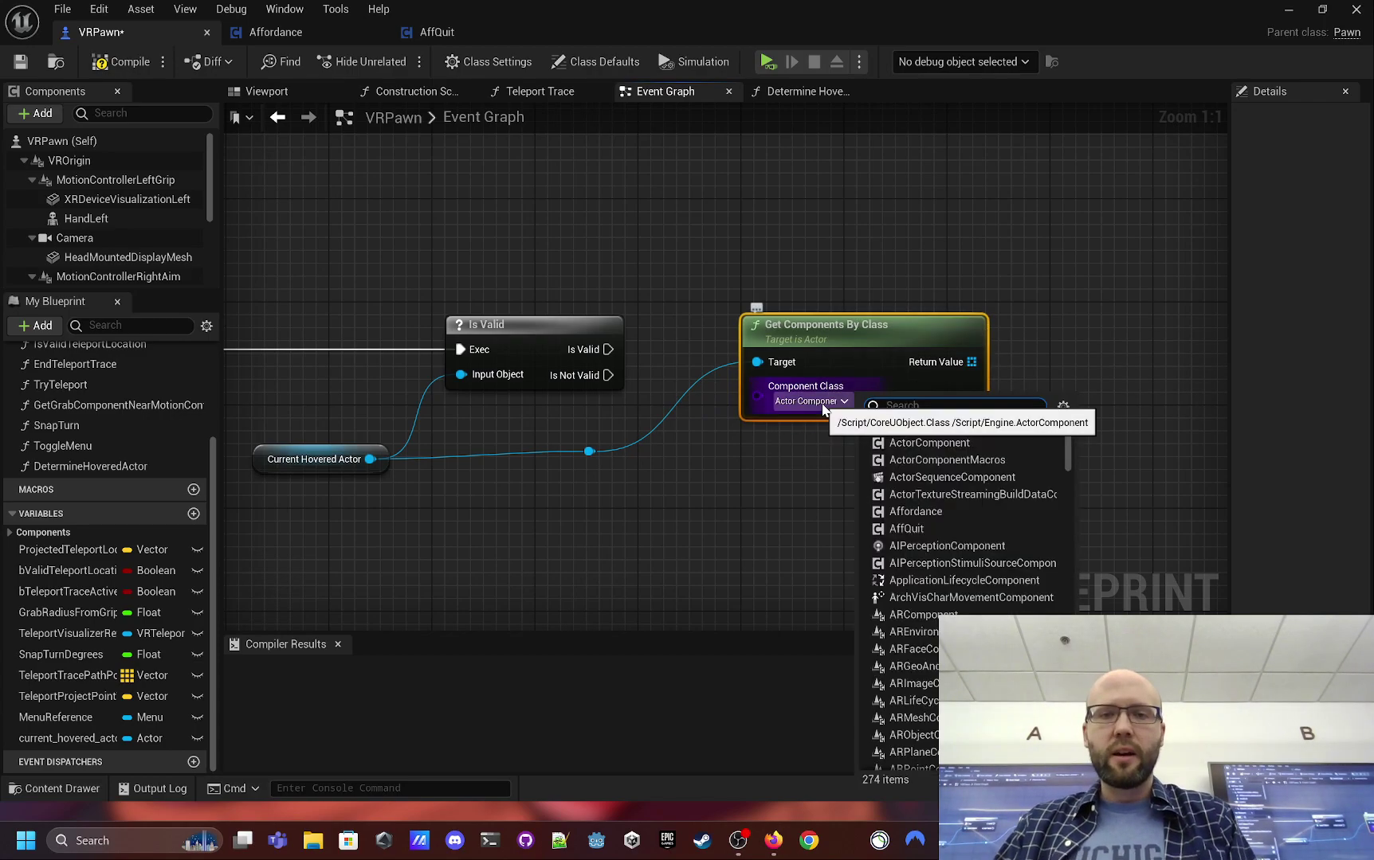
{"action": "type", "text": "affor"}
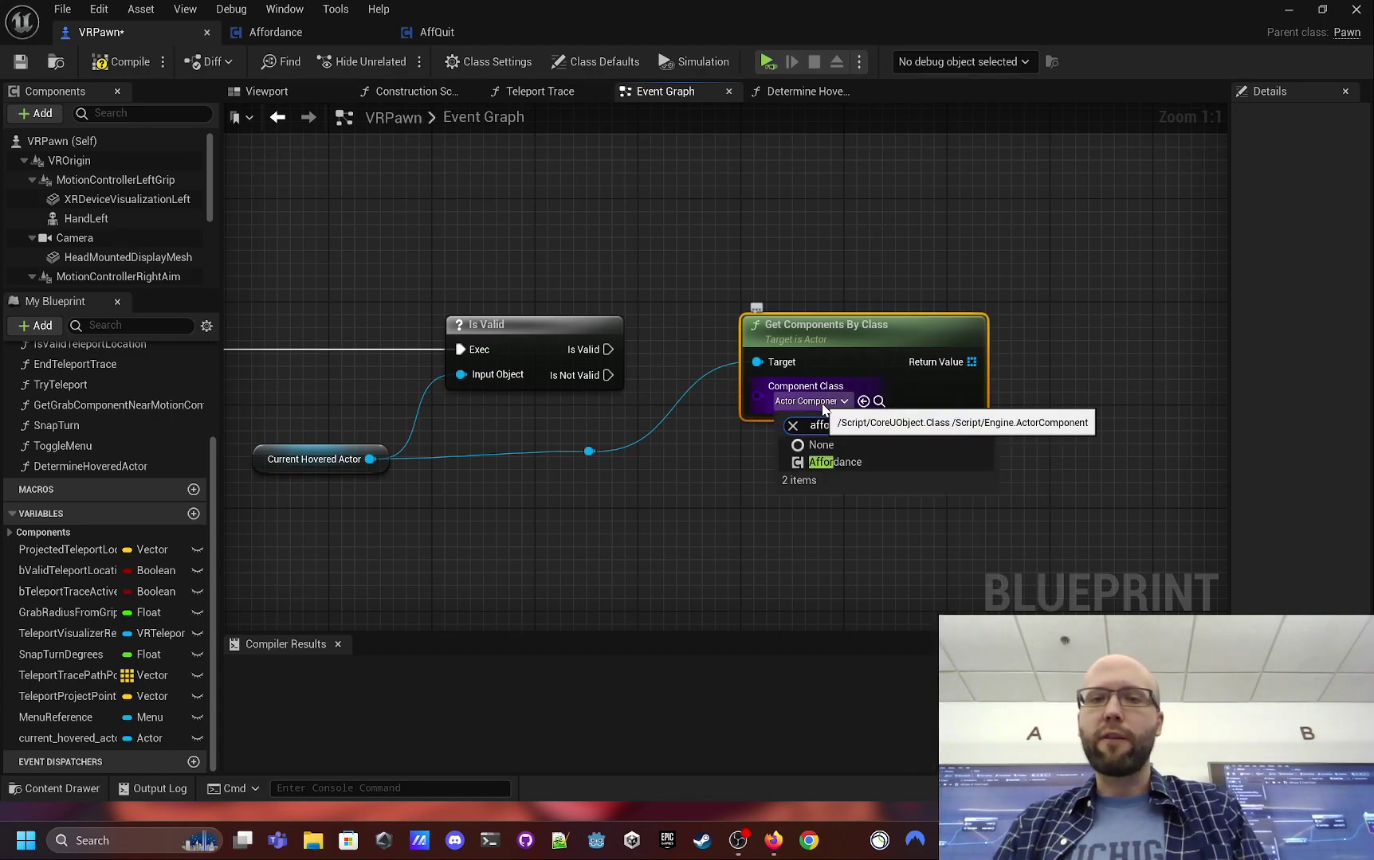
{"action": "left_click", "coordinate": [890, 461]}
{"action": "left_click_drag", "start_coordinate": [877, 350], "coordinate": [892, 353]}
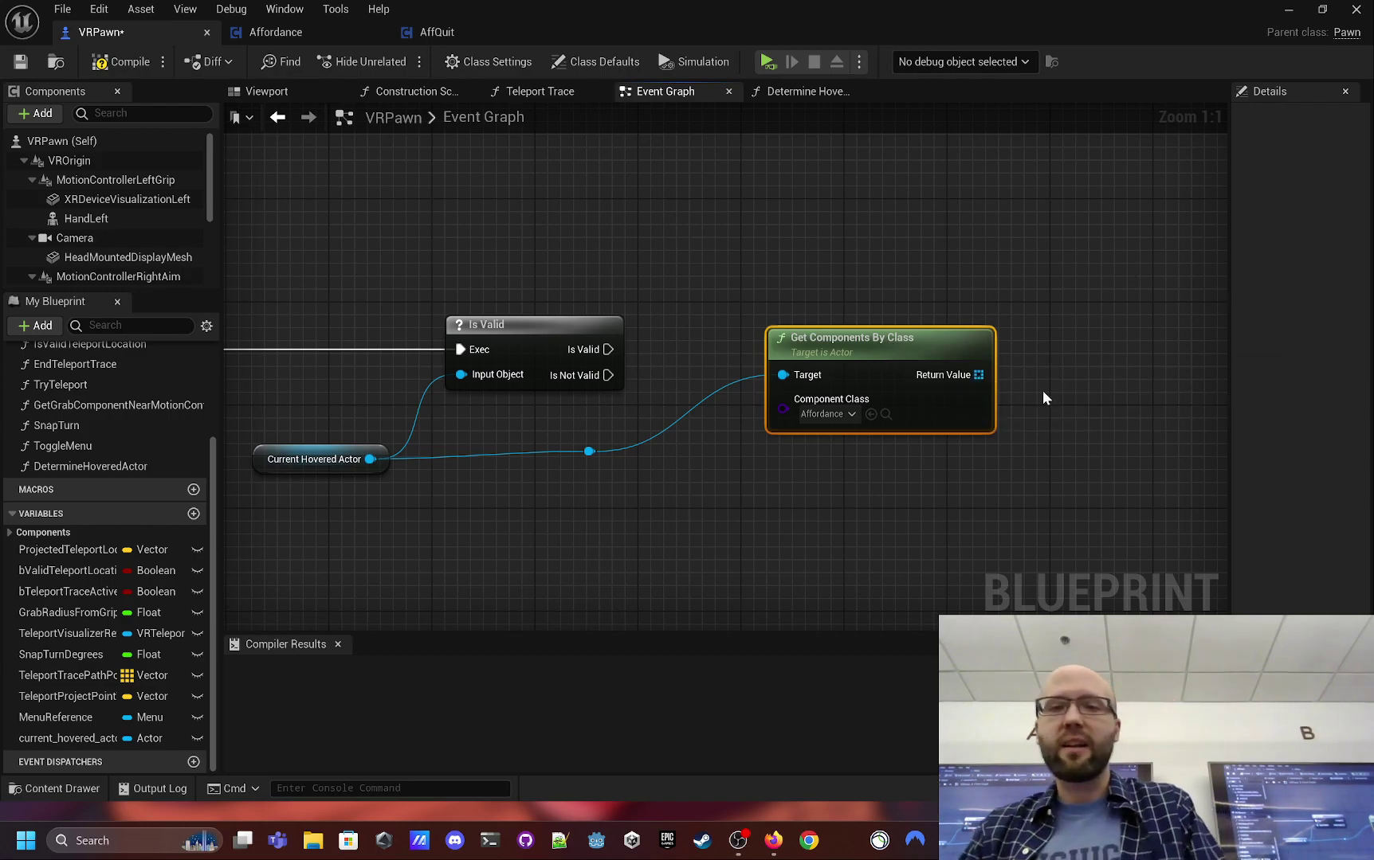
- Add a For Each Loop over the Get Components By Class return value and execute it from the Is Valid output
{"action": "left_click_drag", "start_coordinate": [948, 372], "coordinate": [1041, 332]}
{"action": "type", "text": "for each"}
{"action": "key", "text": "Return"}
{"action": "left_click_drag", "start_coordinate": [796, 443], "coordinate": [732, 443]}
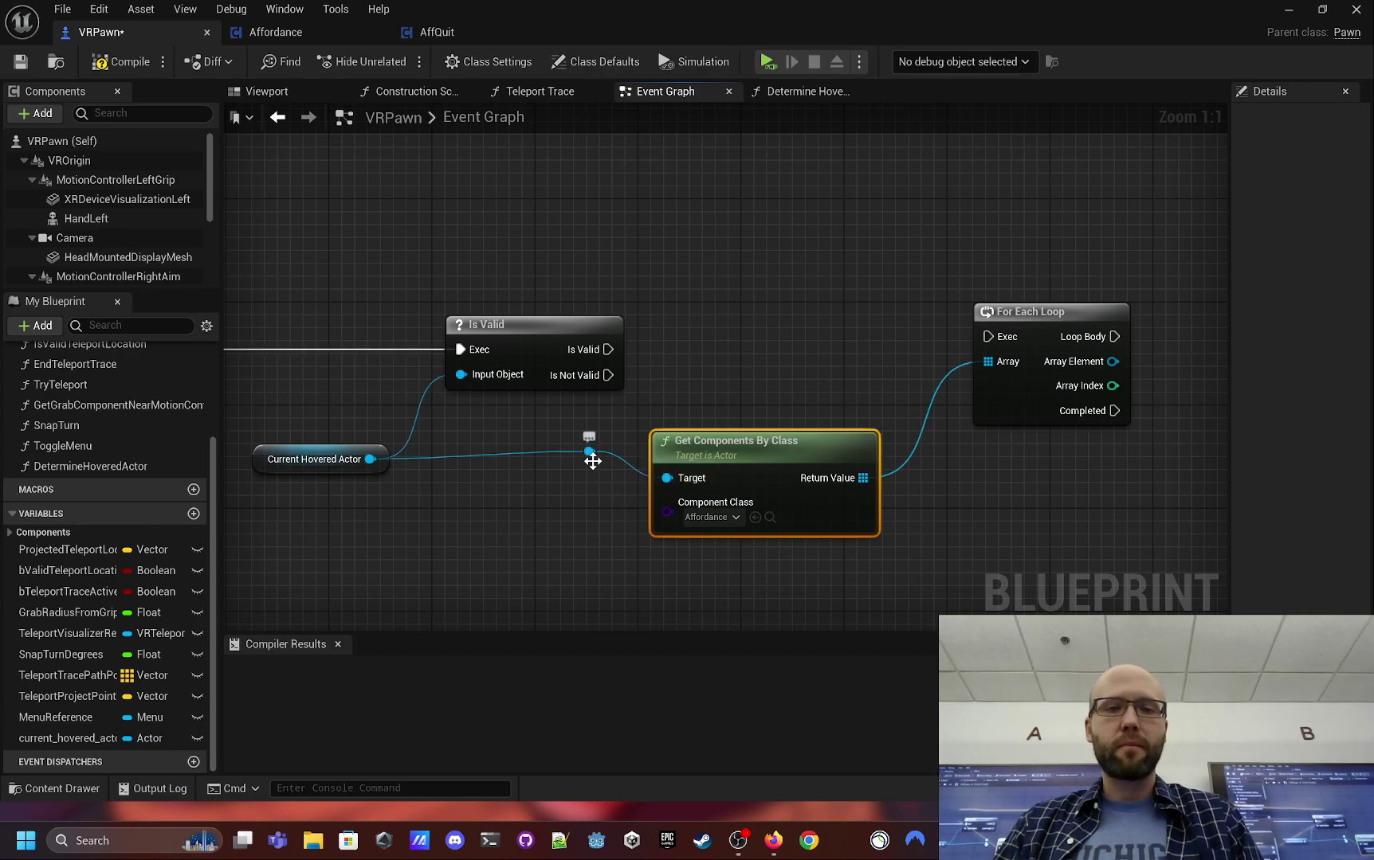
{"action": "left_click_drag", "start_coordinate": [592, 461], "coordinate": [515, 488]}
{"action": "left_click_drag", "start_coordinate": [608, 349], "coordinate": [1007, 337]}
{"action": "left_click", "coordinate": [1014, 317]}
{"action": "right_click_drag", "start_coordinate": [1048, 489], "coordinate": [728, 475]}
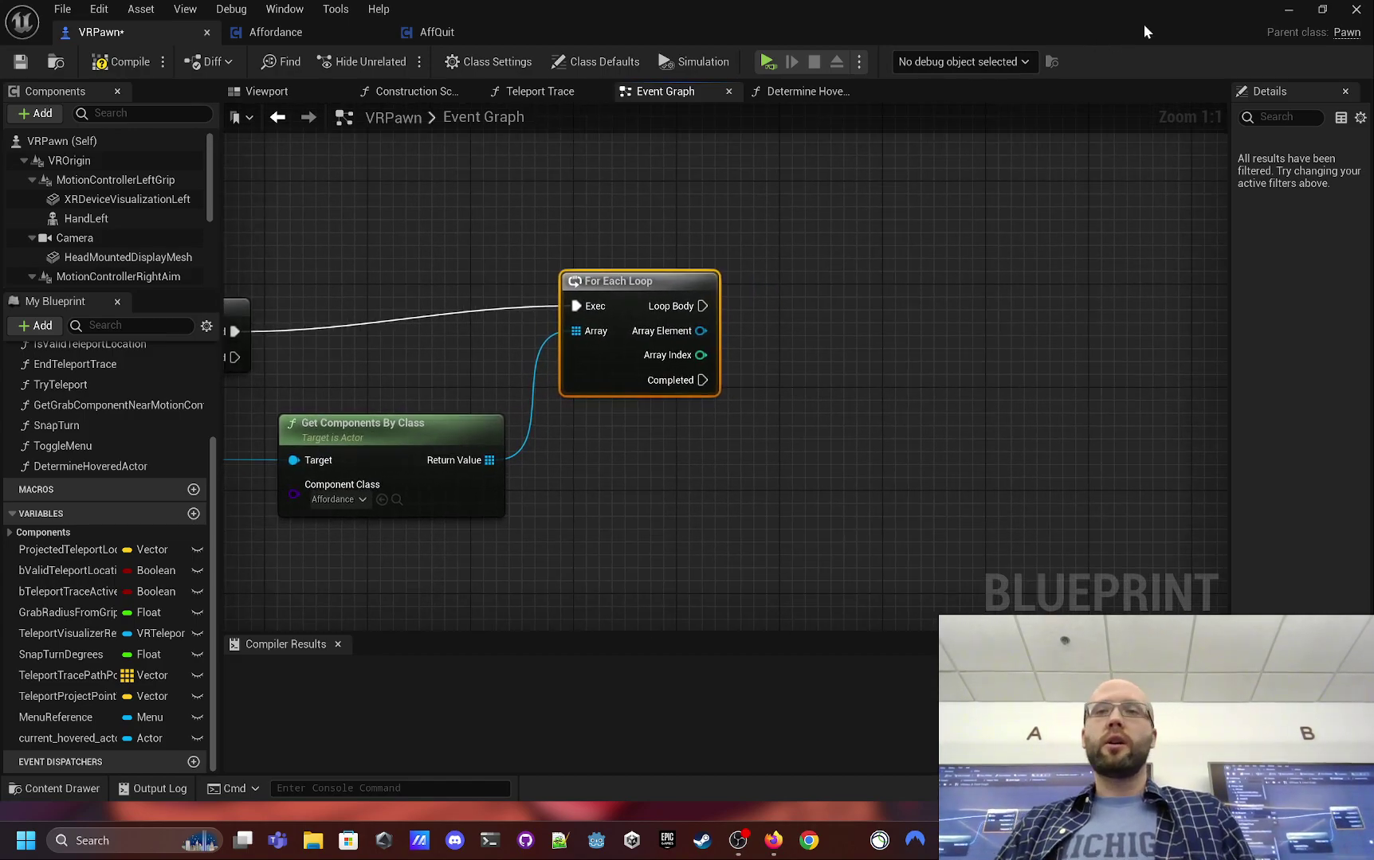
- Inspect the ExitDoor actor and its AffQuit component in the level editor, and return to the VRPawn blueprint
{"action": "left_click", "coordinate": [1291, 9]}
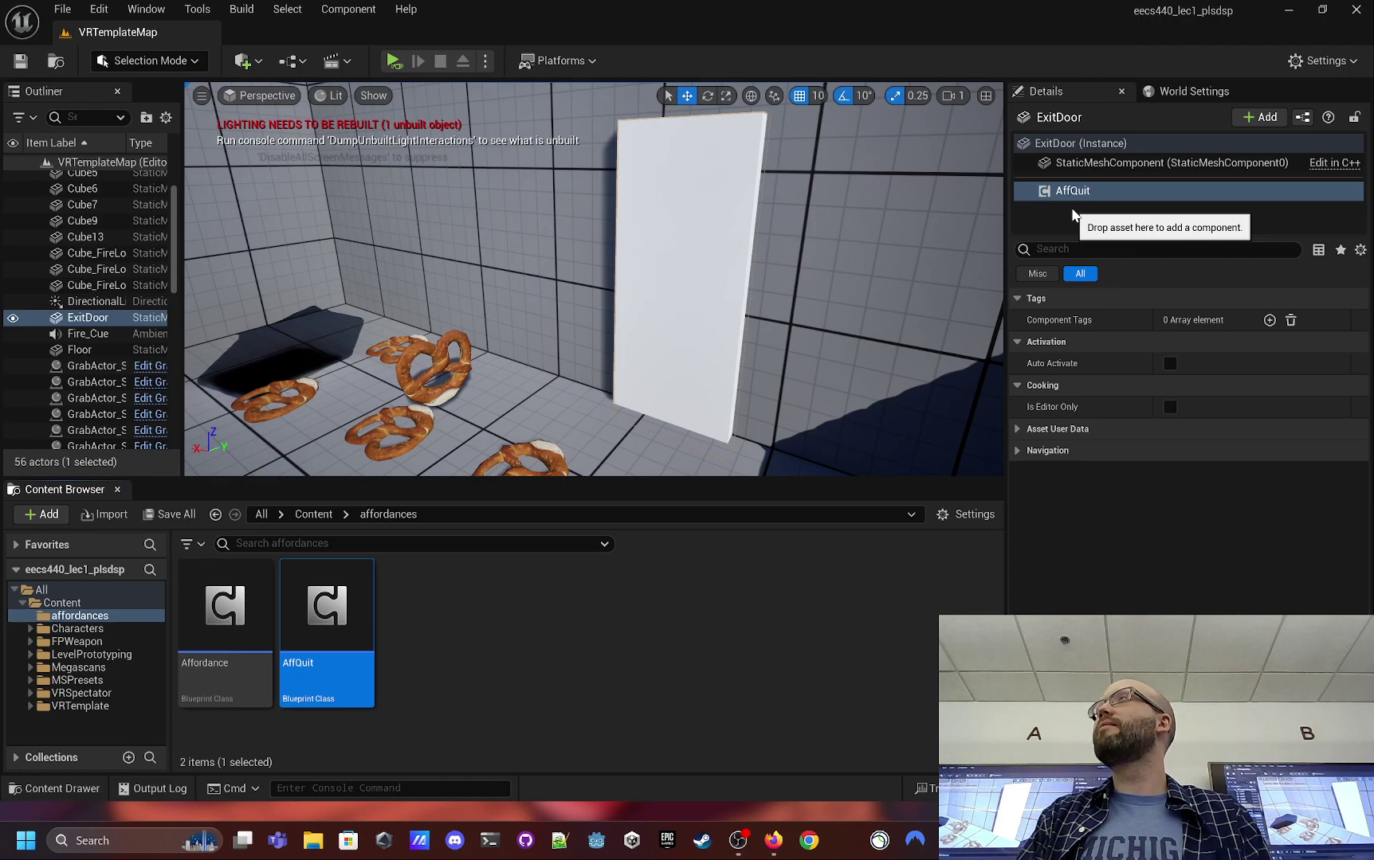
{"action": "left_click", "coordinate": [734, 348]}
{"action": "key", "text": "f"}
{"action": "right_click_drag", "start_coordinate": [765, 351], "coordinate": [741, 380]}
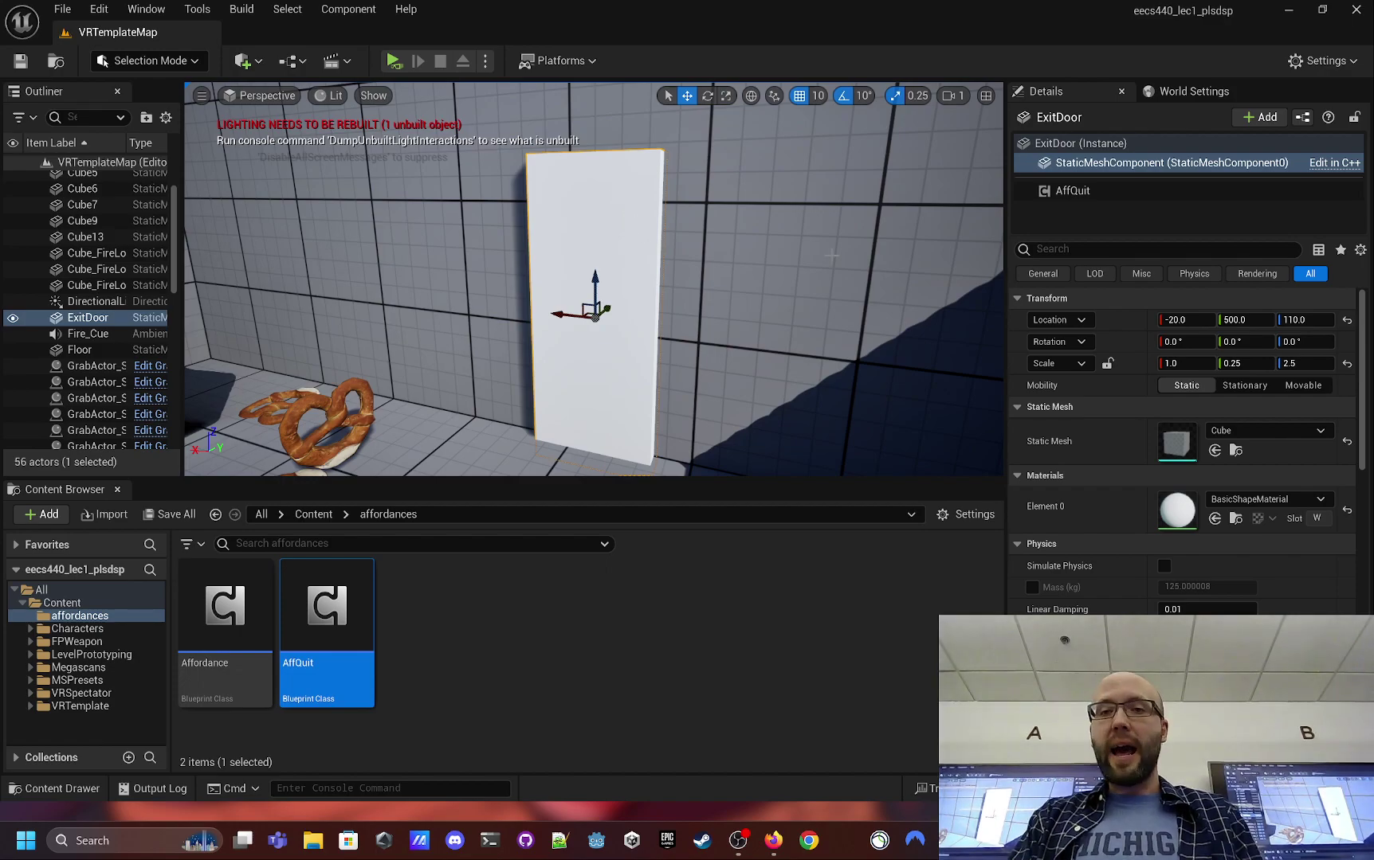
{"action": "left_click", "coordinate": [1072, 192]}
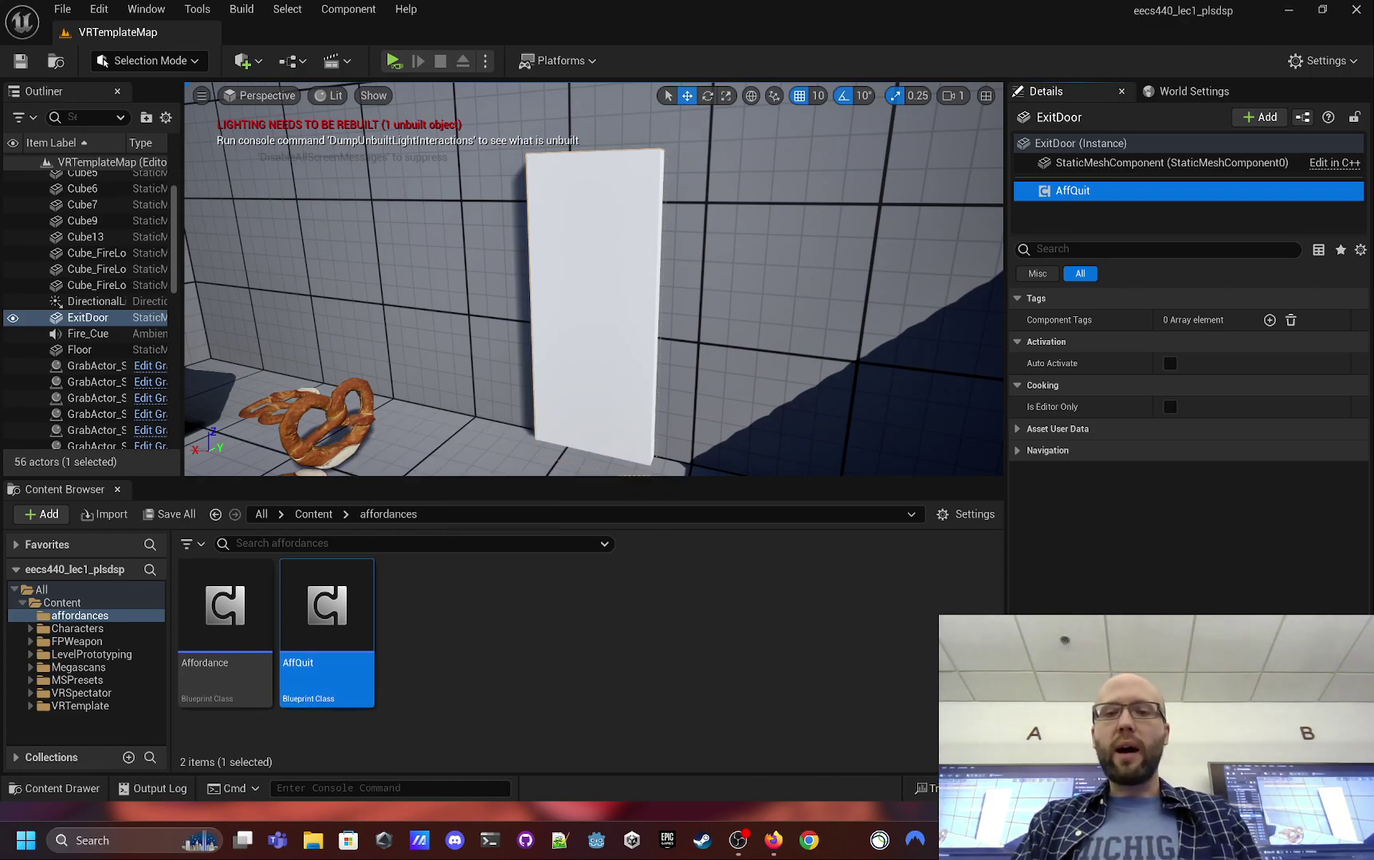
{"action": "mouse_move", "coordinate": [879, 840]}
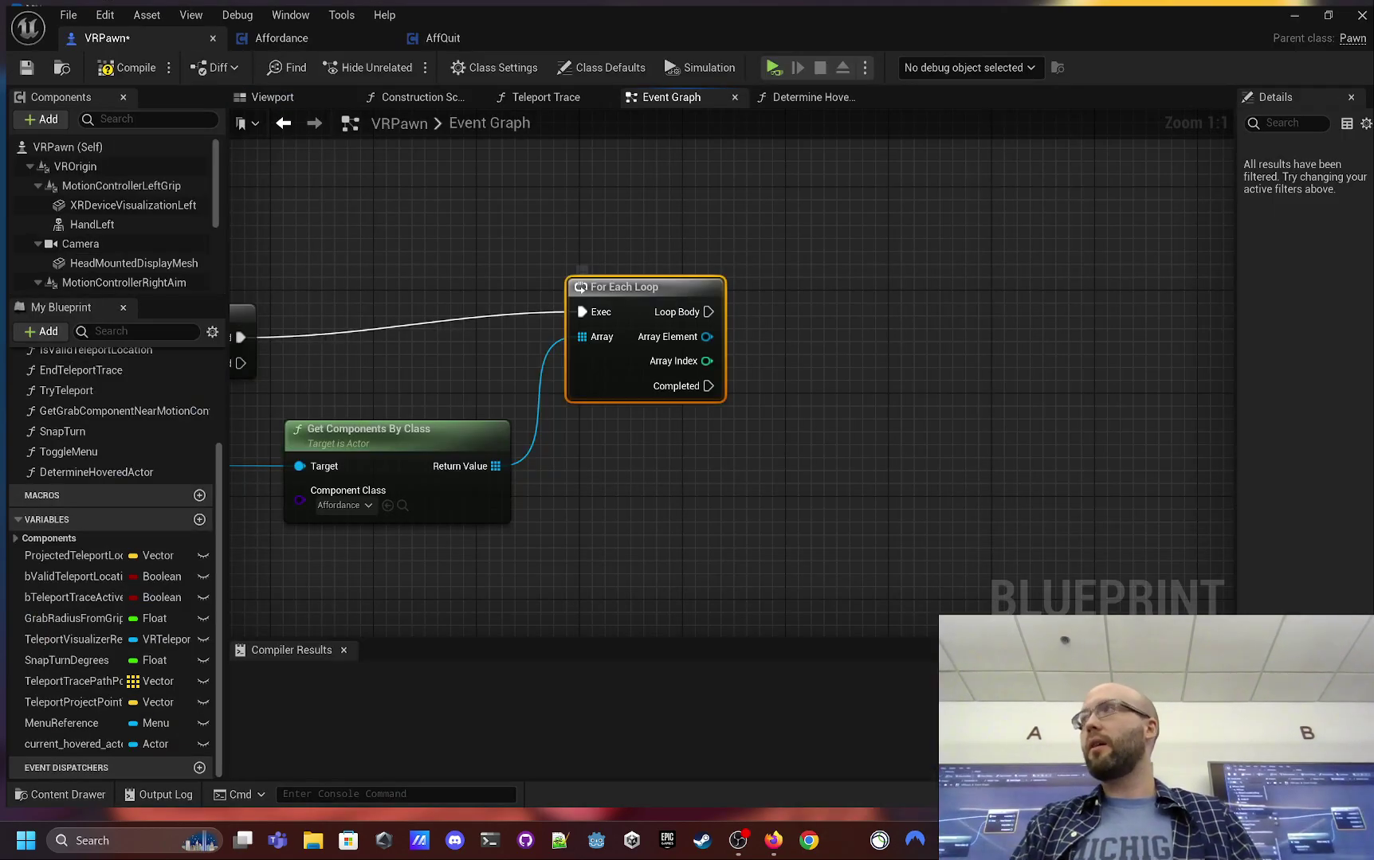
{"action": "left_click", "coordinate": [1004, 741]}
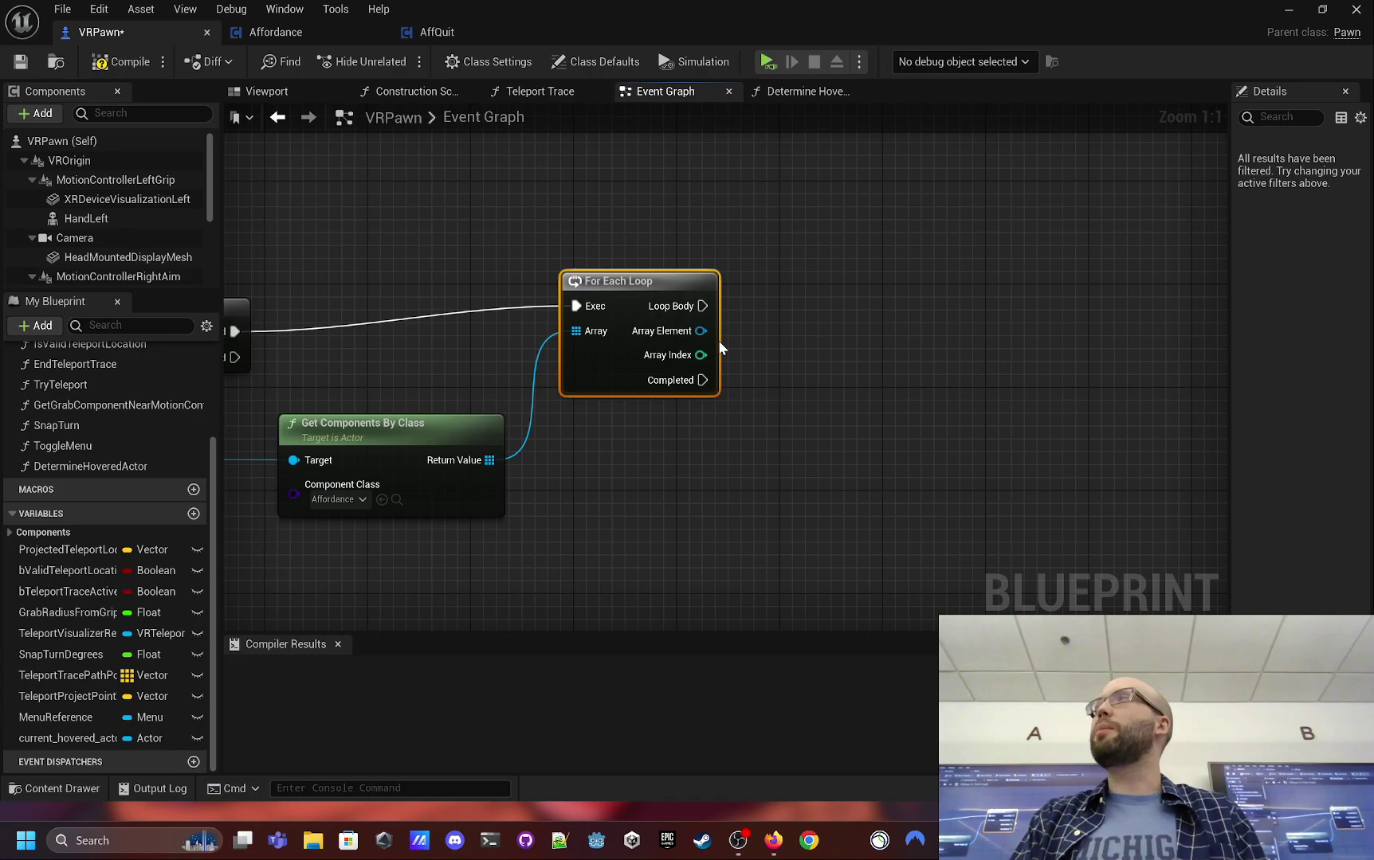
- Review the Interact function of AffQuit, and return to VRPawn to save it
{"action": "left_click", "coordinate": [437, 32]}
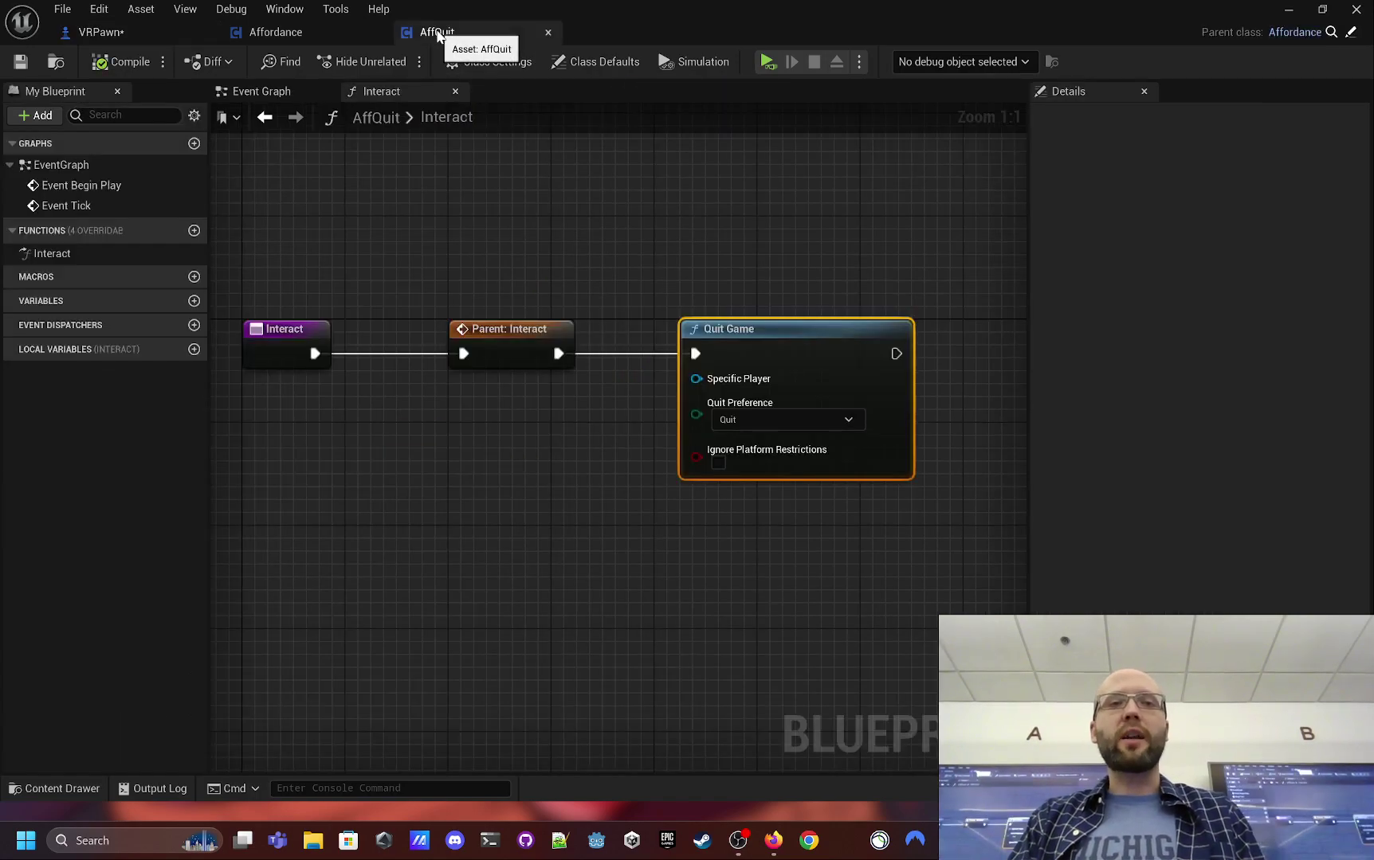
{"action": "right_click_drag", "start_coordinate": [488, 513], "coordinate": [487, 544]}
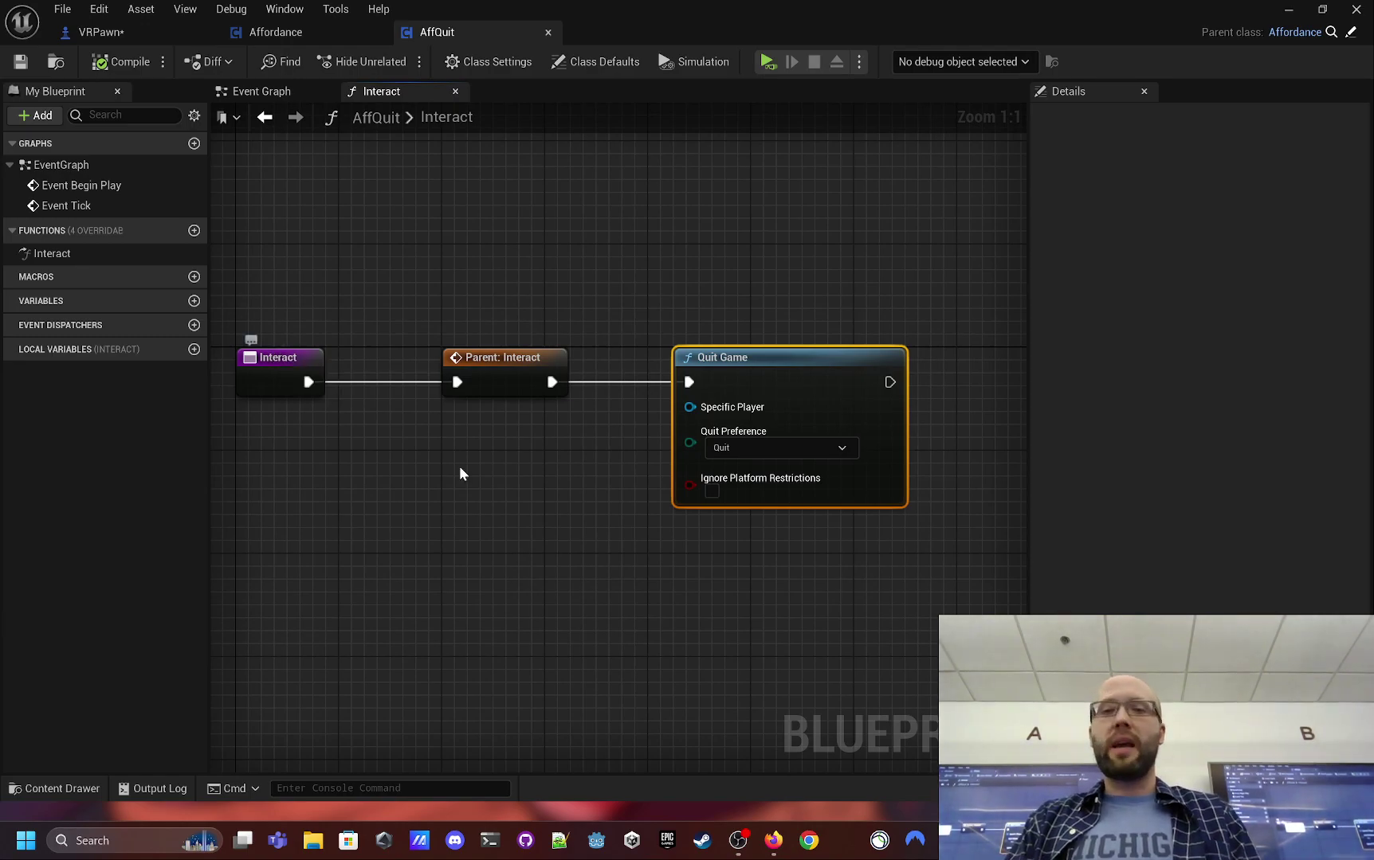
{"action": "left_click_drag", "start_coordinate": [772, 607], "coordinate": [845, 318]}
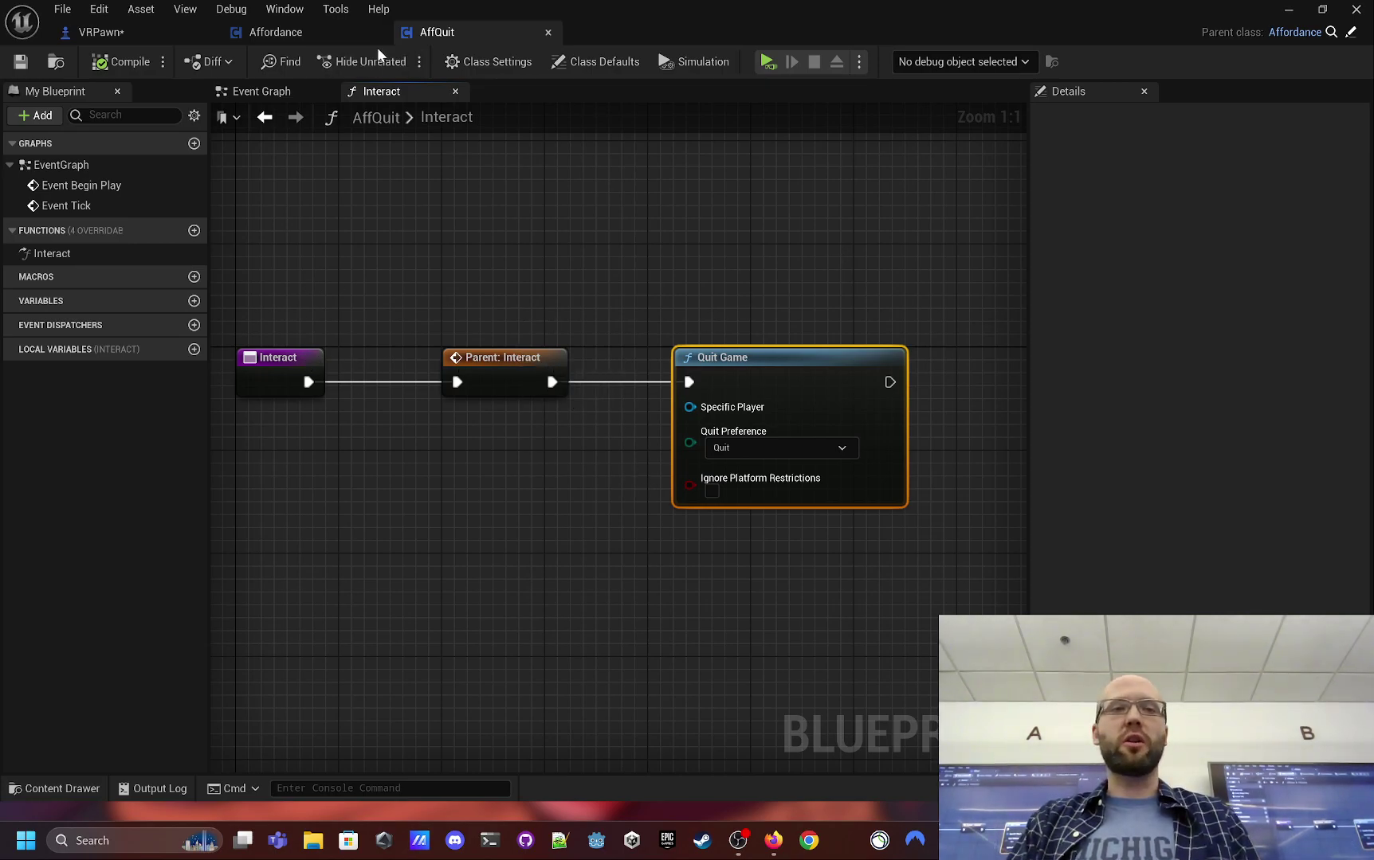
{"action": "left_click", "coordinate": [283, 35]}
{"action": "left_click", "coordinate": [148, 39]}
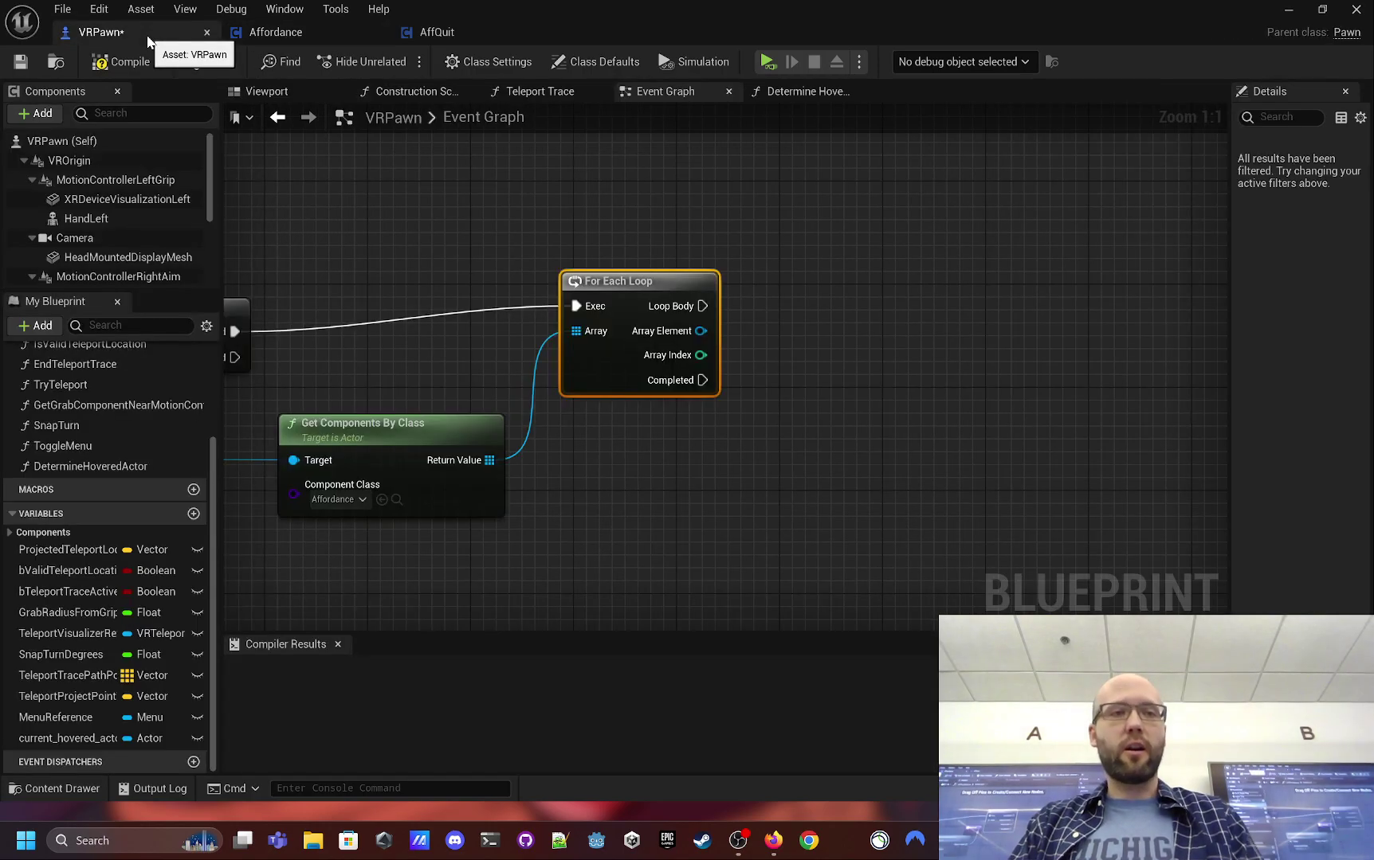
{"action": "key", "text": "ctrl+s"}
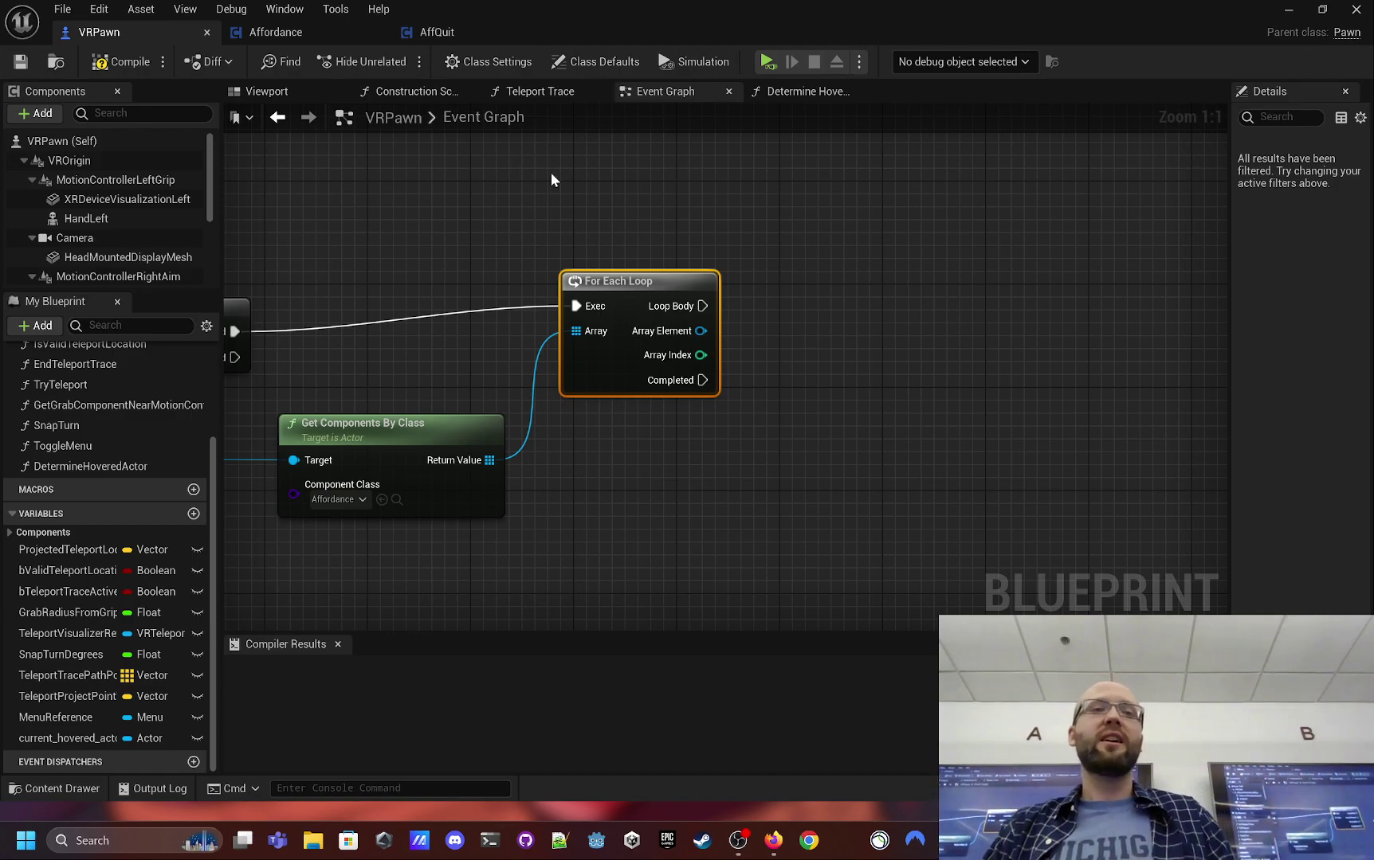
- Compare the AffQuit, Affordance and VRPawn blueprints, and examine AffQuit's event graph and Interact function
{"action": "left_click", "coordinate": [455, 31]}
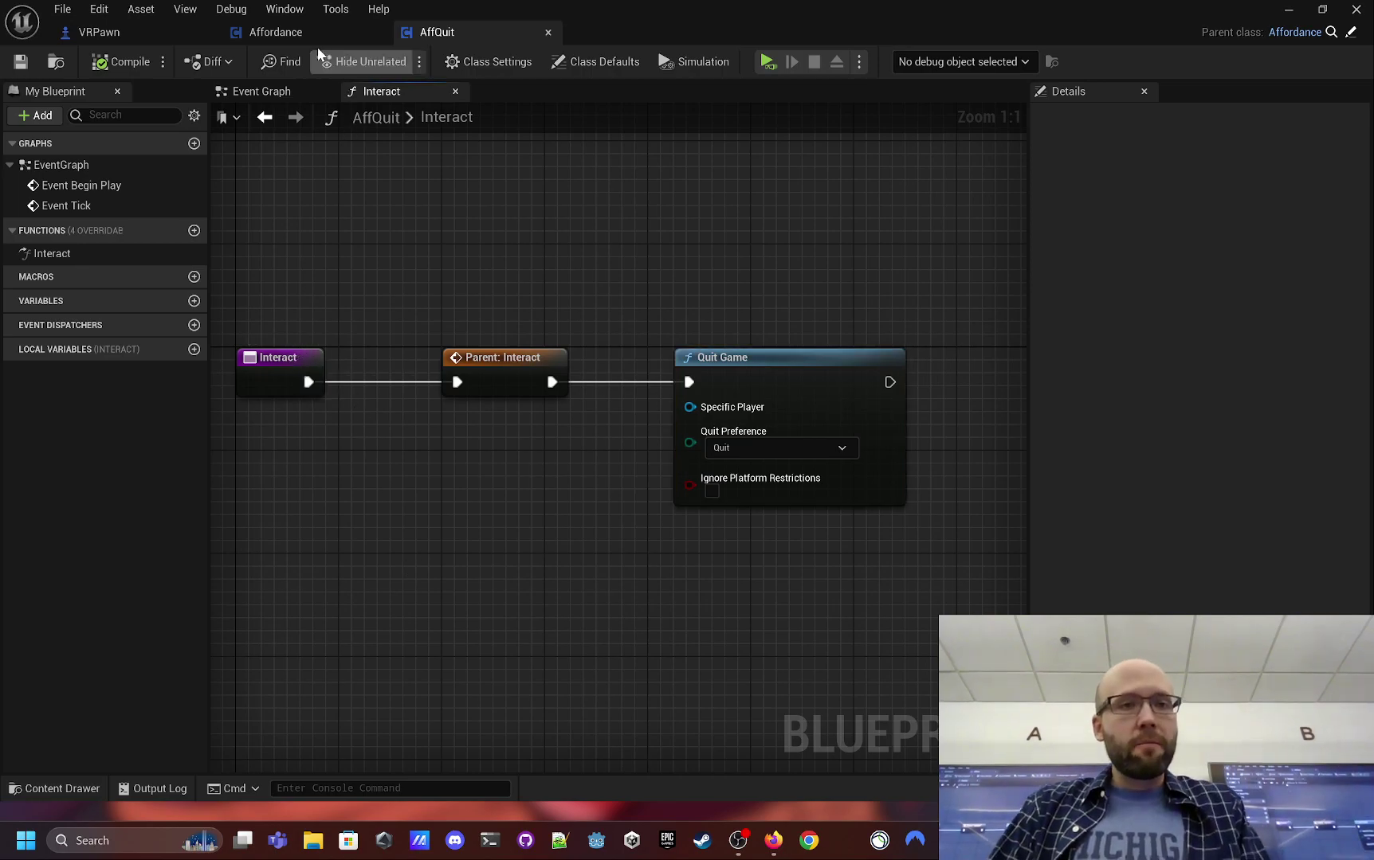
{"action": "left_click", "coordinate": [271, 32]}
{"action": "left_click", "coordinate": [163, 32]}
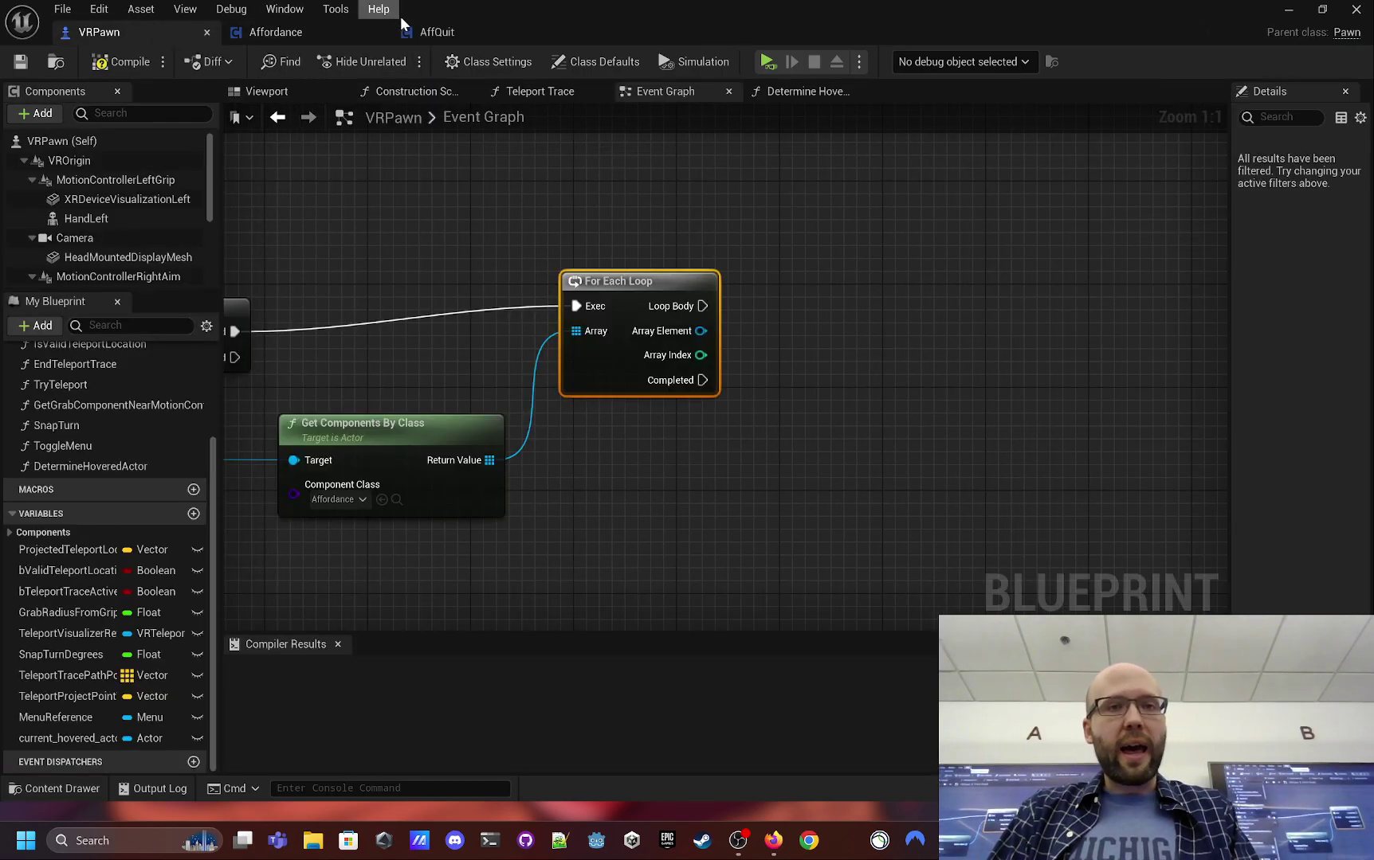
{"action": "left_click", "coordinate": [437, 32]}
{"action": "left_click", "coordinate": [263, 92]}
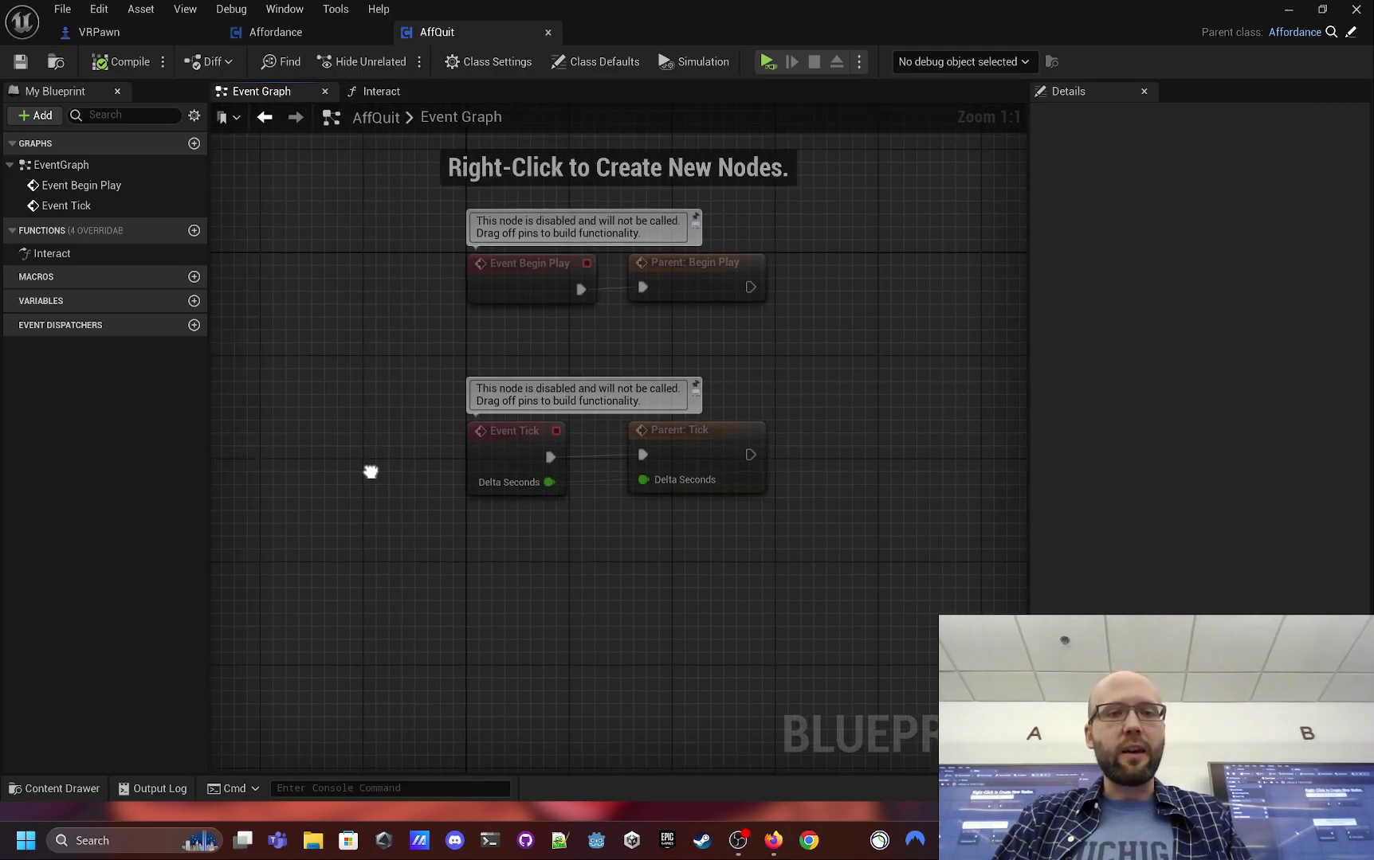
{"action": "right_click_drag", "start_coordinate": [434, 286], "coordinate": [374, 401]}
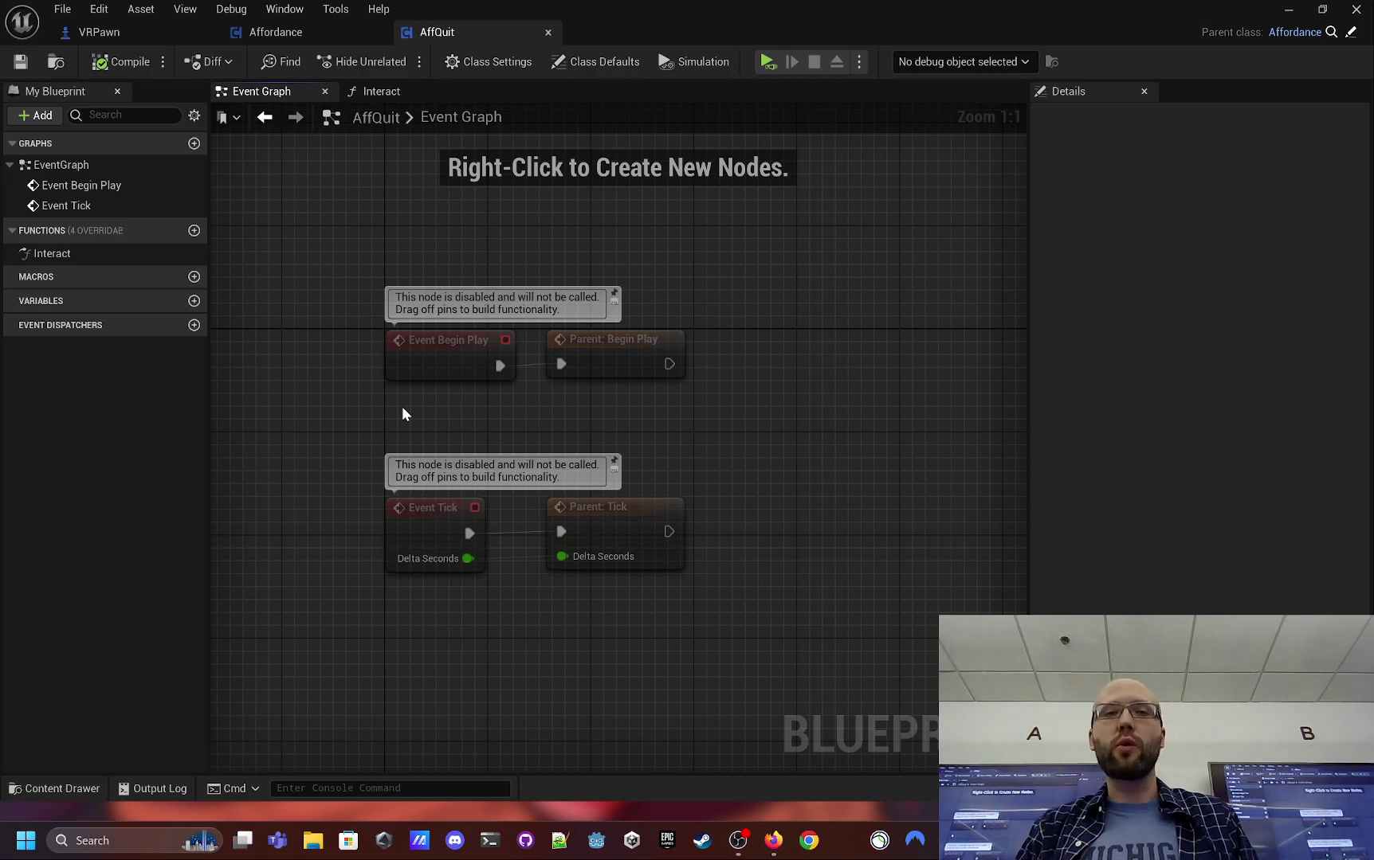
{"action": "double_click", "coordinate": [51, 253]}
{"action": "right_click_drag", "start_coordinate": [499, 285], "coordinate": [524, 297]}
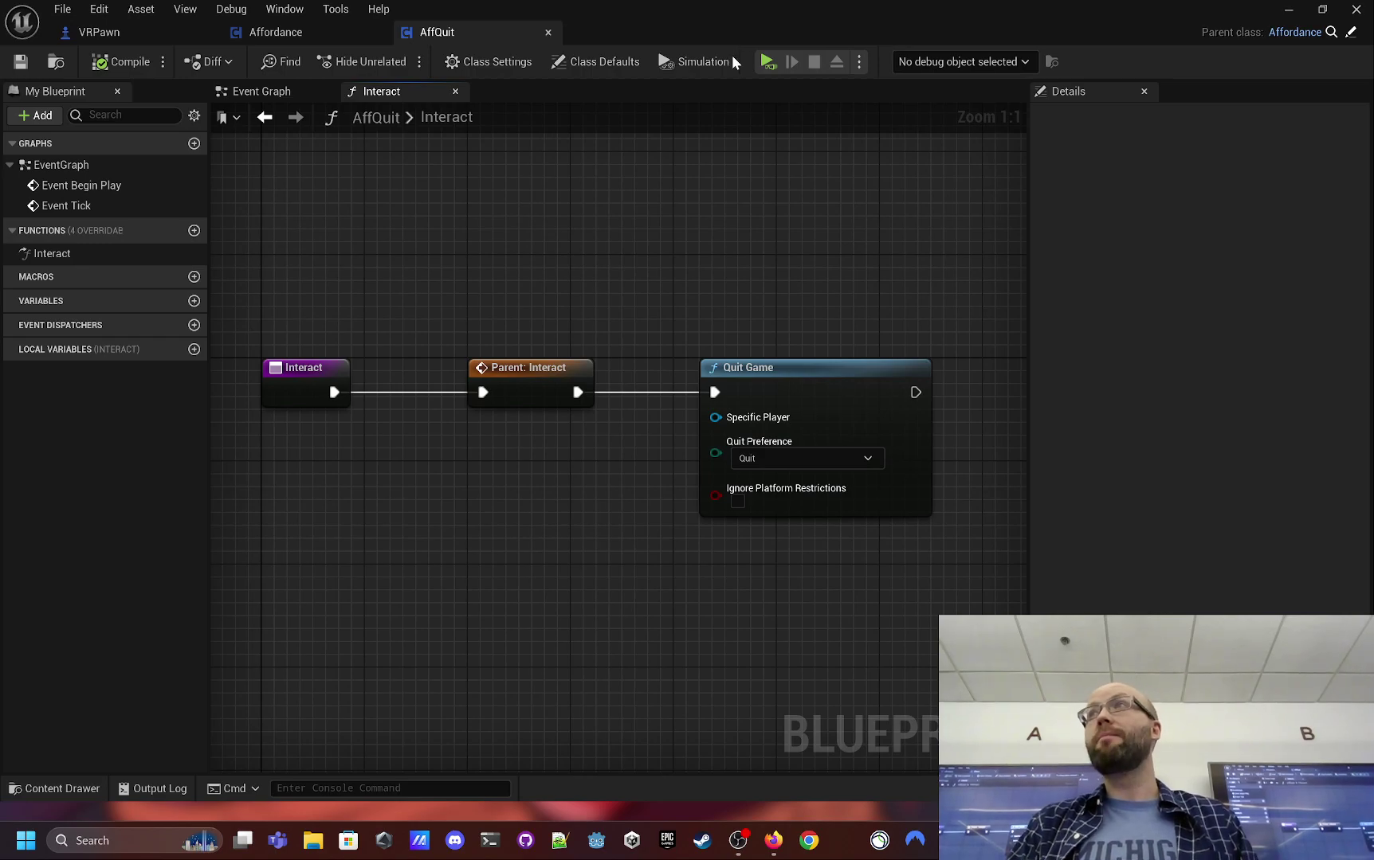
- Review the VRPawn node chain from the IA_Hand_IndexCurl_Left event through Is Valid to Get Components By Class
{"action": "left_click", "coordinate": [133, 33]}
{"action": "right_click_drag", "start_coordinate": [406, 241], "coordinate": [821, 276]}
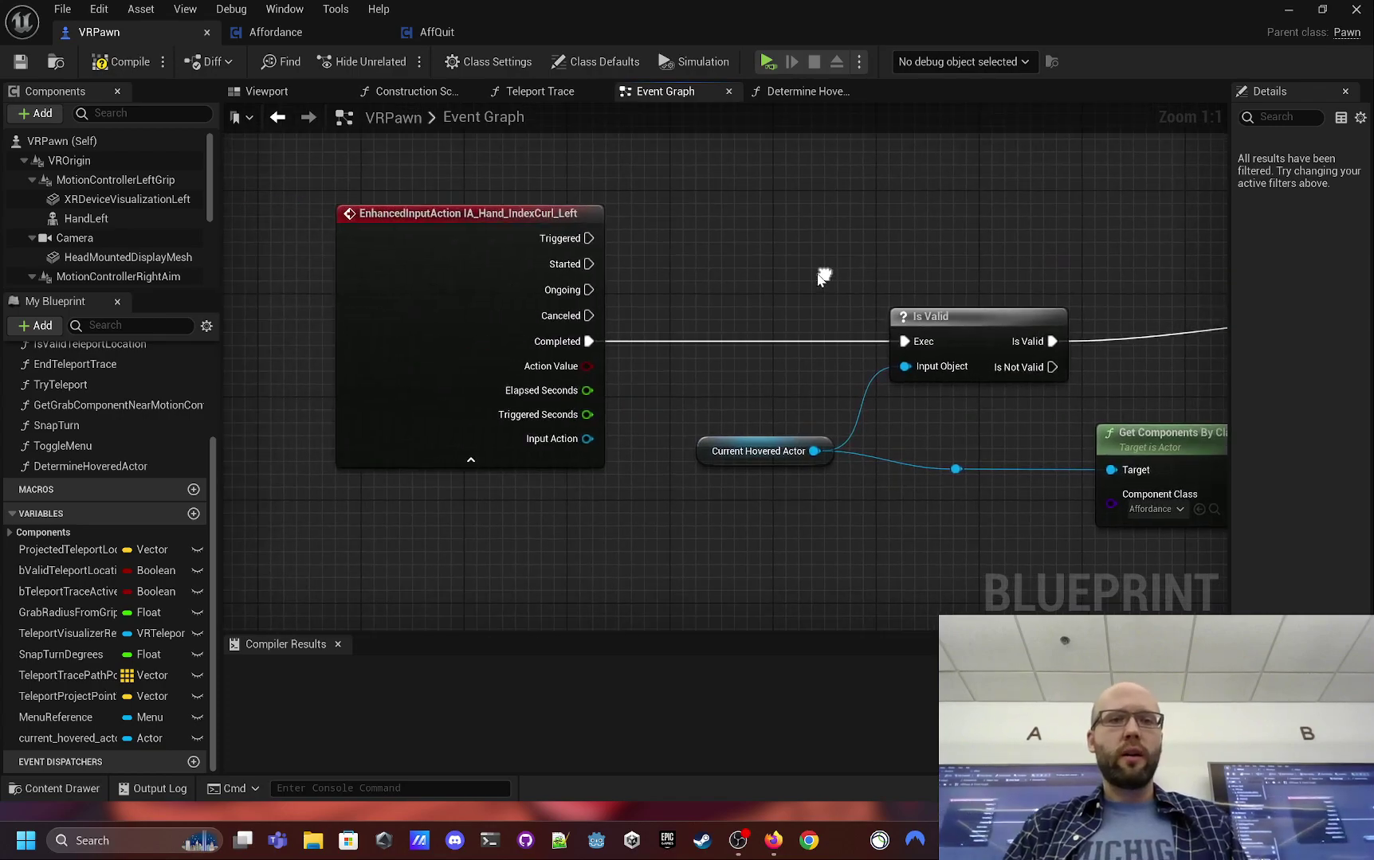
{"action": "right_click_drag", "start_coordinate": [574, 285], "coordinate": [432, 263]}
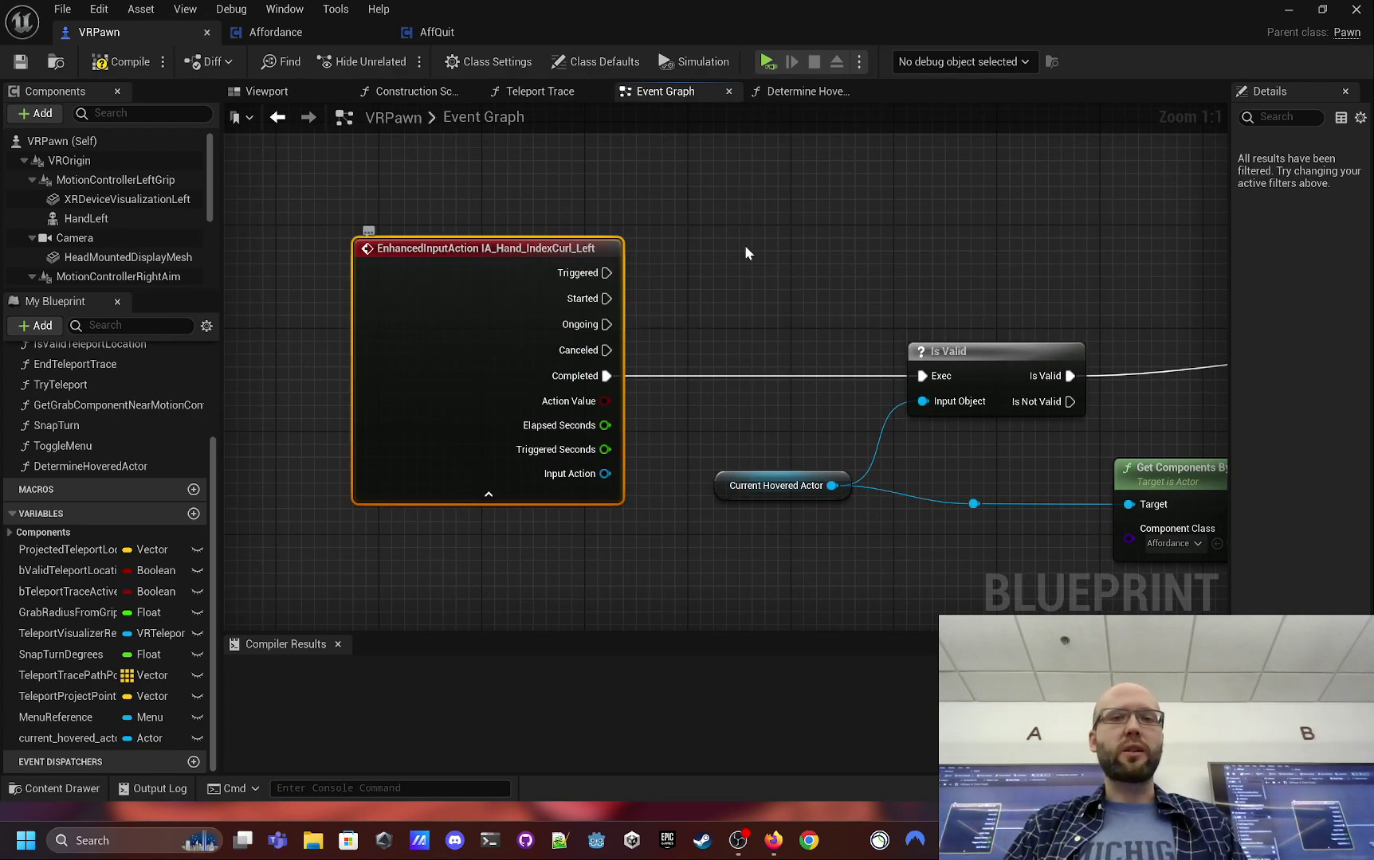
{"action": "right_click_drag", "start_coordinate": [744, 245], "coordinate": [357, 420]}
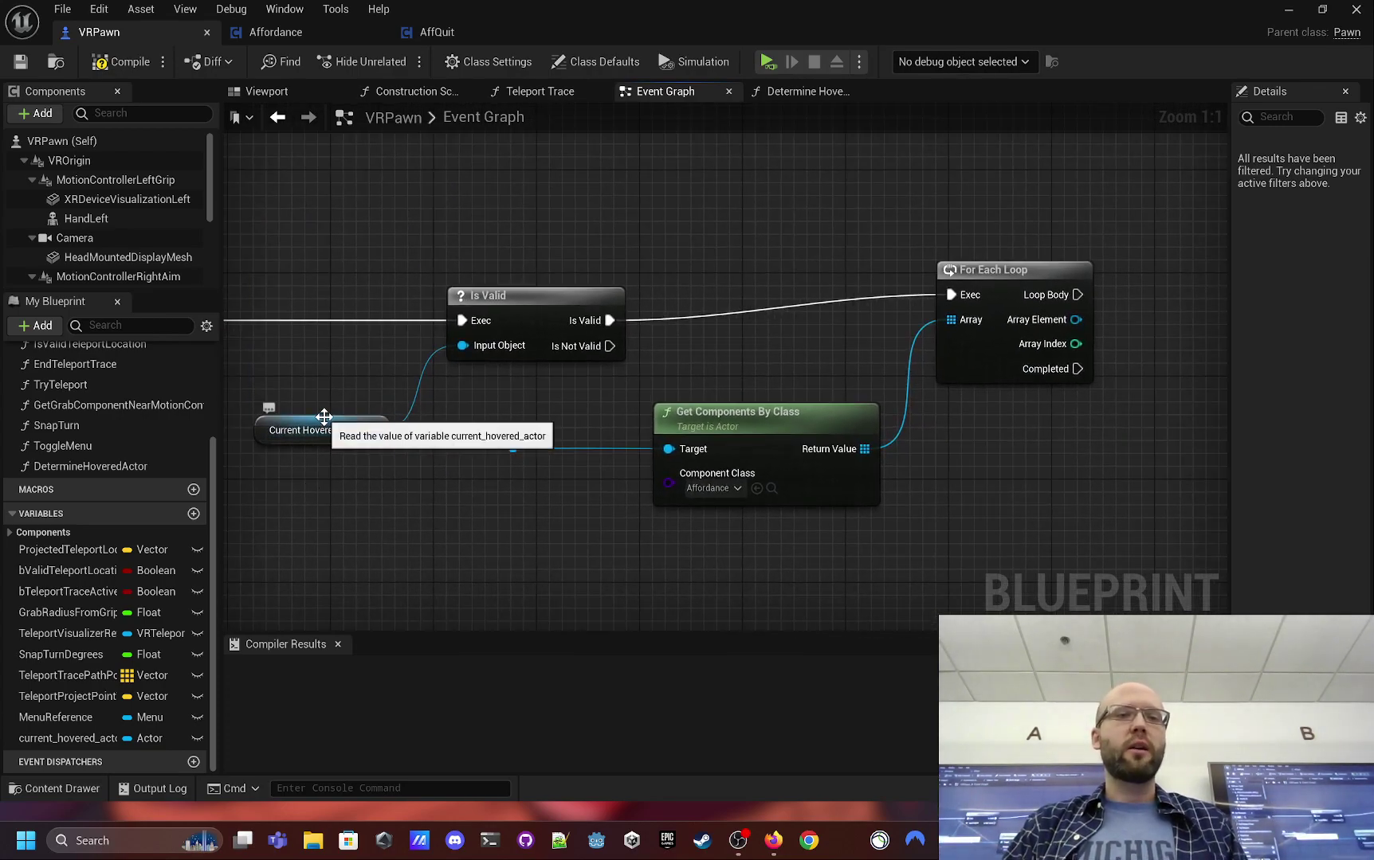
{"action": "left_click", "coordinate": [325, 420]}
{"action": "right_click_drag", "start_coordinate": [520, 528], "coordinate": [364, 534]}
{"action": "left_click", "coordinate": [631, 421]}
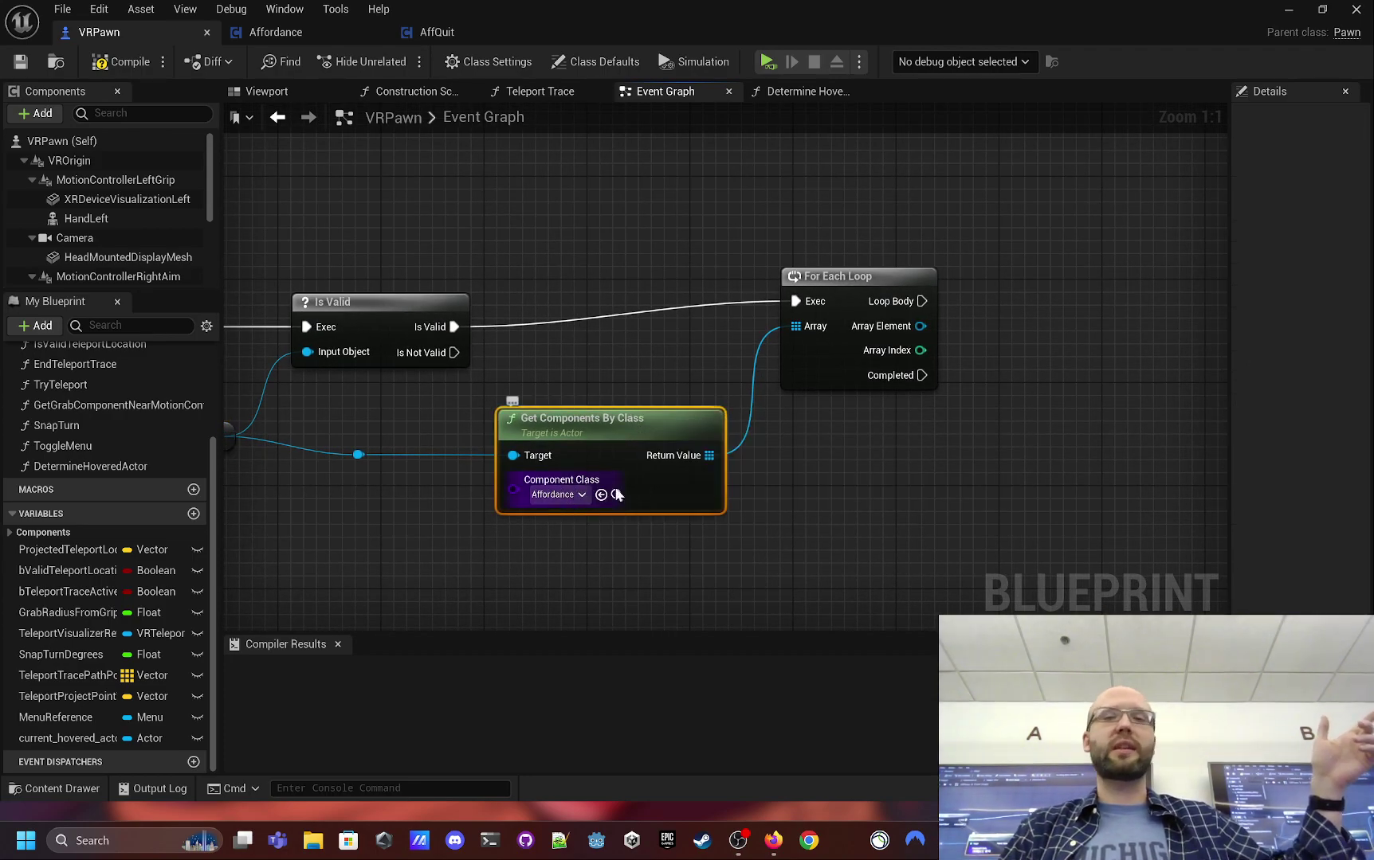
- Add an Interact call targeting the For Each Loop's Array Element and execute it from Loop Body
{"action": "right_click_drag", "start_coordinate": [618, 496], "coordinate": [650, 374]}
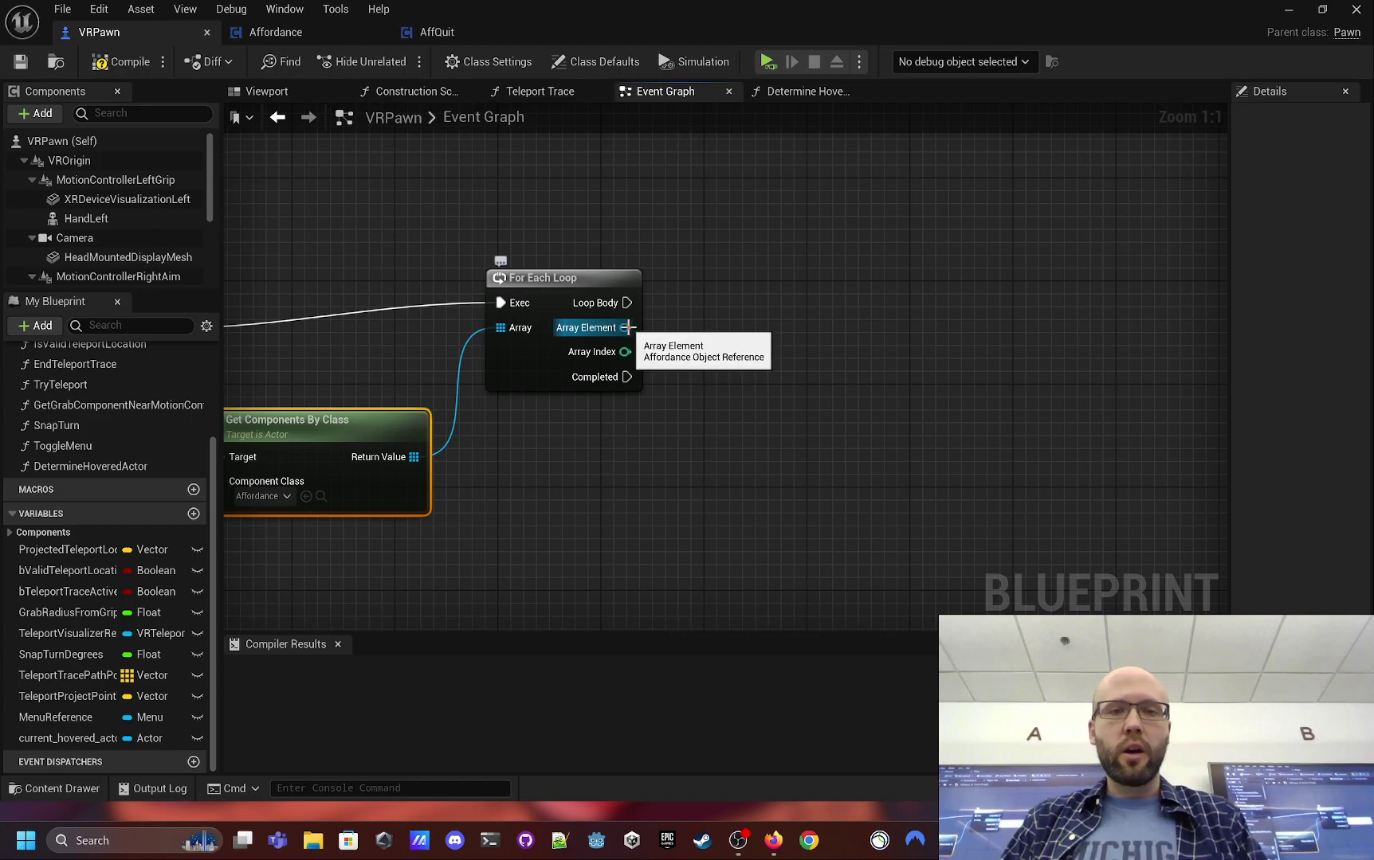
{"action": "left_click_drag", "start_coordinate": [627, 328], "coordinate": [866, 297]}
{"action": "type", "text": "inte"}
{"action": "key", "text": "Return"}
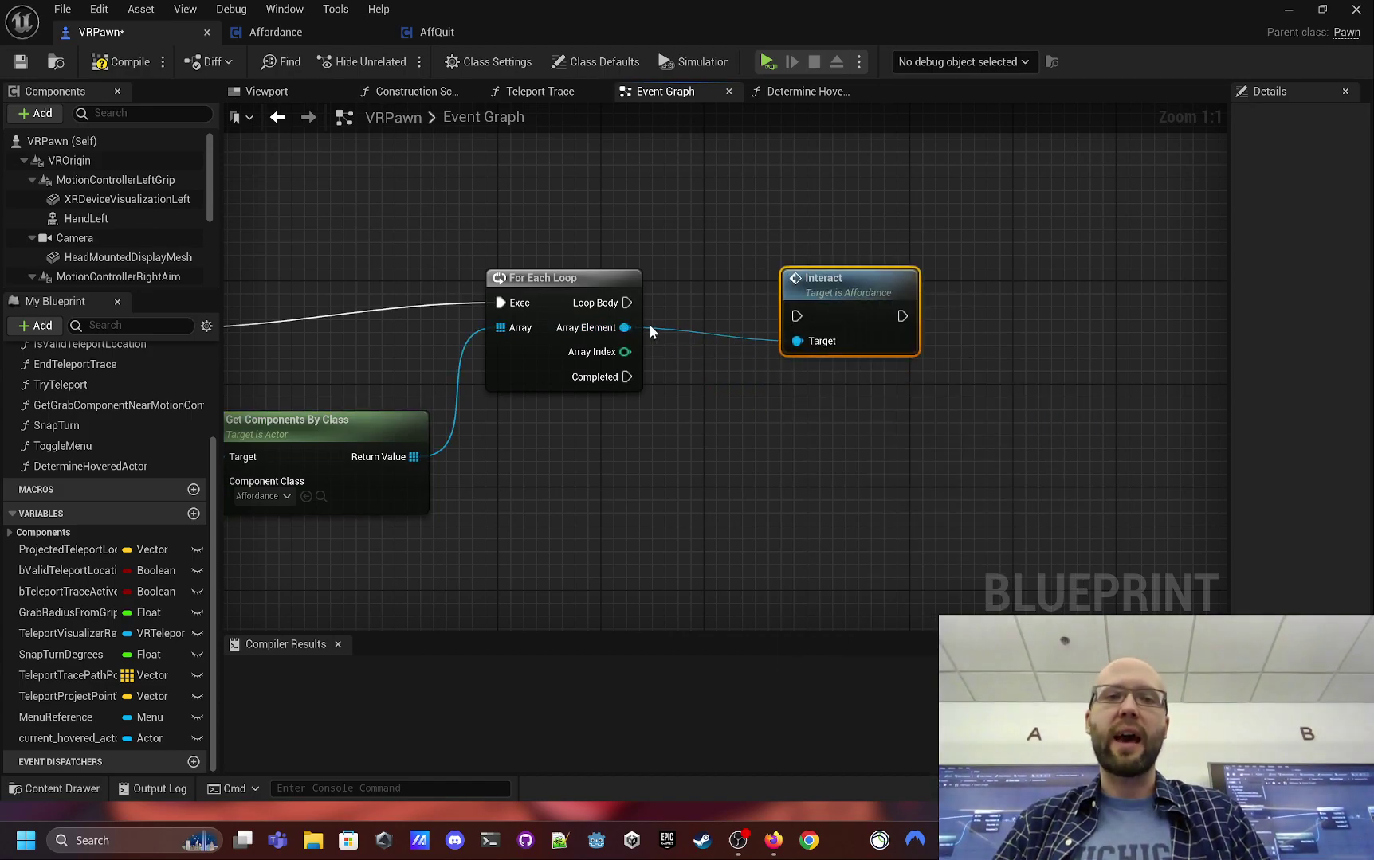
{"action": "left_click_drag", "start_coordinate": [628, 303], "coordinate": [797, 316]}
{"action": "right_click_drag", "start_coordinate": [826, 449], "coordinate": [854, 459]}
- Save and compile VRPawn, and play the level in VR from the level editor
{"action": "key", "text": "ctrl+s"}
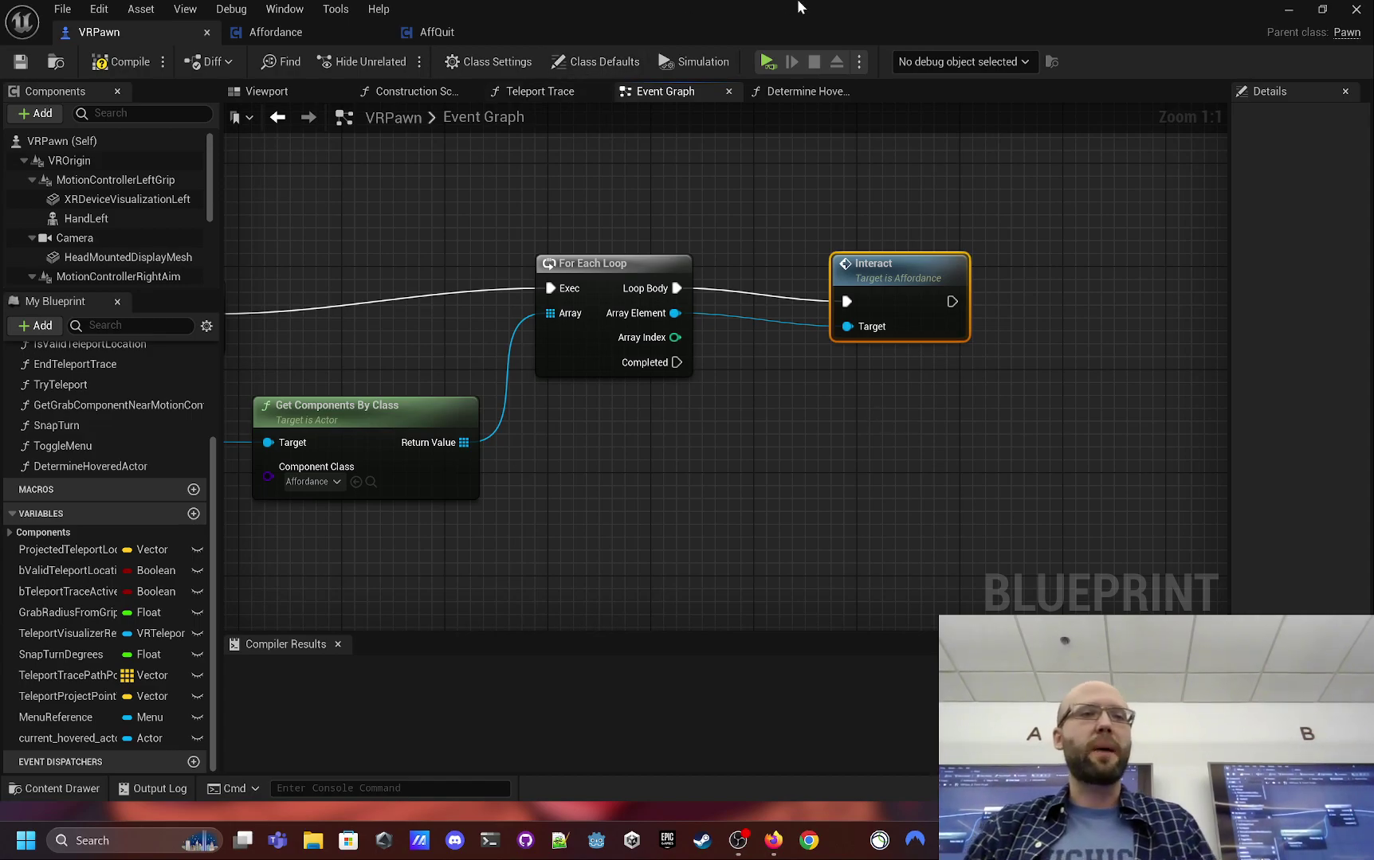
{"action": "left_click", "coordinate": [121, 62]}
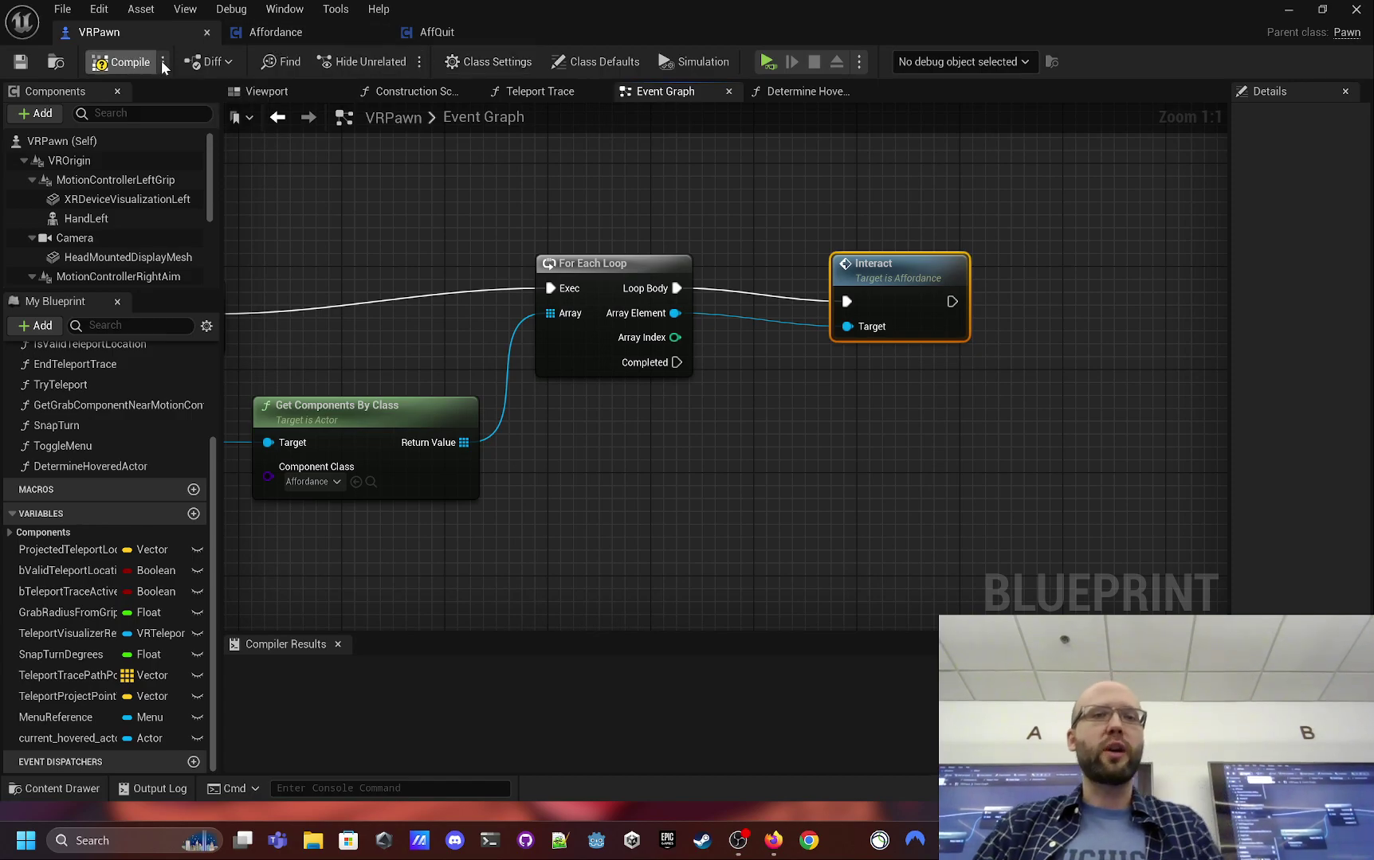
{"action": "left_click", "coordinate": [1288, 9]}
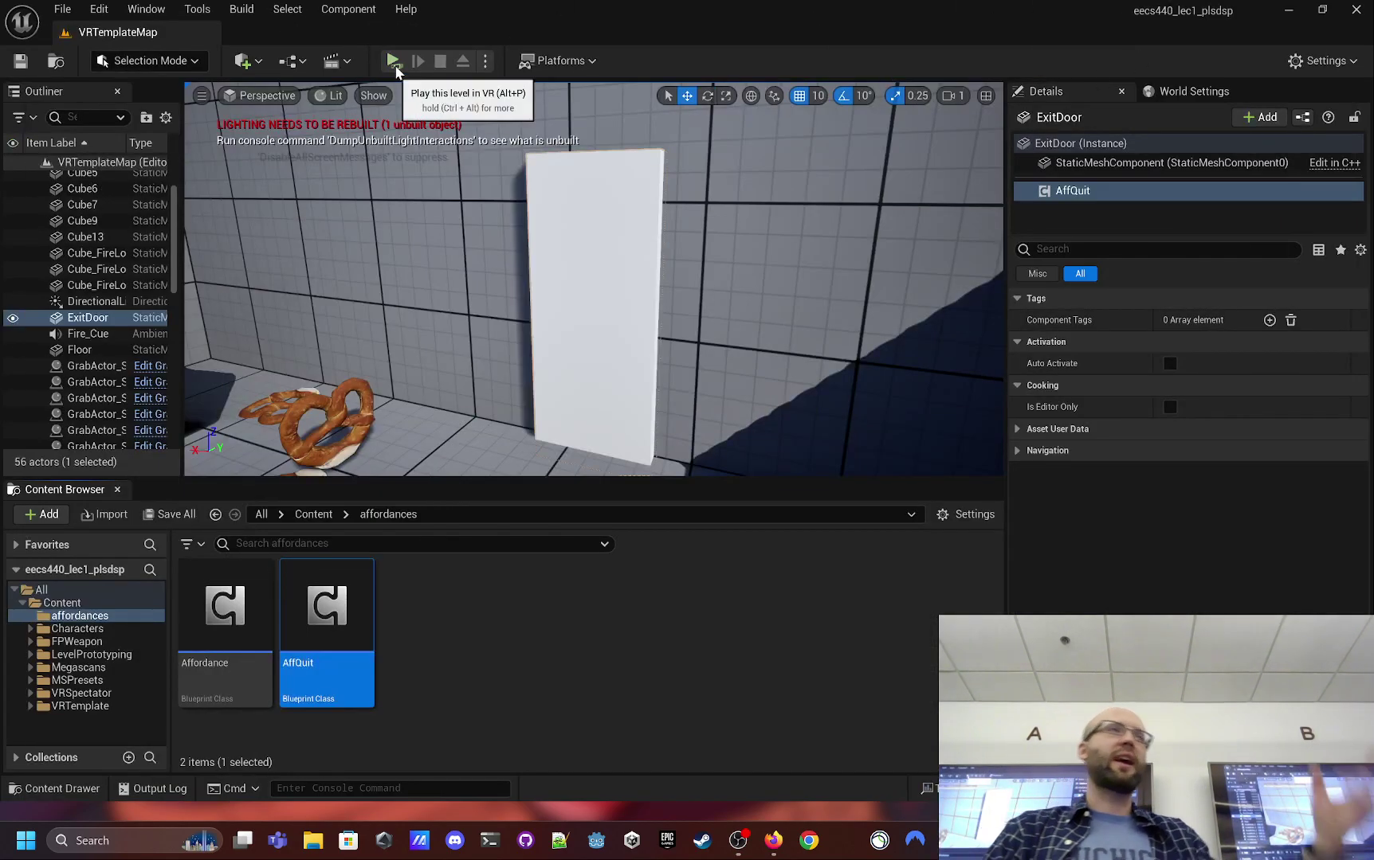
{"action": "left_click", "coordinate": [394, 64]}
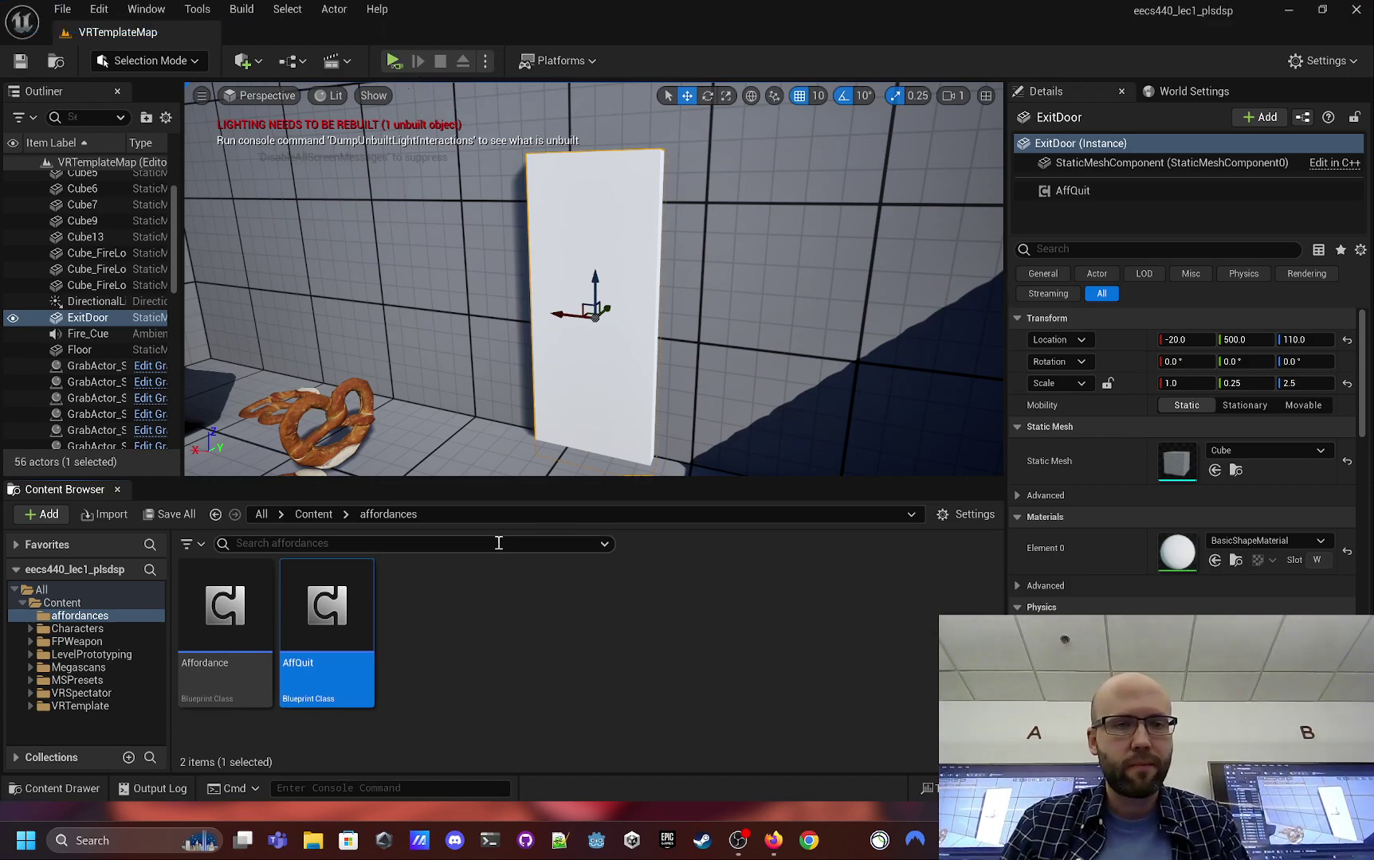
- Search all content for "vrp", open VRPawn, and view the index-curl node group in its event graph
{"action": "left_click", "coordinate": [111, 590]}
{"action": "left_click", "coordinate": [348, 544]}
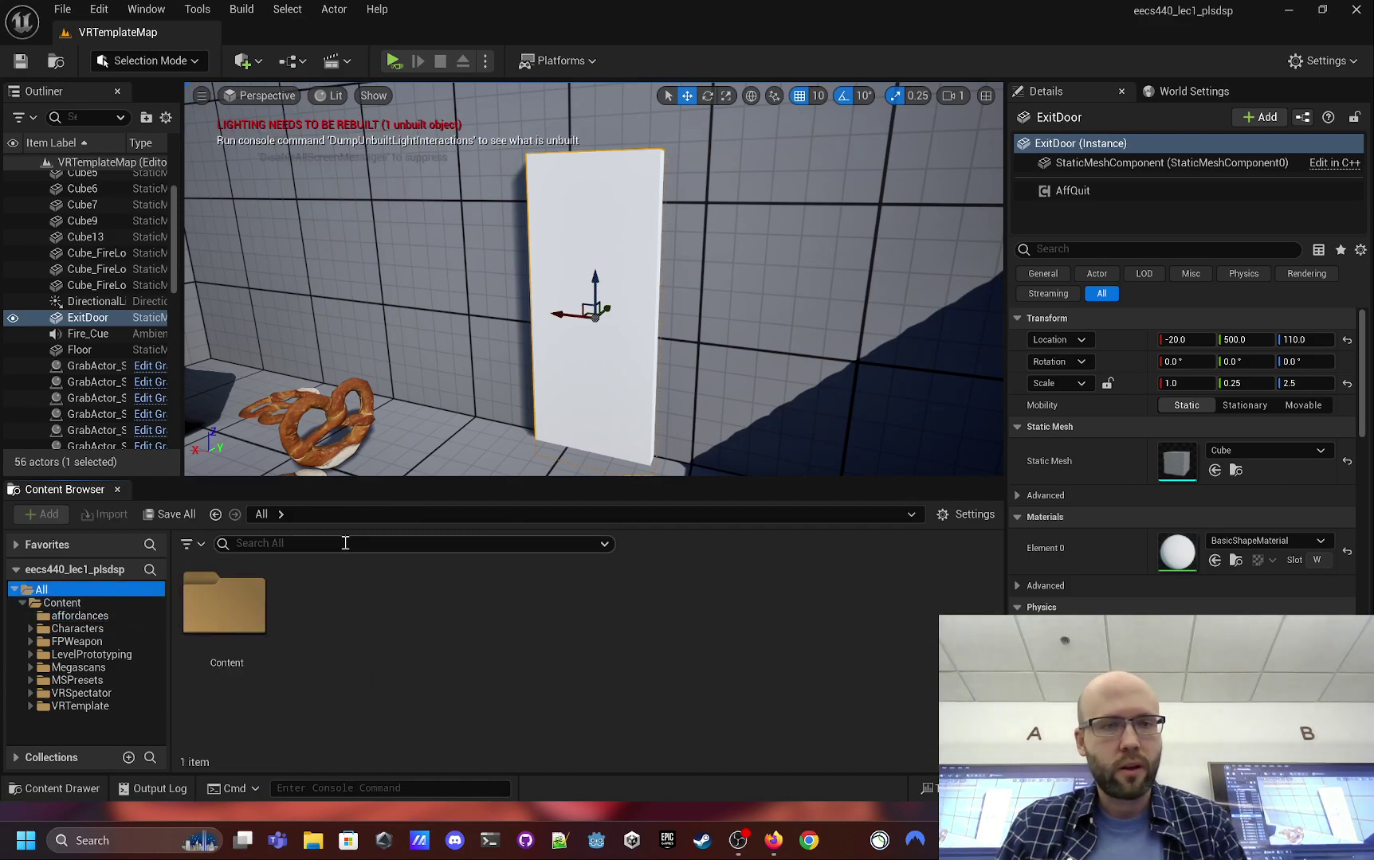
{"action": "type", "text": "vrp"}
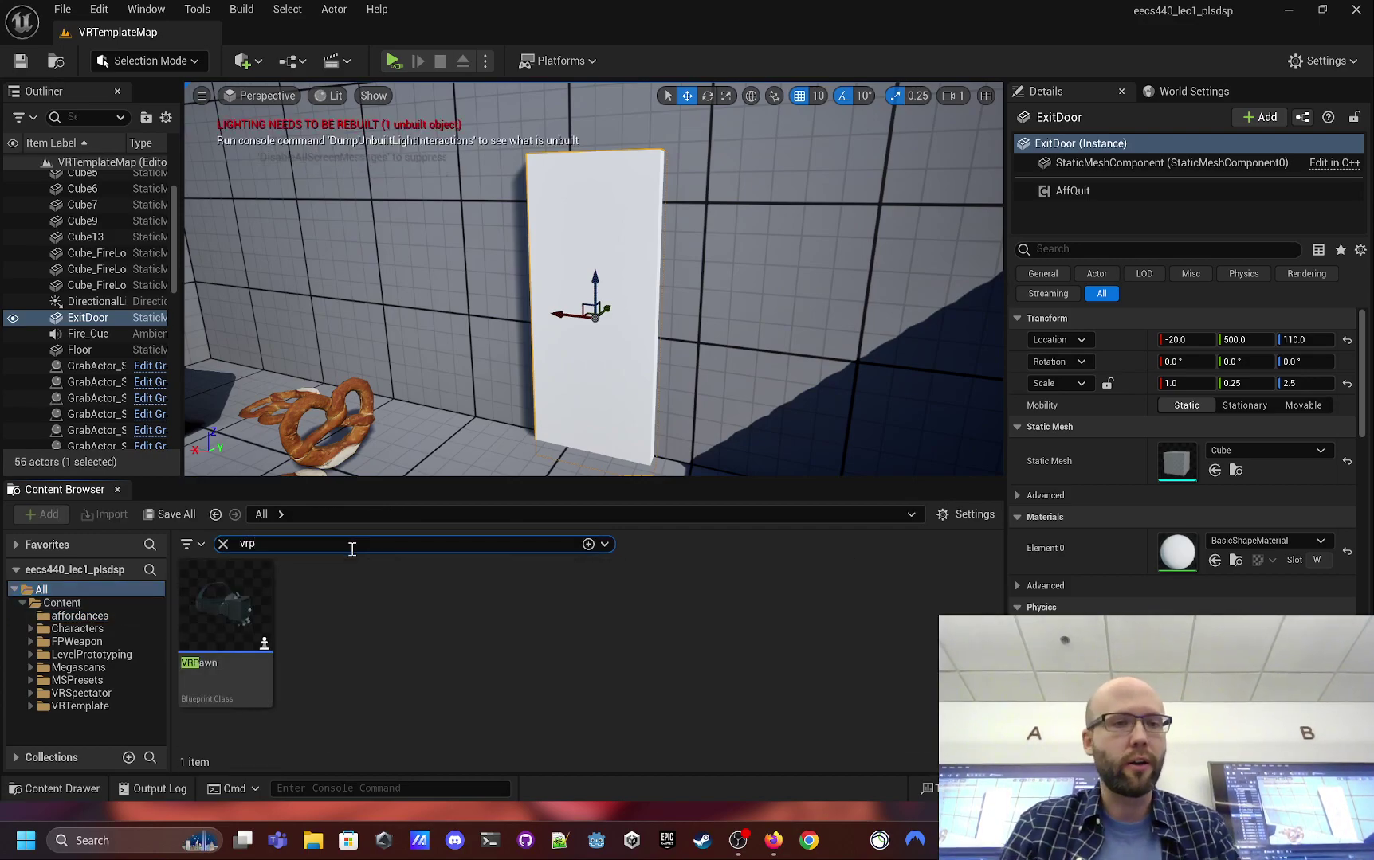
{"action": "double_click", "coordinate": [227, 606]}
{"action": "right_click_drag", "start_coordinate": [337, 523], "coordinate": [751, 555]}
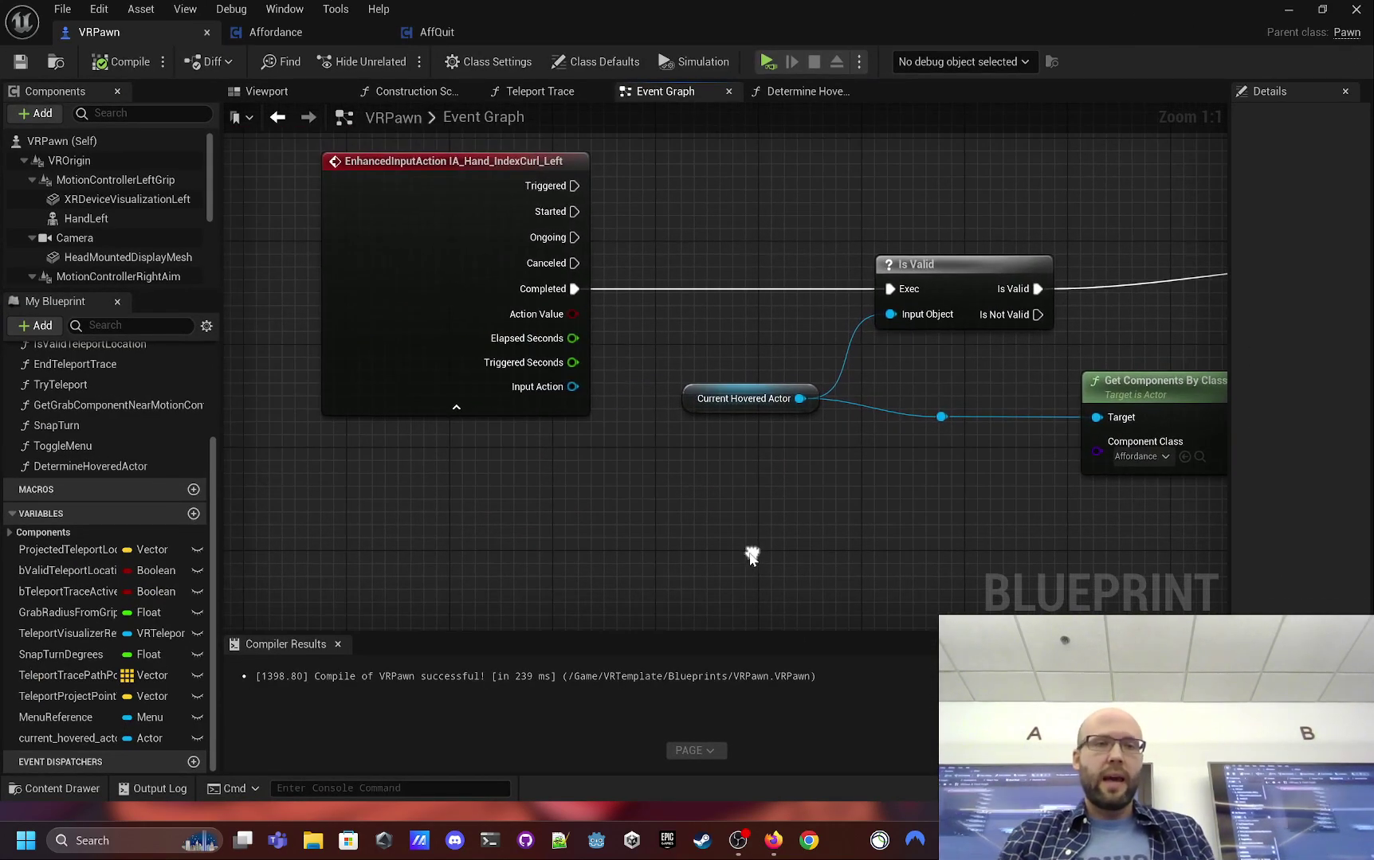
{"action": "scroll", "coordinate": [707, 475], "scroll_direction": "down", "scroll_amount": 7}
{"action": "scroll", "coordinate": [708, 474], "scroll_direction": "up", "scroll_amount": 2}
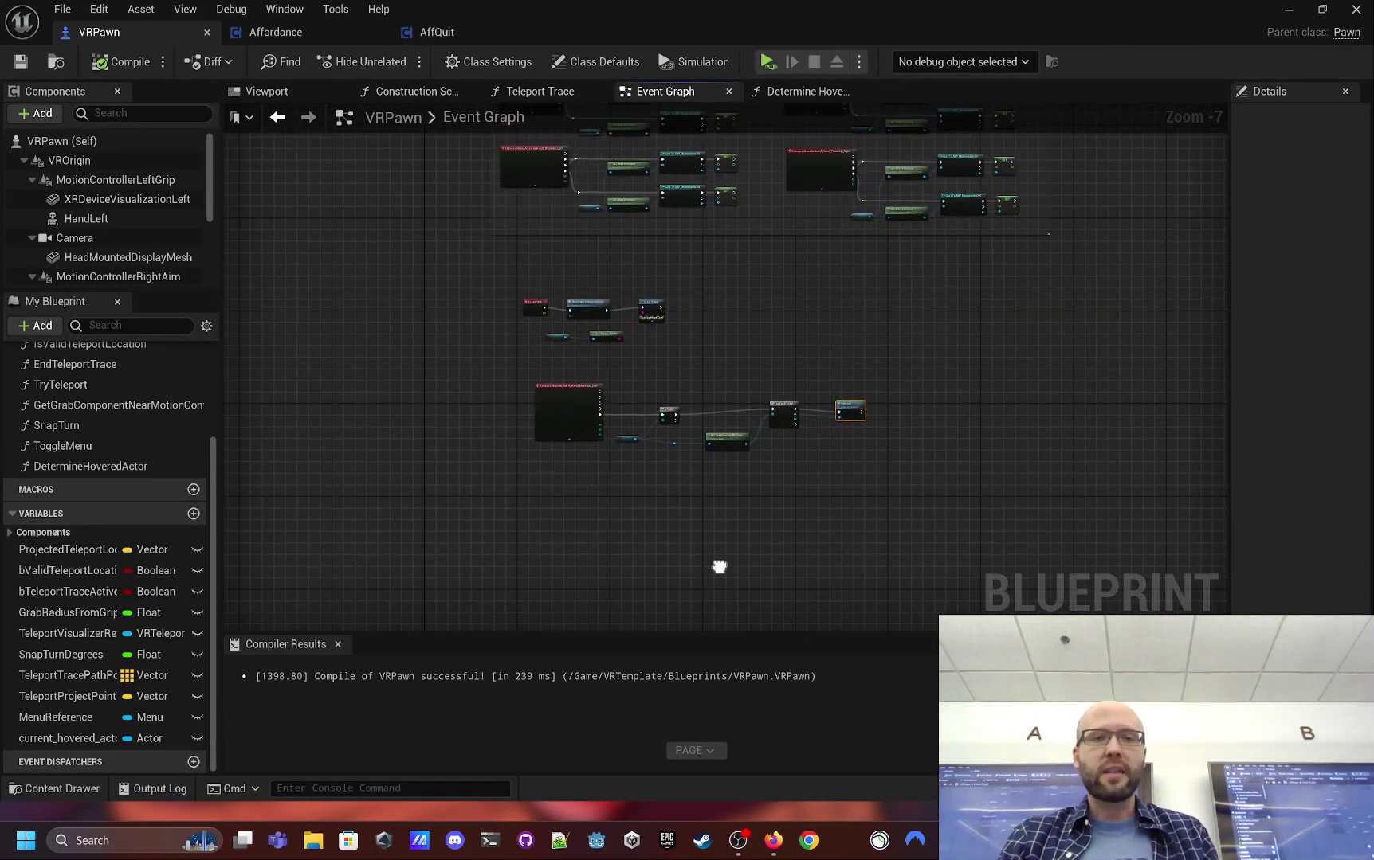
- Open the Determine Hovered Actor function and review its line trace, hit result and the Current Hovered Actor assignment
{"action": "scroll", "coordinate": [585, 361], "scroll_direction": "up", "scroll_amount": 5}
{"action": "right_click_drag", "start_coordinate": [532, 321], "coordinate": [556, 305]}
{"action": "double_click", "coordinate": [664, 301]}
{"action": "right_click_drag", "start_coordinate": [664, 297], "coordinate": [885, 281]}
{"action": "right_click_drag", "start_coordinate": [754, 254], "coordinate": [653, 234]}
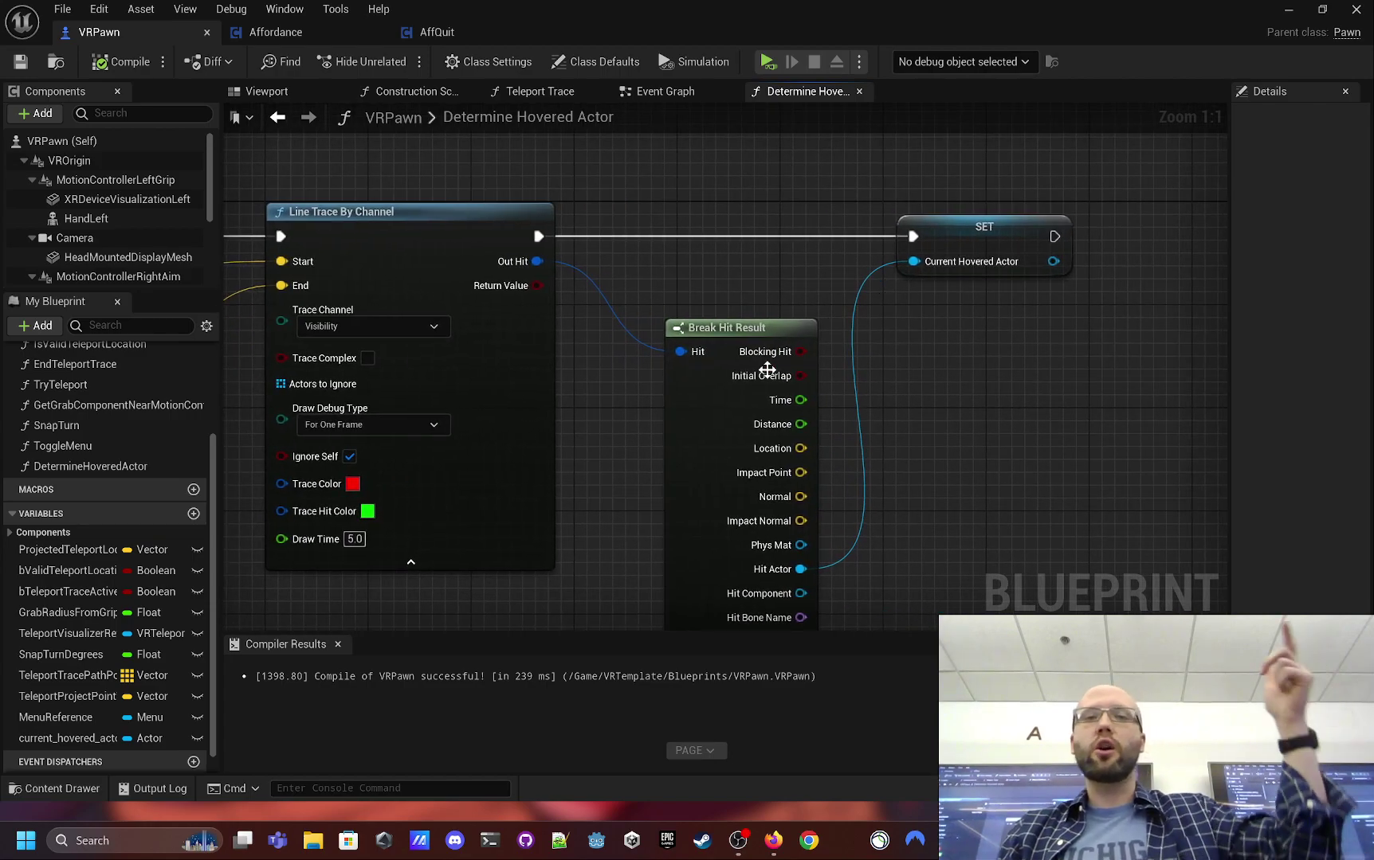
{"action": "right_click_drag", "start_coordinate": [993, 408], "coordinate": [951, 385]}
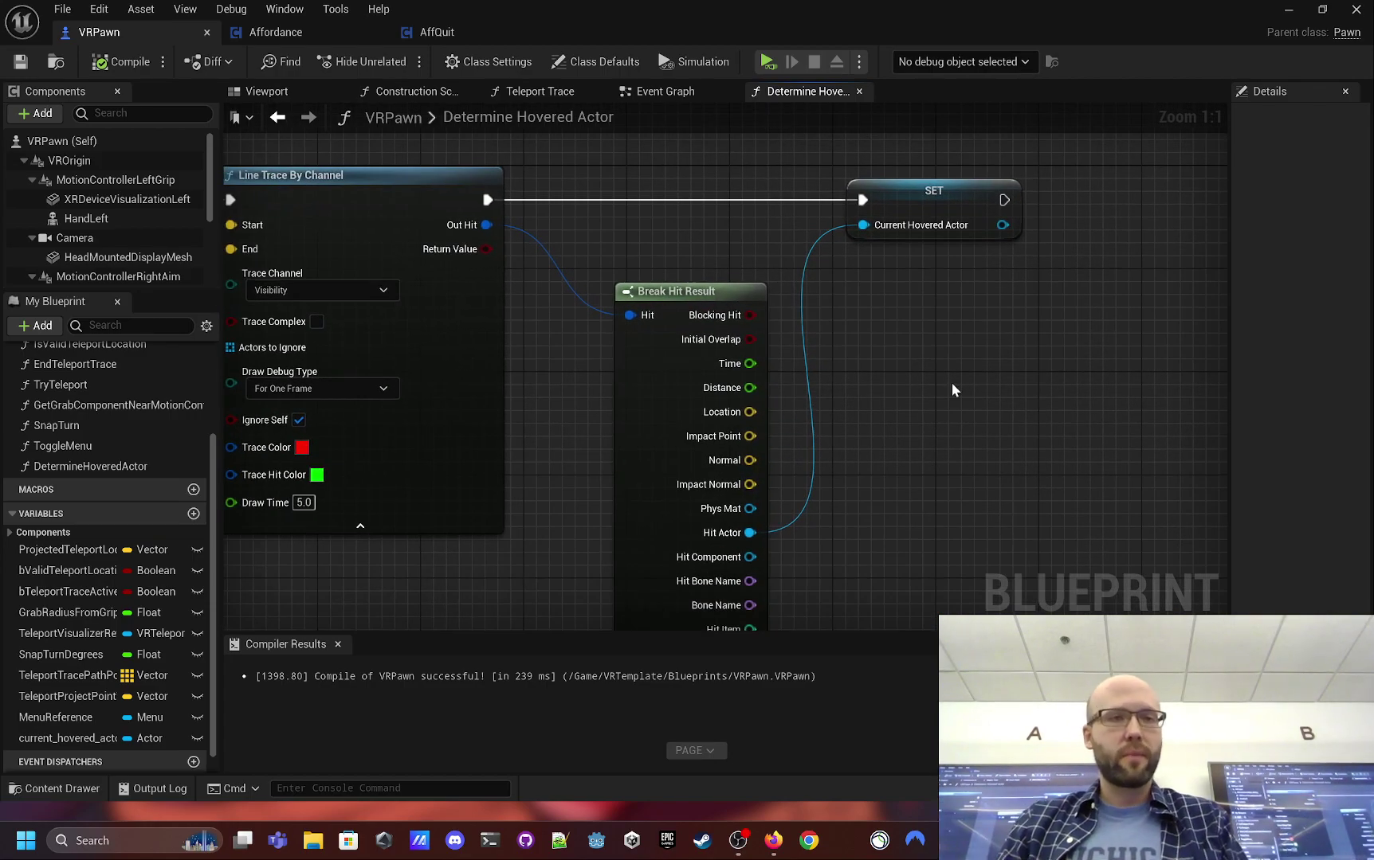
- Review VRPawn's Event Tick chain and the IA_Hand_IndexCurl_Left chain through Is Valid, Get Components By Class, For Each Loop and Interact
{"action": "left_click", "coordinate": [678, 92]}
{"action": "right_click_drag", "start_coordinate": [689, 156], "coordinate": [650, 212]}
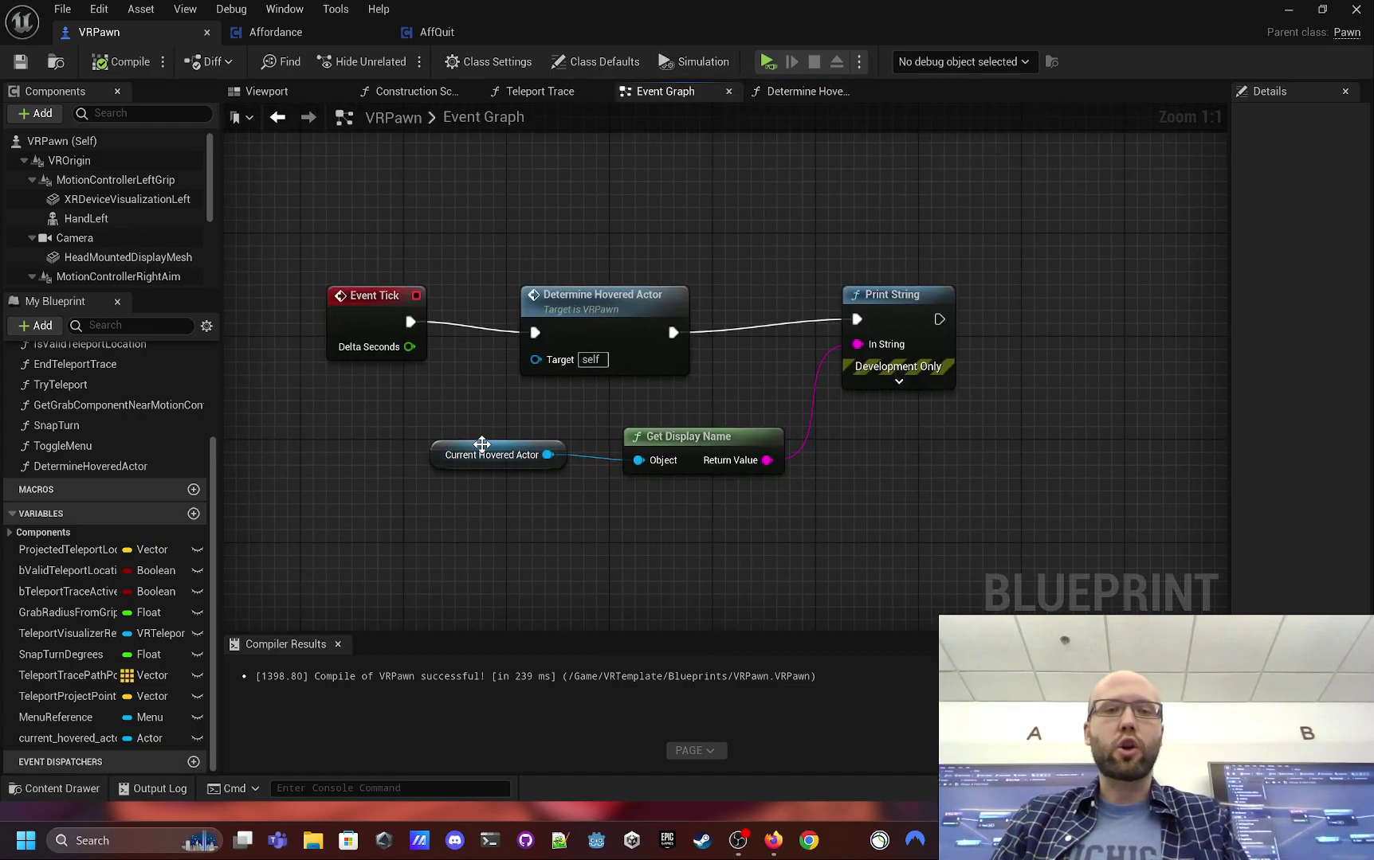
{"action": "right_click_drag", "start_coordinate": [616, 552], "coordinate": [470, 537]}
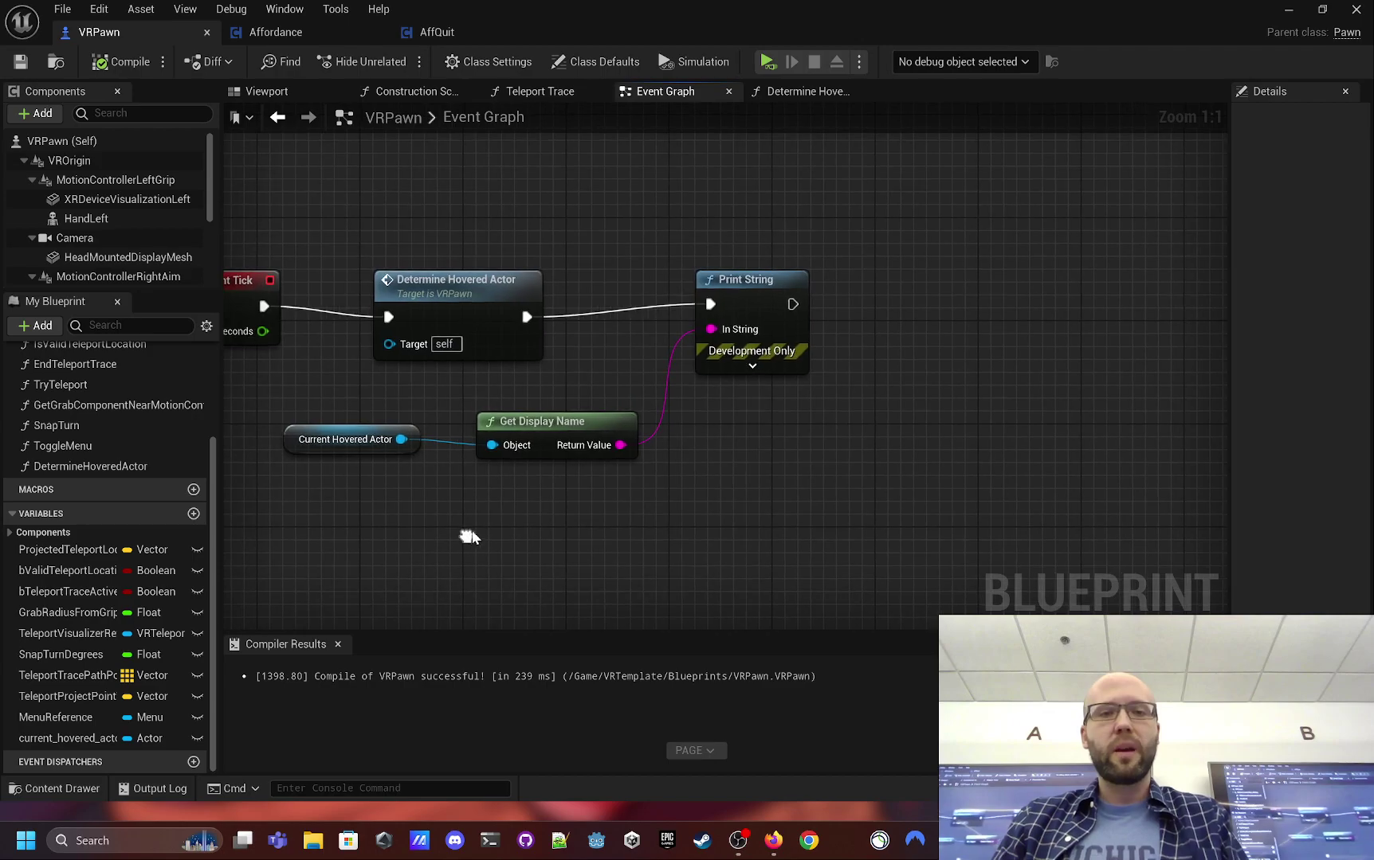
{"action": "right_click_drag", "start_coordinate": [607, 343], "coordinate": [767, 319]}
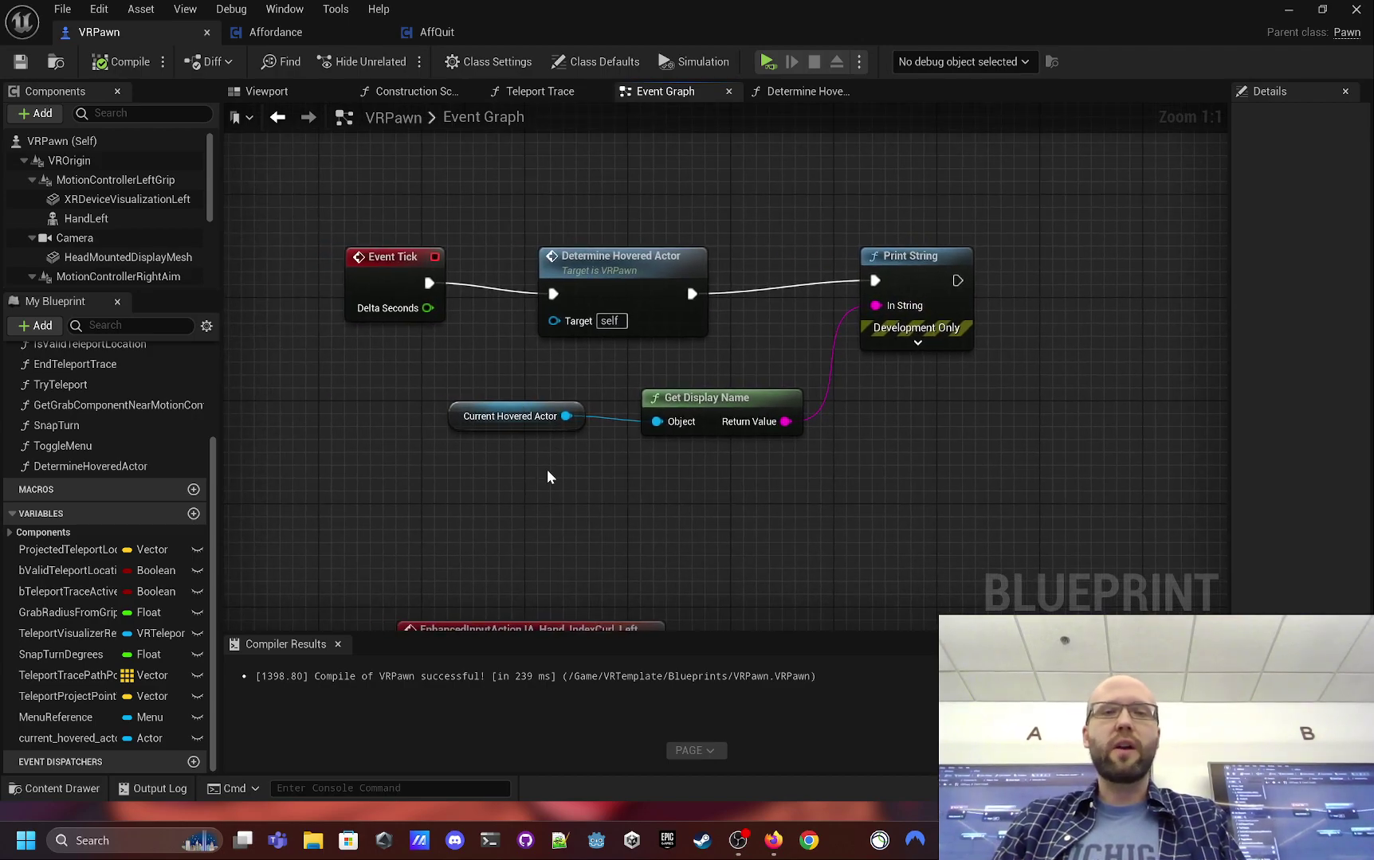
{"action": "right_click_drag", "start_coordinate": [582, 311], "coordinate": [493, 173]}
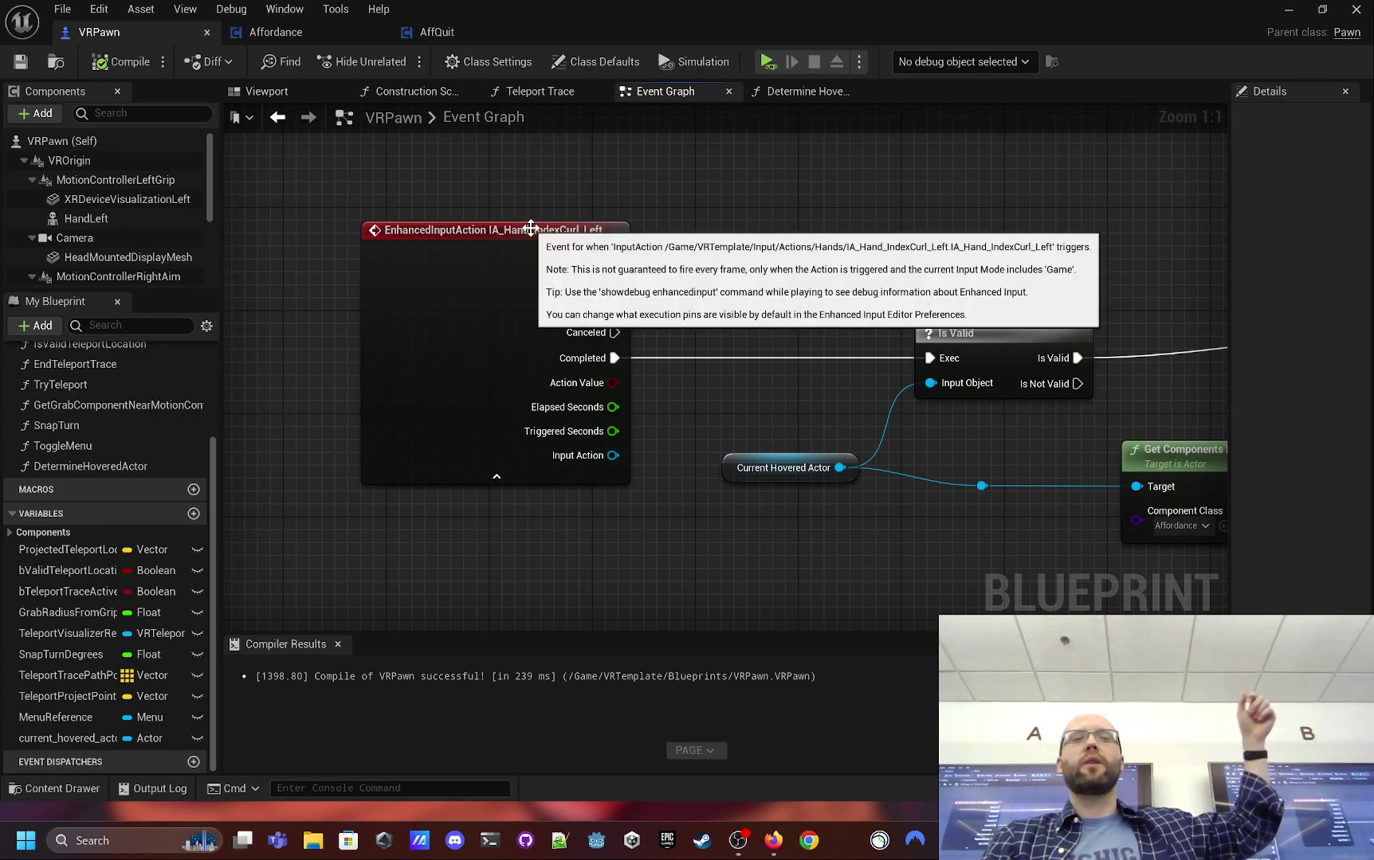
{"action": "left_click", "coordinate": [522, 224]}
{"action": "right_click_drag", "start_coordinate": [719, 274], "coordinate": [436, 245]}
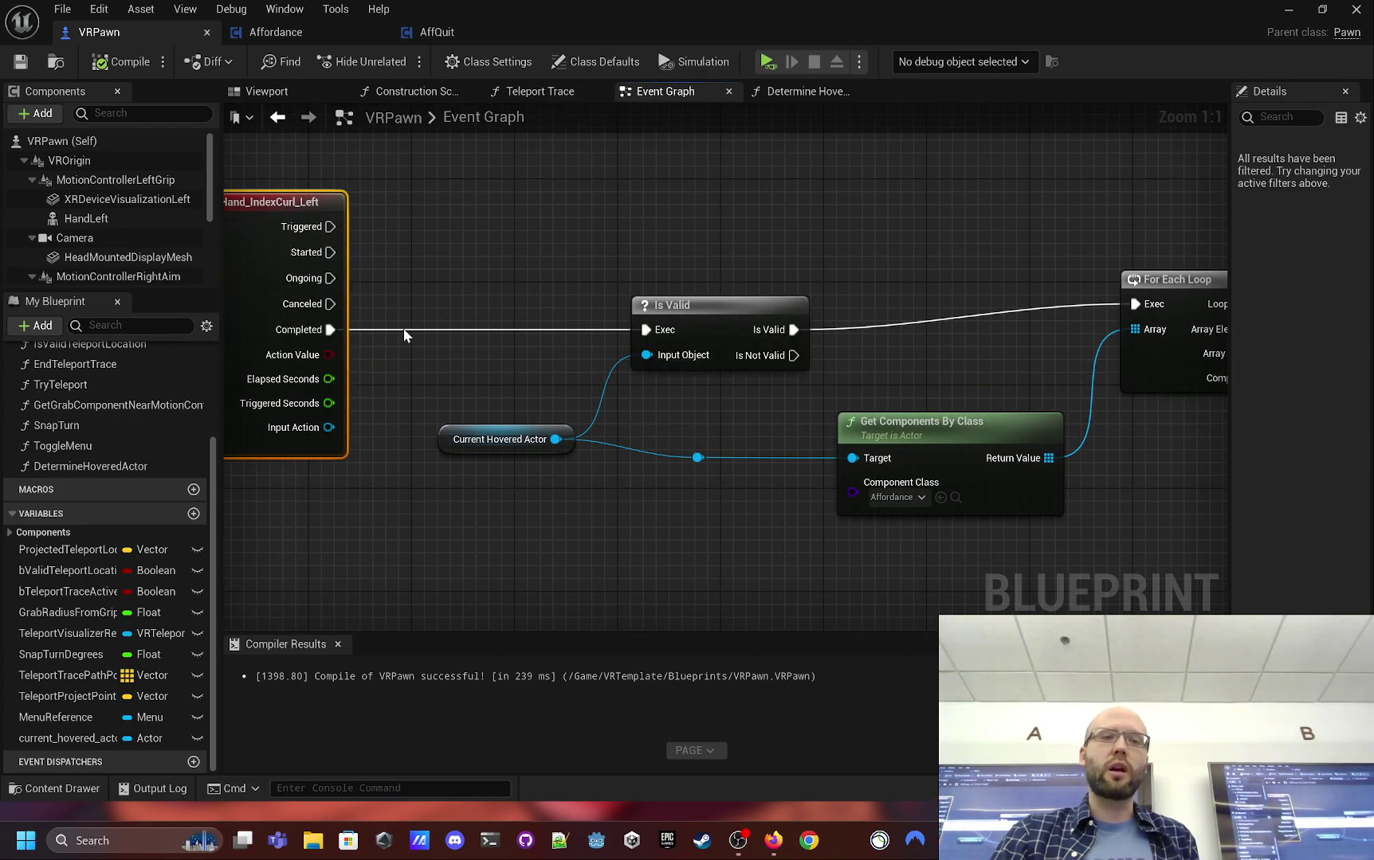
{"action": "left_click", "coordinate": [640, 323]}
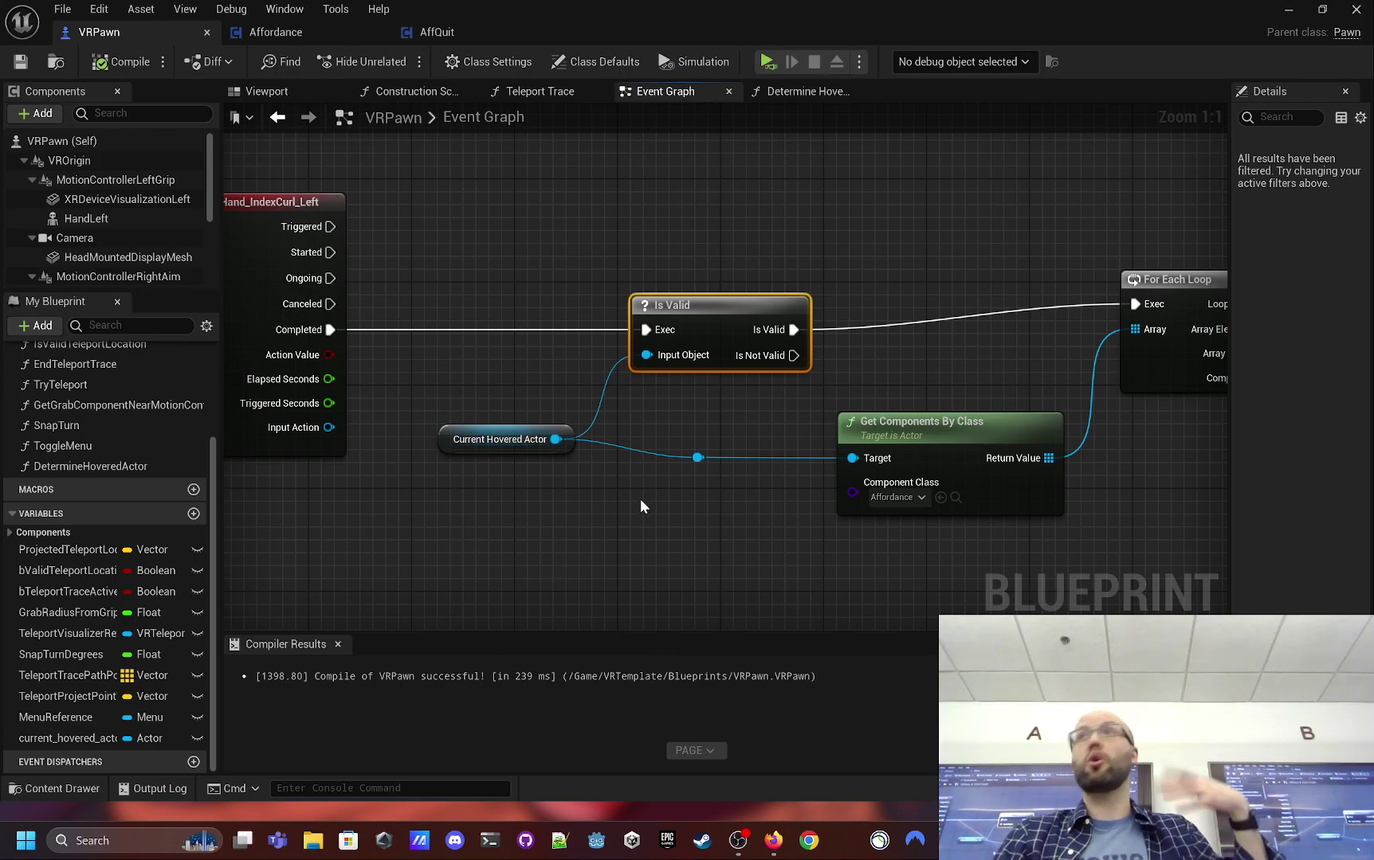
{"action": "right_click_drag", "start_coordinate": [640, 499], "coordinate": [287, 451]}
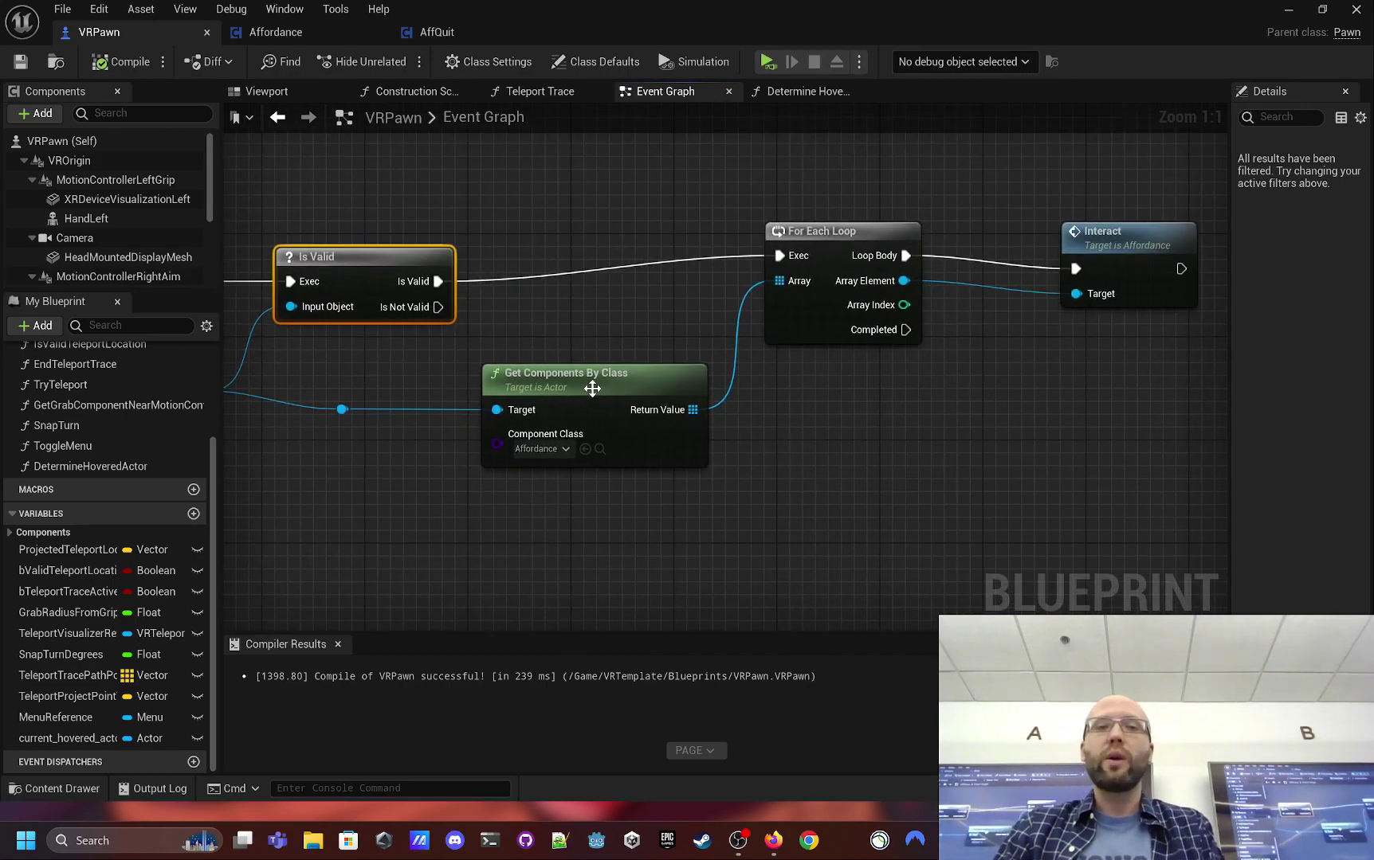
{"action": "left_click", "coordinate": [625, 372]}
- Return to the level editor and compare the components of ExitDoor, including AffQuit, with those of Wall_3
{"action": "left_click", "coordinate": [1290, 10]}
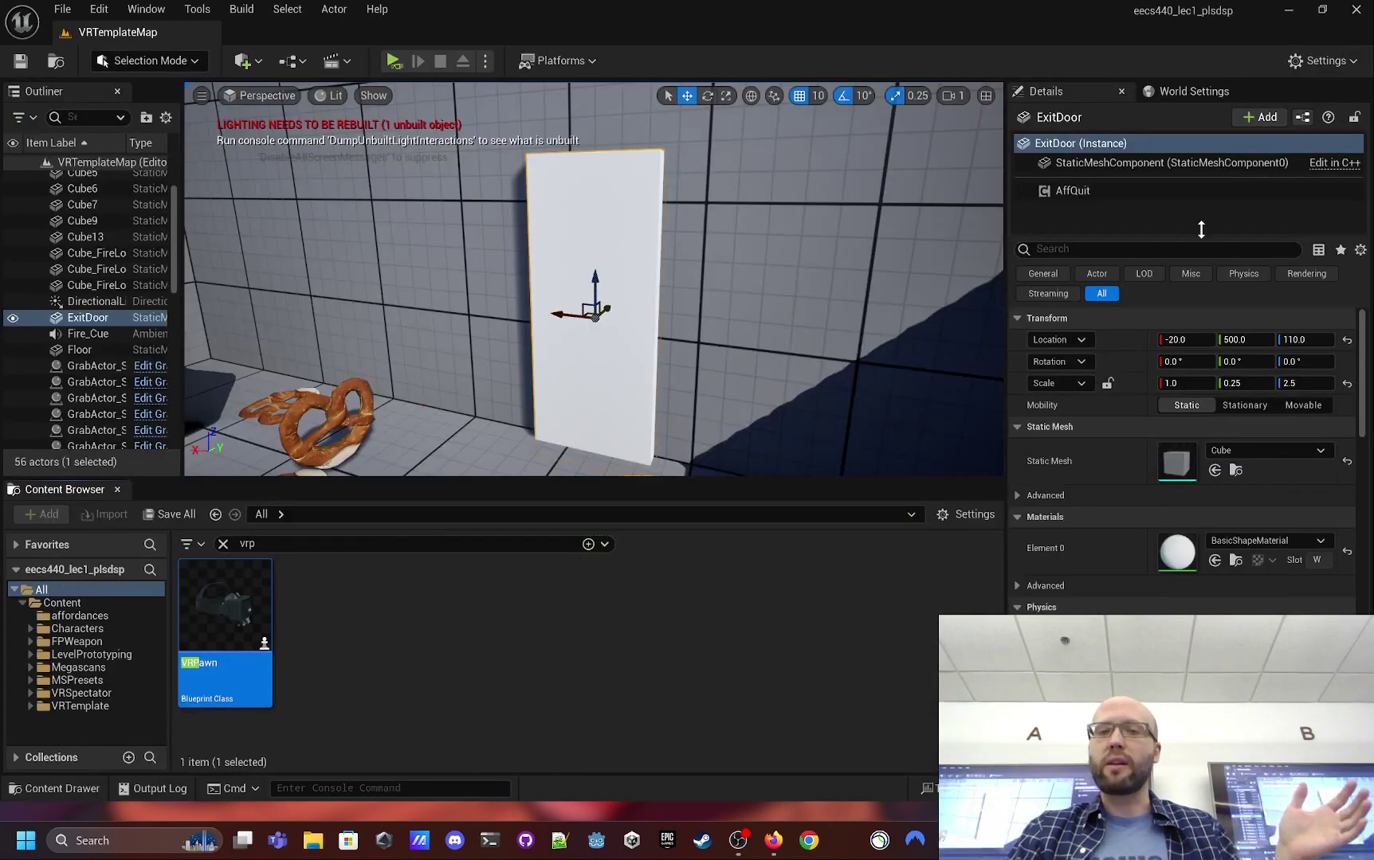
{"action": "left_click", "coordinate": [1099, 192]}
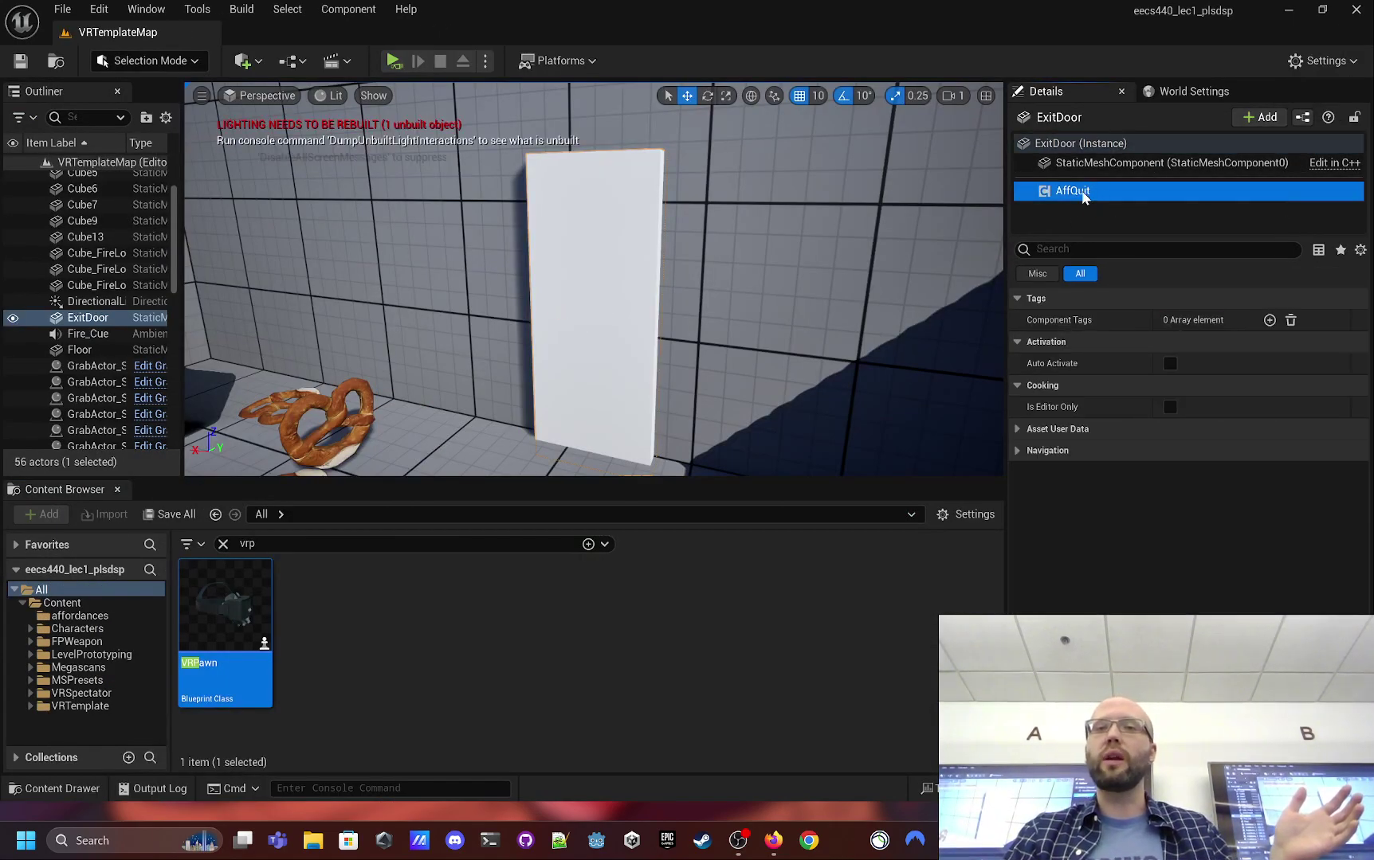
{"action": "left_click", "coordinate": [785, 265]}
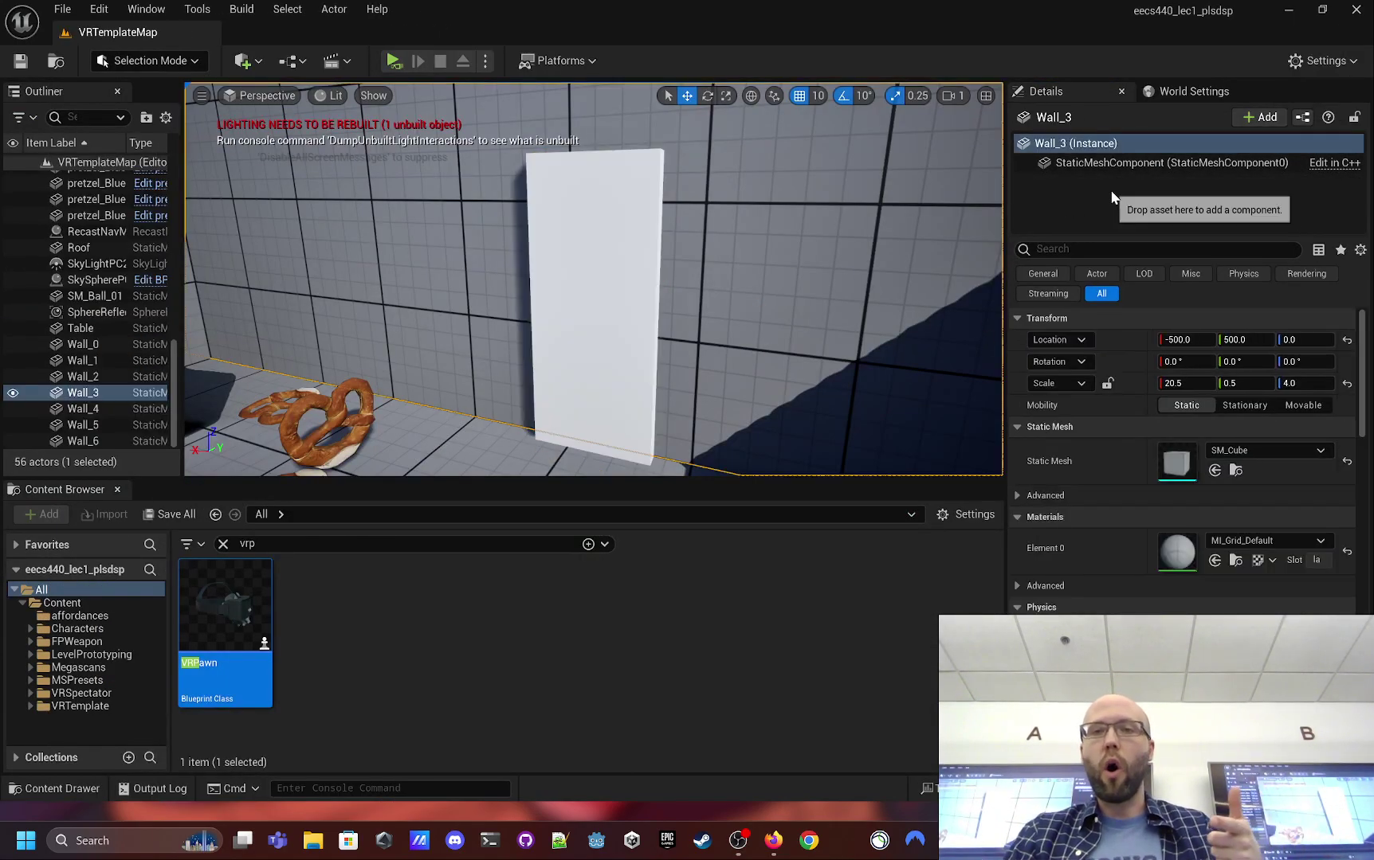
{"action": "left_click", "coordinate": [617, 255]}
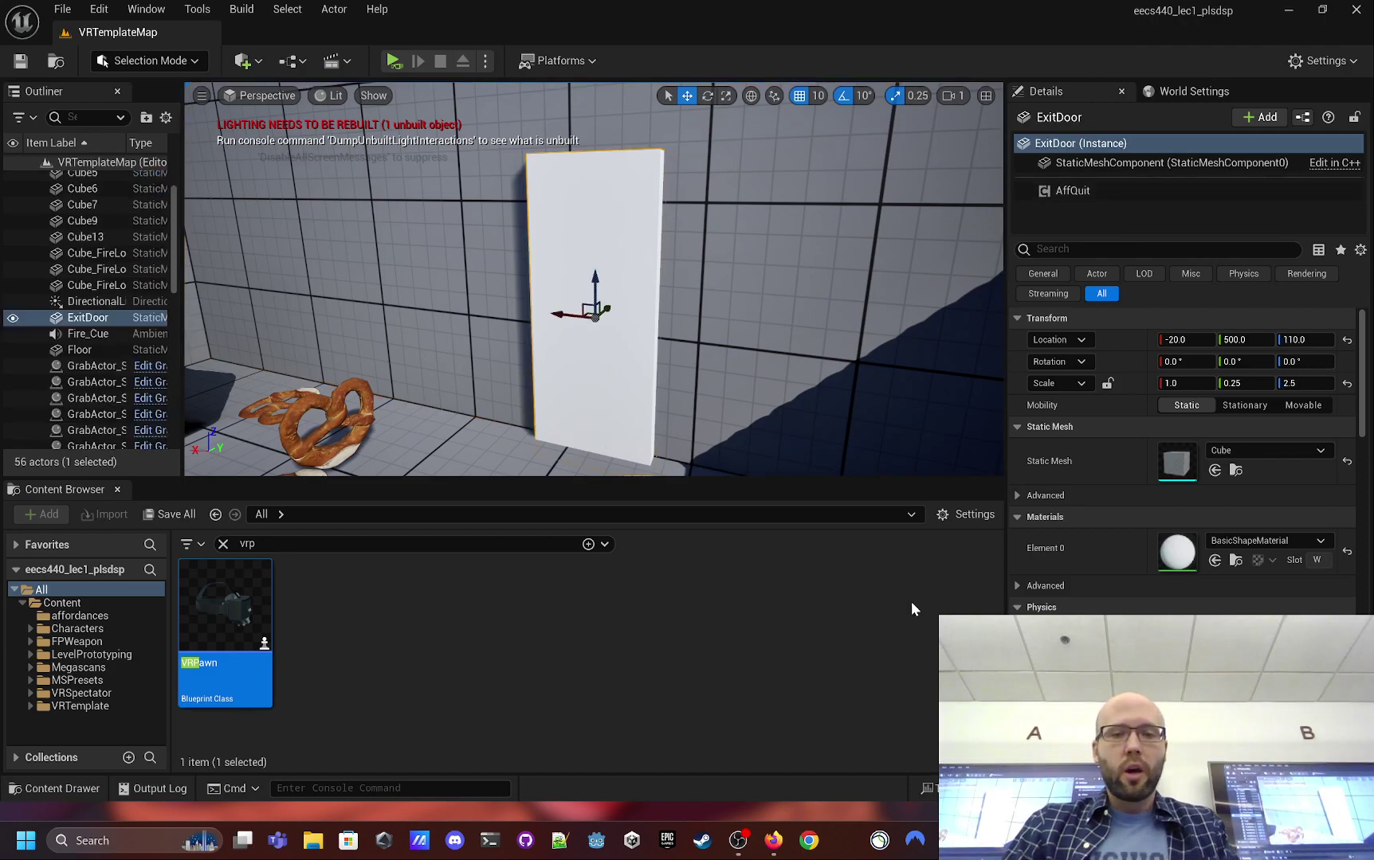
- Return to the blueprint editor and examine the Interact functions of AffQuit and its parent Affordance
{"action": "mouse_move", "coordinate": [880, 841]}
{"action": "left_click", "coordinate": [1004, 749]}
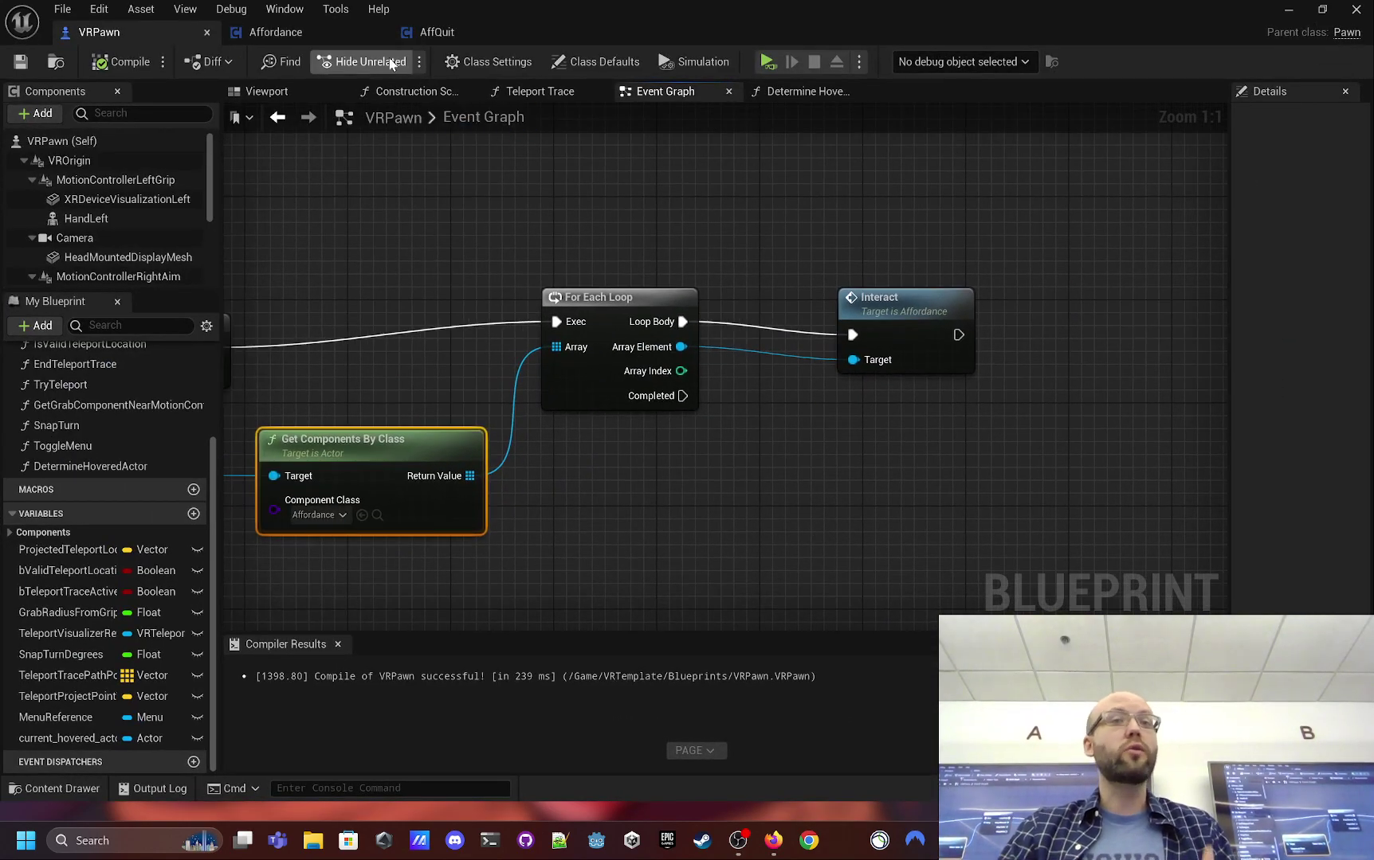
{"action": "left_click", "coordinate": [431, 38]}
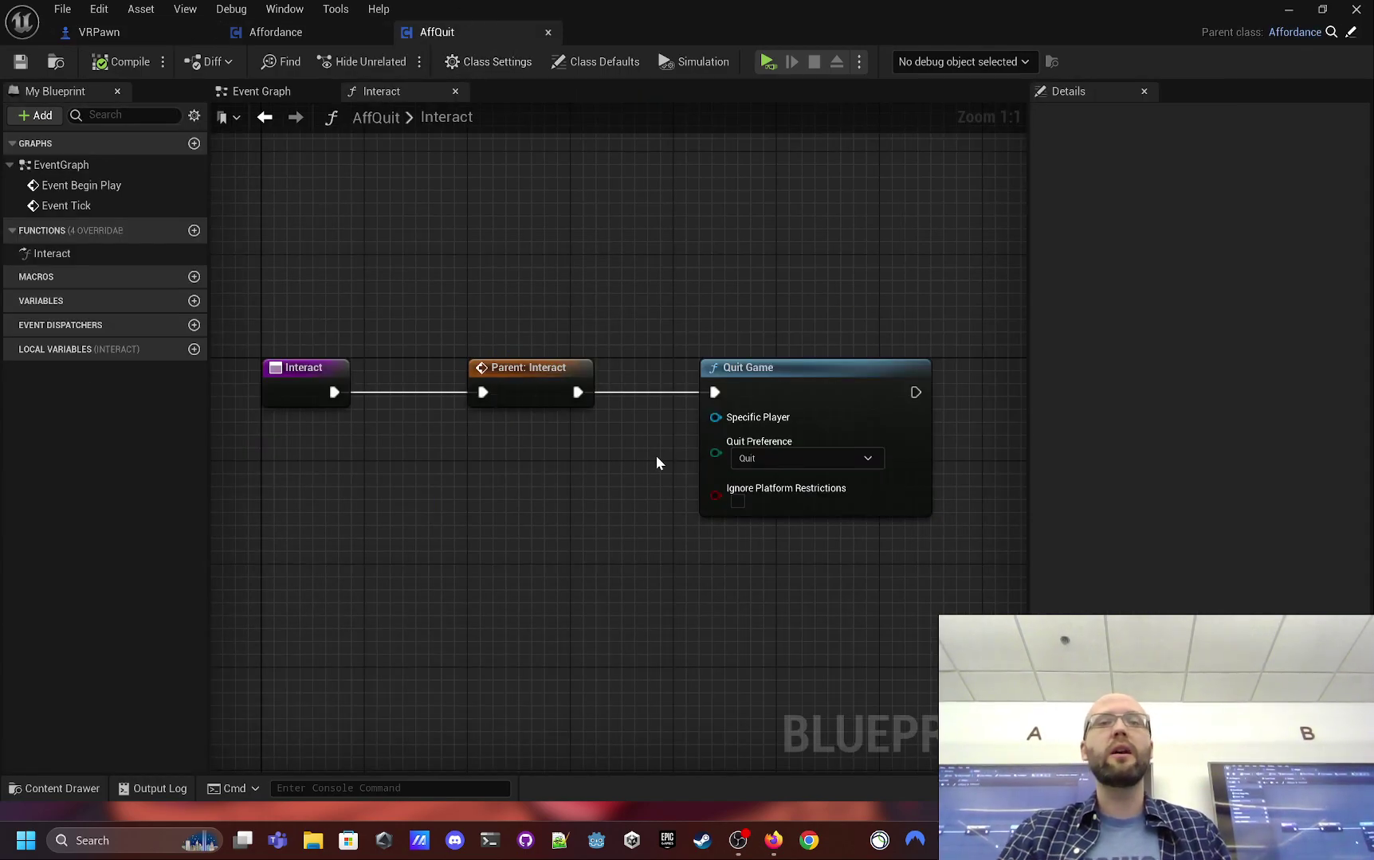
{"action": "left_click", "coordinate": [363, 32]}
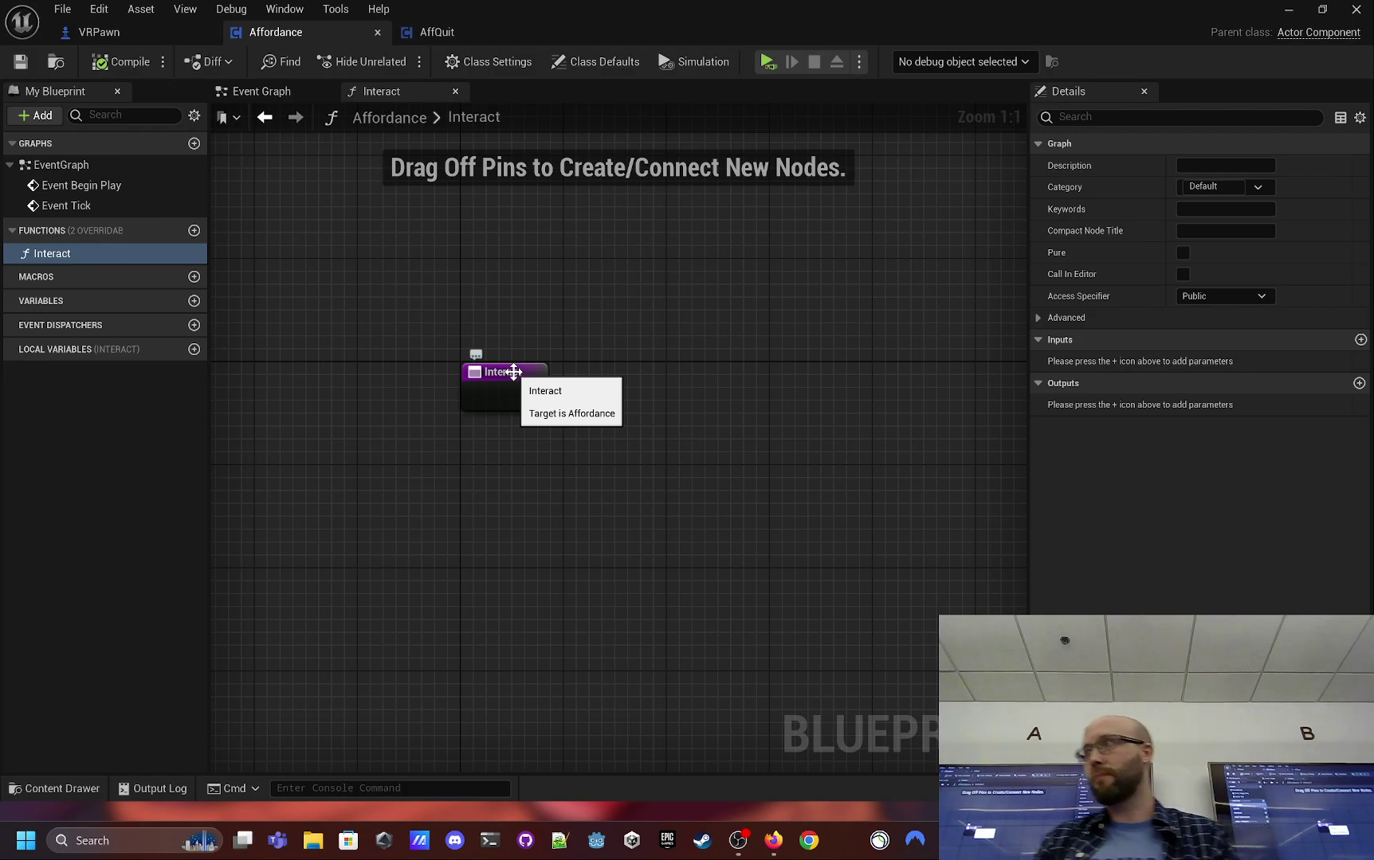
- Close the blueprint editor and delete the AffQuit component from the ExitDoor actor
{"action": "left_click", "coordinate": [1360, 8]}
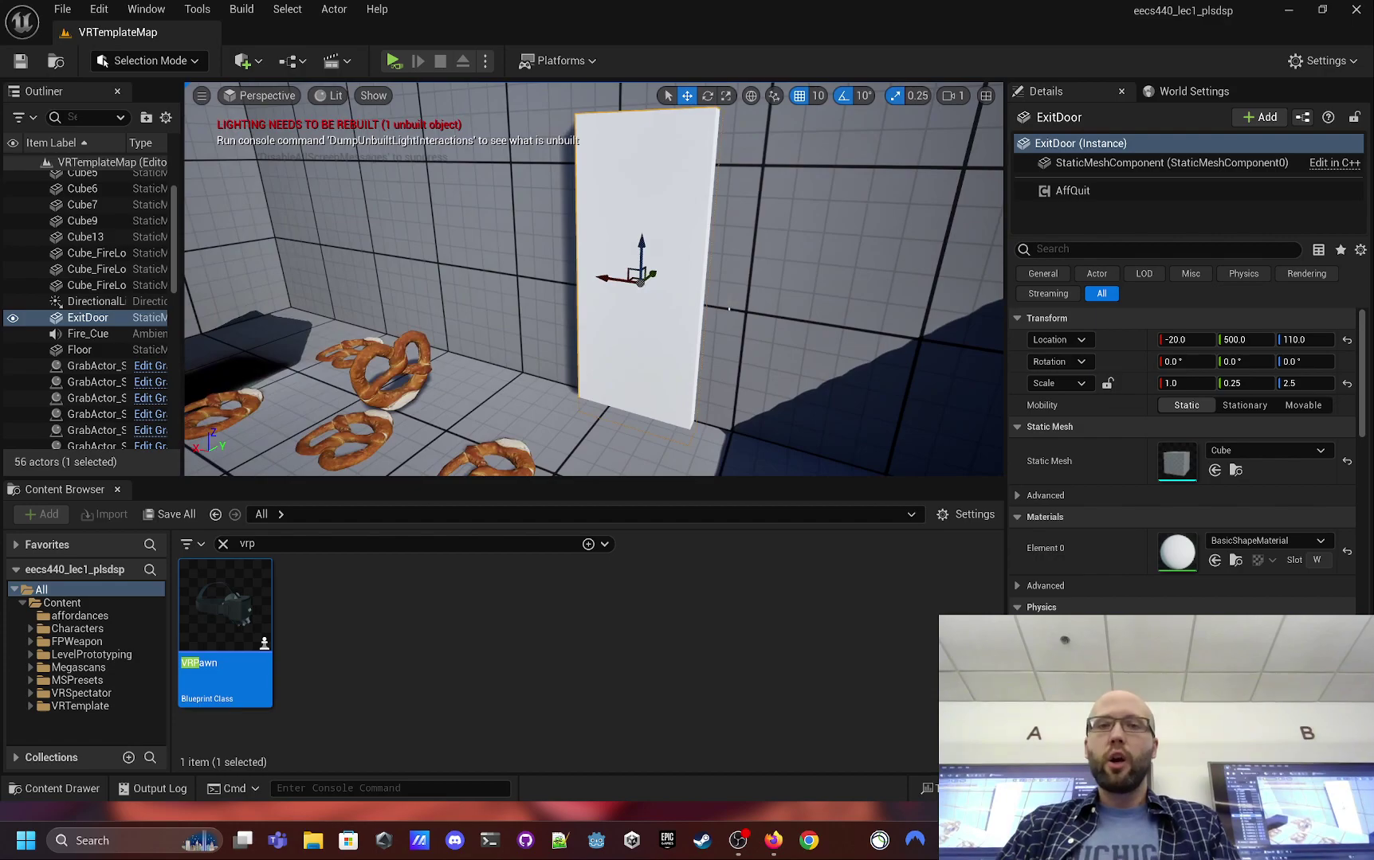
{"action": "left_click", "coordinate": [1141, 187]}
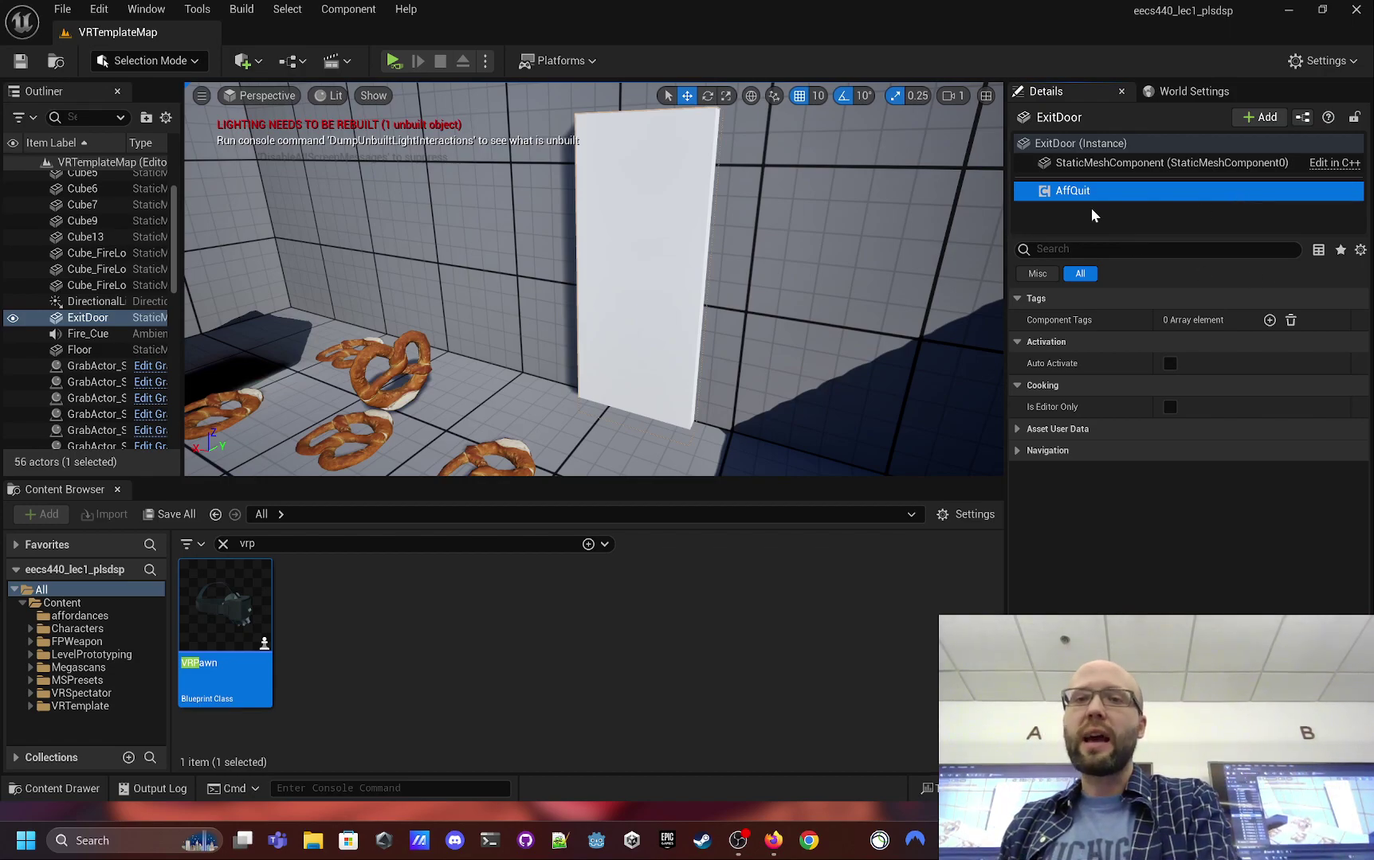
{"action": "left_click", "coordinate": [1111, 196]}
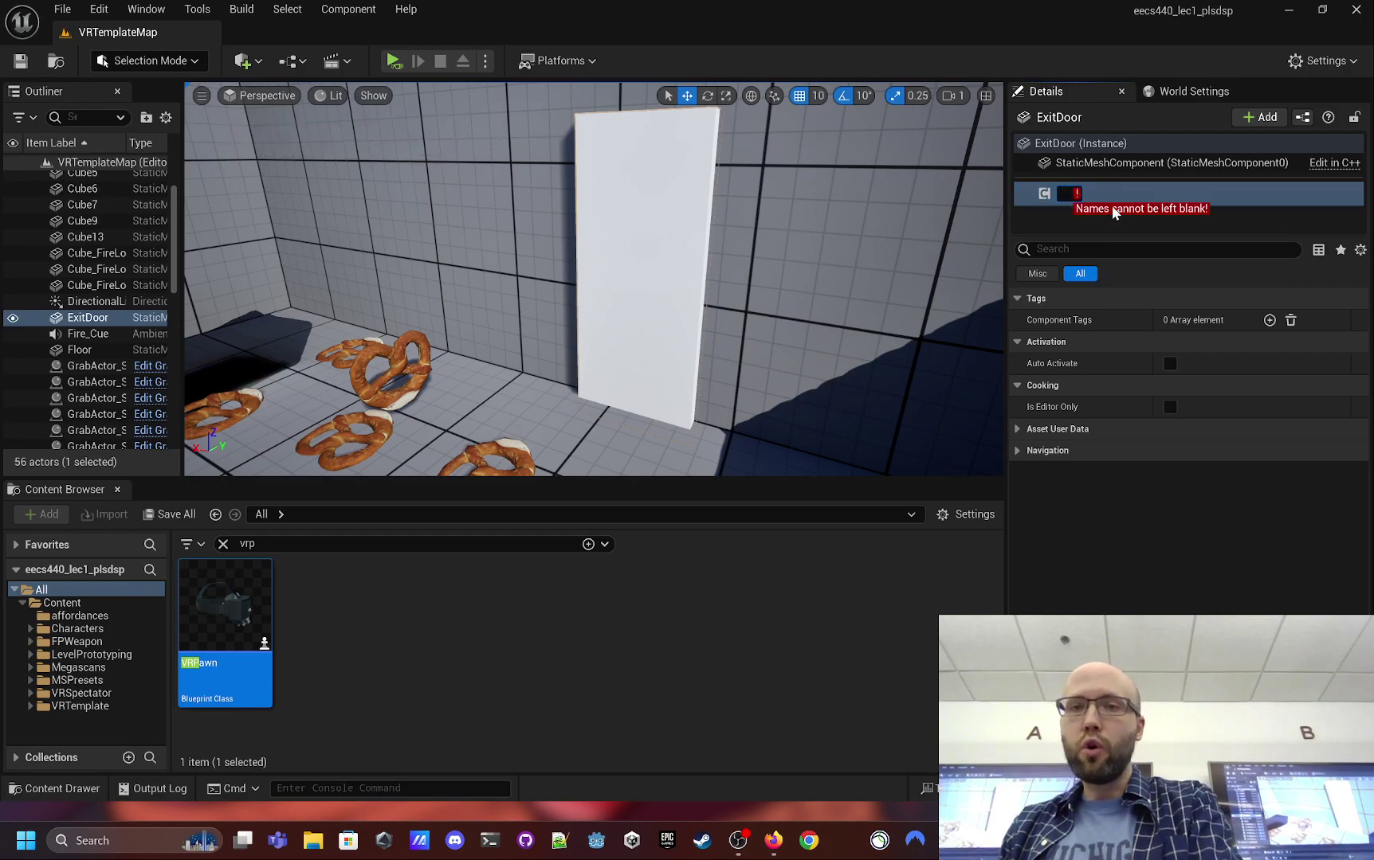
{"action": "key", "text": "Escape"}
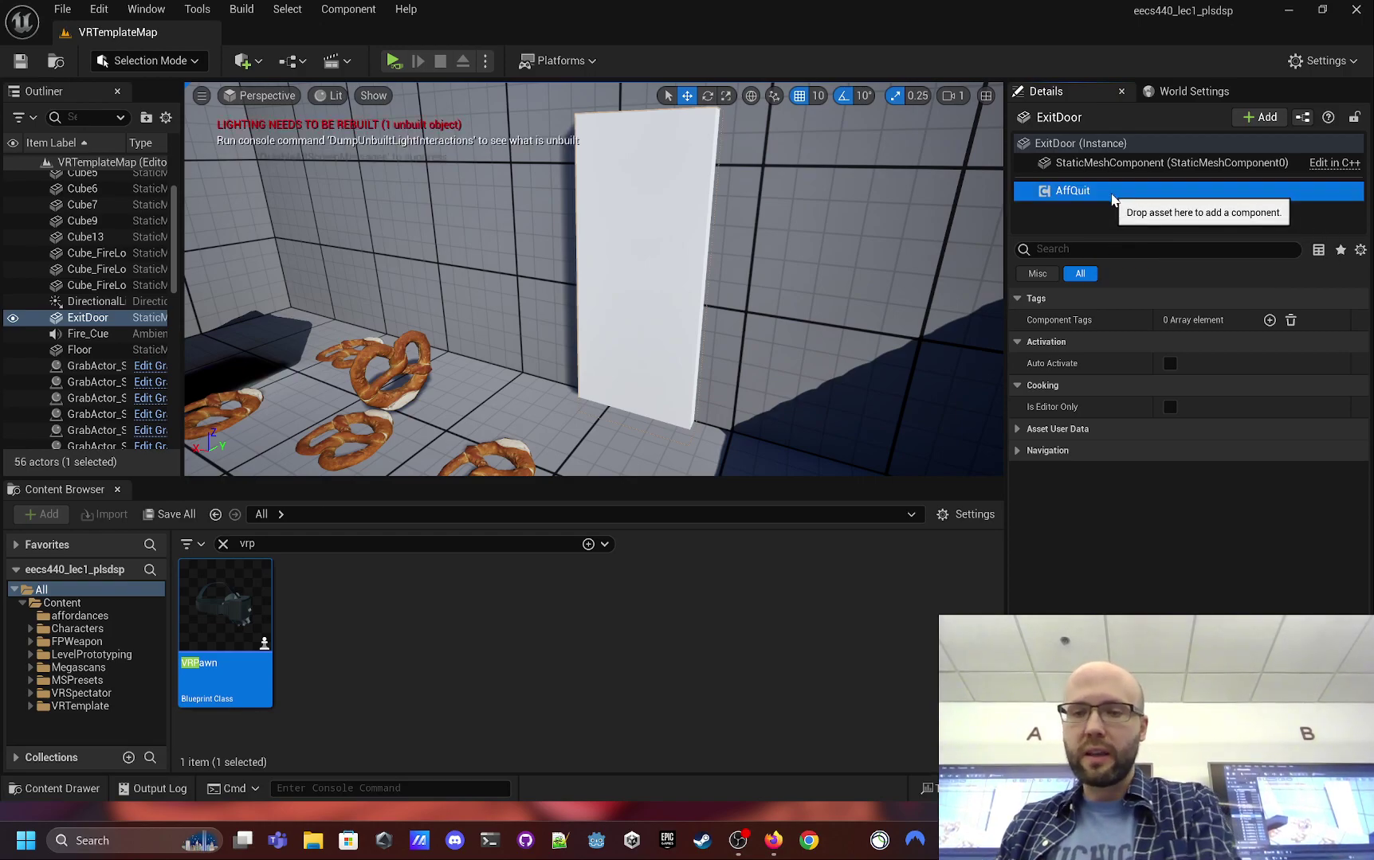
{"action": "key", "text": "Delete"}
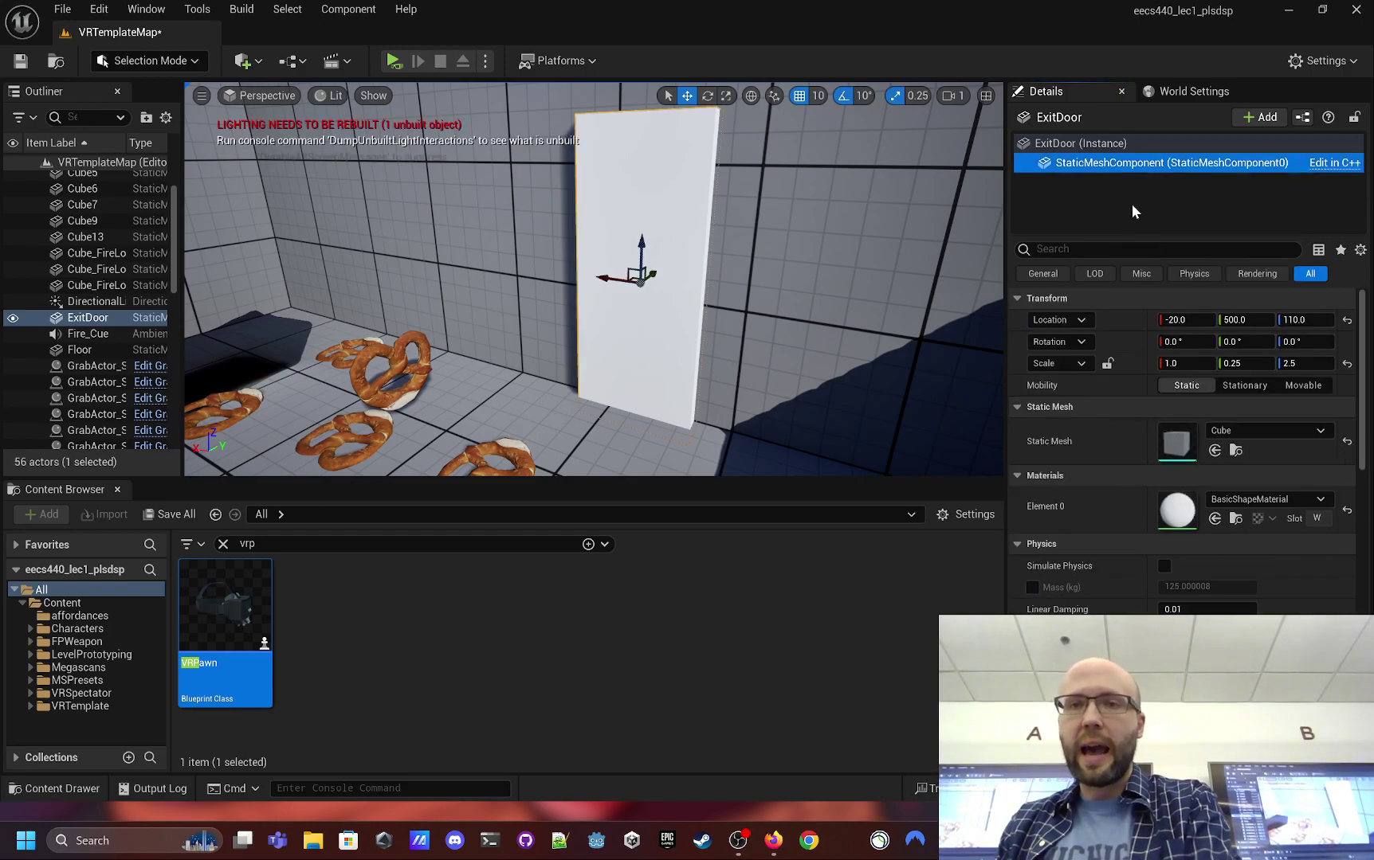
- Add a new Blueprint script component named AffMessage to ExitDoor, with Affordance as its parent class
{"action": "left_click", "coordinate": [1265, 119]}
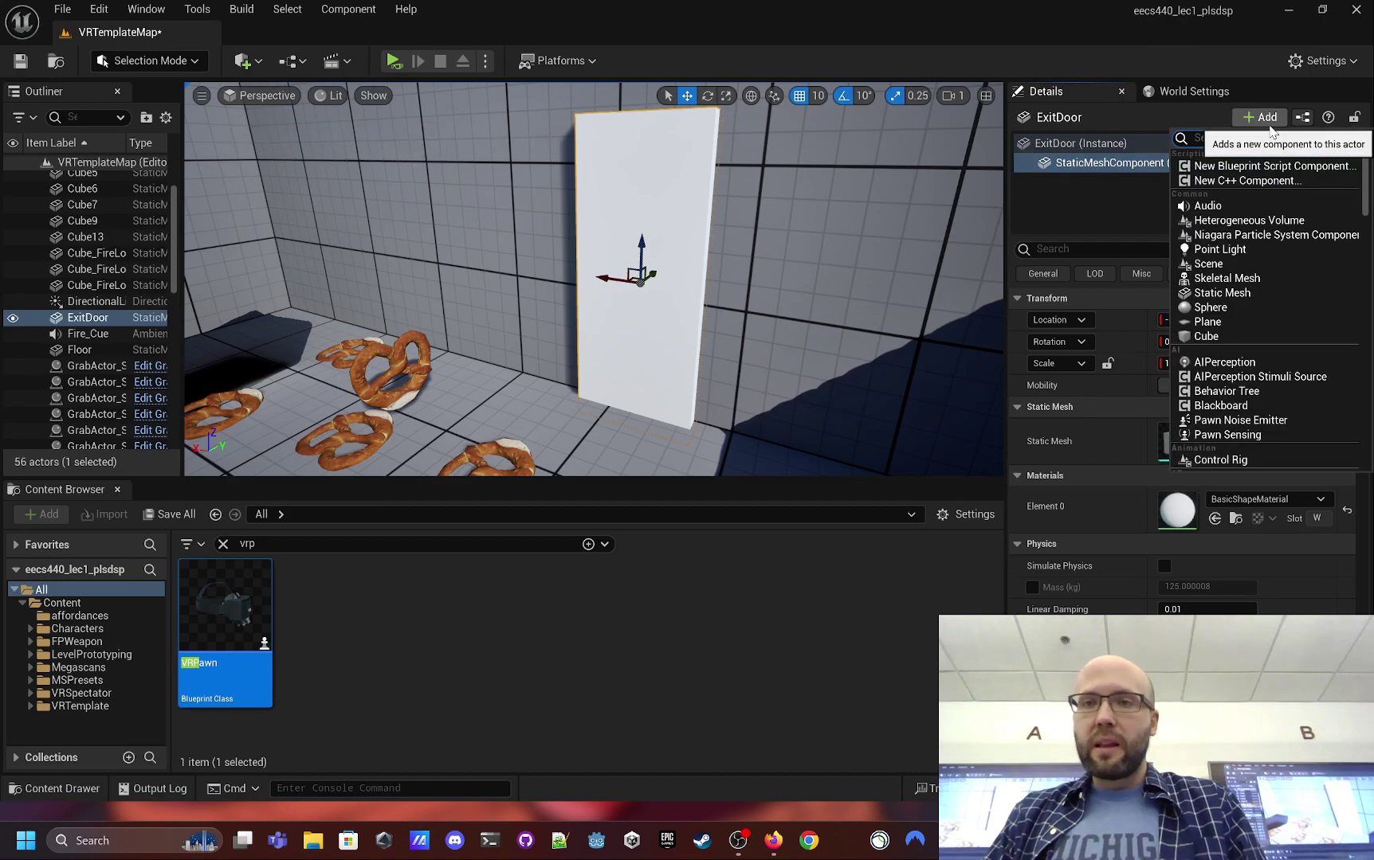
{"action": "left_click", "coordinate": [1259, 168]}
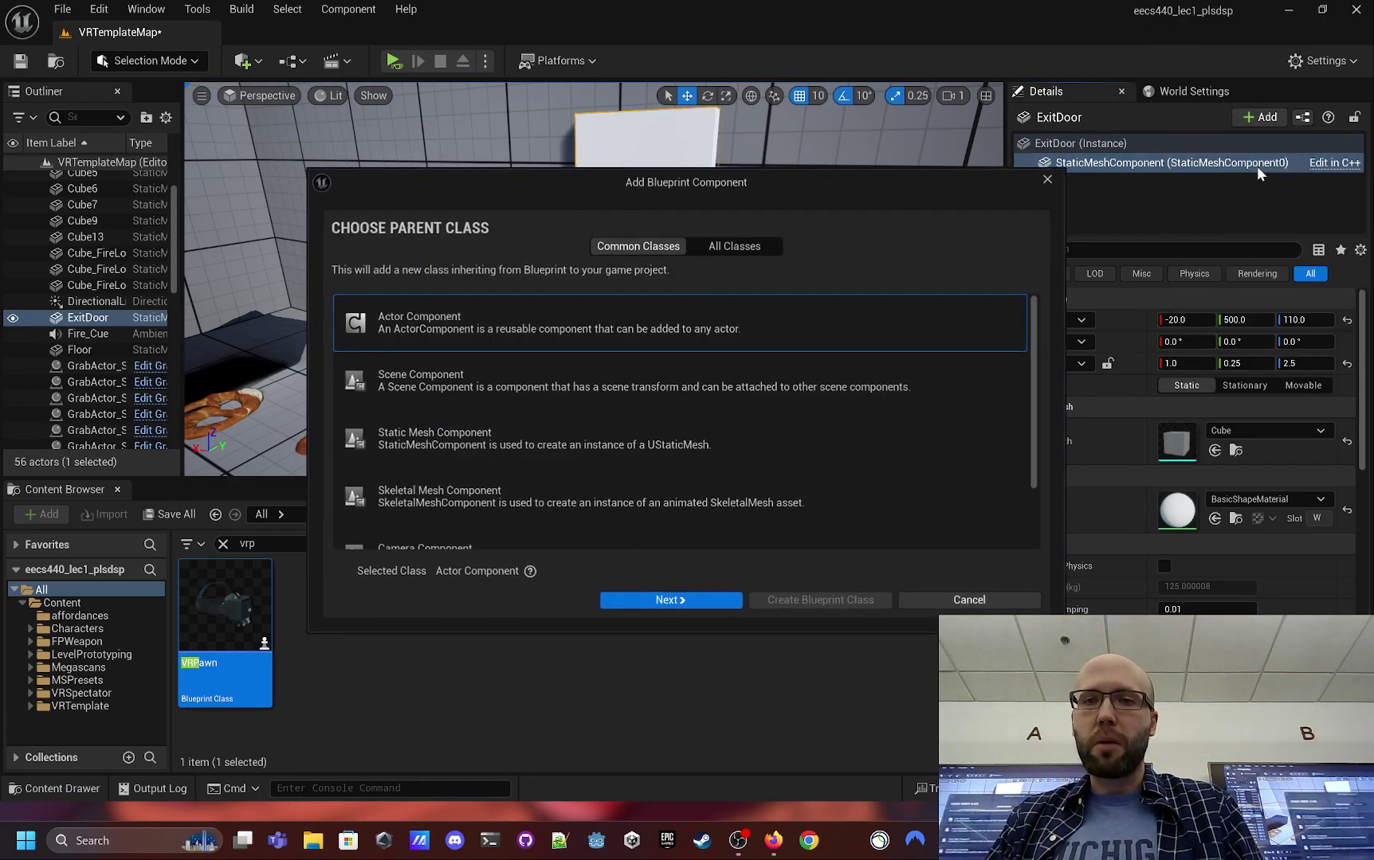
{"action": "left_click", "coordinate": [735, 249]}
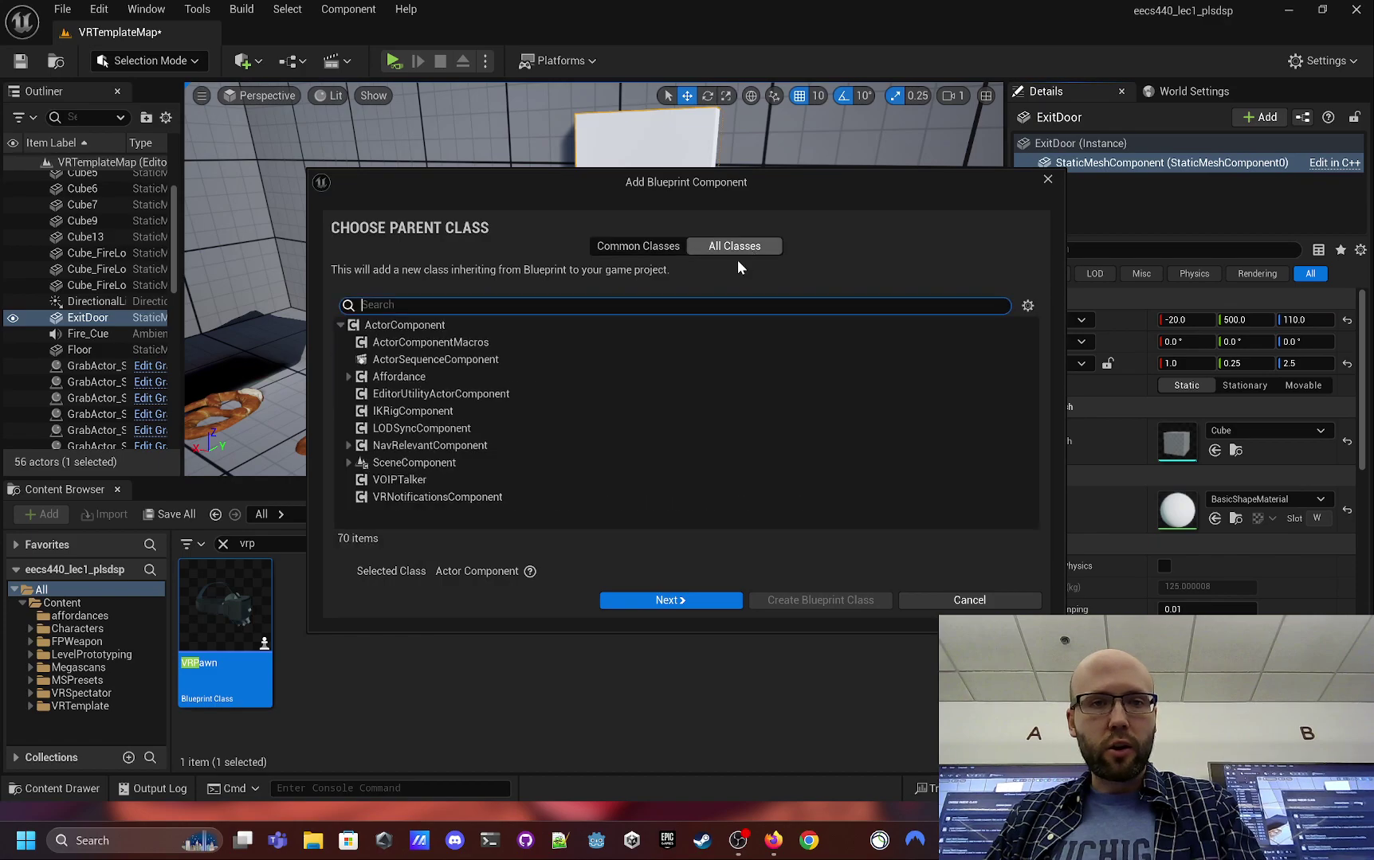
{"action": "left_click", "coordinate": [458, 377]}
{"action": "left_click", "coordinate": [672, 600]}
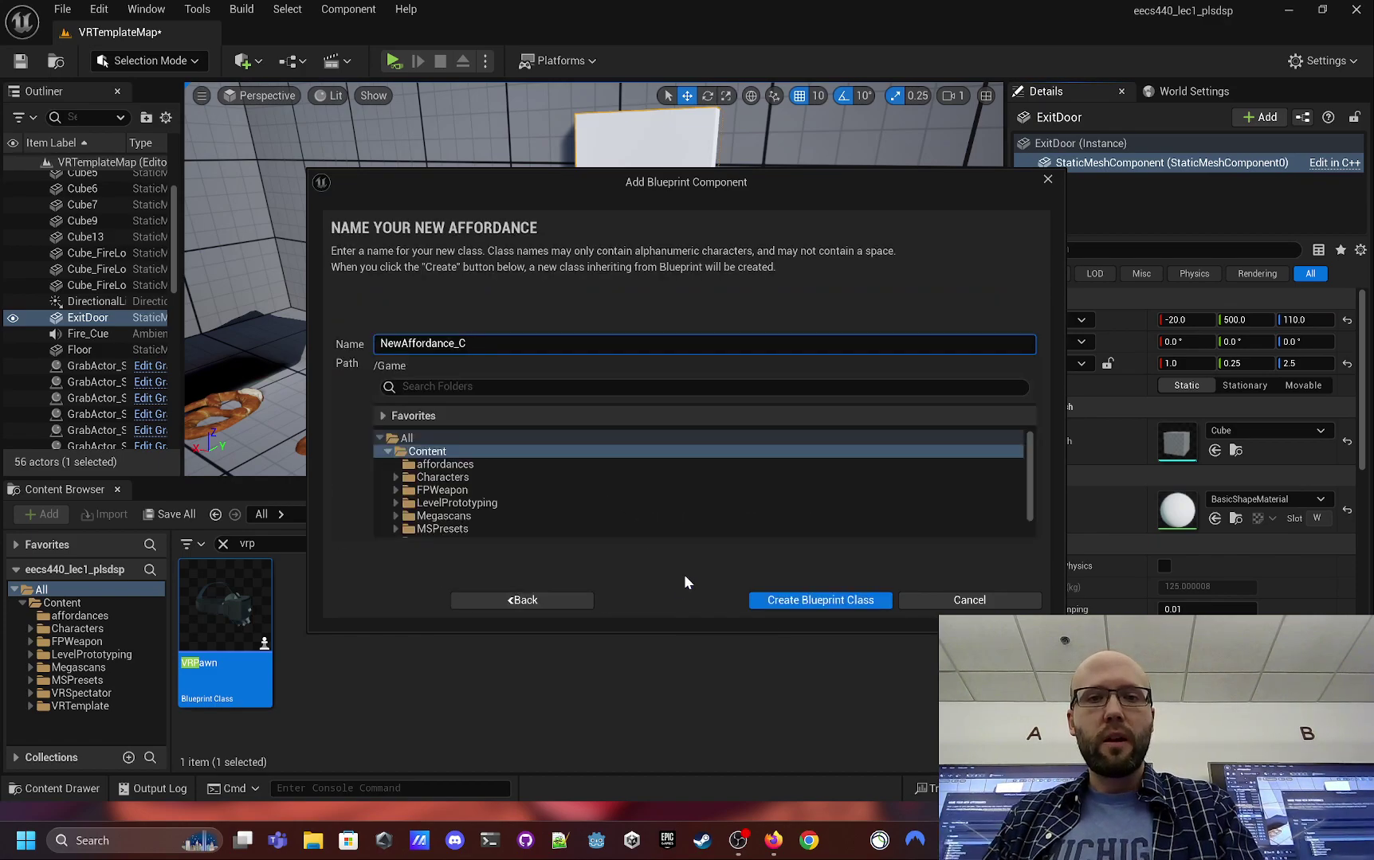
{"action": "left_click", "coordinate": [691, 341]}
{"action": "type", "text": "AffMessage"}
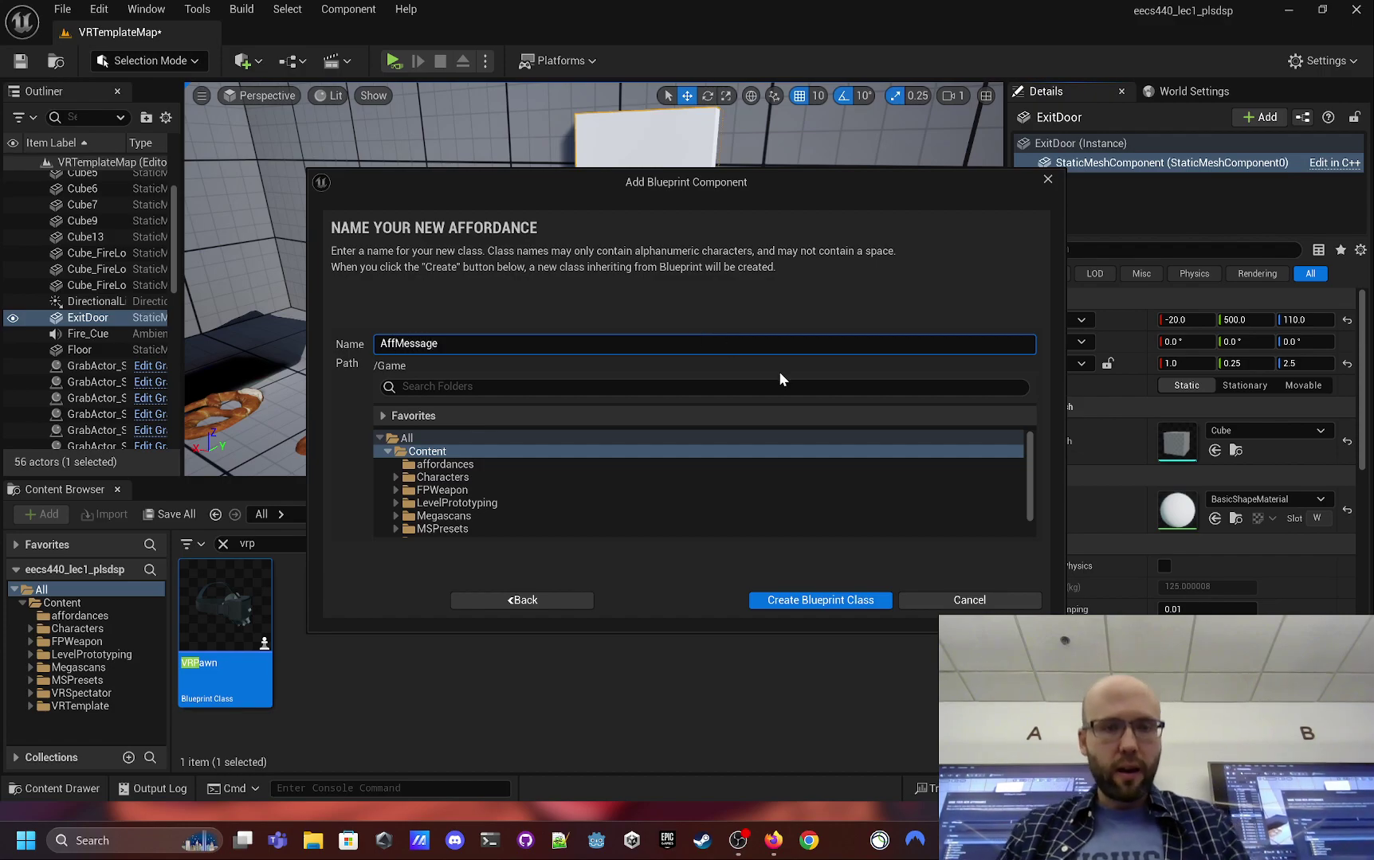
{"action": "left_click", "coordinate": [847, 600]}
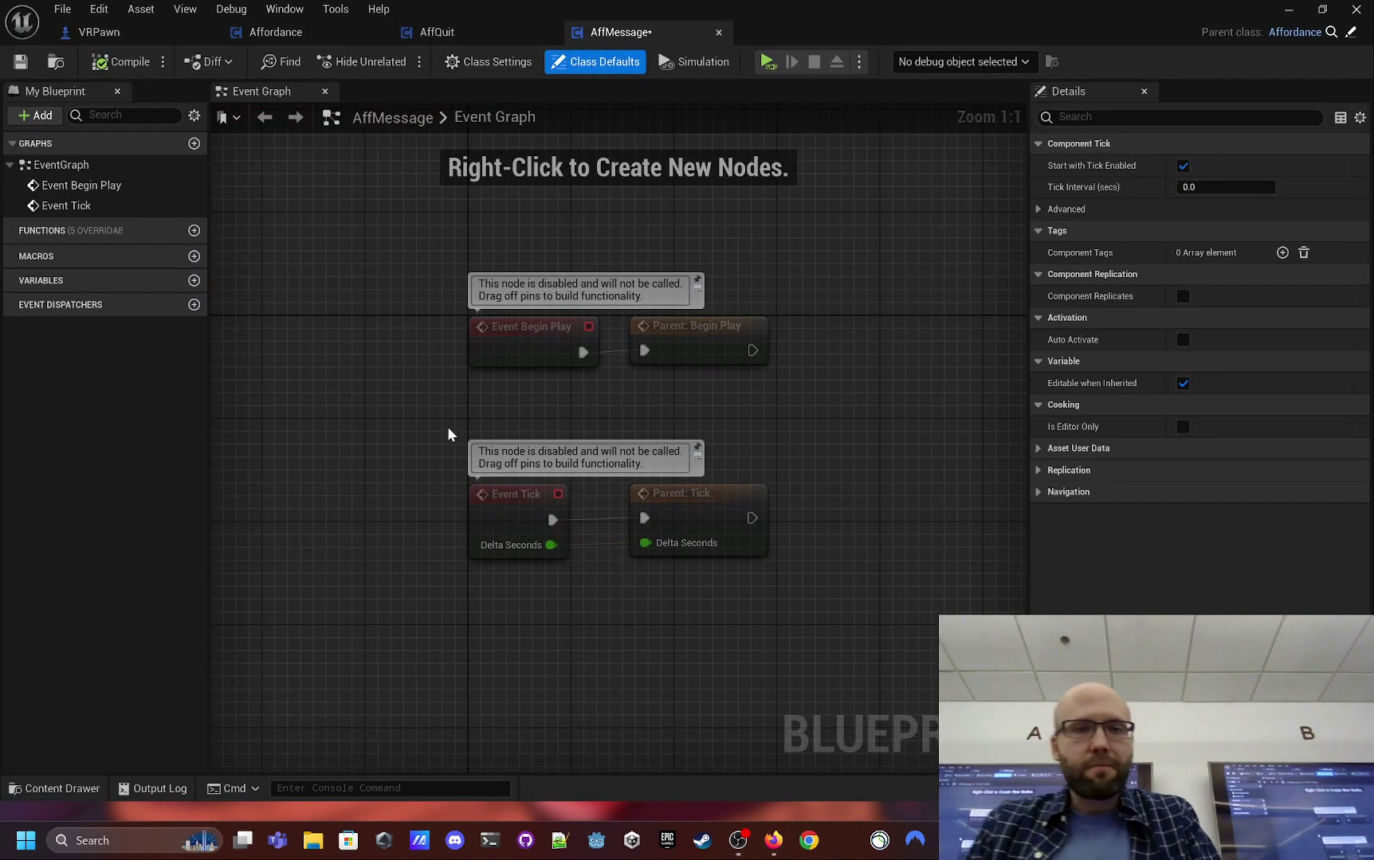
- Override the inherited Interact function in the AffMessage blueprint
{"action": "right_click_drag", "start_coordinate": [392, 396], "coordinate": [303, 268]}
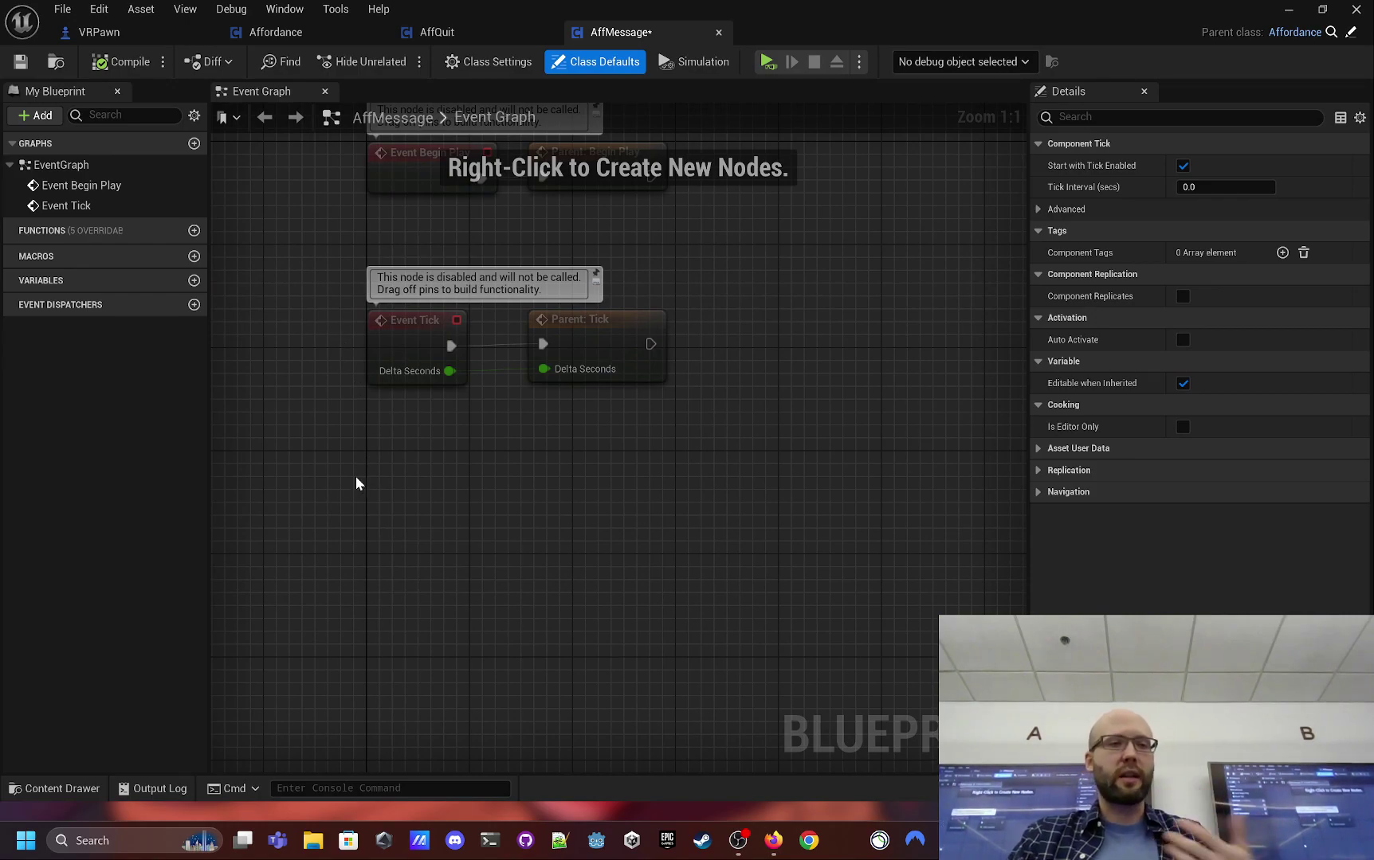
{"action": "right_click_drag", "start_coordinate": [355, 483], "coordinate": [341, 471]}
{"action": "left_click", "coordinate": [154, 229]}
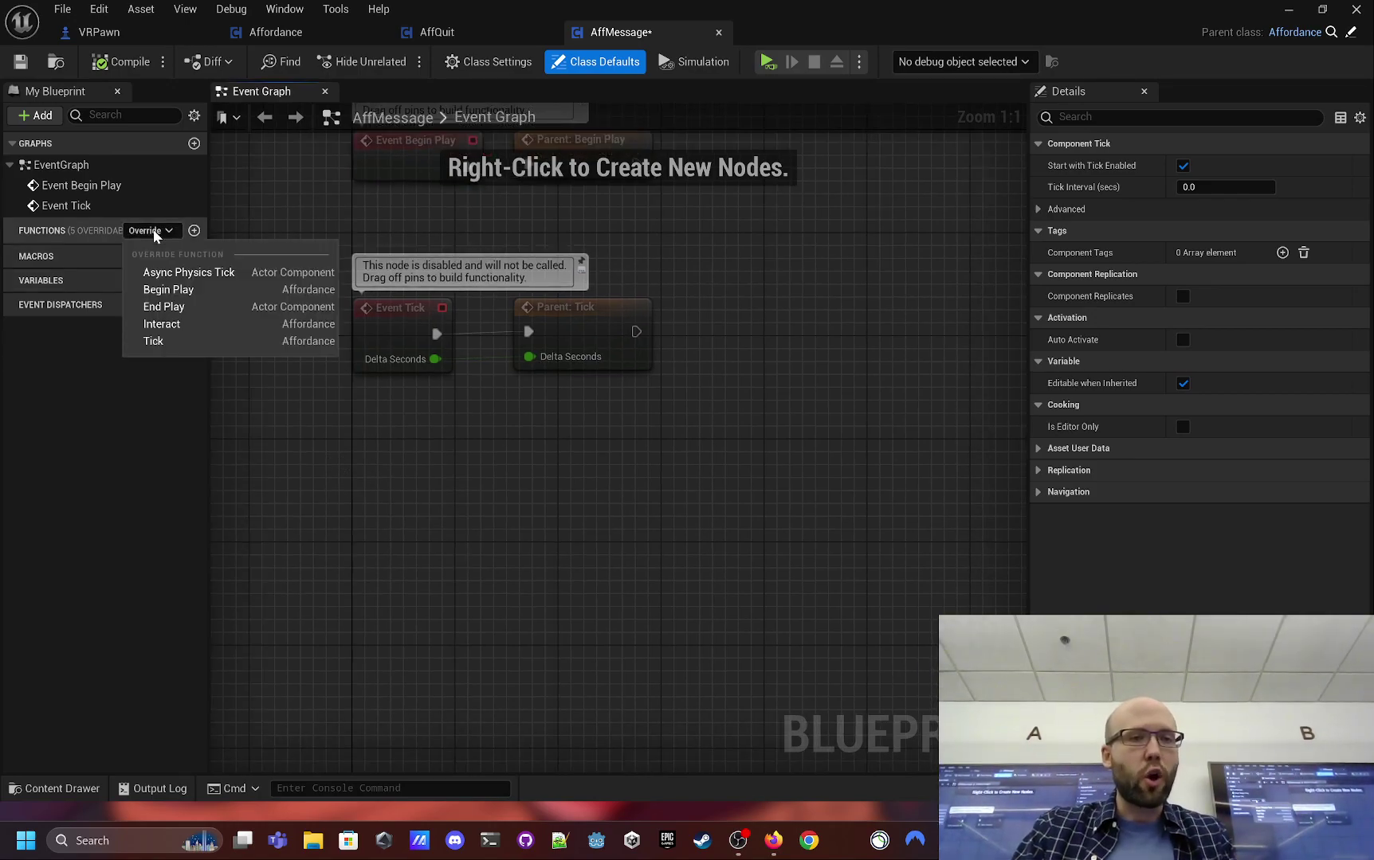
{"action": "left_click", "coordinate": [172, 325]}
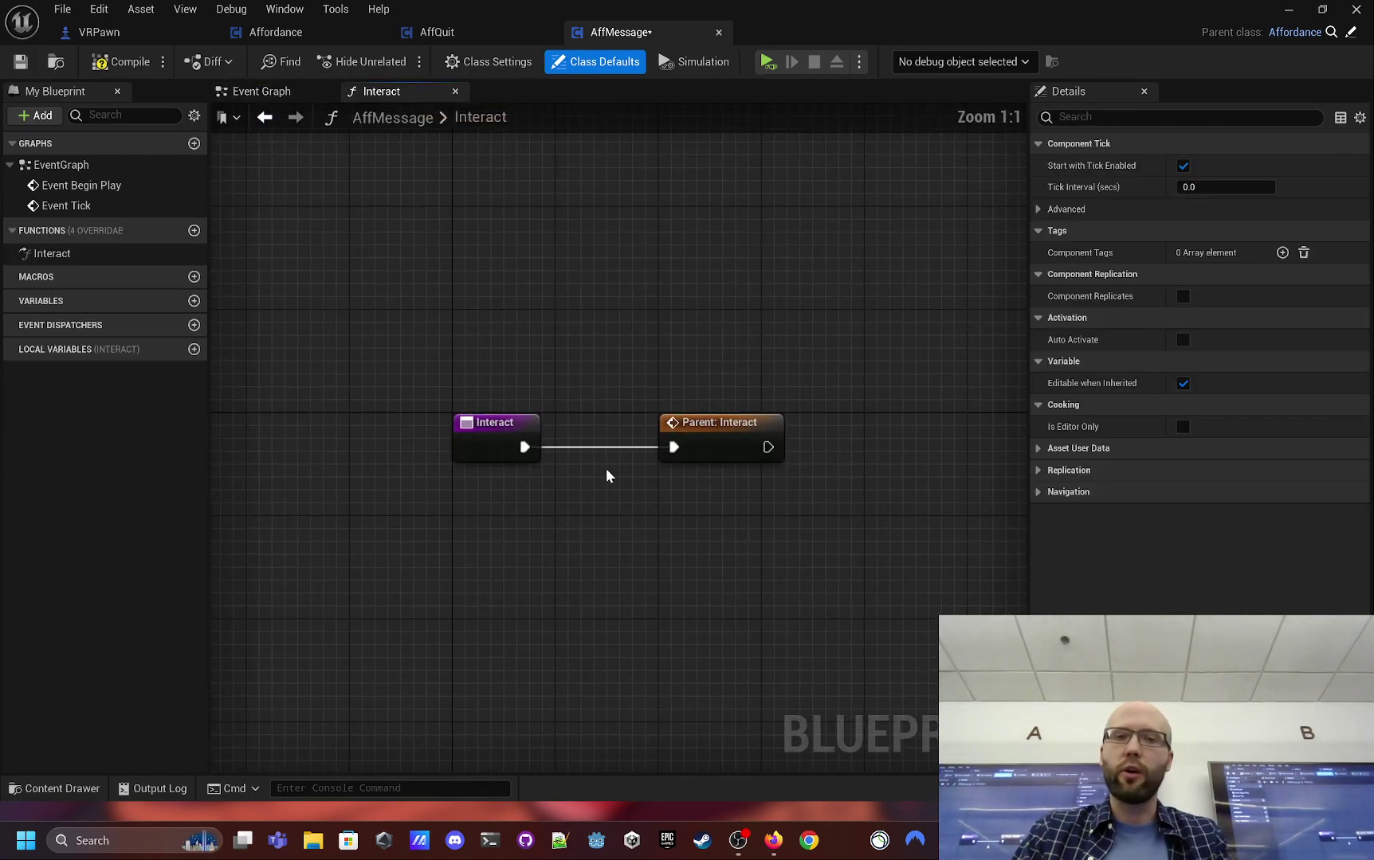
- Add a Print String node executed after Parent: Interact in AffMessage's Interact function, and save the blueprint
{"action": "right_click_drag", "start_coordinate": [678, 552], "coordinate": [533, 536]}
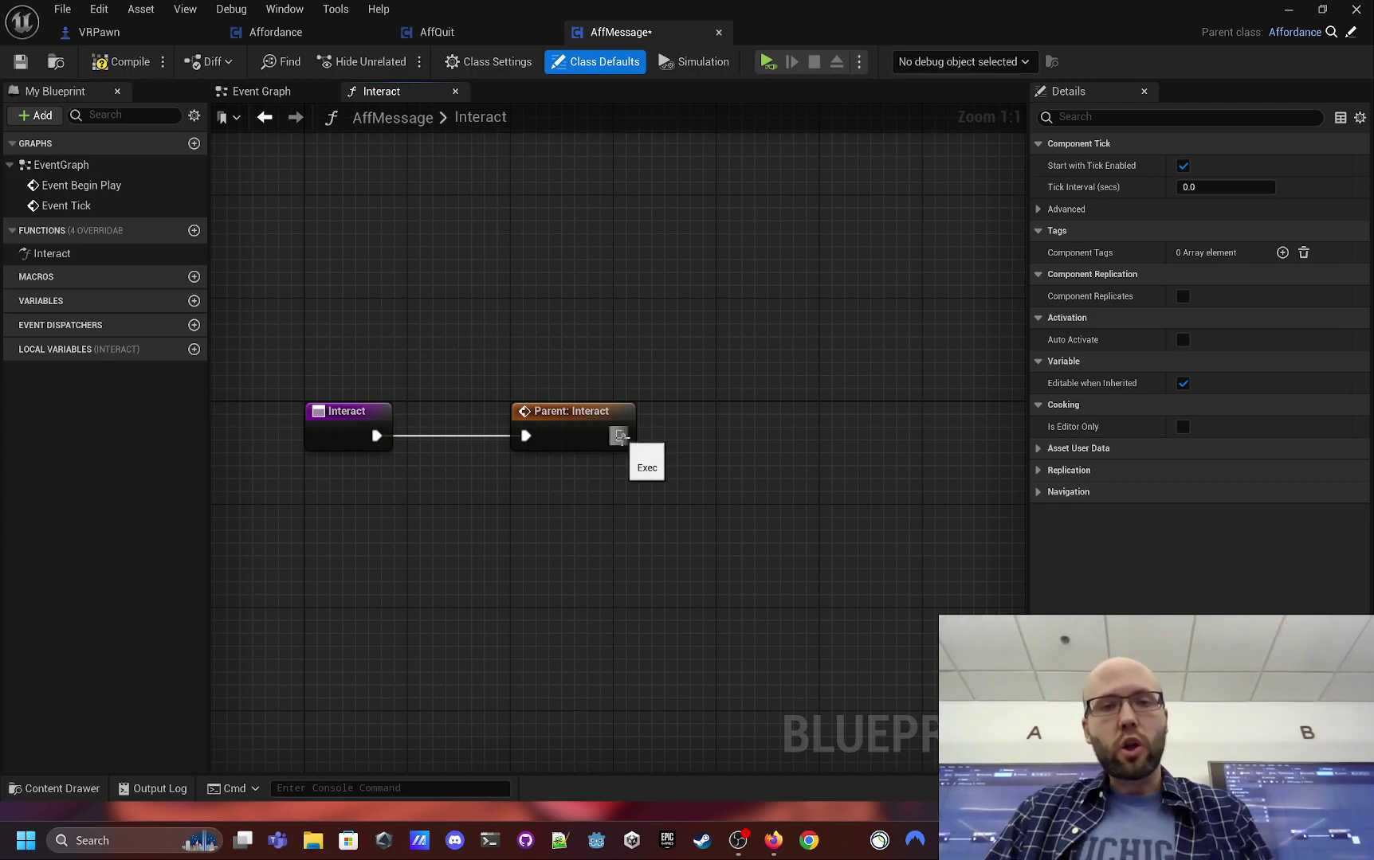
{"action": "left_click_drag", "start_coordinate": [619, 436], "coordinate": [732, 448]}
{"action": "type", "text": "print"}
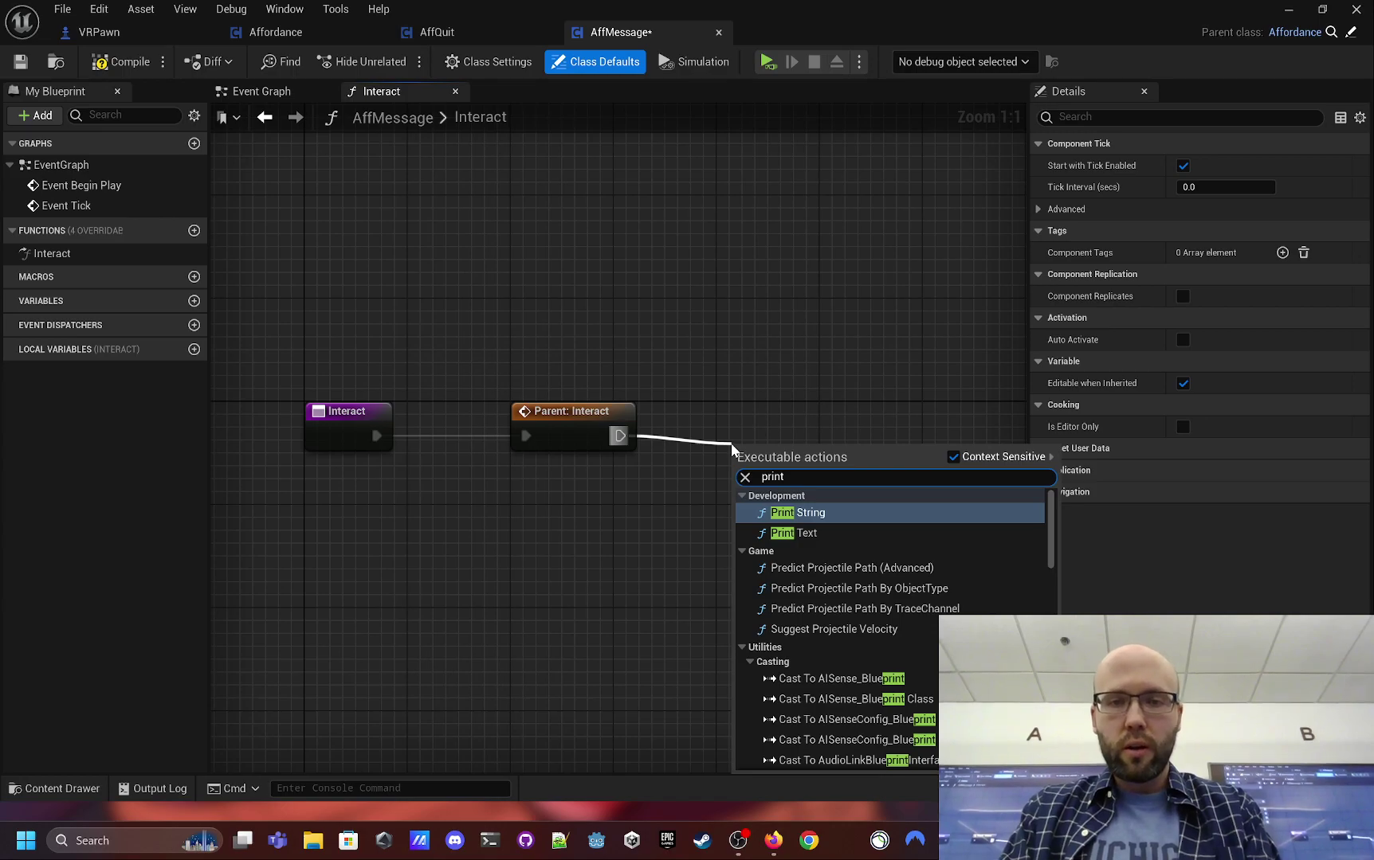
{"action": "key", "text": "Return"}
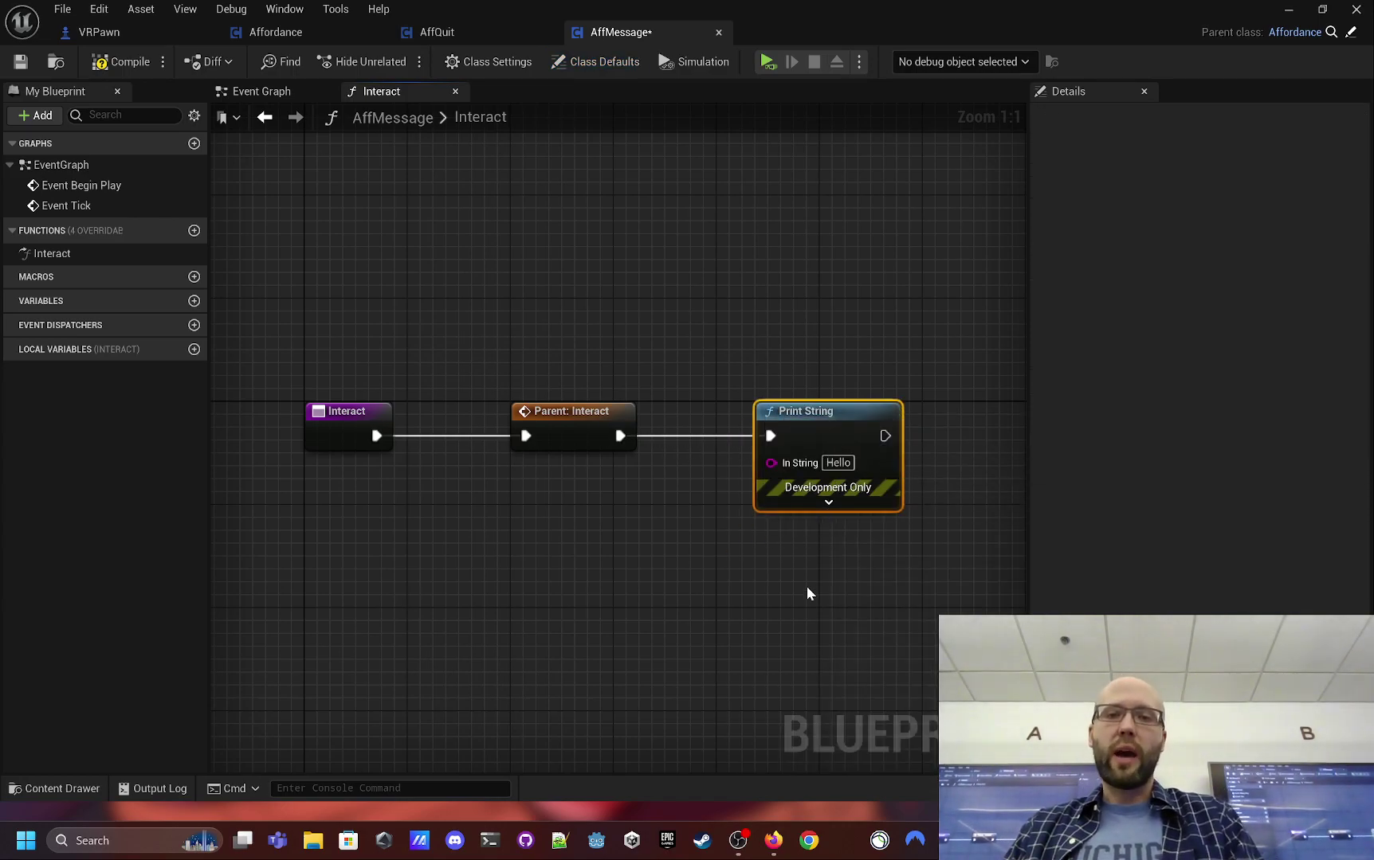
{"action": "right_click_drag", "start_coordinate": [806, 592], "coordinate": [777, 590]}
{"action": "key", "text": "ctrl+s"}
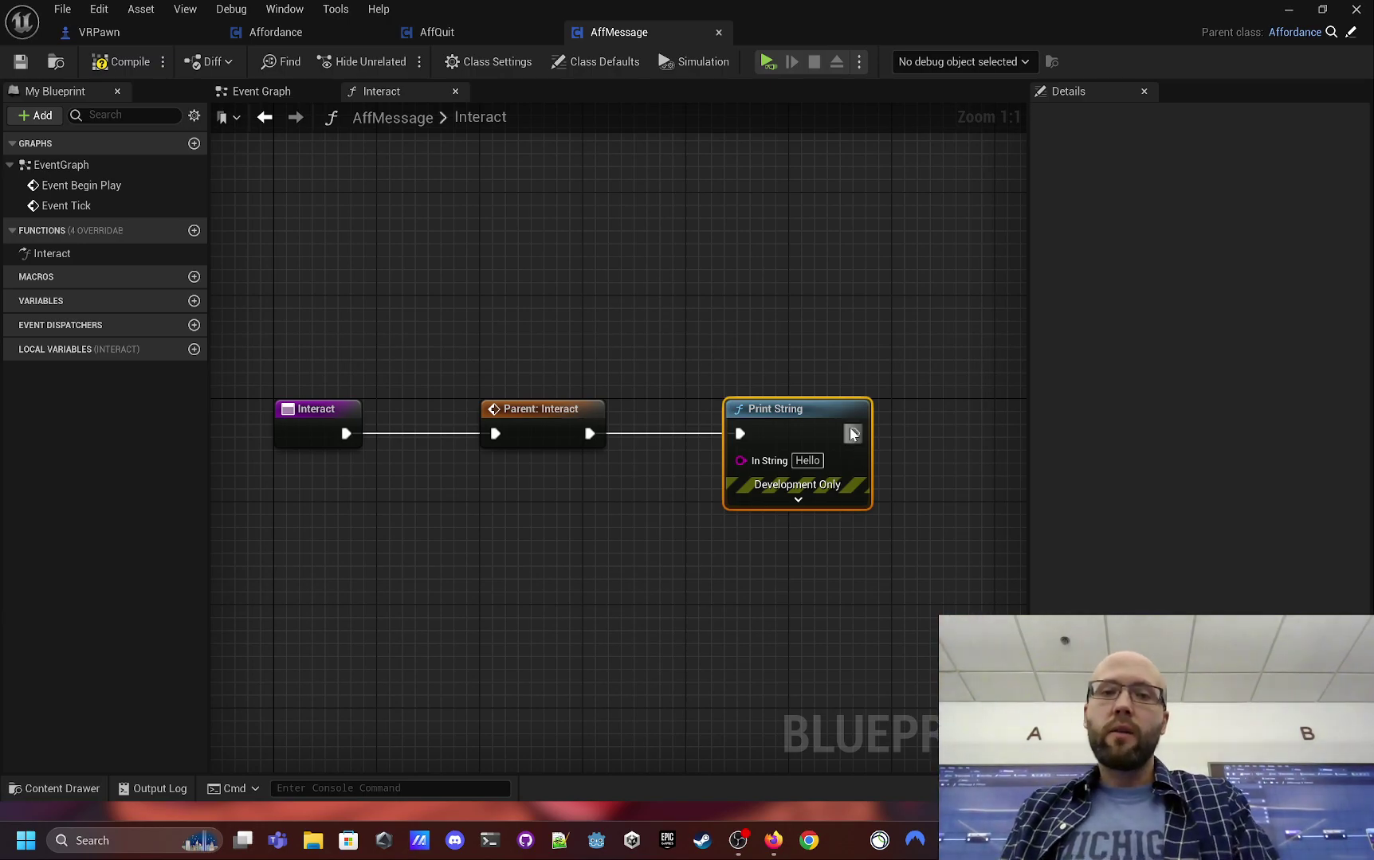
- Add a local variable named message_to_print to AffMessage's Interact function and set its type to String
{"action": "left_click", "coordinate": [809, 461]}
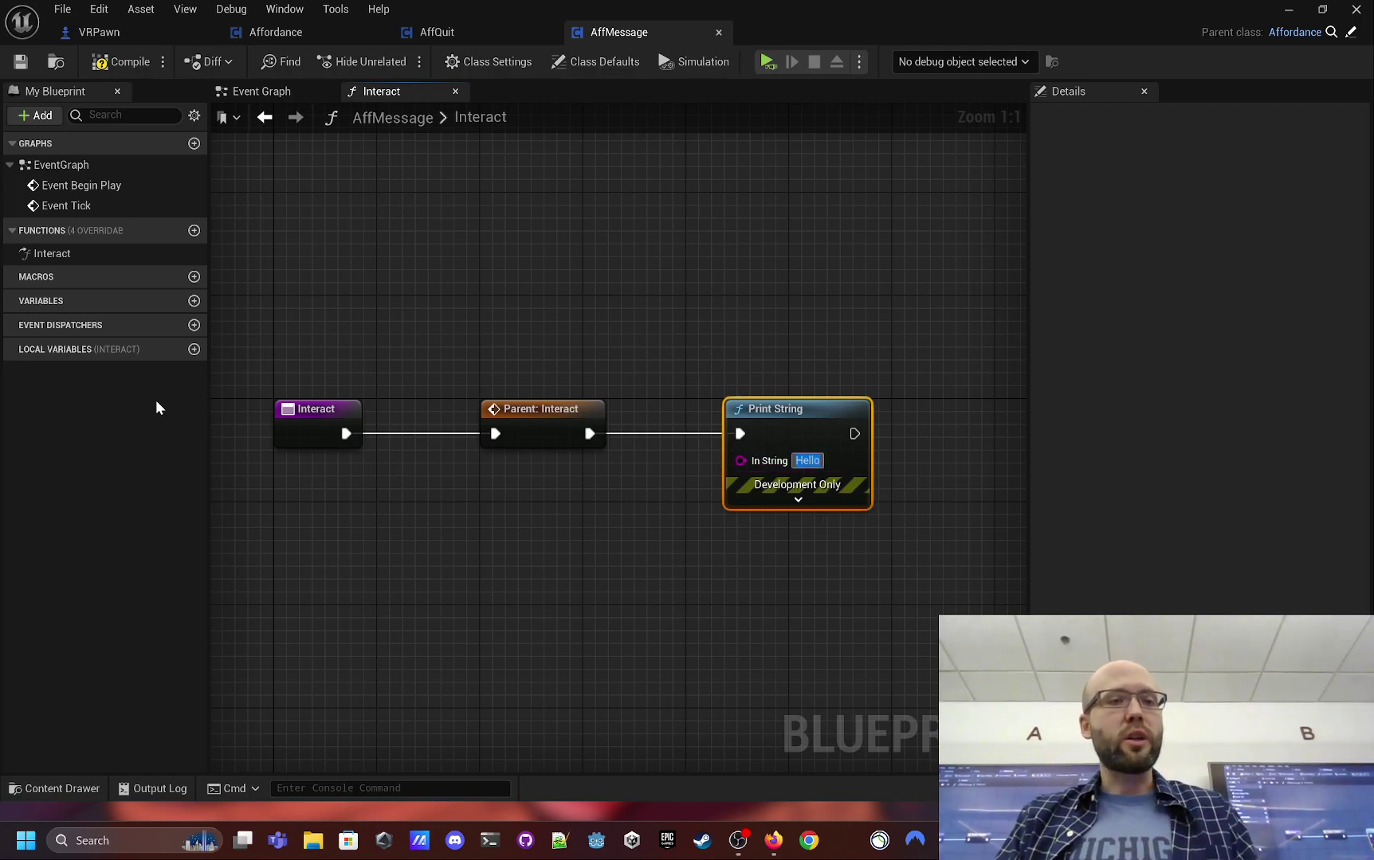
{"action": "left_click", "coordinate": [177, 426]}
{"action": "left_click", "coordinate": [193, 351]}
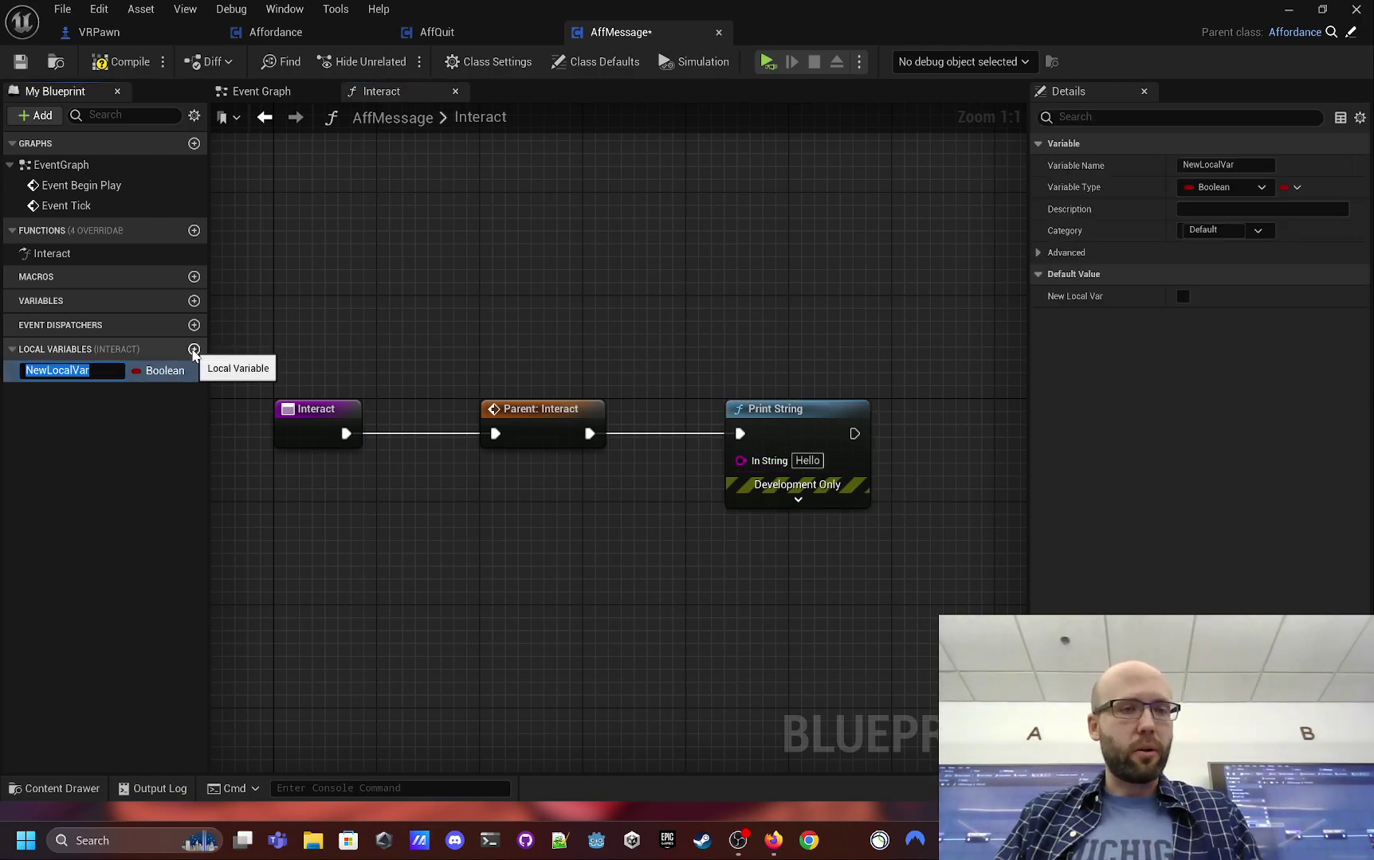
{"action": "type", "text": "Messag"}
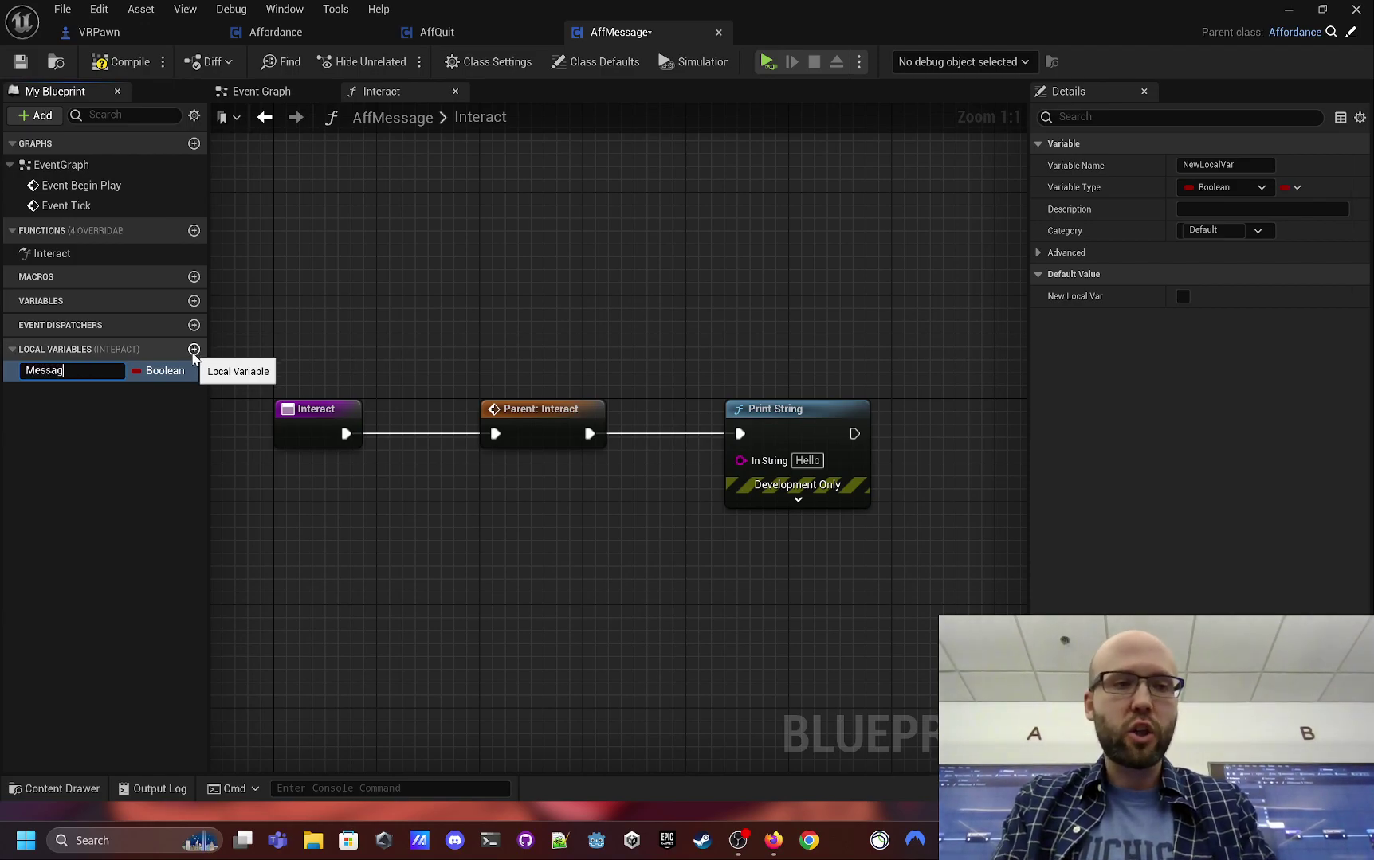
{"action": "type", "text": "e_to_prin"}
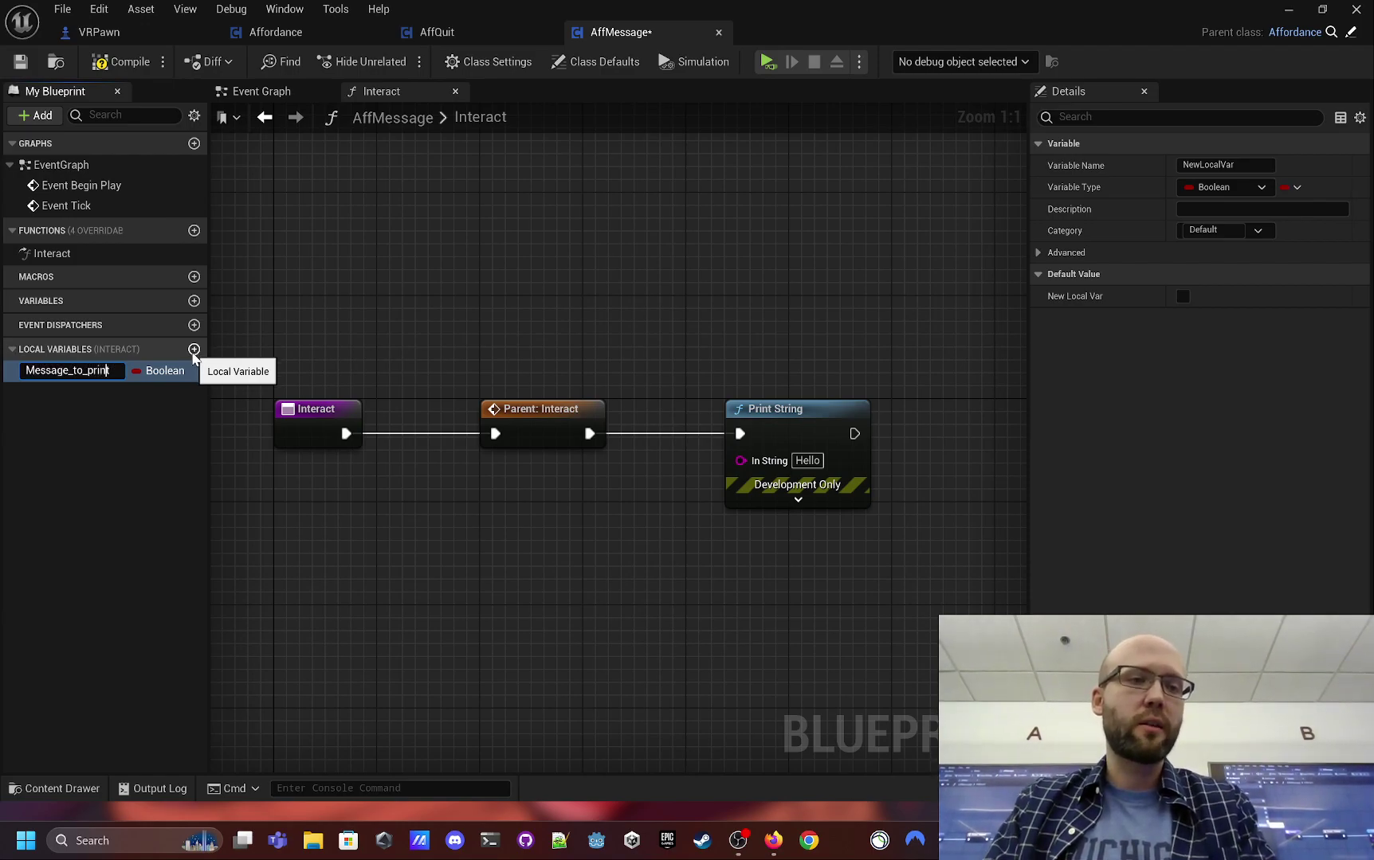
{"action": "type", "text": "t"}
{"action": "key", "text": "Home"}
{"action": "key", "text": "Delete"}
{"action": "type", "text": "m"}
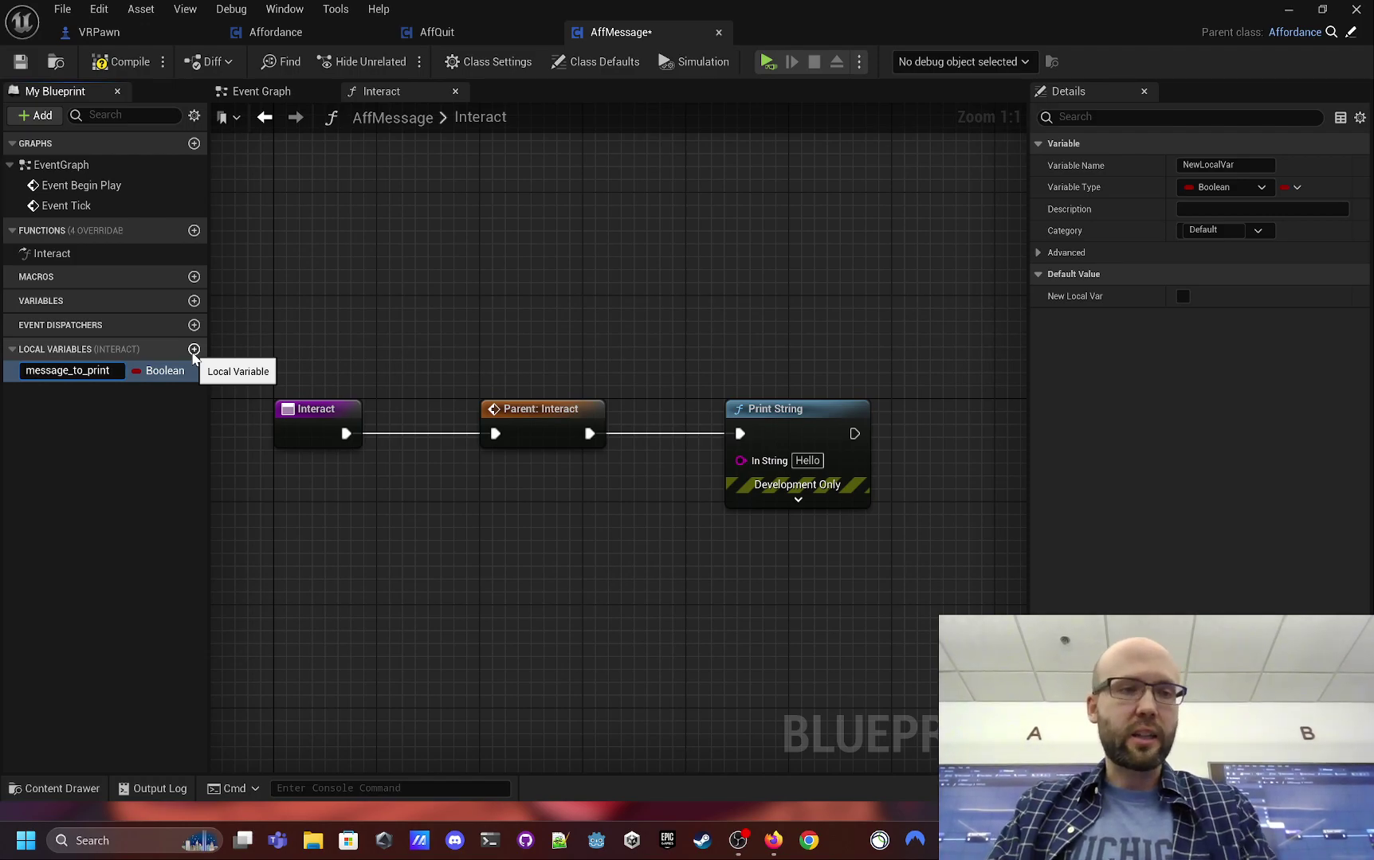
{"action": "key", "text": "Return"}
{"action": "left_click", "coordinate": [184, 372]}
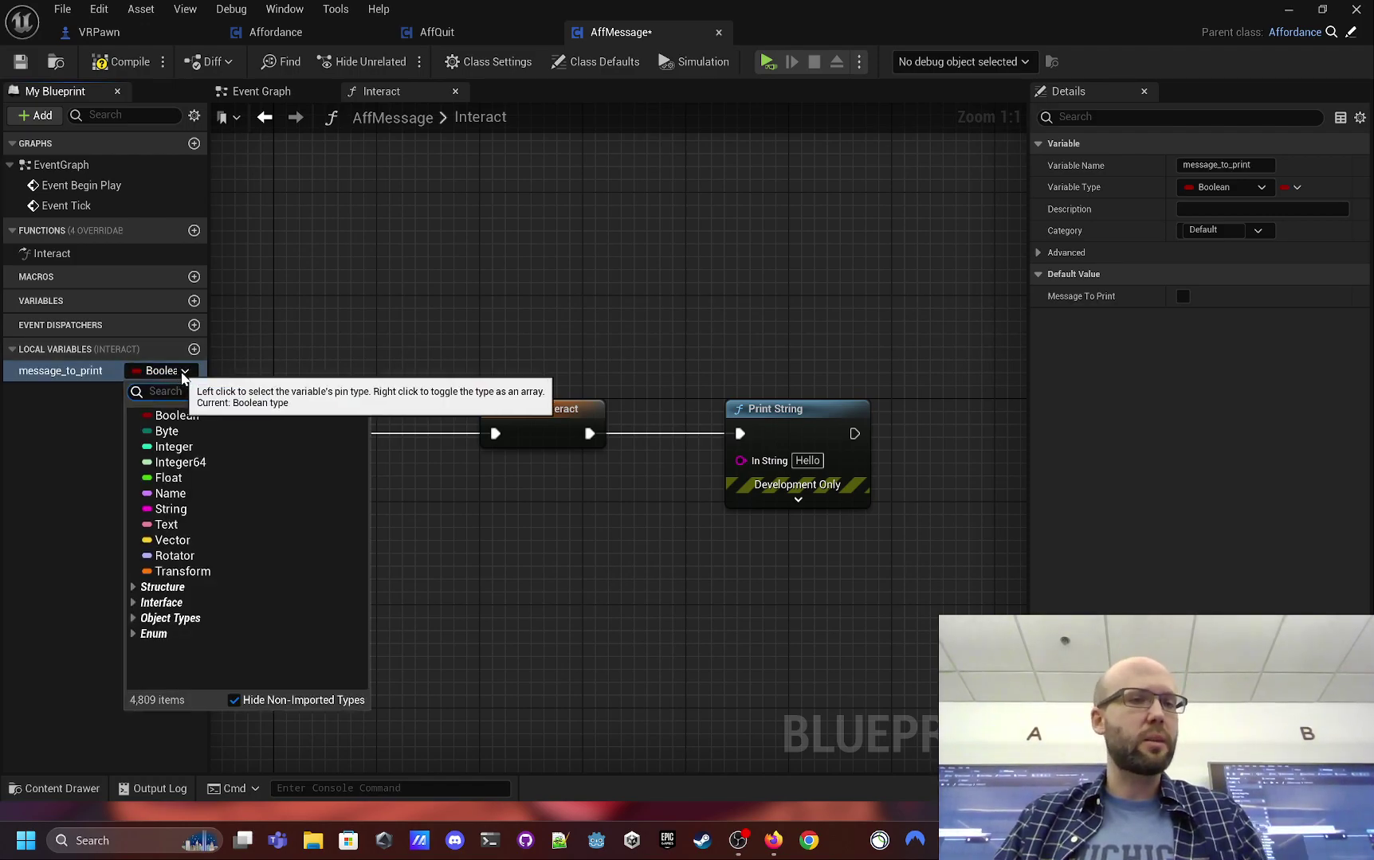
{"action": "left_click", "coordinate": [225, 510]}
- Place a getter for the local message_to_print variable below Parent: Interact and connect it to Print String's In String input
{"action": "left_click_drag", "start_coordinate": [47, 382], "coordinate": [567, 628]}
{"action": "left_click", "coordinate": [598, 653]}
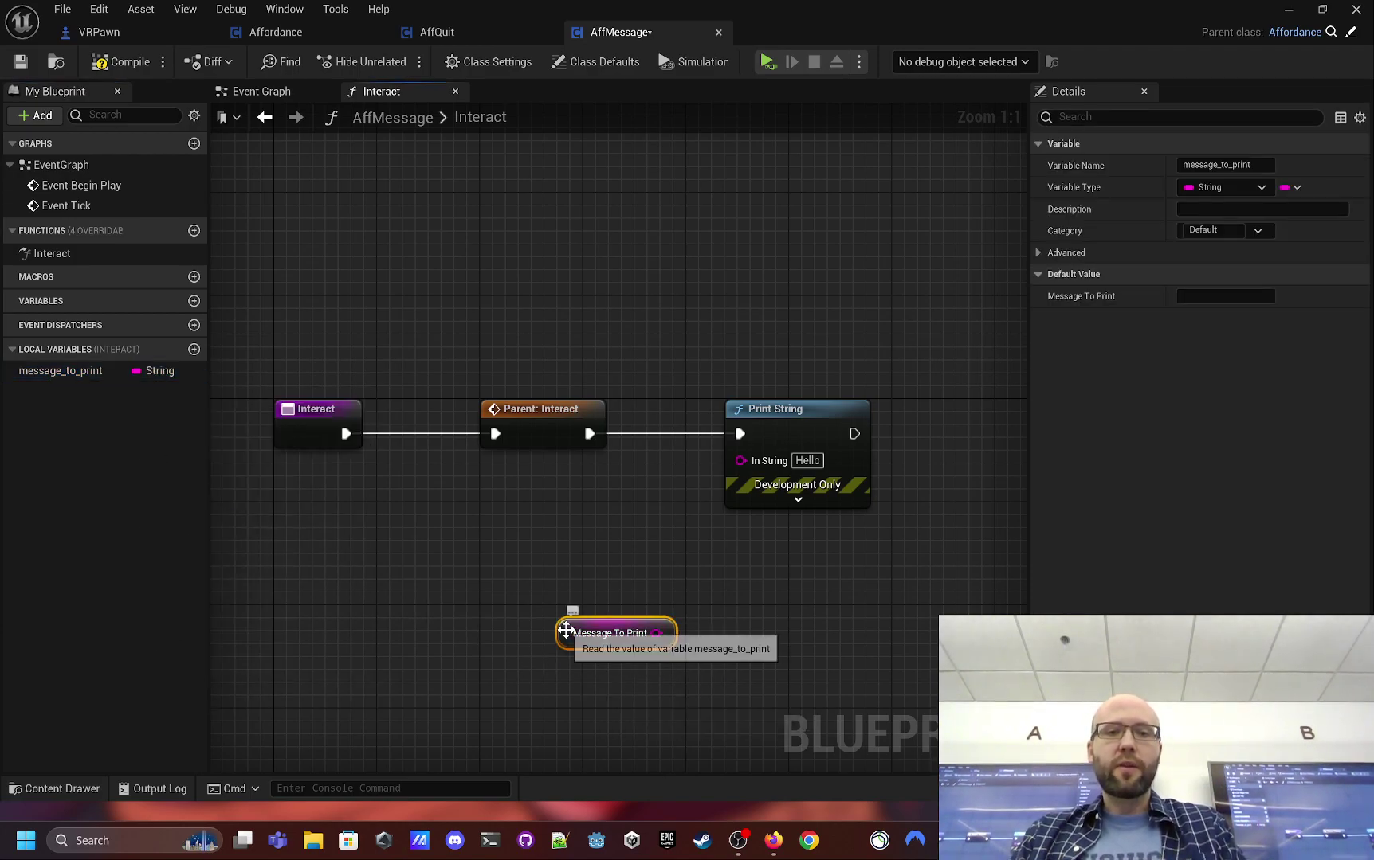
{"action": "left_click_drag", "start_coordinate": [651, 644], "coordinate": [740, 460]}
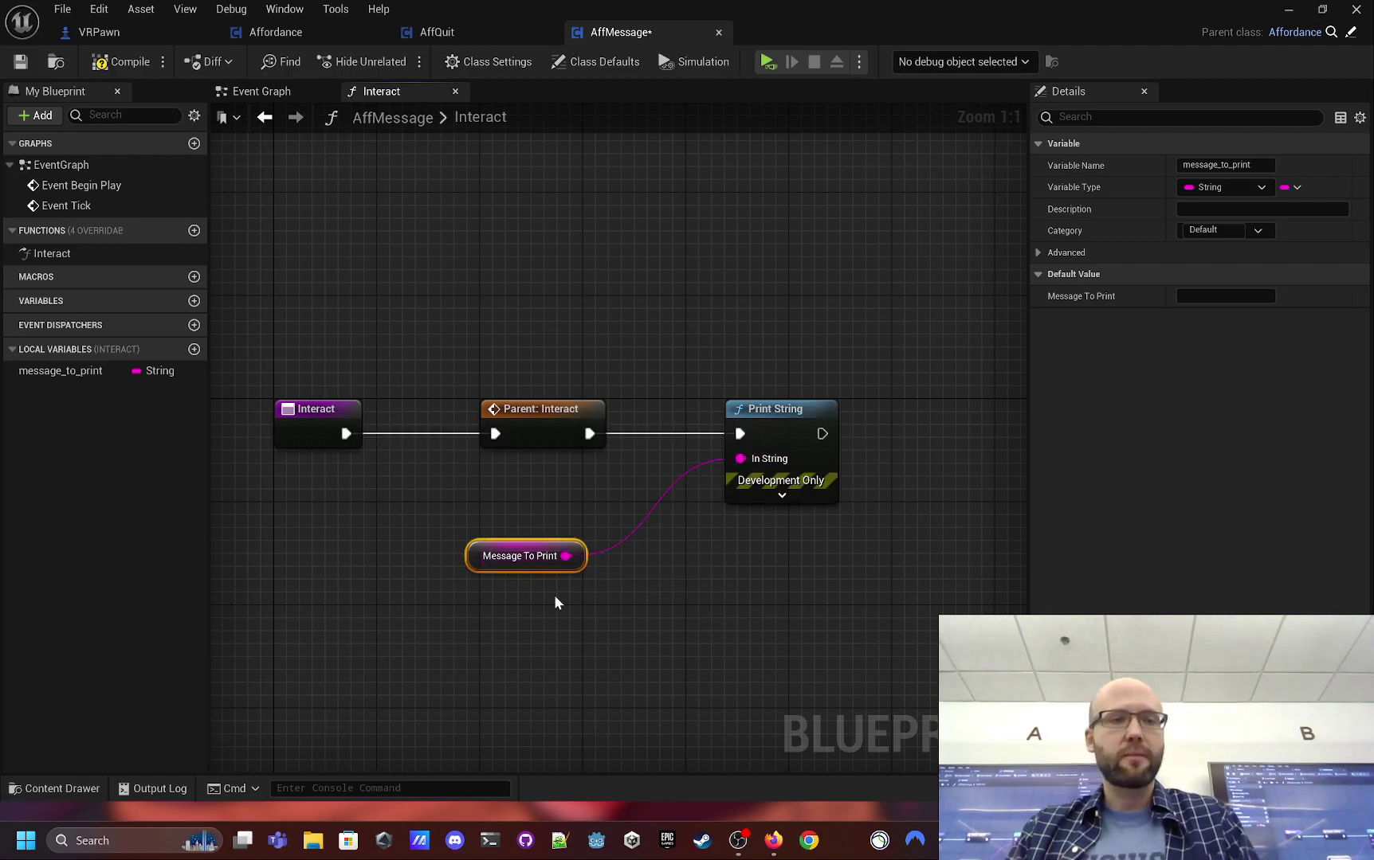
{"action": "mouse_move", "coordinate": [555, 602]}
{"action": "right_mouse_down"}
{"action": "mouse_move", "coordinate": [559, 631]}
{"action": "mouse_move", "coordinate": [552, 618]}
{"action": "right_mouse_up"}
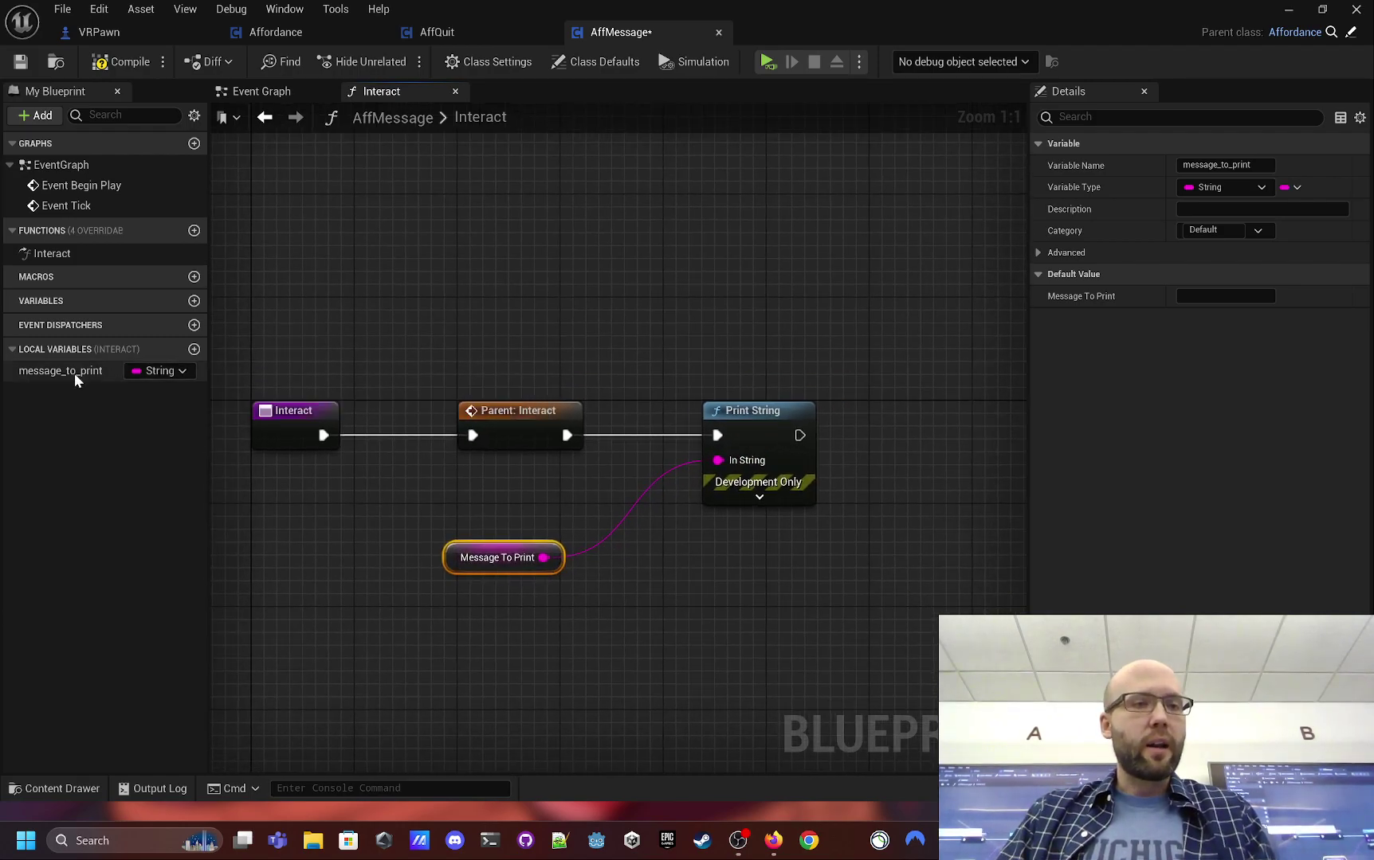
- Delete the local variable message_to_print from the Interact function
{"action": "left_click", "coordinate": [108, 399]}
{"action": "left_click", "coordinate": [102, 372]}
{"action": "left_click", "coordinate": [104, 414]}
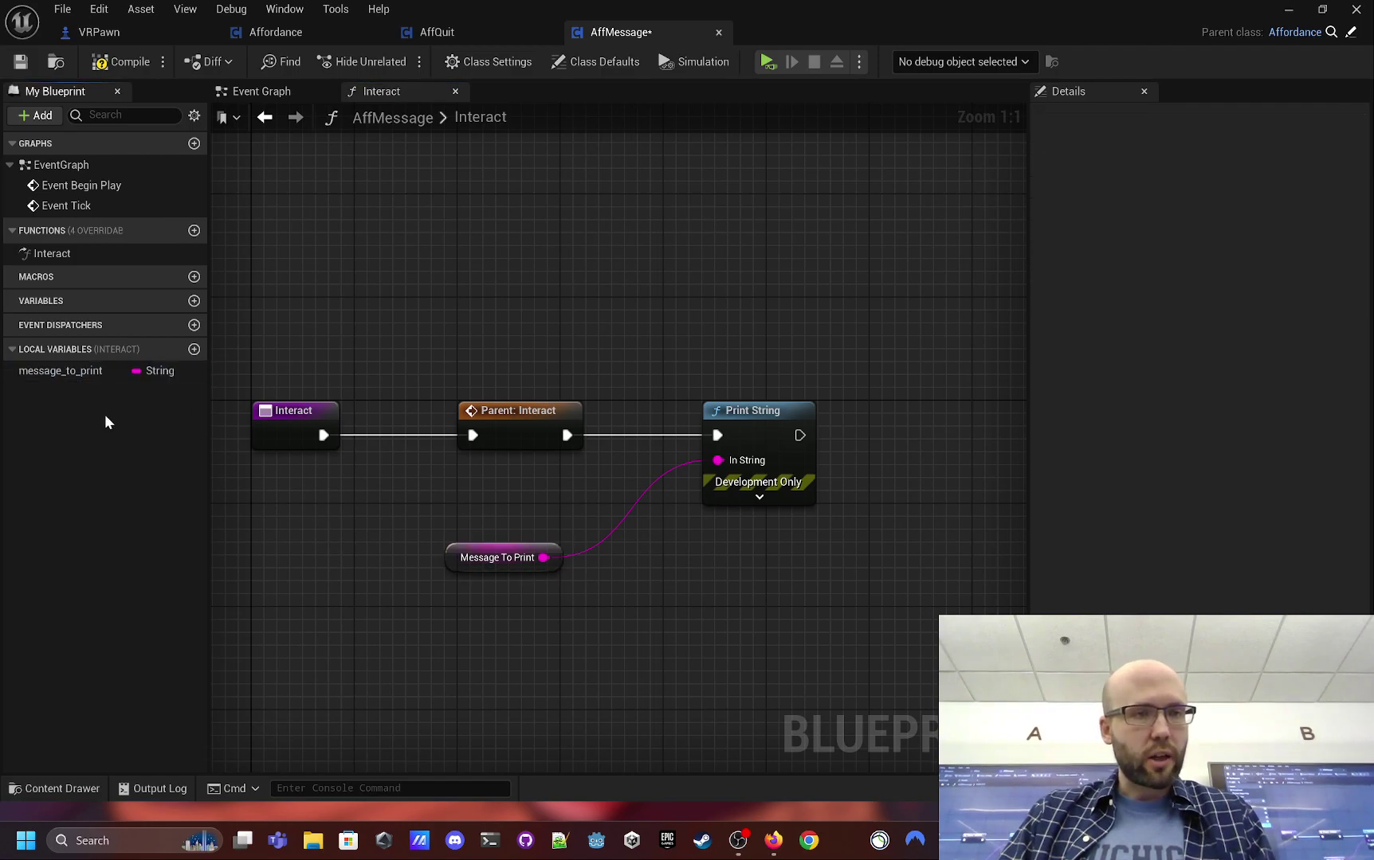
{"action": "left_click", "coordinate": [98, 374]}
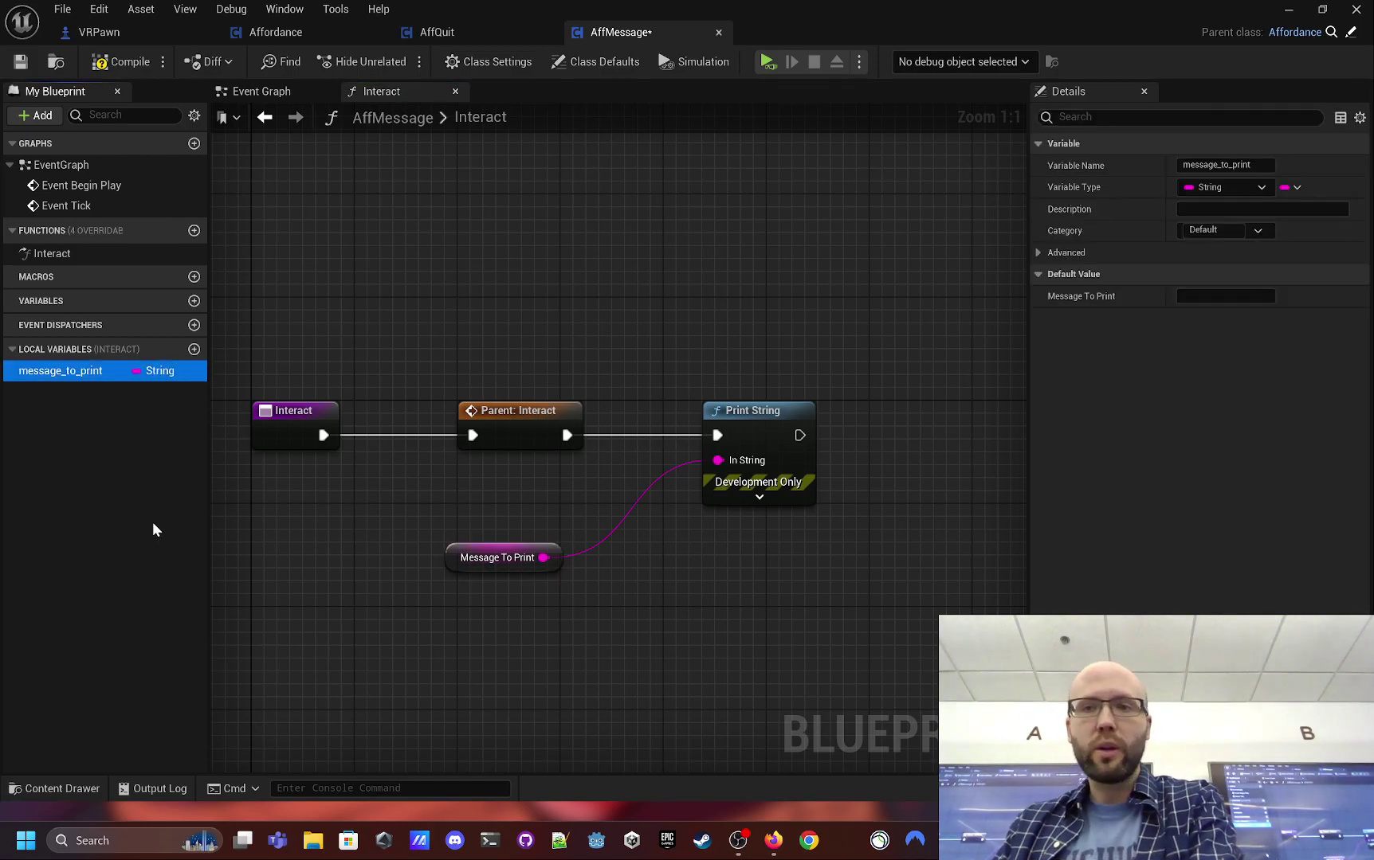
{"action": "key", "text": "Delete"}
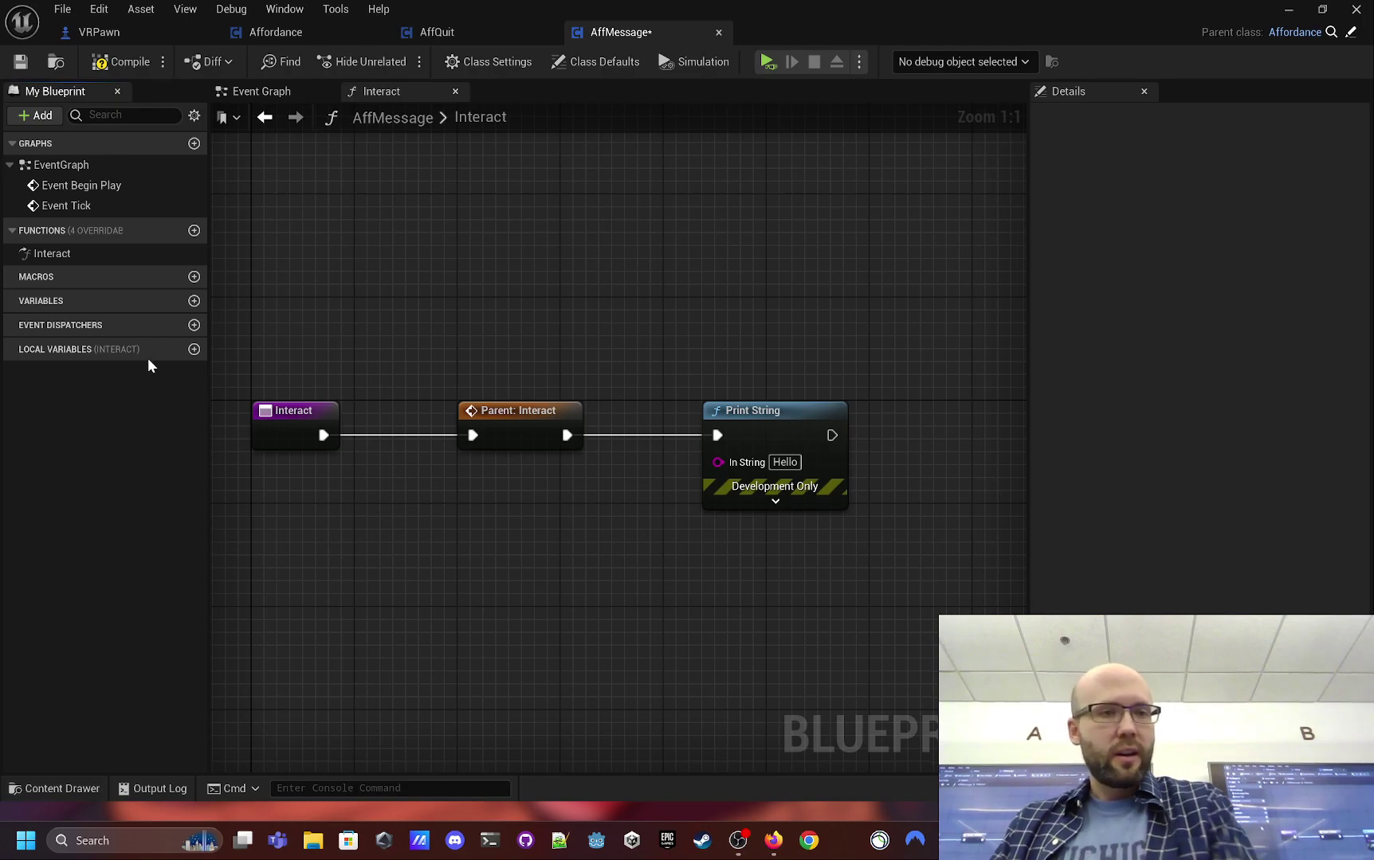
- Add a String blueprint variable named message_to_print to AffMessage and make it instance editable
{"action": "left_click", "coordinate": [194, 302]}
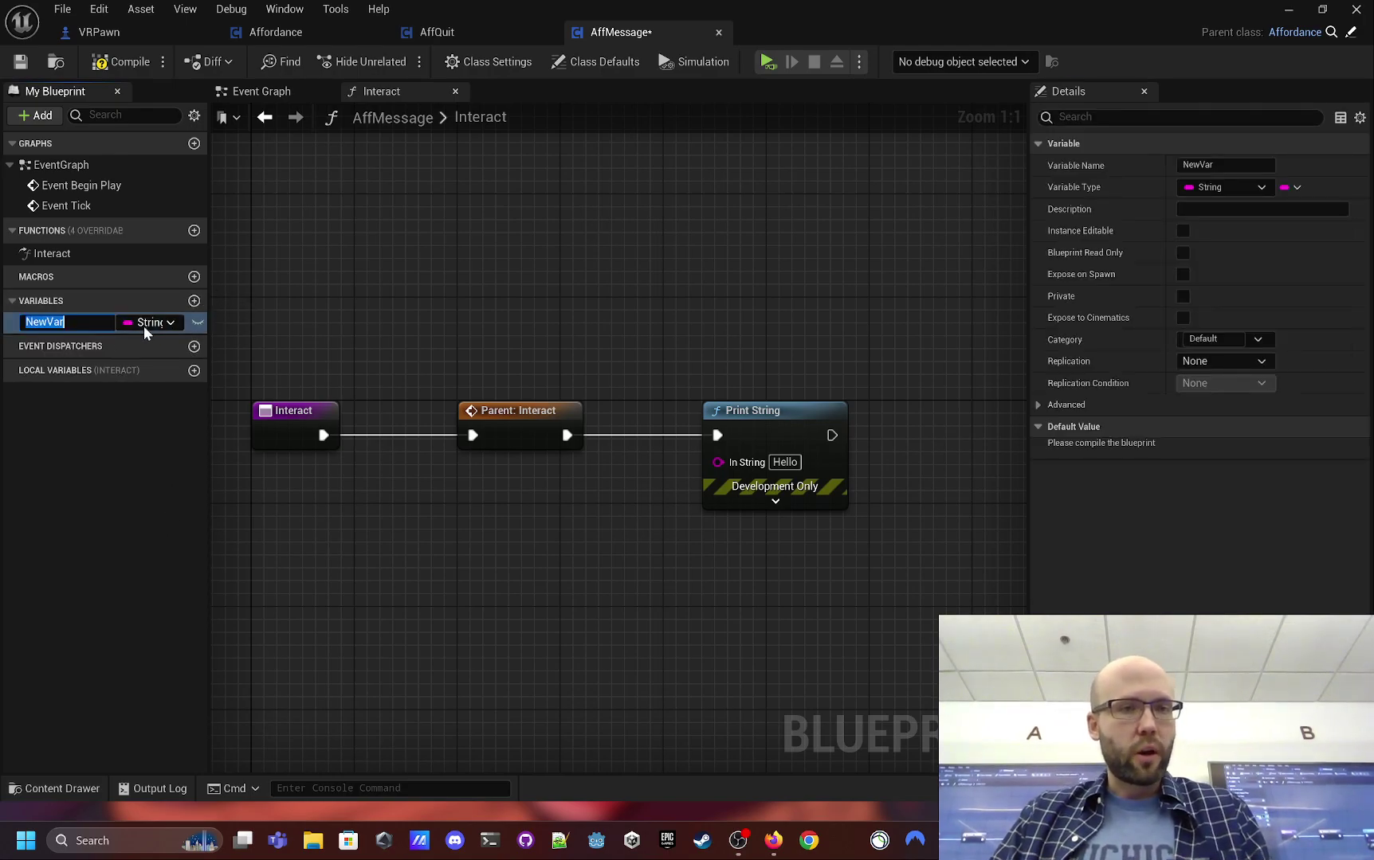
{"action": "type", "text": "m"}
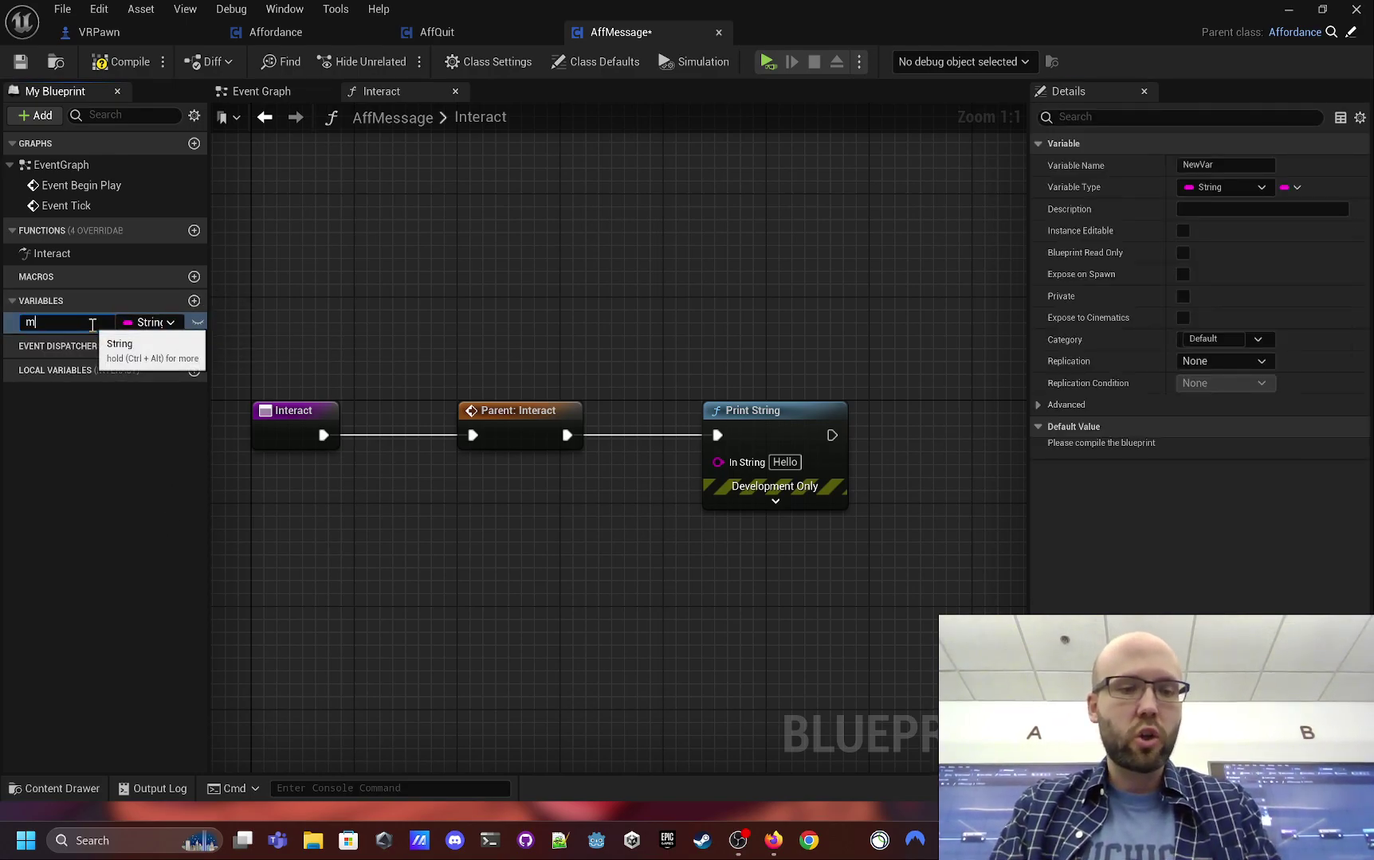
{"action": "type", "text": "essage_to_print"}
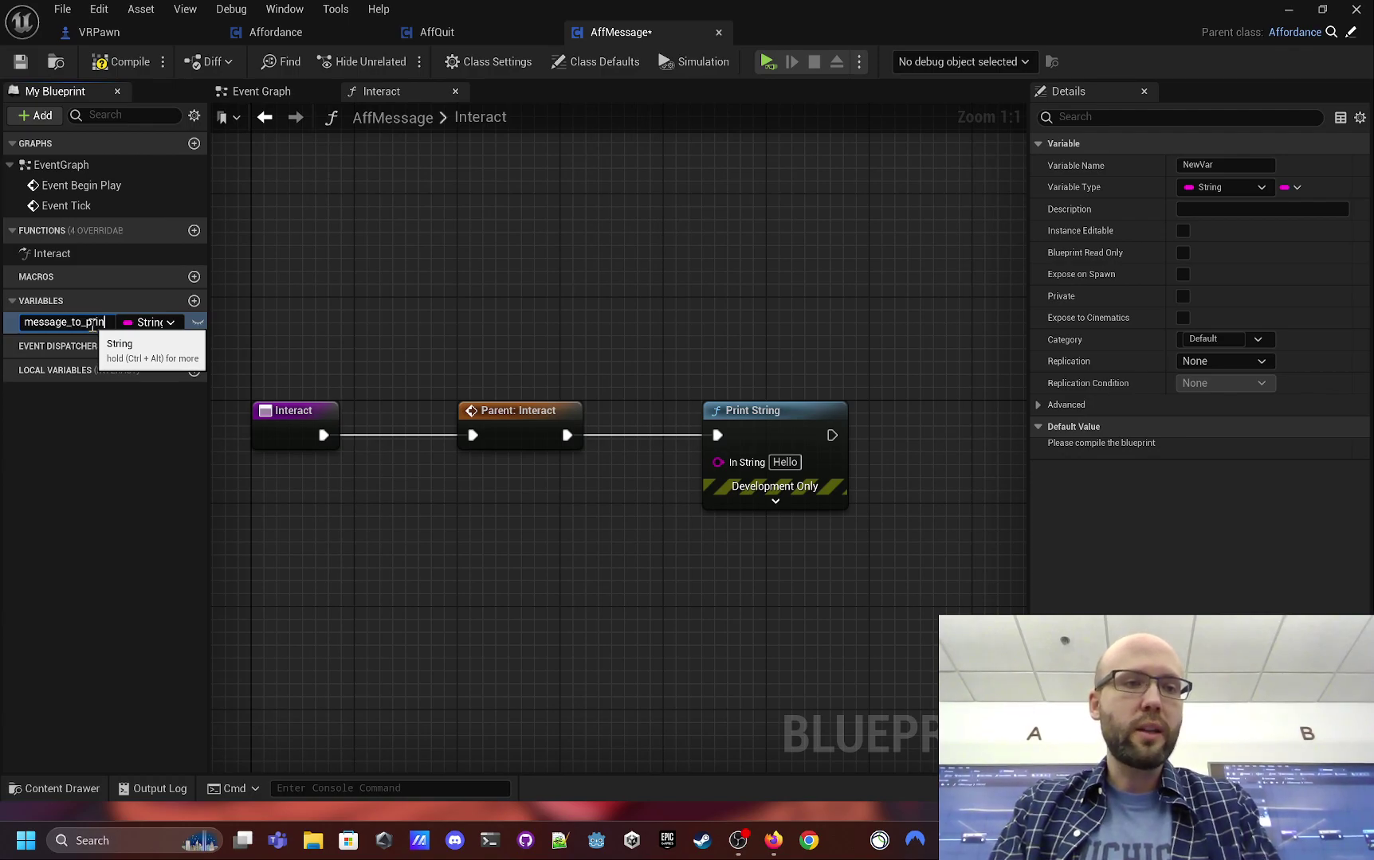
{"action": "key", "text": "Return"}
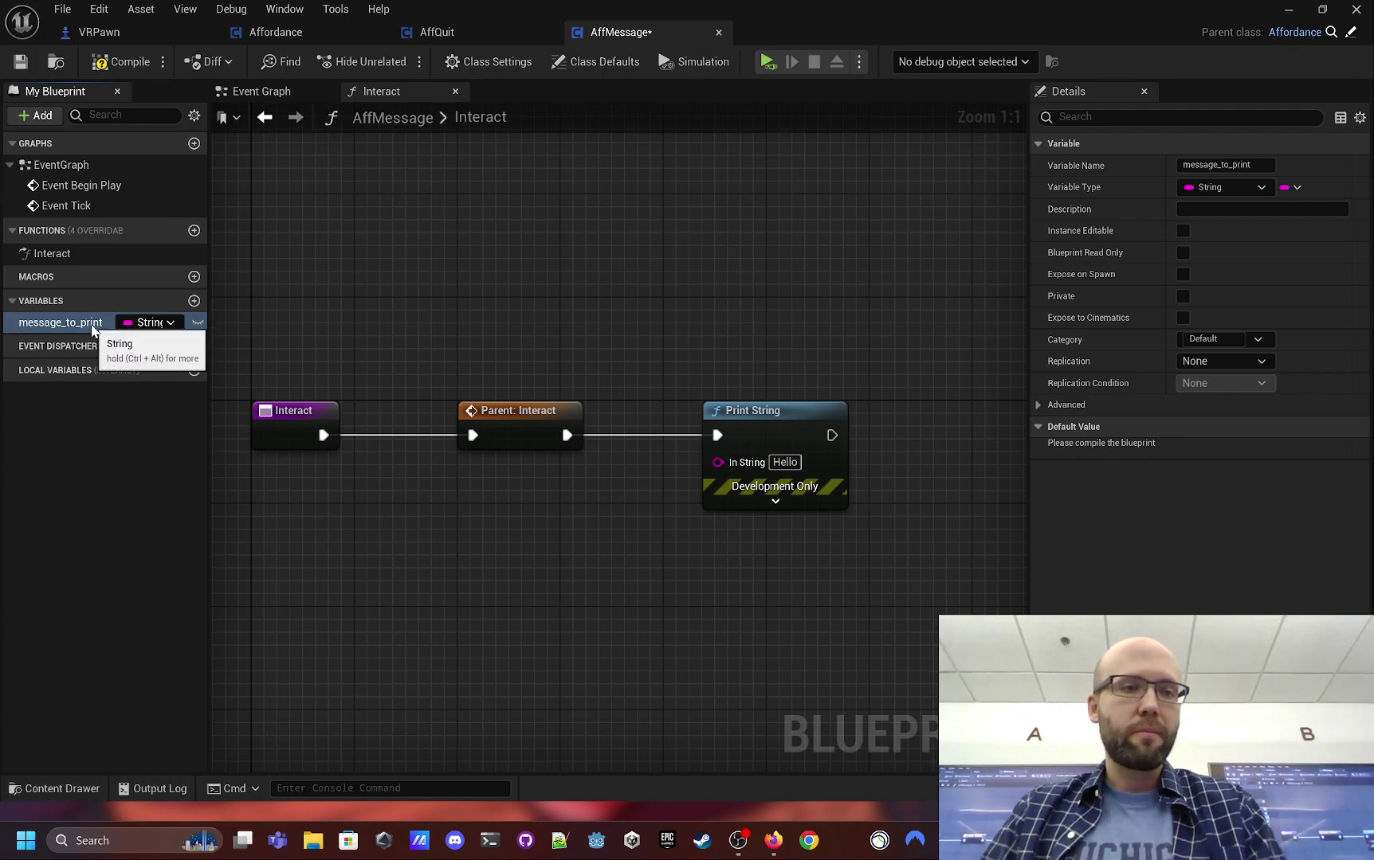
{"action": "left_click", "coordinate": [197, 323]}
- Feed the message_to_print blueprint variable into Print String's In String input, place its getter below Parent: Interact, and compile
{"action": "left_click_drag", "start_coordinate": [79, 325], "coordinate": [719, 463]}
{"action": "left_click", "coordinate": [582, 620]}
{"action": "right_click_drag", "start_coordinate": [714, 587], "coordinate": [707, 592]}
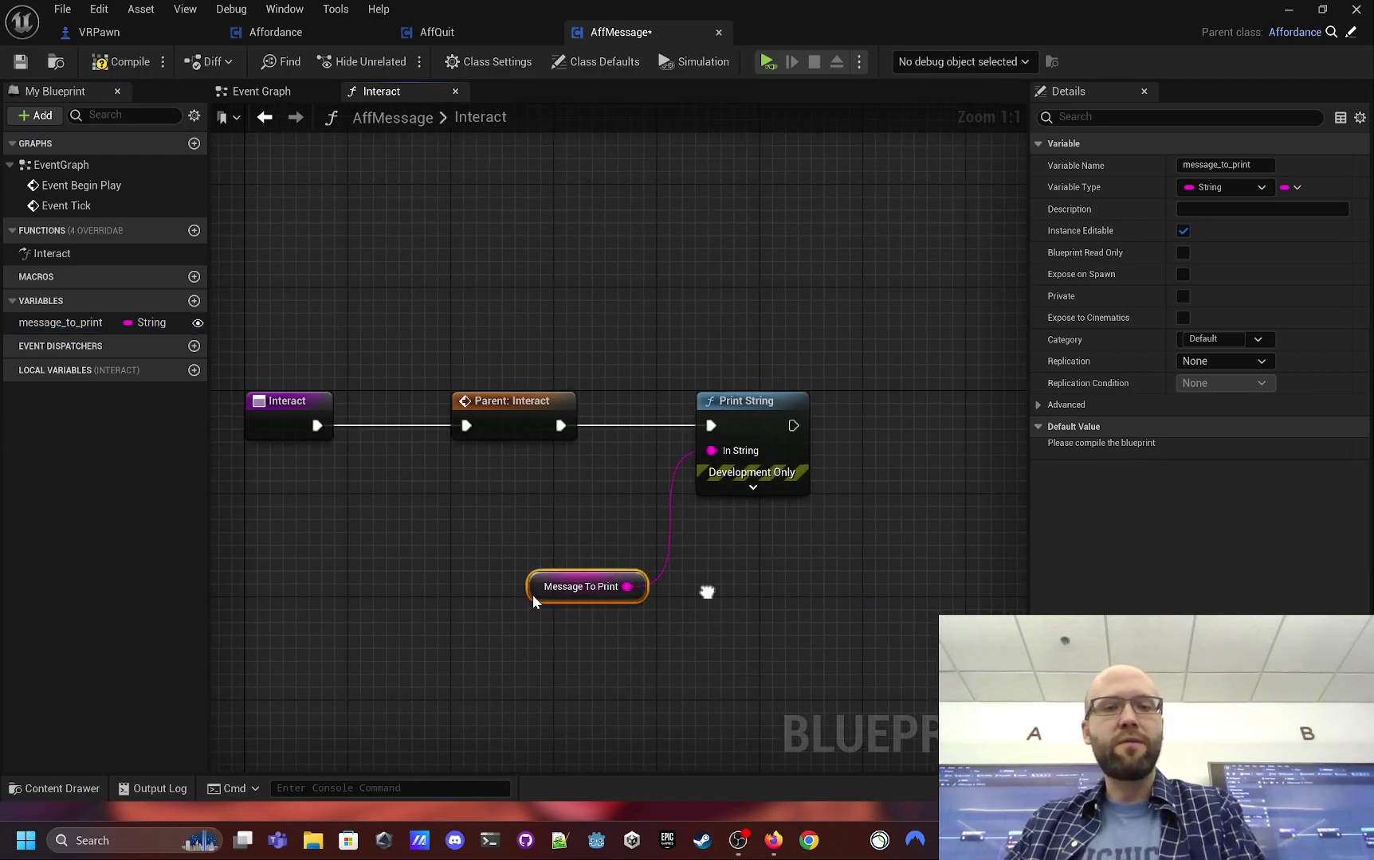
{"action": "left_click_drag", "start_coordinate": [558, 587], "coordinate": [519, 535]}
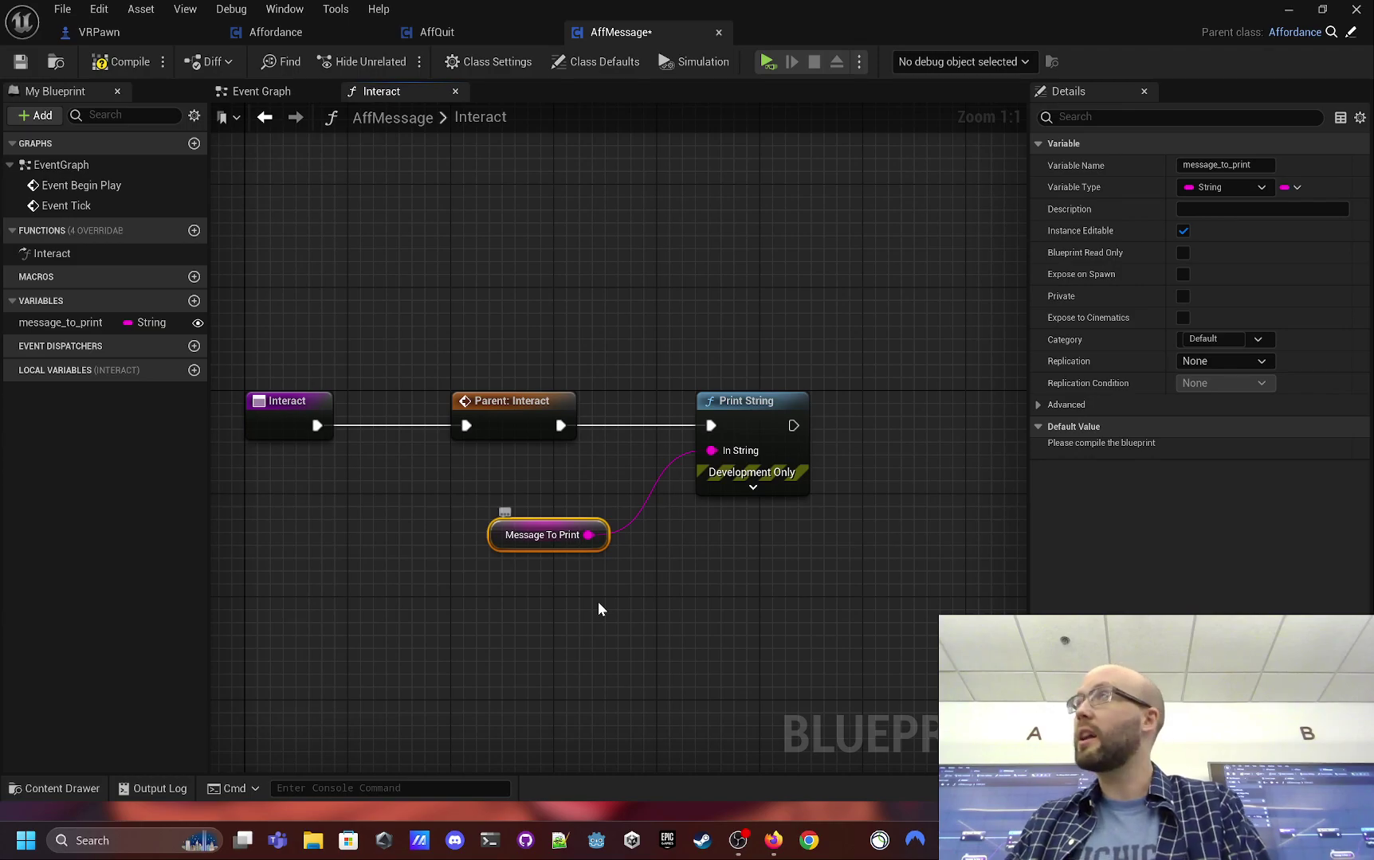
{"action": "left_click", "coordinate": [119, 62]}
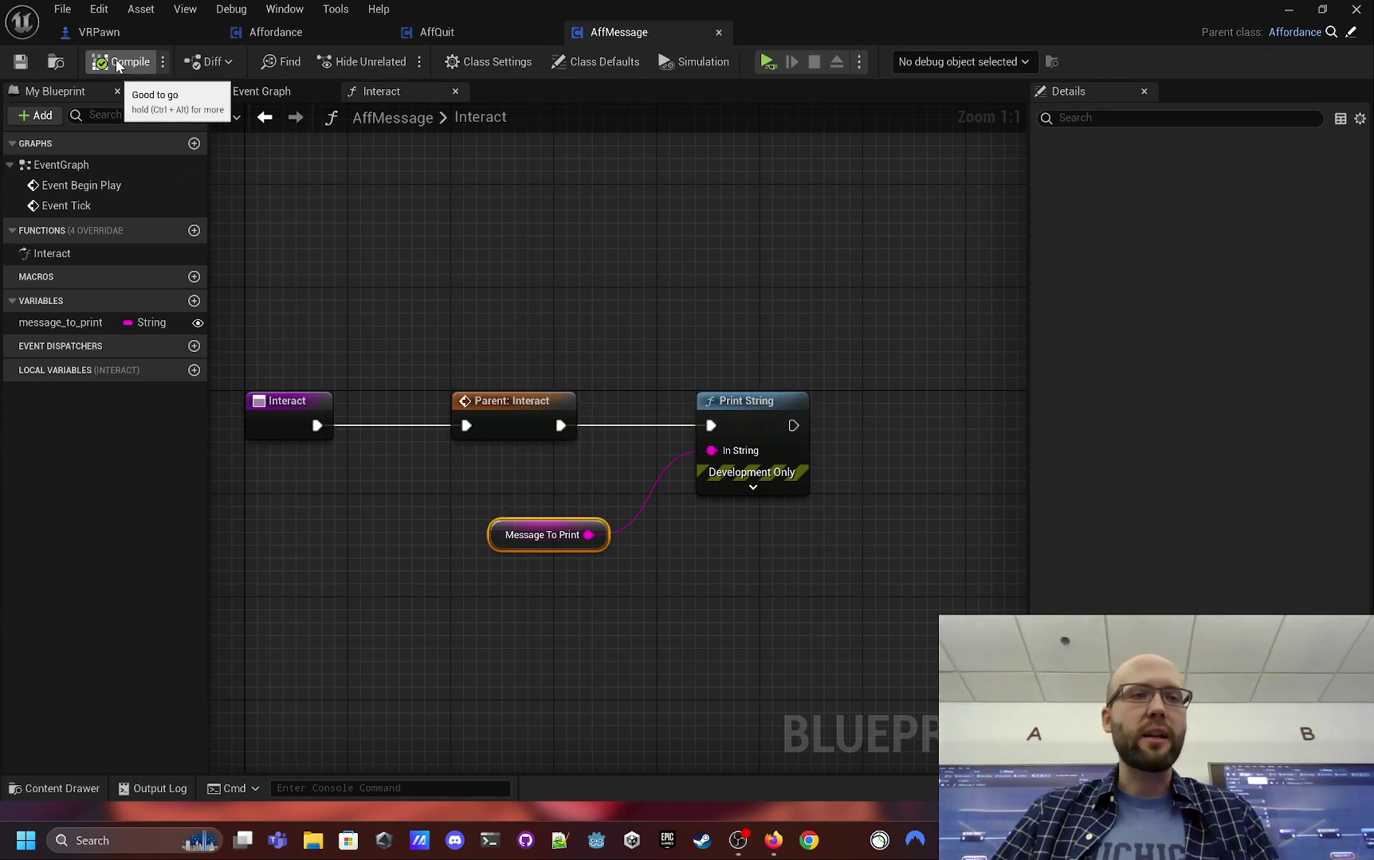
- Return to the level editor and inspect the Message To Print property on ExitDoor's AffMessage component
{"action": "left_click", "coordinate": [1288, 10]}
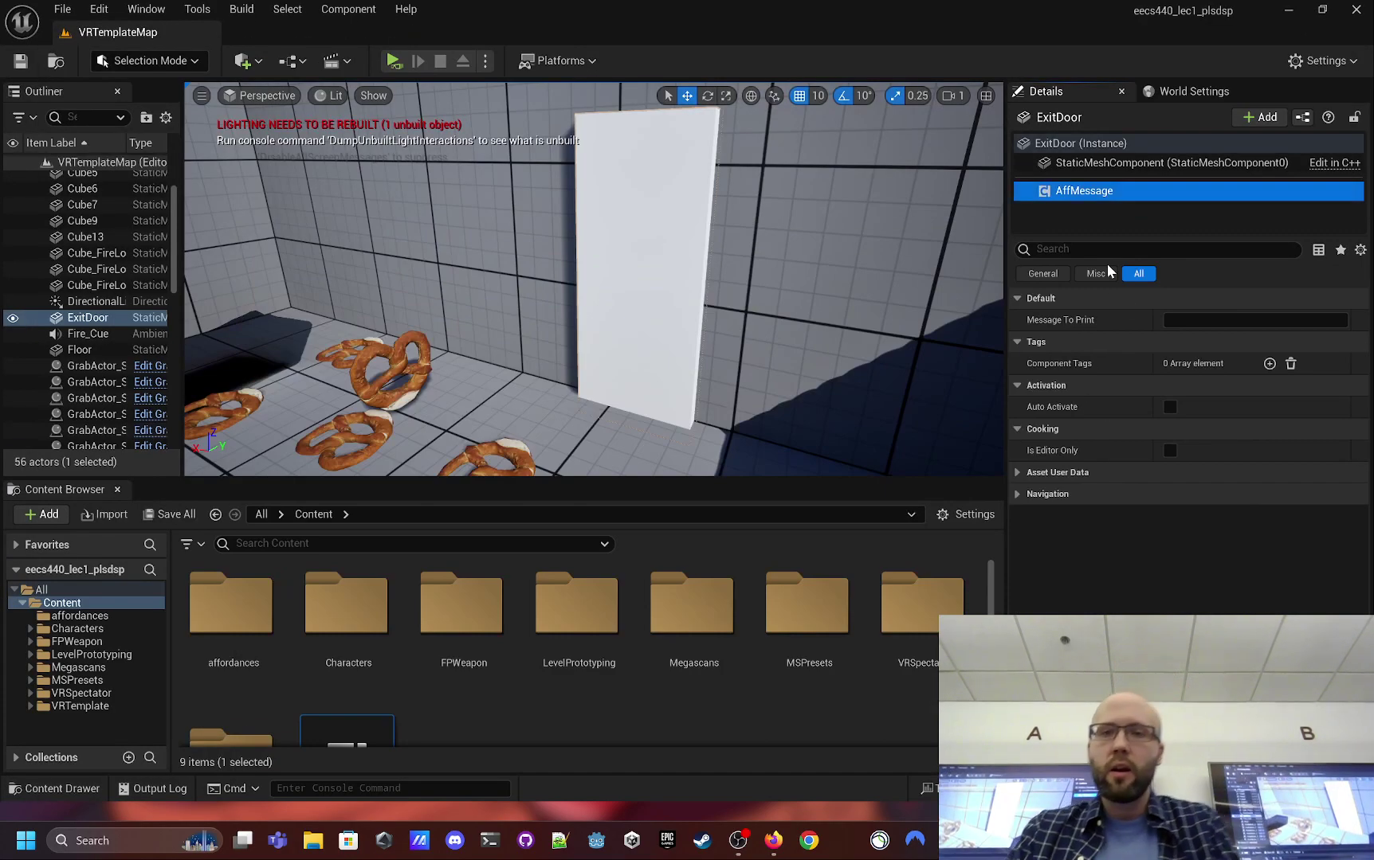
{"action": "left_click", "coordinate": [1102, 164]}
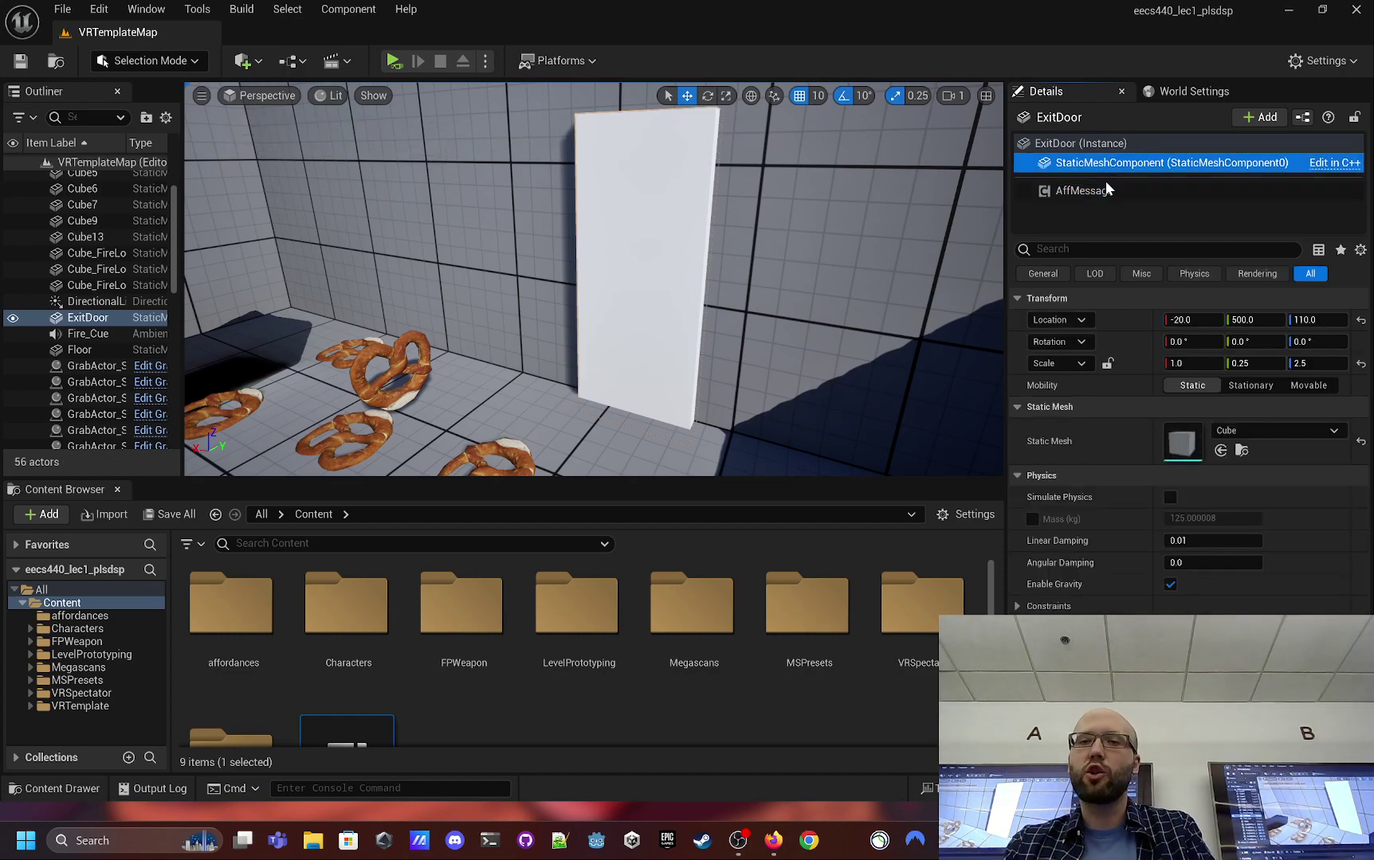
{"action": "left_click", "coordinate": [1105, 190]}
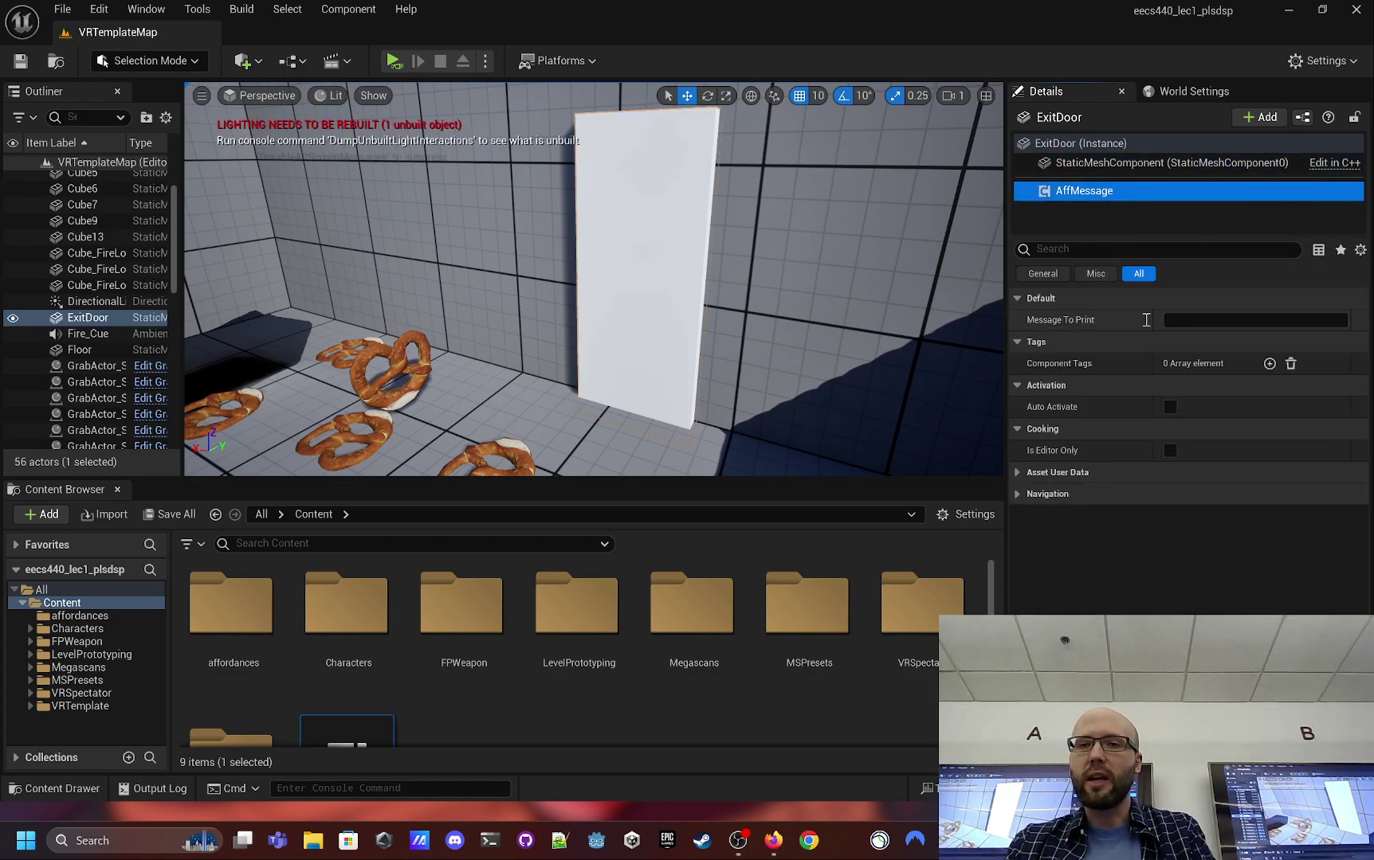
{"action": "left_click", "coordinate": [1205, 321]}
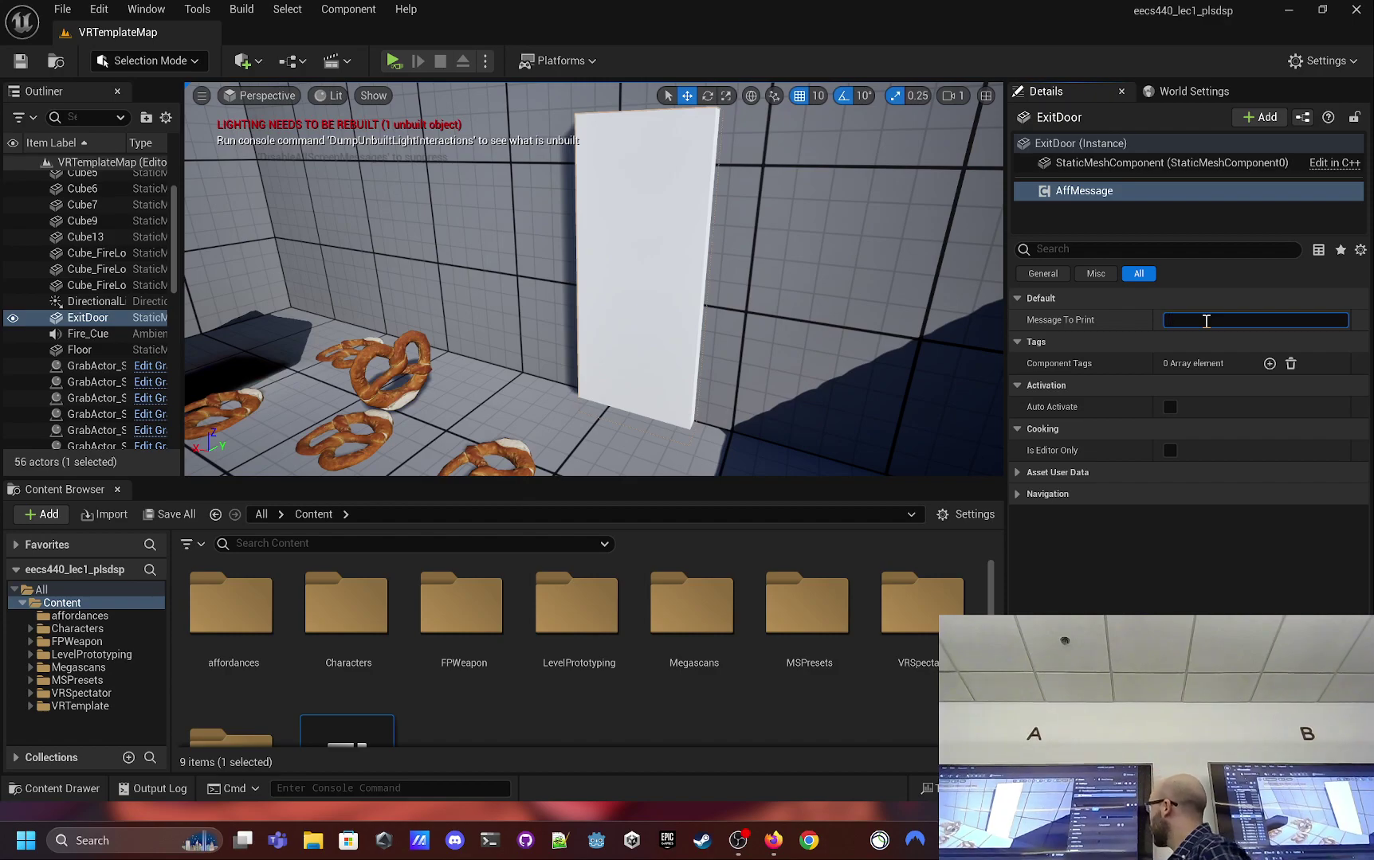
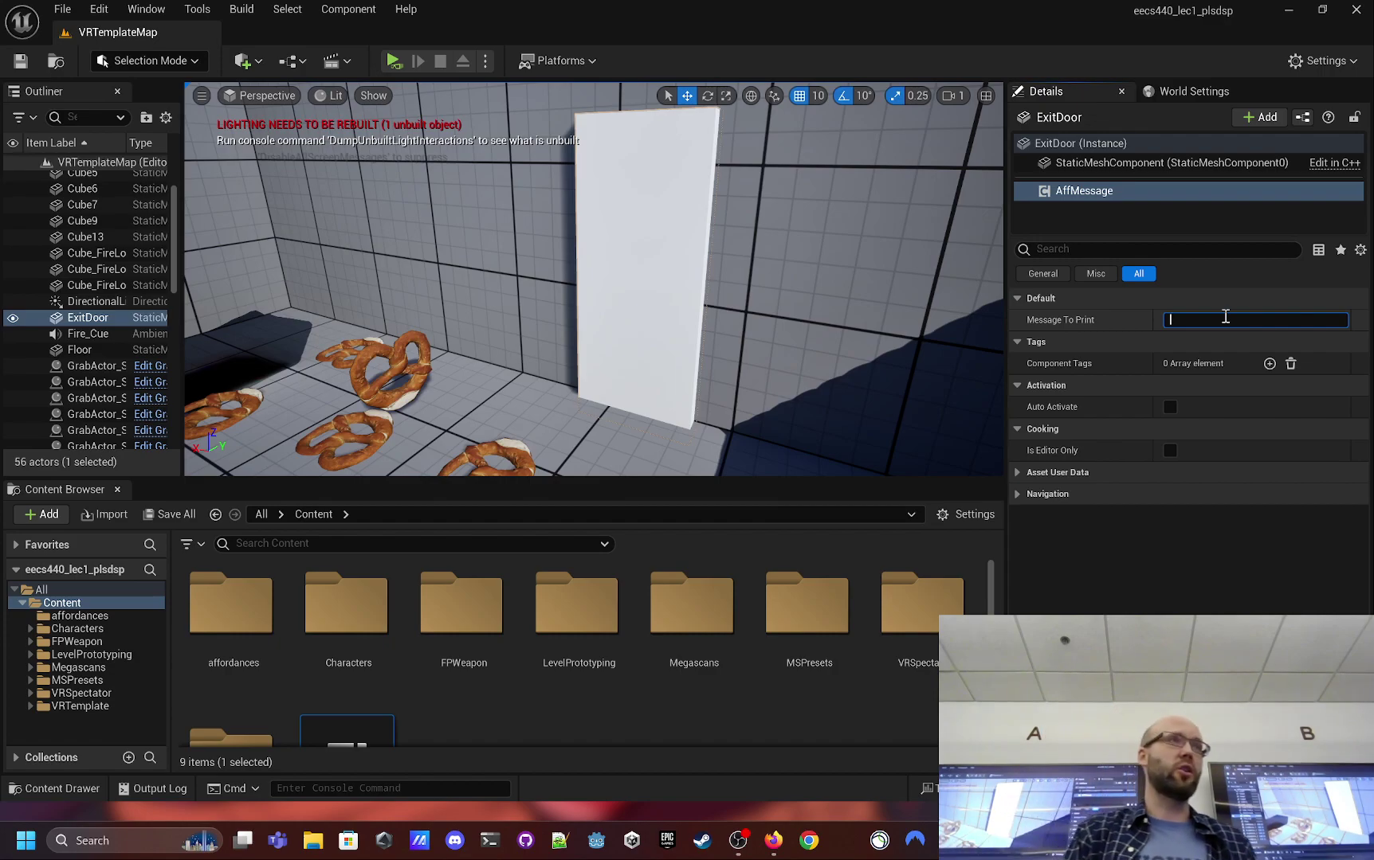
- Reopen the AffMessage blueprint from ExitDoor's component and review the Message To Print node in the Interact graph
{"action": "left_click", "coordinate": [1171, 220]}
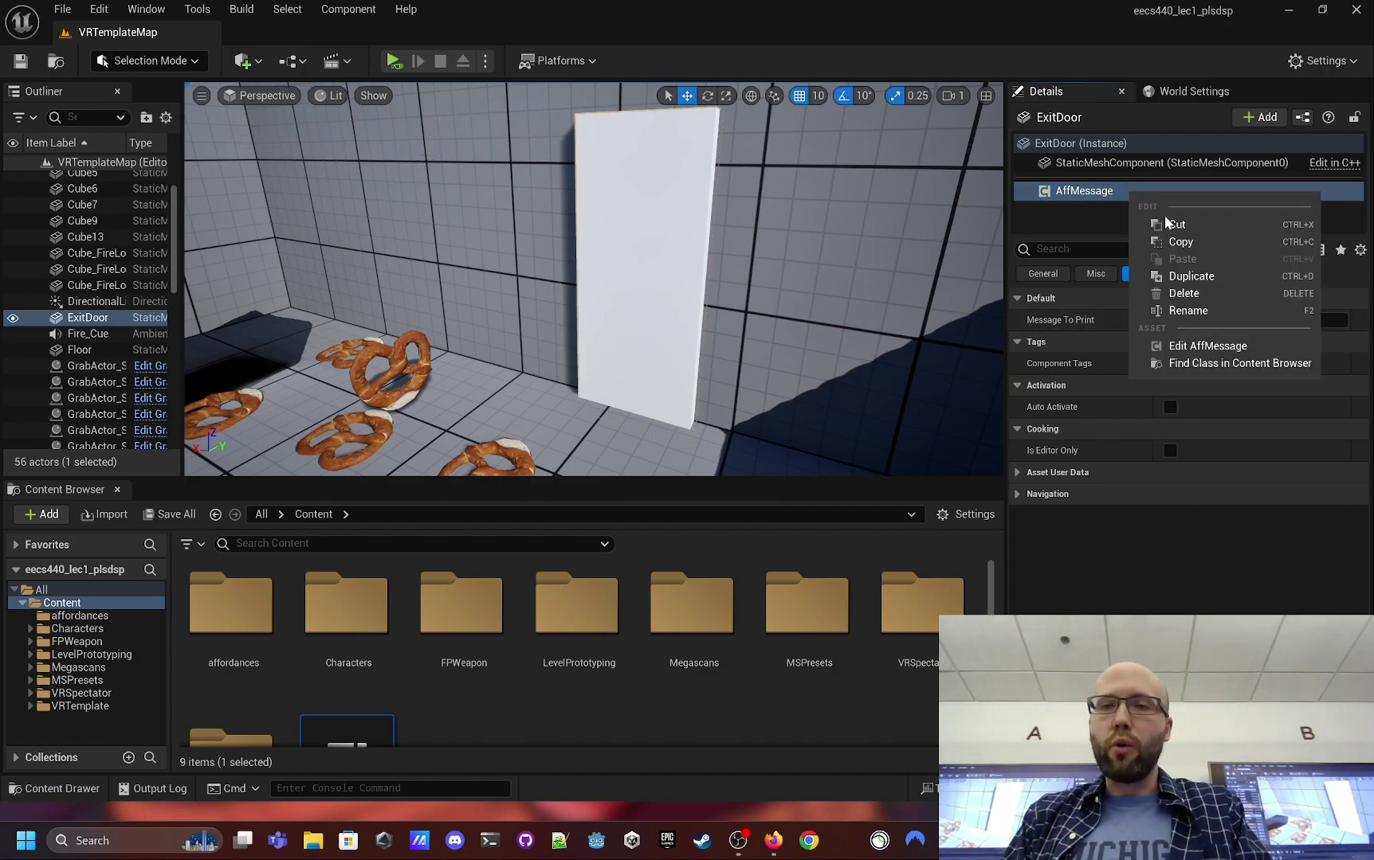
{"action": "left_click", "coordinate": [1207, 347]}
{"action": "left_click", "coordinate": [483, 584]}
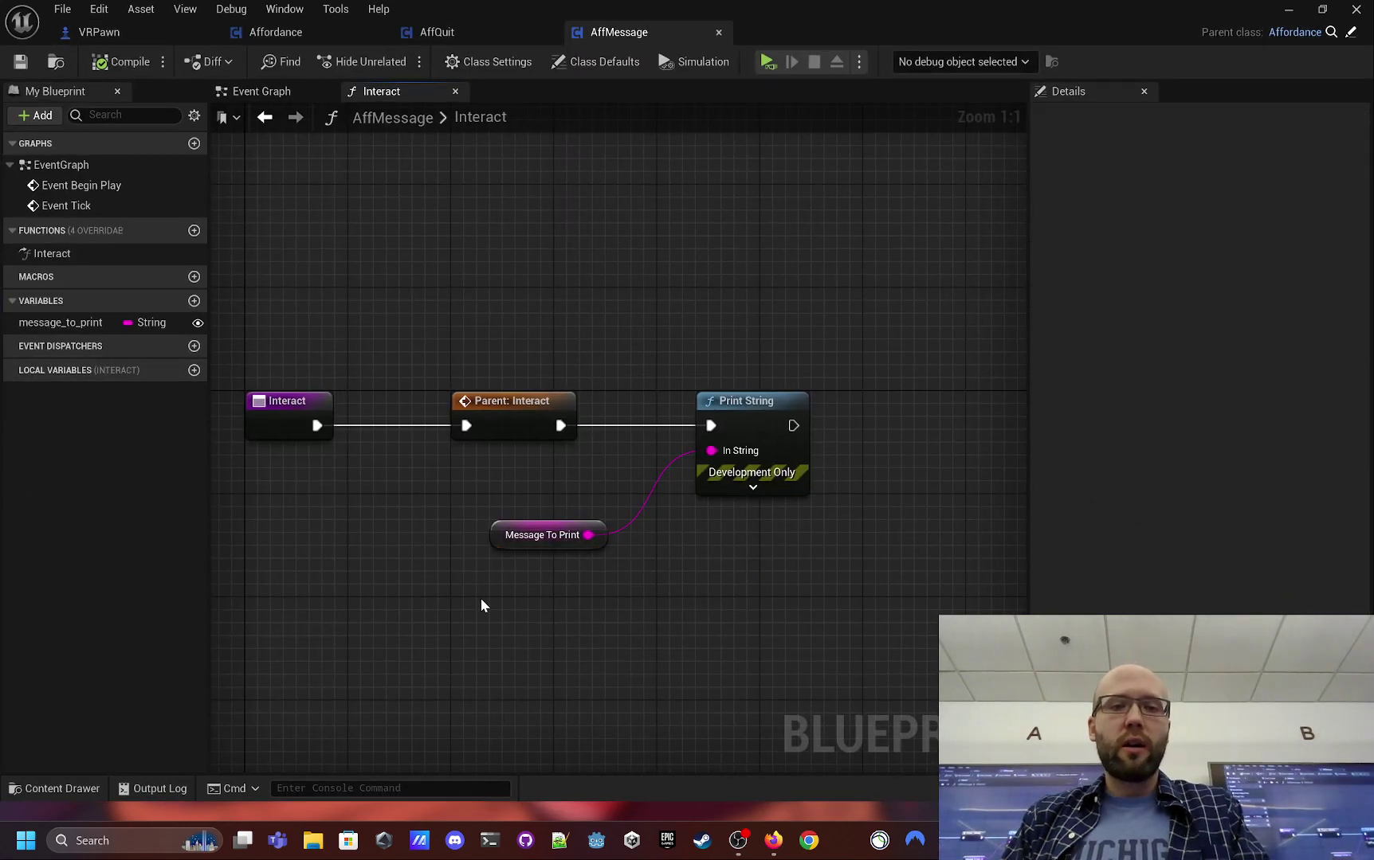
{"action": "left_click_drag", "start_coordinate": [481, 599], "coordinate": [567, 502]}
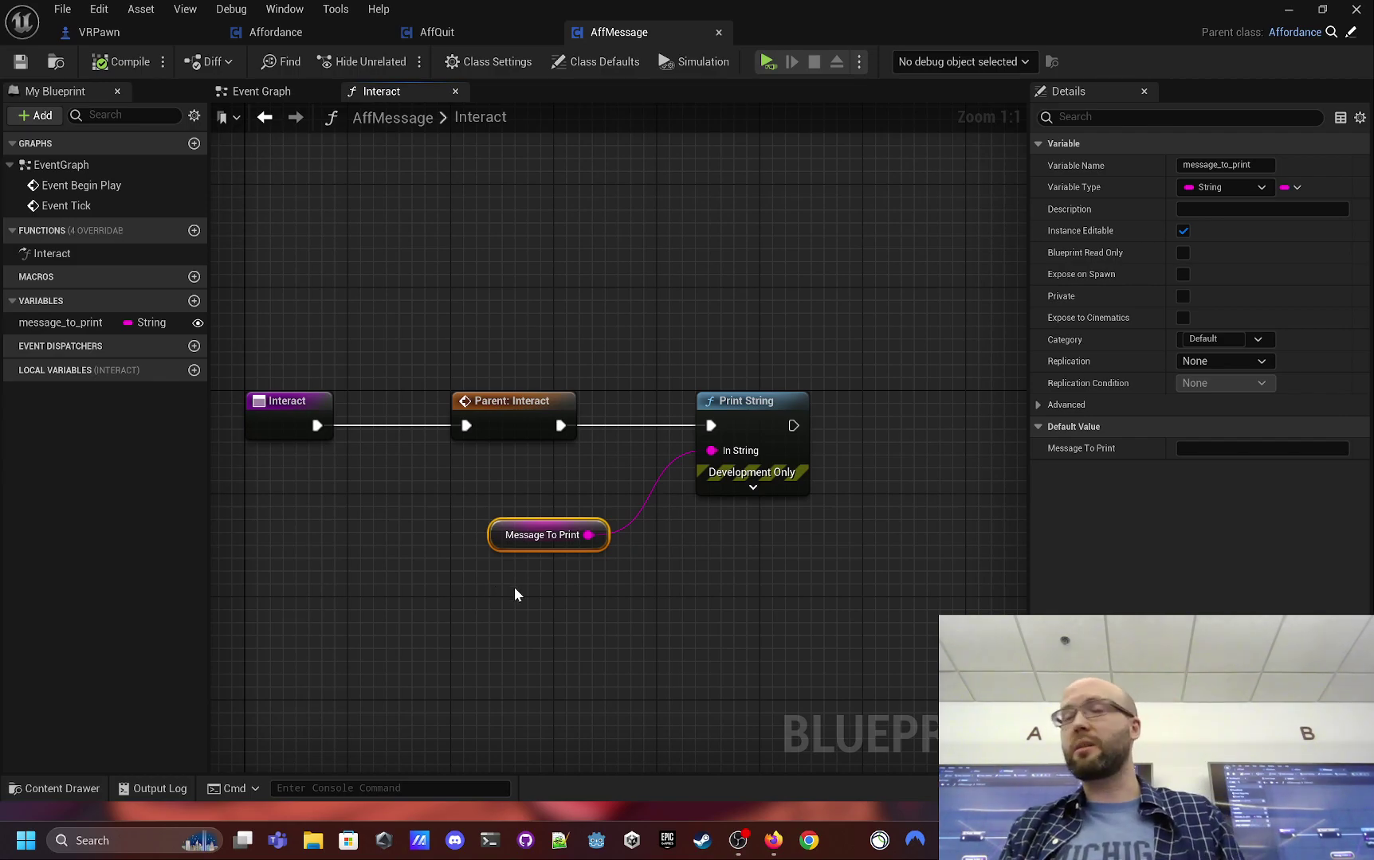
- Back in the level editor, set Message To Print on ExitDoor's AffMessage component to "Ciao!"
{"action": "left_click", "coordinate": [1324, 8]}
{"action": "left_click", "coordinate": [1243, 320]}
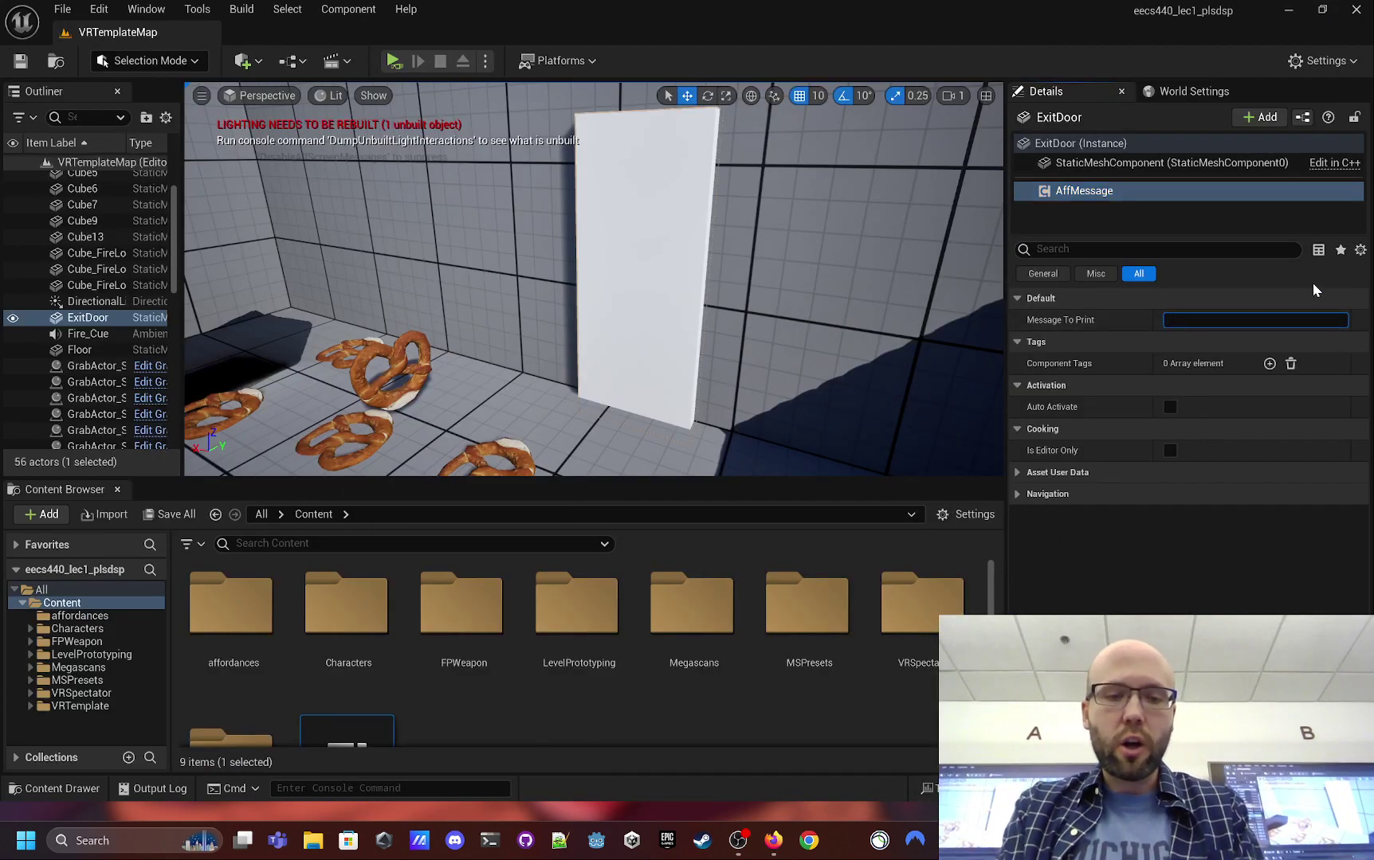
{"action": "type", "text": "Ciao!"}
{"action": "left_click", "coordinate": [1208, 553]}
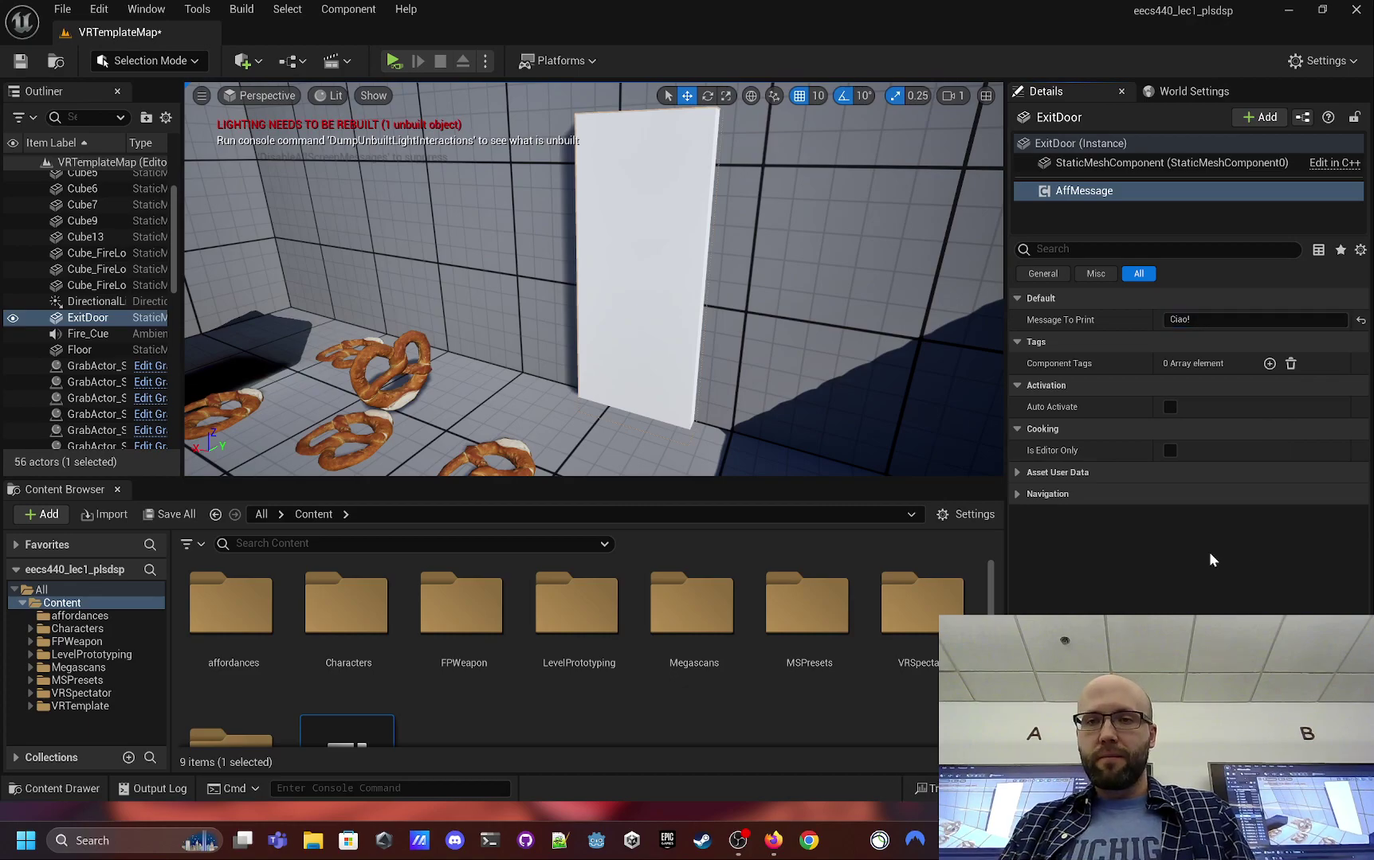
- Save the VRTemplateMap level, run it to test the door interaction, and stop the play session
{"action": "key", "text": "ctrl+s"}
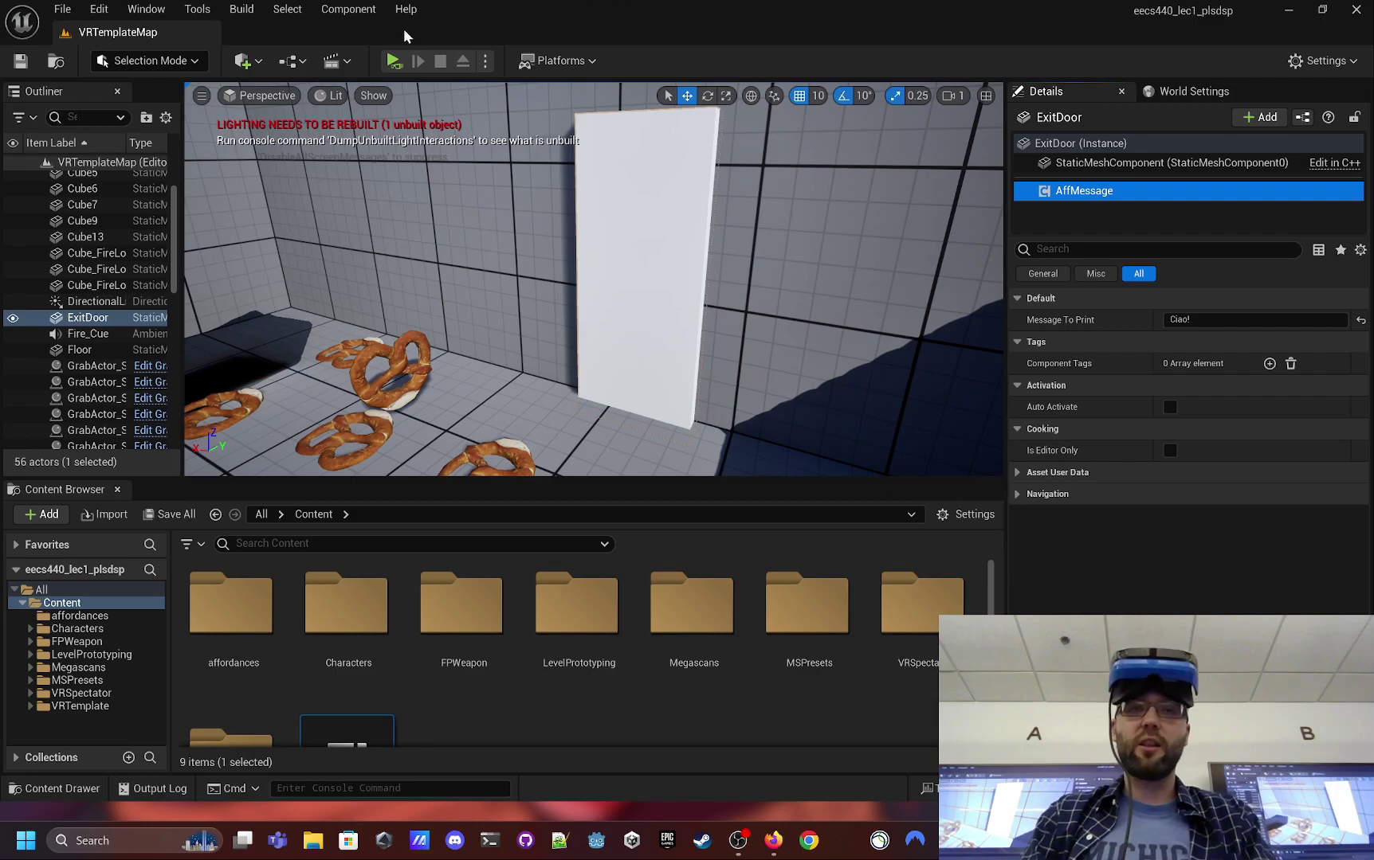
{"action": "left_click", "coordinate": [392, 63]}
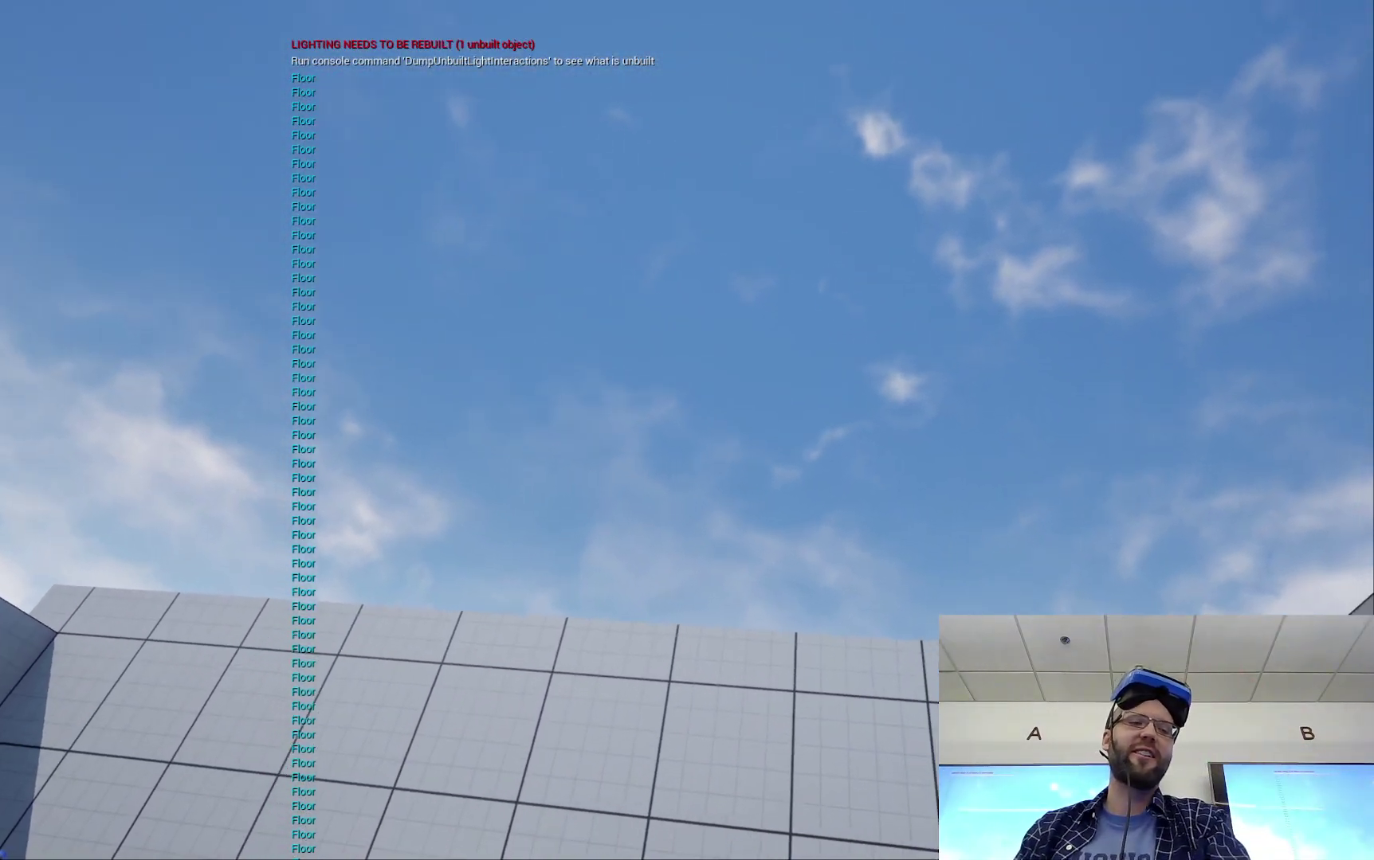
{"action": "key", "text": "Escape"}
- In VRPawn's Event Graph, delete the Print String, Get Display Name and Current Hovered Actor nodes following Determine Hovered Actor
{"action": "mouse_move", "coordinate": [879, 840]}
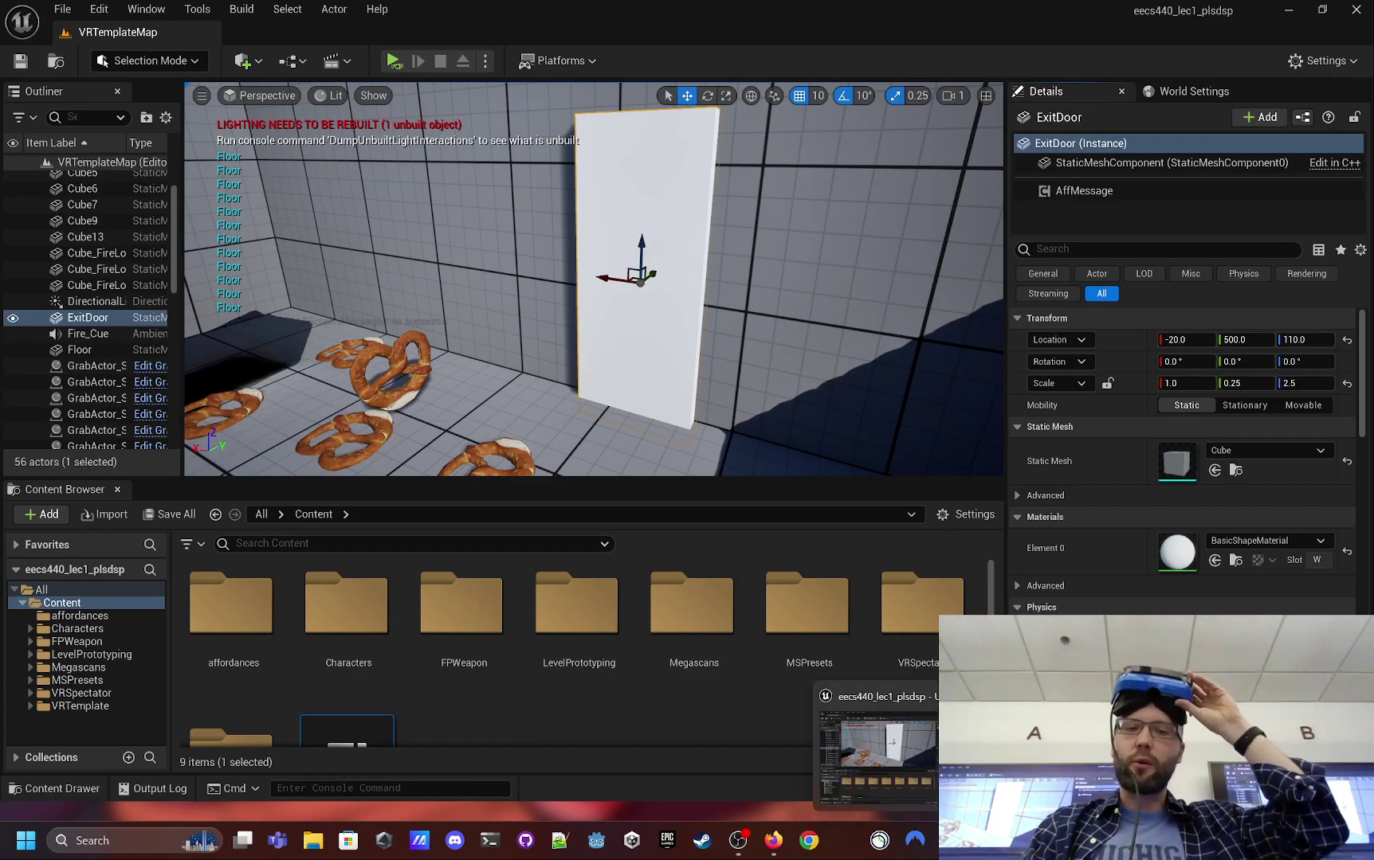
{"action": "left_click", "coordinate": [1000, 745]}
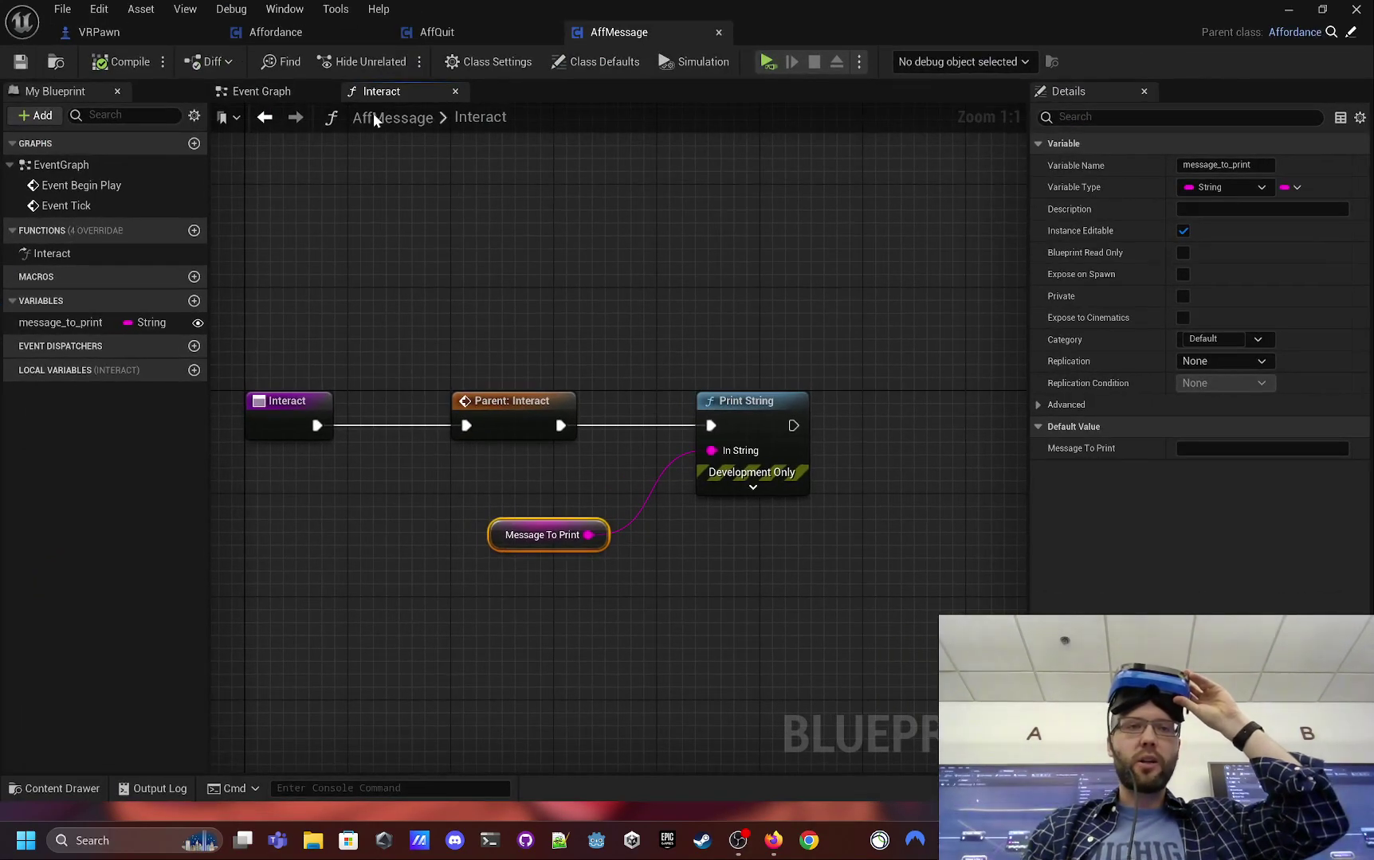
{"action": "left_click", "coordinate": [119, 38]}
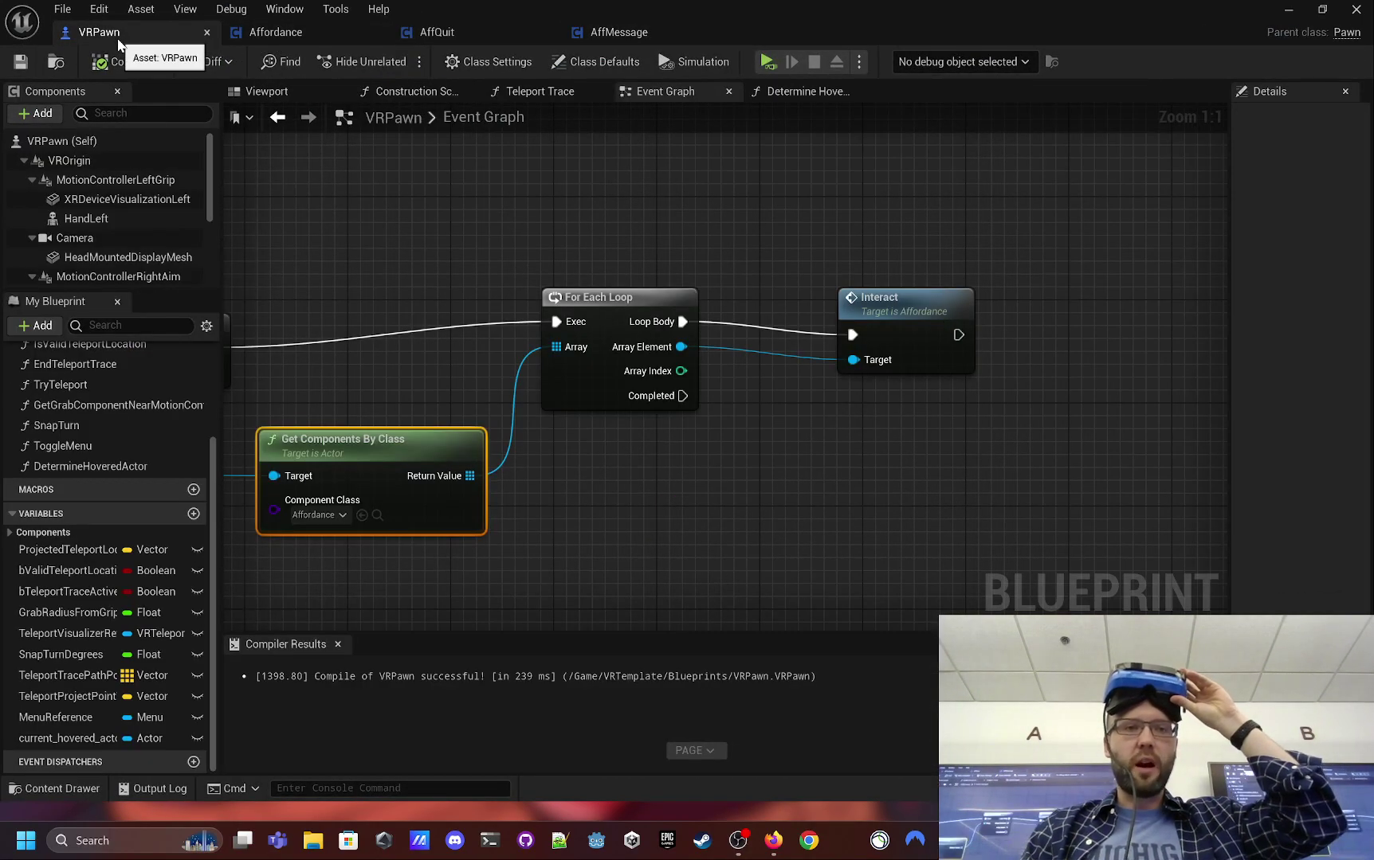
{"action": "right_click_drag", "start_coordinate": [412, 378], "coordinate": [835, 322]}
{"action": "scroll", "coordinate": [834, 330], "scroll_direction": "down", "scroll_amount": 7}
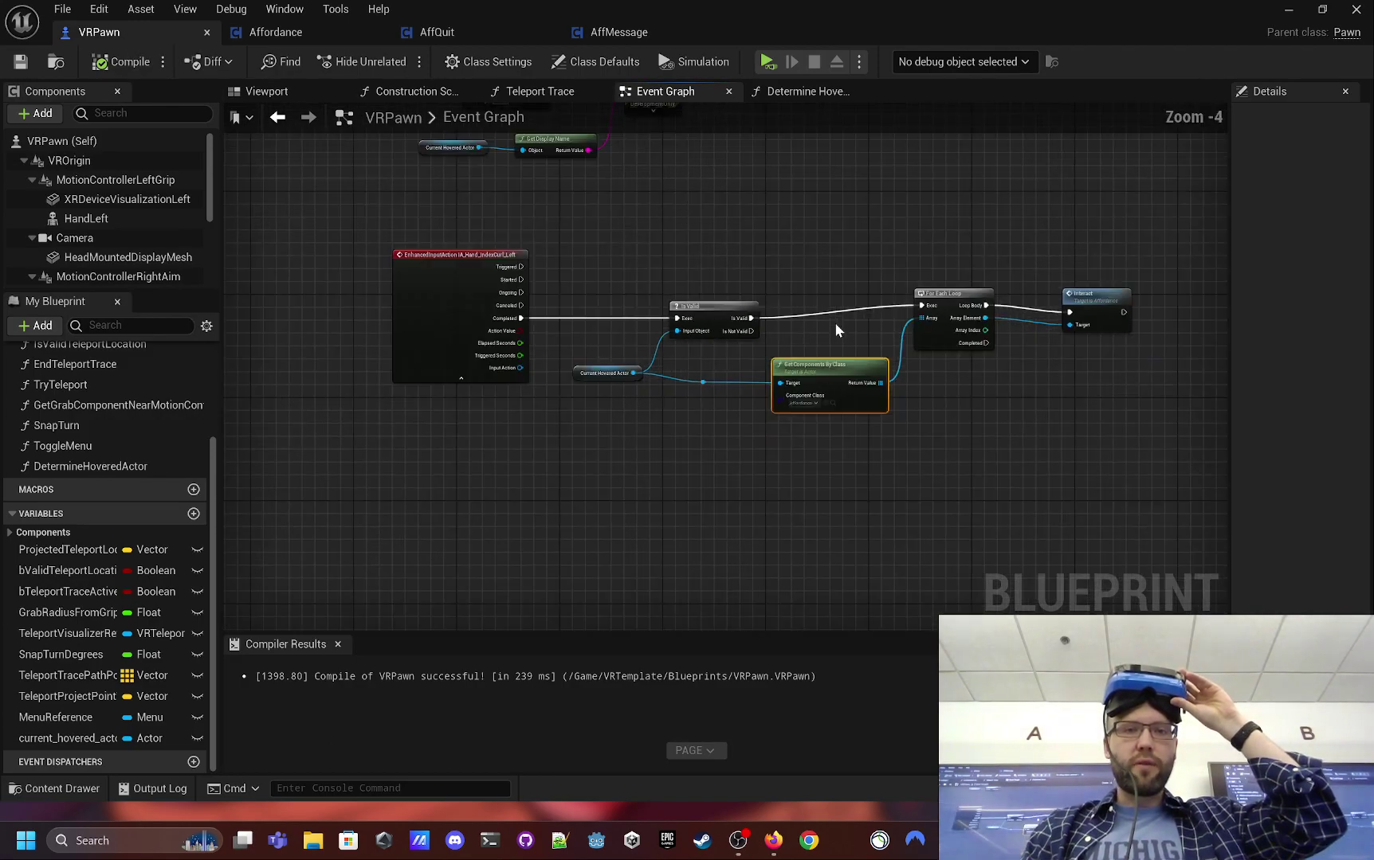
{"action": "scroll", "coordinate": [730, 325], "scroll_direction": "up", "scroll_amount": 7}
{"action": "right_click_drag", "start_coordinate": [728, 359], "coordinate": [831, 401]}
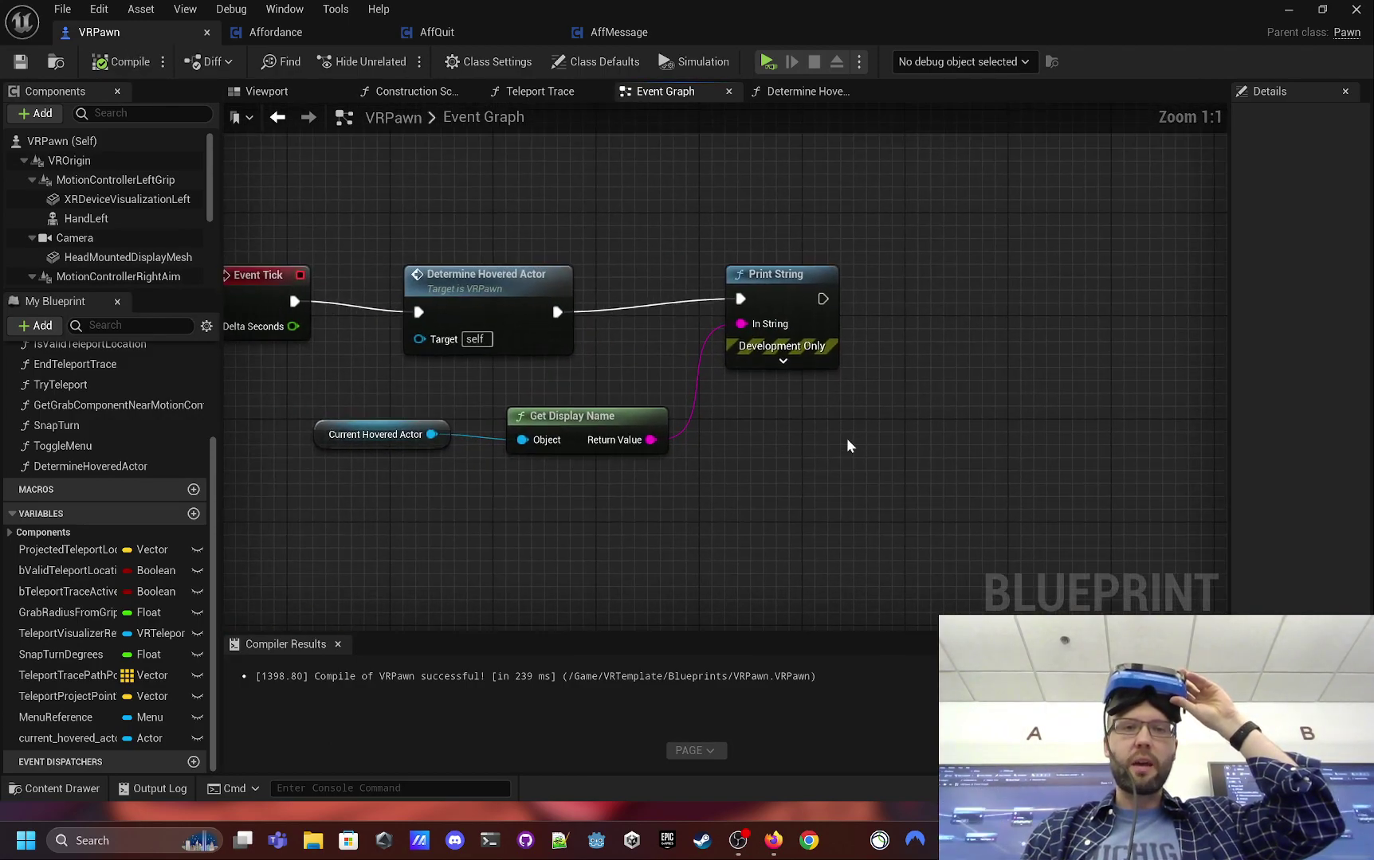
{"action": "left_click_drag", "start_coordinate": [856, 393], "coordinate": [729, 263]}
{"action": "key", "text": "Delete"}
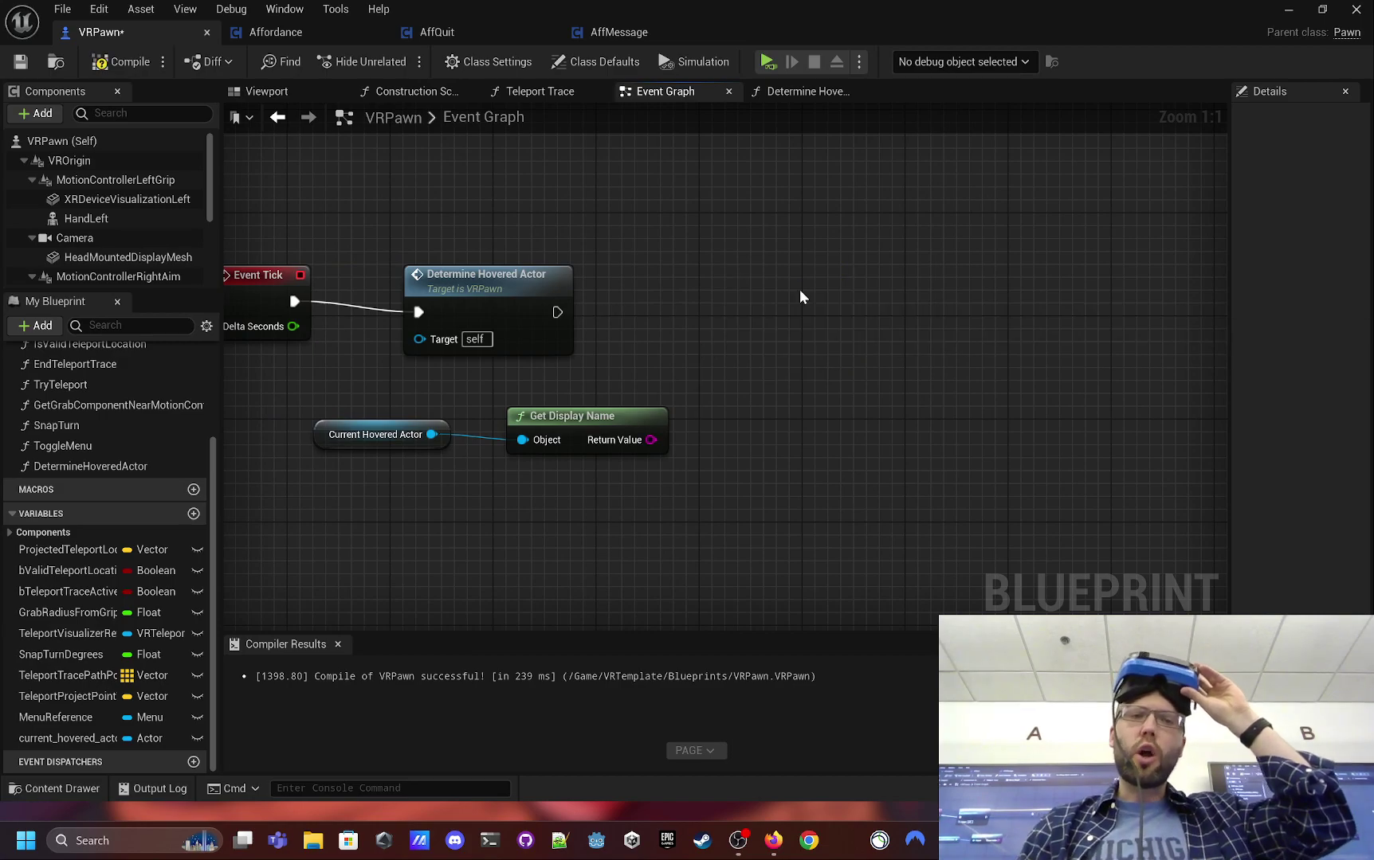
{"action": "left_click_drag", "start_coordinate": [643, 481], "coordinate": [346, 416]}
{"action": "key", "text": "Delete"}
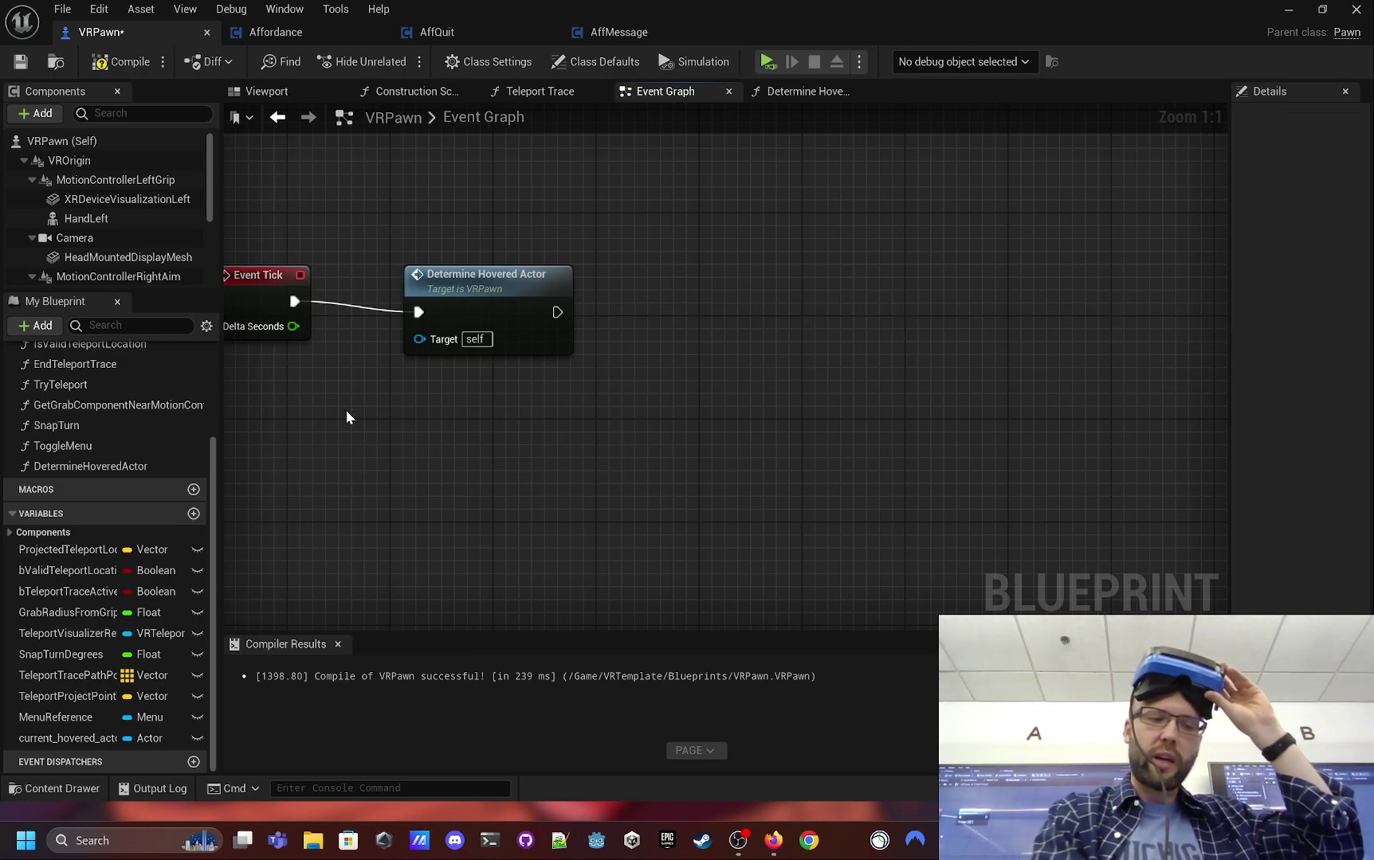
- Save and compile VRPawn, run the level in VR to test the interaction, and stop the play session
{"action": "key", "text": "ctrl+s"}
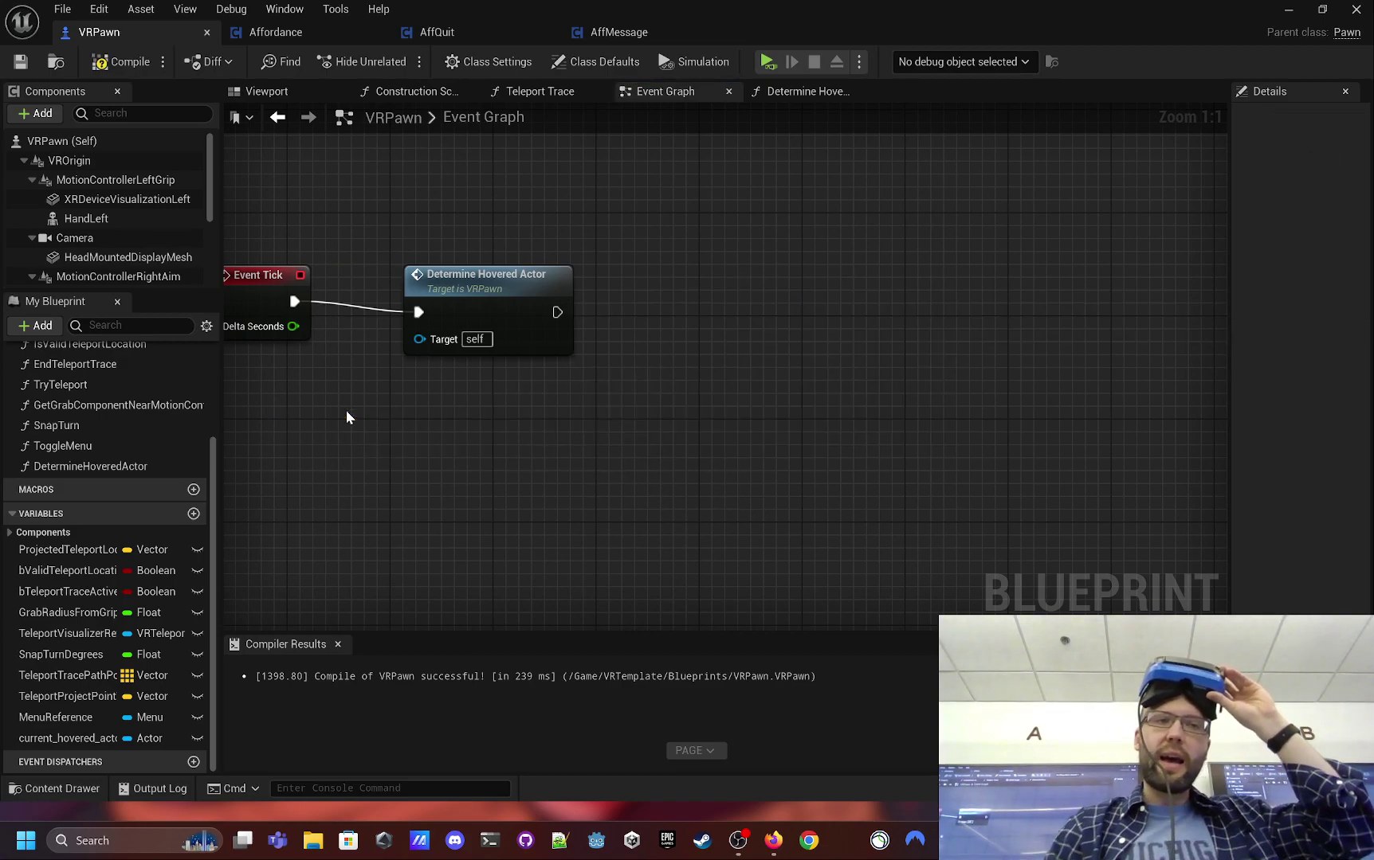
{"action": "left_click", "coordinate": [143, 67]}
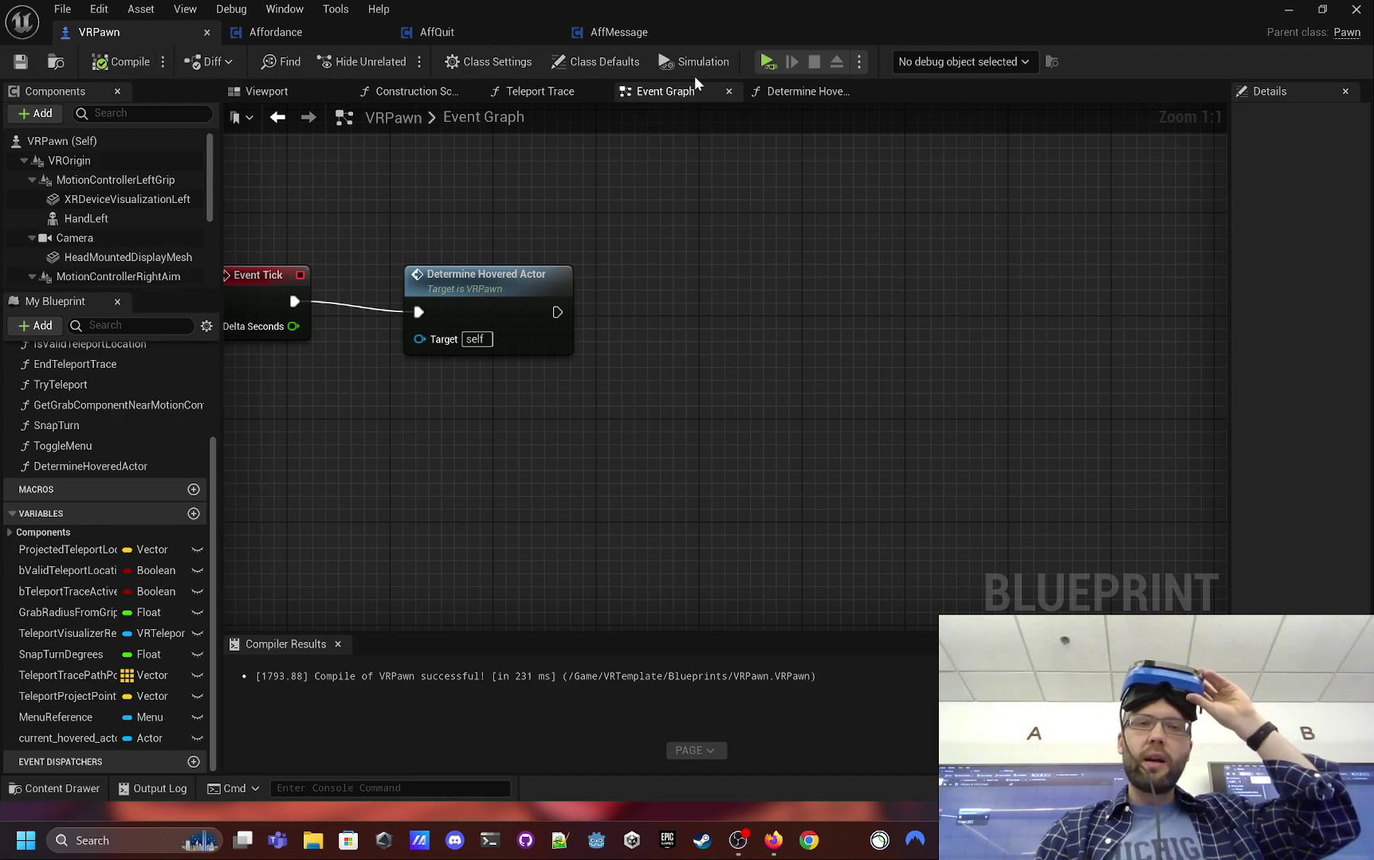
{"action": "left_click", "coordinate": [764, 61]}
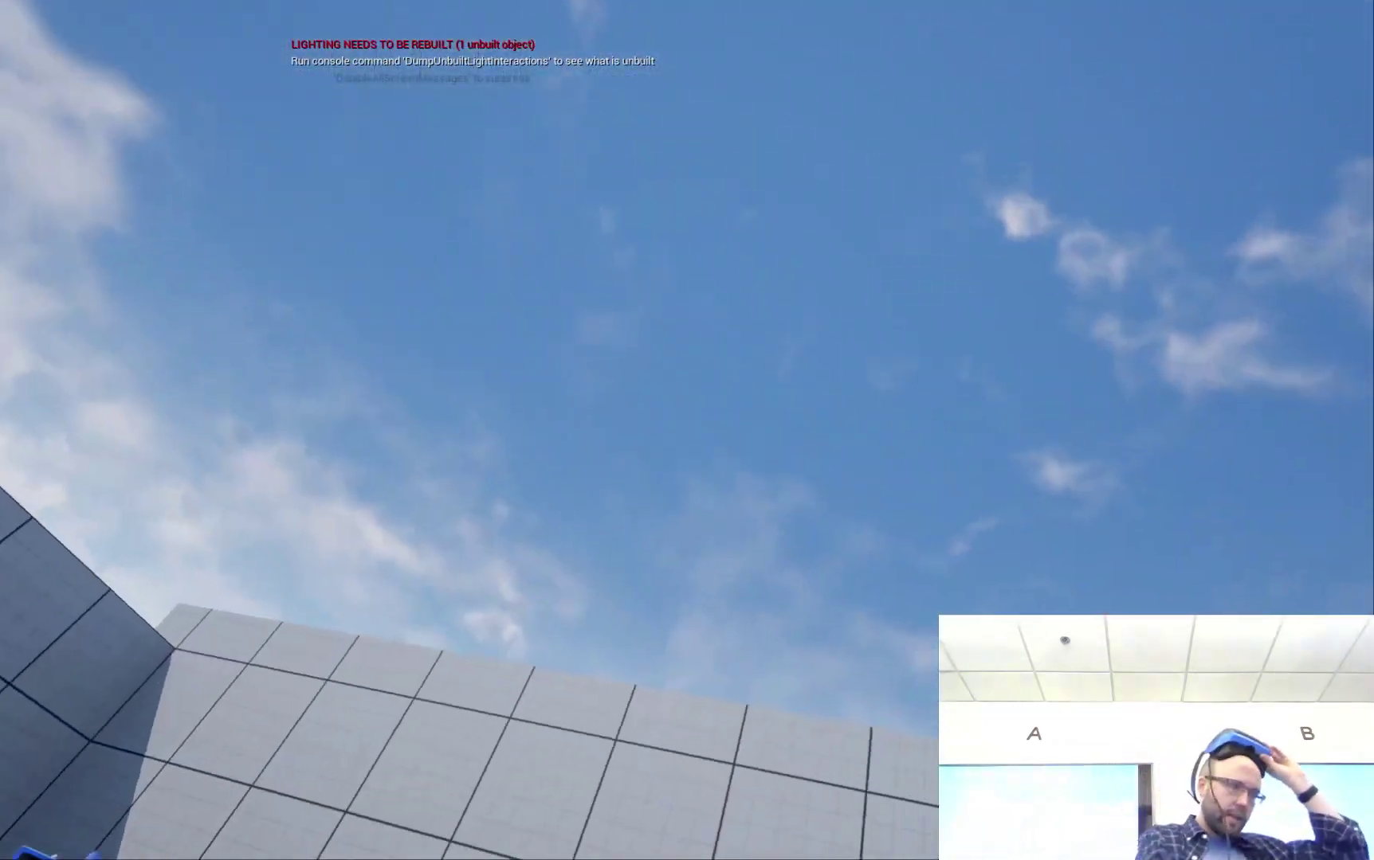
{"action": "key", "text": "Escape"}
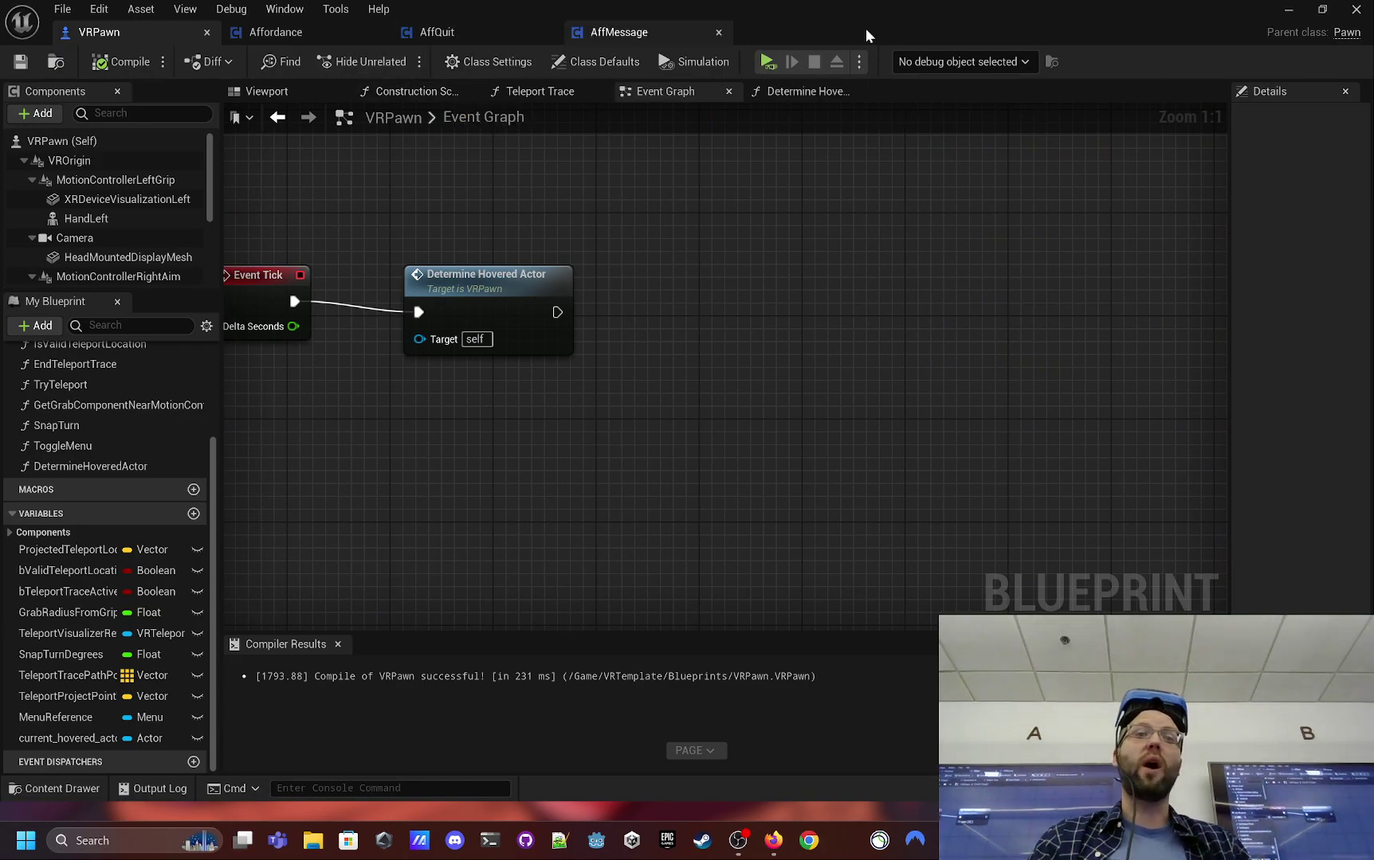
- Return to the level editor and select the small white cube, Cube7, near the pretzels
{"action": "left_click", "coordinate": [1288, 10]}
{"action": "right_click_drag", "start_coordinate": [592, 396], "coordinate": [494, 382]}
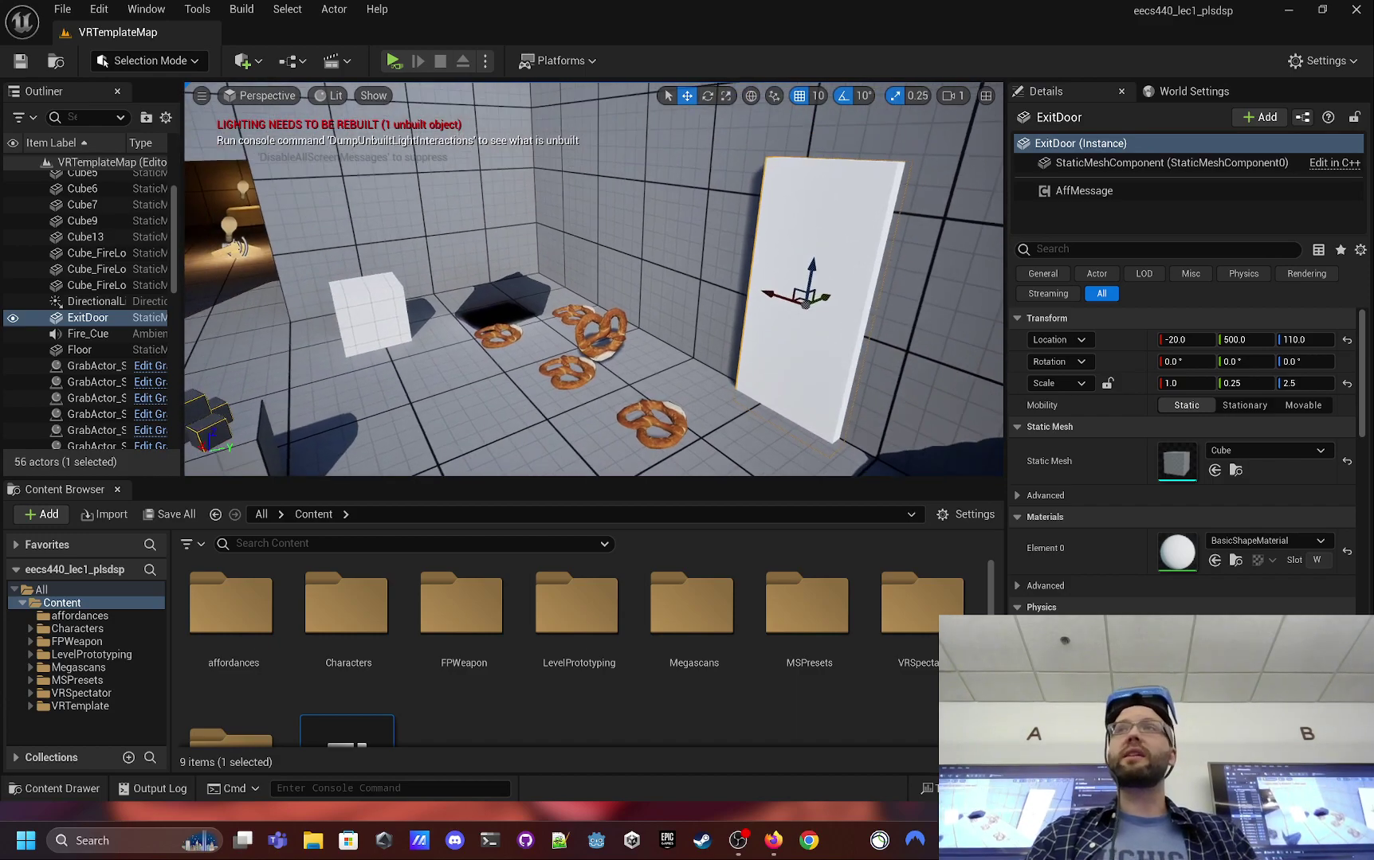
{"action": "left_click", "coordinate": [373, 281]}
{"action": "right_click_drag", "start_coordinate": [380, 293], "coordinate": [365, 290]}
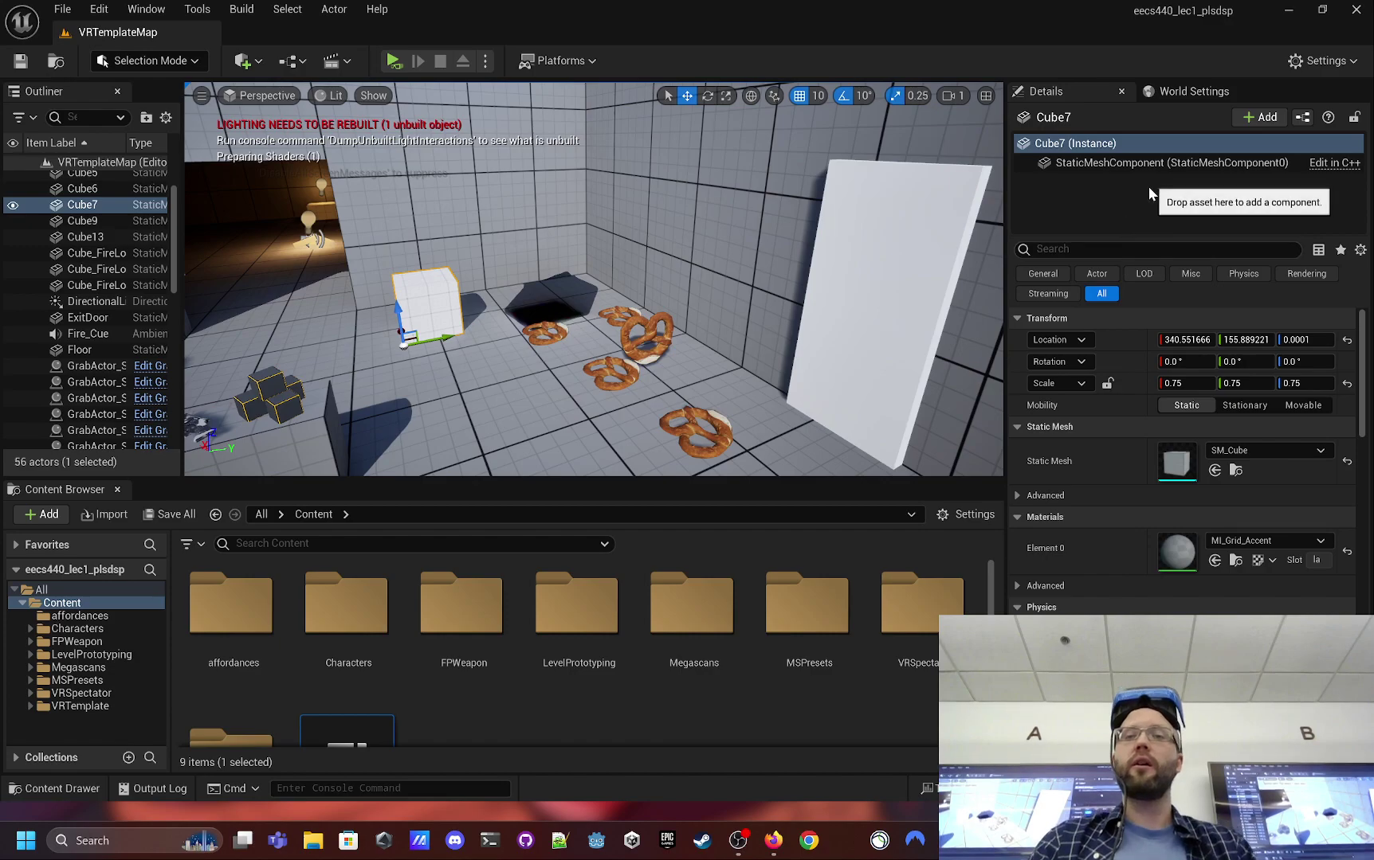
- Move the AffMessage blueprint from Content into the affordances folder and add it as a component to Cube7
{"action": "scroll", "coordinate": [514, 651], "scroll_direction": "down", "scroll_amount": 2}
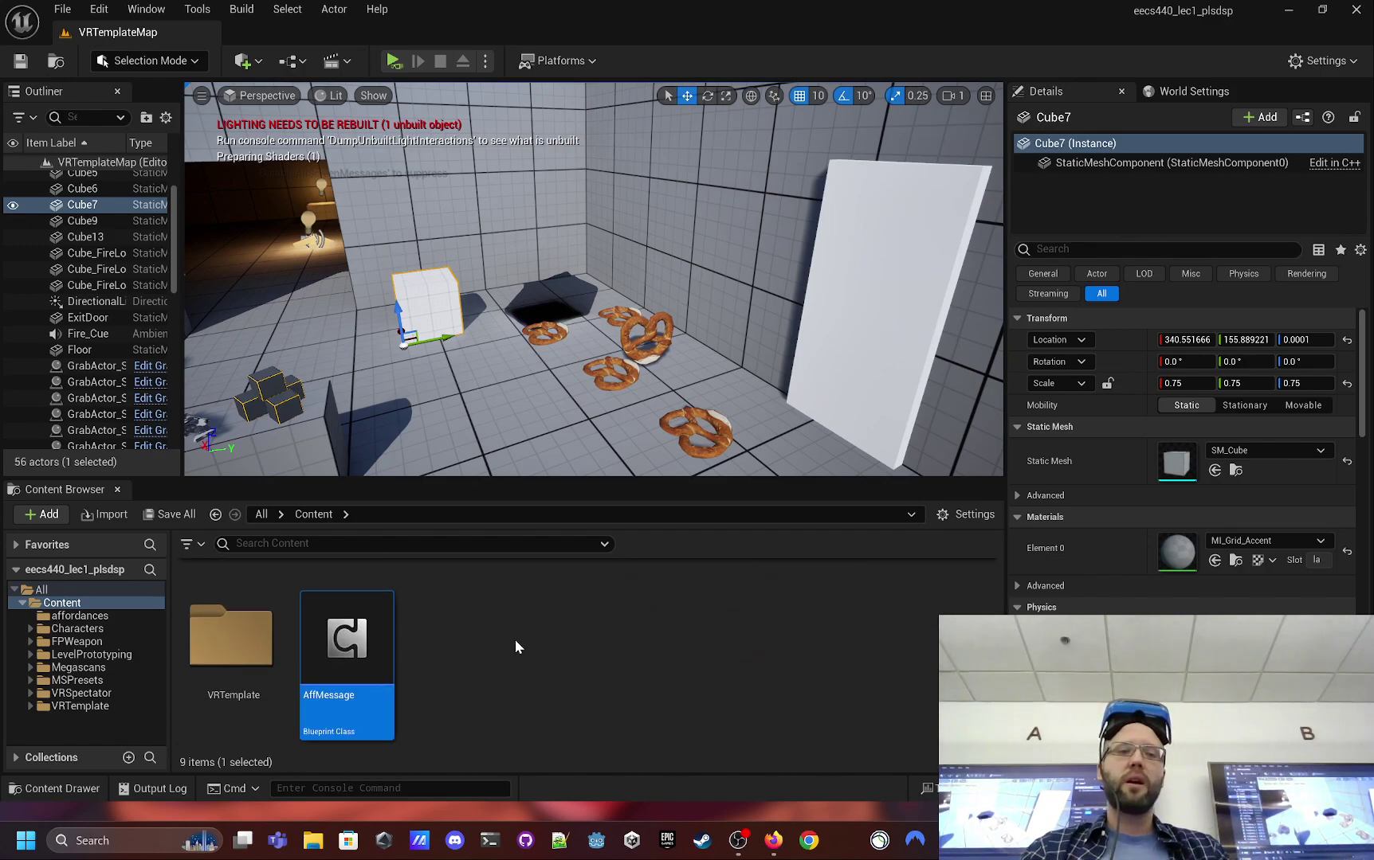
{"action": "mouse_move", "coordinate": [371, 647]}
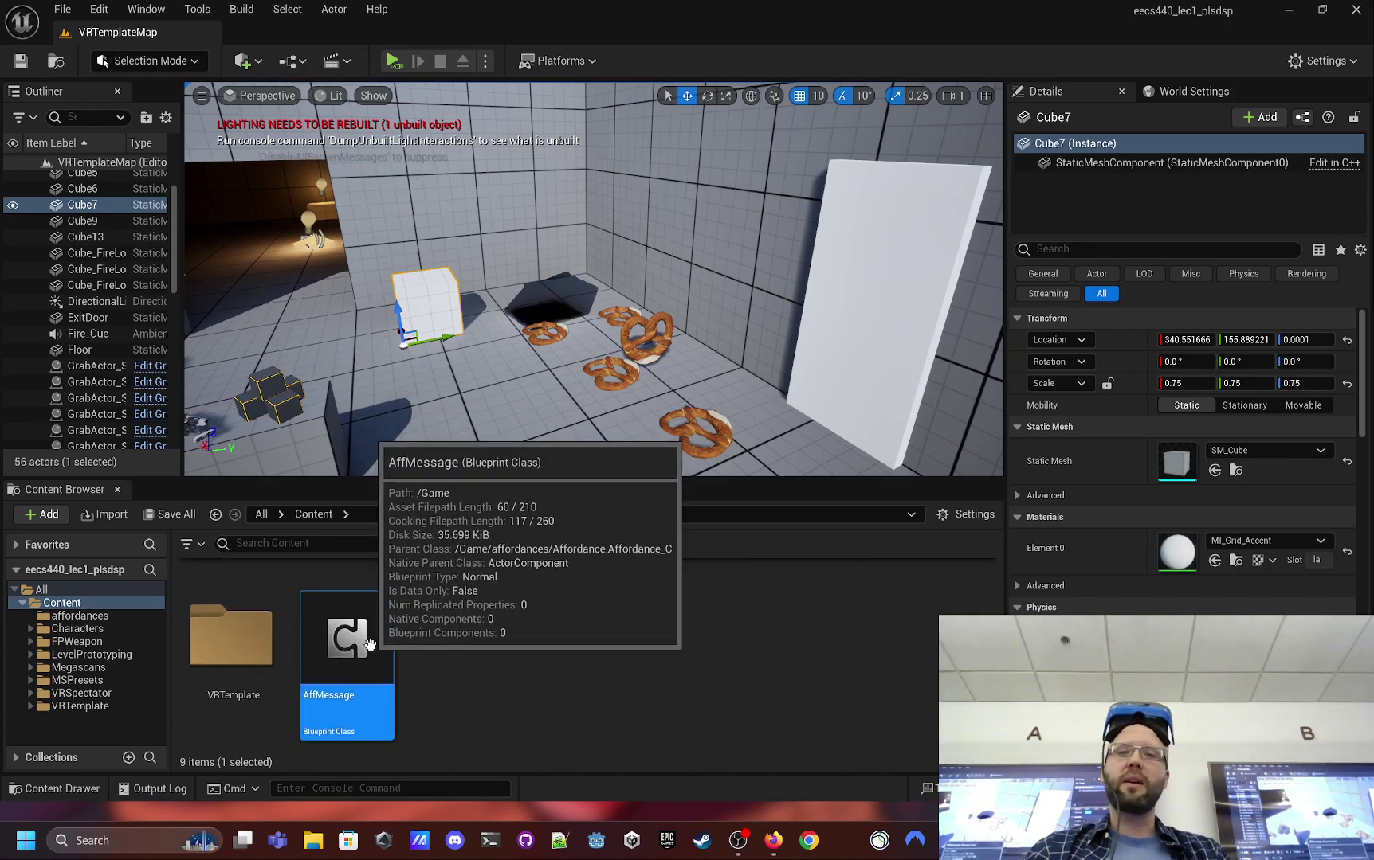
{"action": "left_click_drag", "start_coordinate": [371, 647], "coordinate": [108, 615]}
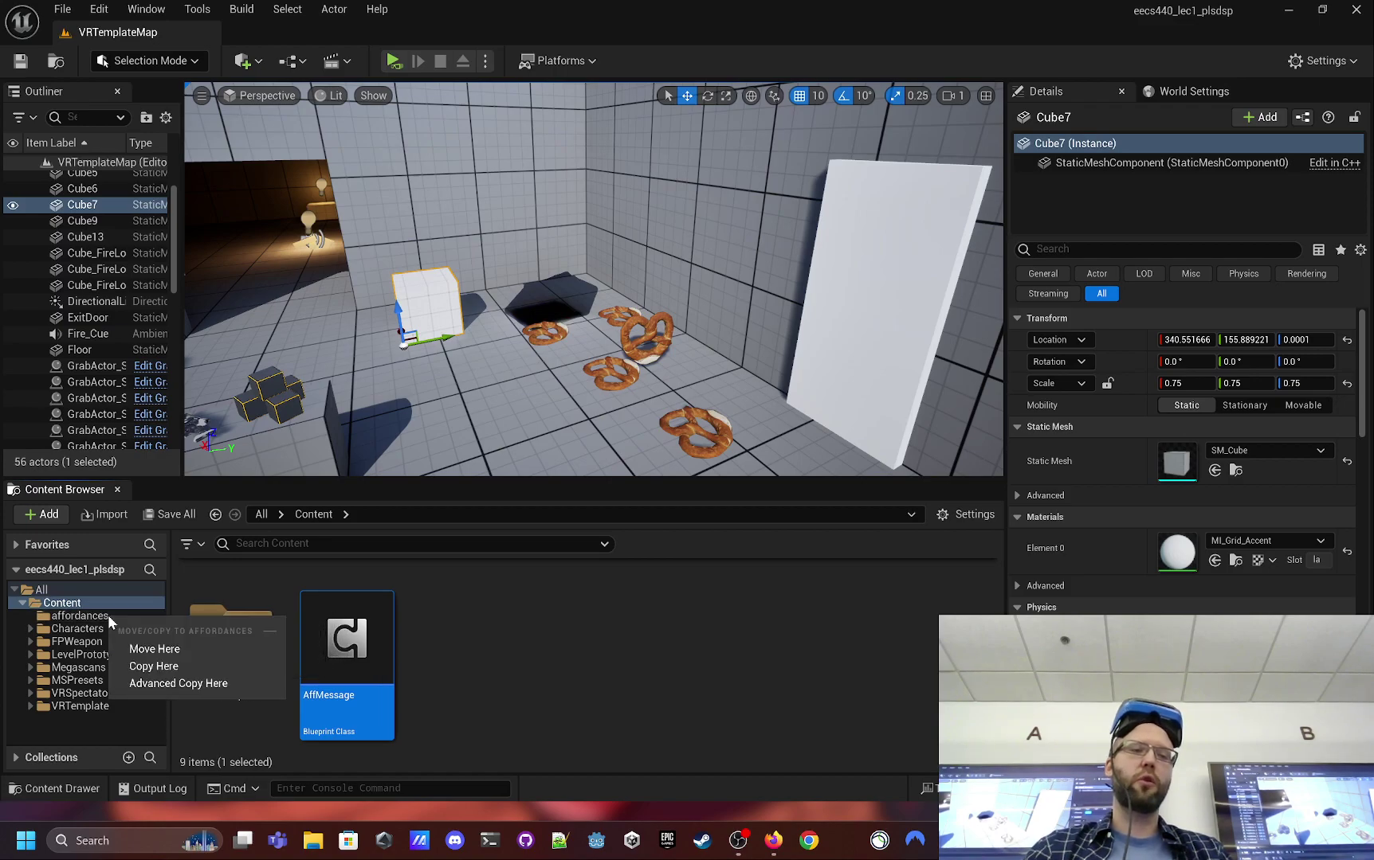
{"action": "left_click", "coordinate": [148, 647]}
{"action": "left_click", "coordinate": [88, 617]}
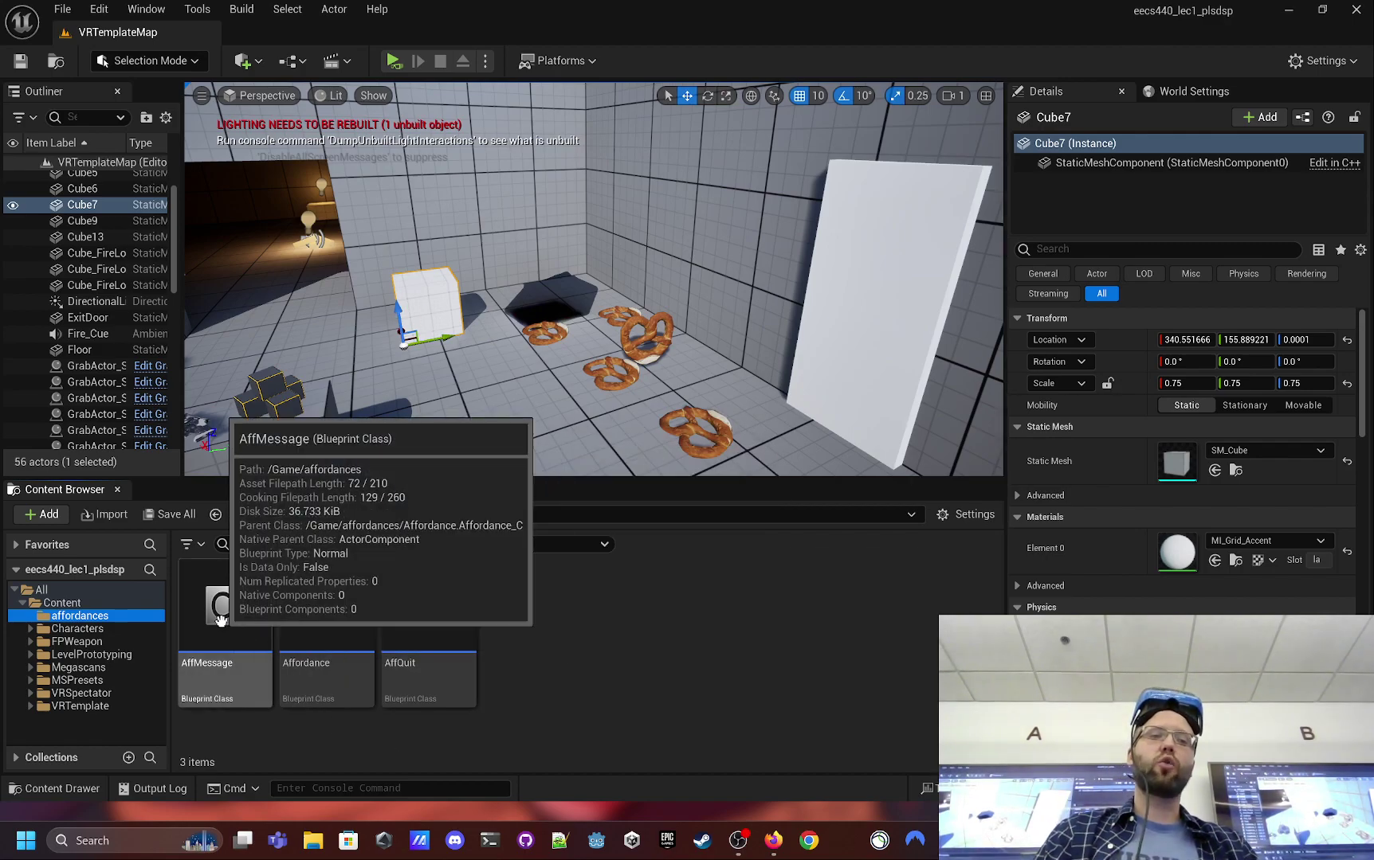
{"action": "left_click_drag", "start_coordinate": [225, 629], "coordinate": [1100, 188]}
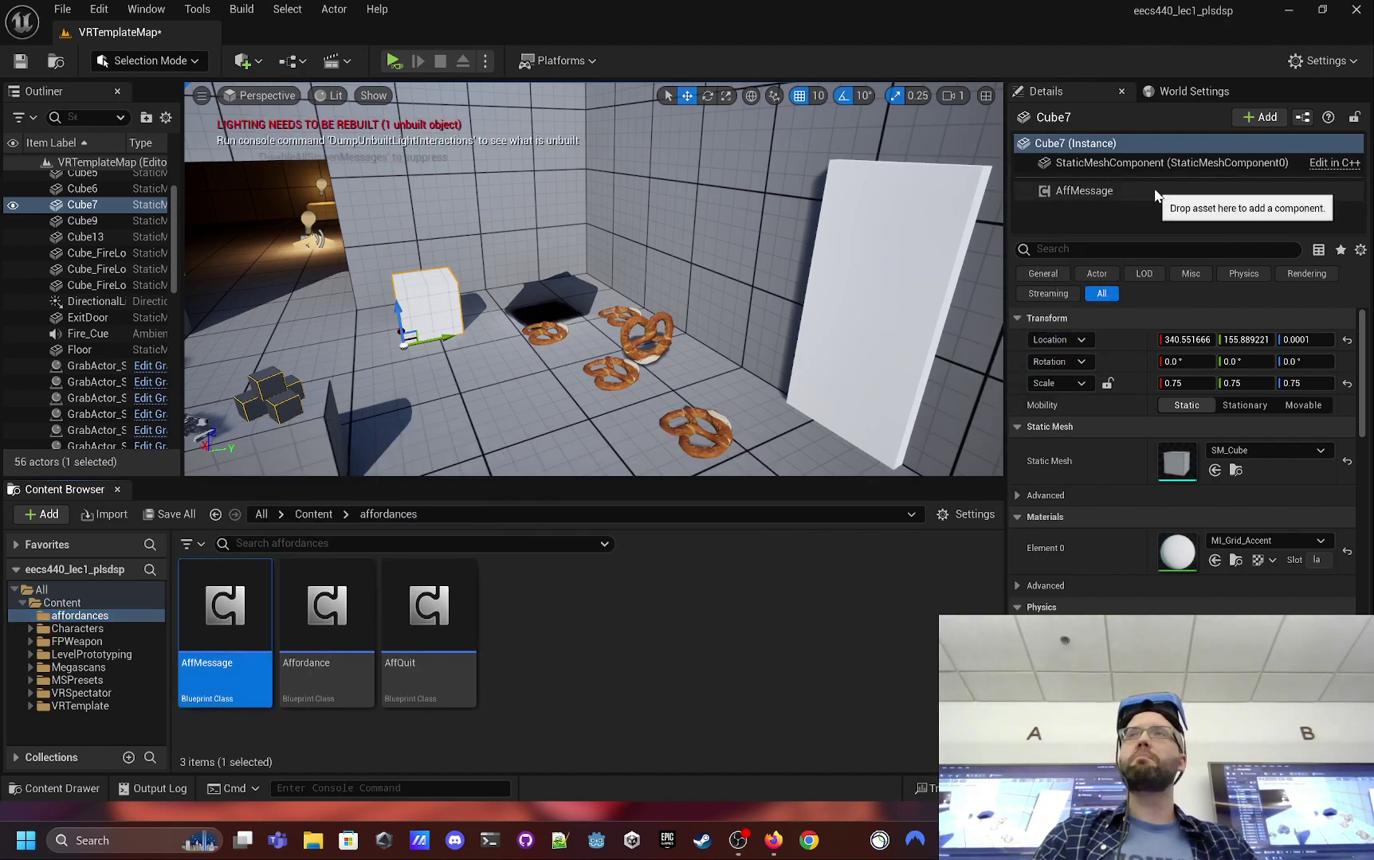
- Add the AffQuit affordance as a component to the ball SM_Ball_01
{"action": "right_click_drag", "start_coordinate": [492, 378], "coordinate": [493, 379]}
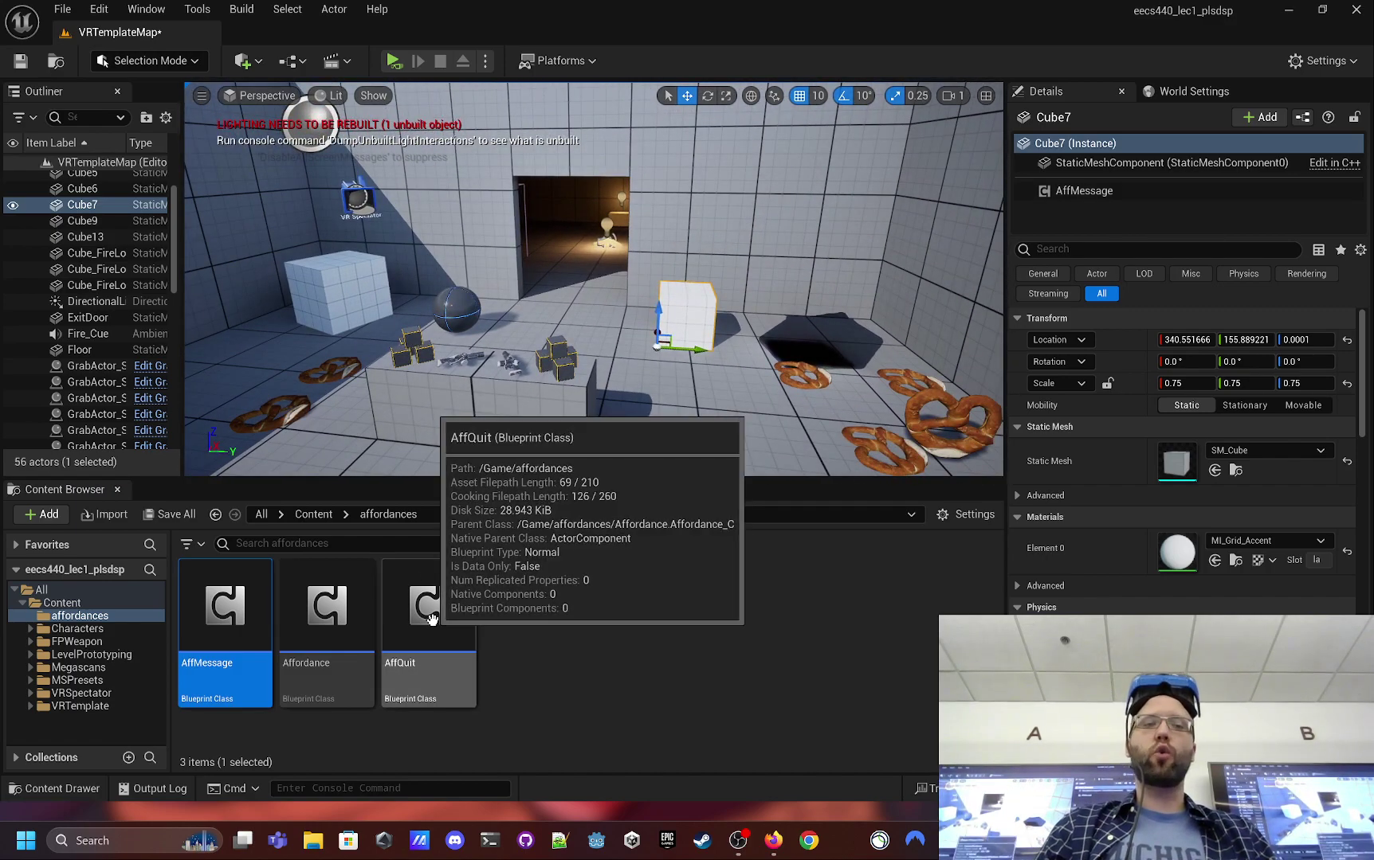
{"action": "left_click", "coordinate": [451, 308]}
{"action": "left_click_drag", "start_coordinate": [430, 615], "coordinate": [1107, 213]}
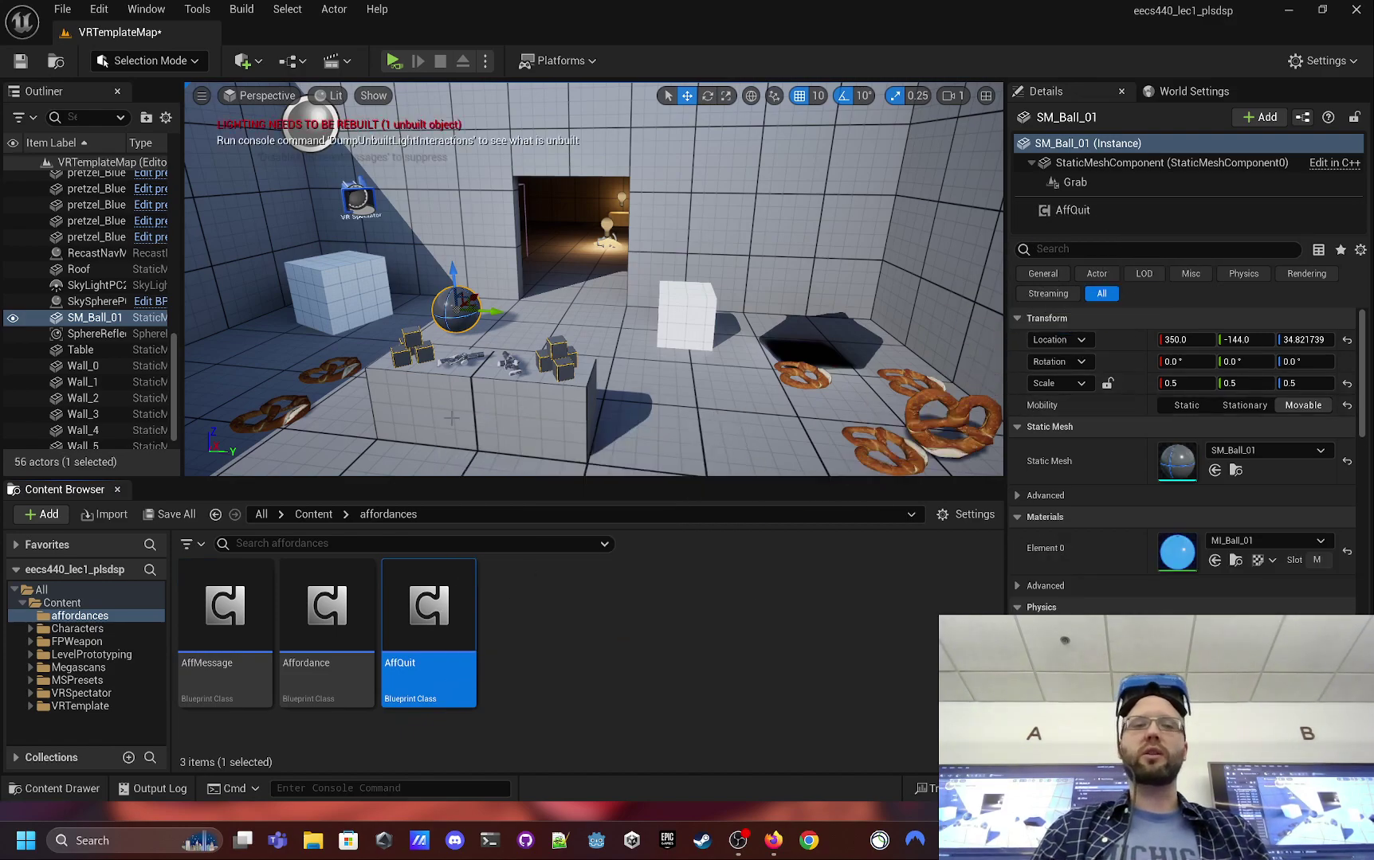
- Set Message To Print on Cube7's AffMessage component to "Goodbye from the cube!"
{"action": "right_click_drag", "start_coordinate": [610, 367], "coordinate": [741, 360]}
{"action": "left_click", "coordinate": [576, 286]}
{"action": "right_click_drag", "start_coordinate": [576, 287], "coordinate": [717, 283]}
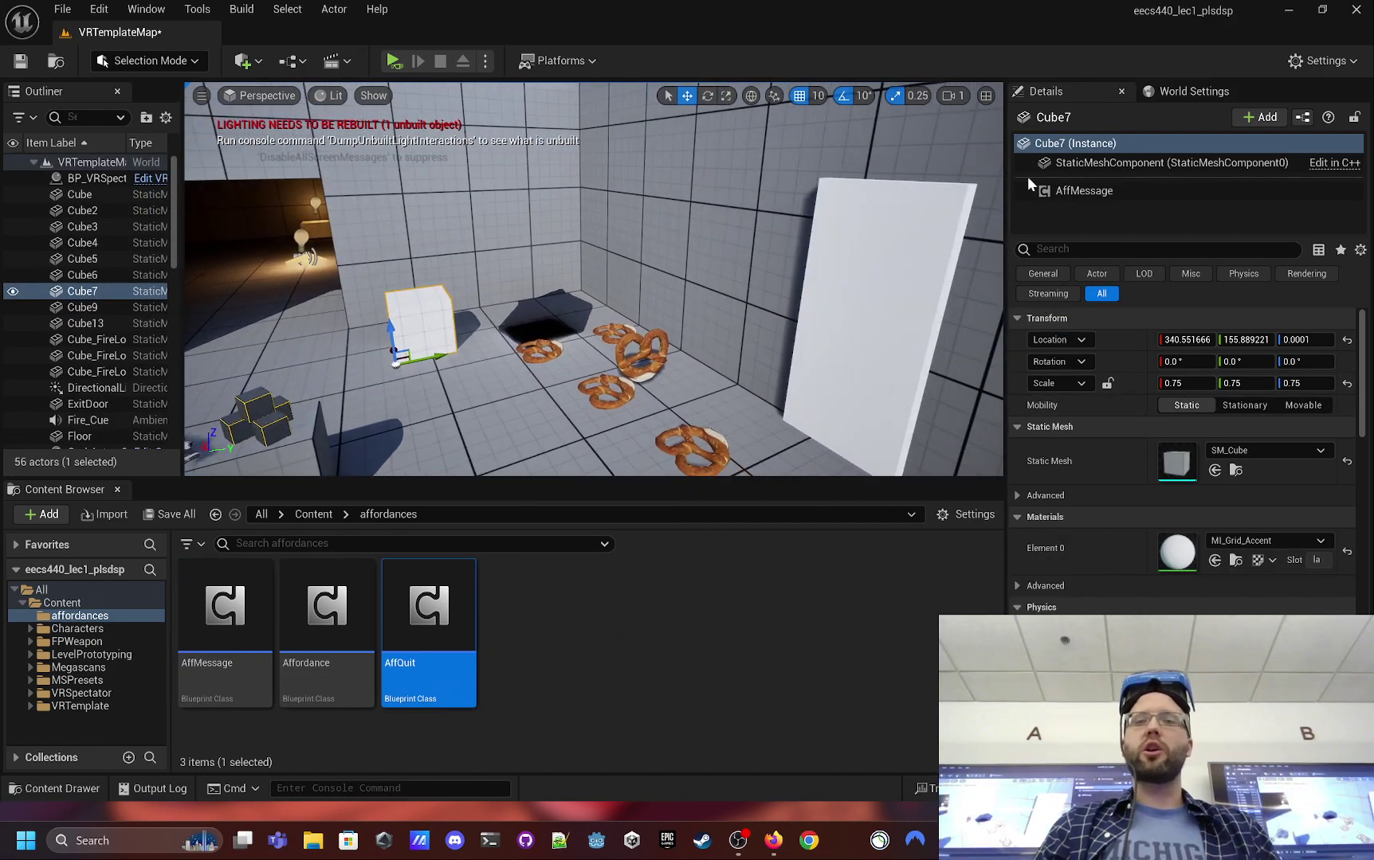
{"action": "left_click", "coordinate": [1064, 192]}
{"action": "left_click", "coordinate": [1215, 320]}
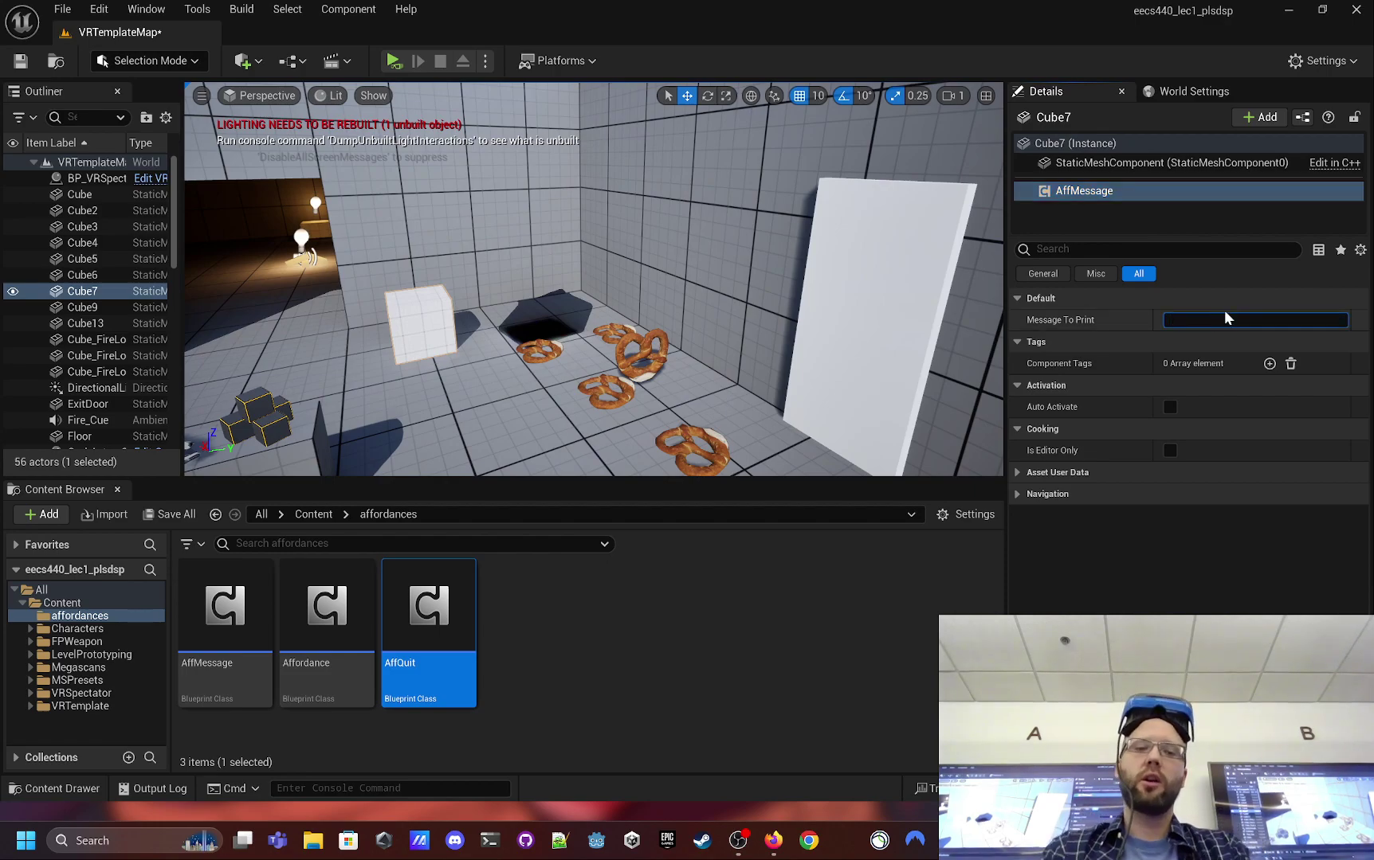
{"action": "type", "text": "Goodbye fro"}
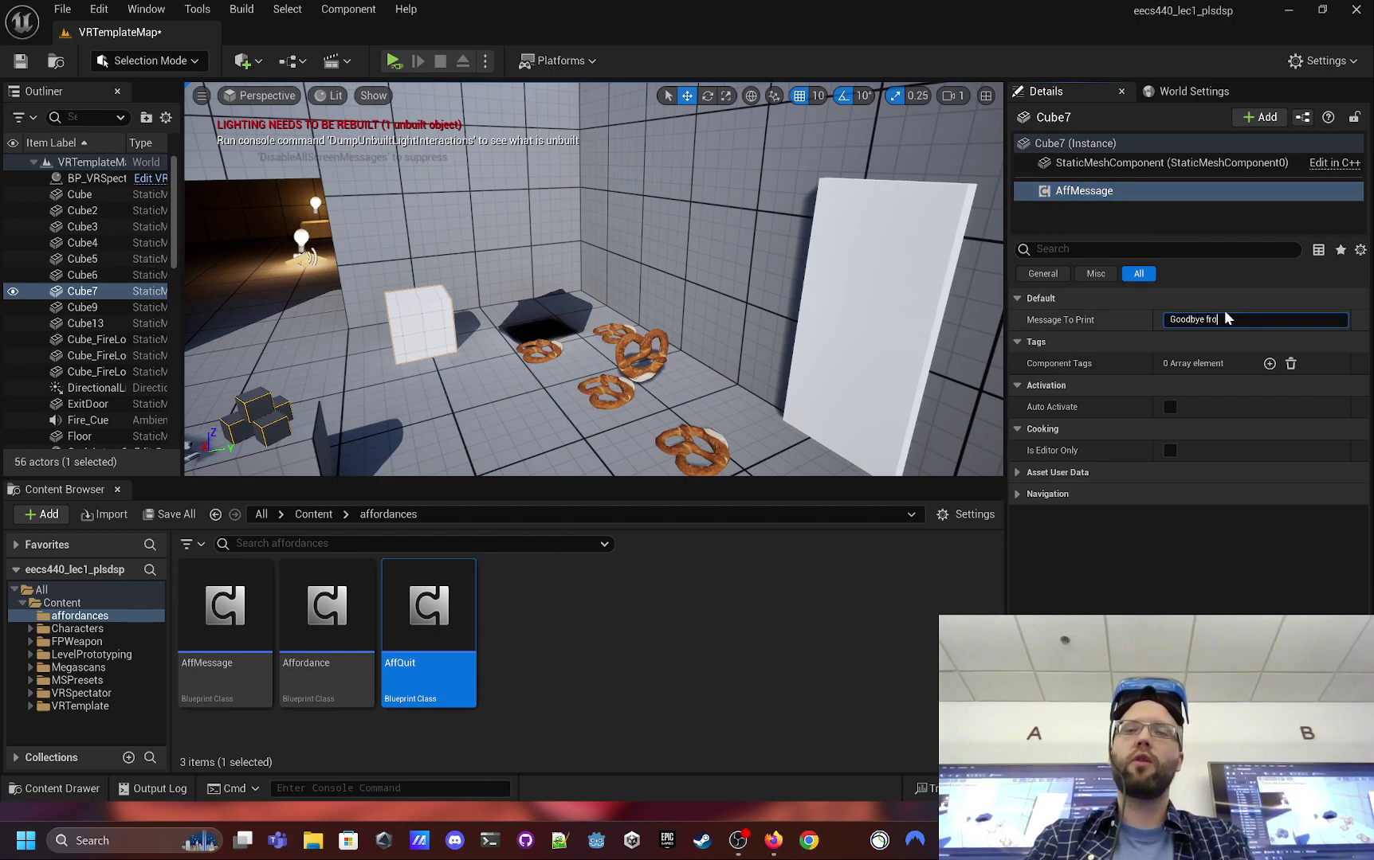
{"action": "type", "text": "m the cube!"}
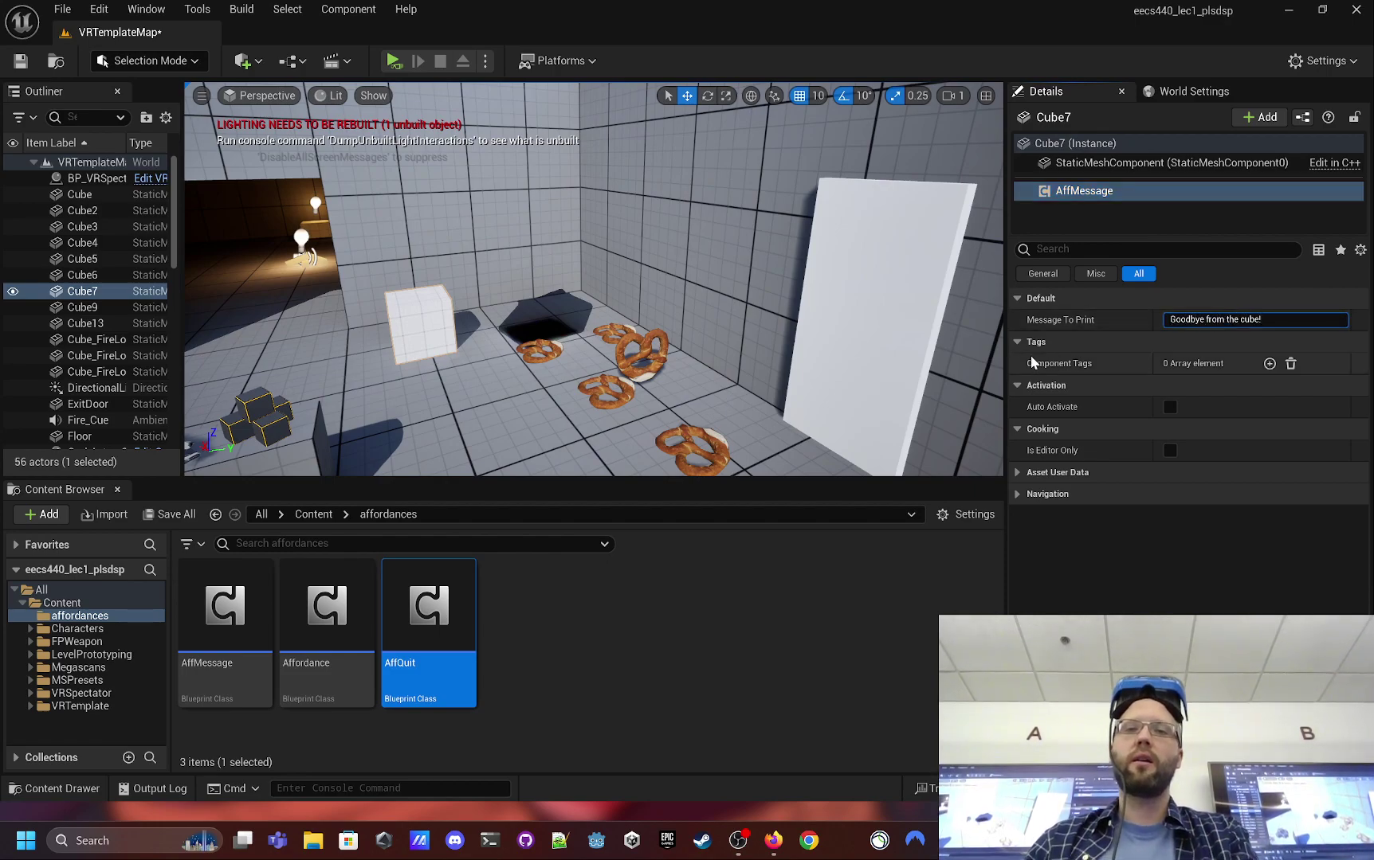
- Set Message To Print on ExitDoor's AffMessage component to "Ciao from the door!"
{"action": "left_click", "coordinate": [884, 319]}
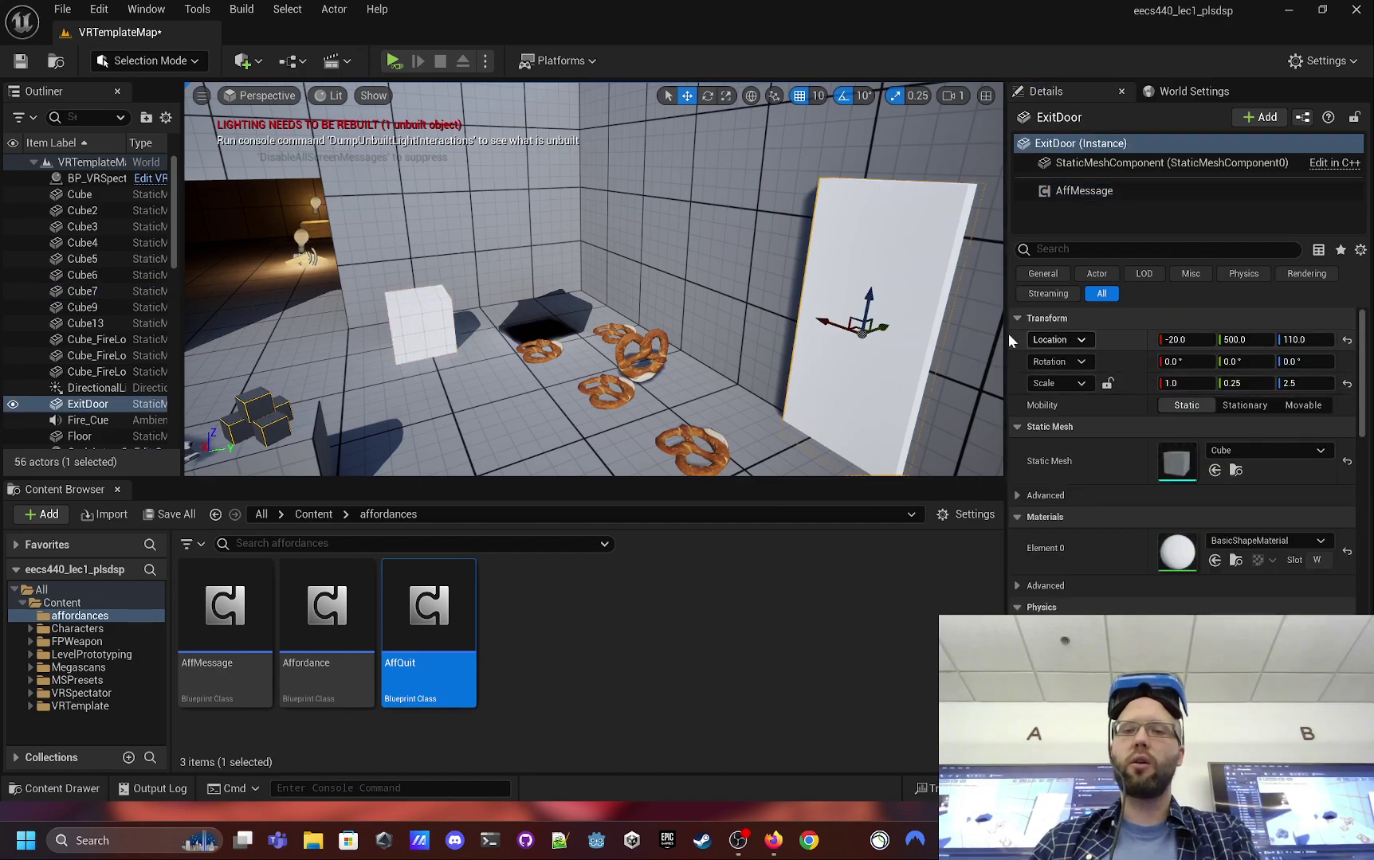
{"action": "right_click_drag", "start_coordinate": [710, 333], "coordinate": [869, 333]}
{"action": "left_click", "coordinate": [1084, 190]}
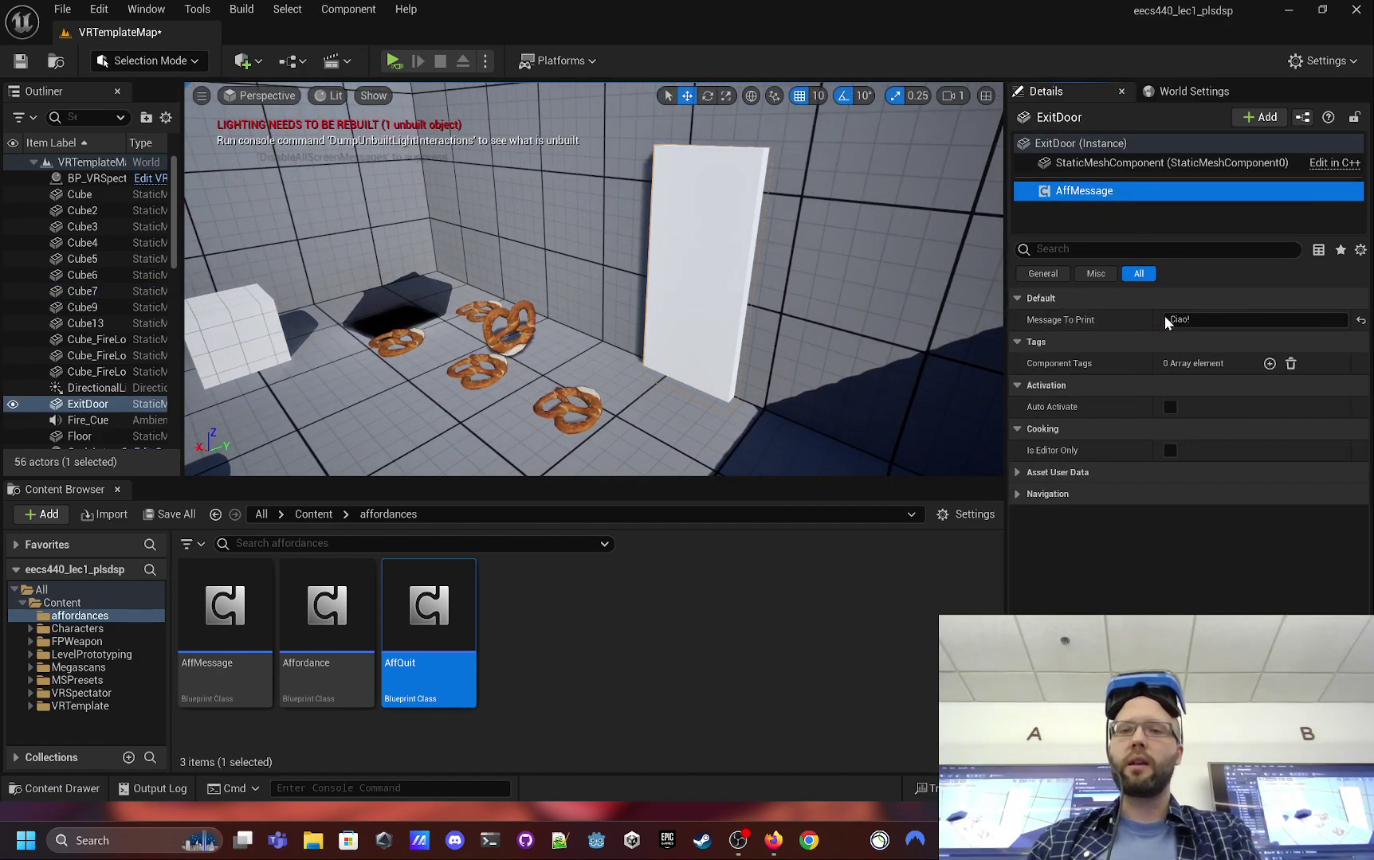
{"action": "left_click", "coordinate": [1209, 319]}
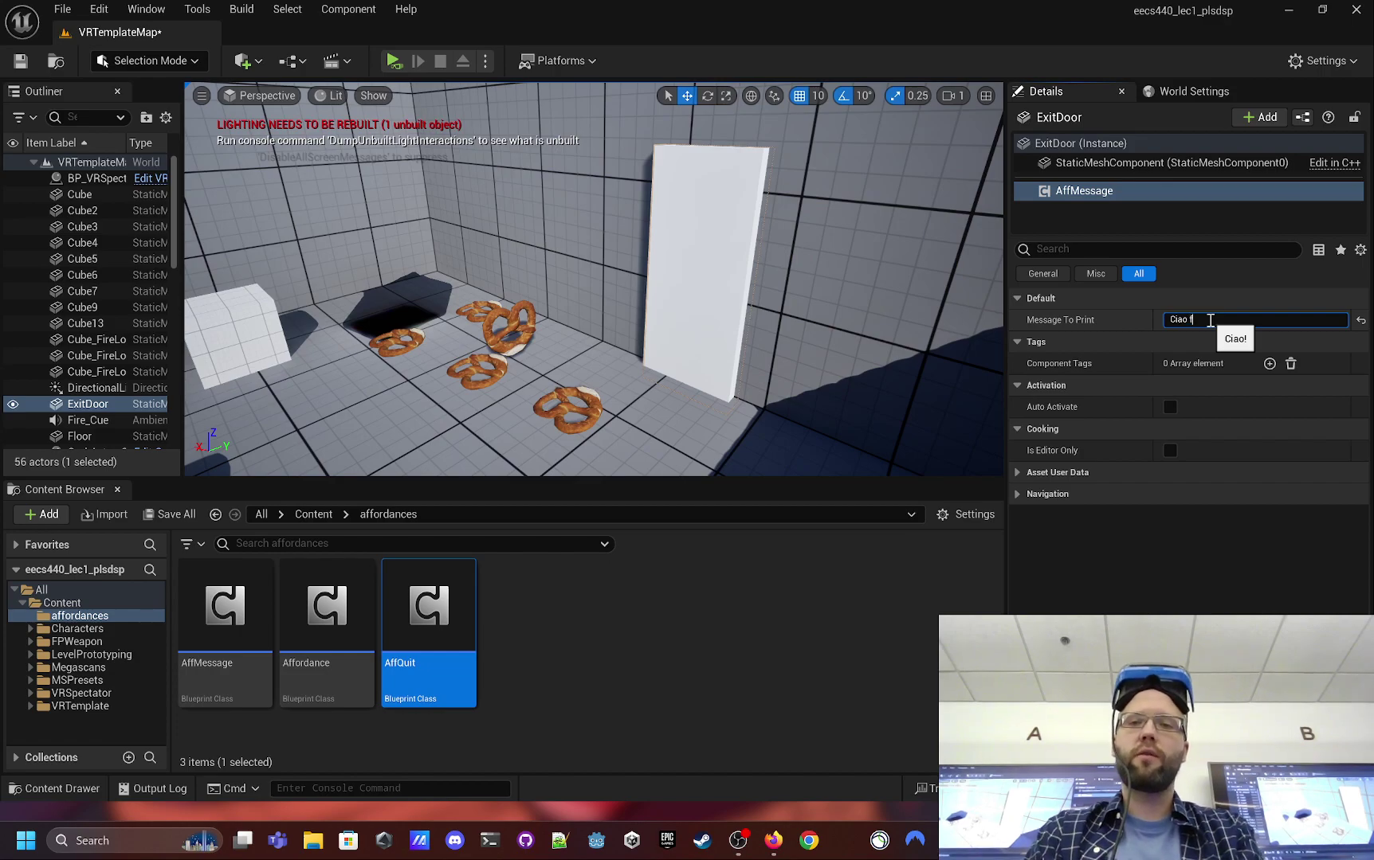
{"action": "type", "text": "!"}
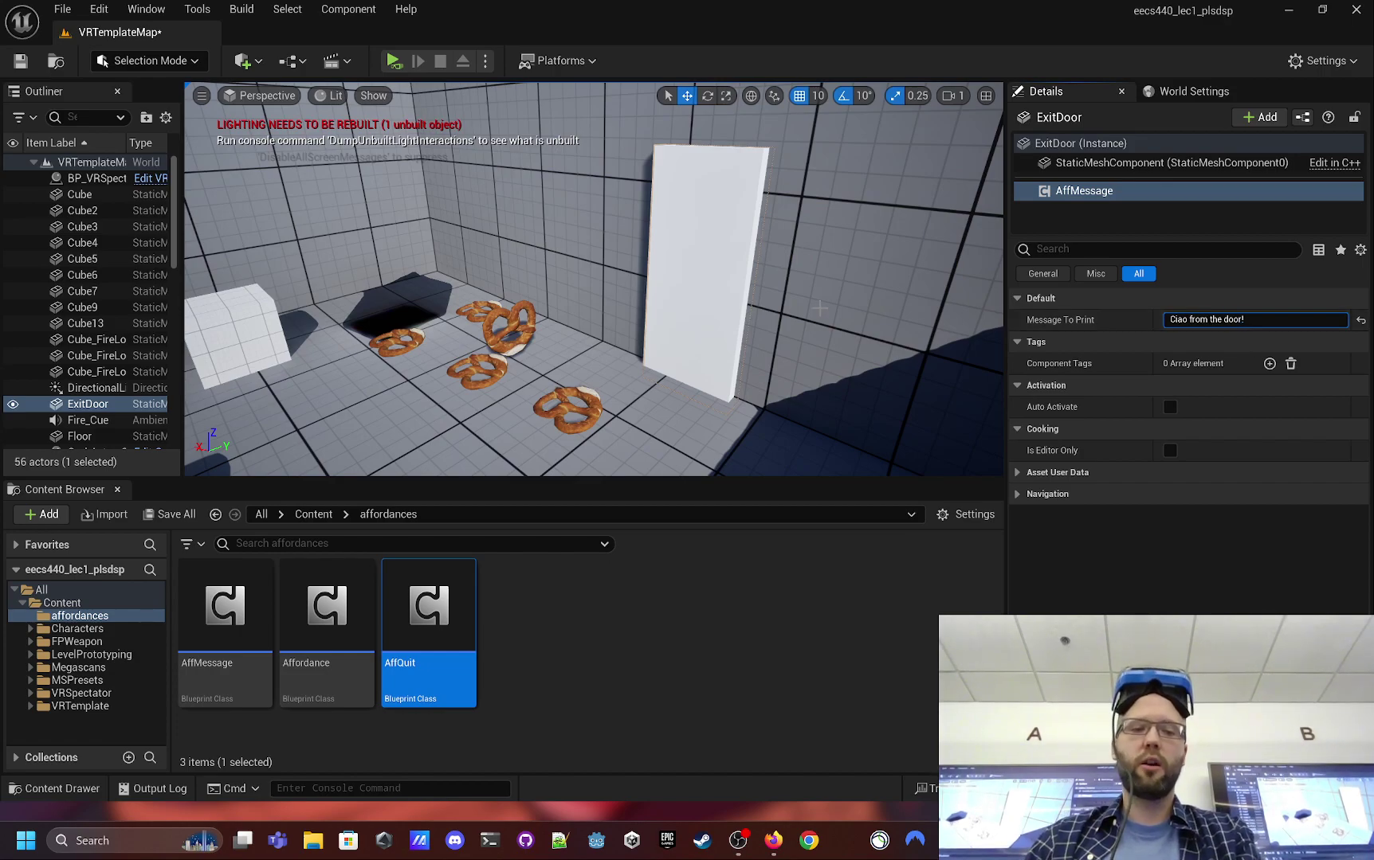
- Add the AffMessage affordance to SM_Ball_01 alongside its AffQuit component
{"action": "right_click_drag", "start_coordinate": [722, 282], "coordinate": [538, 346]}
{"action": "left_click", "coordinate": [558, 342]}
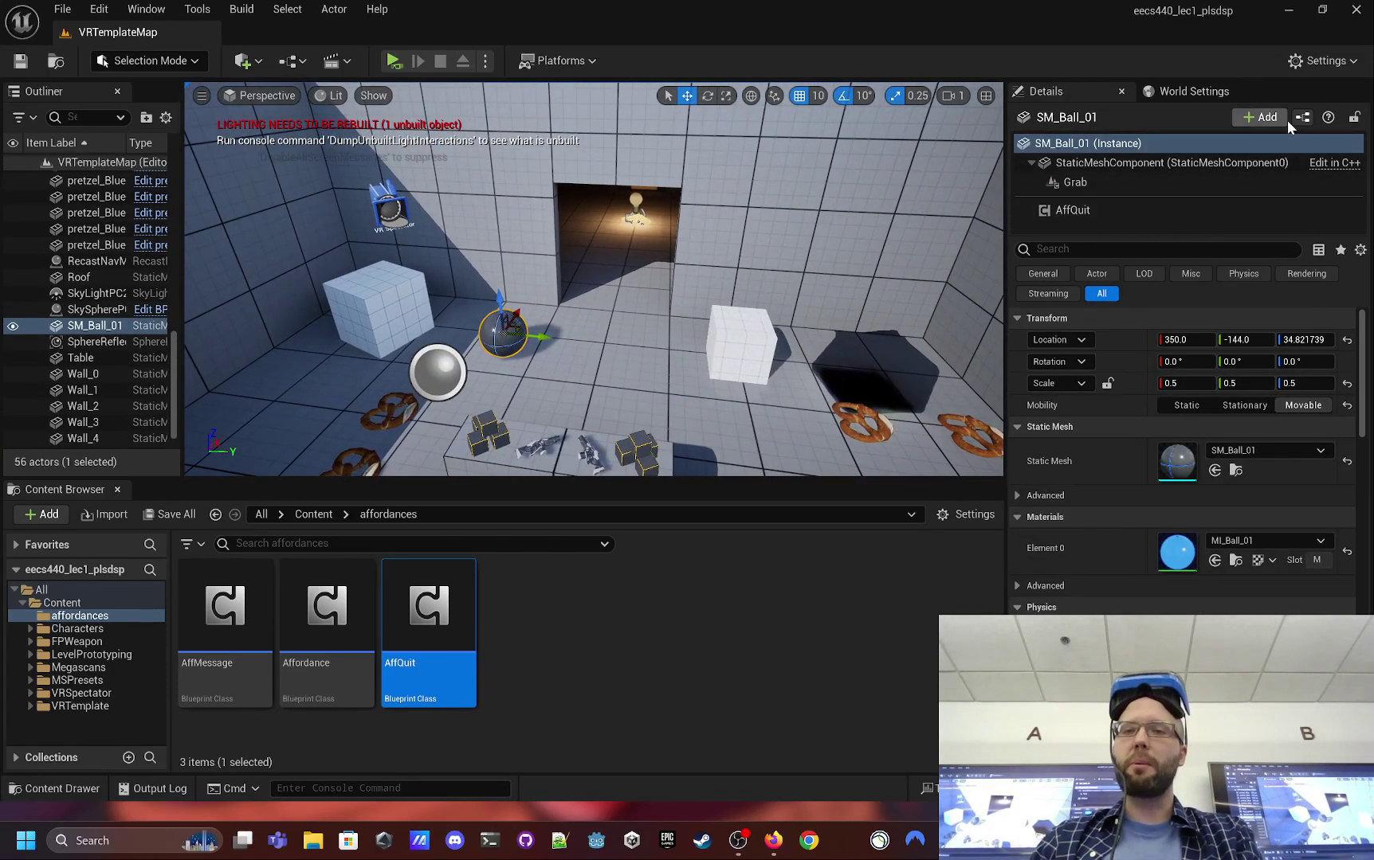
{"action": "left_click", "coordinate": [269, 604]}
{"action": "left_click_drag", "start_coordinate": [273, 604], "coordinate": [1151, 232]}
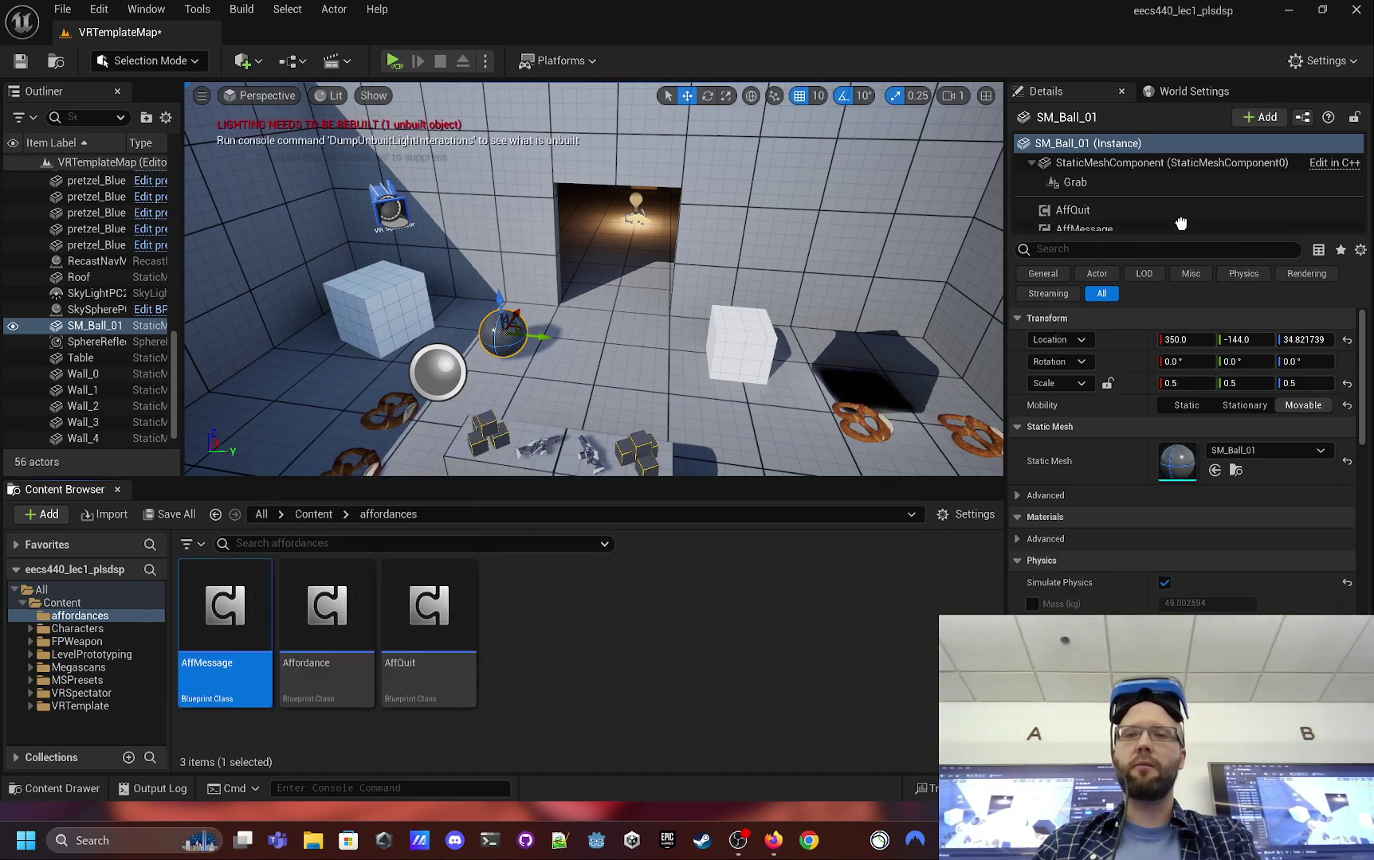
- Set Message To Print on SM_Ball_01's AffMessage component to "Ending the game now - Sphere" and save the level
{"action": "left_click", "coordinate": [1225, 319]}
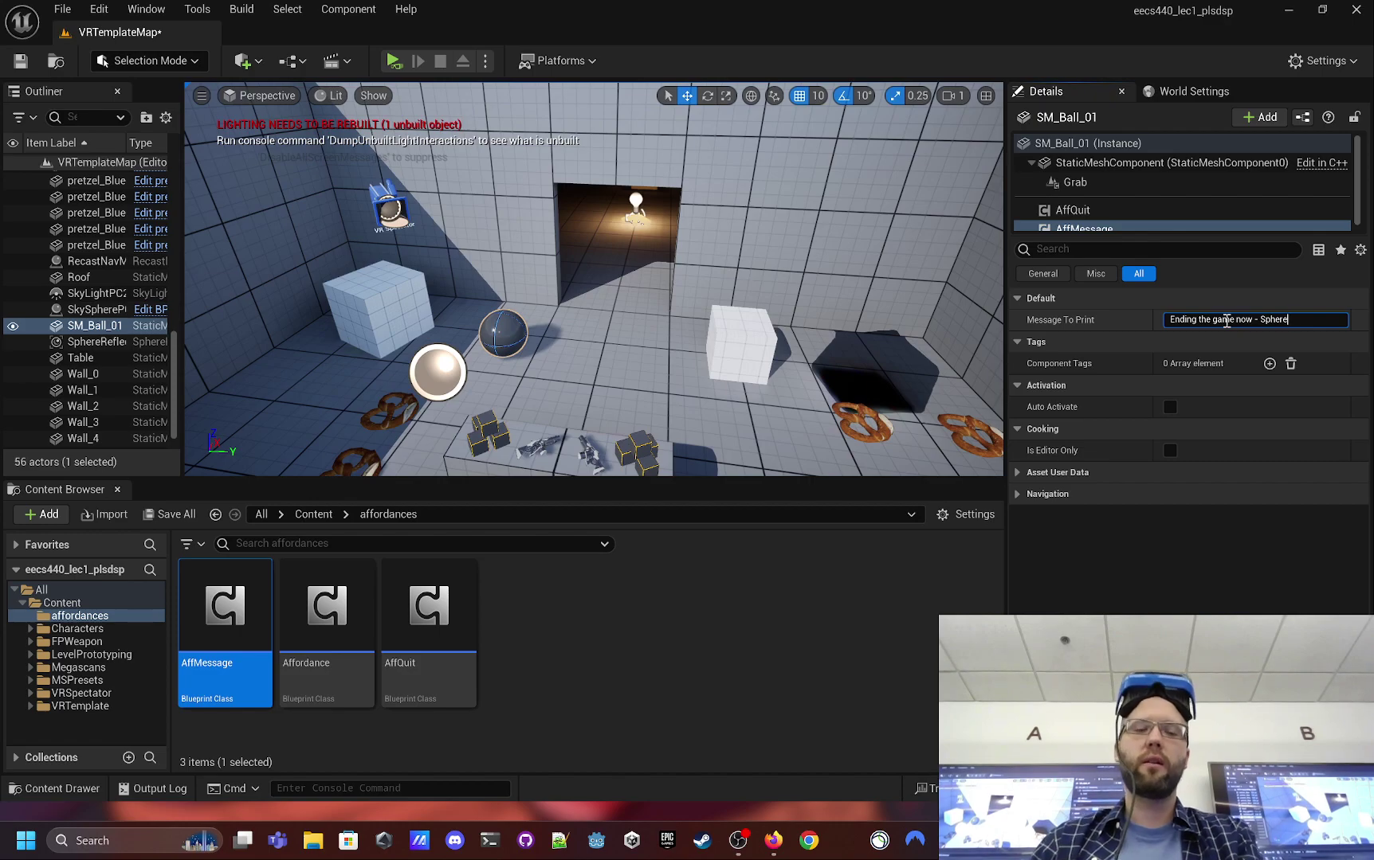
{"action": "key", "text": "Return"}
{"action": "key", "text": "ctrl+s"}
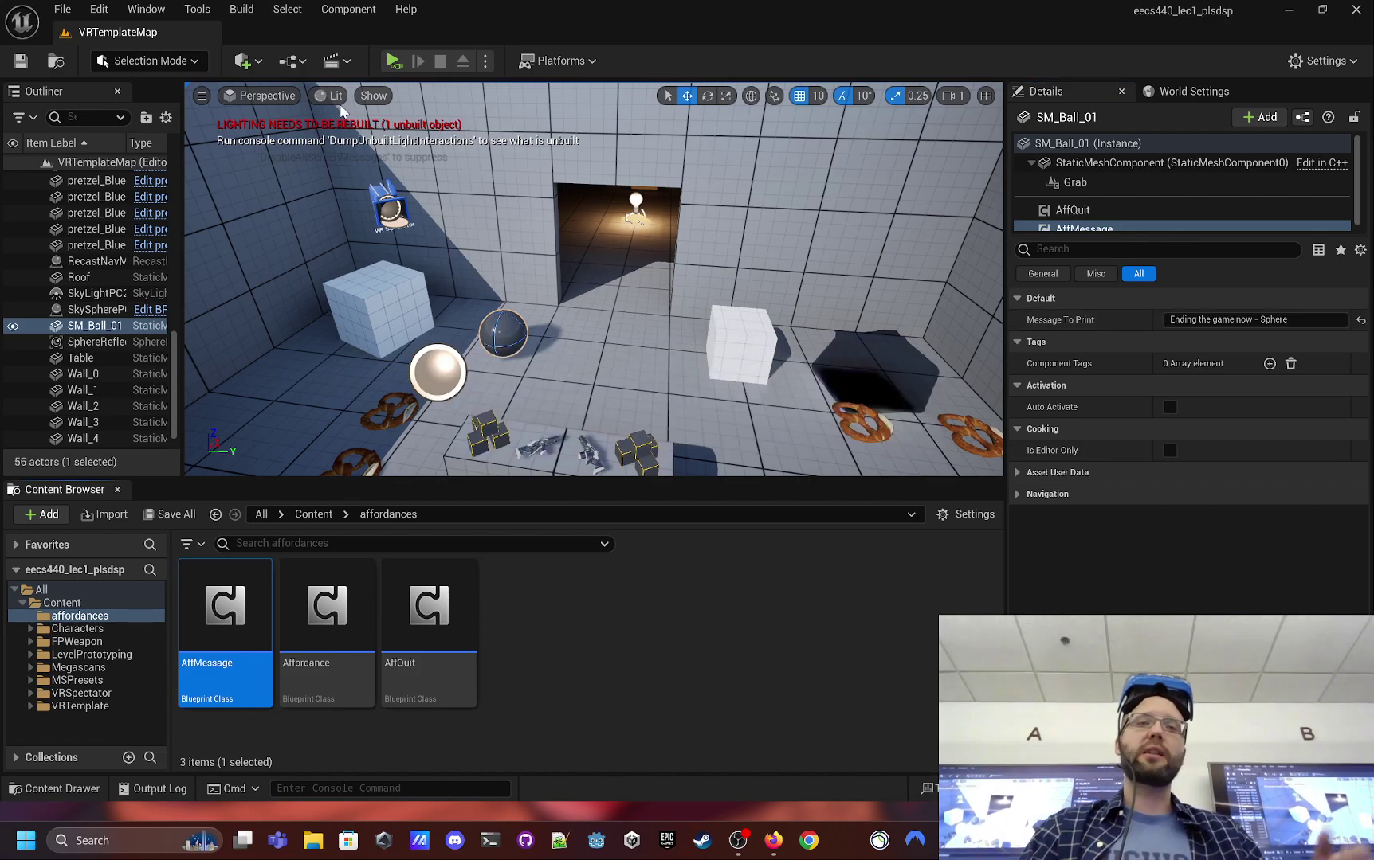
- Run the level in VR to test the affordances, and inspect the AffQuit component on SM_Ball_01
{"action": "left_click", "coordinate": [393, 62]}
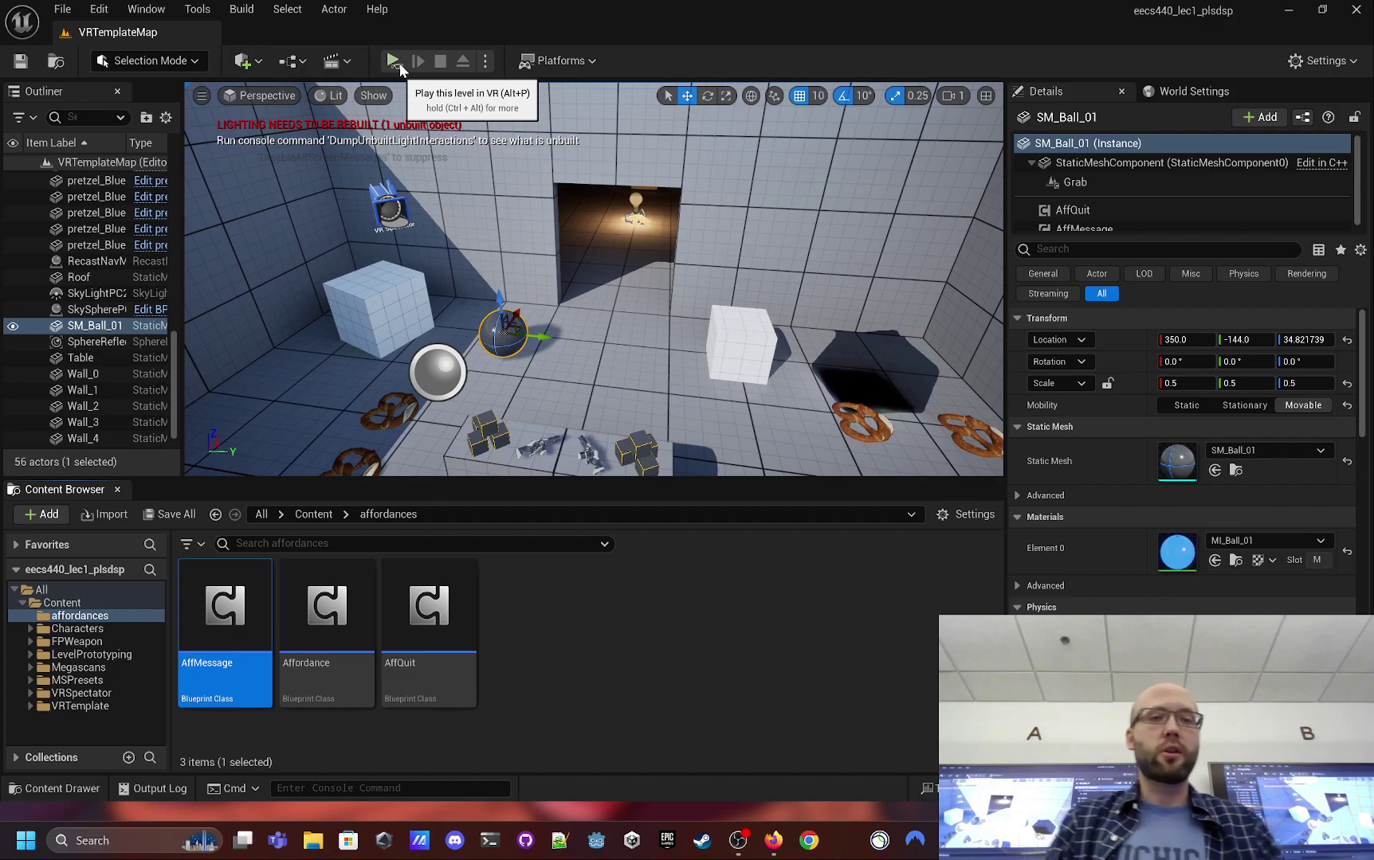
{"action": "left_click", "coordinate": [1216, 221]}
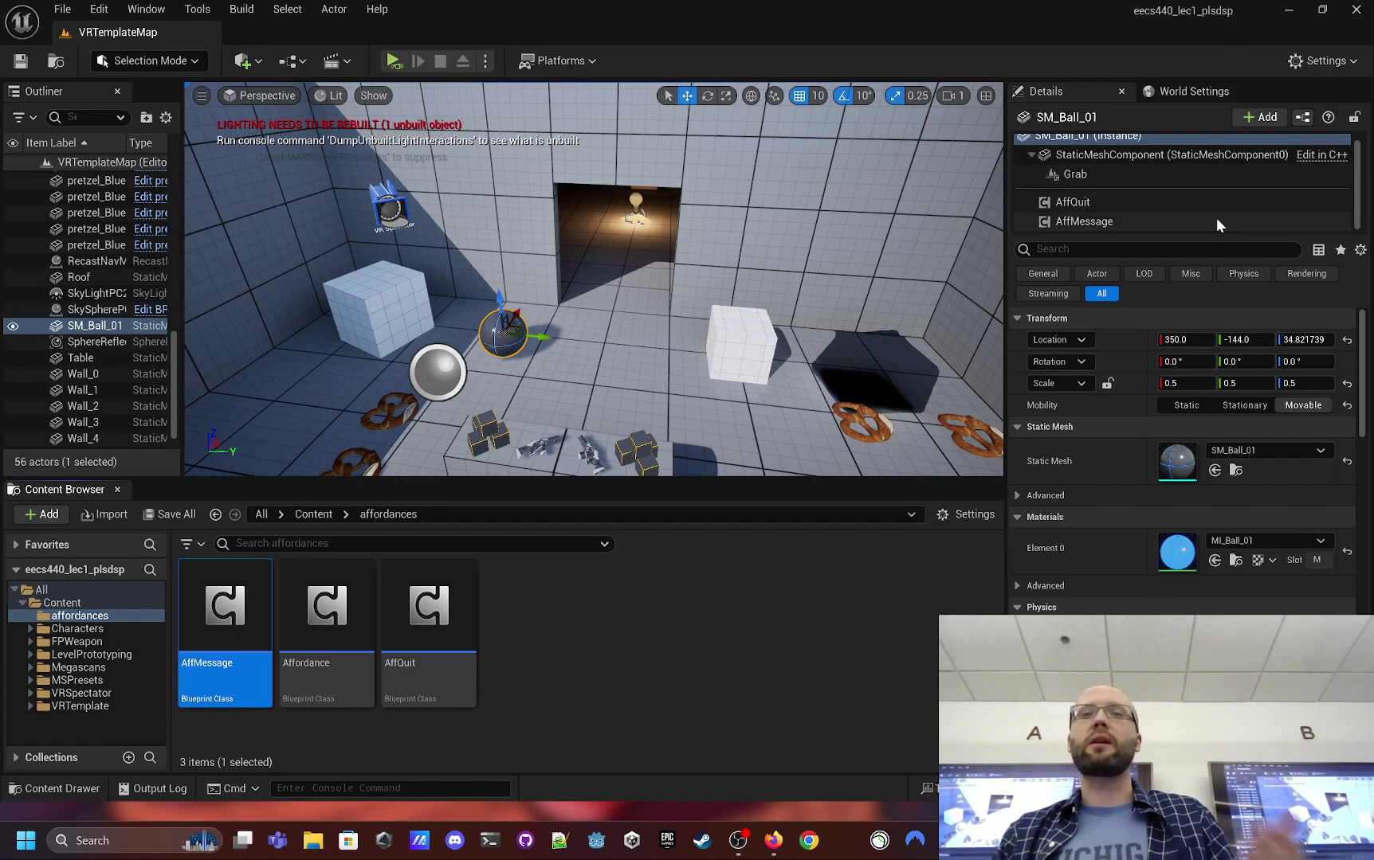
{"action": "left_click", "coordinate": [1206, 206]}
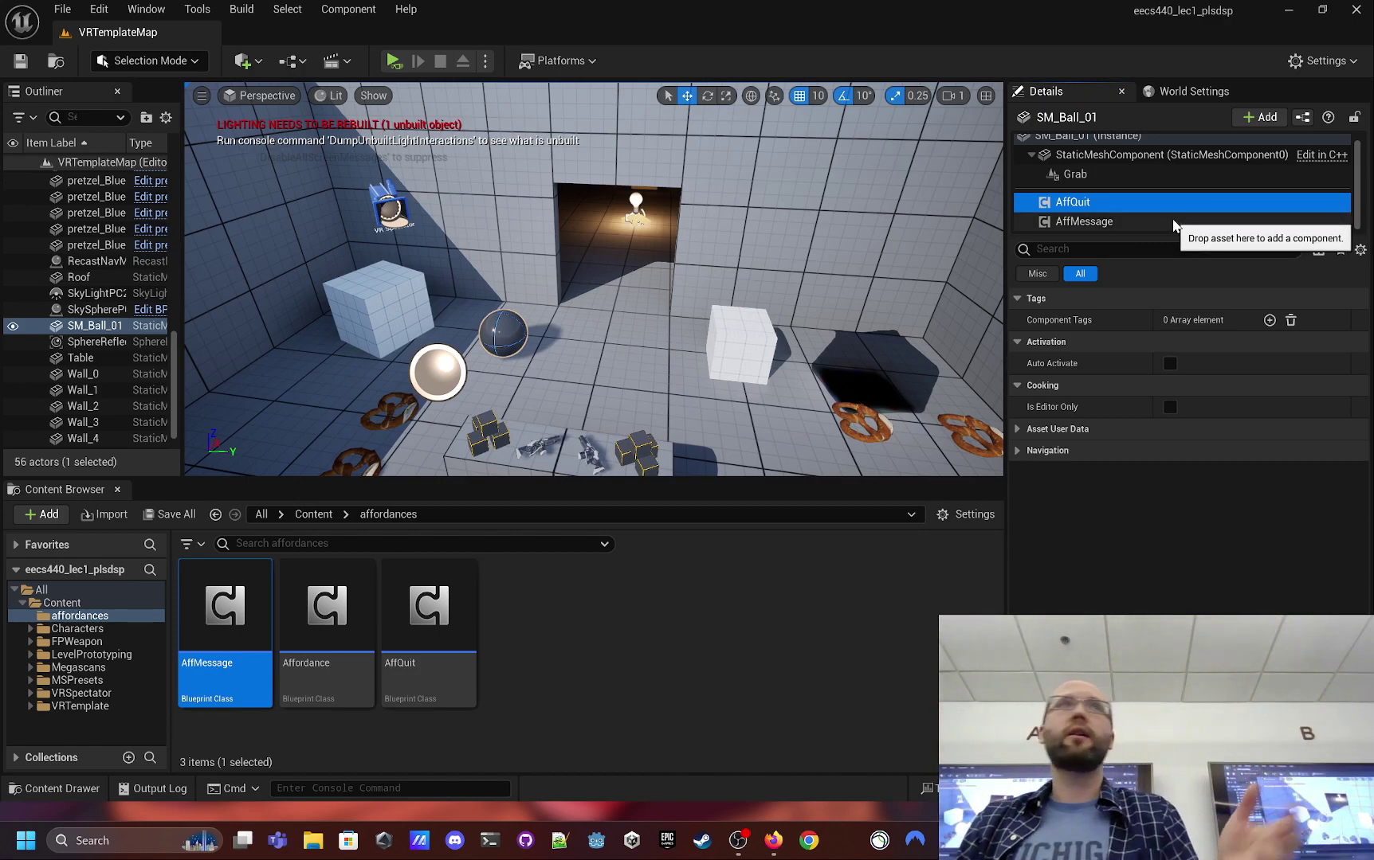
{"action": "right_click_drag", "start_coordinate": [605, 303], "coordinate": [532, 367]}
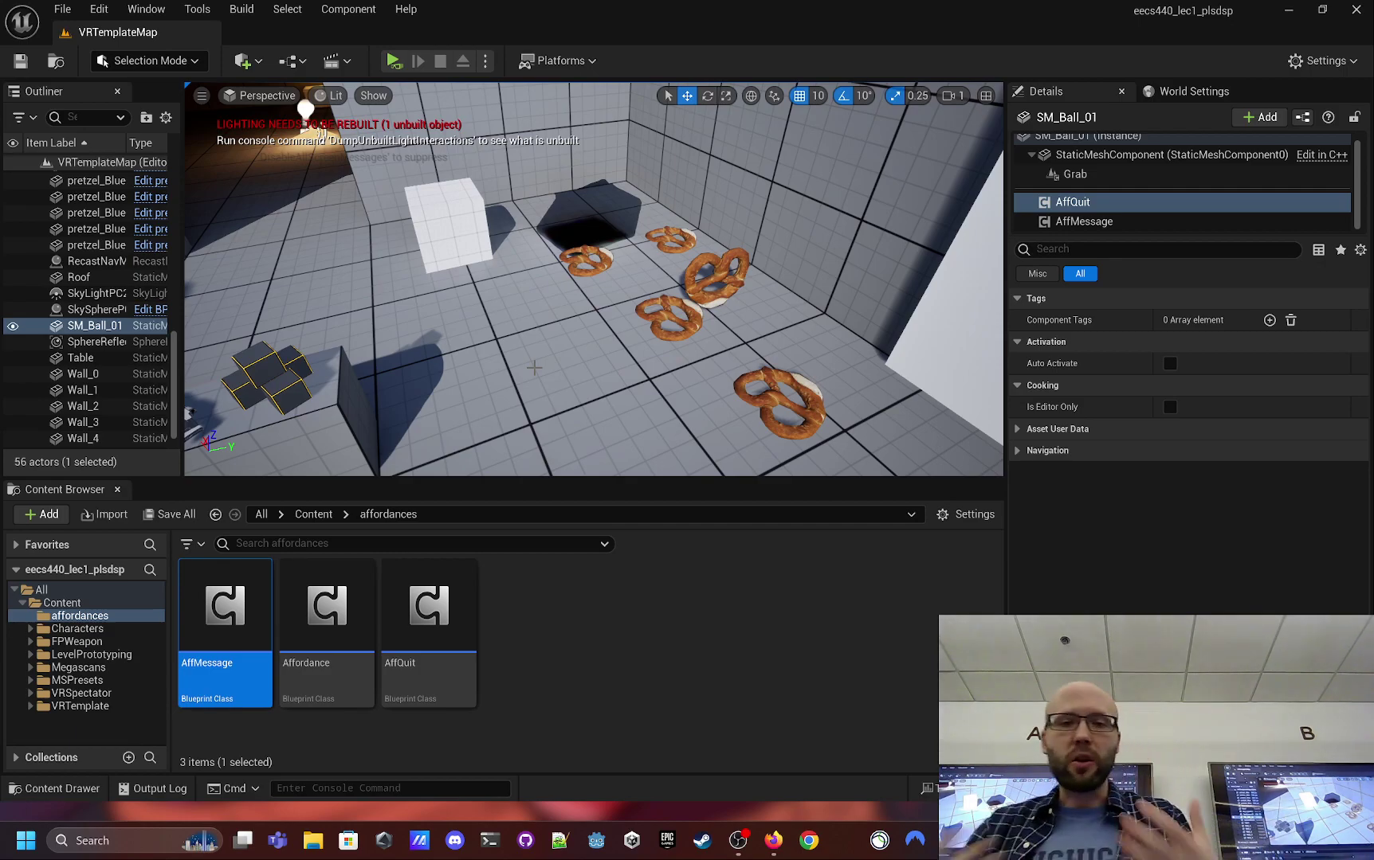
{"action": "mouse_move", "coordinate": [566, 328]}
{"action": "right_mouse_down"}
{"action": "mouse_move", "coordinate": [605, 295]}
{"action": "mouse_move", "coordinate": [622, 302]}
{"action": "mouse_move", "coordinate": [566, 328]}
{"action": "right_mouse_up"}
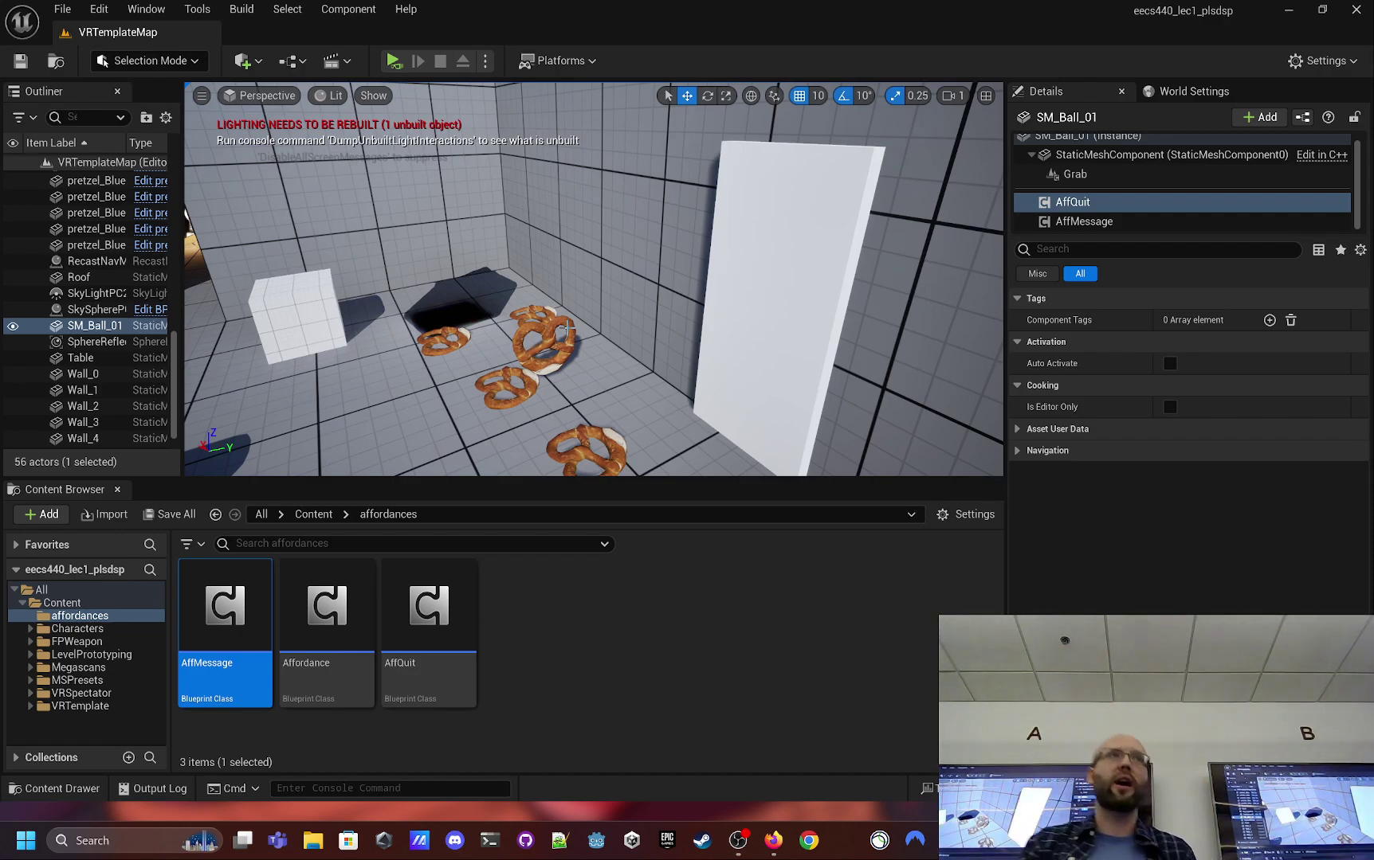
- Switch to Firefox, play the SuperSponge OST track "22 - Desert Wasteland & Kelpazoic Jungle" on YouTube at reduced volume, and return to Unreal Editor
{"action": "left_click", "coordinate": [1289, 10]}
{"action": "left_click", "coordinate": [875, 8]}
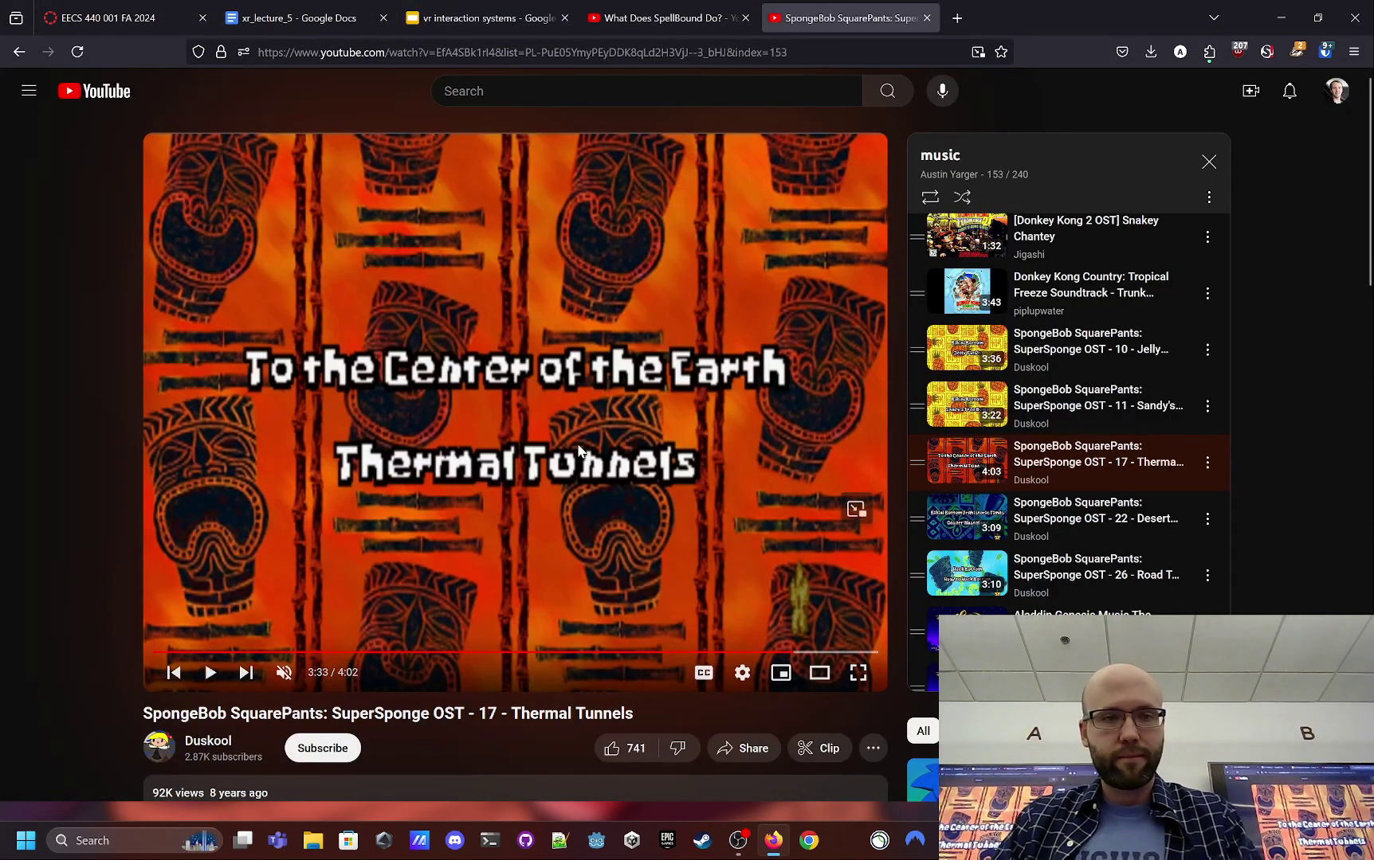
{"action": "left_click", "coordinate": [323, 673]}
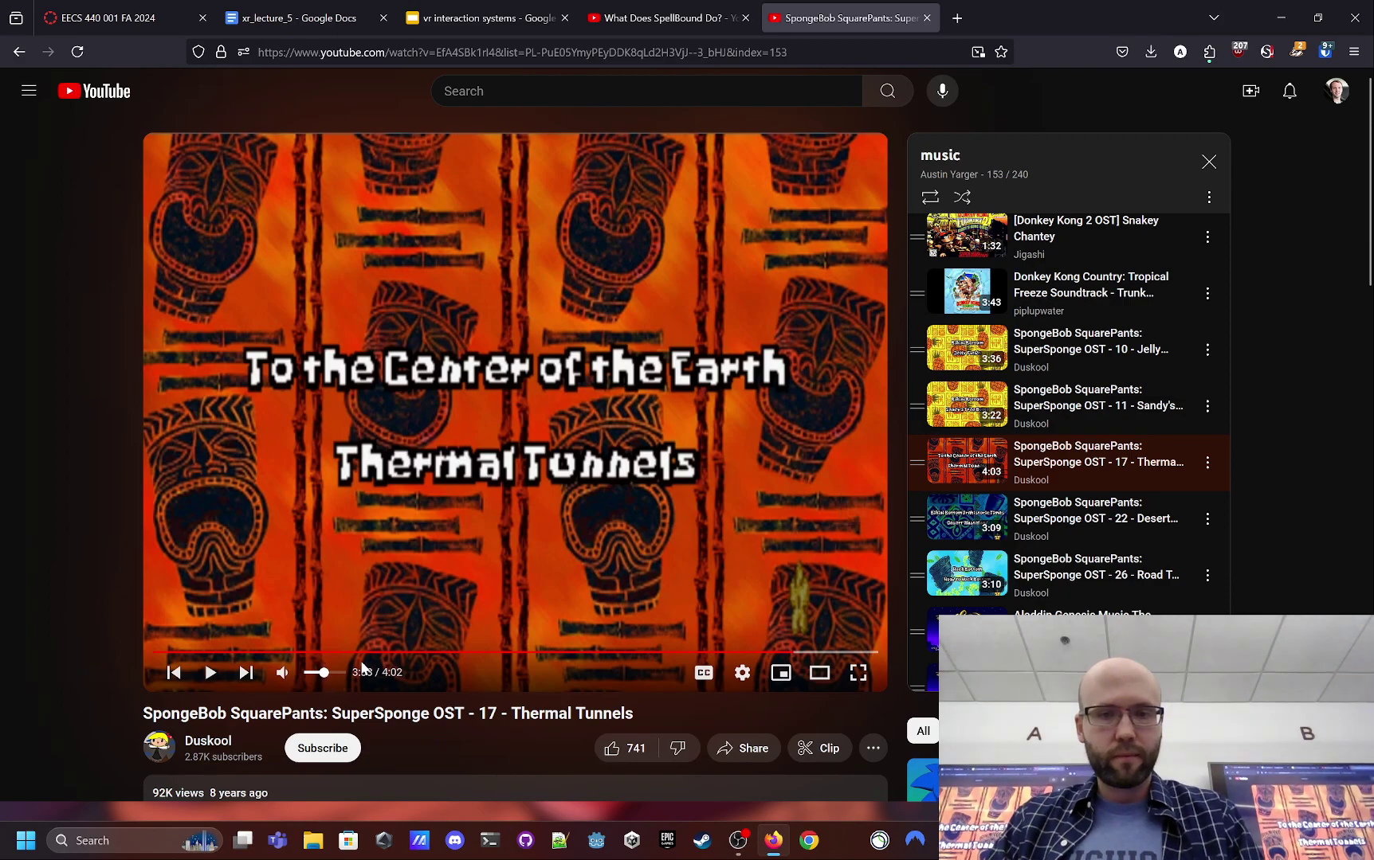
{"action": "left_click", "coordinate": [1117, 529]}
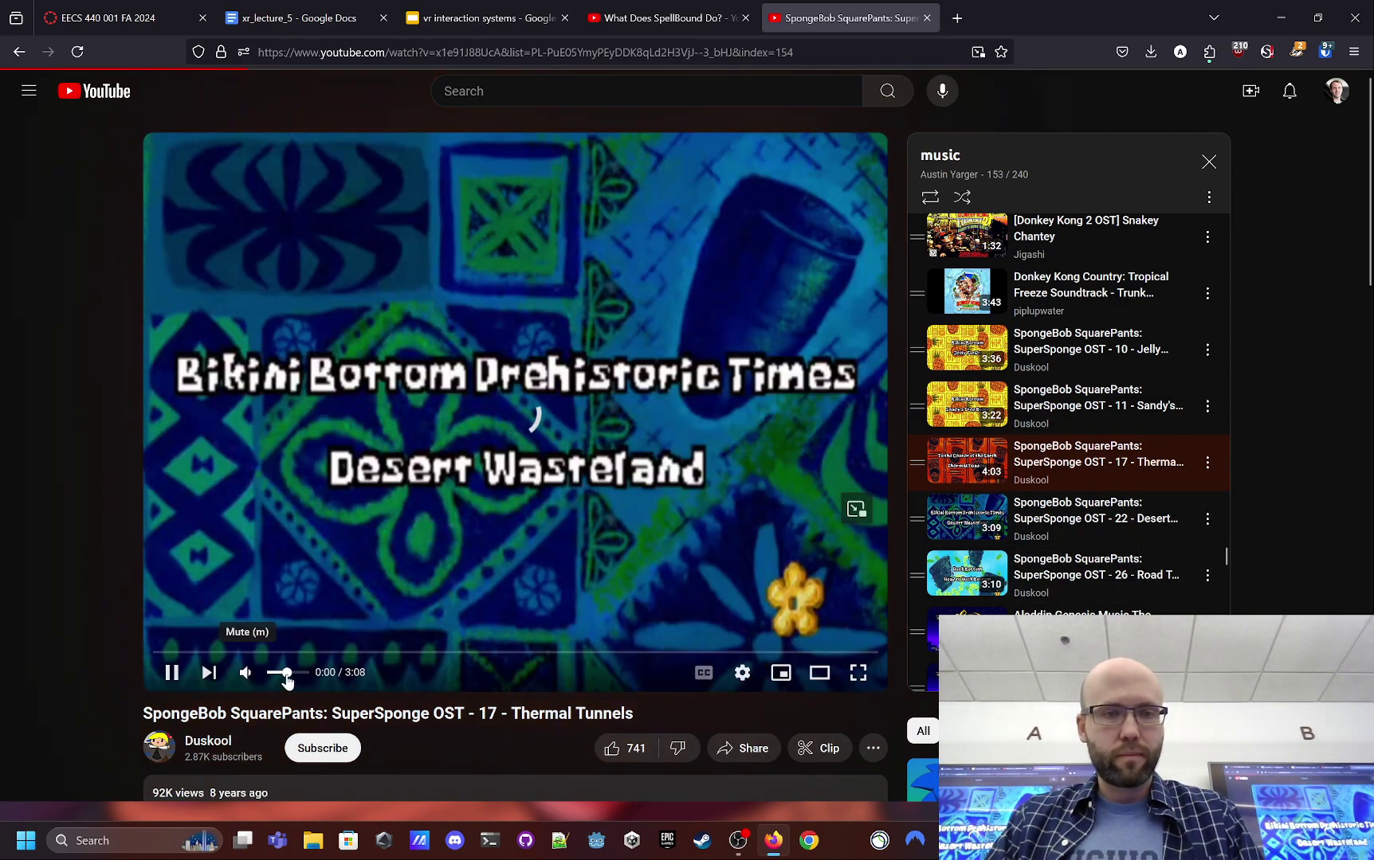
{"action": "left_click_drag", "start_coordinate": [327, 674], "coordinate": [316, 675]}
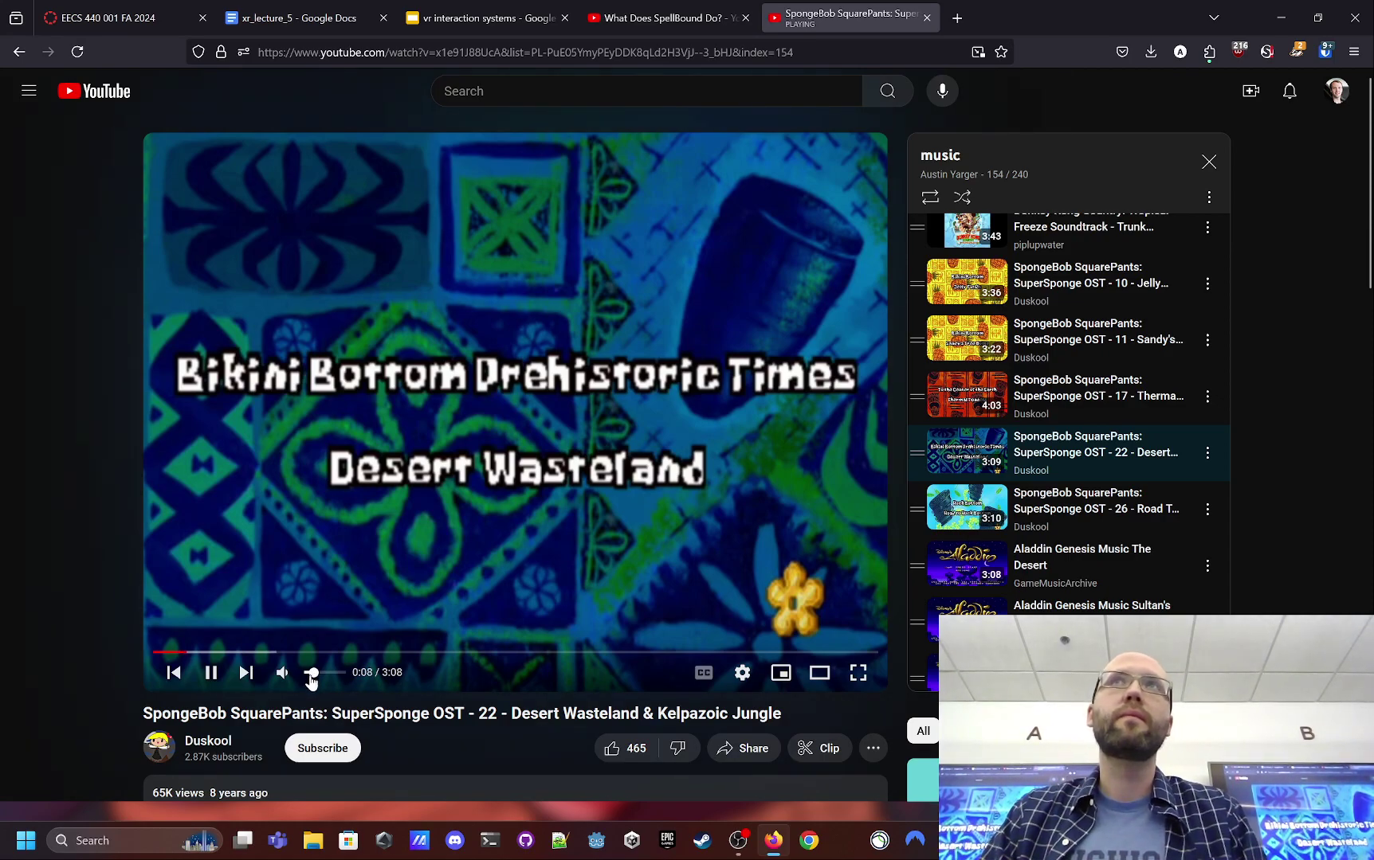
{"action": "left_click", "coordinate": [773, 840]}
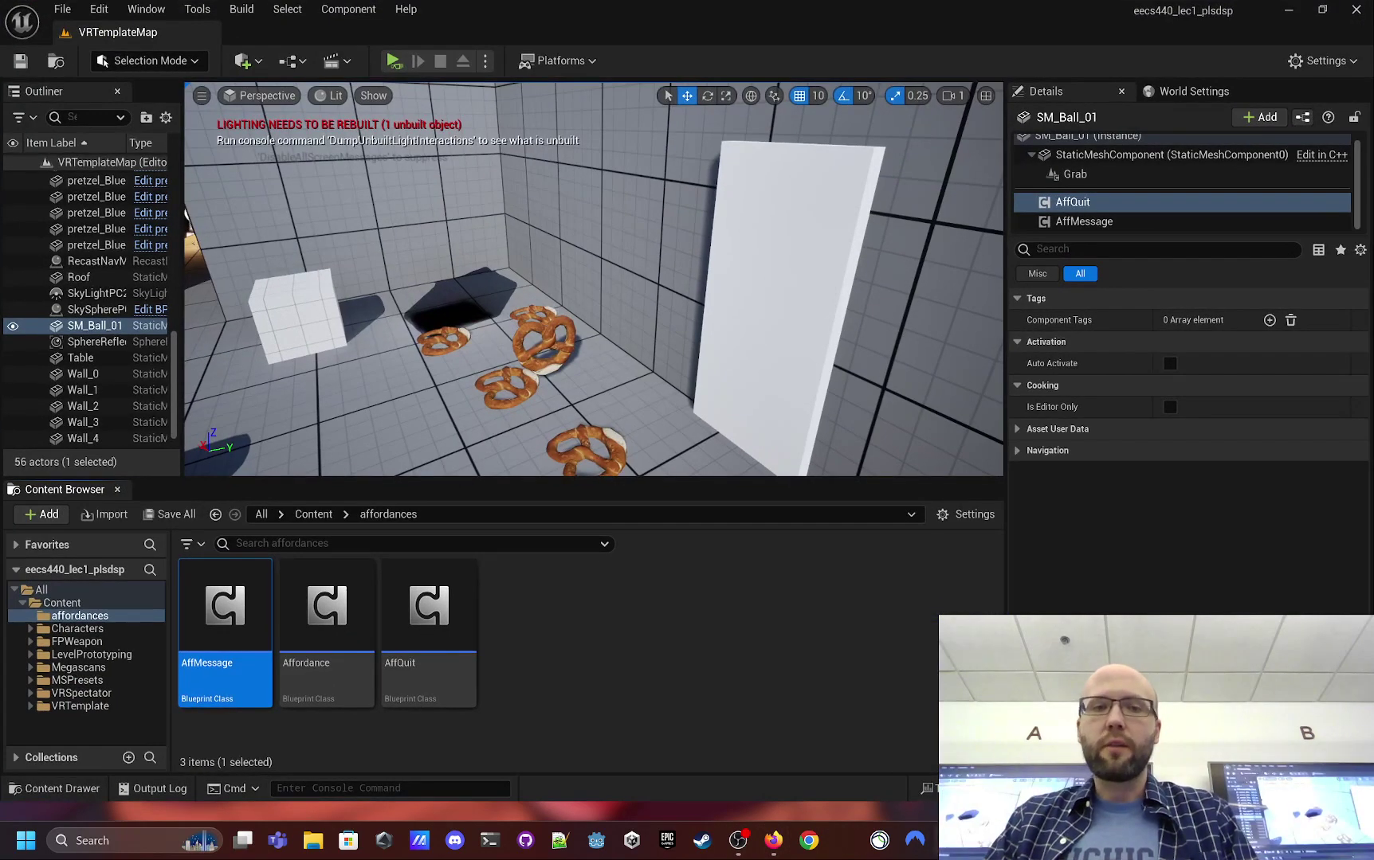
- Open the Affordance blueprint to examine its Interact function and parent class, and return to the level
{"action": "left_click", "coordinate": [327, 628]}
{"action": "double_click", "coordinate": [327, 628]}
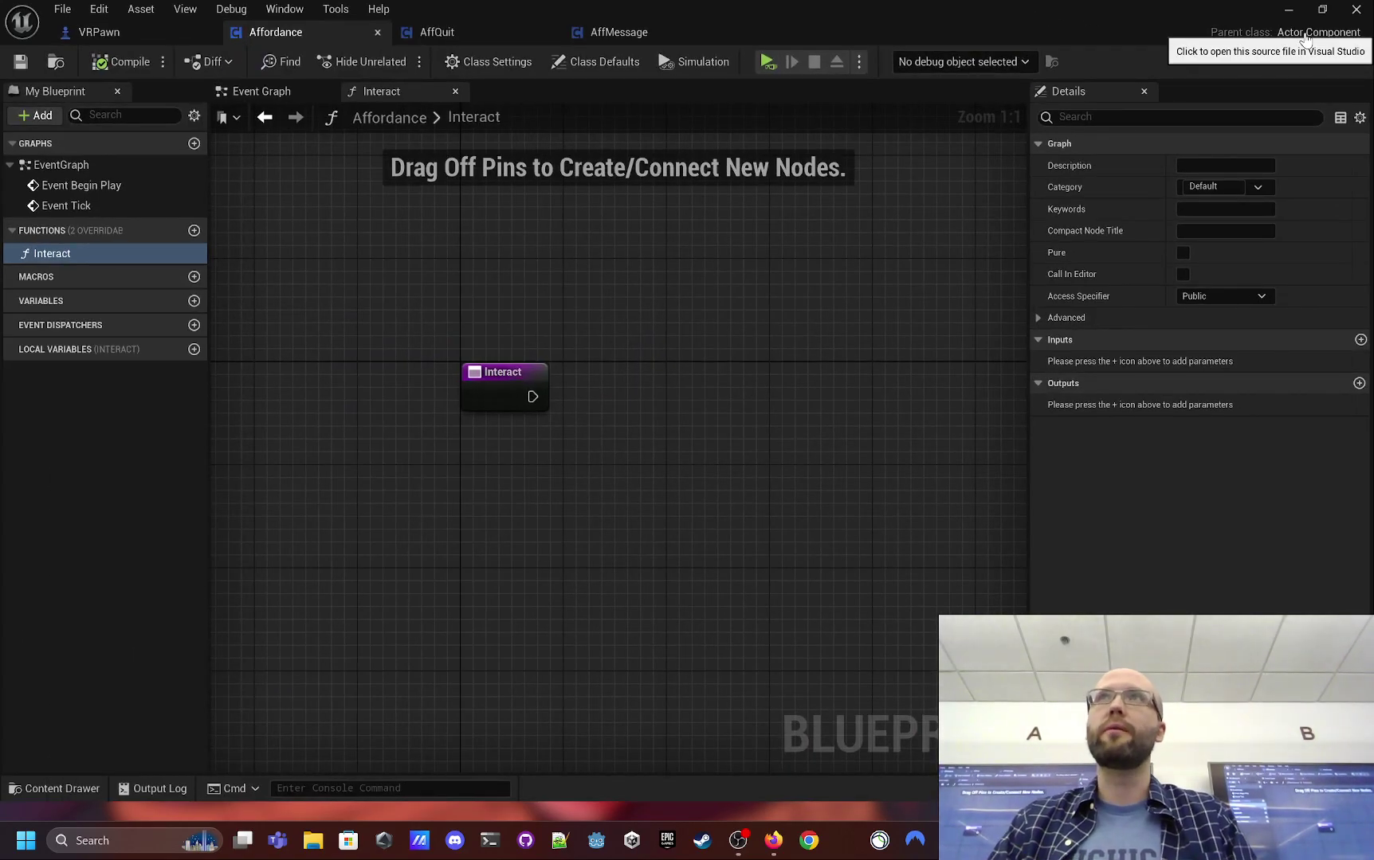
{"action": "left_click", "coordinate": [1288, 9]}
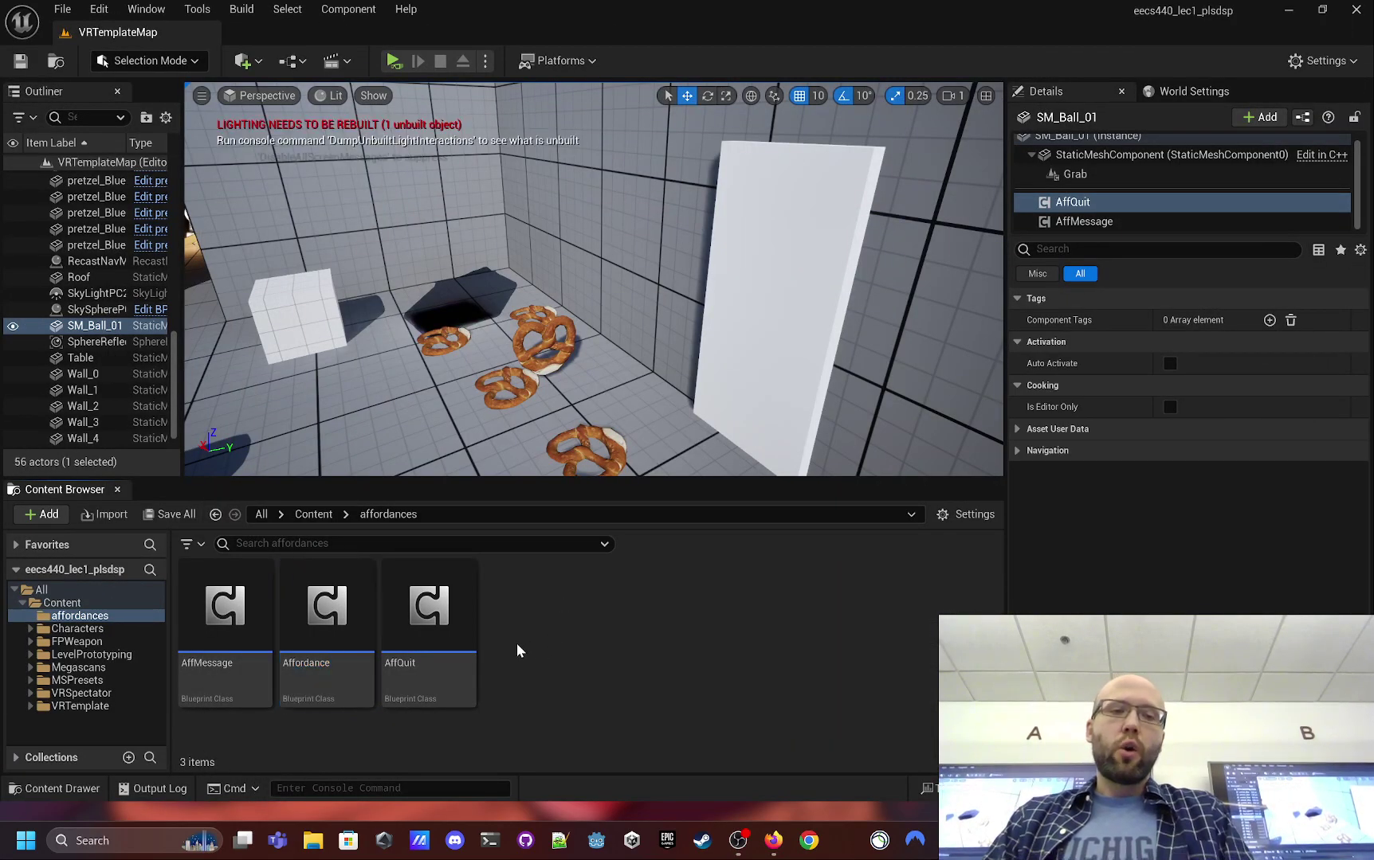
- Review the Interact graphs of the AffQuit and AffMessage blueprints in the affordances folder
{"action": "left_click", "coordinate": [425, 610]}
{"action": "double_click", "coordinate": [425, 607]}
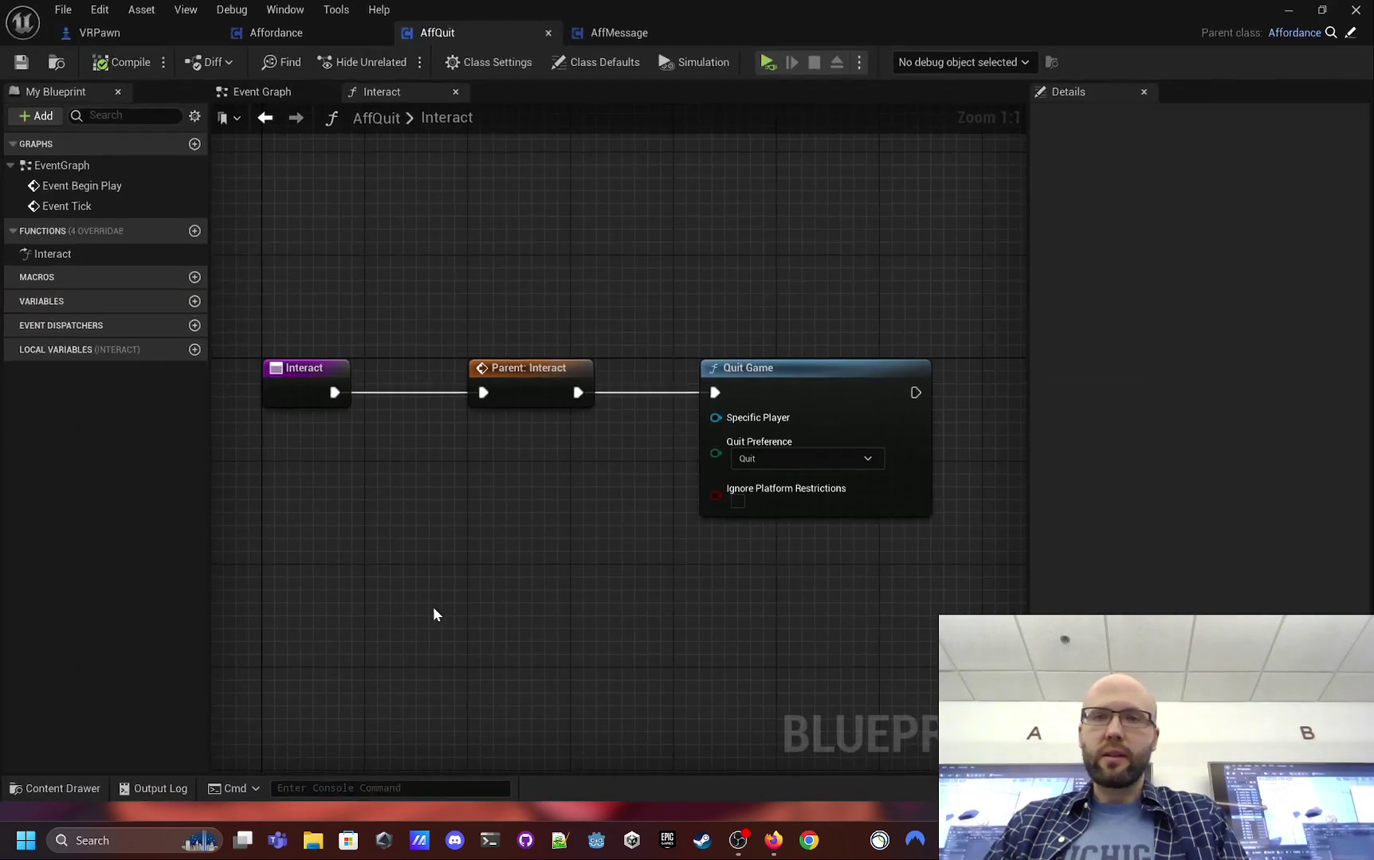
{"action": "left_click", "coordinate": [1287, 9]}
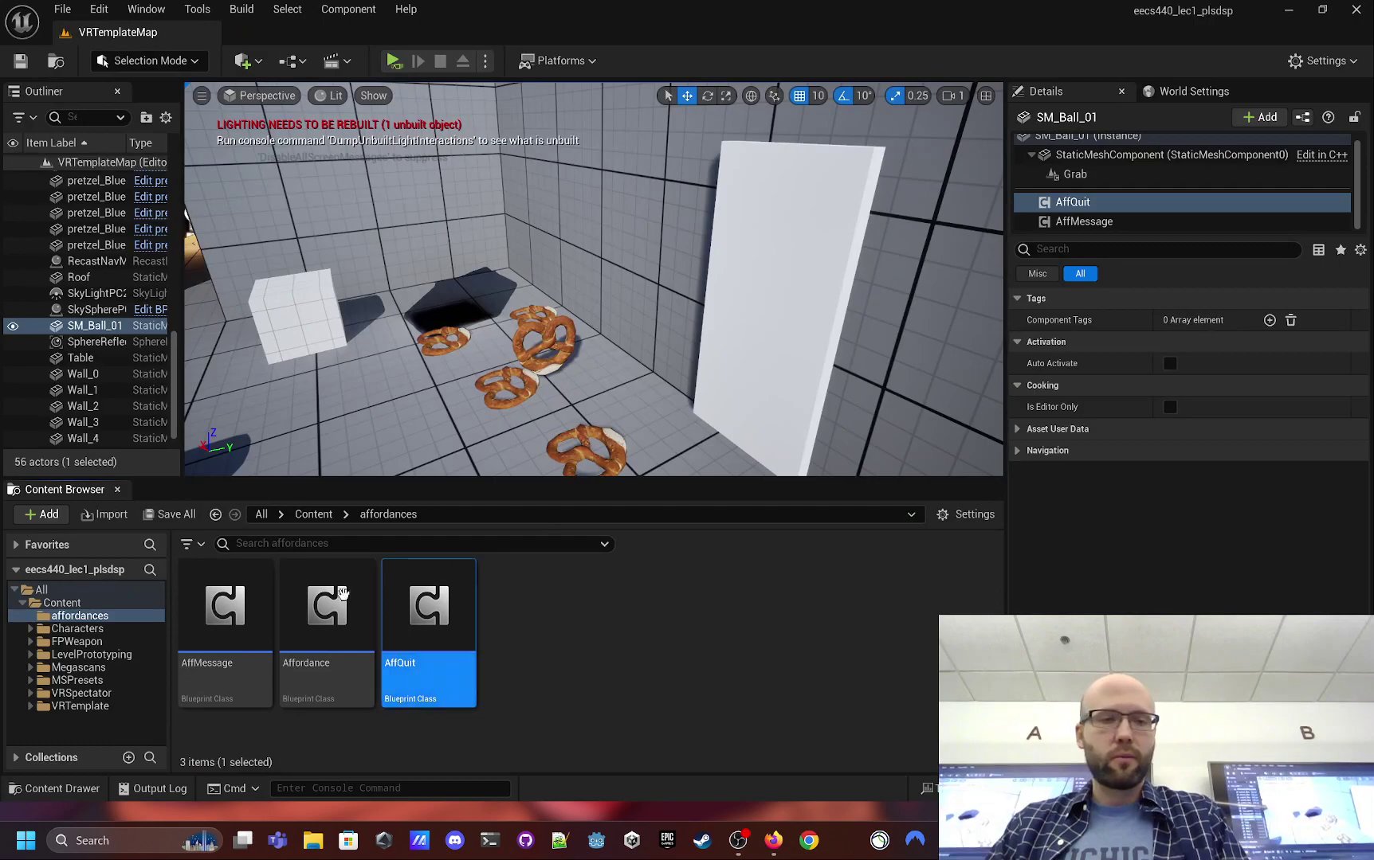
{"action": "double_click", "coordinate": [323, 610]}
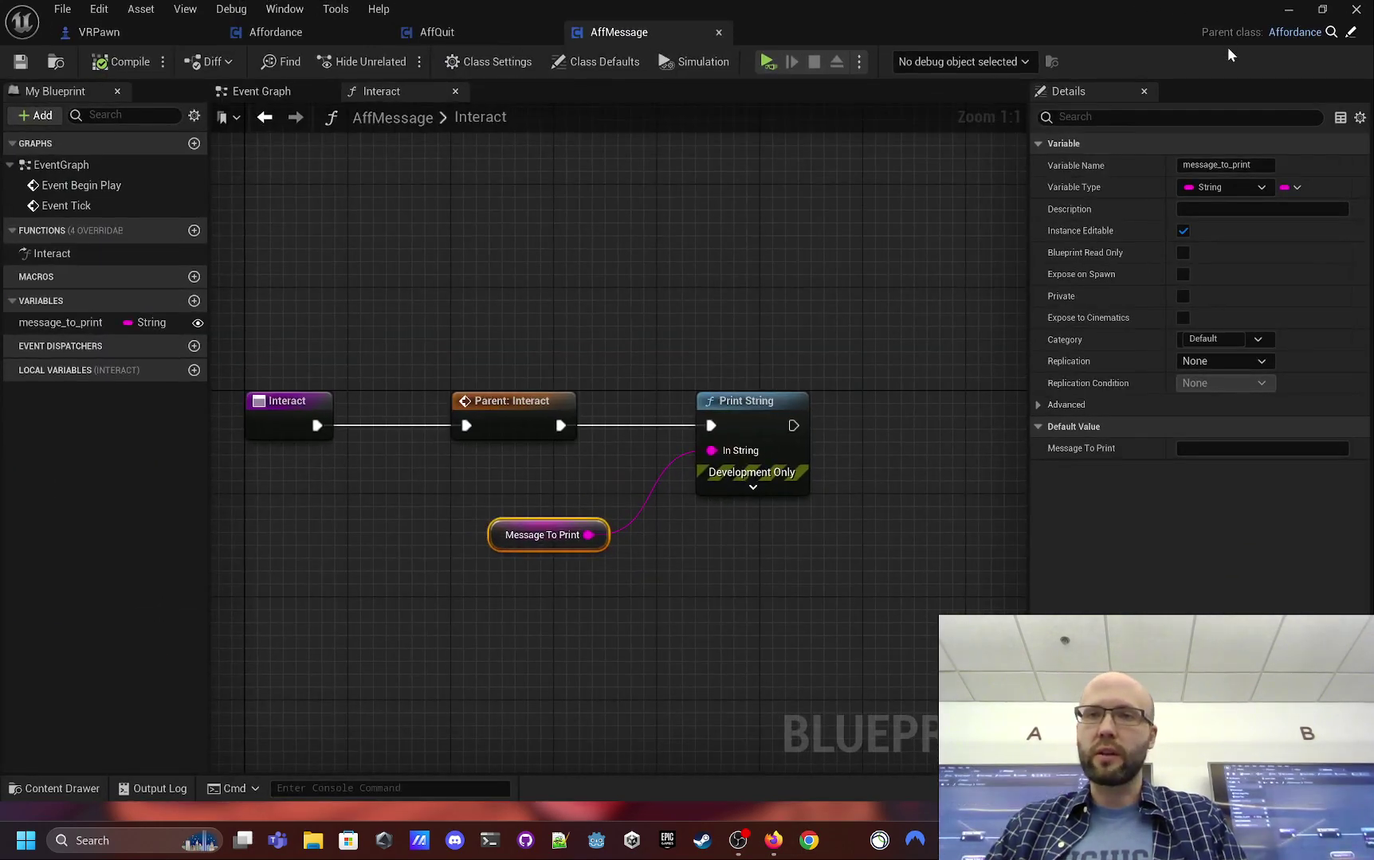
{"action": "left_click", "coordinate": [1287, 9]}
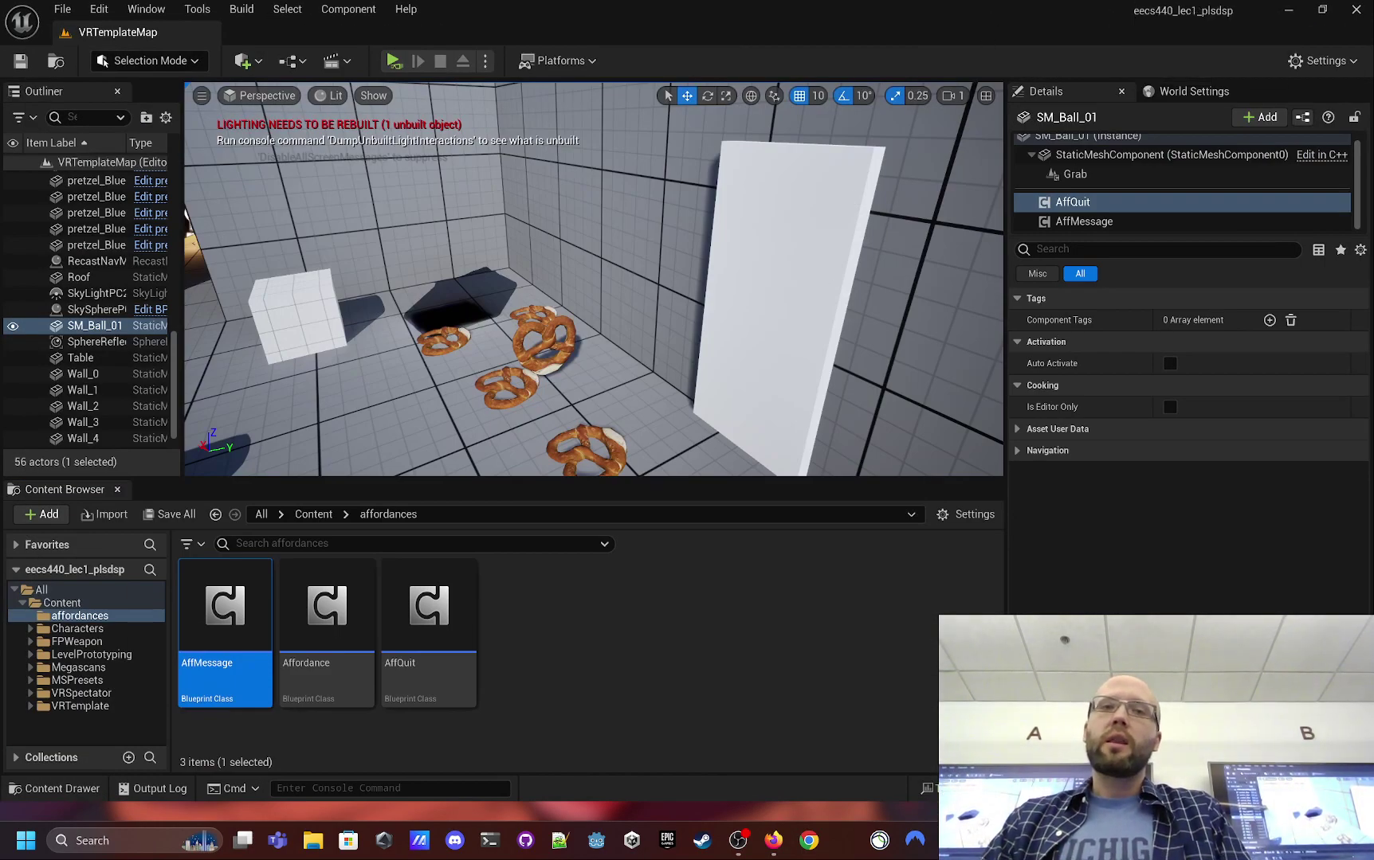
- Add two more AffMessage components and one AffQuit component to the ExitDoor actor
{"action": "left_click", "coordinate": [765, 311]}
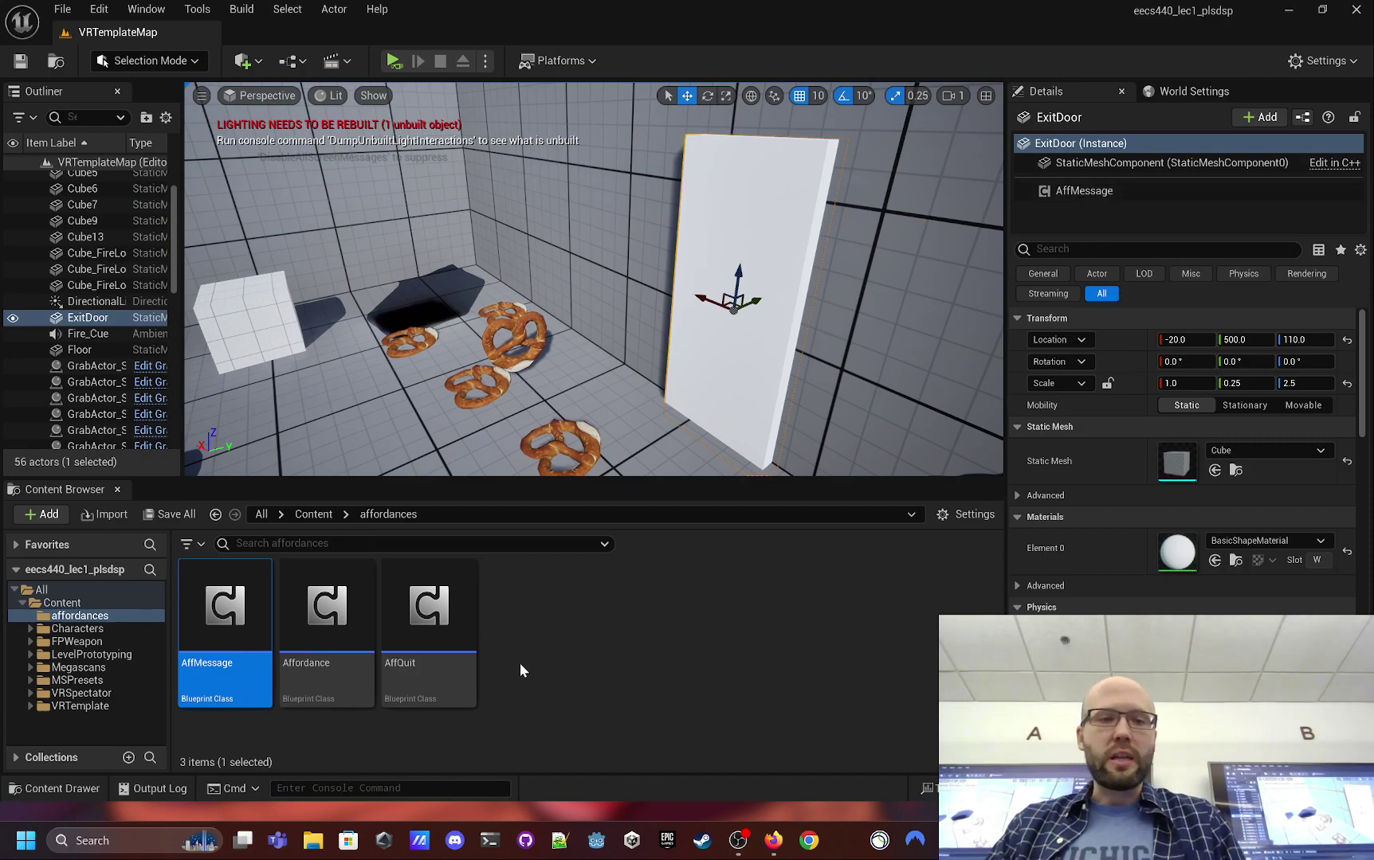
{"action": "left_click_drag", "start_coordinate": [224, 613], "coordinate": [1056, 209]}
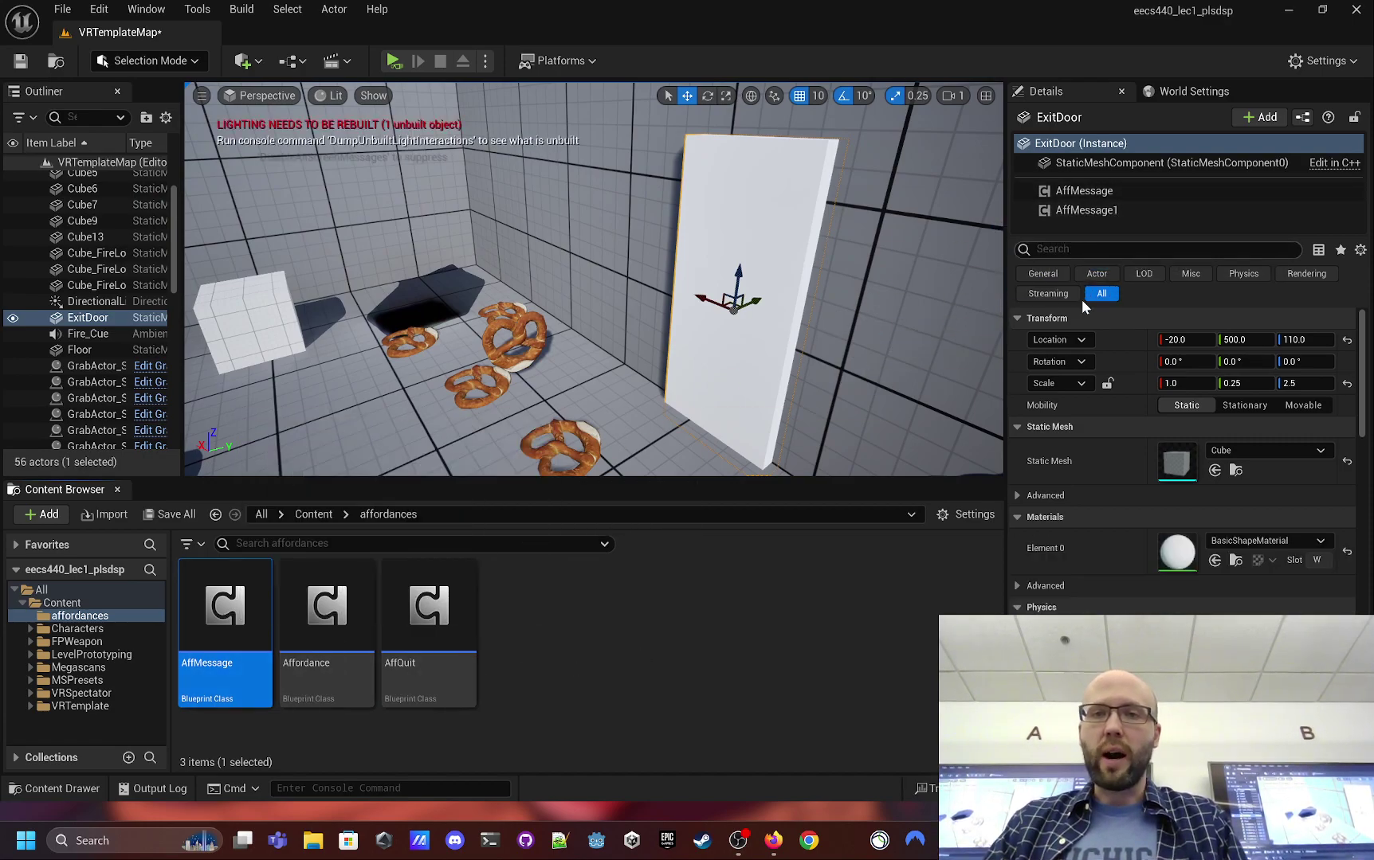
{"action": "left_click_drag", "start_coordinate": [225, 629], "coordinate": [1120, 228]}
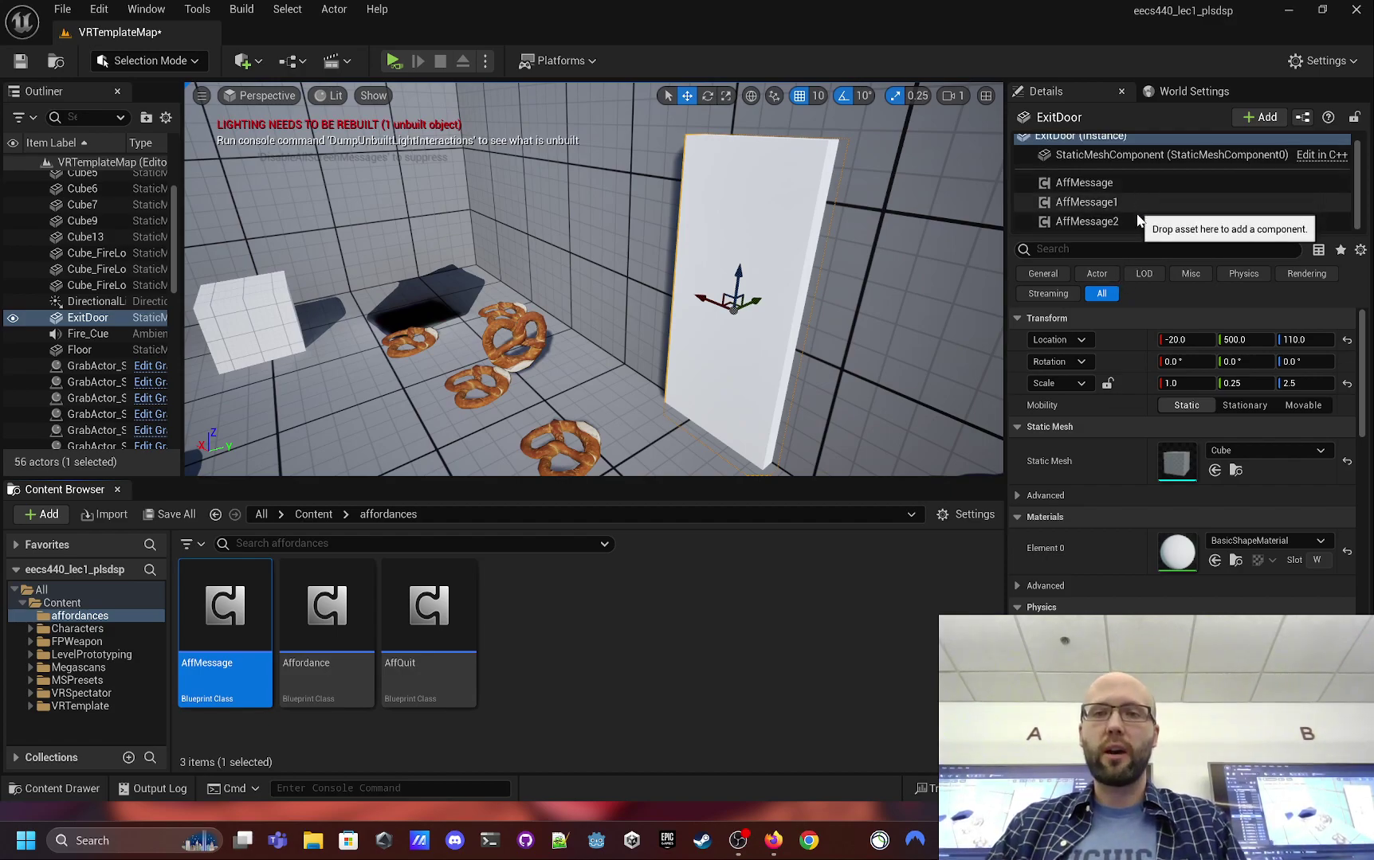
{"action": "left_click_drag", "start_coordinate": [429, 614], "coordinate": [1083, 226]}
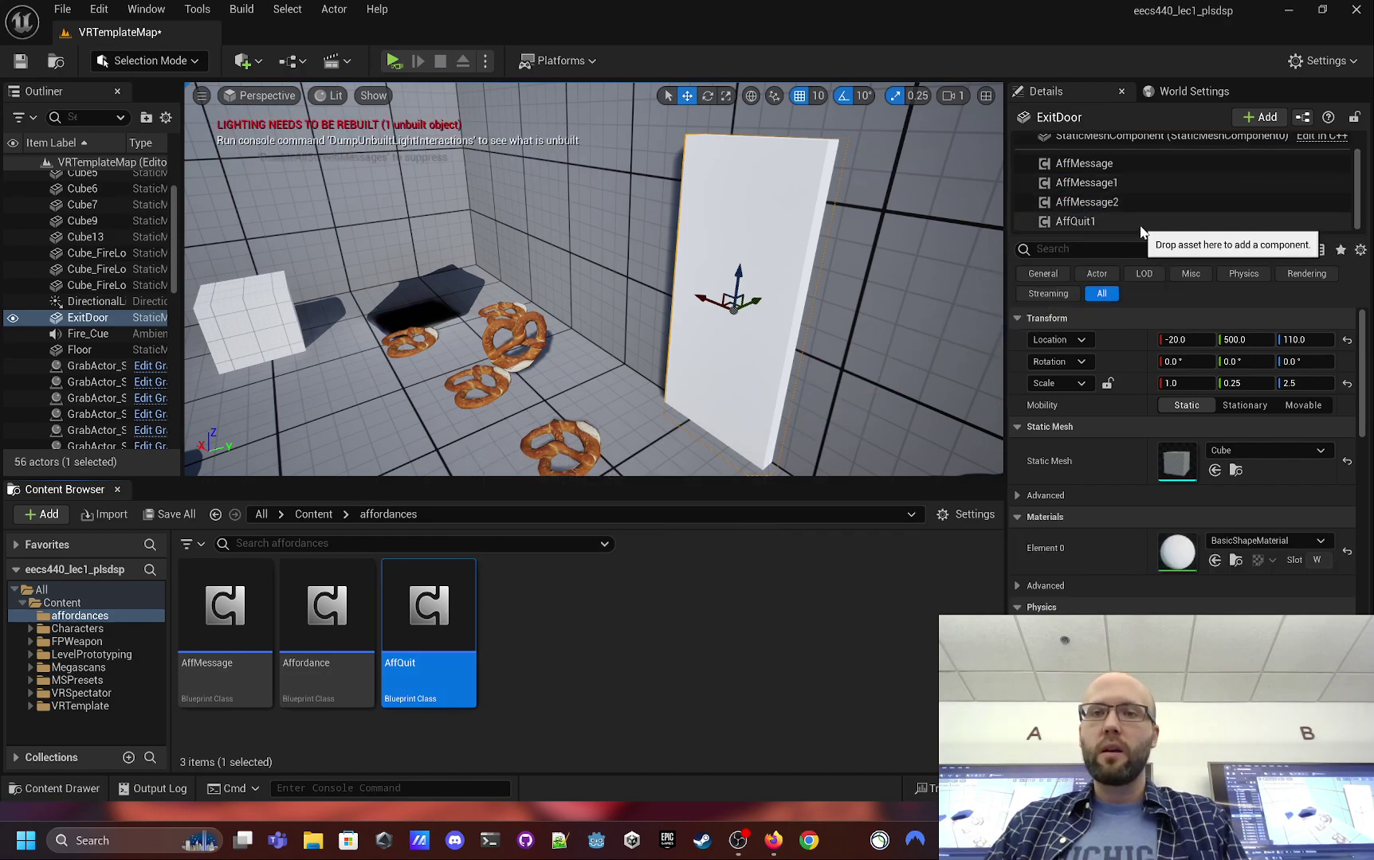
- Delete the newly added AffQuit and AffMessage components from ExitDoor, keeping only its original AffMessage component
{"action": "left_click", "coordinate": [1132, 221]}
{"action": "scroll", "coordinate": [1131, 221], "scroll_direction": "up", "scroll_amount": 1}
{"action": "left_click", "coordinate": [1132, 221]}
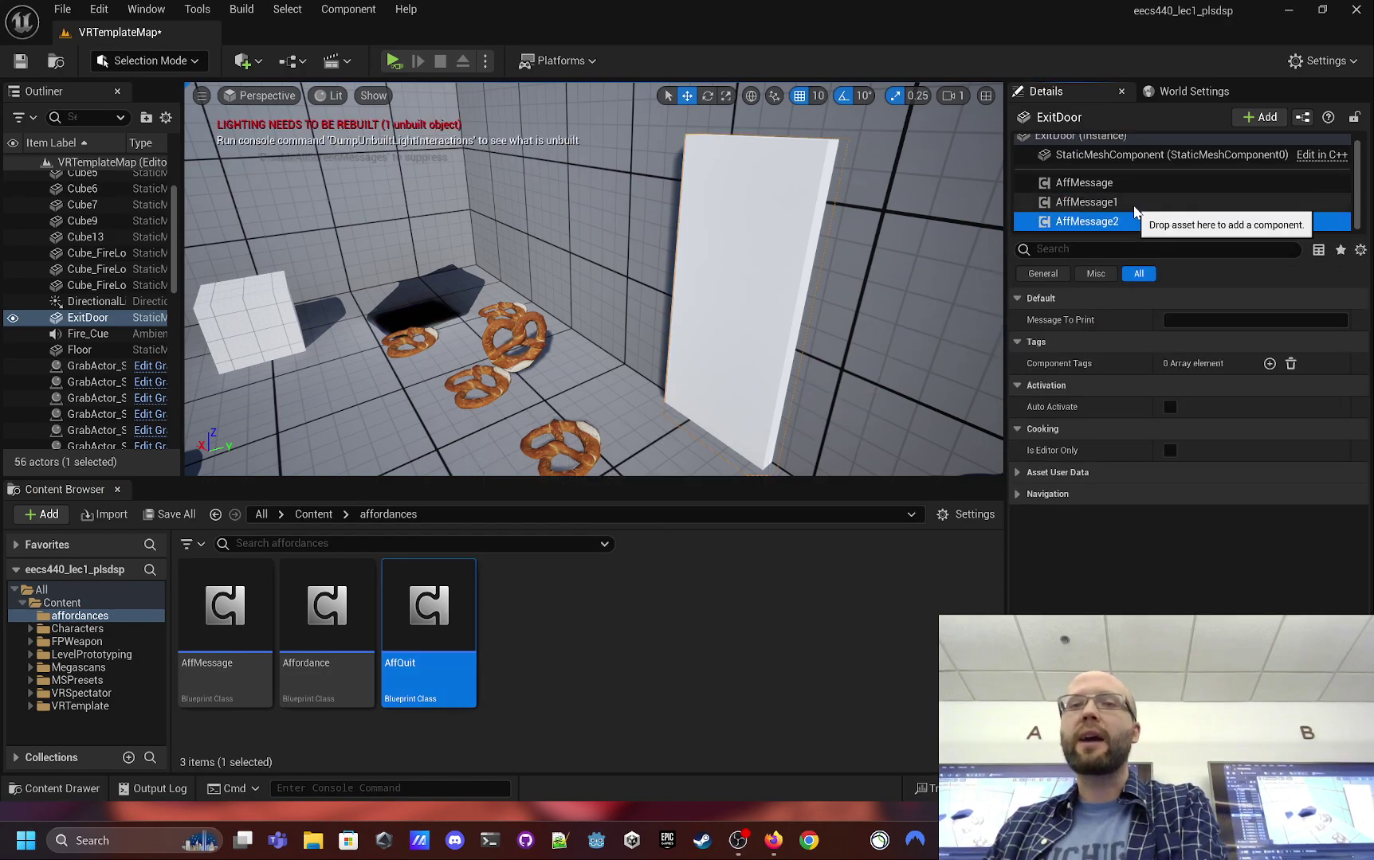
{"action": "key", "text": "Delete"}
{"action": "key", "text": "Delete"}
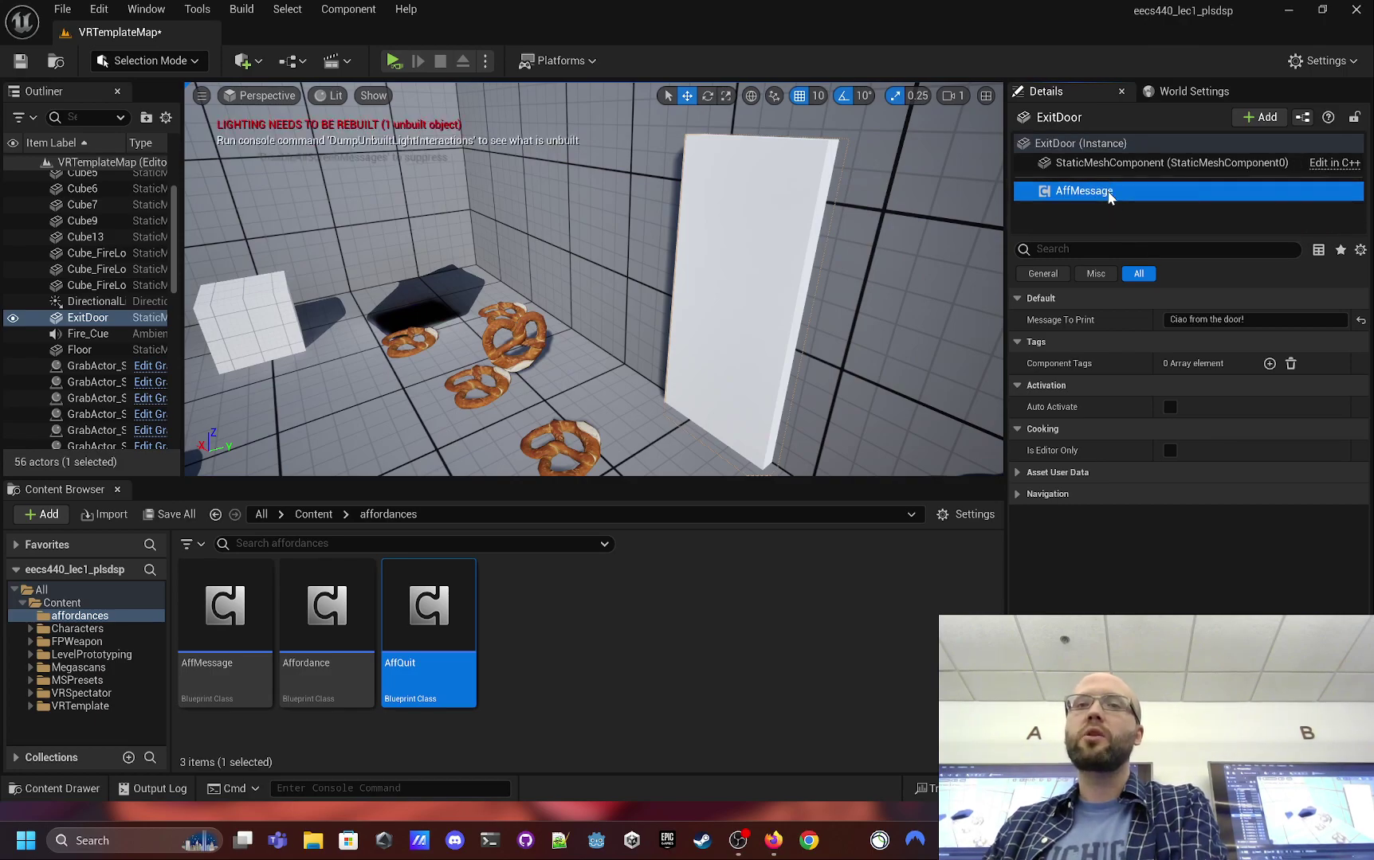
{"action": "left_click", "coordinate": [796, 583]}
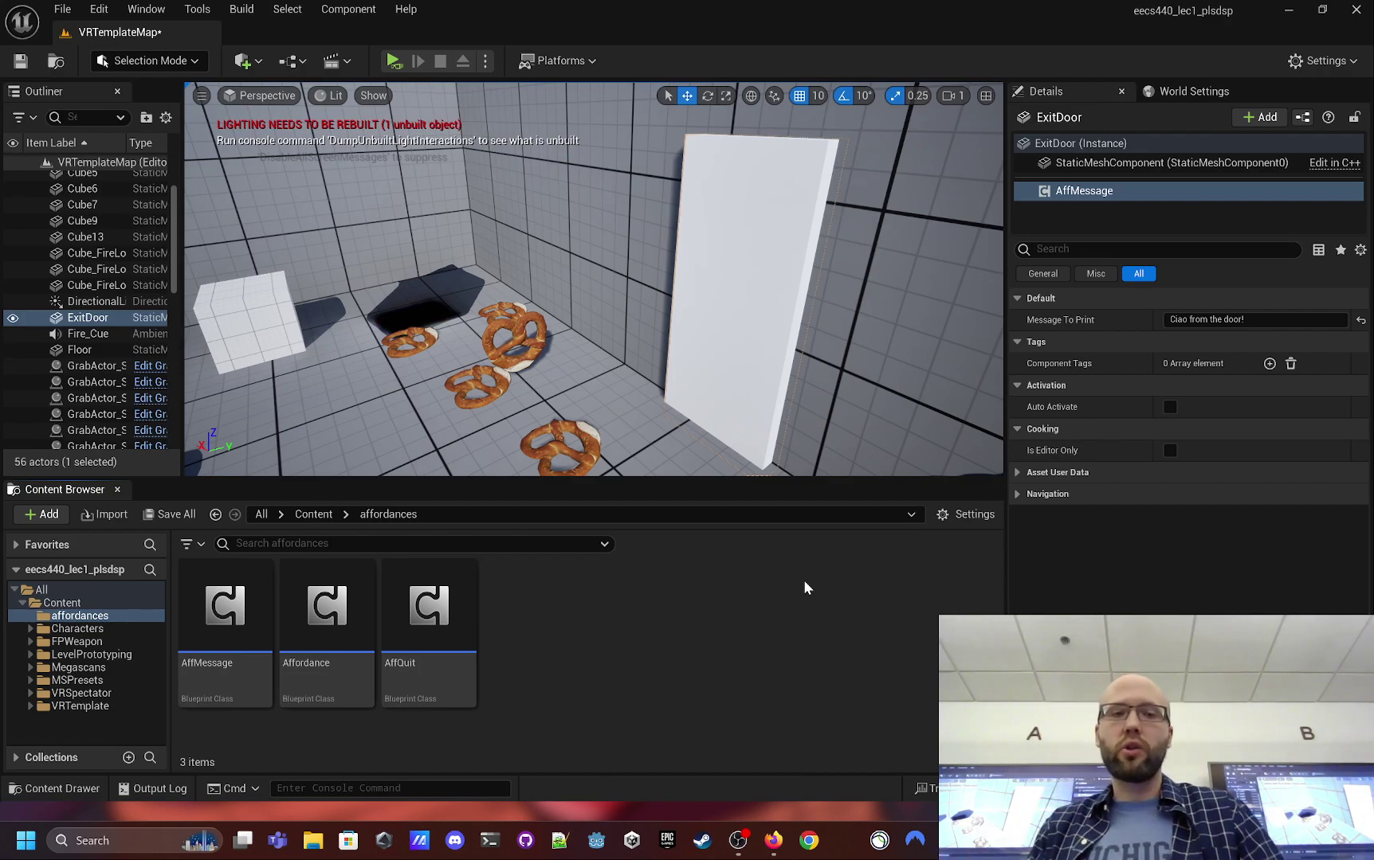
- Look again at the Interact functions of AffQuit and AffMessage, and return to the level editor
{"action": "double_click", "coordinate": [429, 609]}
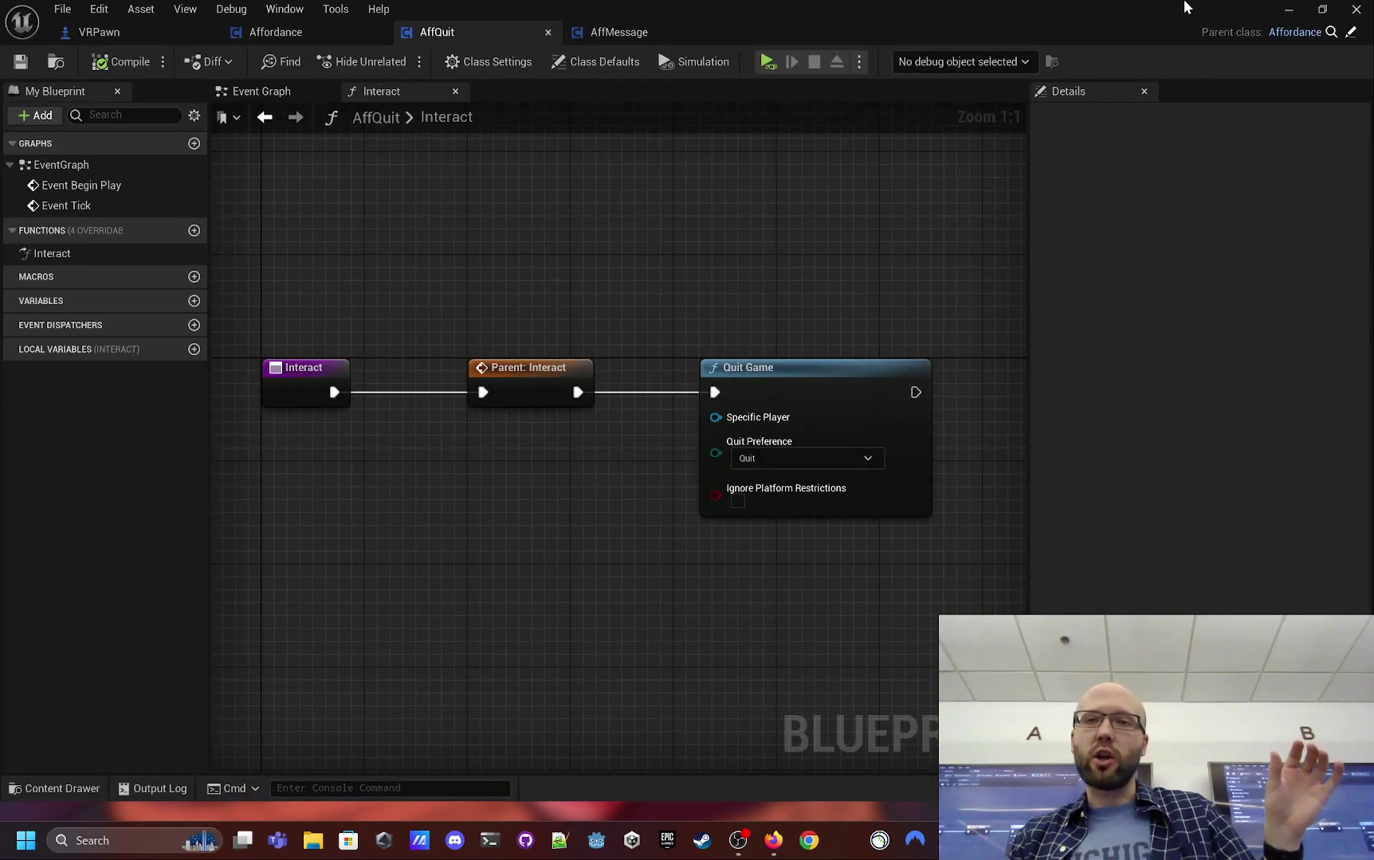
{"action": "left_click", "coordinate": [1288, 8]}
{"action": "double_click", "coordinate": [221, 590]}
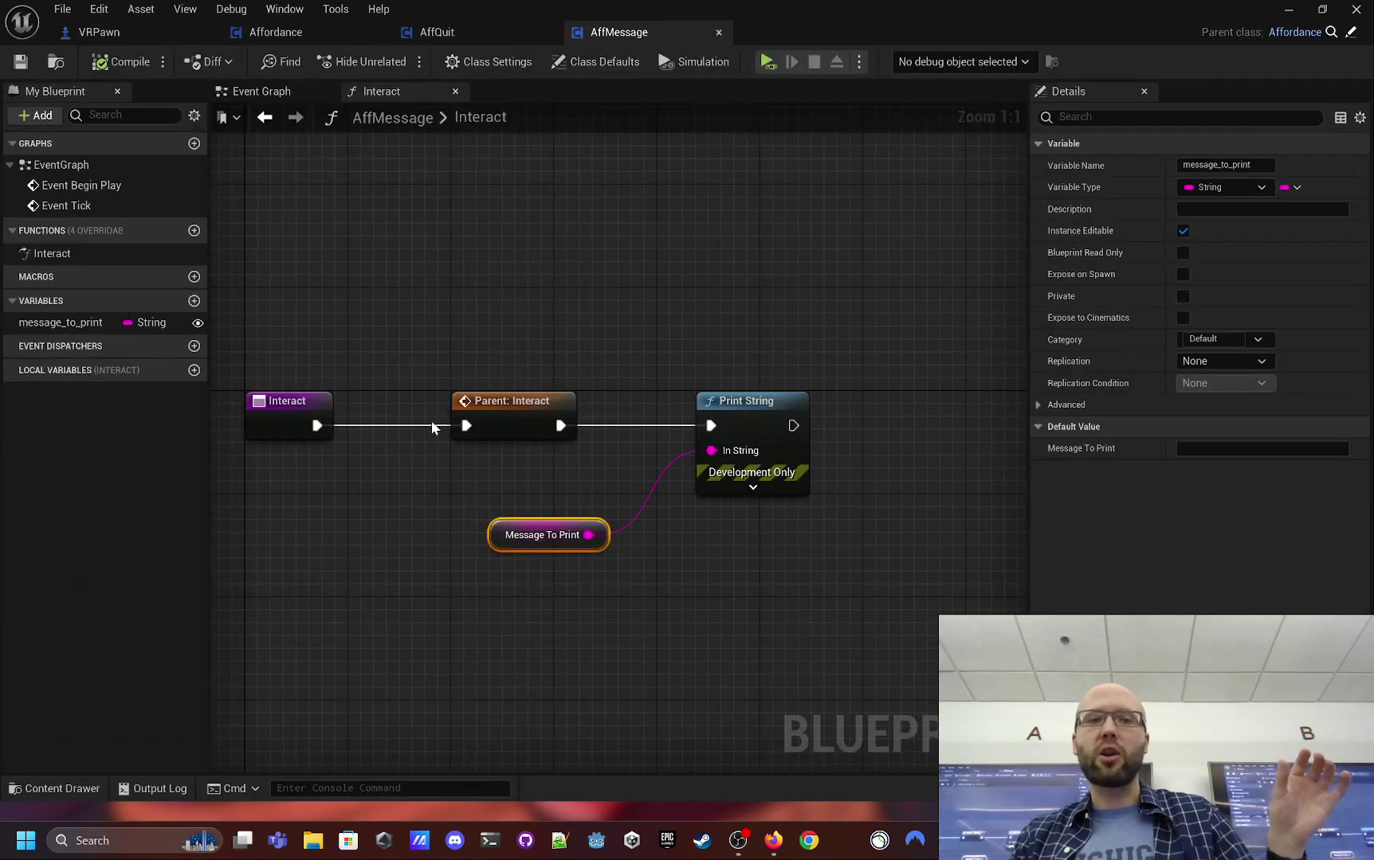
{"action": "left_click", "coordinate": [1289, 9]}
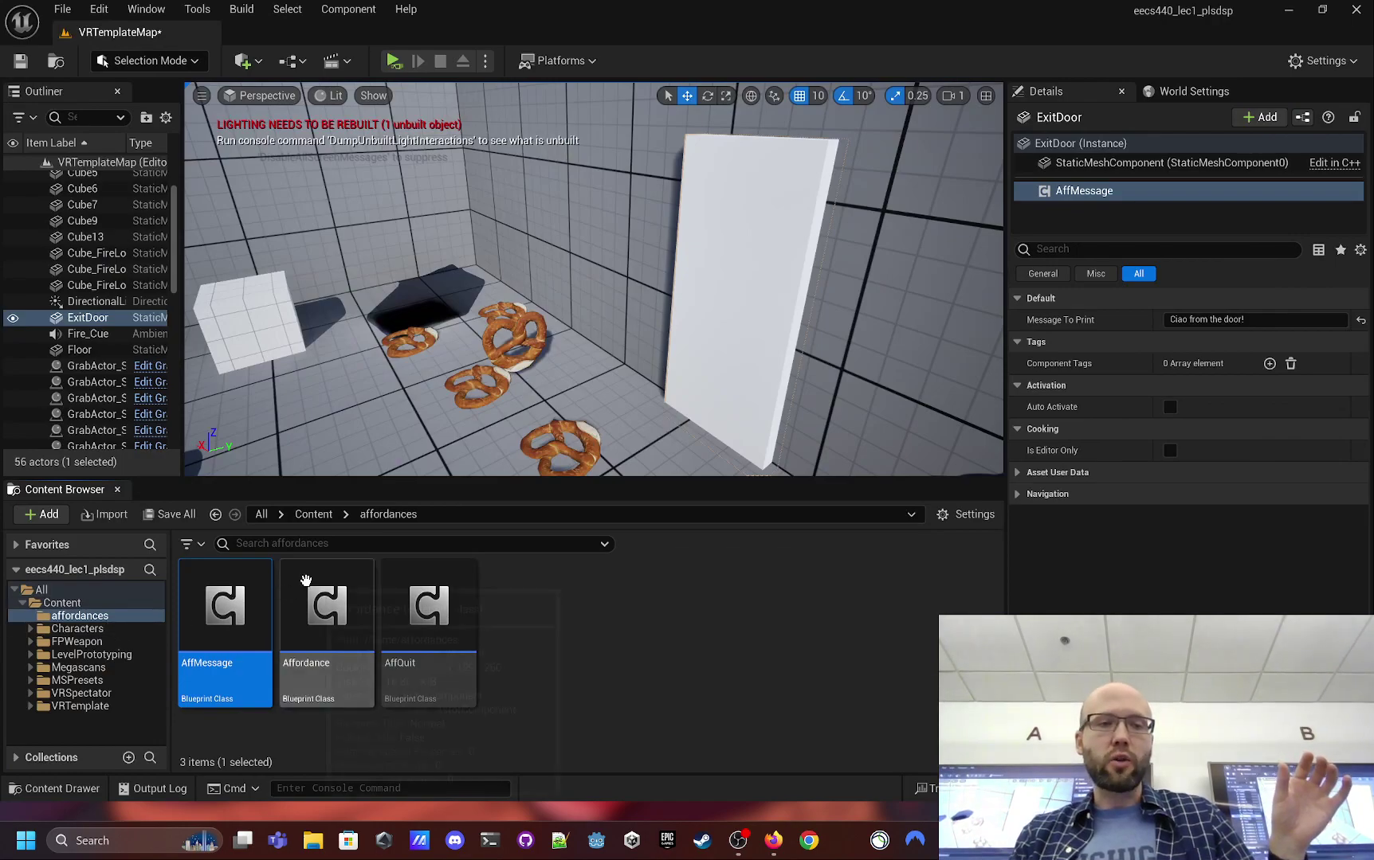
- Add a second AffMessage component to ExitDoor, and add AffQuit and AffMessage components to the upright pretzel
{"action": "left_click_drag", "start_coordinate": [225, 605], "coordinate": [1181, 211]}
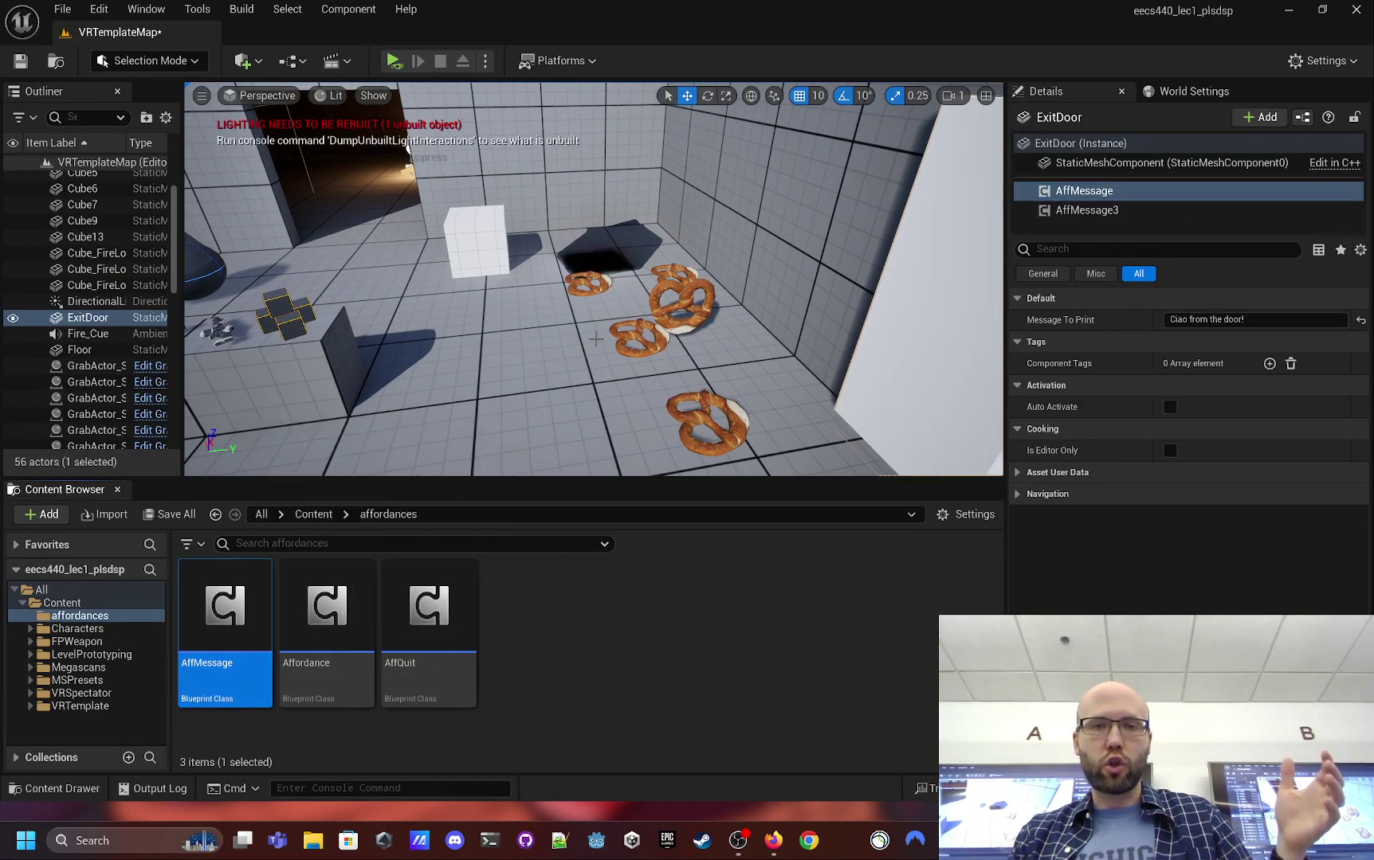
{"action": "left_click", "coordinate": [658, 326]}
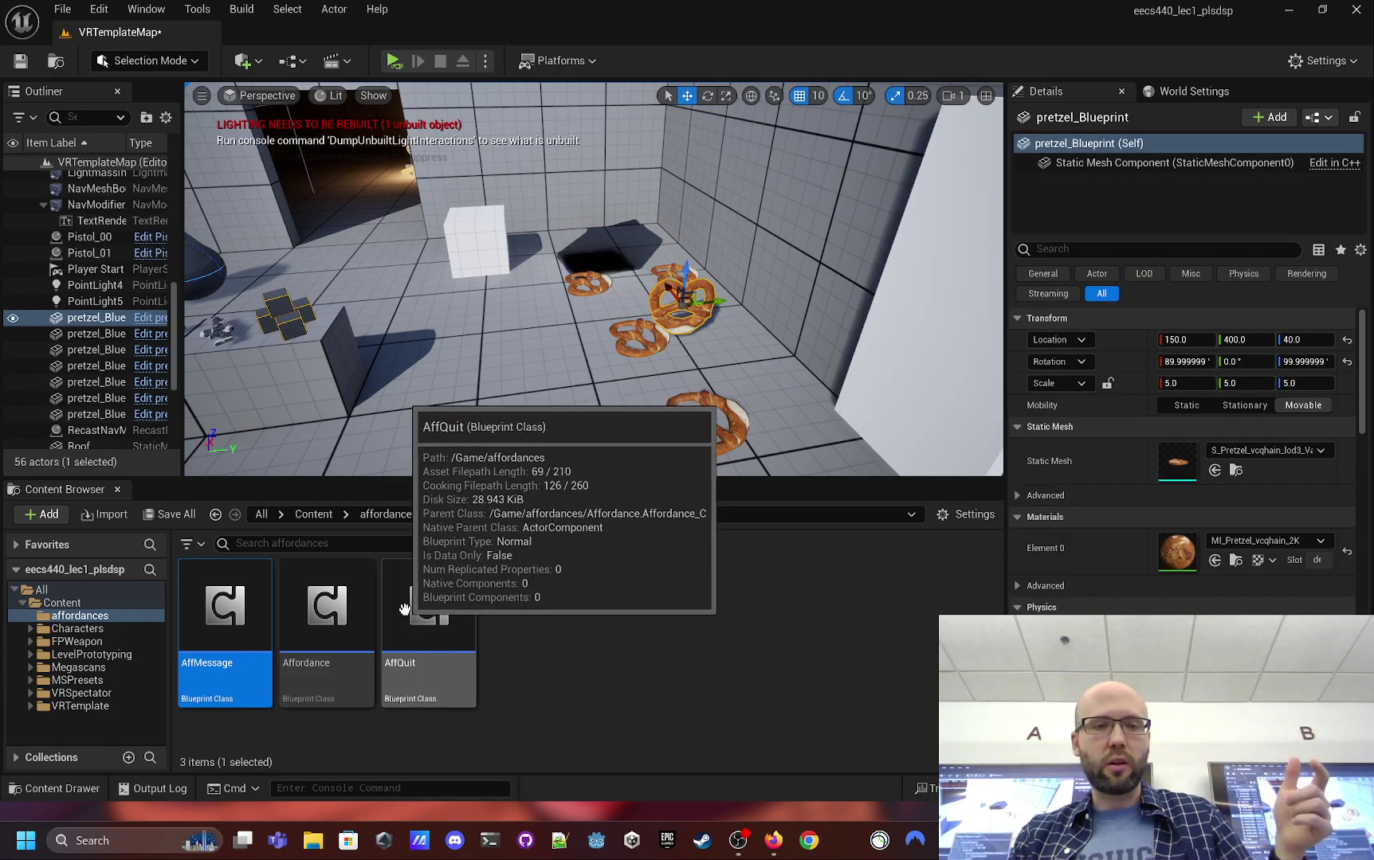
{"action": "left_click_drag", "start_coordinate": [428, 606], "coordinate": [1099, 199]}
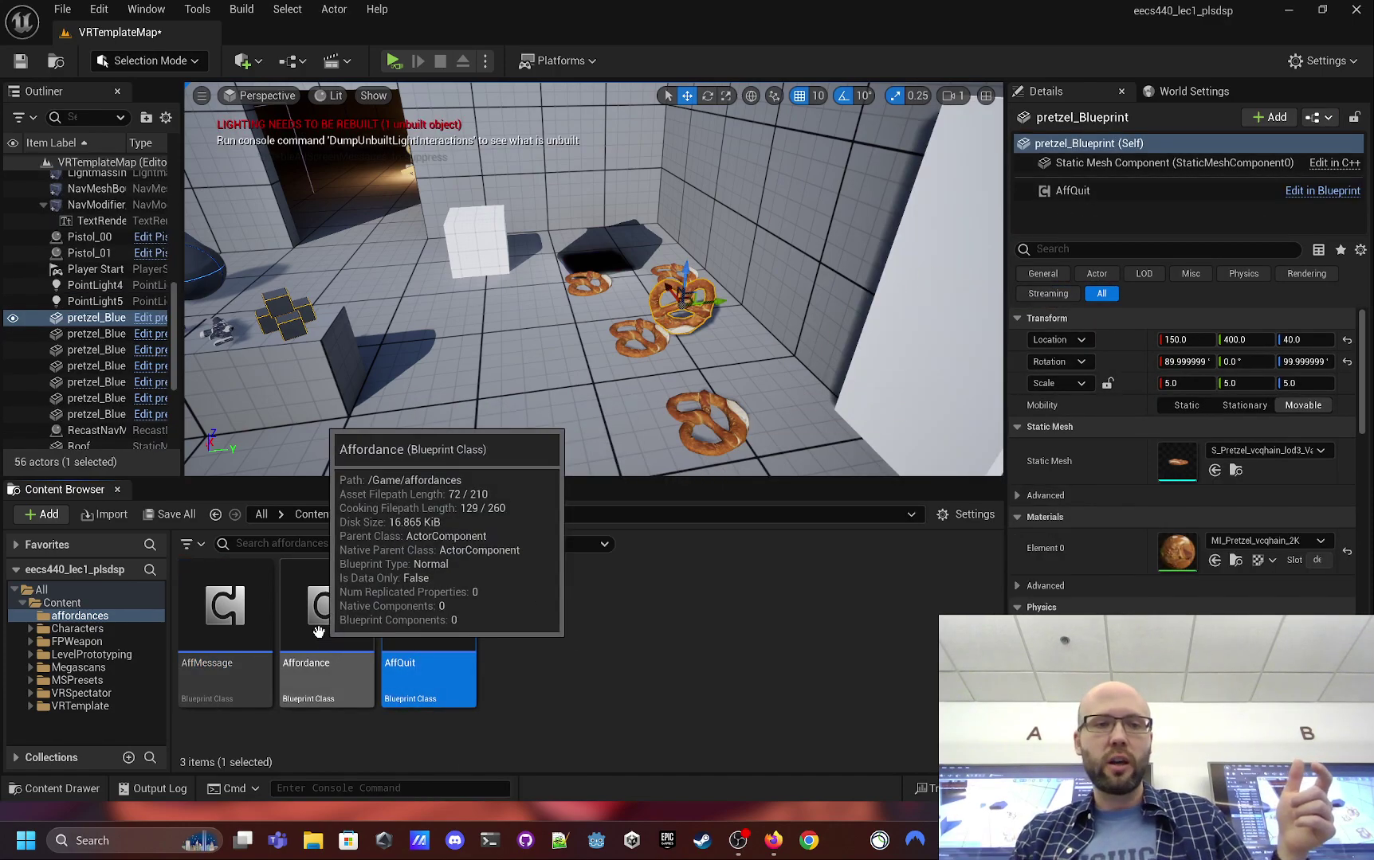
{"action": "left_click_drag", "start_coordinate": [224, 613], "coordinate": [1147, 216]}
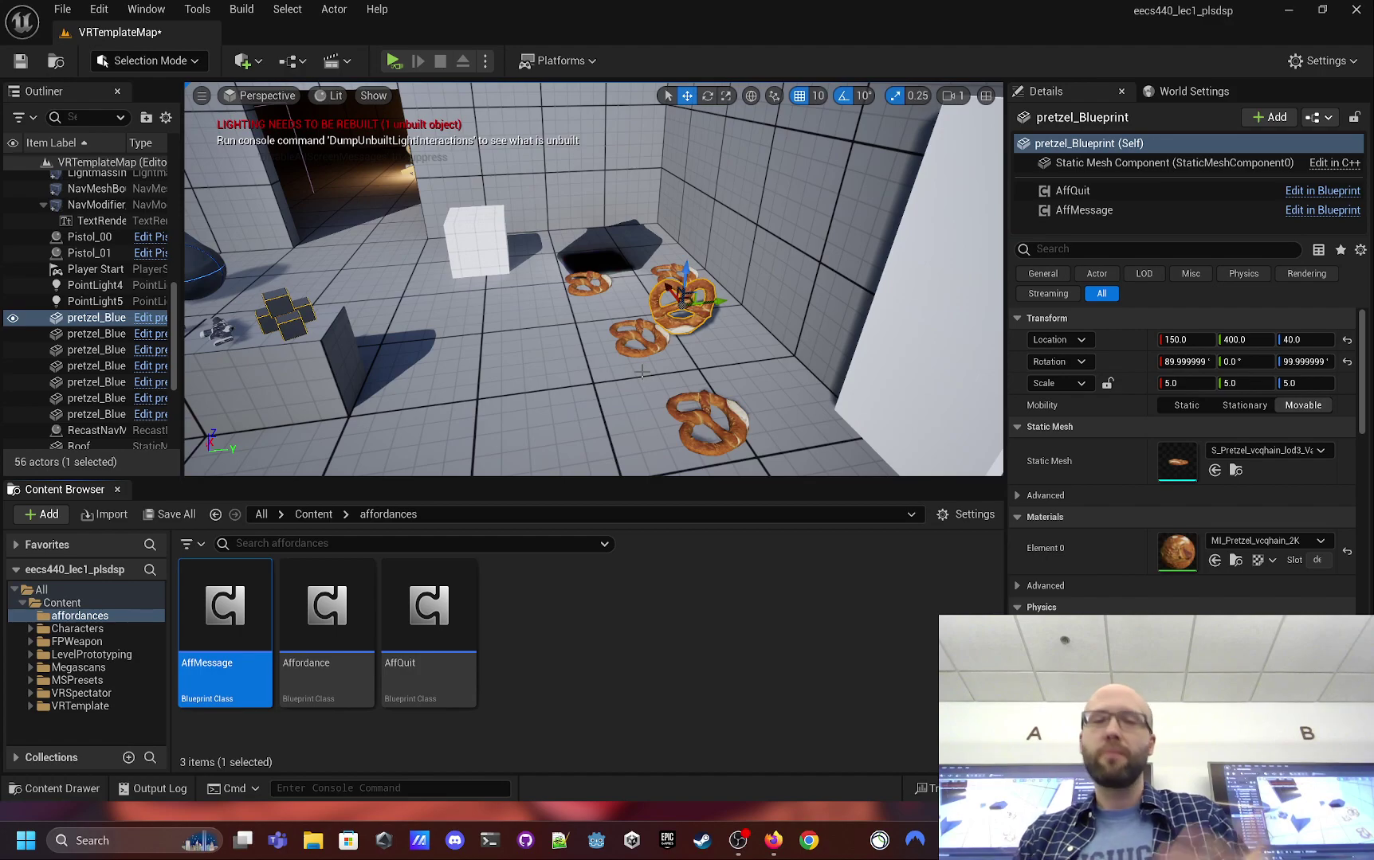
- Undo adding the AffQuit and AffMessage components to the pretzel
{"action": "key", "text": "ctrl+z"}
{"action": "key", "text": "ctrl+z"}
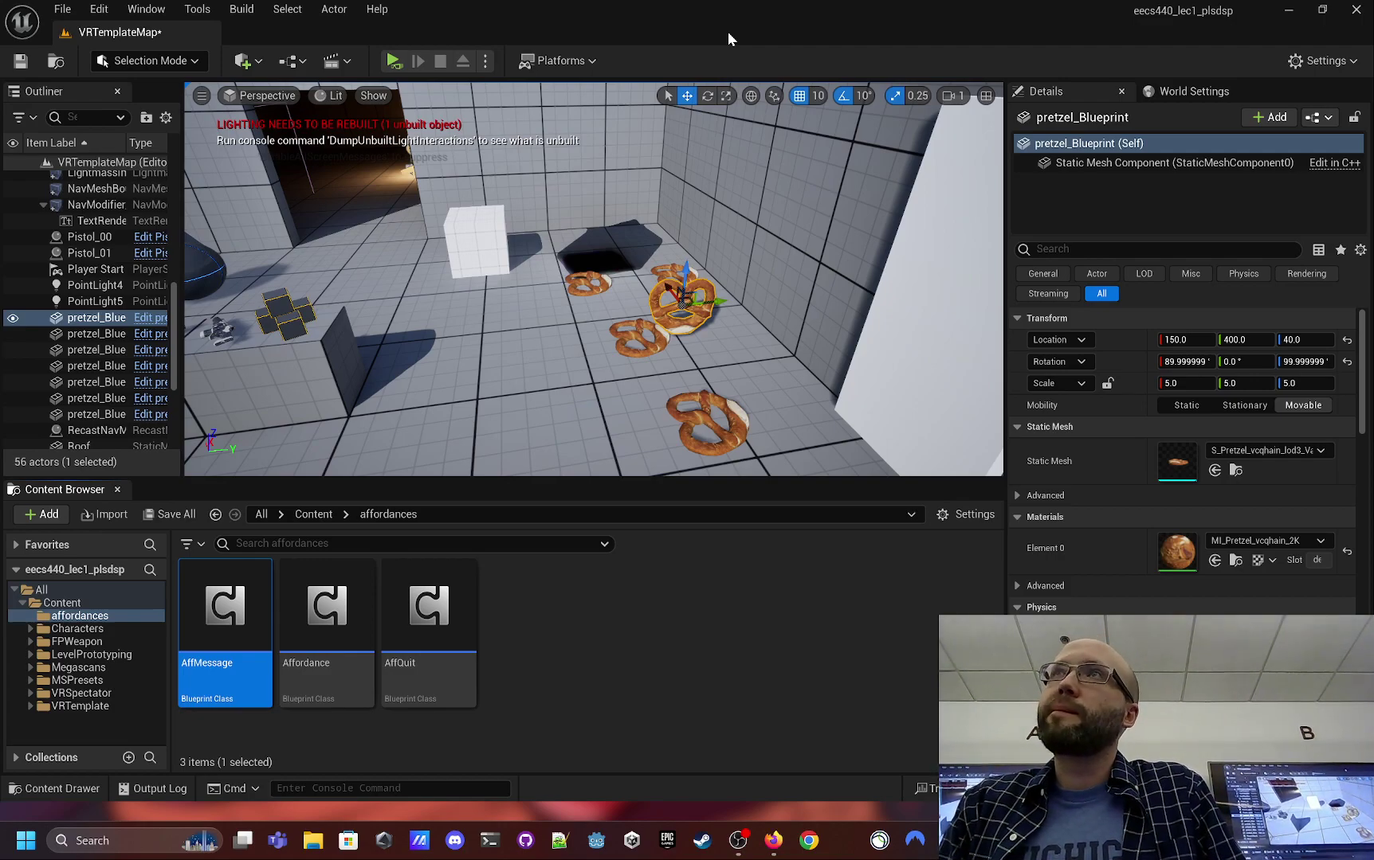
- Compare the Message To Print properties of ExitDoor's two AffMessage components
{"action": "left_click", "coordinate": [943, 317]}
{"action": "key", "text": "f"}
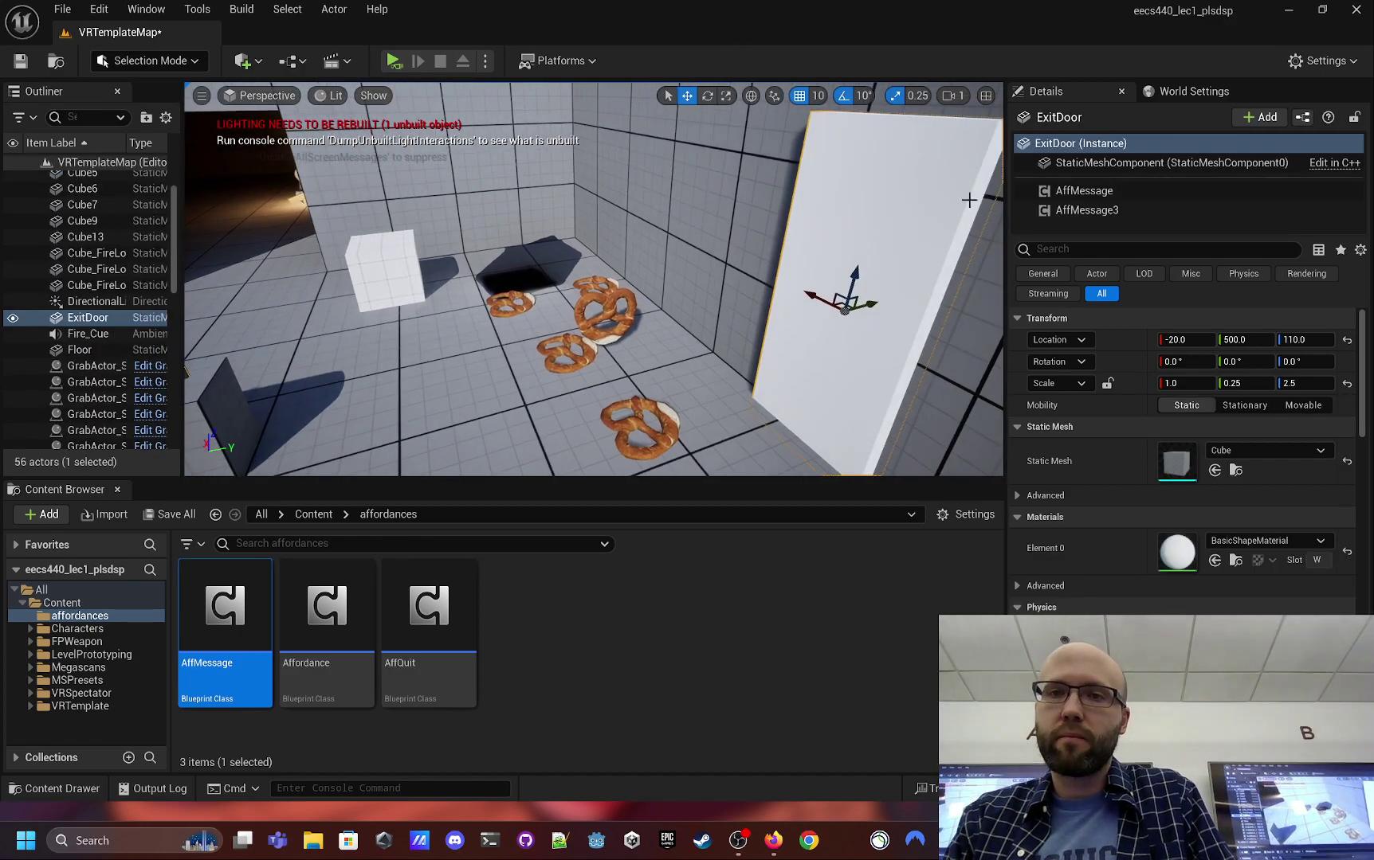
{"action": "left_click", "coordinate": [1107, 209]}
{"action": "left_click", "coordinate": [1109, 191]}
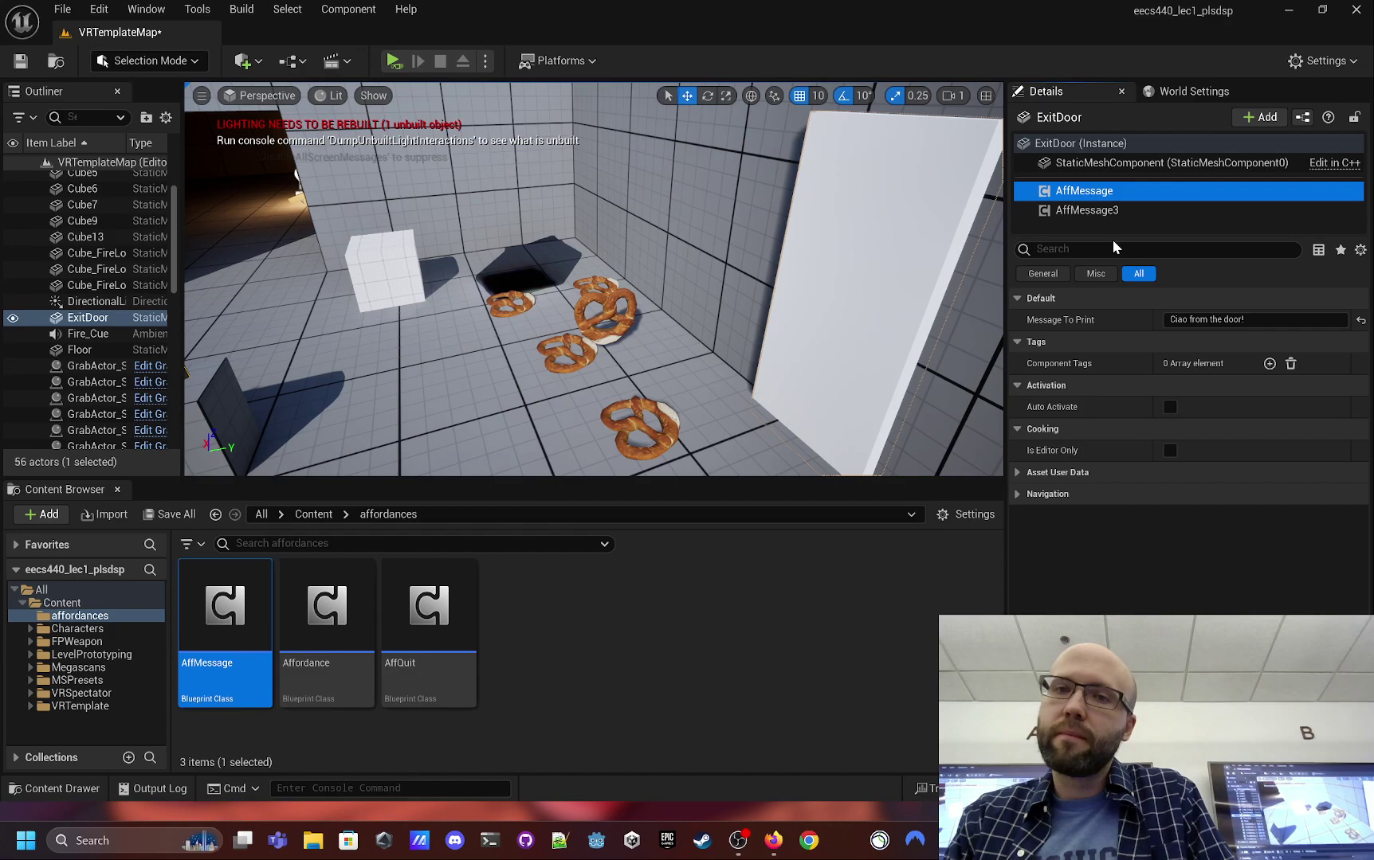
{"action": "left_click_drag", "start_coordinate": [1112, 239], "coordinate": [1111, 303]}
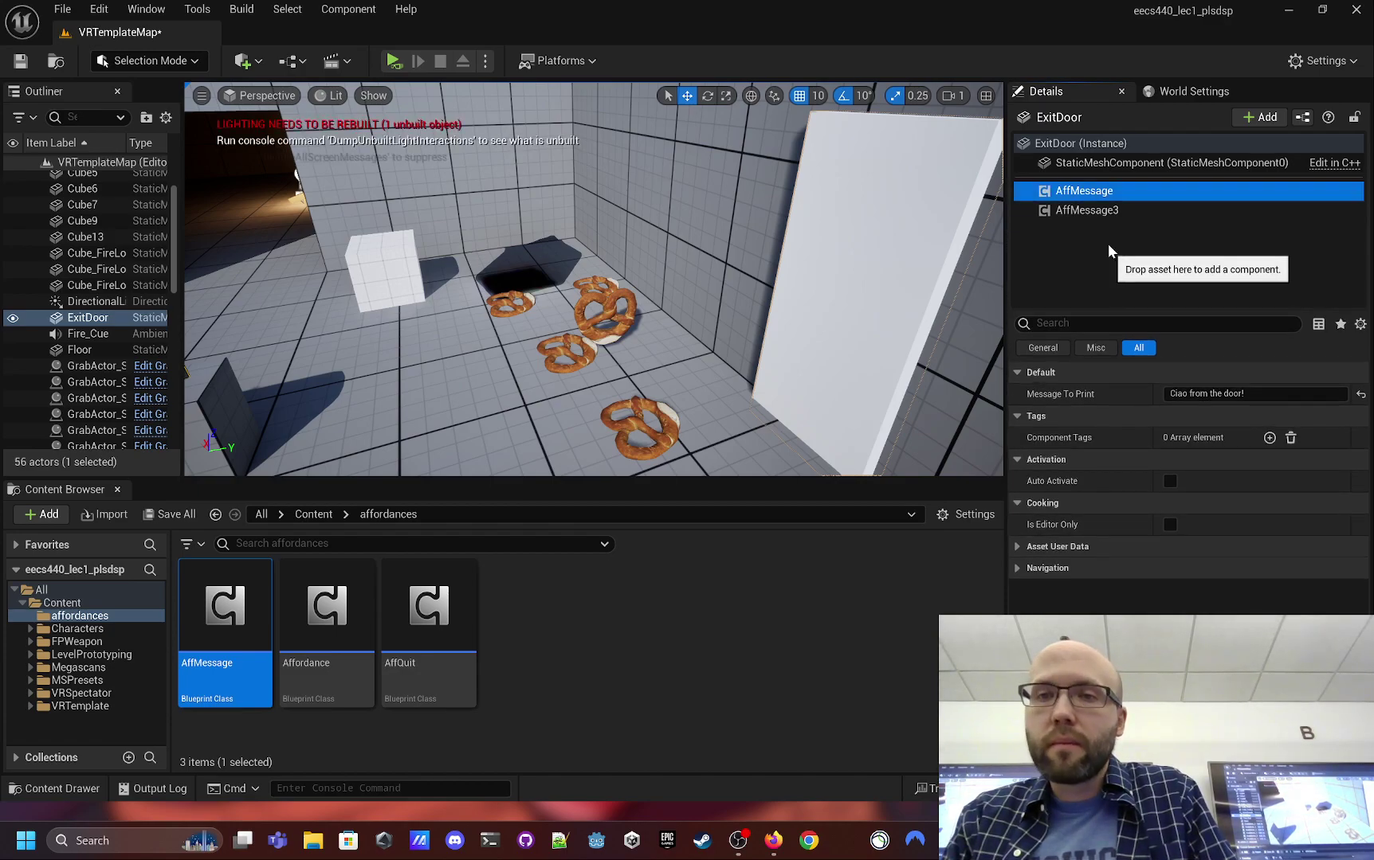
{"action": "left_click", "coordinate": [1102, 212]}
{"action": "left_click", "coordinate": [1112, 191]}
{"action": "left_click", "coordinate": [1117, 210]}
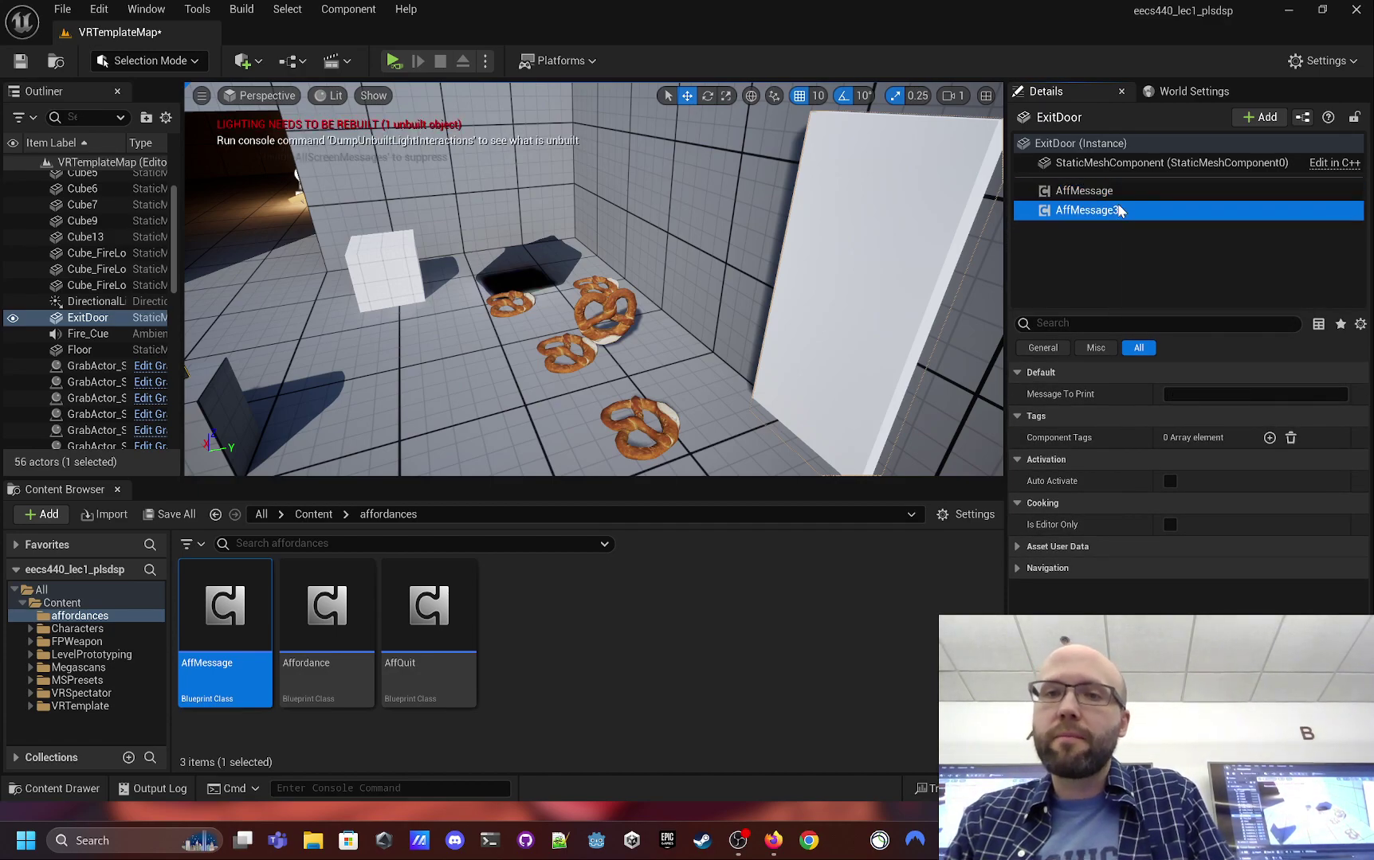
{"action": "left_click", "coordinate": [1112, 190]}
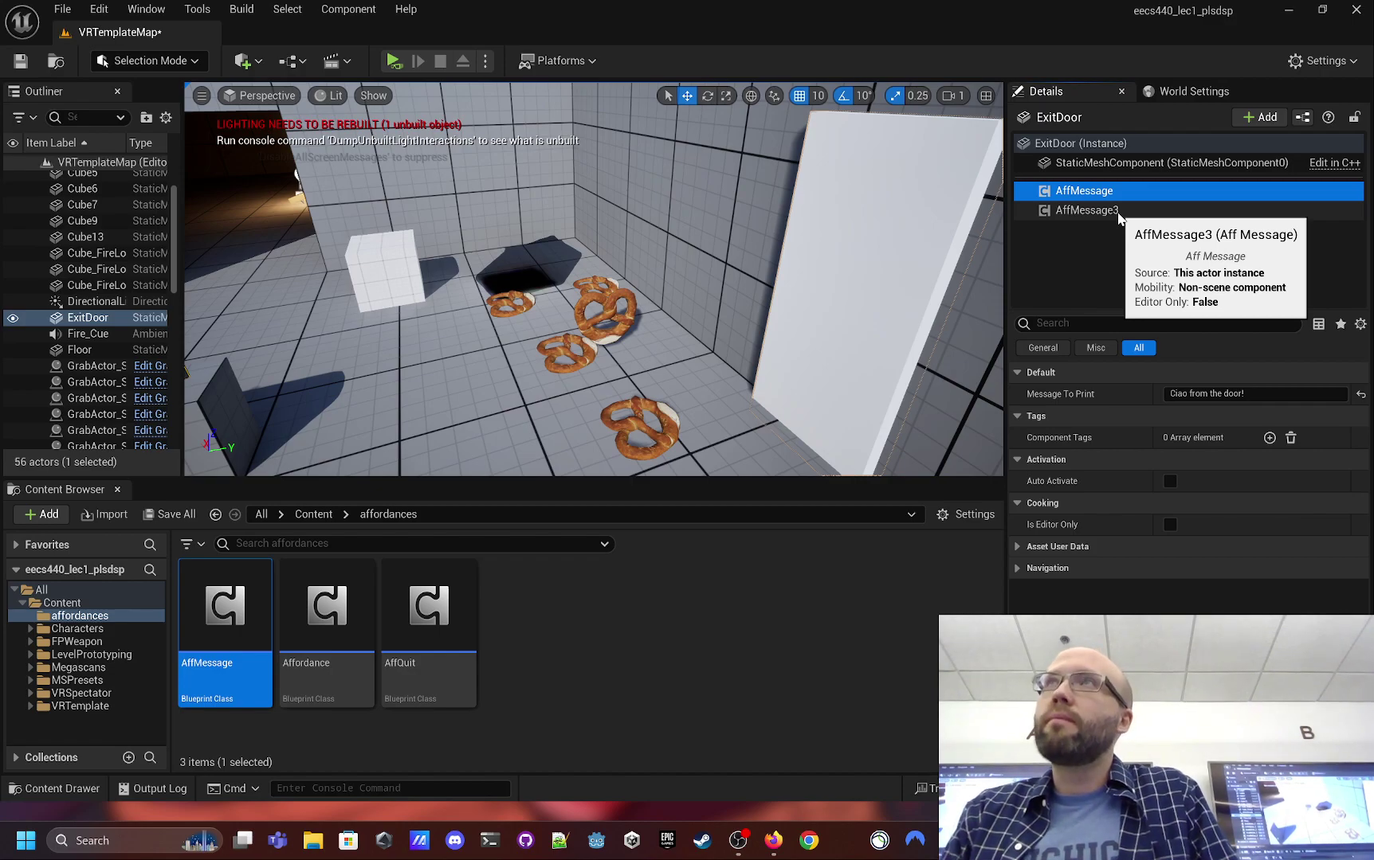
- Delete the AffMessage3 component from ExitDoor
{"action": "left_click", "coordinate": [1117, 212]}
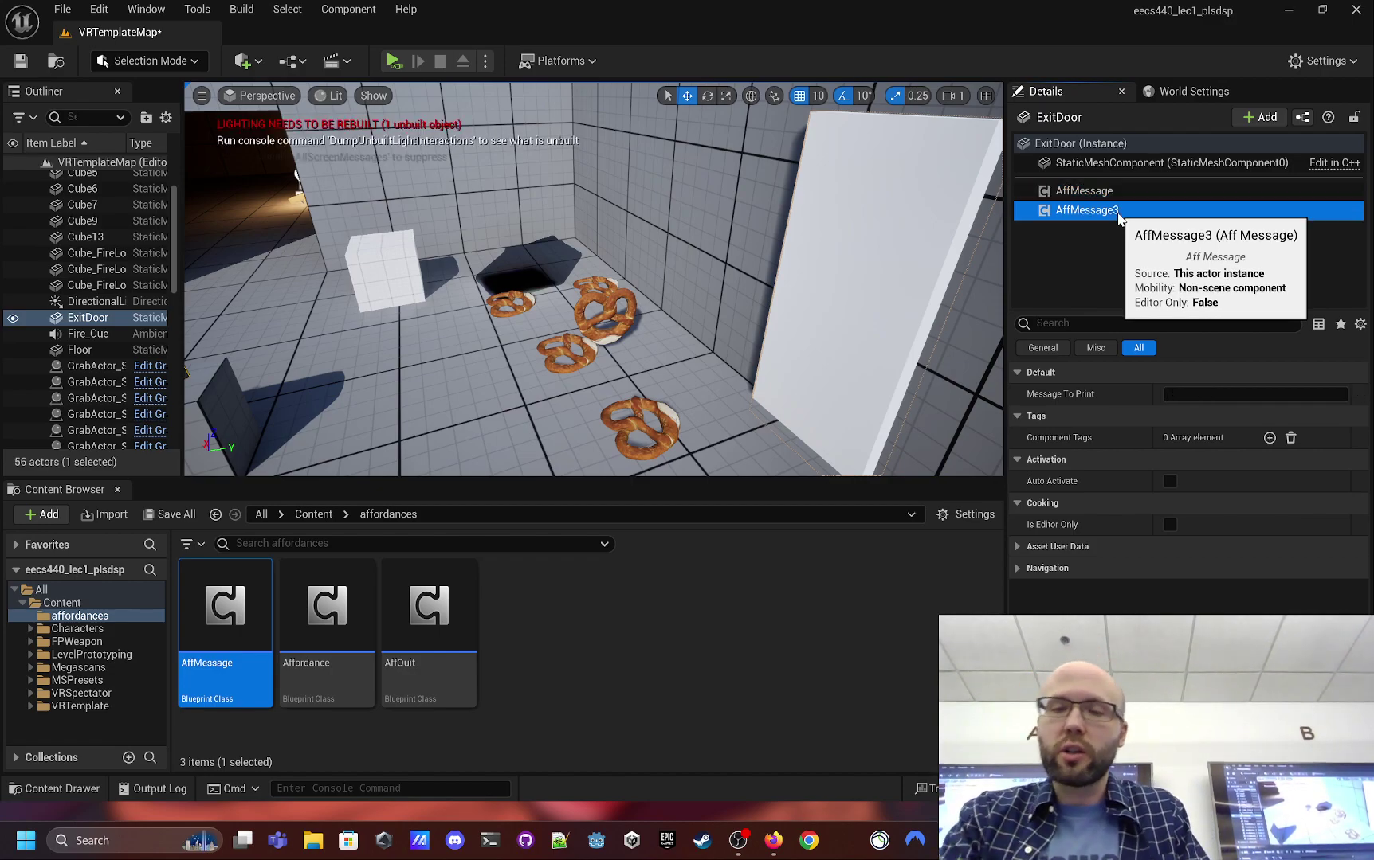
{"action": "key", "text": "Delete"}
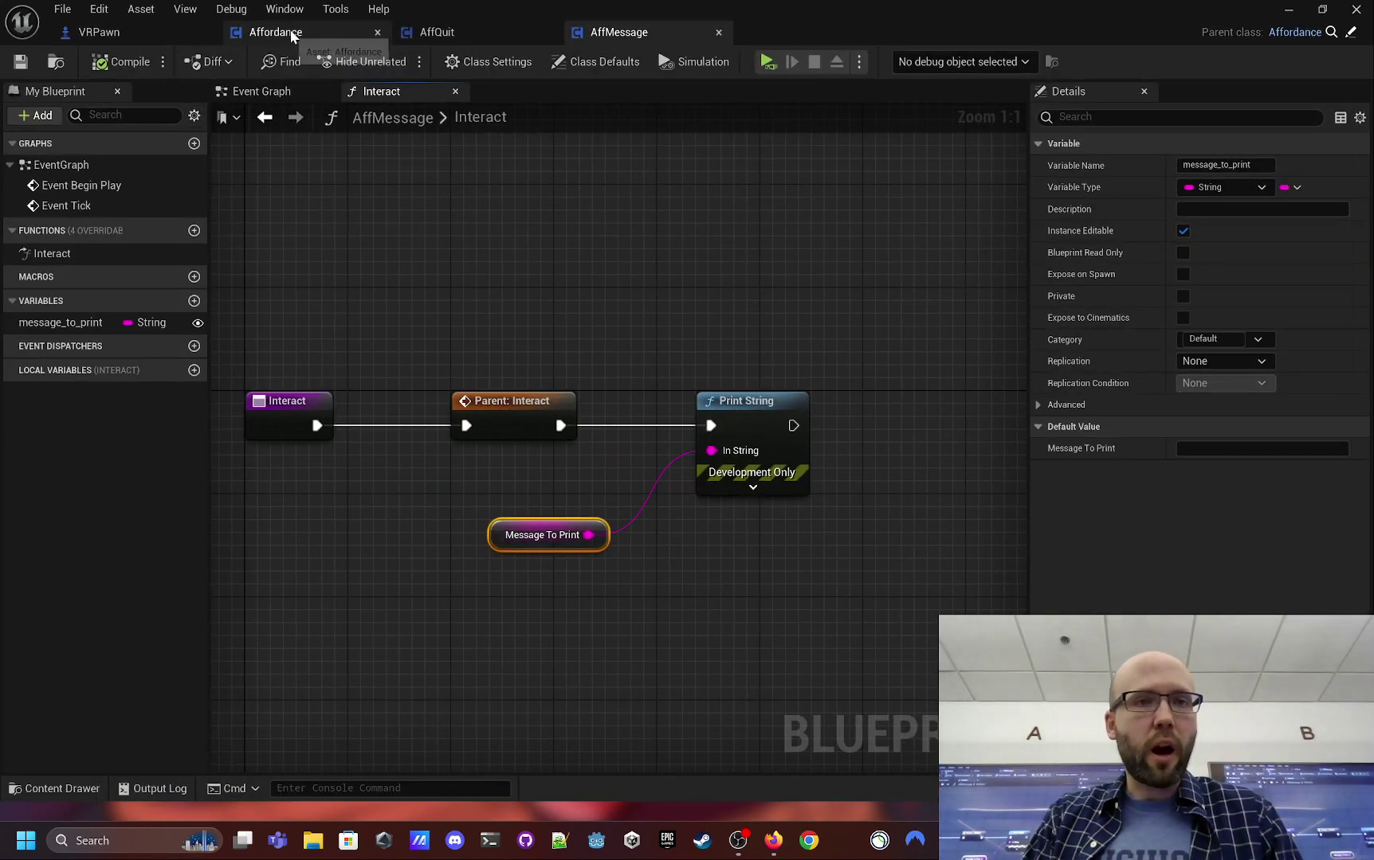
- Examine how VRPawn's event graph gets components of the Affordance class and calls Interact on each in a For Each Loop
{"action": "left_click", "coordinate": [136, 35]}
{"action": "right_click_drag", "start_coordinate": [556, 479], "coordinate": [793, 357]}
{"action": "right_click_drag", "start_coordinate": [928, 536], "coordinate": [492, 187]}
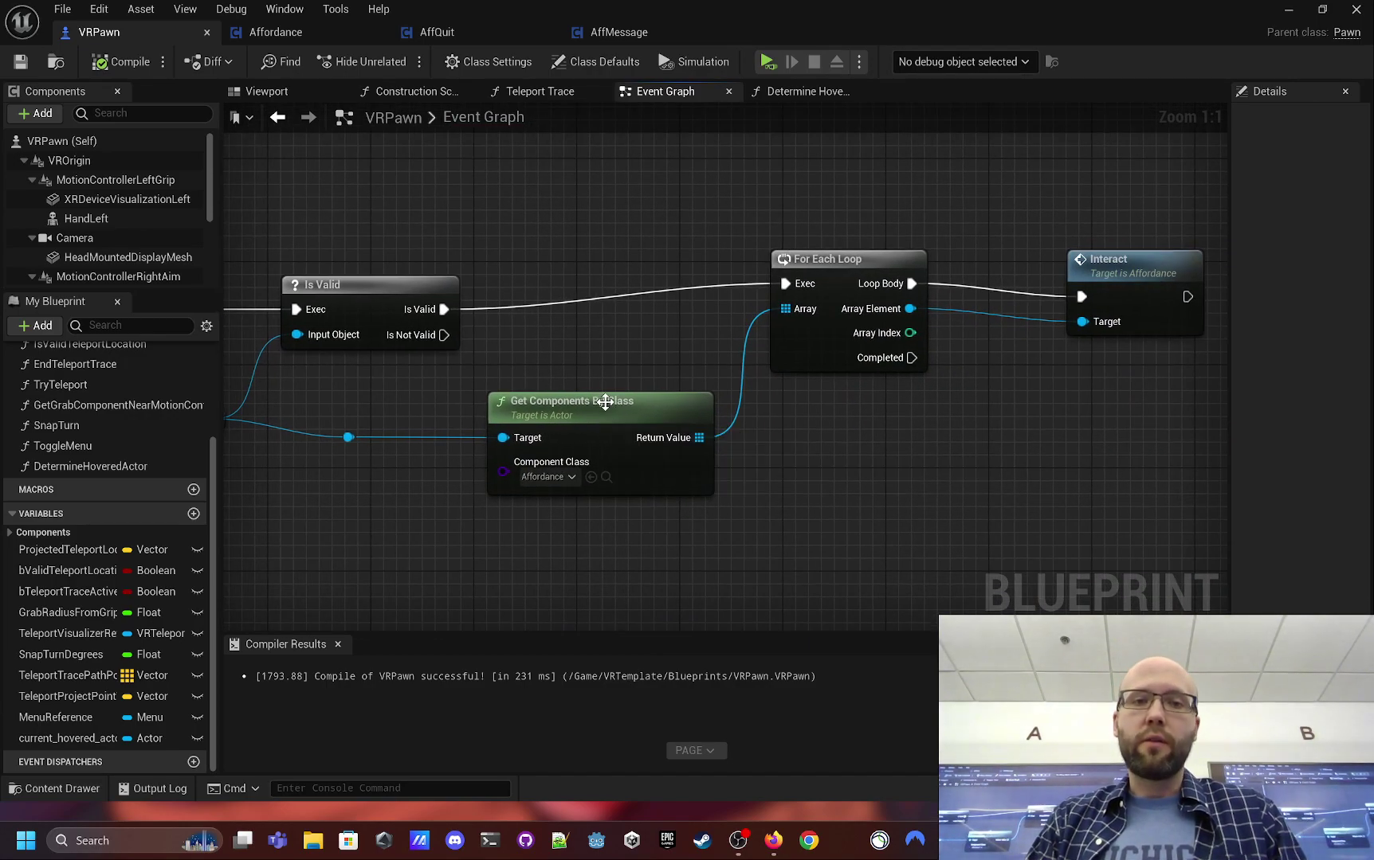
{"action": "left_click", "coordinate": [609, 426]}
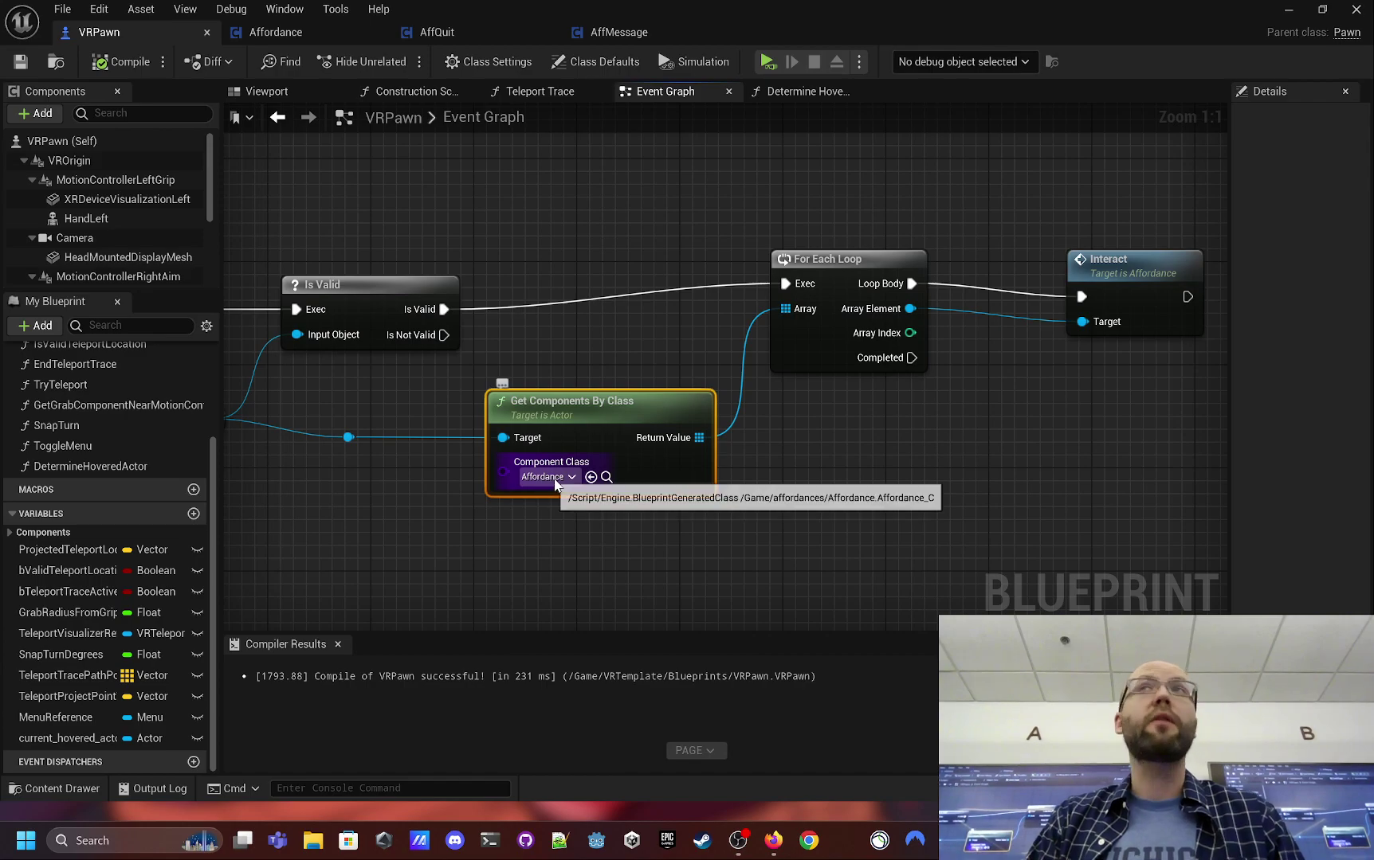
{"action": "right_click_drag", "start_coordinate": [883, 472], "coordinate": [677, 488]}
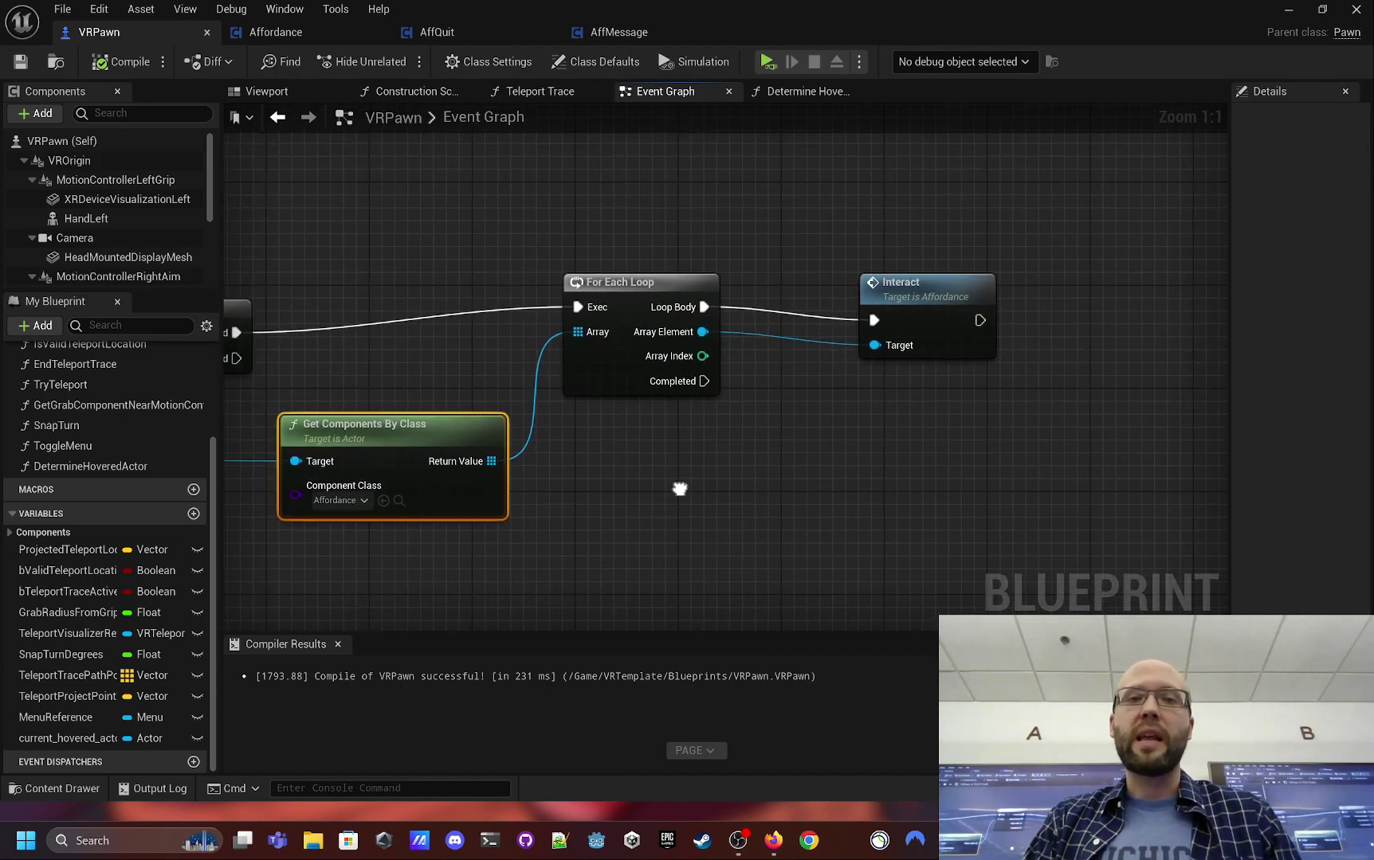
{"action": "left_click", "coordinate": [639, 297]}
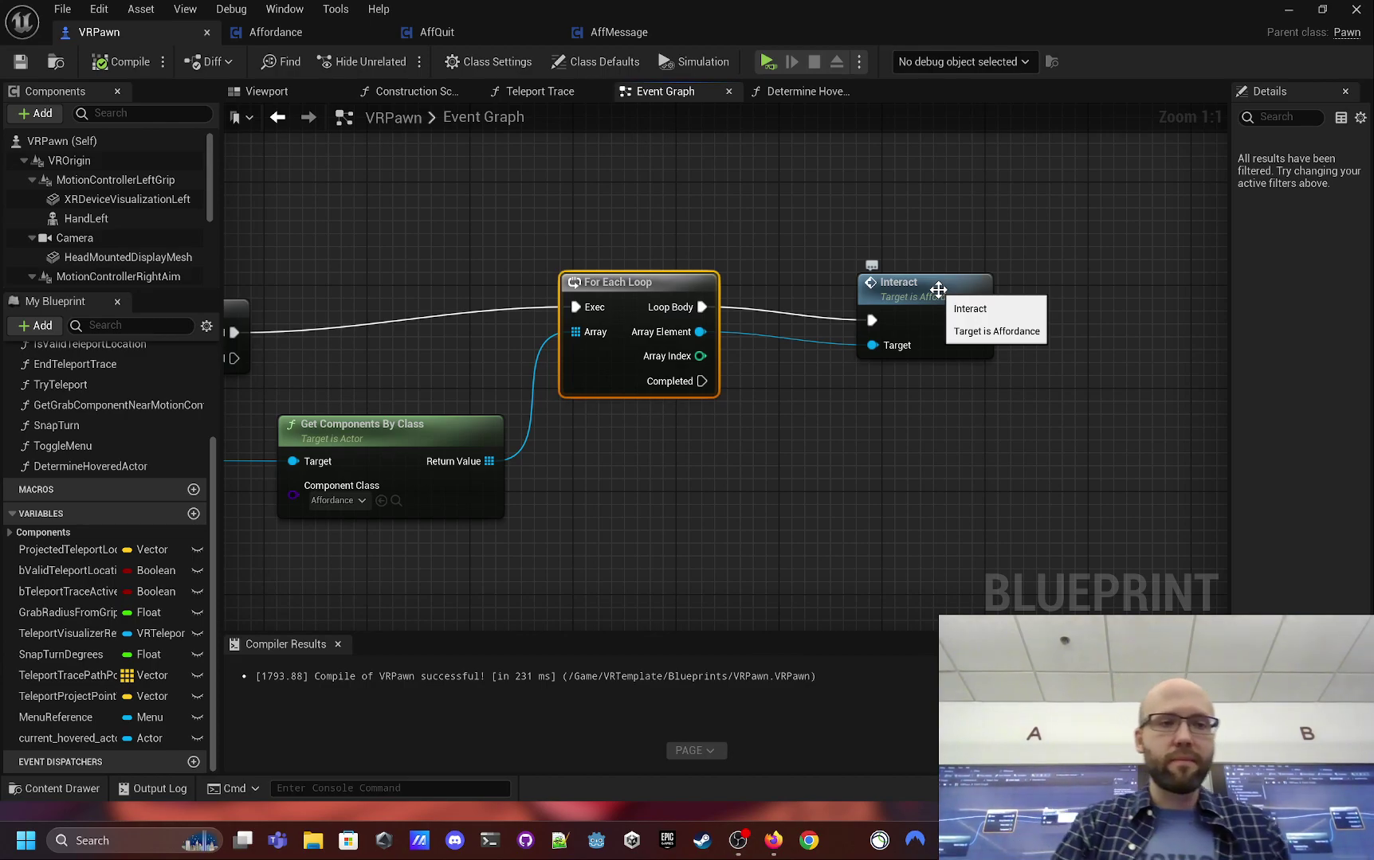
{"action": "left_click", "coordinate": [1286, 8]}
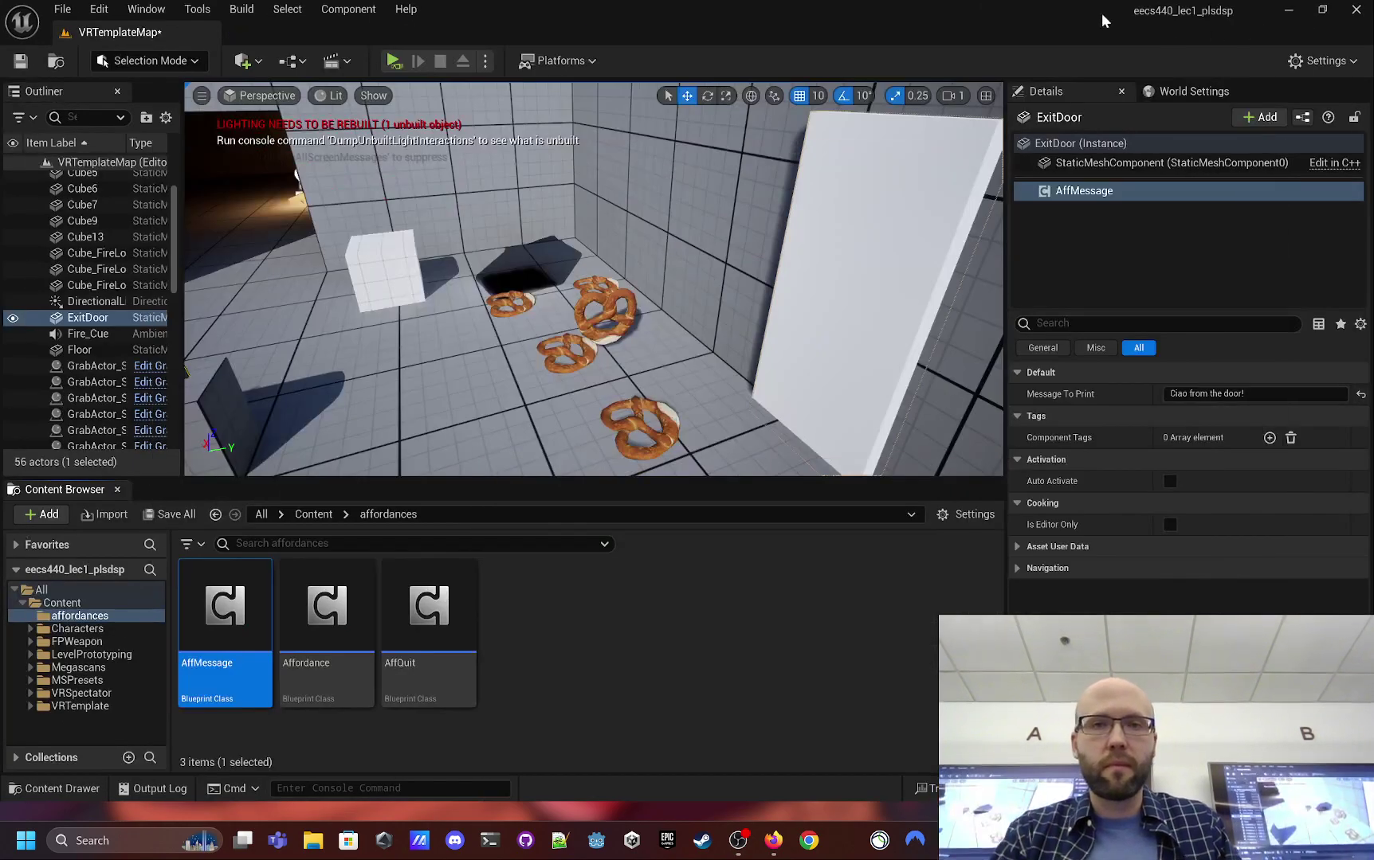
- Switch to the xr_lecture_5 document in Google Docs and review the ideas for new affordance components and lifecycle functions
{"action": "left_click", "coordinate": [1290, 10]}
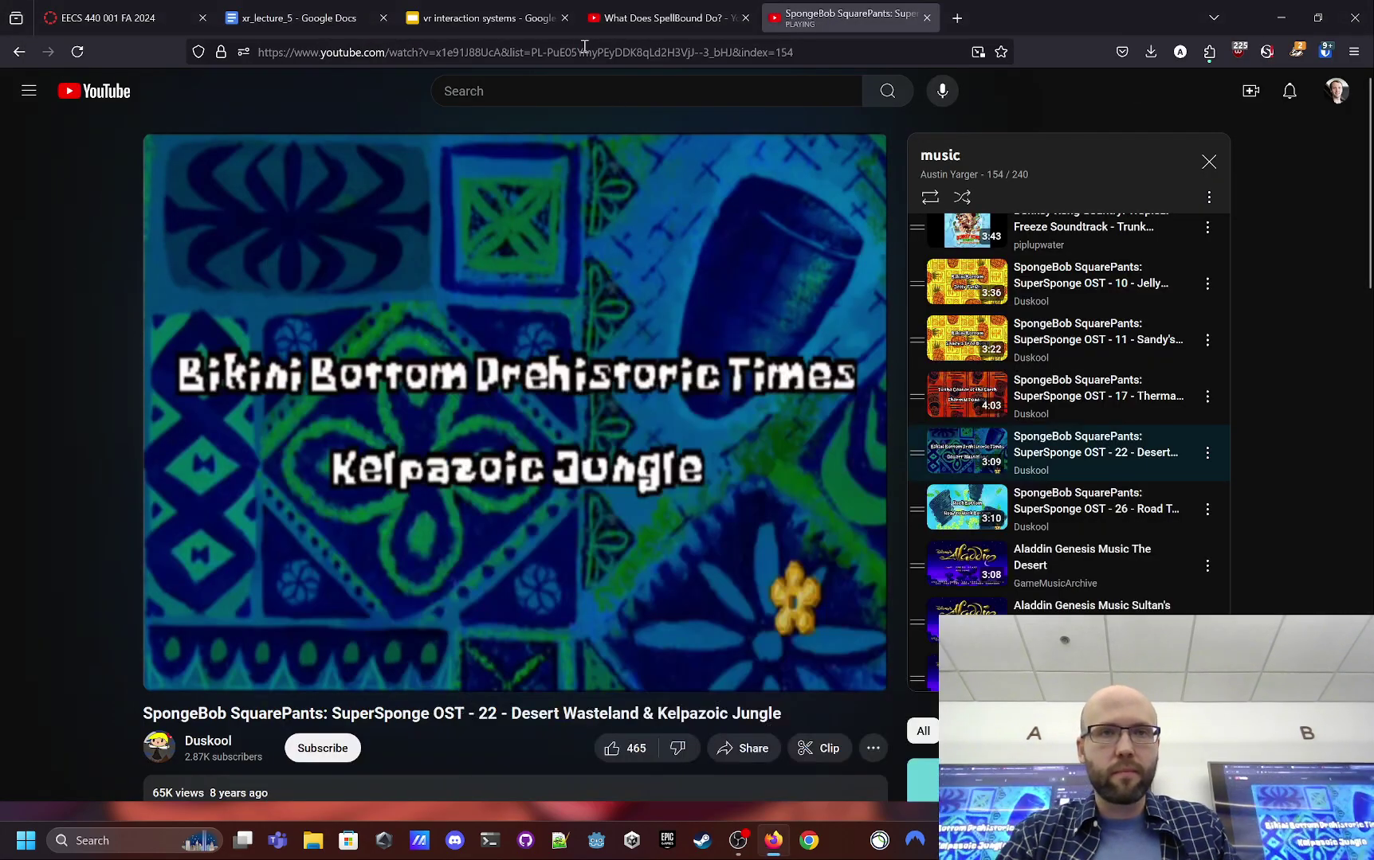
{"action": "left_click", "coordinate": [299, 17]}
{"action": "scroll", "coordinate": [683, 525], "scroll_direction": "down", "scroll_amount": 7}
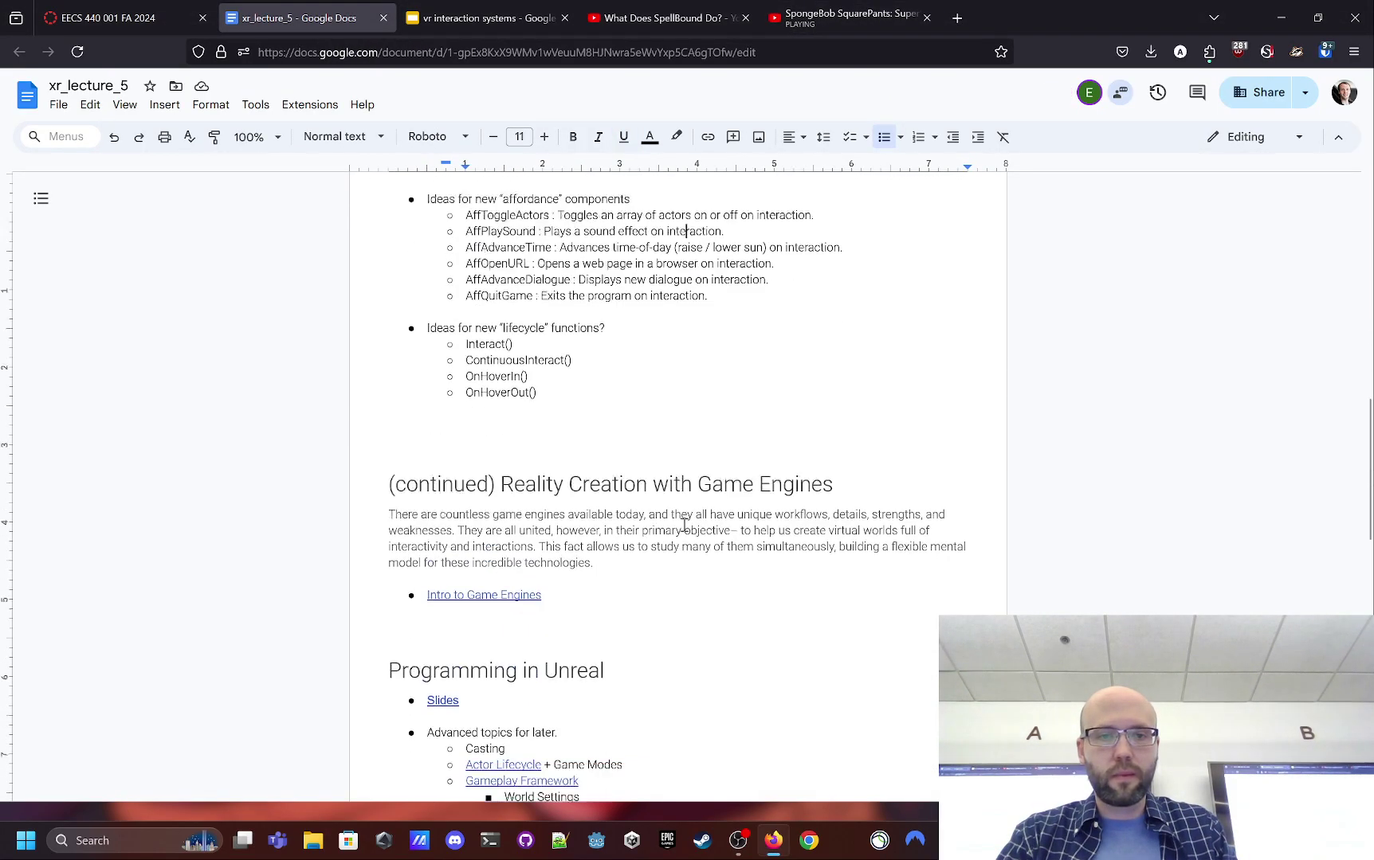
{"action": "scroll", "coordinate": [683, 525], "scroll_direction": "down", "scroll_amount": 4}
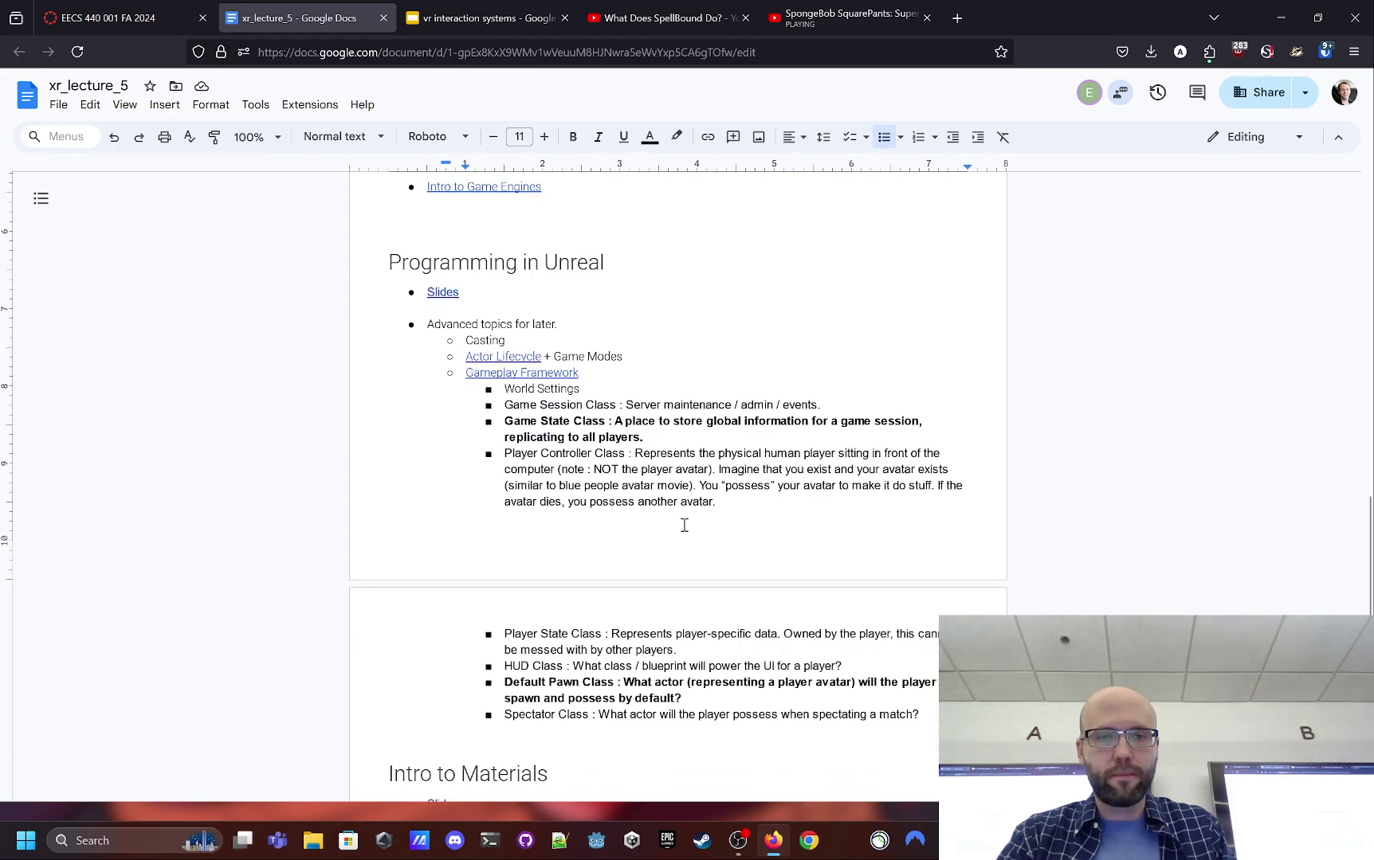
{"action": "scroll", "coordinate": [684, 525], "scroll_direction": "up", "scroll_amount": 6}
{"action": "scroll", "coordinate": [684, 525], "scroll_direction": "up", "scroll_amount": 3}
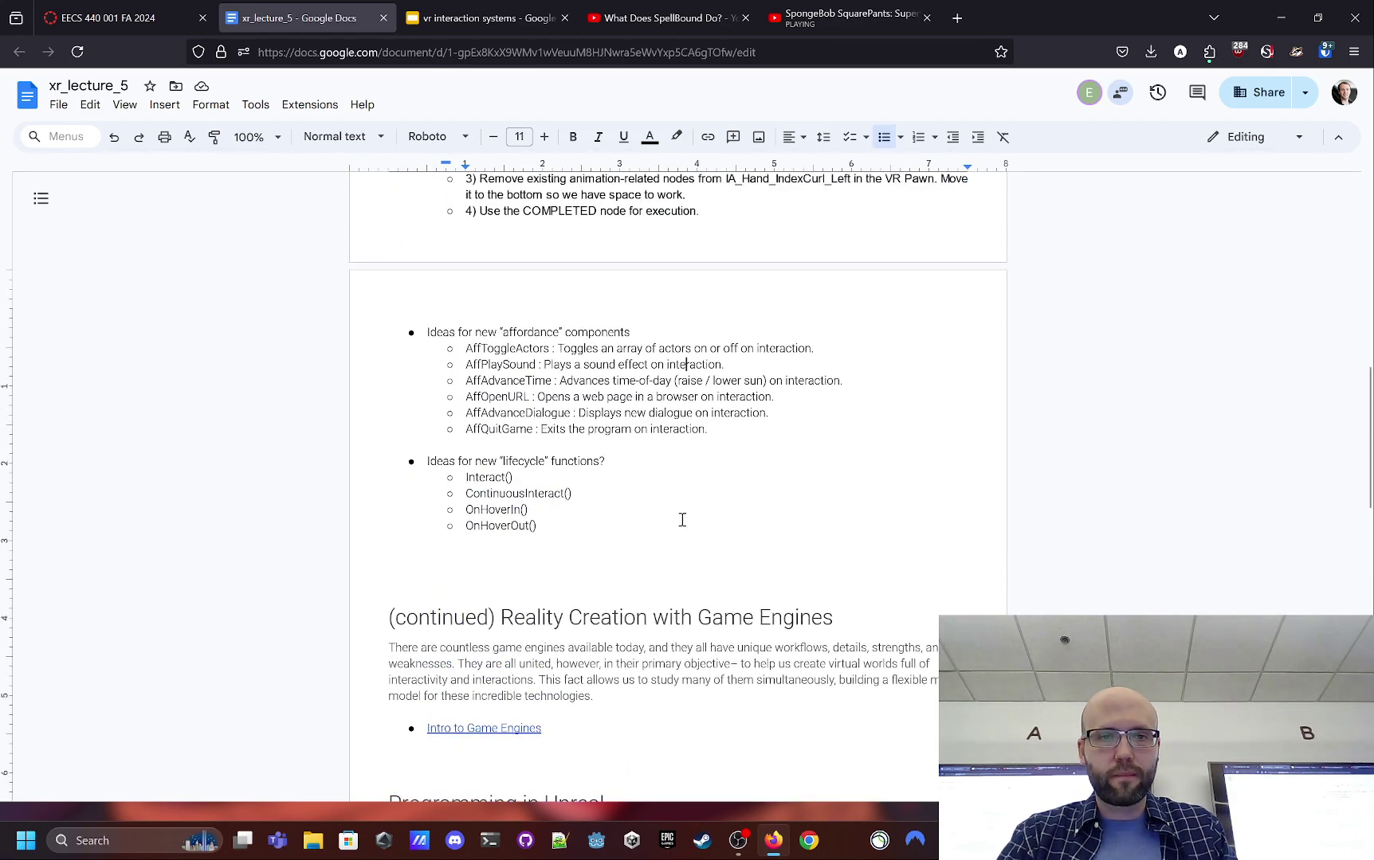
{"action": "scroll", "coordinate": [696, 469], "scroll_direction": "up", "scroll_amount": 2}
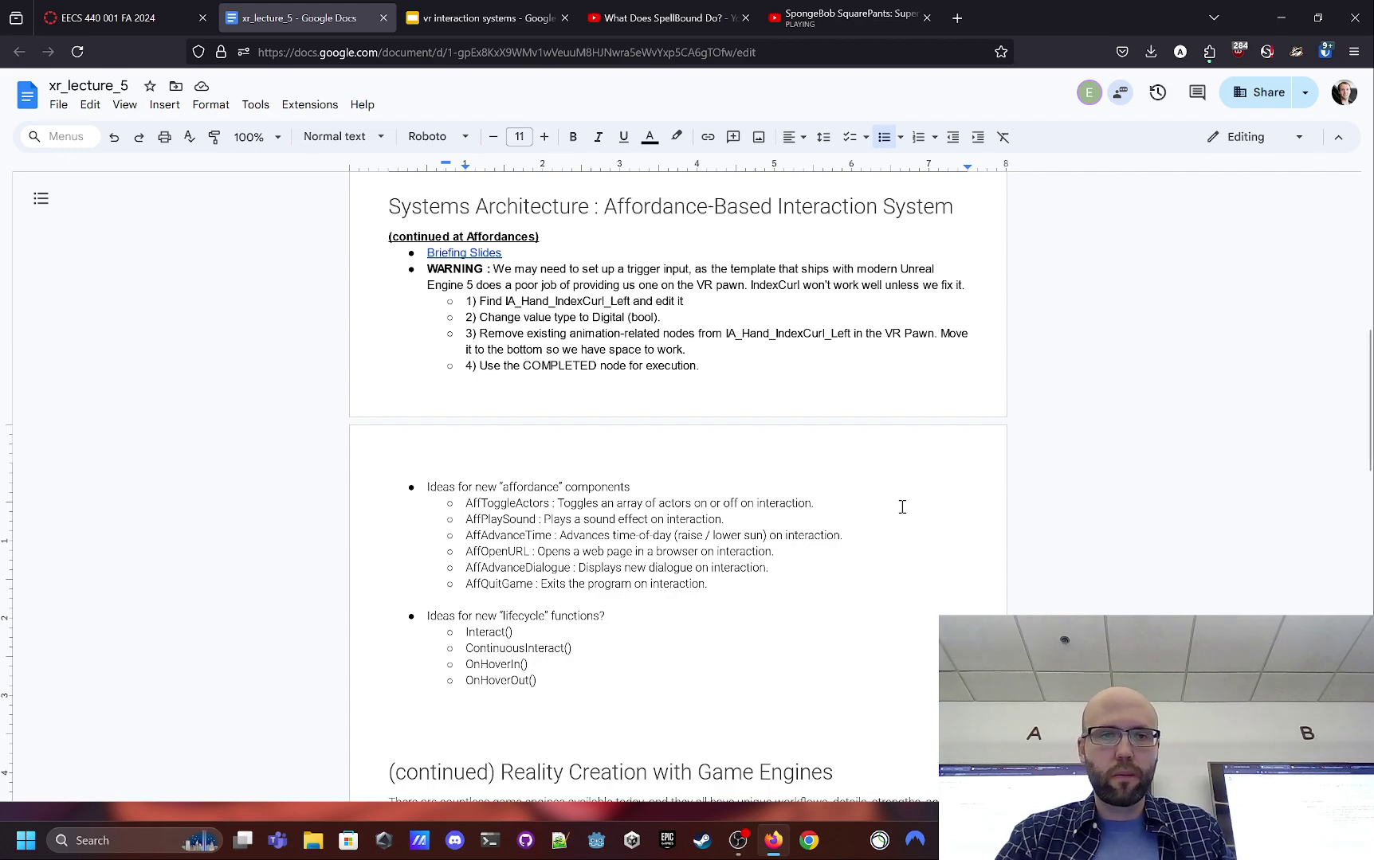
{"action": "mouse_move", "coordinate": [985, 840]}
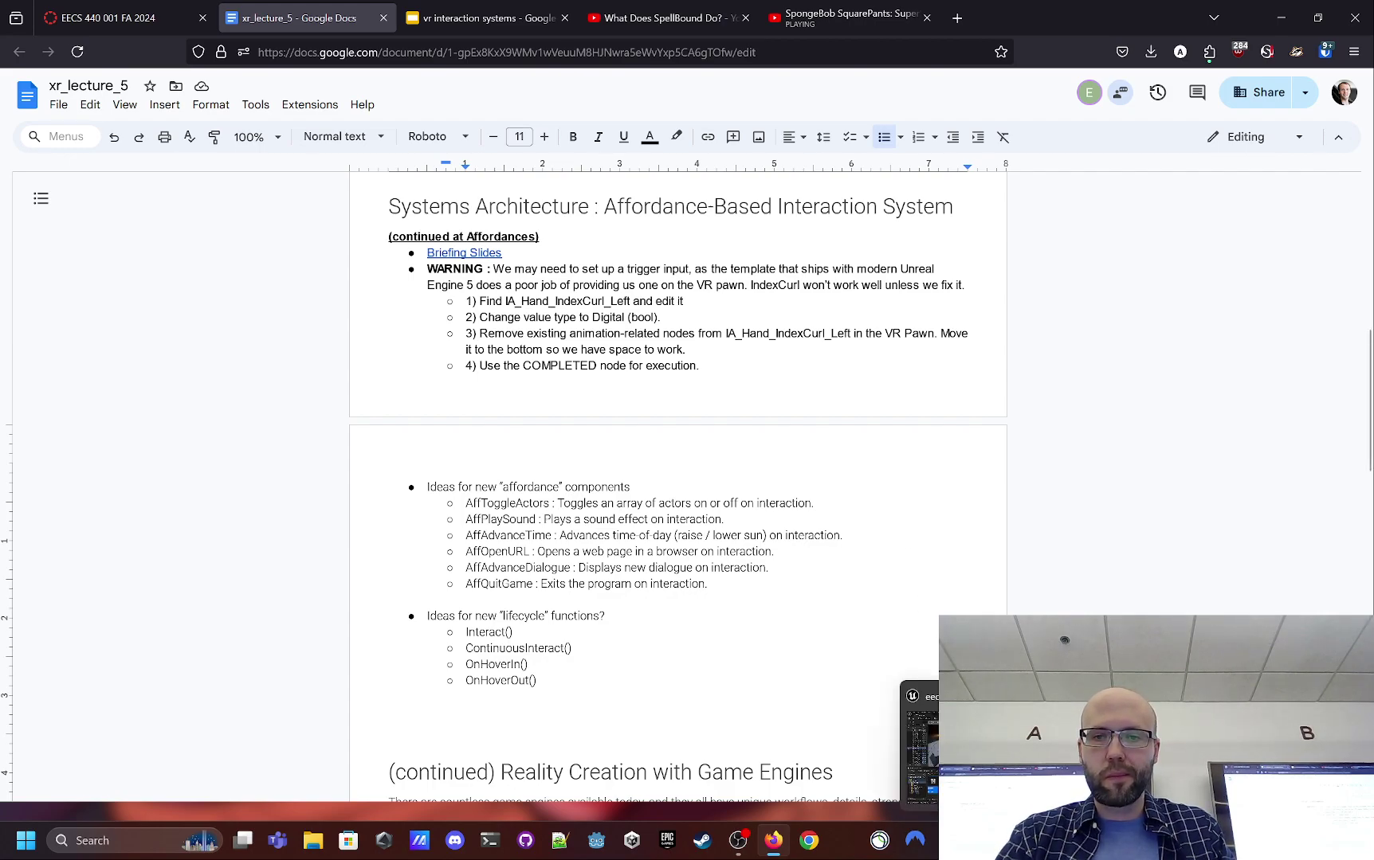
{"action": "left_click", "coordinate": [972, 749]}
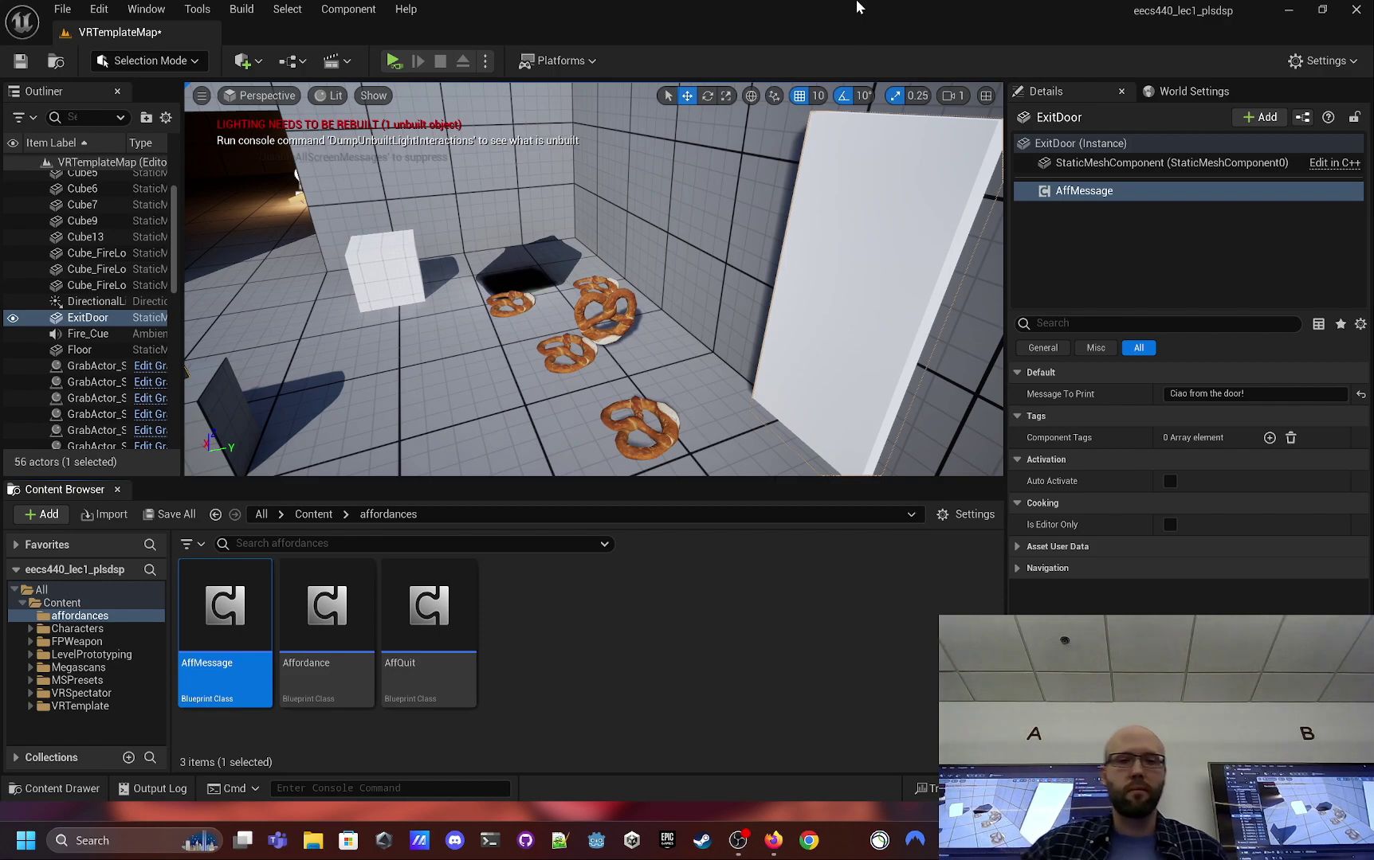
{"action": "left_click", "coordinate": [1289, 9]}
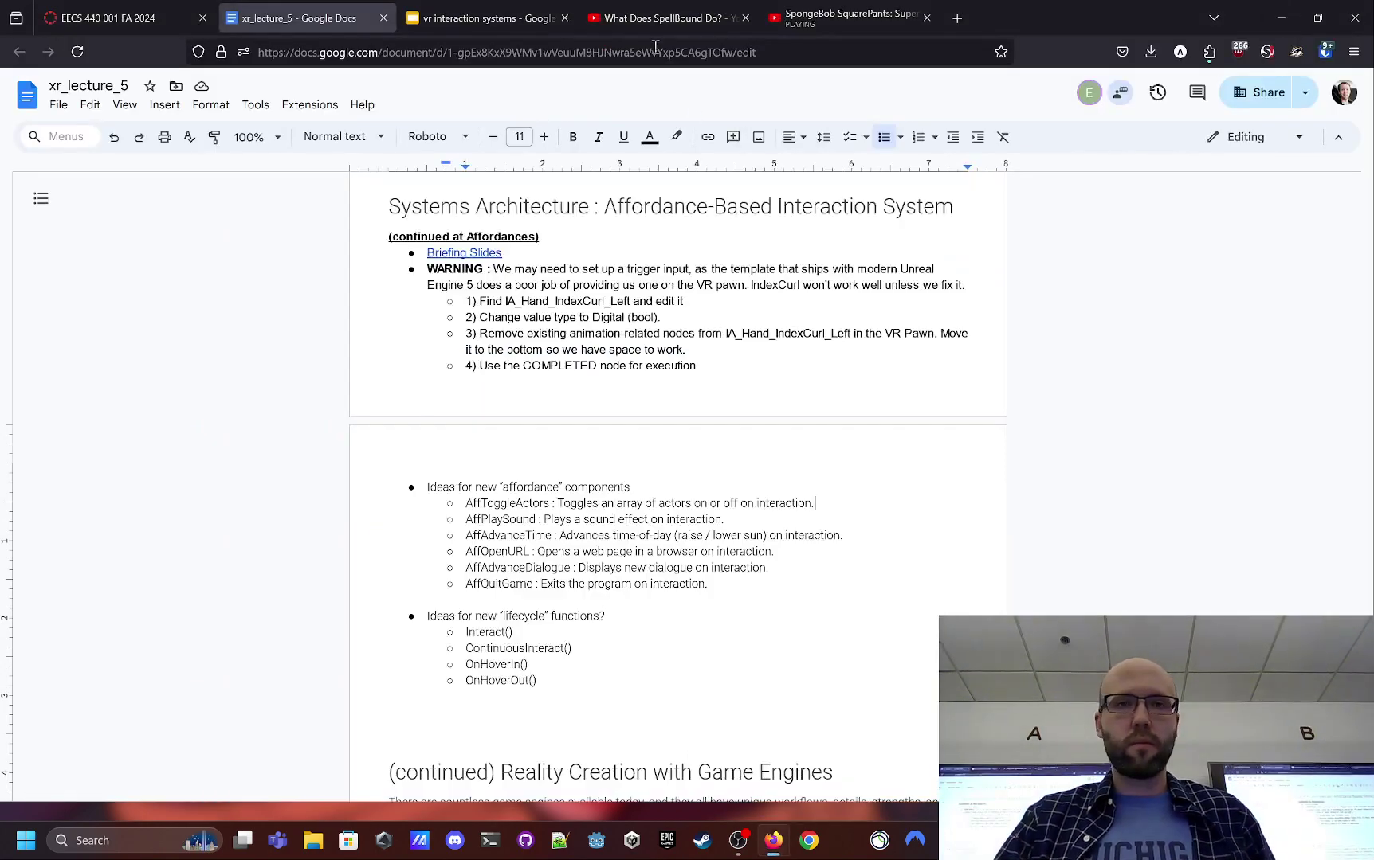
- Close the vr interaction systems and What Does SpellBound Do? browser tabs, and return to the xr_lecture_5 document
{"action": "left_click", "coordinate": [804, 8]}
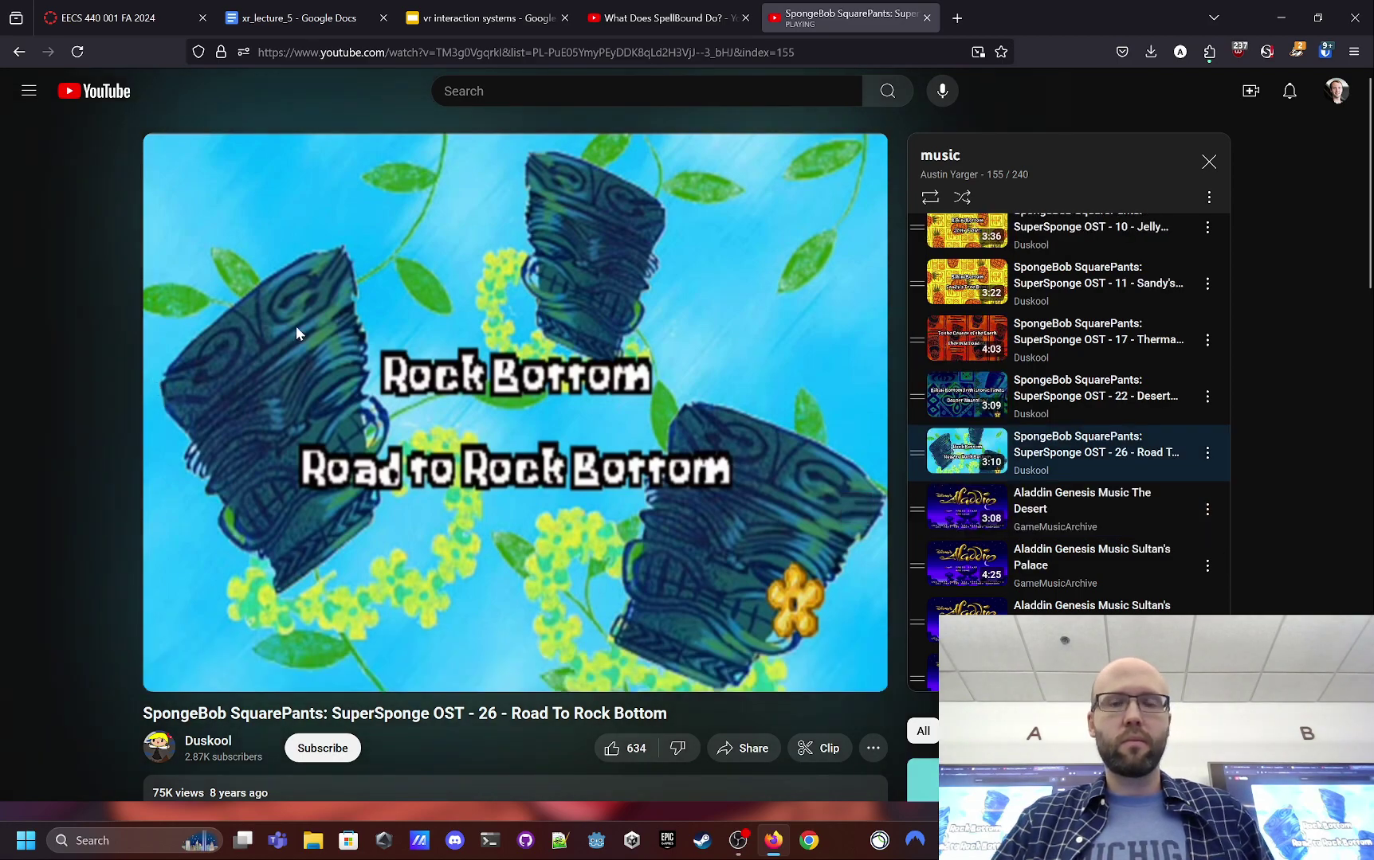
{"action": "mouse_move", "coordinate": [446, 6]}
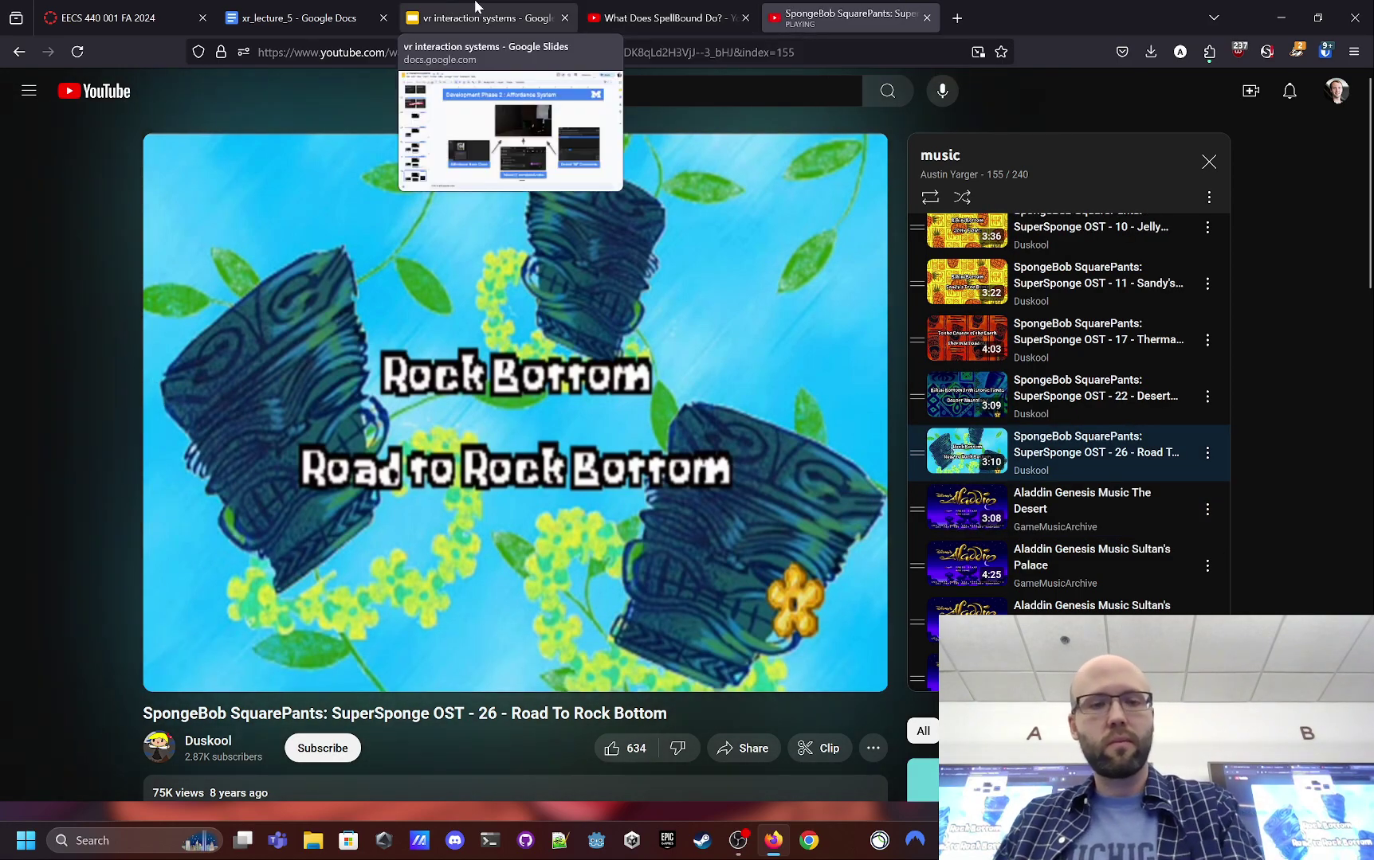
{"action": "left_click", "coordinate": [564, 18]}
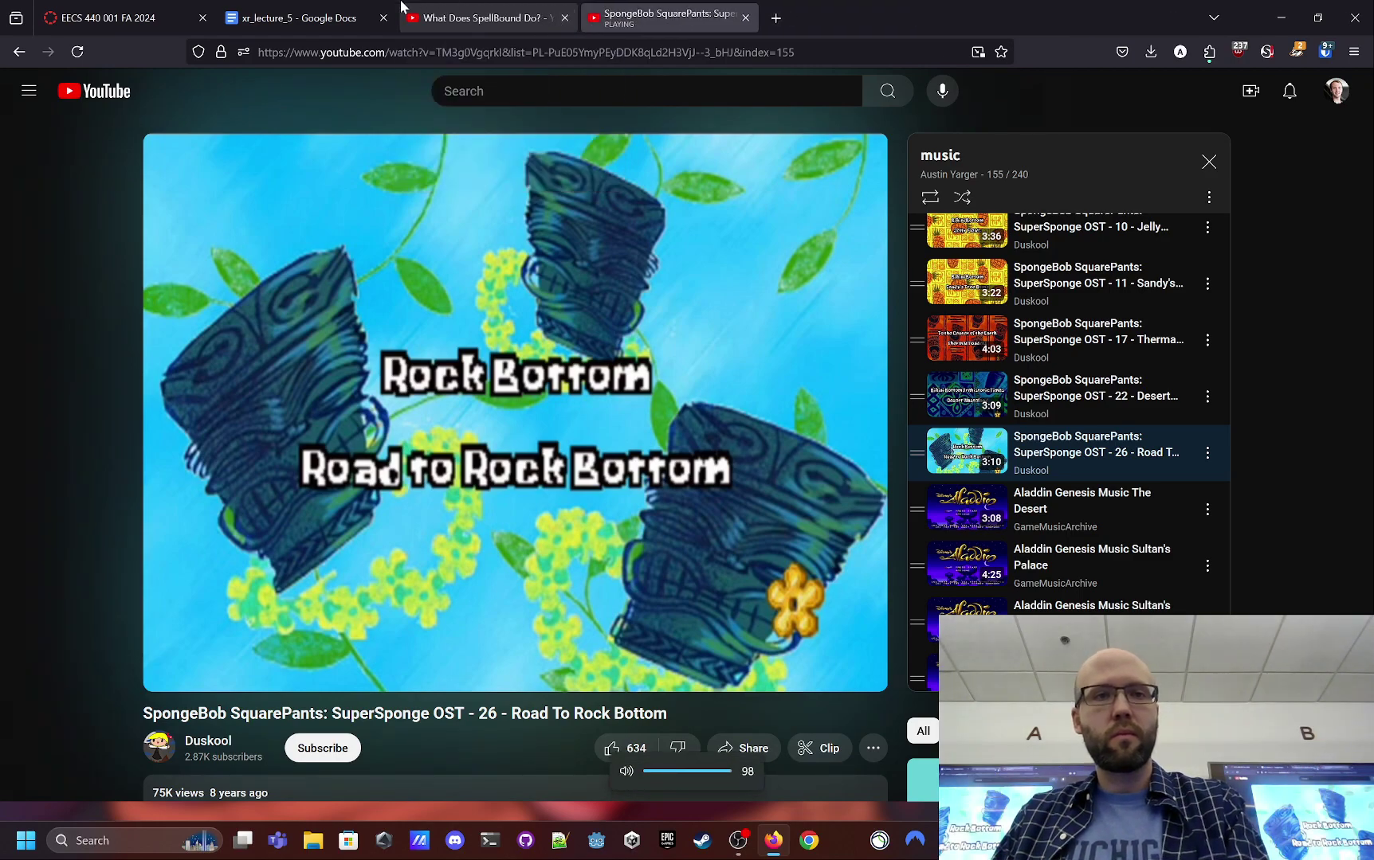
{"action": "mouse_move", "coordinate": [502, 14]}
{"action": "left_click", "coordinate": [565, 21]}
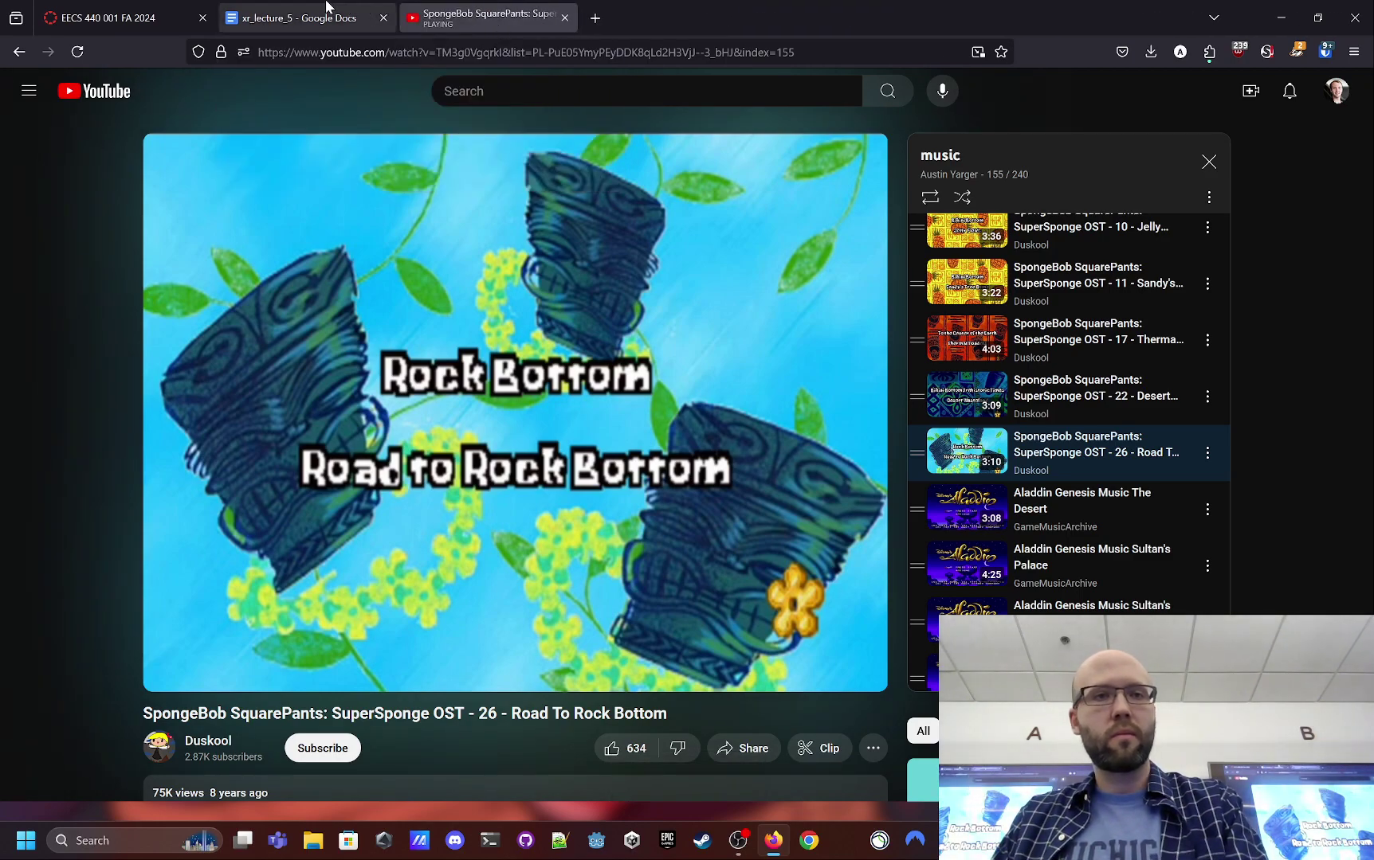
{"action": "left_click", "coordinate": [322, 8]}
{"action": "key", "text": "XF86AudioLowerVolume"}
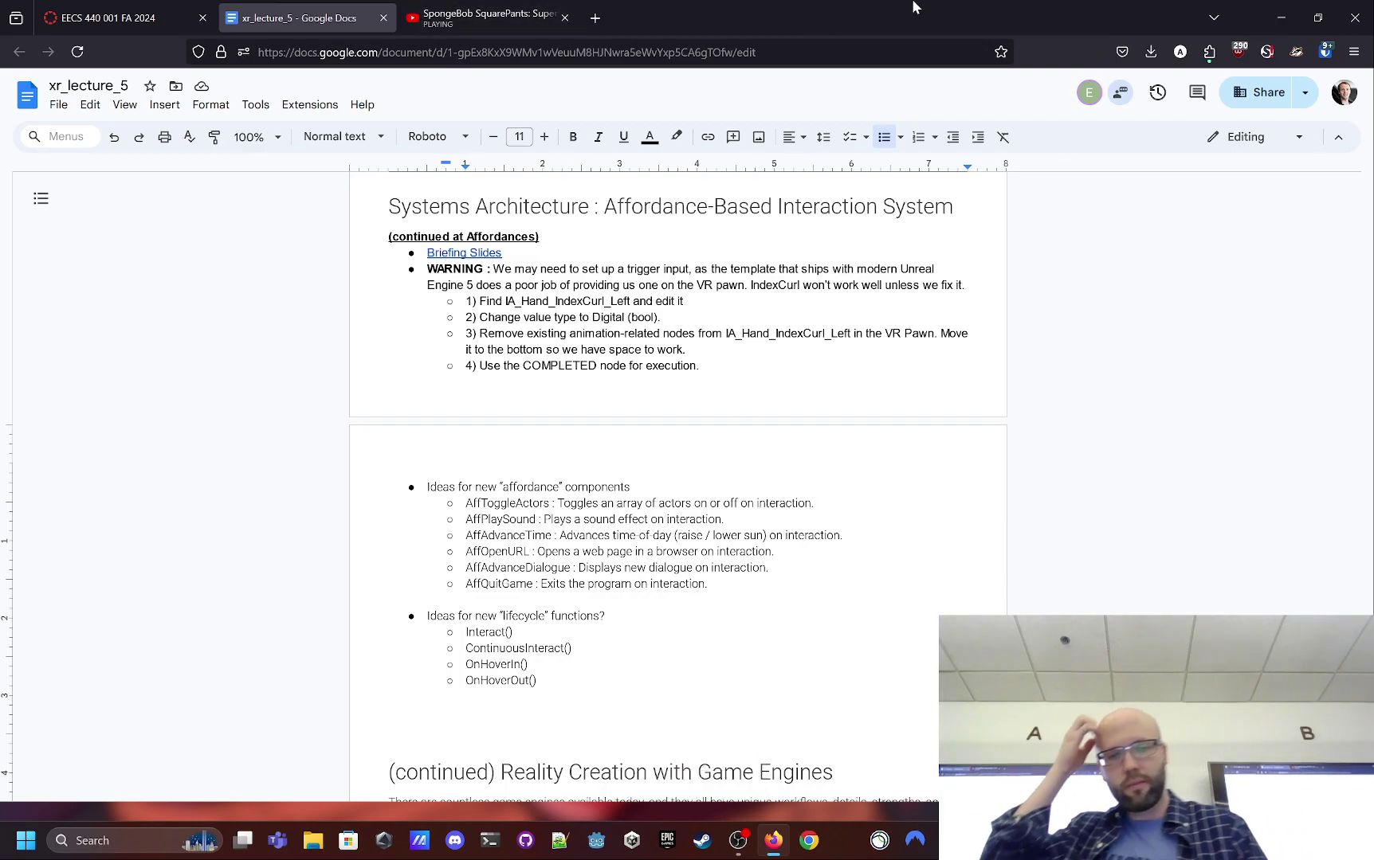
{"action": "key", "text": "XF86AudioLowerVolume"}
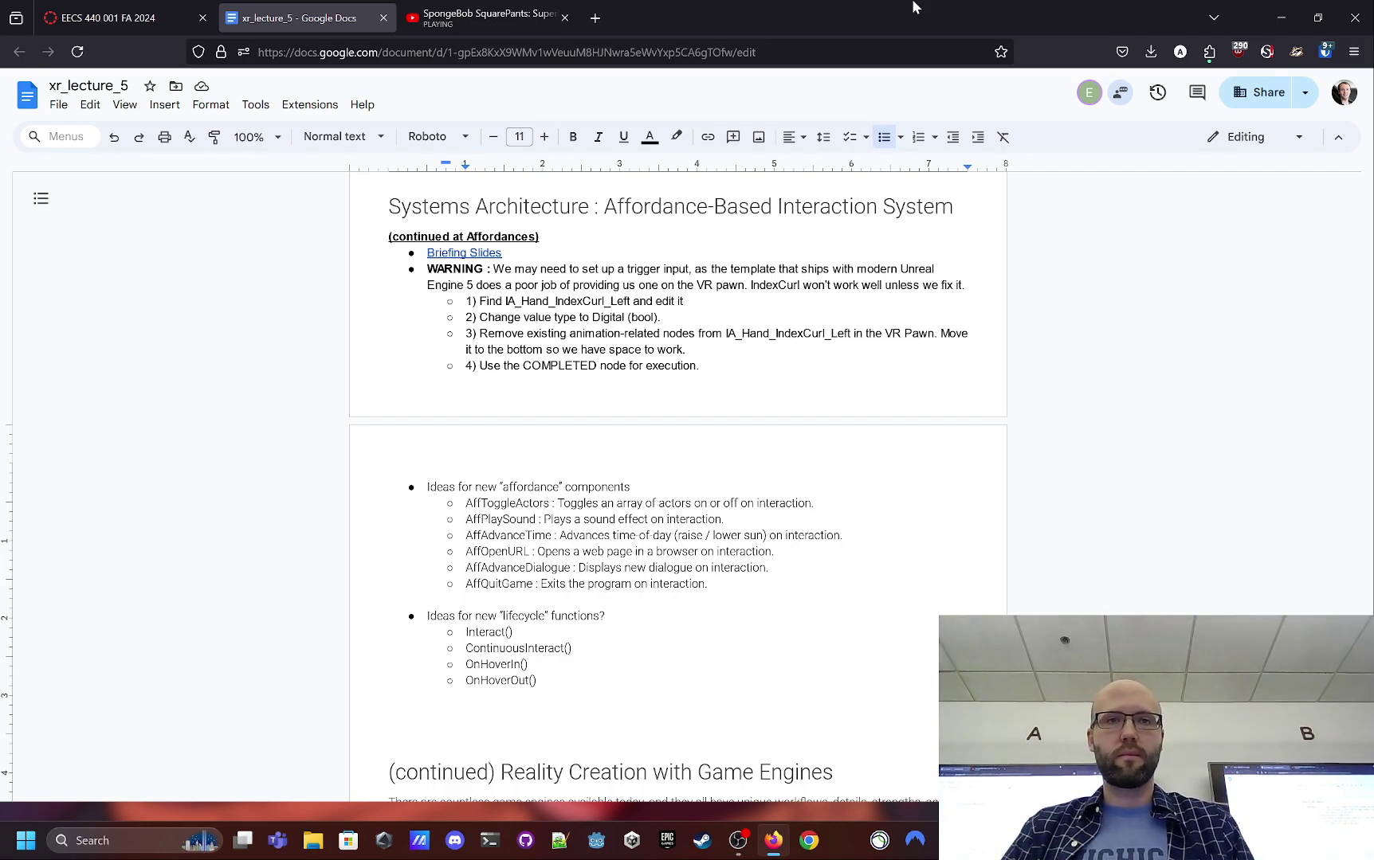
- Search Google in a new tab for "eecs poster umich" and show the image results
{"action": "left_click", "coordinate": [610, 9]}
{"action": "type", "text": "g"}
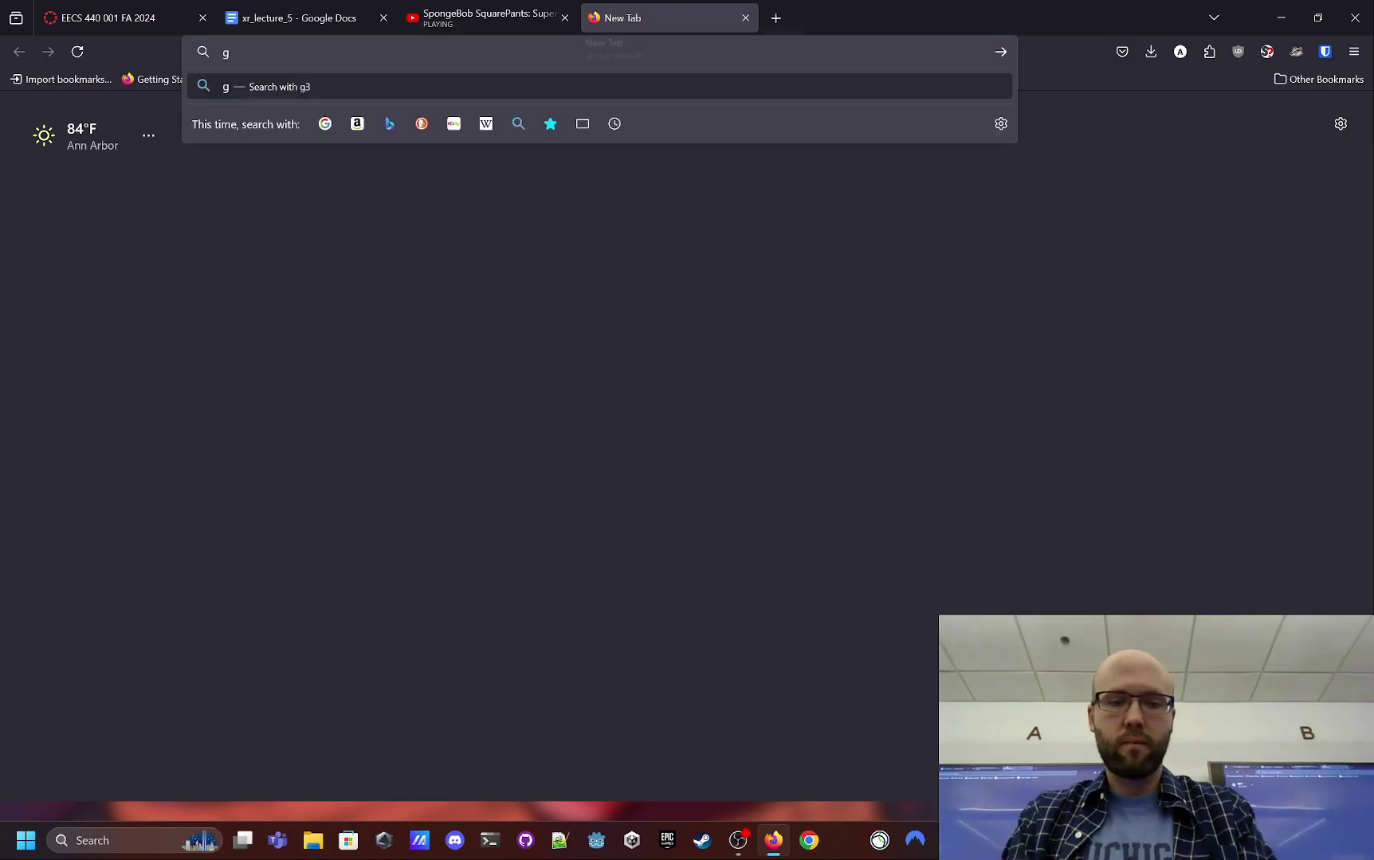
{"action": "type", "text": " eecs poster"}
{"action": "key", "text": "Return"}
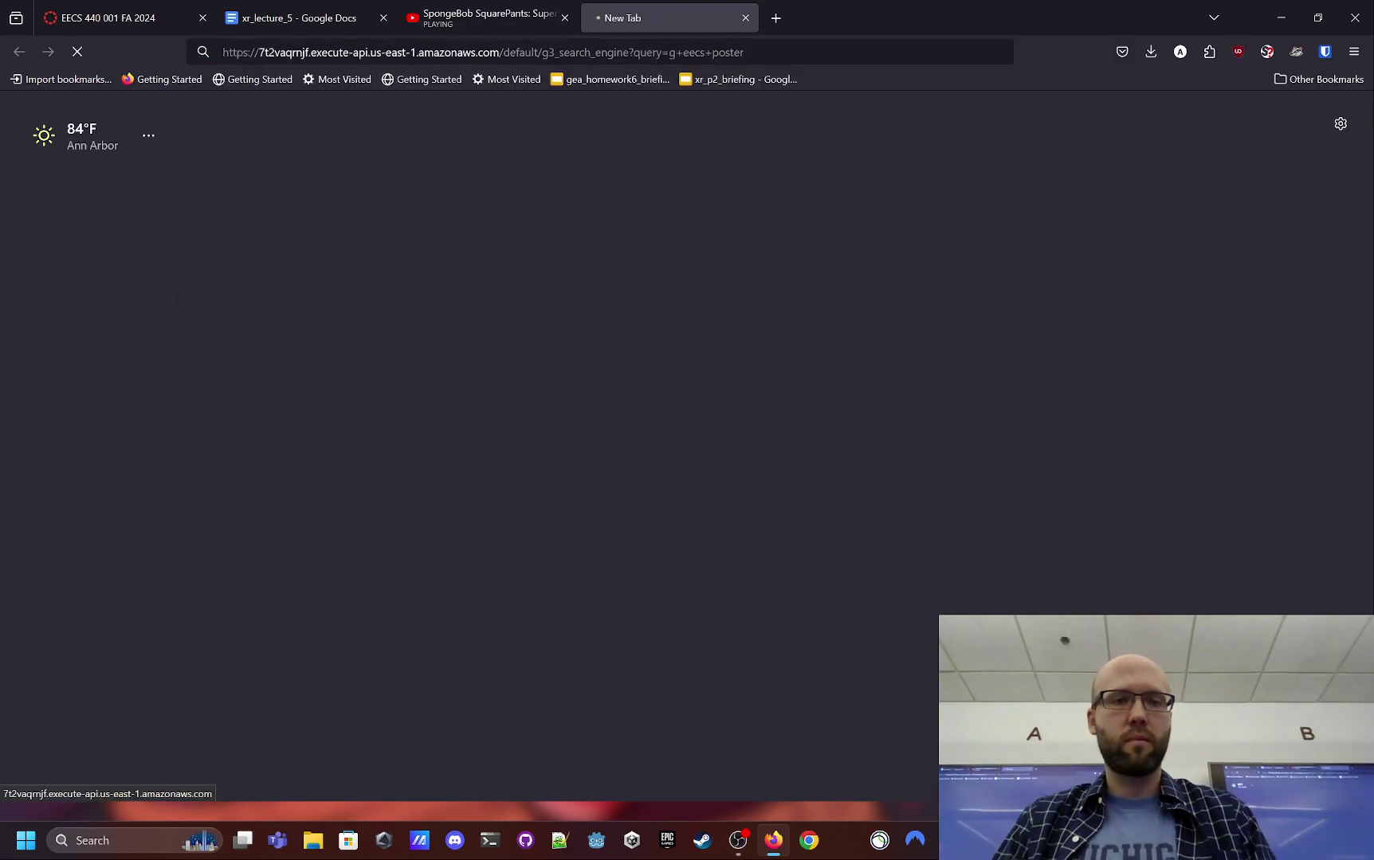
{"action": "left_click", "coordinate": [341, 108]}
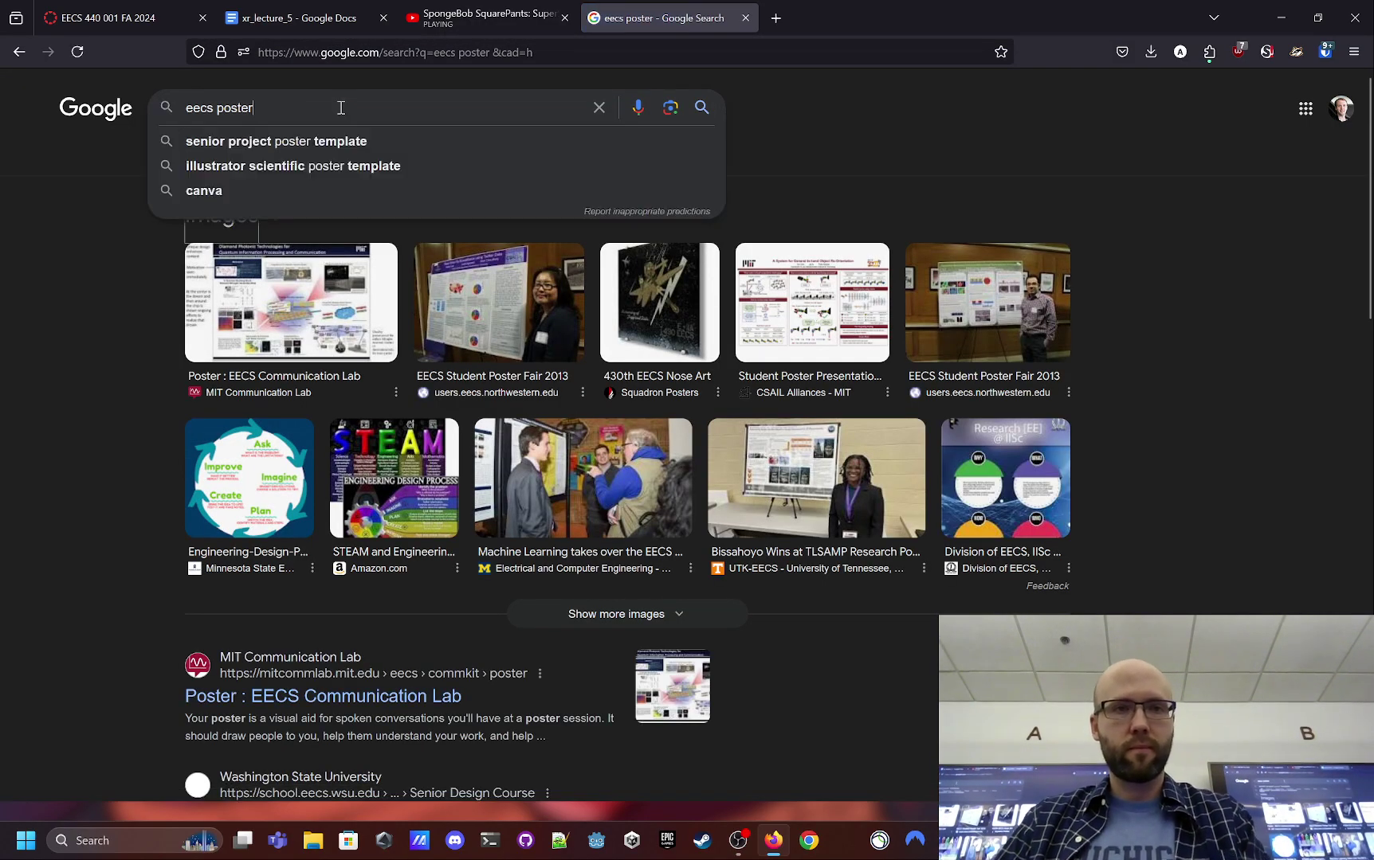
{"action": "type", "text": "umich"}
{"action": "key", "text": "Return"}
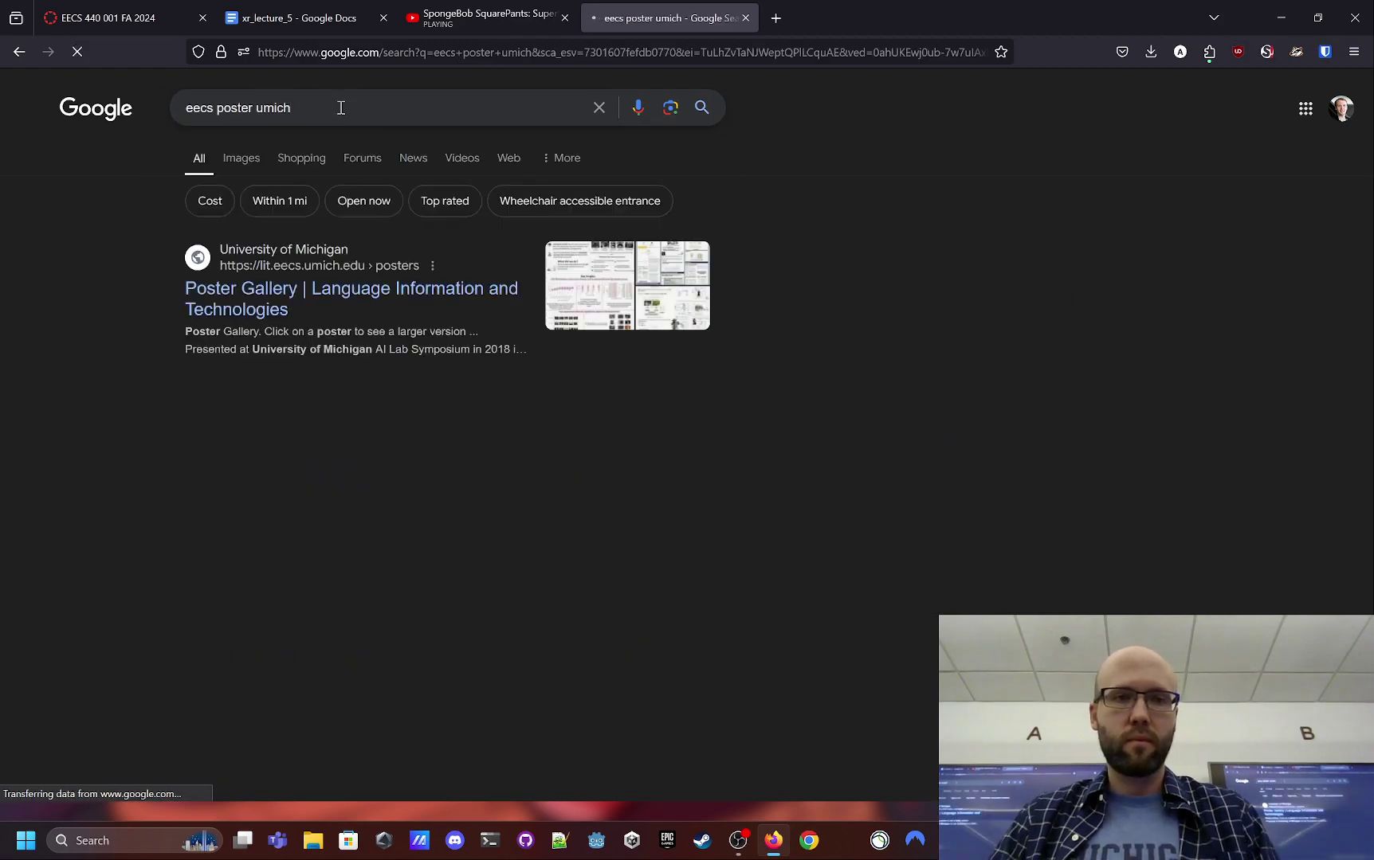
{"action": "left_click", "coordinate": [240, 163]}
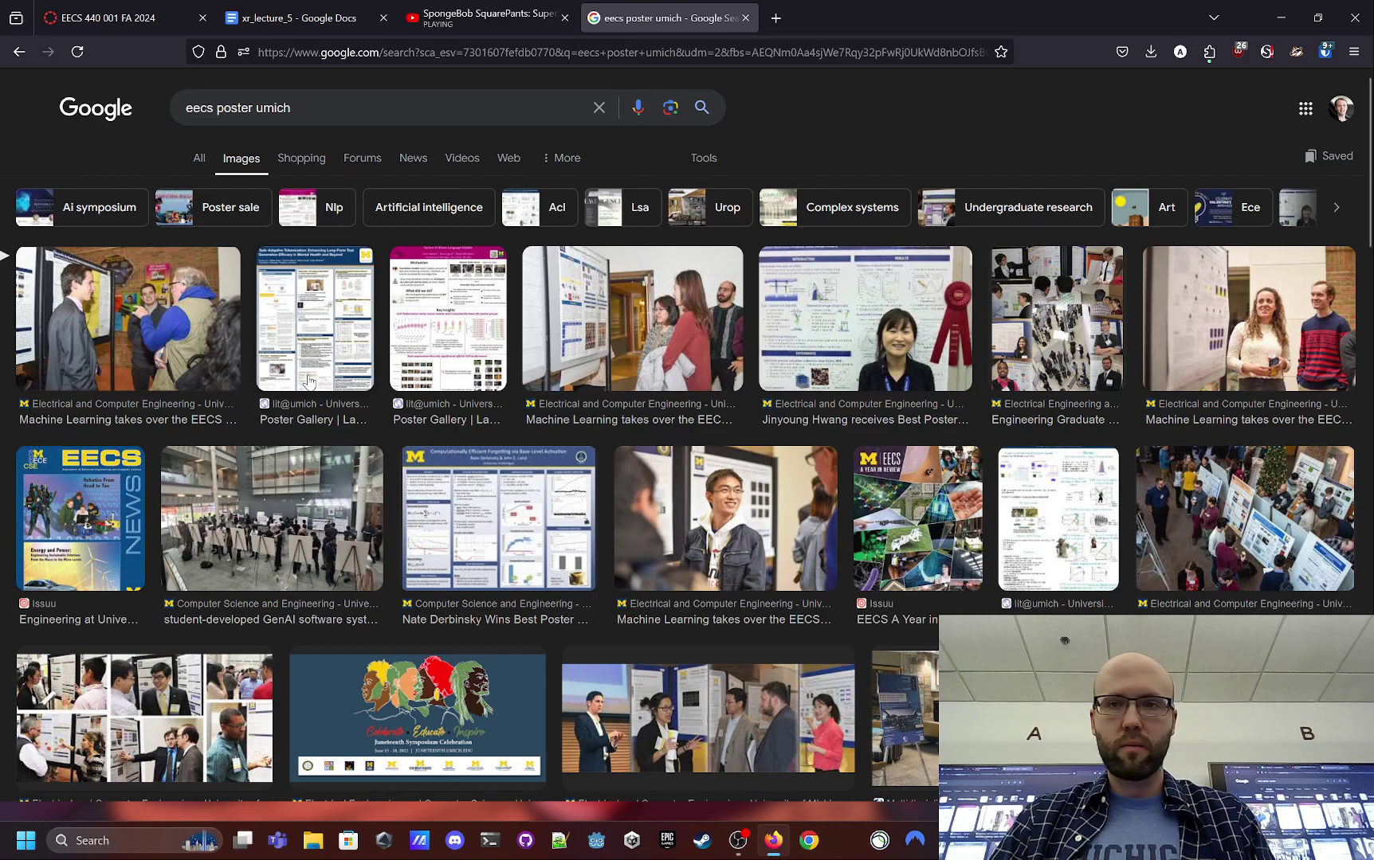
- Save the EECS News magazine cover from the image results to Downloads under the name eecs_poster
{"action": "scroll", "coordinate": [116, 487], "scroll_direction": "down", "scroll_amount": 1}
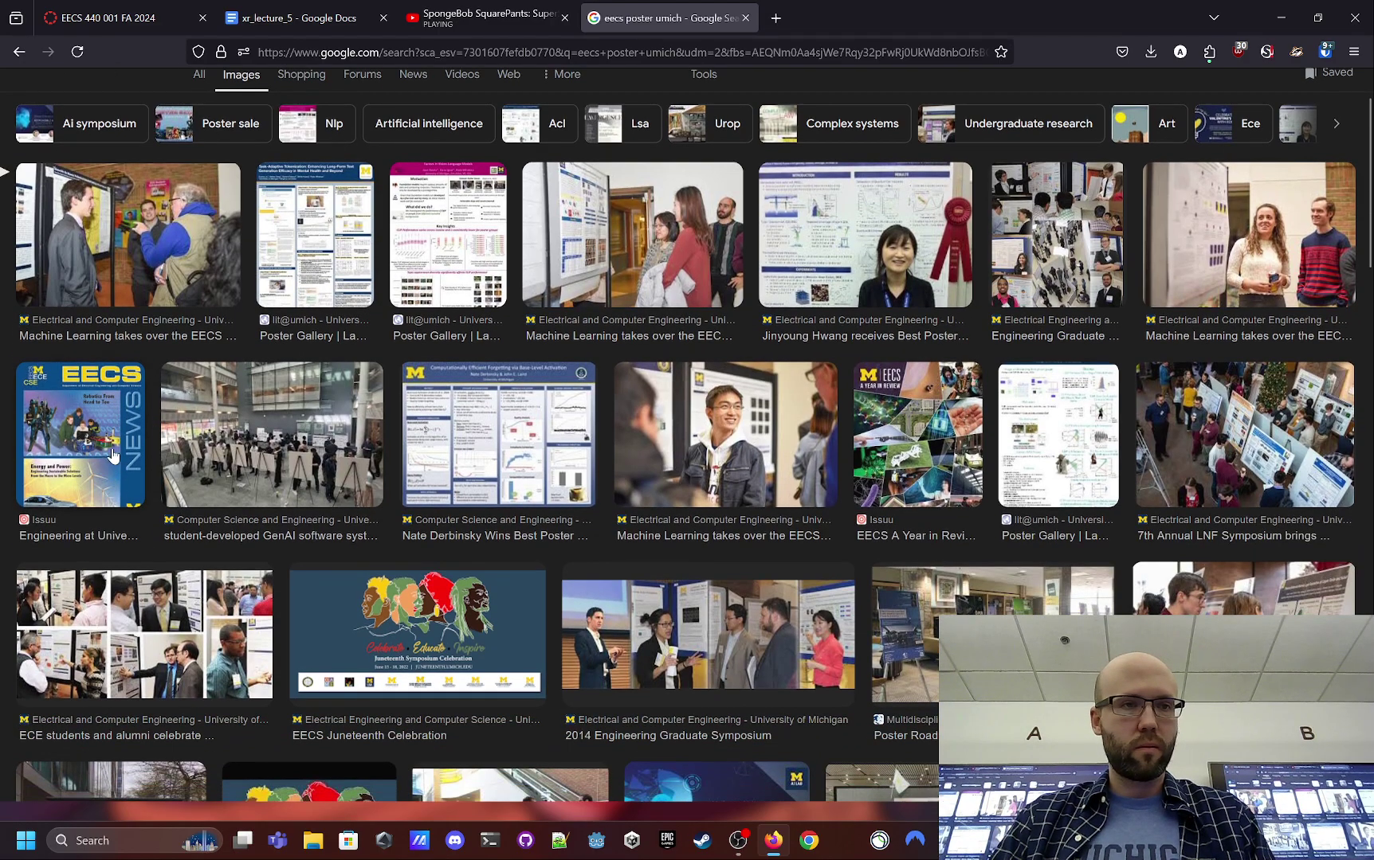
{"action": "left_click", "coordinate": [112, 456]}
{"action": "right_click", "coordinate": [1131, 372]}
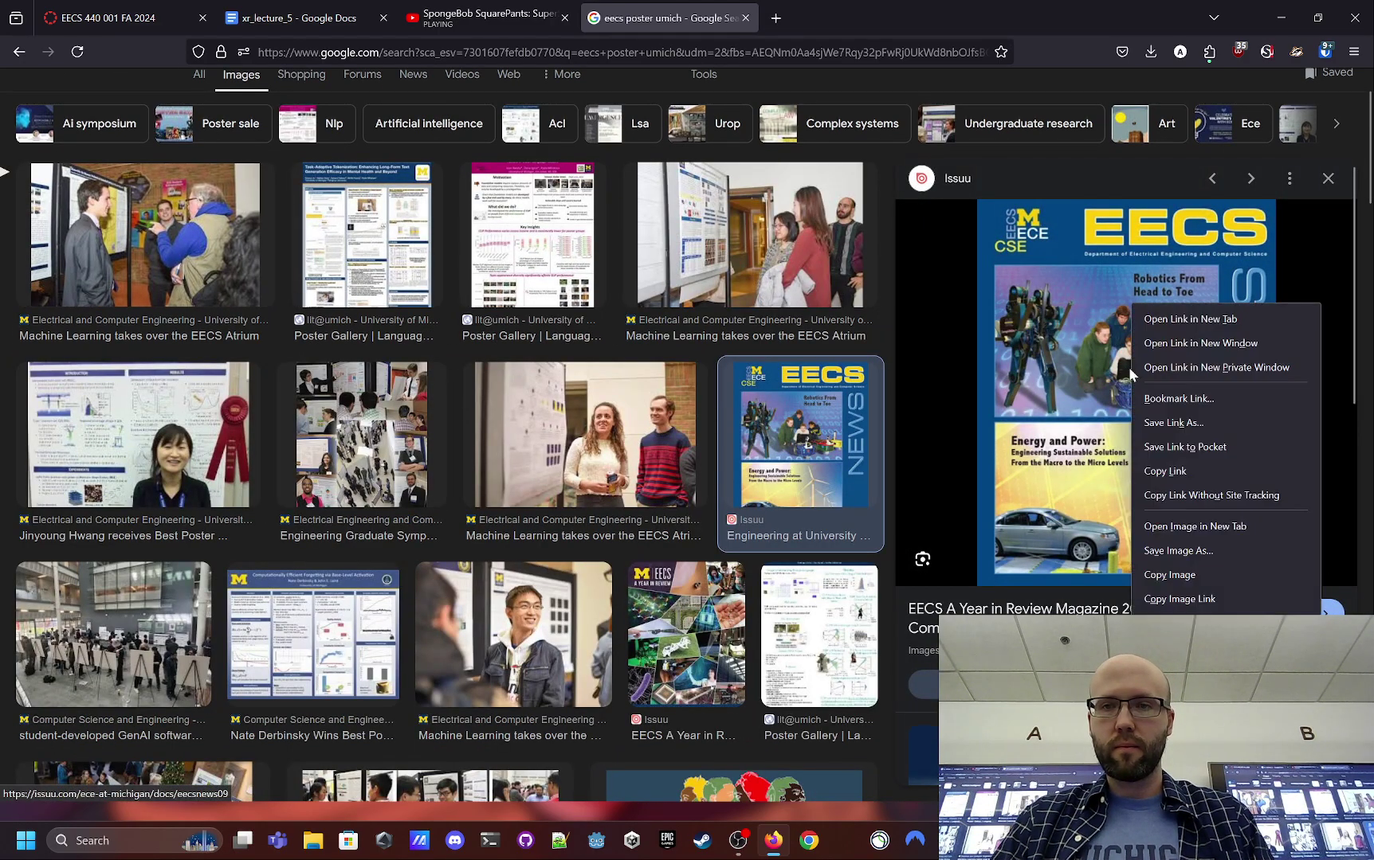
{"action": "left_click", "coordinate": [1211, 551]}
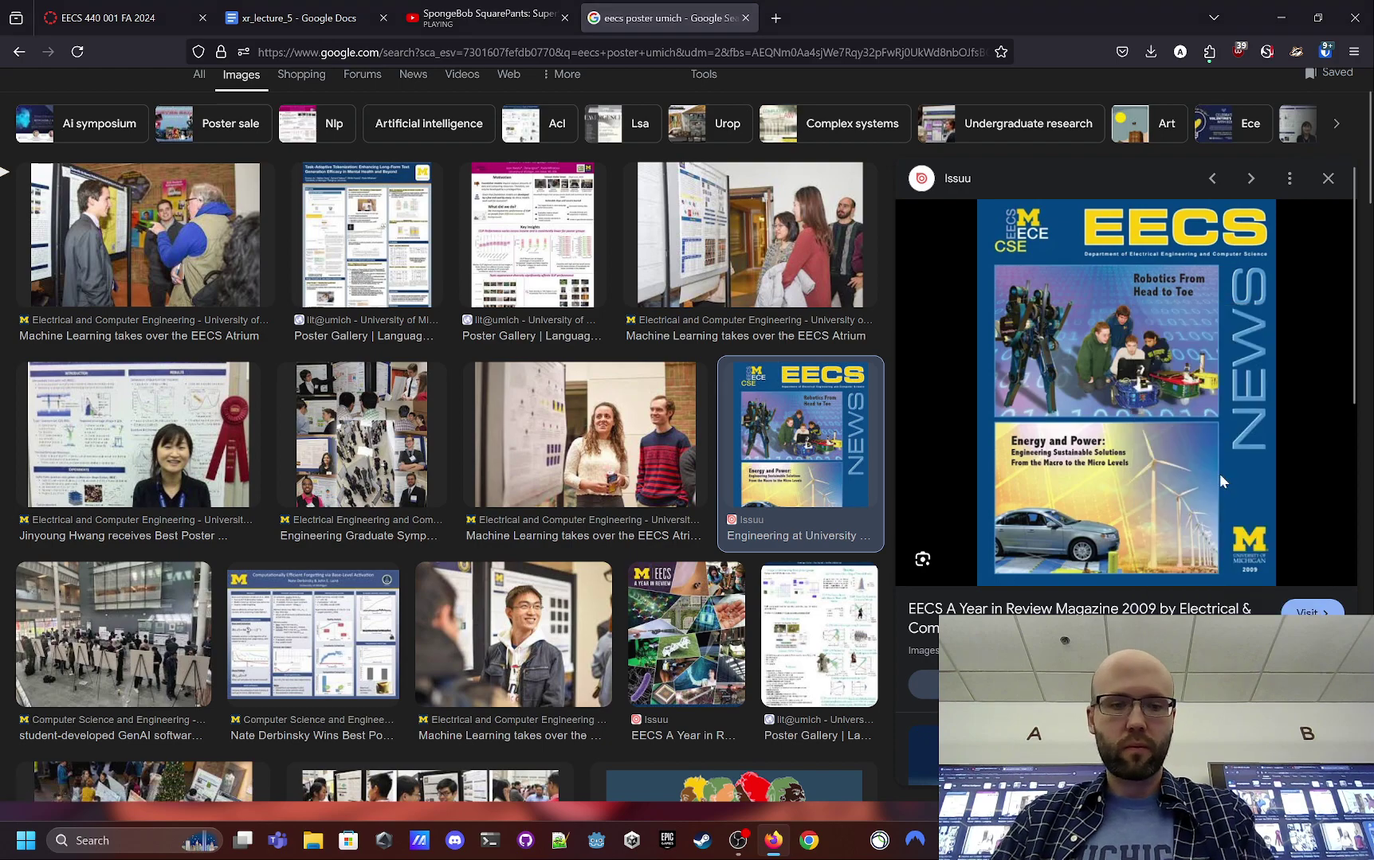
{"action": "type", "text": "eecs_"}
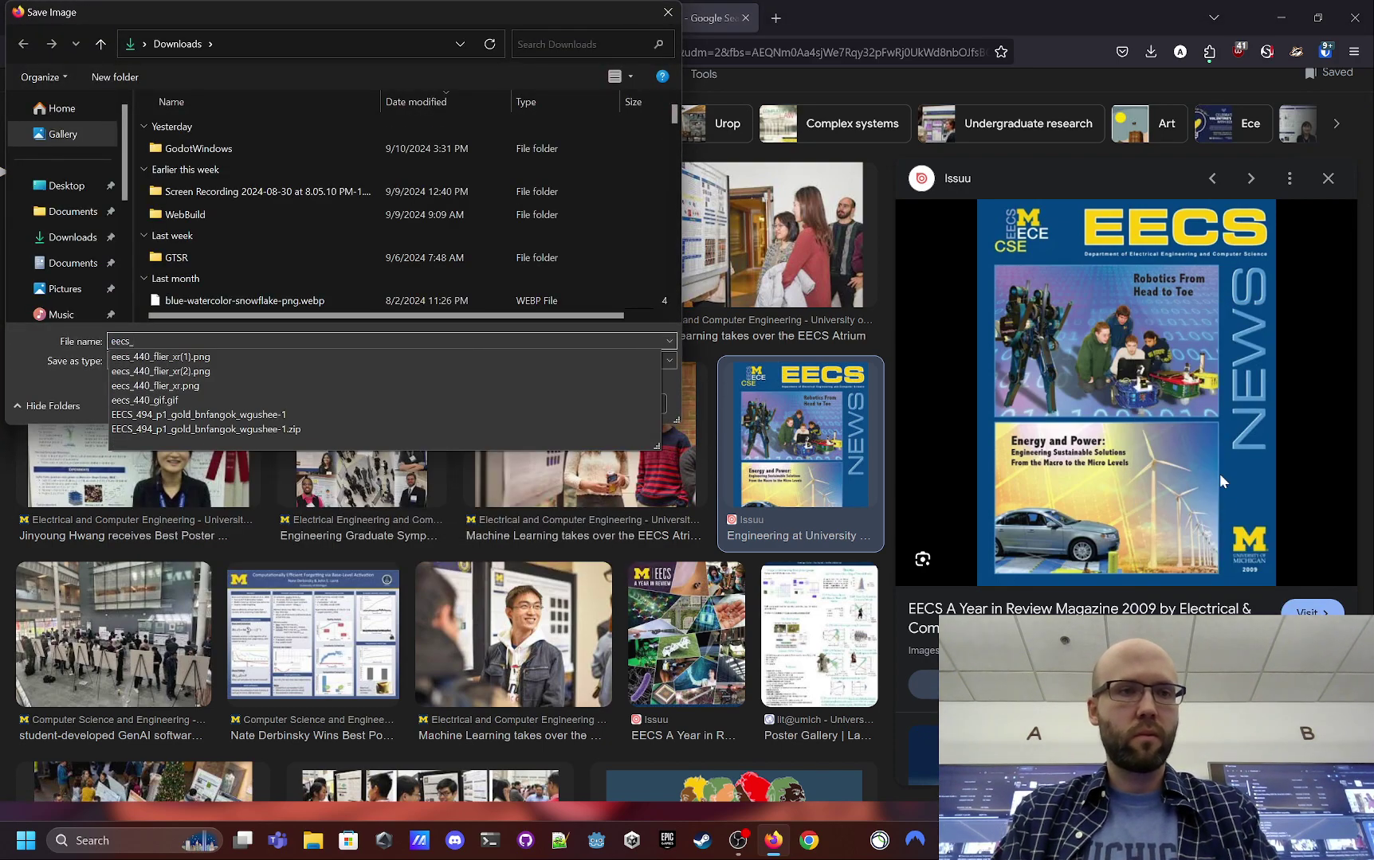
{"action": "type", "text": "poster"}
{"action": "key", "text": "Return"}
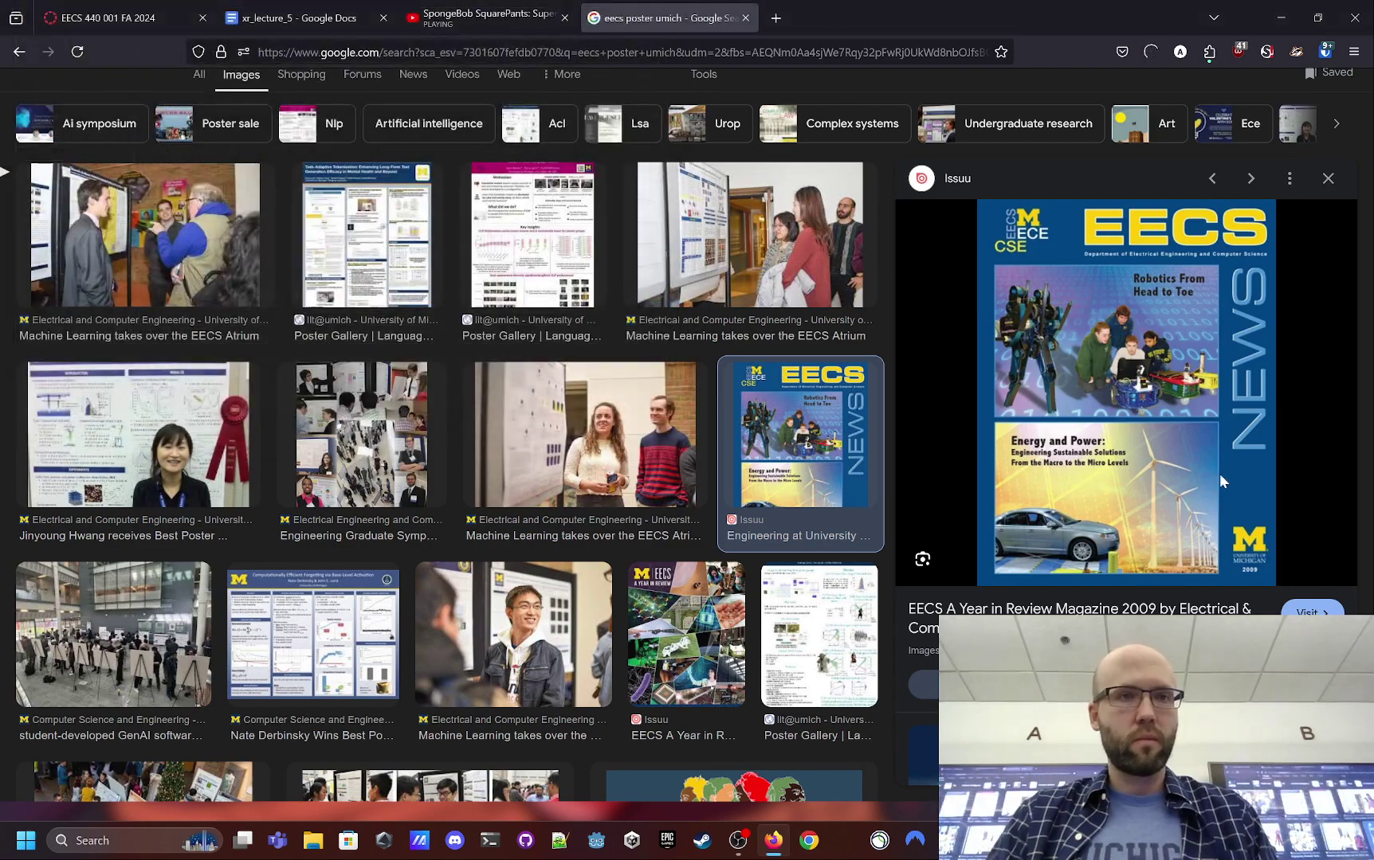
- Show the project's Content folder in Unreal Editor, and locate the downloaded eecs_poster.webp in File Explorer from the browser
{"action": "left_click", "coordinate": [1281, 18]}
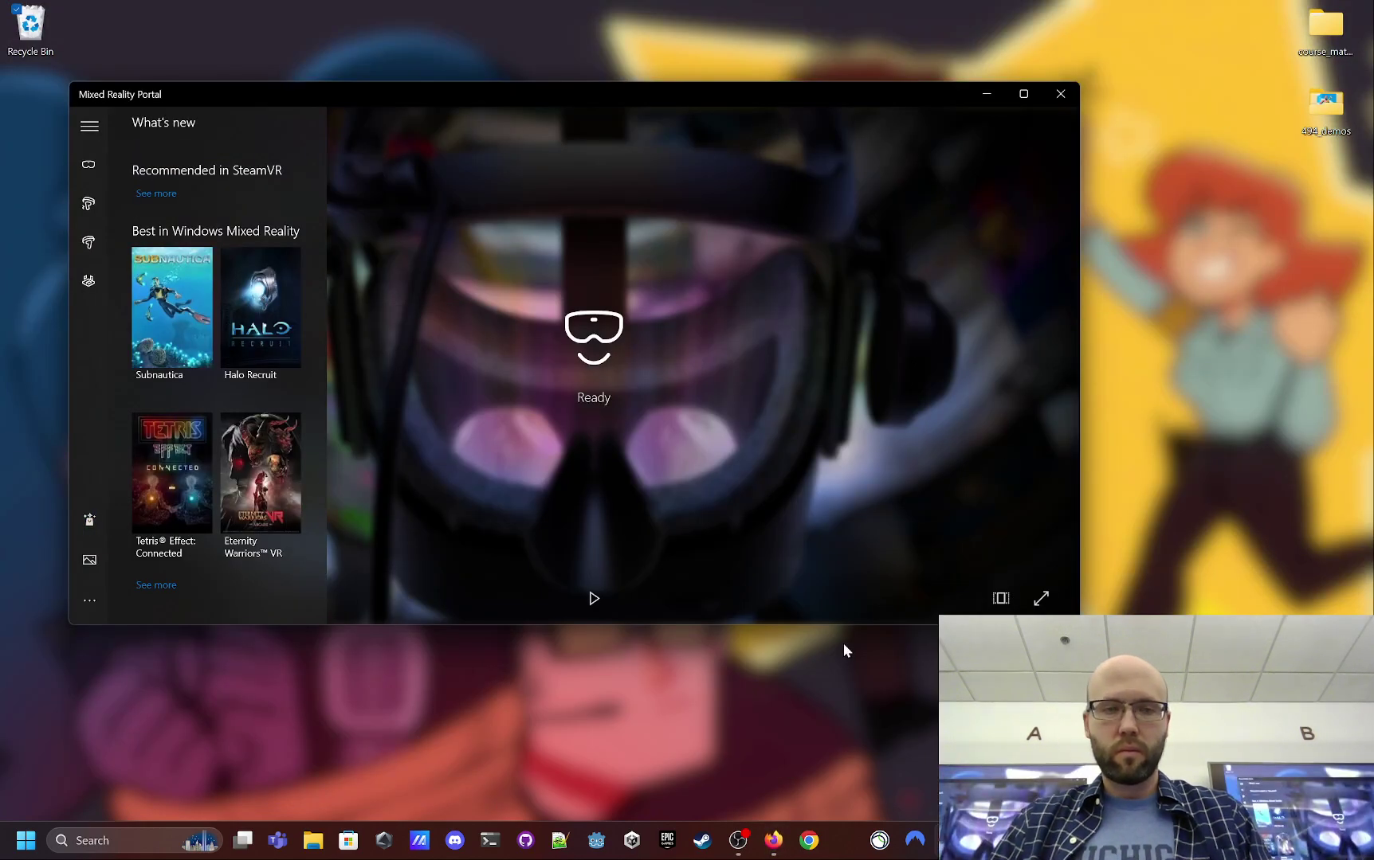
{"action": "mouse_move", "coordinate": [879, 841]}
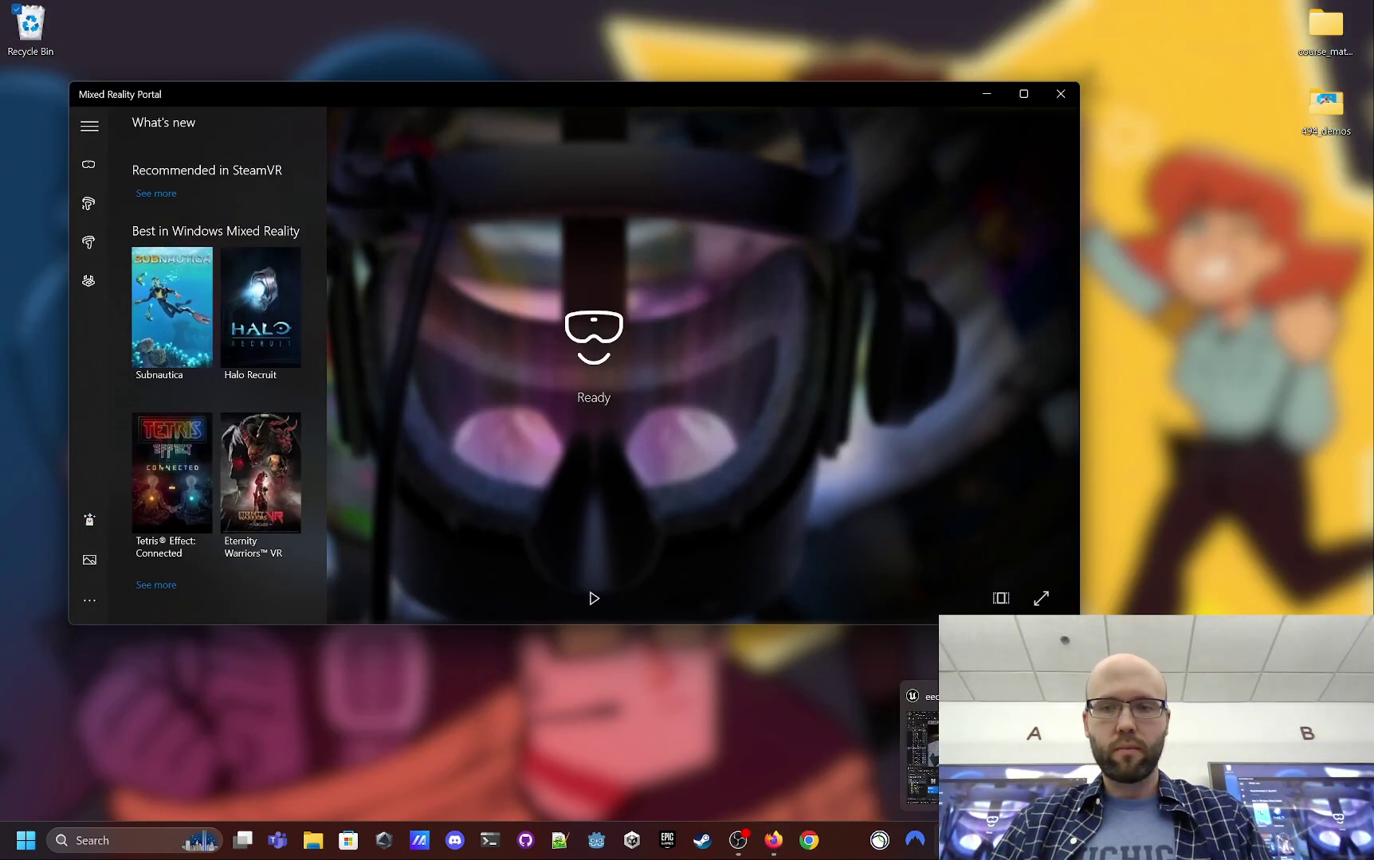
{"action": "left_click", "coordinate": [980, 749]}
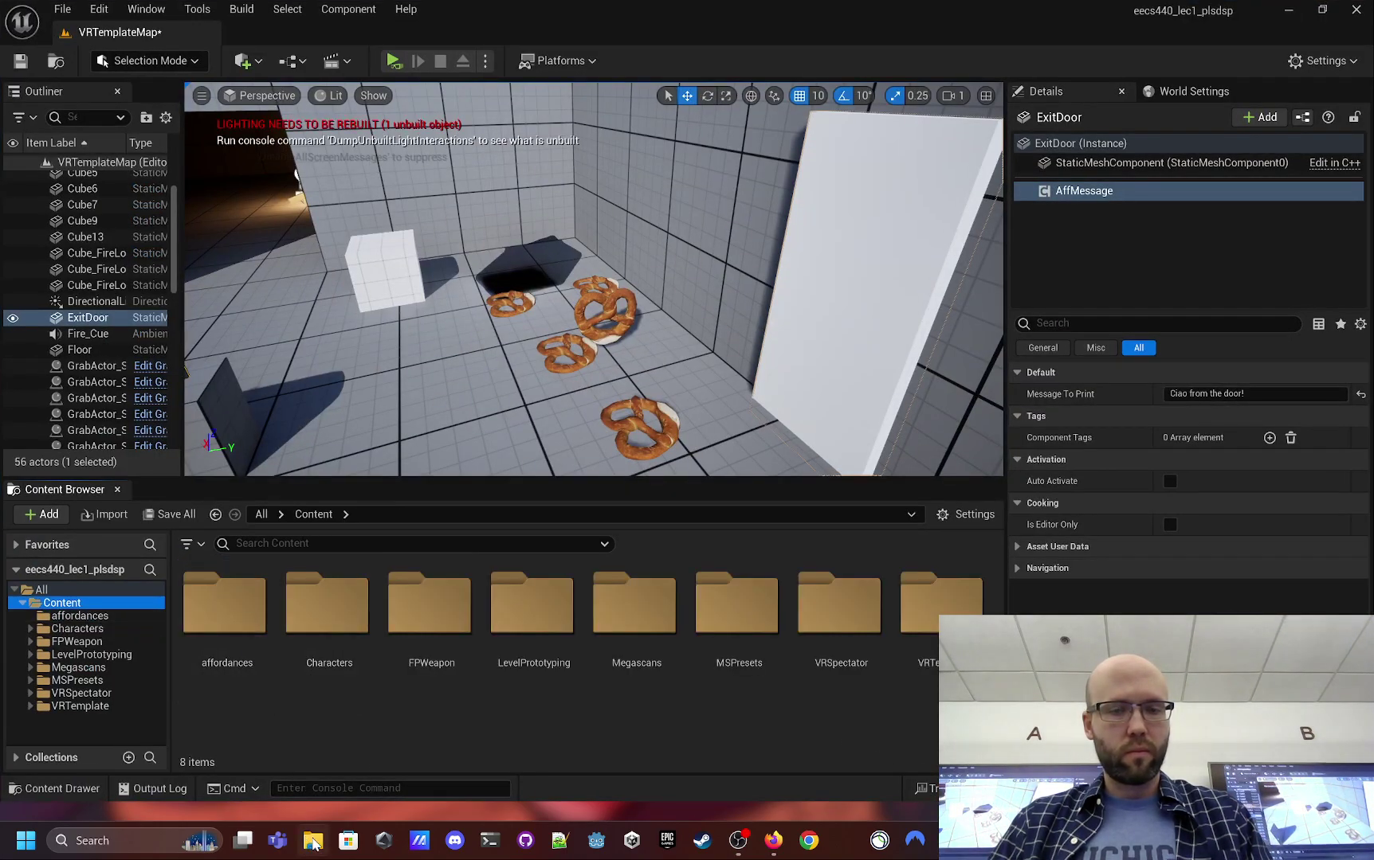
{"action": "left_click", "coordinate": [1288, 10]}
{"action": "left_click", "coordinate": [773, 841]}
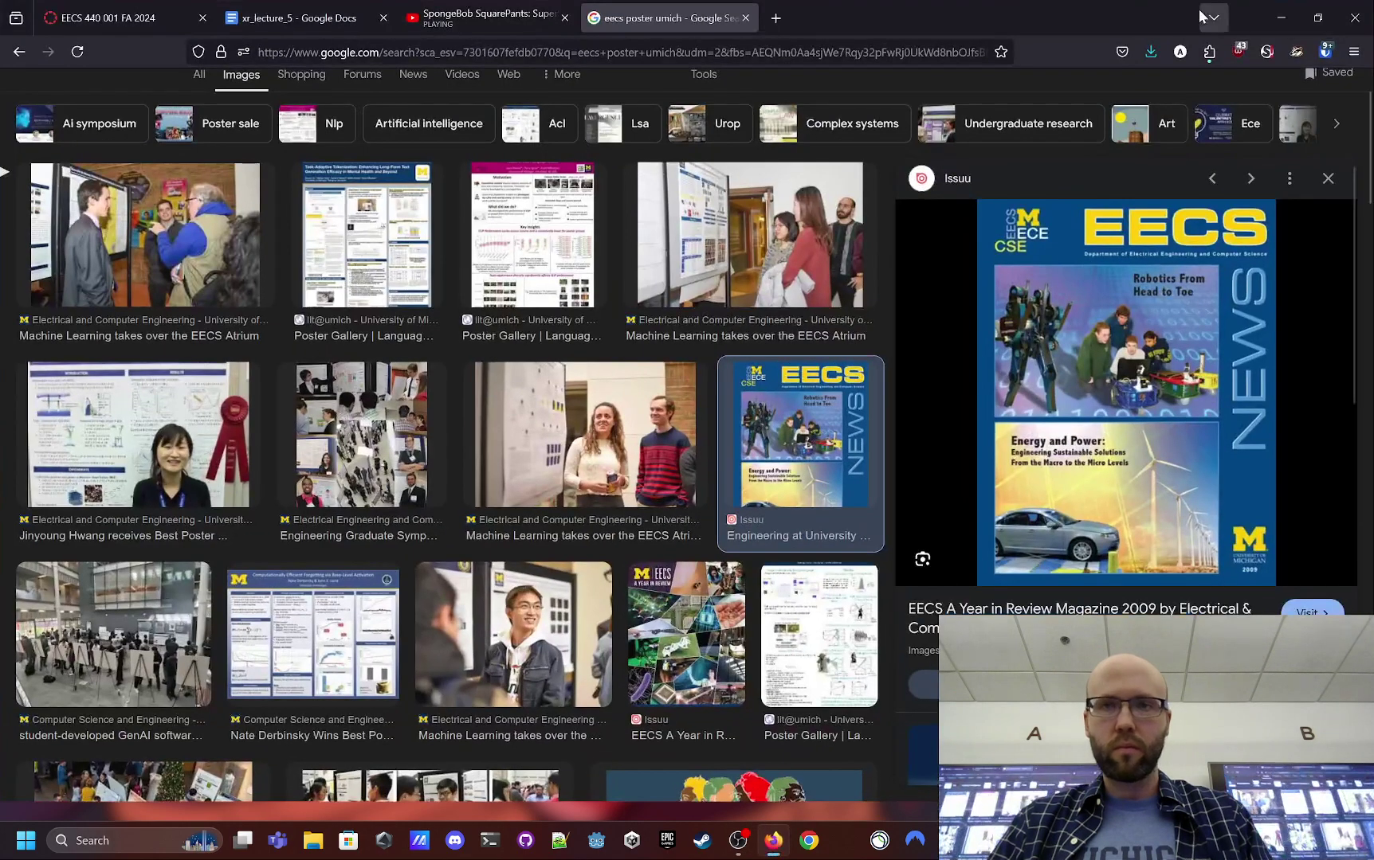
{"action": "left_click", "coordinate": [1148, 54]}
{"action": "left_click", "coordinate": [1141, 92]}
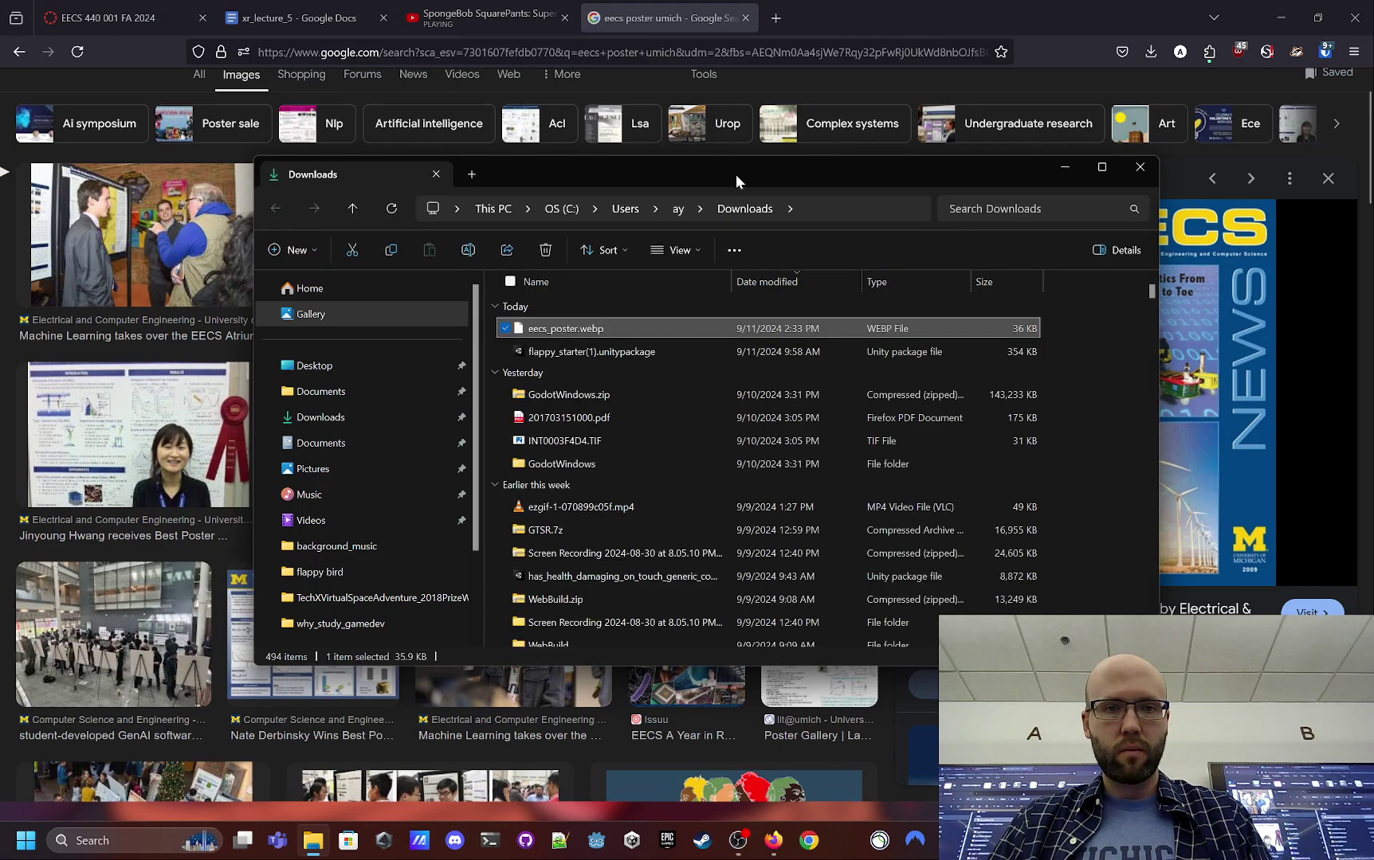
{"action": "left_click_drag", "start_coordinate": [750, 176], "coordinate": [1026, 172]}
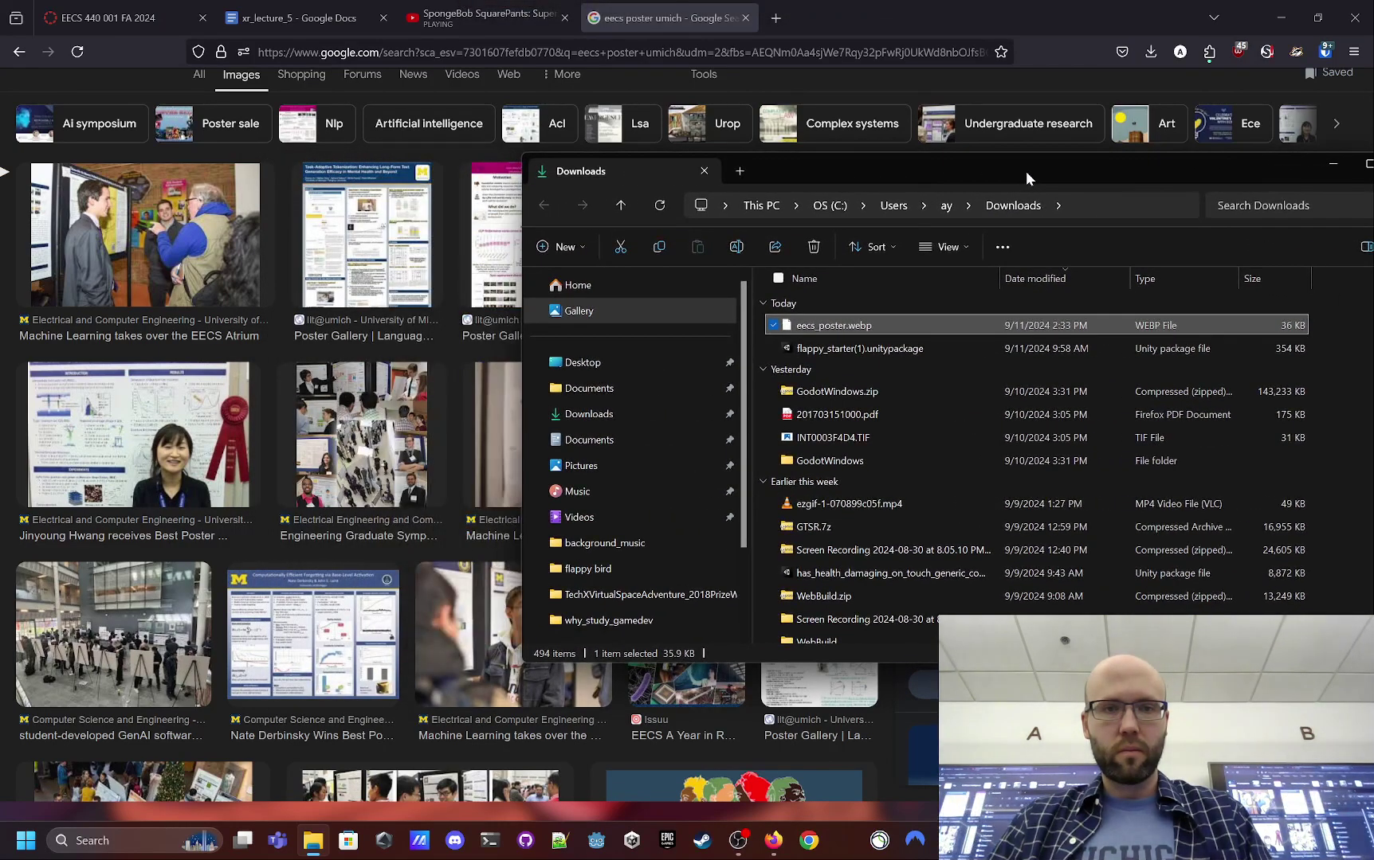
- Bring the Downloads window with eecs_poster.webp over Unreal Editor's Content Browser, and dismiss both windows
{"action": "left_click", "coordinate": [1280, 18]}
{"action": "left_click_drag", "start_coordinate": [872, 175], "coordinate": [1094, 147]}
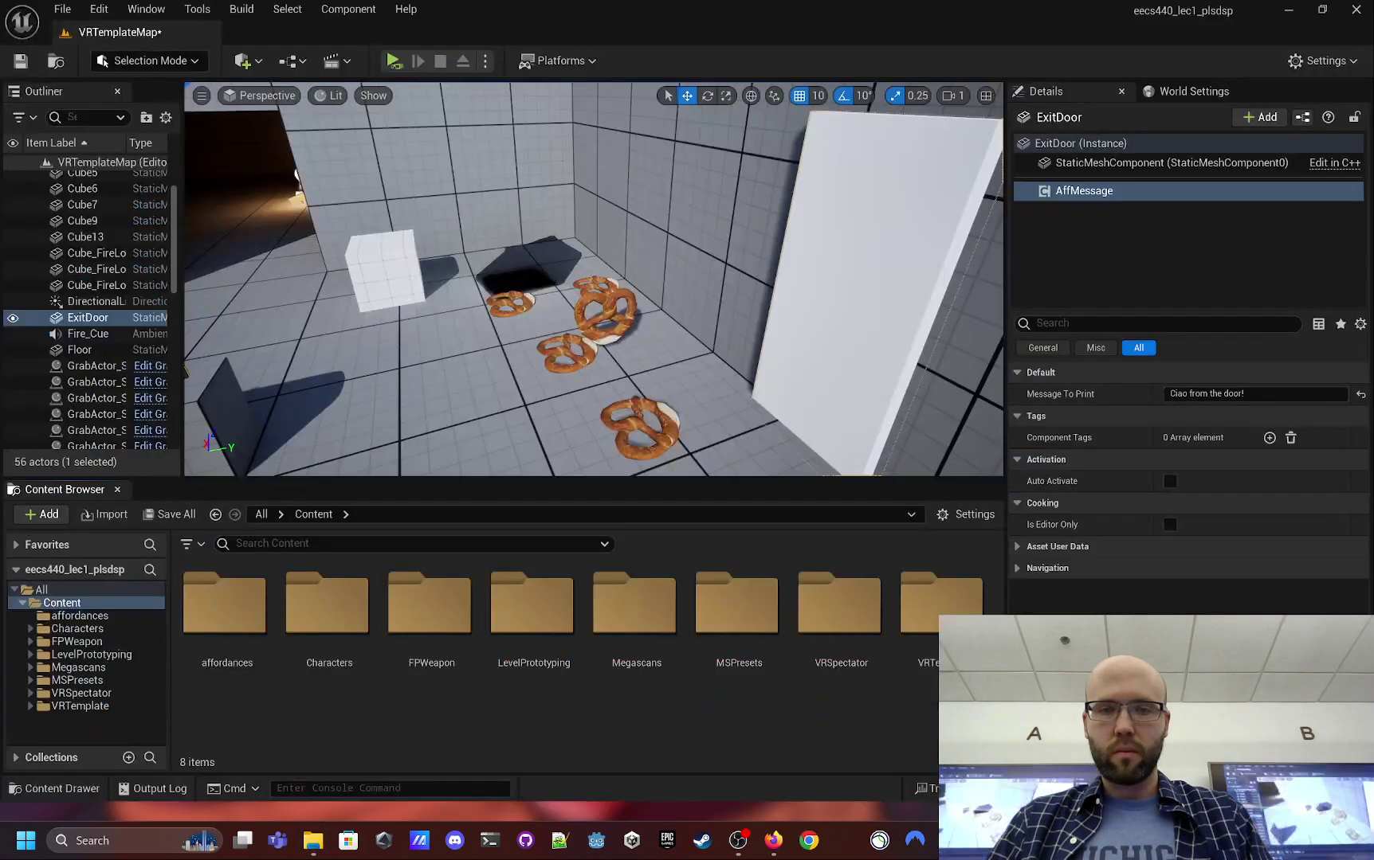
{"action": "left_click", "coordinate": [313, 839]}
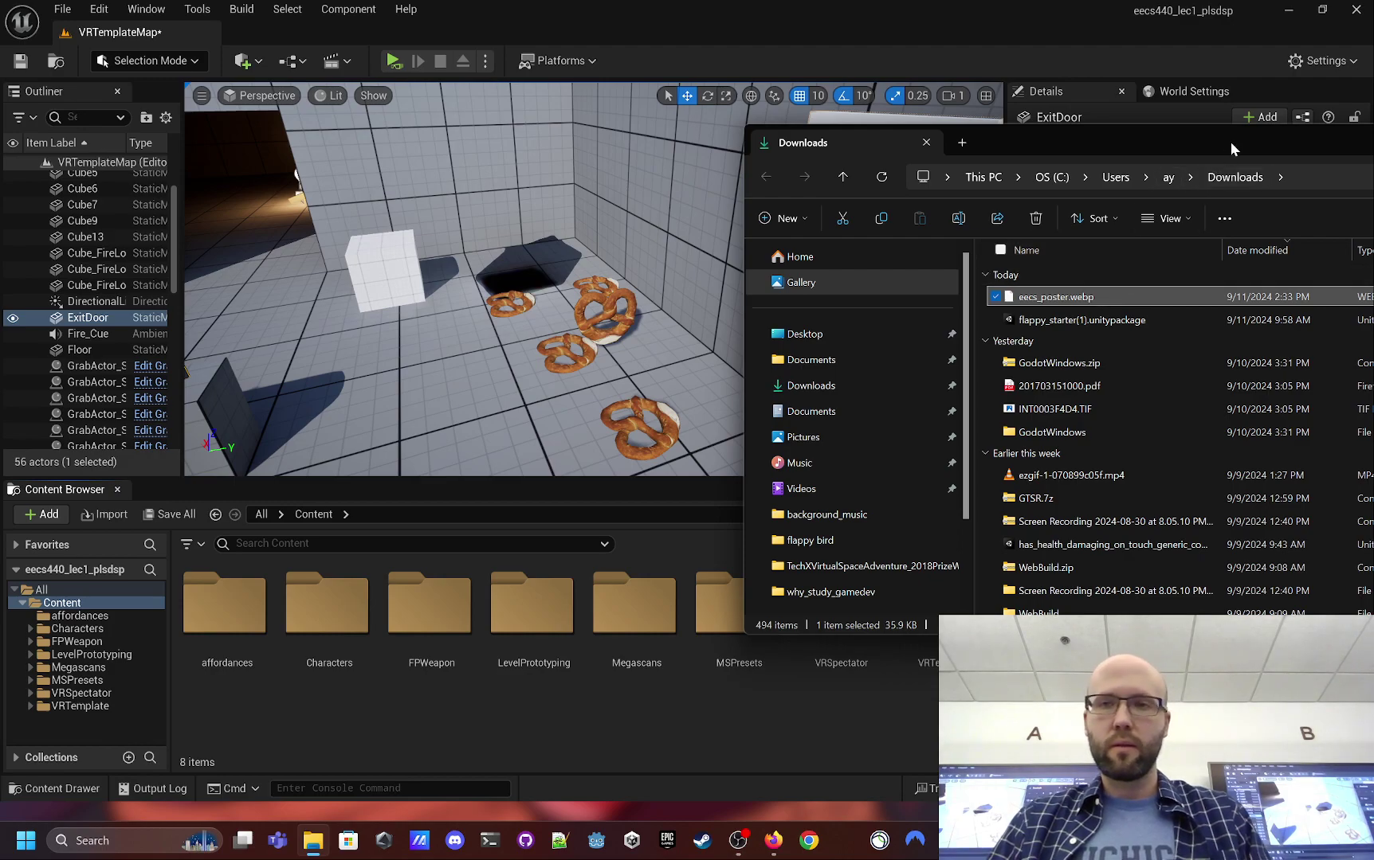
{"action": "left_click_drag", "start_coordinate": [1231, 141], "coordinate": [921, 168]}
{"action": "left_click", "coordinate": [1178, 172]}
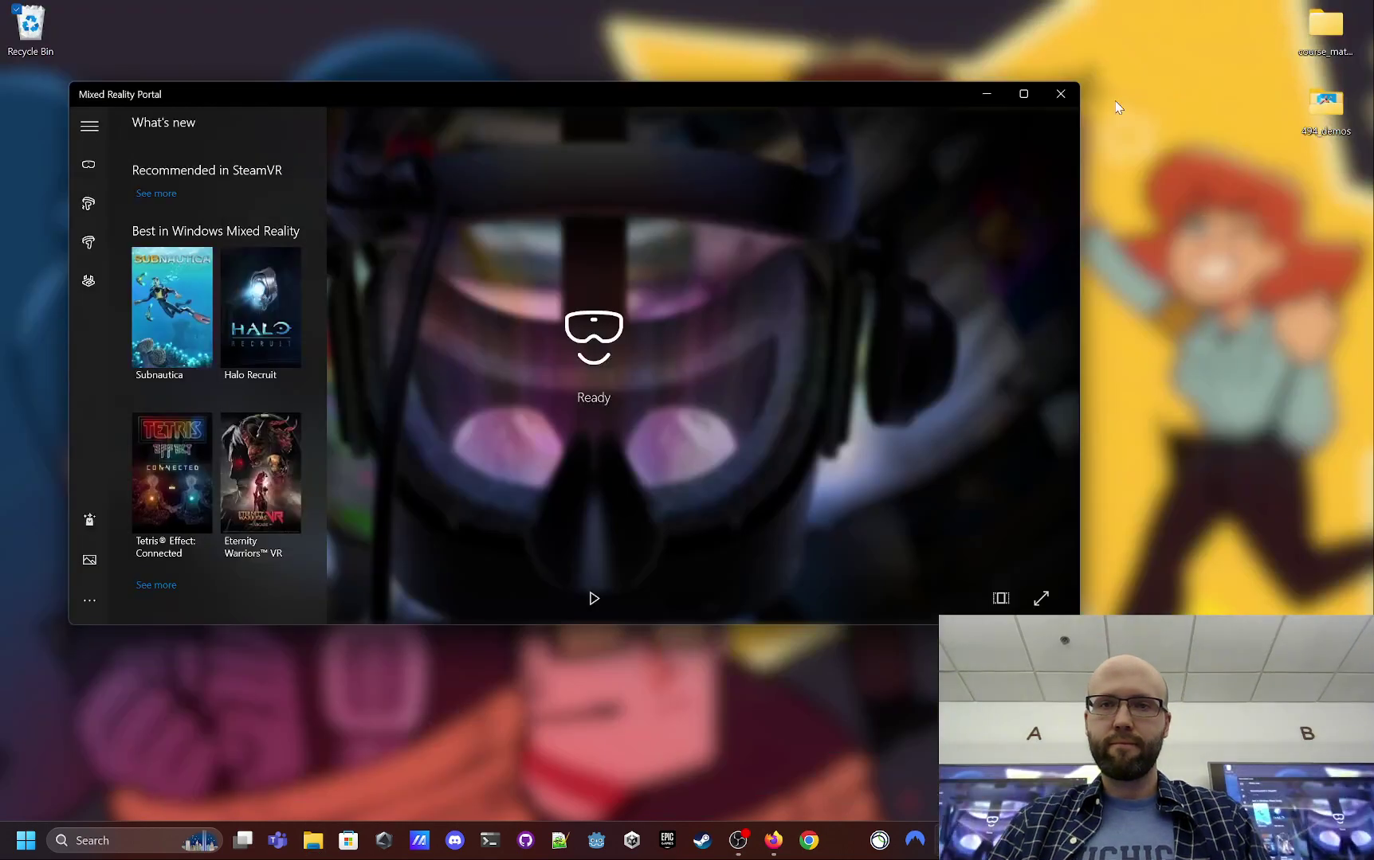
- Switch back to Firefox, capture the EECS News cover as a region screenshot, and open the uploaded PNG in a new tab
{"action": "left_click", "coordinate": [773, 840]}
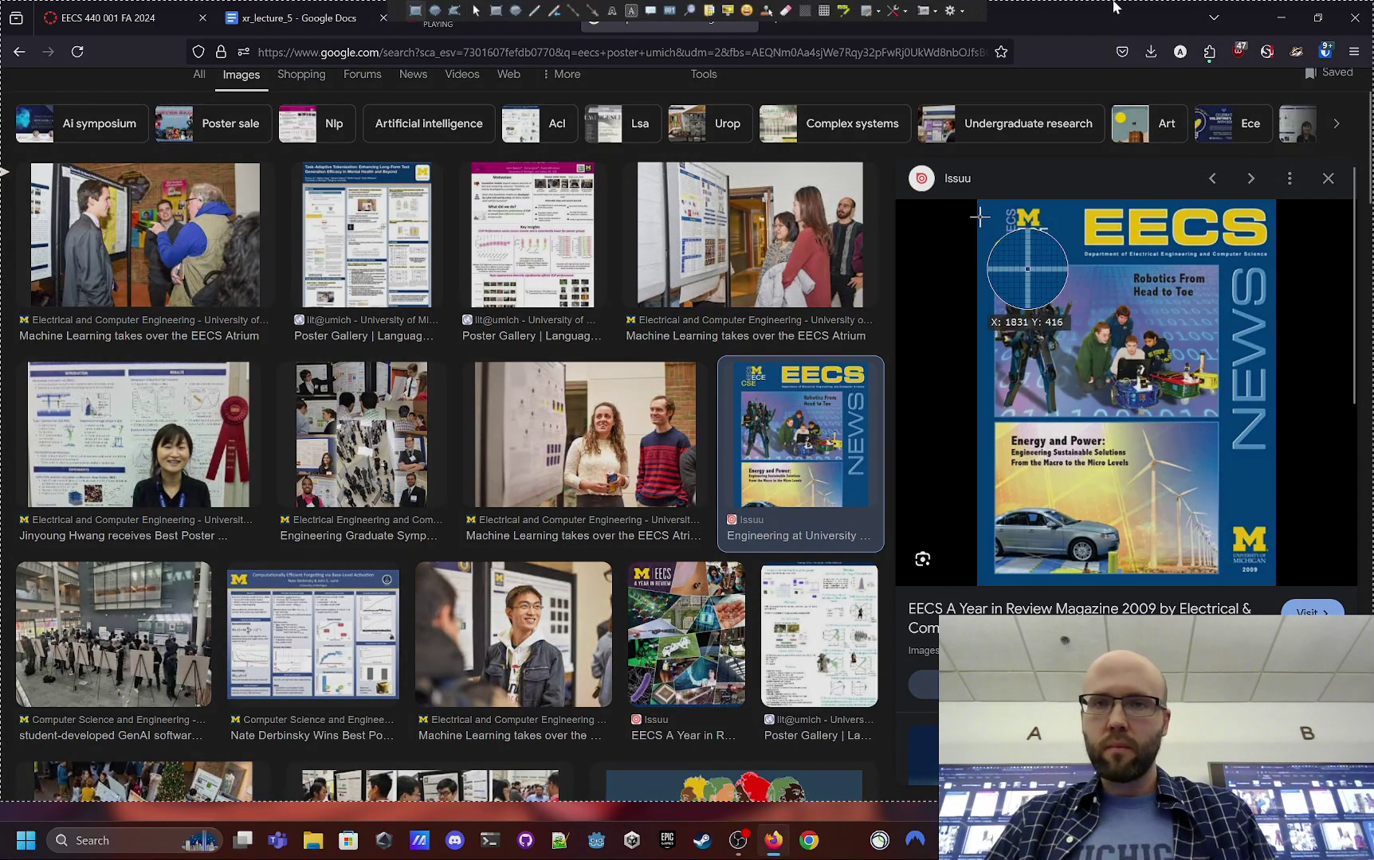
{"action": "key", "text": "ctrl+Print"}
{"action": "left_click_drag", "start_coordinate": [981, 201], "coordinate": [1269, 579]}
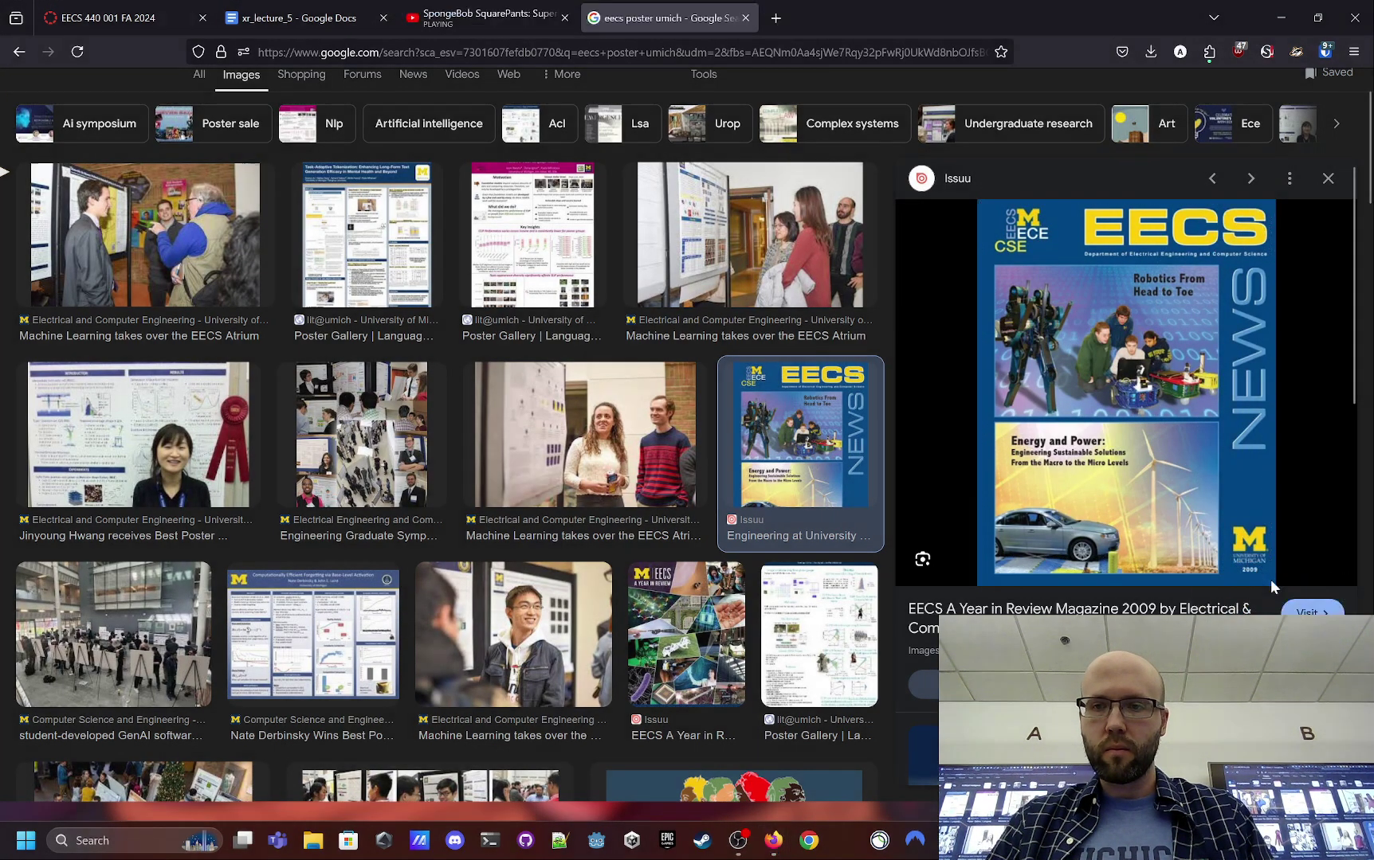
{"action": "left_click", "coordinate": [778, 18]}
{"action": "type", "text": "https://d7j0bkr9sq1ce.cloudfront.net/ShareX/2024/09/11/d8c30e34-0f0a-499a-b999-8e0e4fc6d9b8/firefox_NuXpRuESqC.png"}
{"action": "key", "text": "Return"}
- Save the captured cover image to Downloads as a PNG named eecs_poster
{"action": "right_click", "coordinate": [638, 352]}
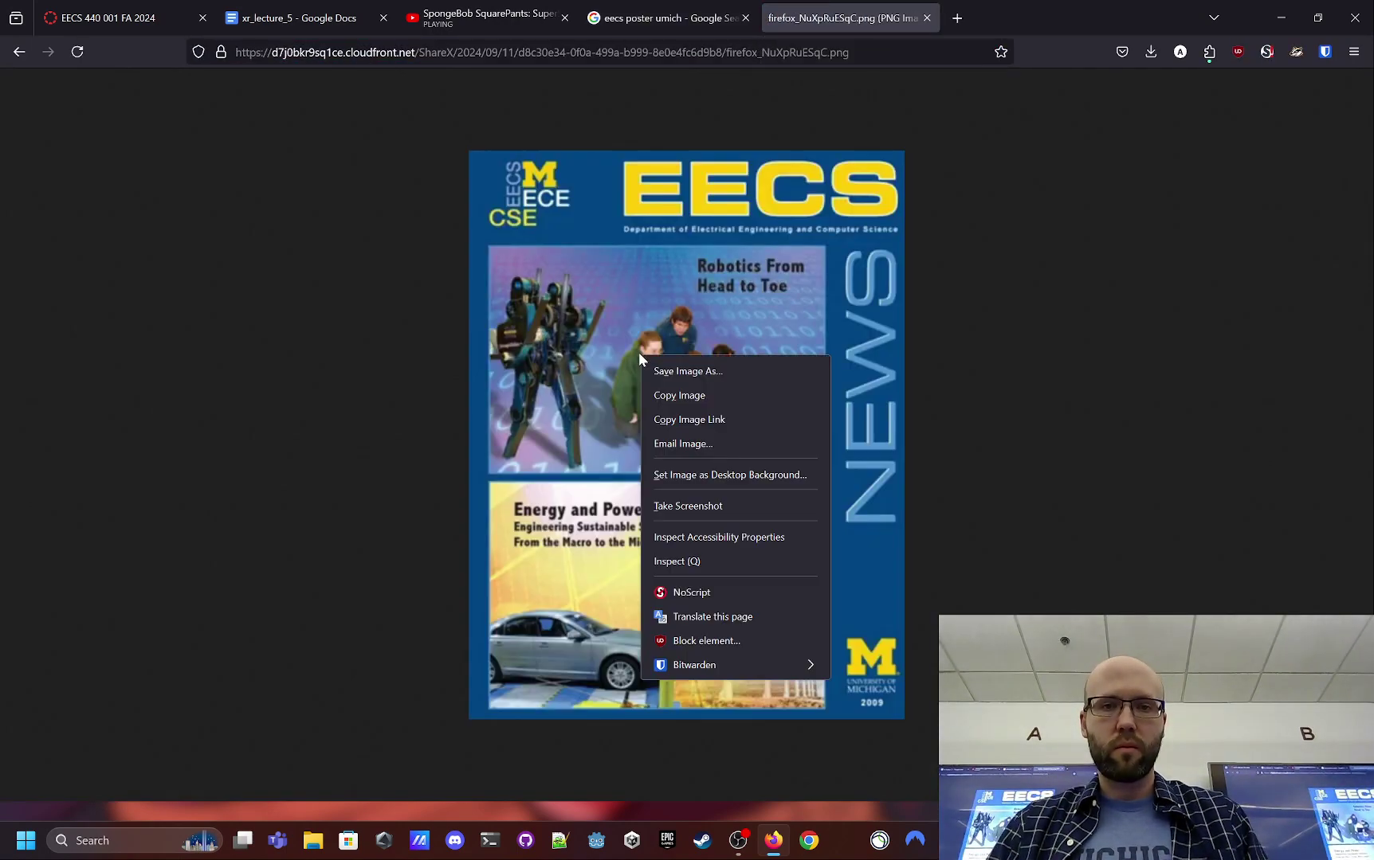
{"action": "left_click", "coordinate": [667, 372]}
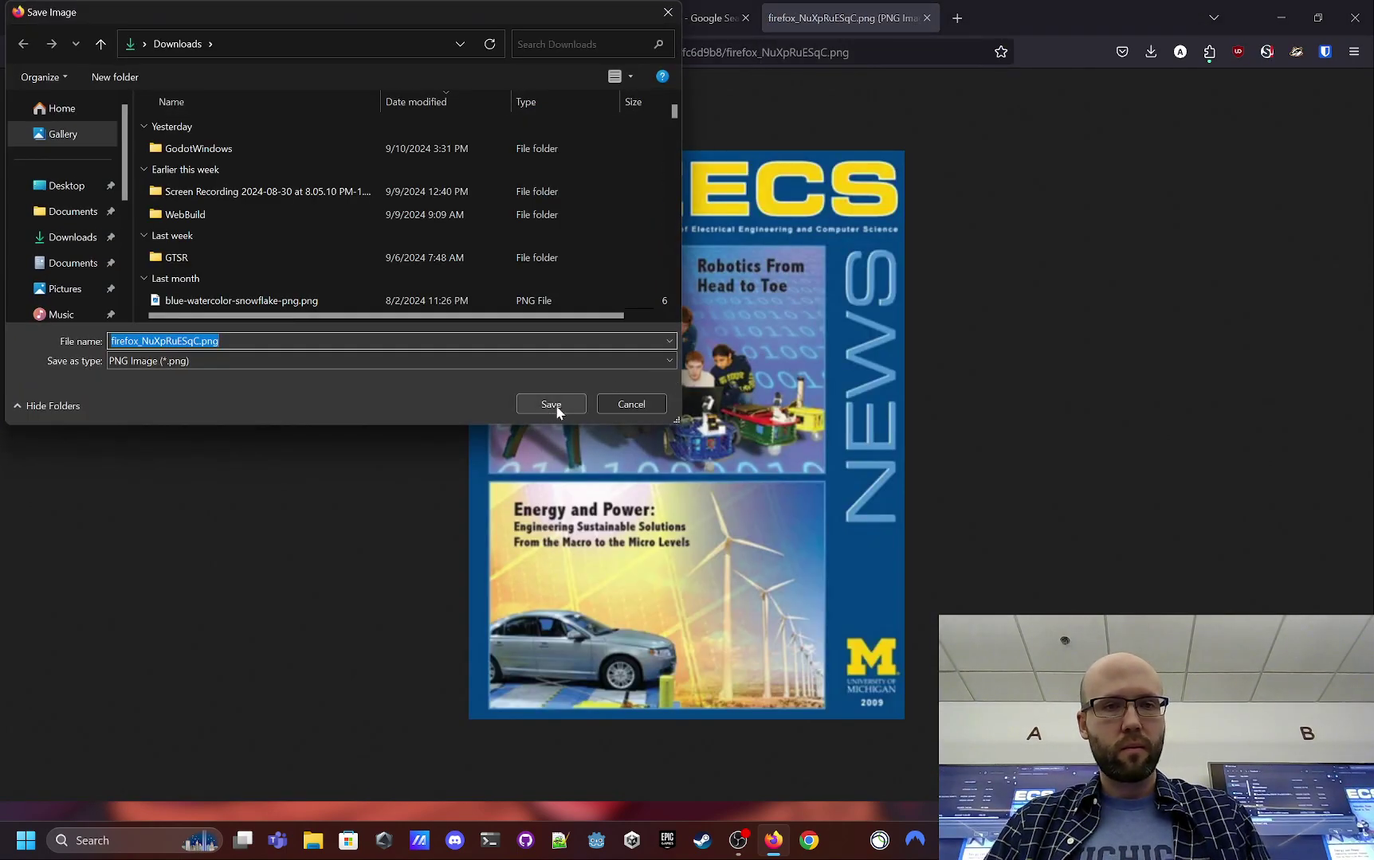
{"action": "type", "text": "e"}
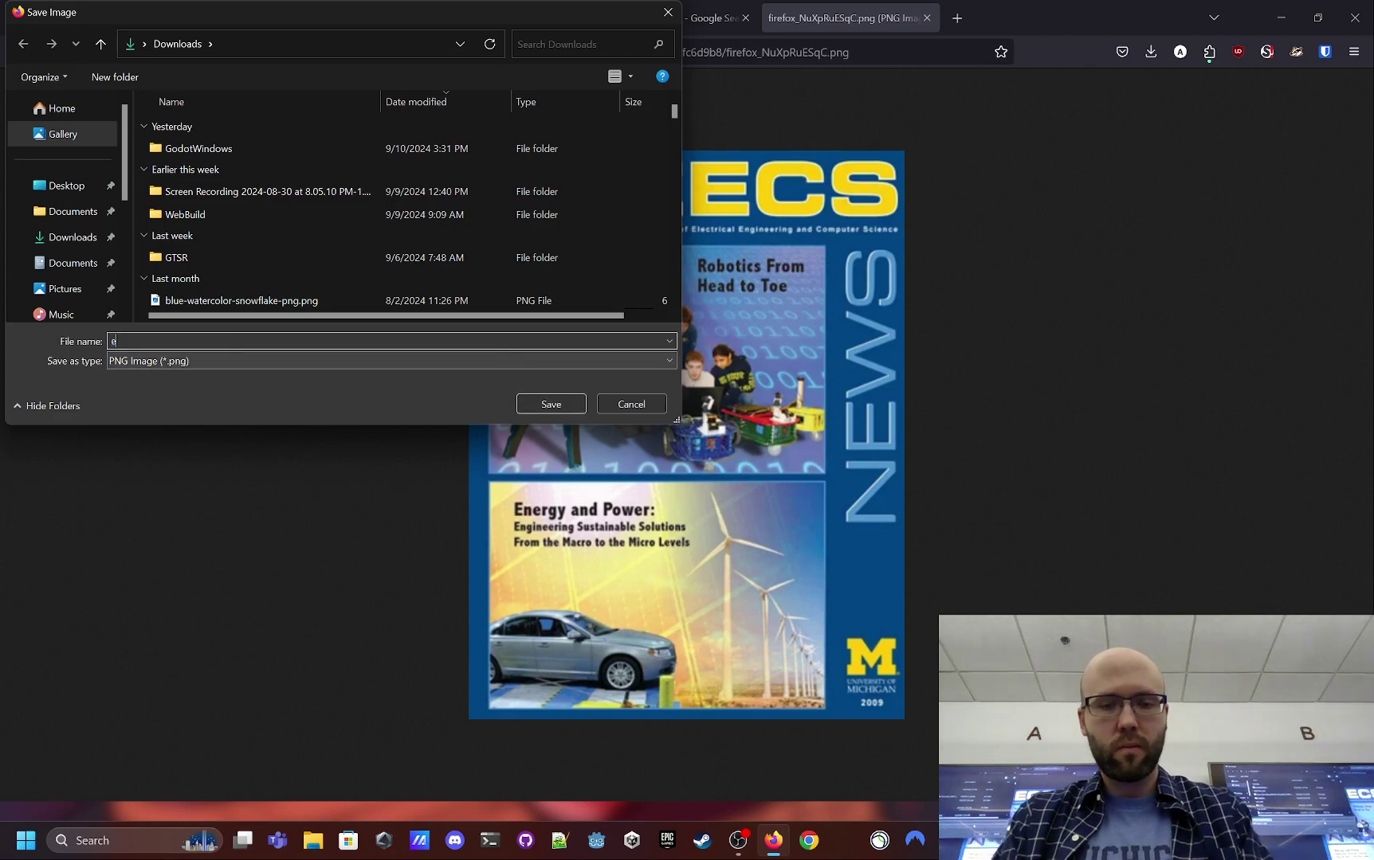
{"action": "type", "text": "ecs_post"}
{"action": "key", "text": "Return"}
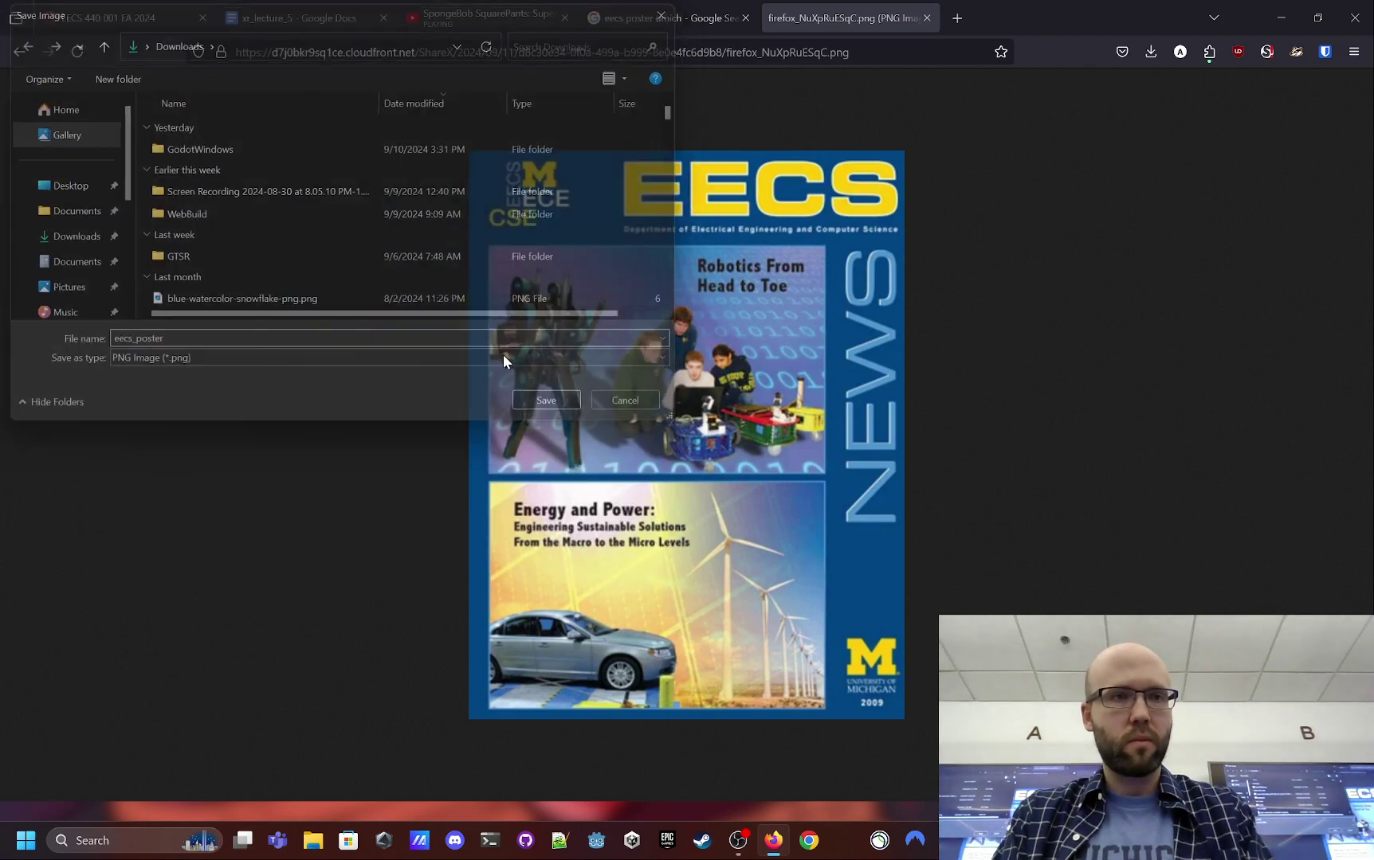
- Clear the open windows and reveal the downloaded eecs_poster.png in File Explorer from the Firefox downloads, moving the Downloads window aside
{"action": "left_click", "coordinate": [1281, 16]}
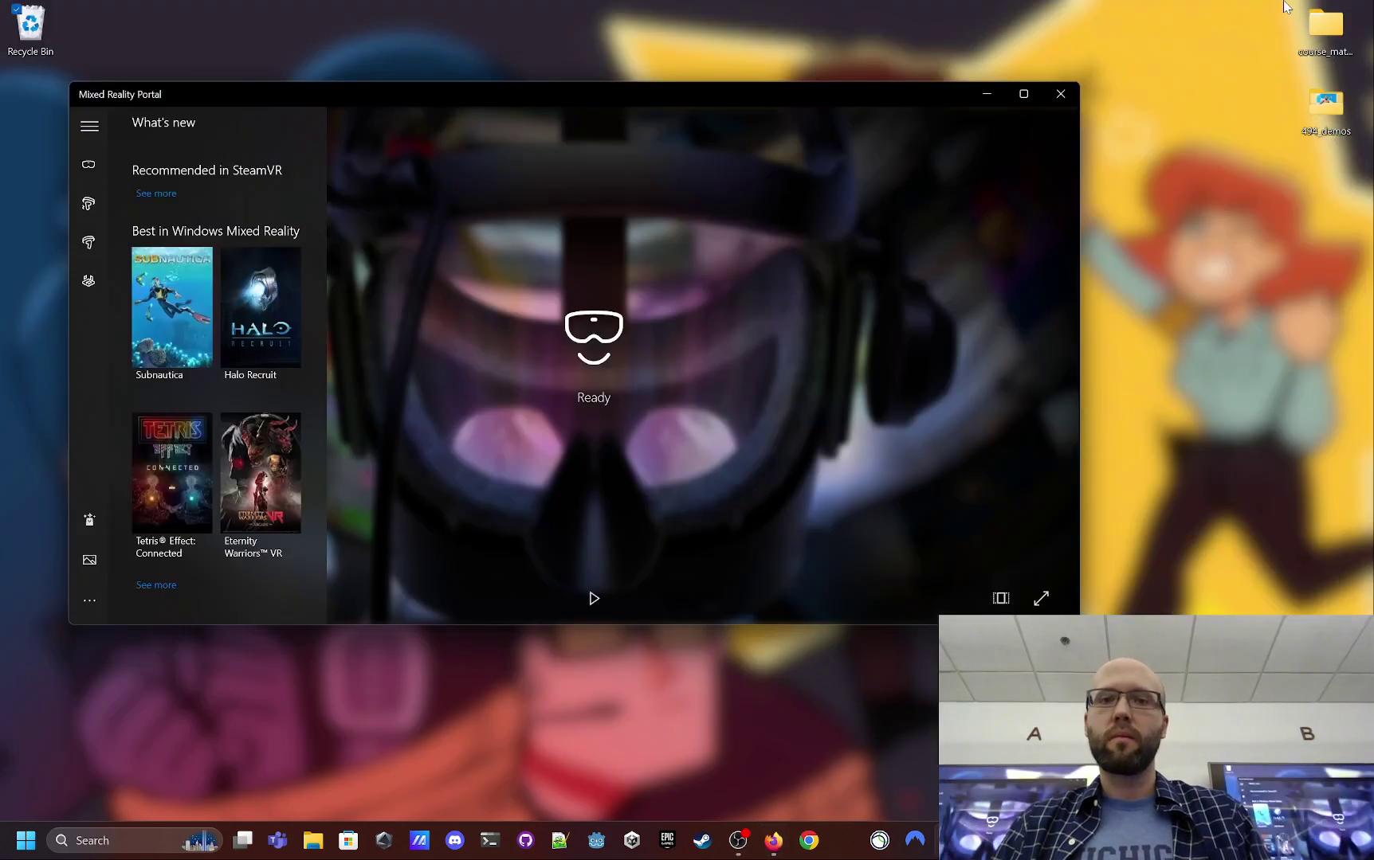
{"action": "key", "text": "alt+Tab"}
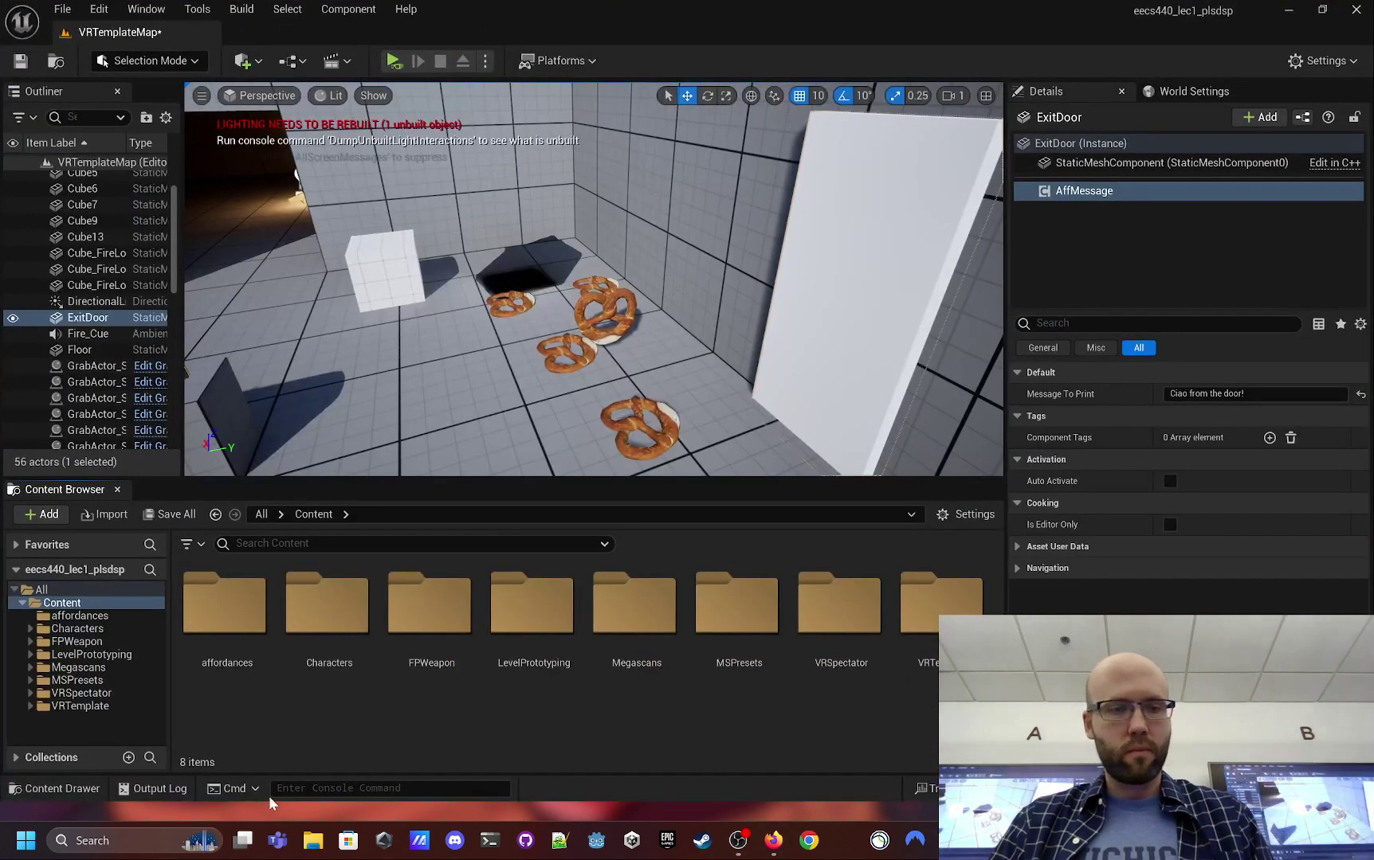
{"action": "left_click", "coordinate": [1288, 9]}
{"action": "left_click", "coordinate": [773, 840]}
{"action": "left_click", "coordinate": [1155, 53]}
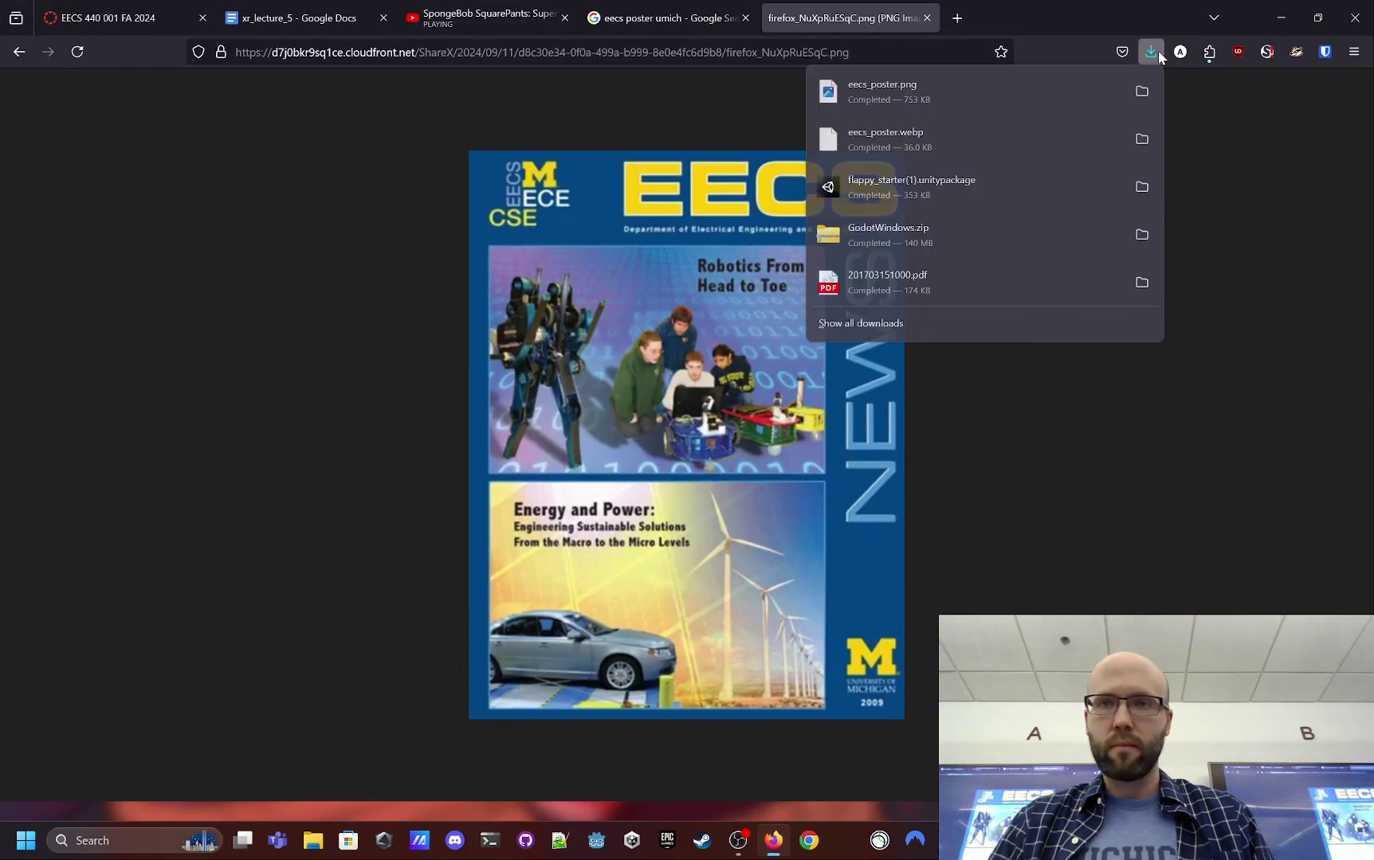
{"action": "left_click", "coordinate": [1142, 91]}
{"action": "left_click", "coordinate": [1281, 17]}
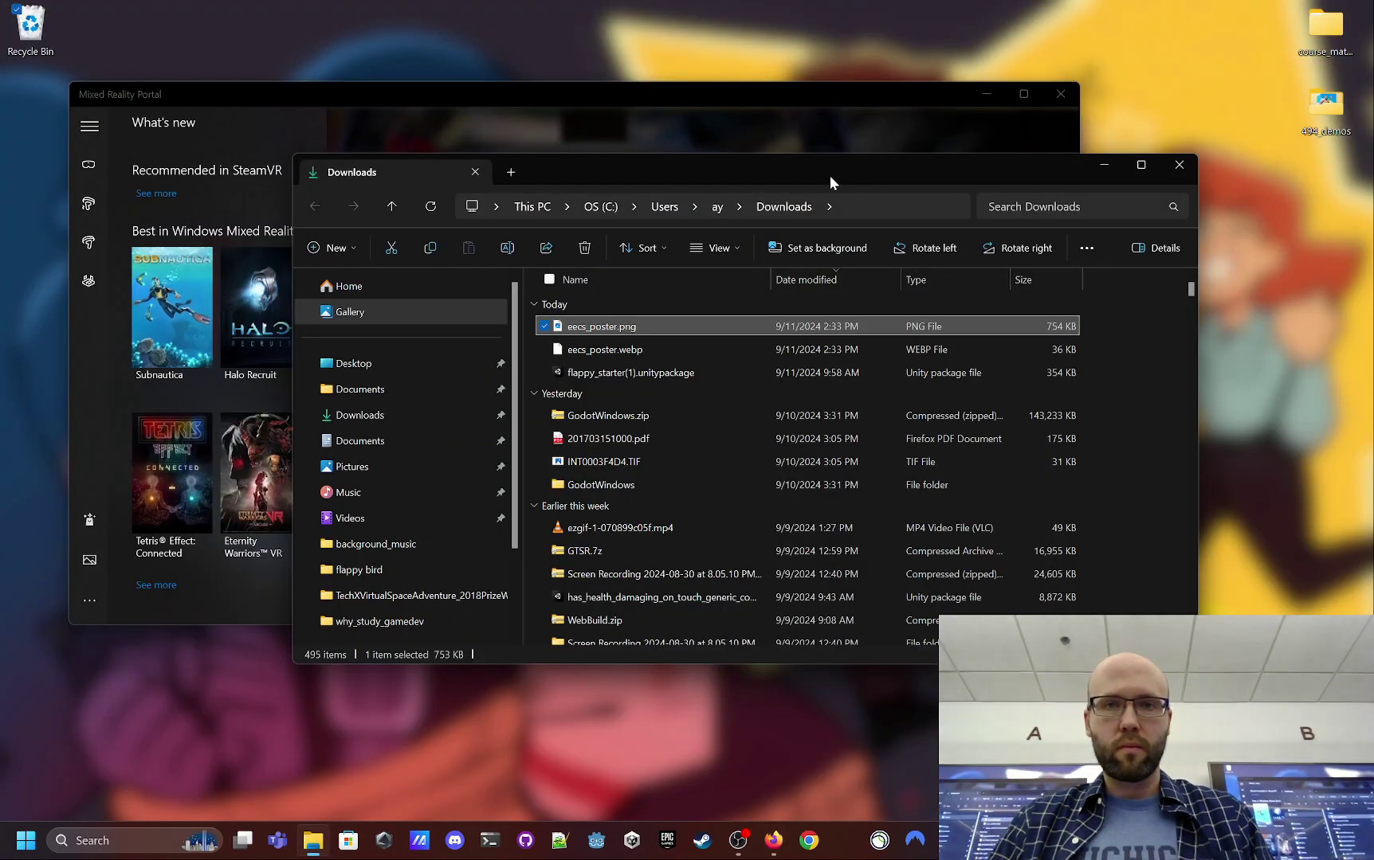
{"action": "left_click_drag", "start_coordinate": [830, 182], "coordinate": [1228, 141]}
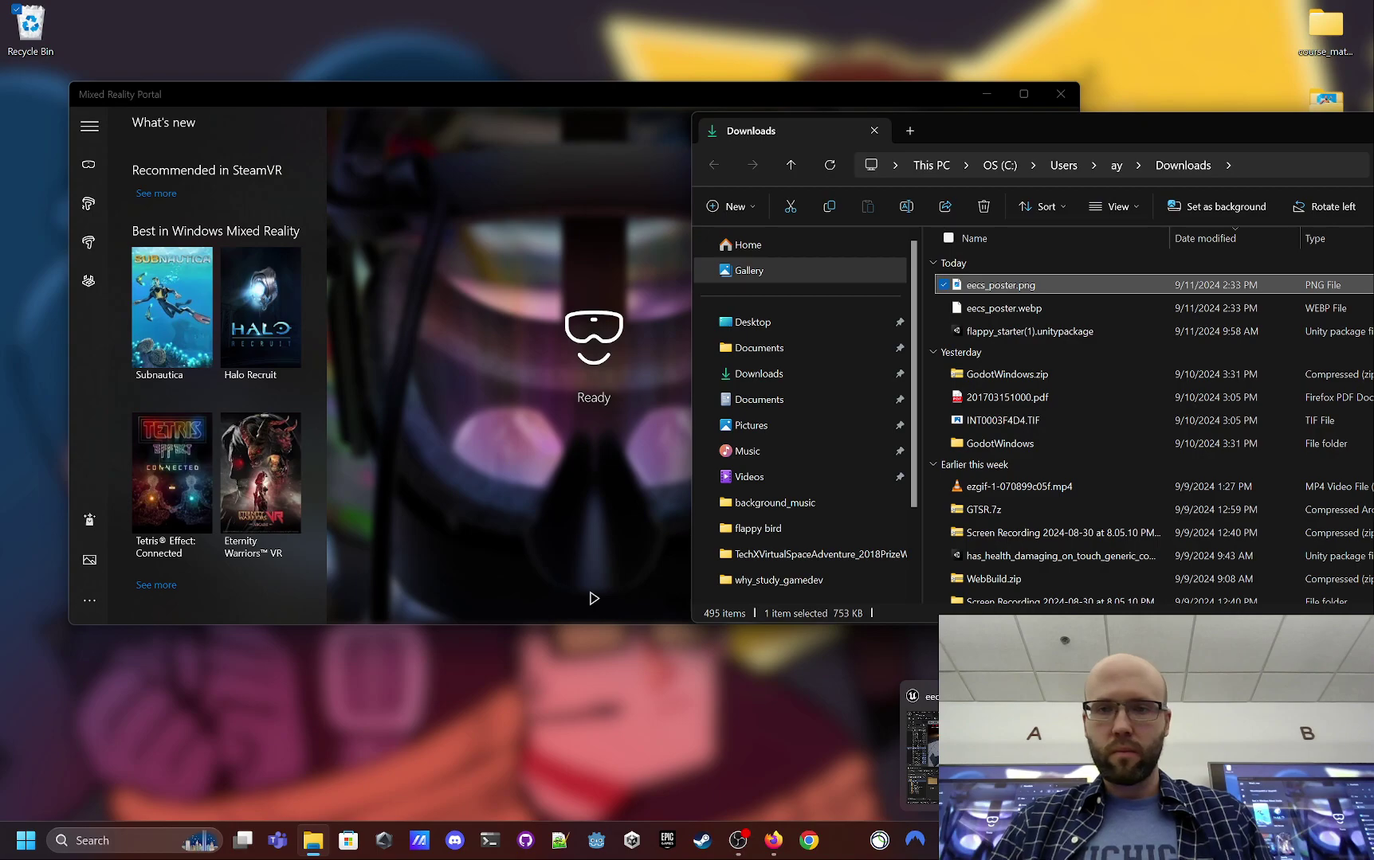
- Import eecs_poster.png from the Downloads folder into the Unreal project's Content folder
{"action": "left_click", "coordinate": [384, 841]}
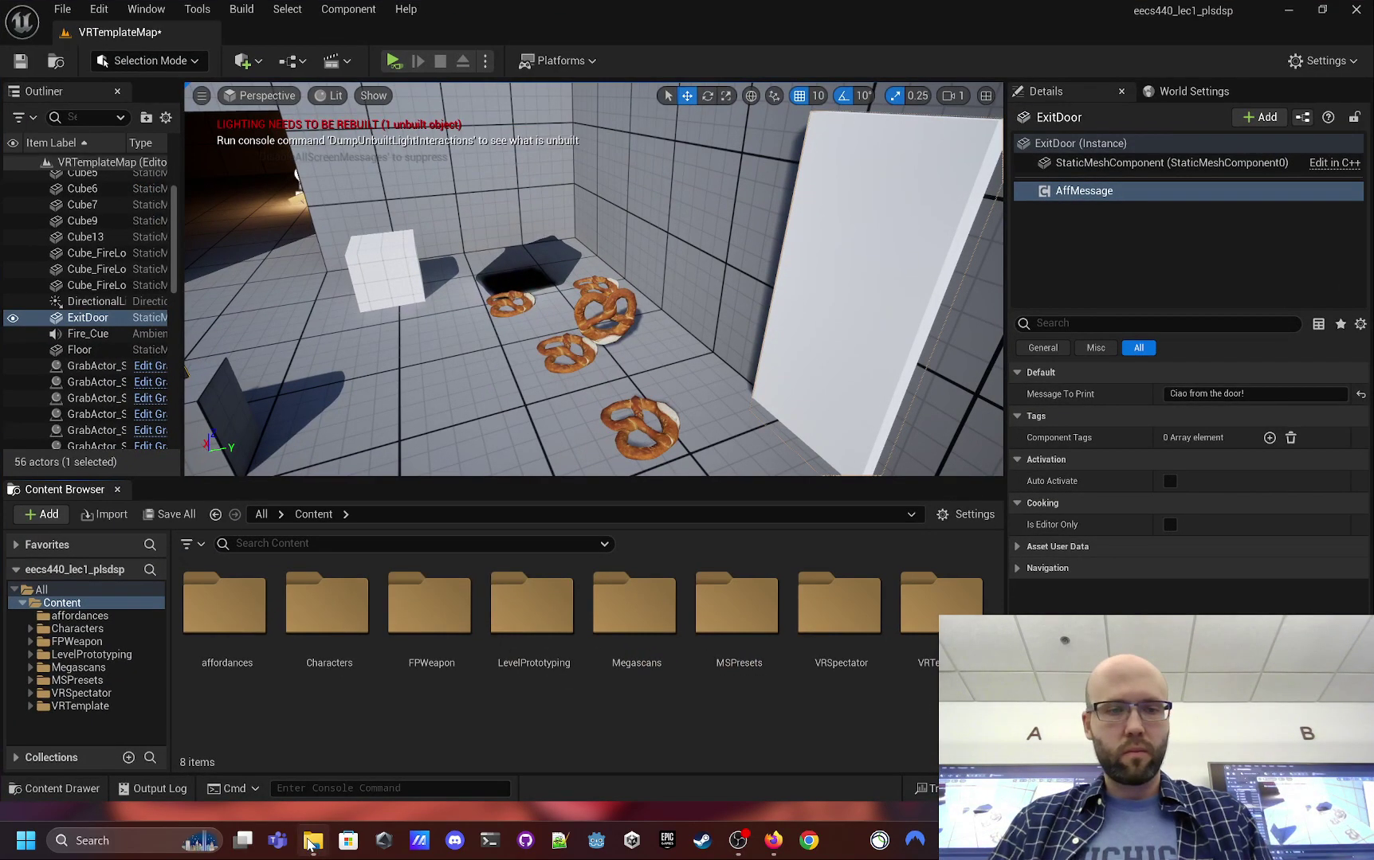
{"action": "left_click", "coordinate": [312, 840]}
{"action": "left_click_drag", "start_coordinate": [1039, 297], "coordinate": [611, 737]}
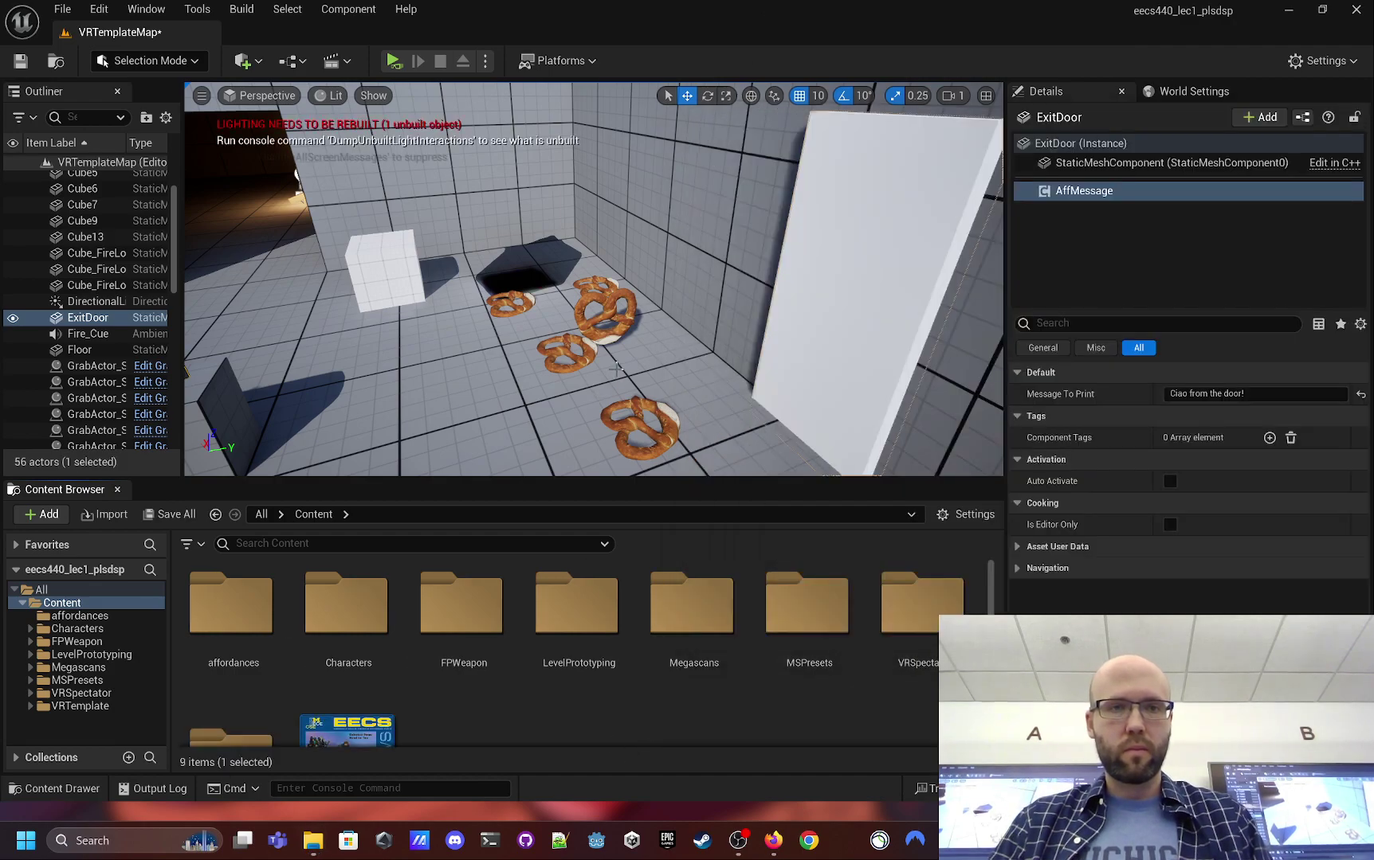
- Apply the imported eecs_poster texture to the white cube beside the pretzels, generating a material from it
{"action": "scroll", "coordinate": [597, 396], "scroll_direction": "down", "scroll_amount": 3}
{"action": "left_click_drag", "start_coordinate": [383, 723], "coordinate": [417, 263]}
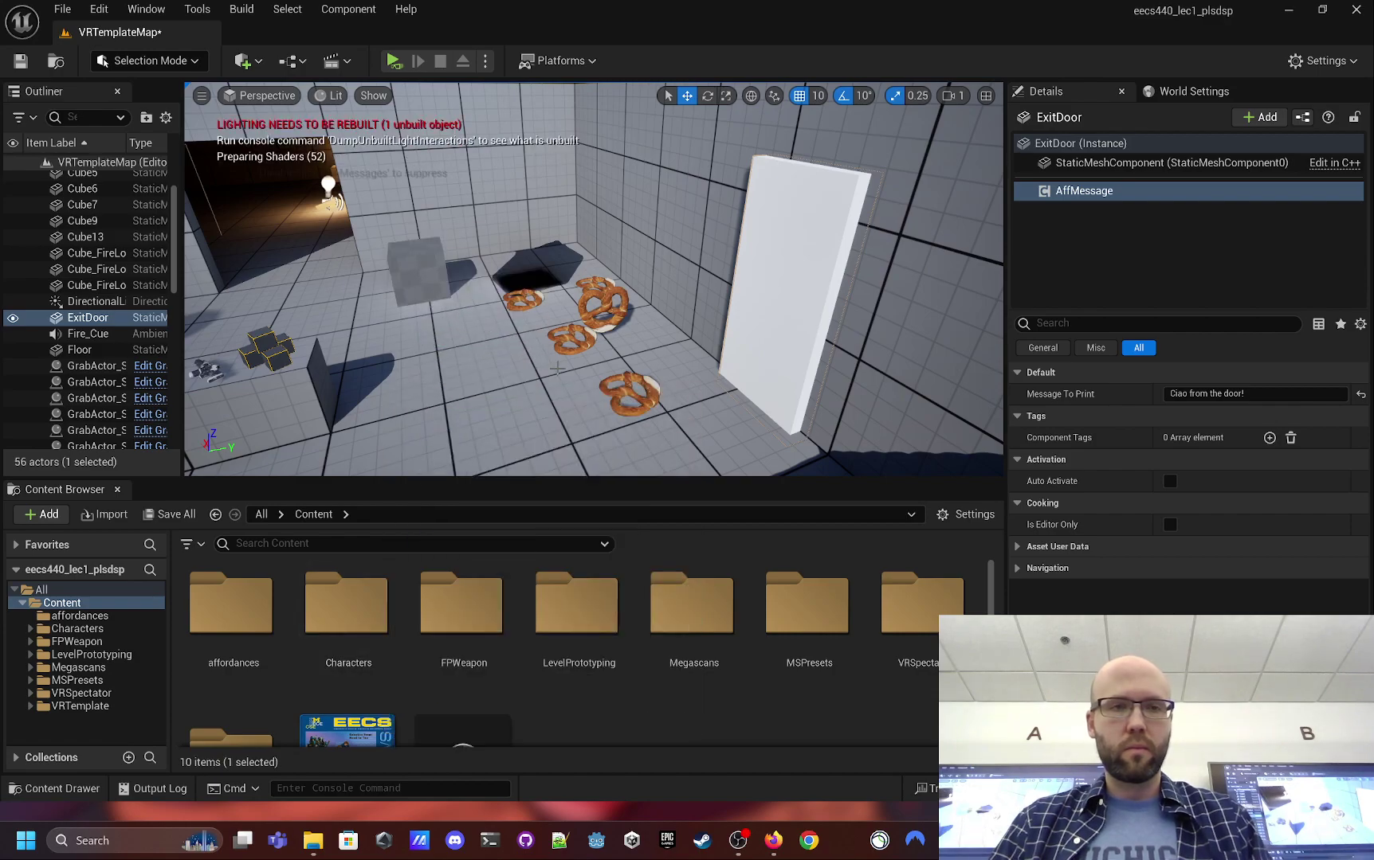
{"action": "right_click_drag", "start_coordinate": [440, 315], "coordinate": [394, 320]}
{"action": "mouse_move", "coordinate": [558, 365]}
{"action": "right_mouse_down"}
{"action": "mouse_move", "coordinate": [522, 275]}
{"action": "mouse_move", "coordinate": [549, 318]}
{"action": "mouse_move", "coordinate": [574, 320]}
{"action": "mouse_move", "coordinate": [560, 336]}
{"action": "mouse_move", "coordinate": [572, 351]}
{"action": "right_mouse_up"}
- Look over the poster texture and its new material in the Content folder, and make the level viewport slightly taller
{"action": "scroll", "coordinate": [743, 697], "scroll_direction": "down", "scroll_amount": 2}
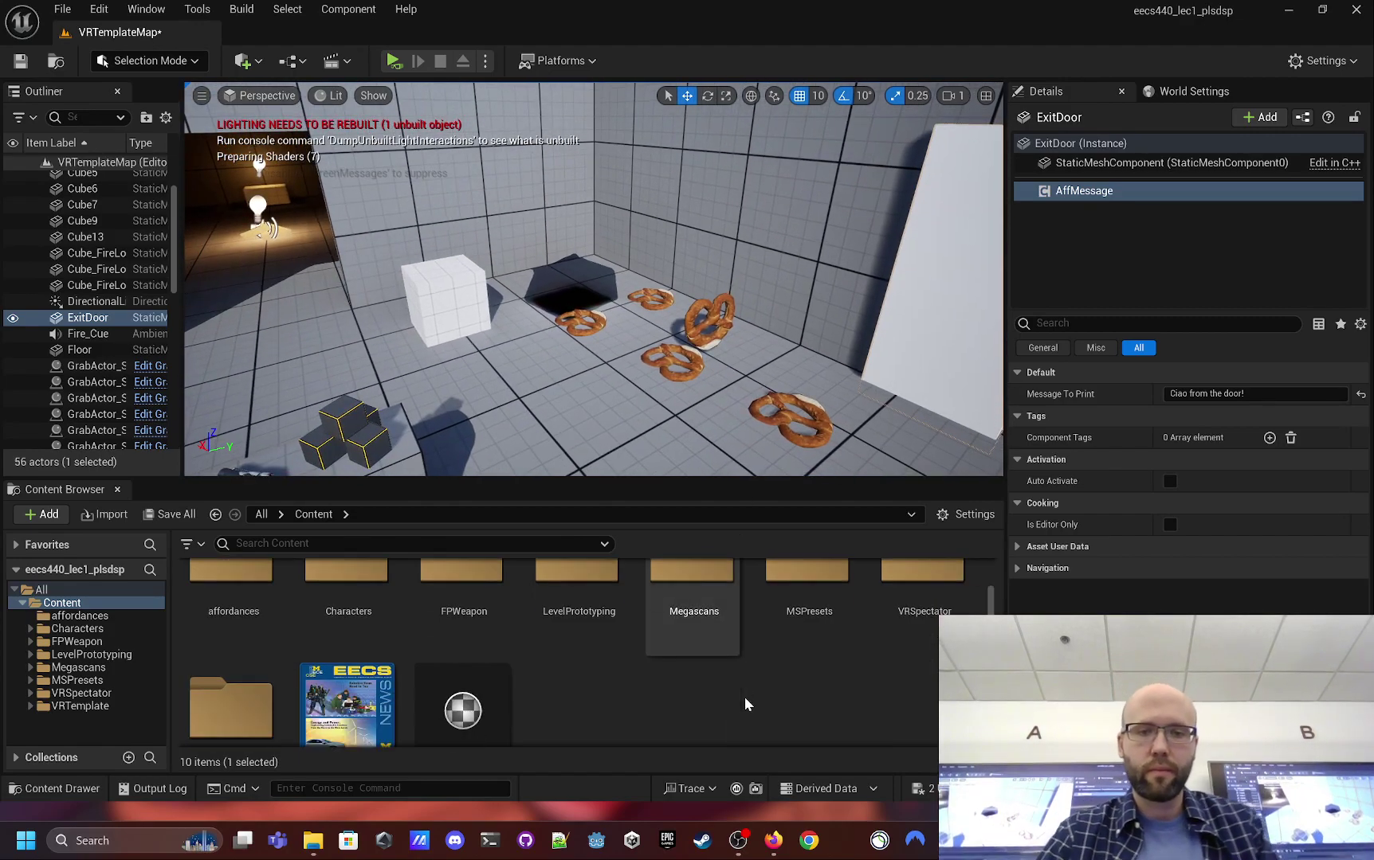
{"action": "scroll", "coordinate": [743, 697], "scroll_direction": "up", "scroll_amount": 2}
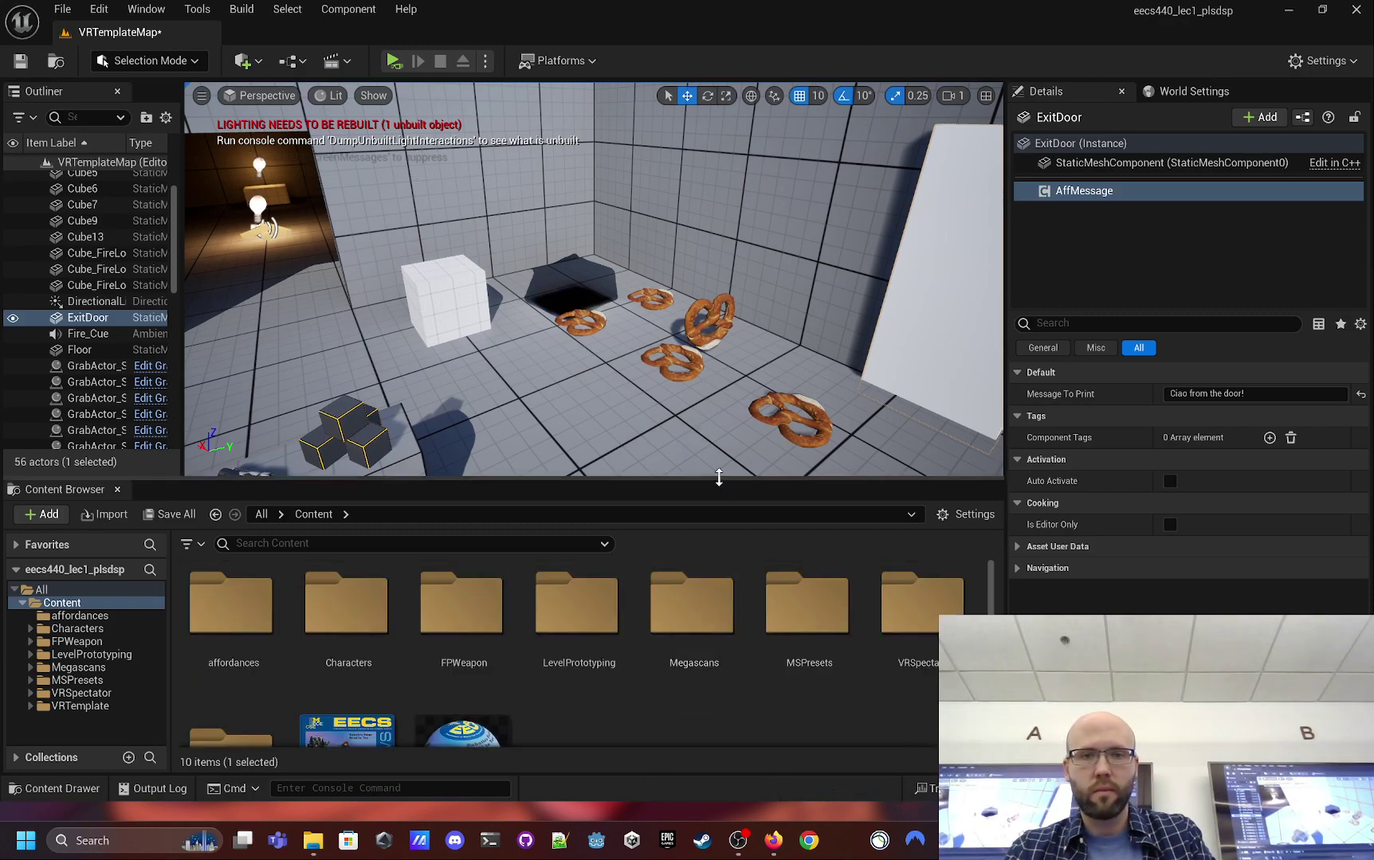
{"action": "left_click_drag", "start_coordinate": [721, 478], "coordinate": [727, 518]}
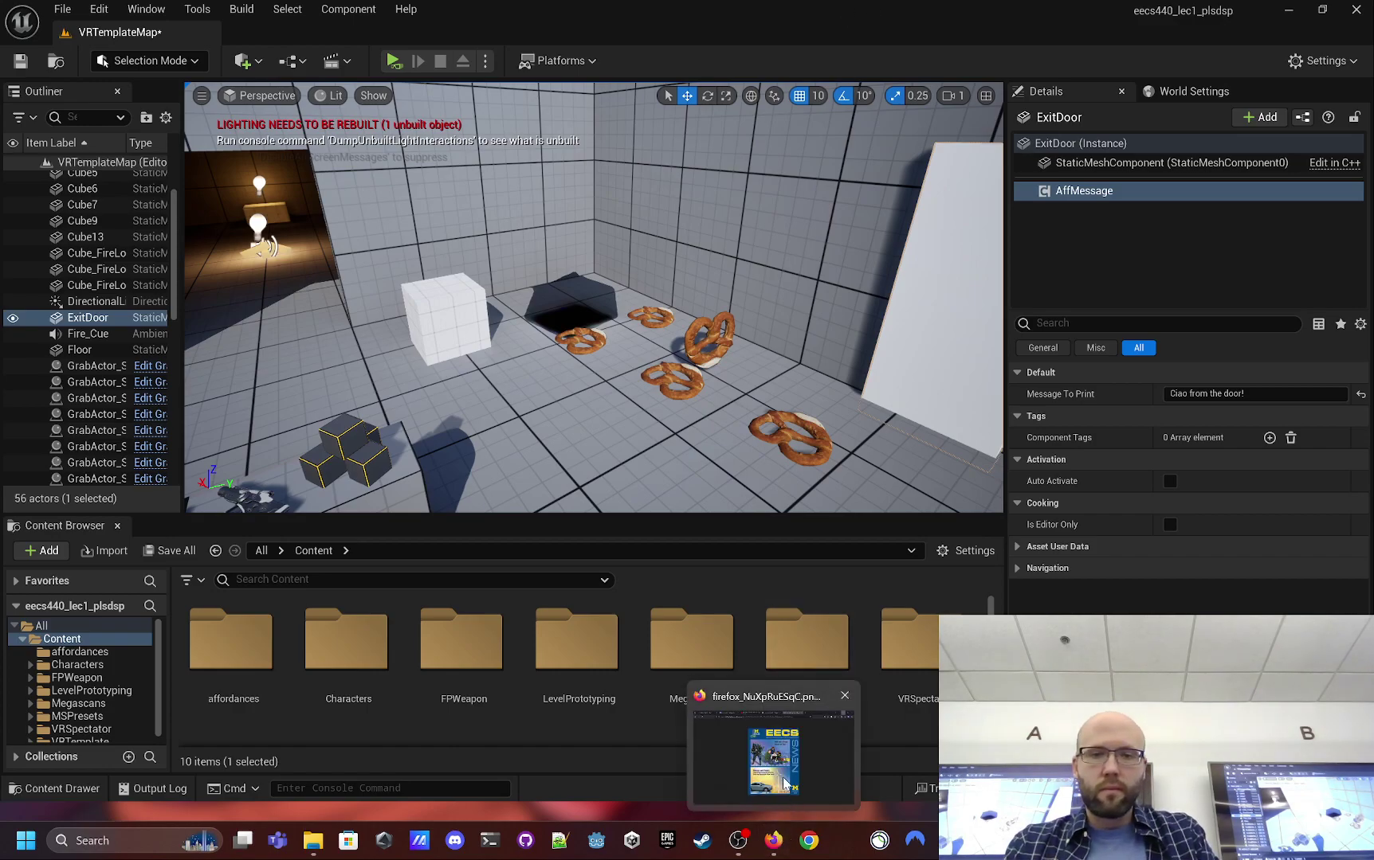
- Switch to the SpongeBob soundtrack video in Firefox, mute it and pause playback
{"action": "left_click", "coordinate": [777, 841]}
{"action": "left_click", "coordinate": [489, 18]}
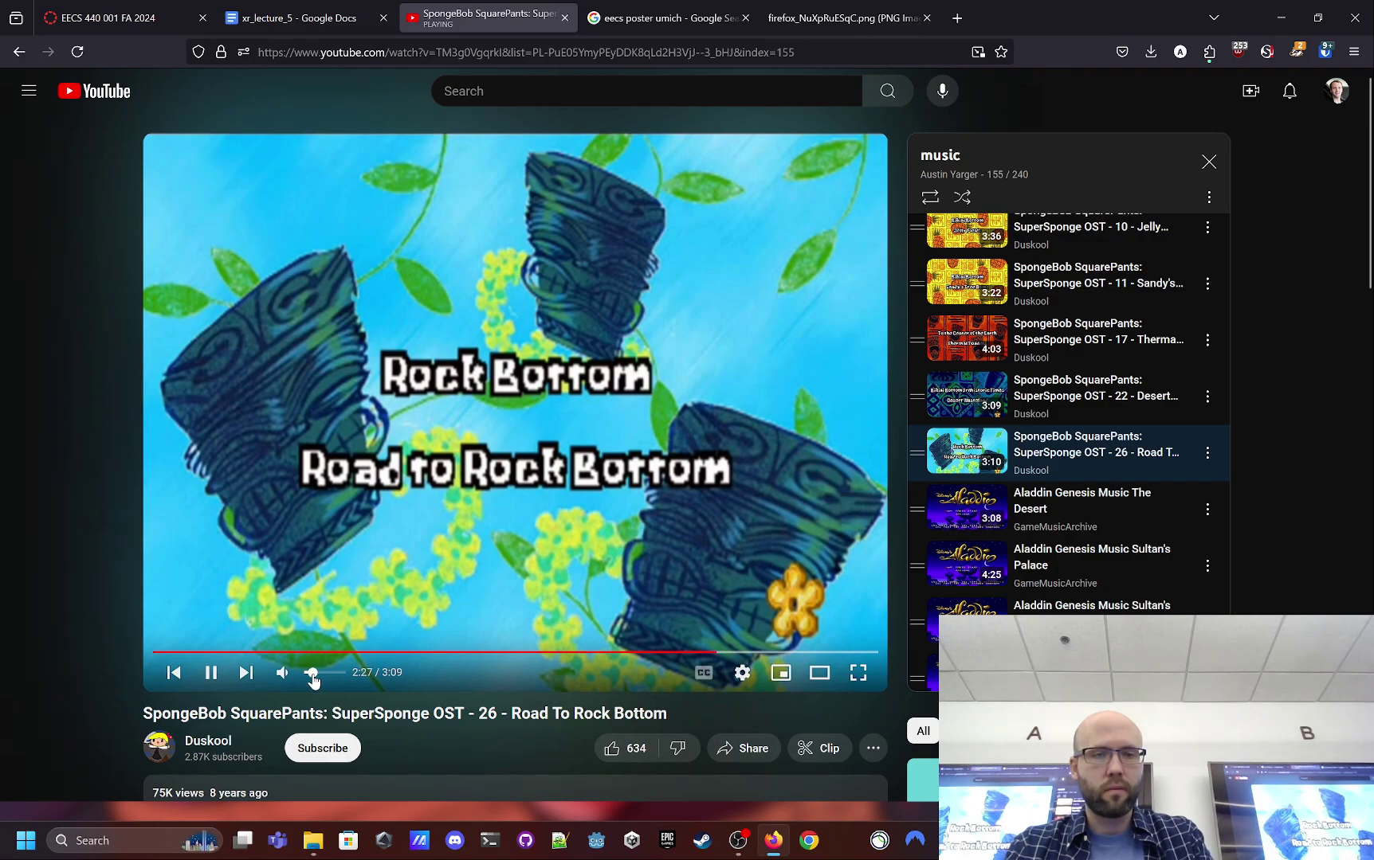
{"action": "left_click_drag", "start_coordinate": [310, 678], "coordinate": [302, 677]}
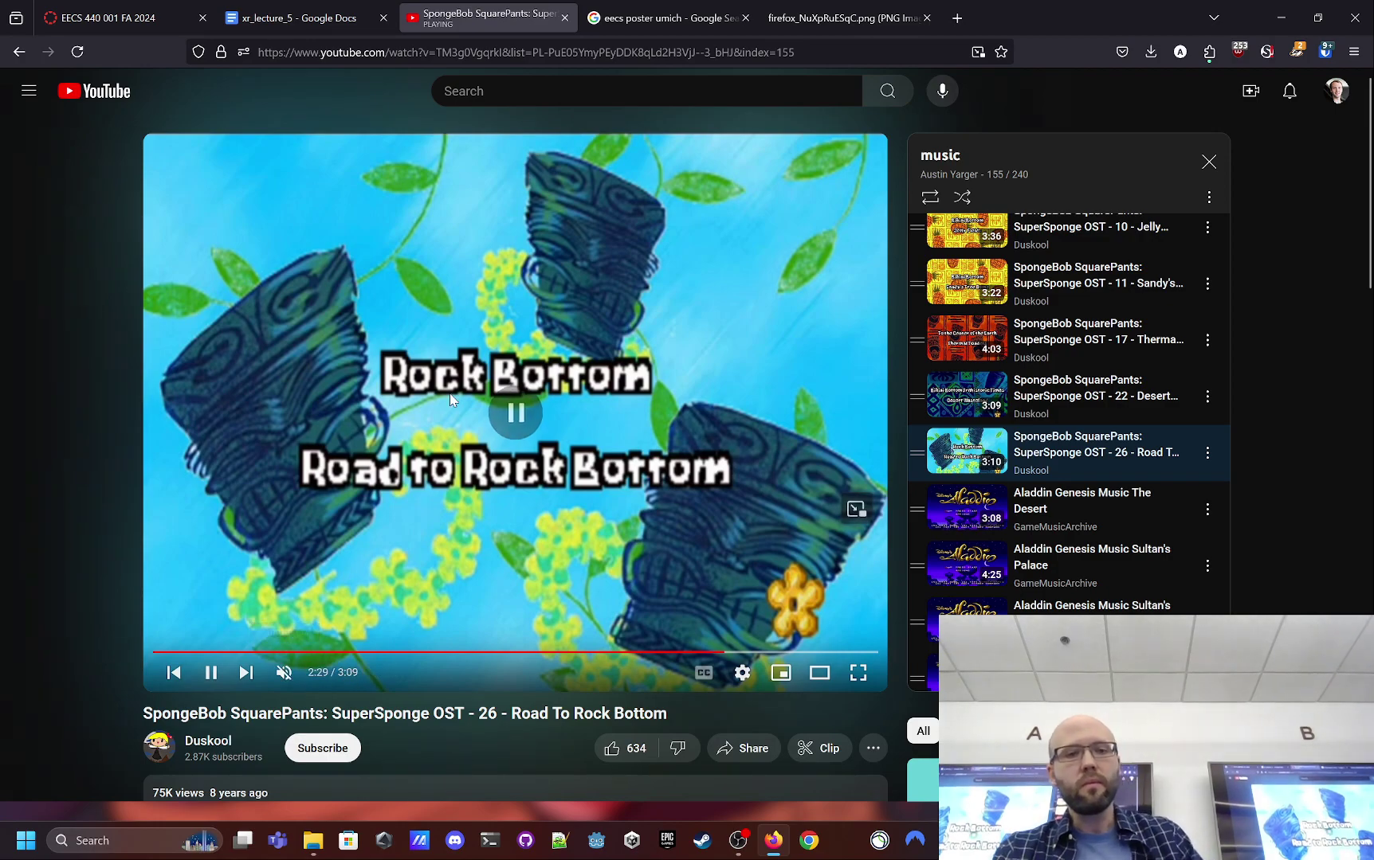
{"action": "key", "text": "space"}
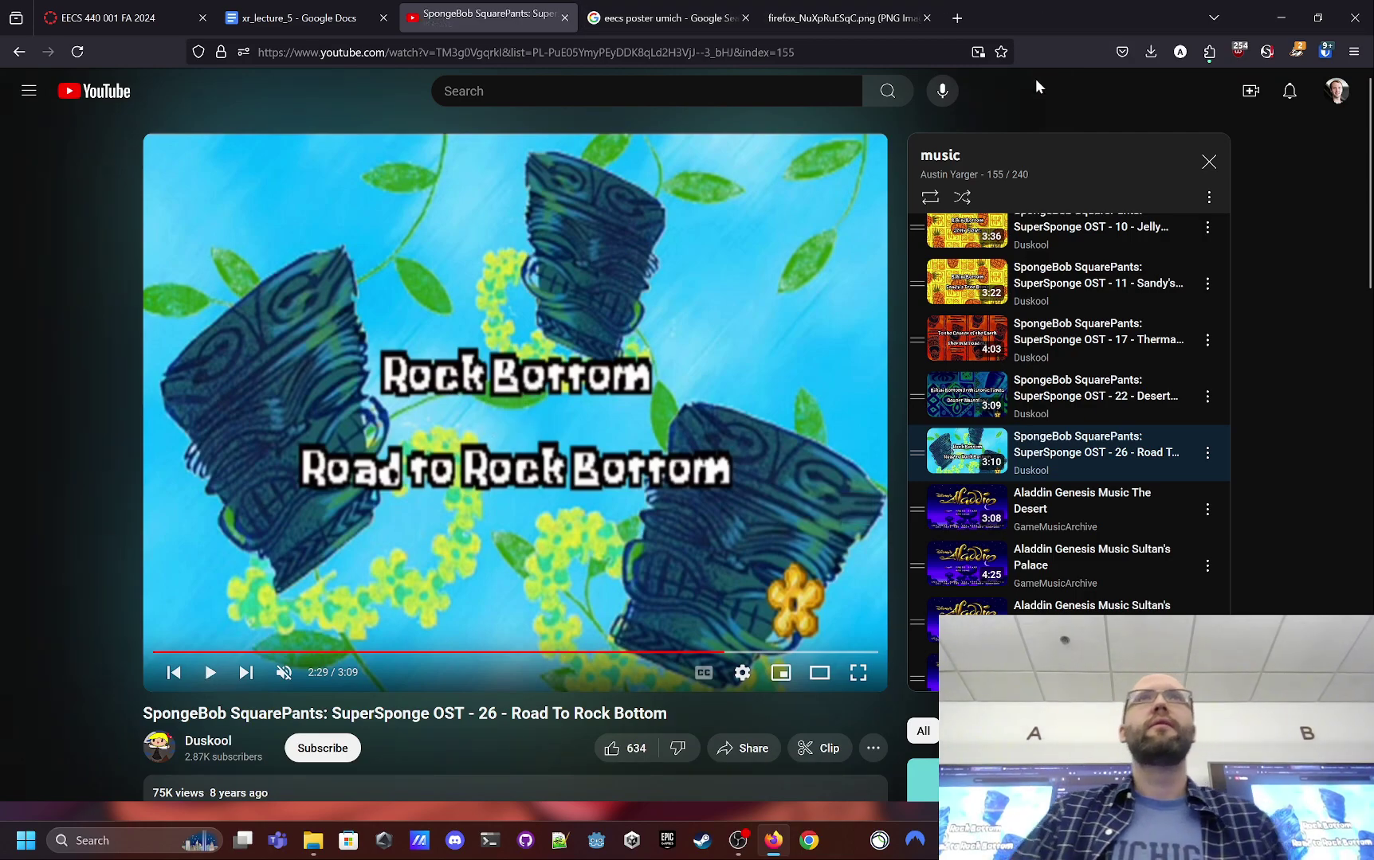
- Return to Unreal Editor and enlarge the level viewport in both width and height
{"action": "left_click", "coordinate": [880, 841]}
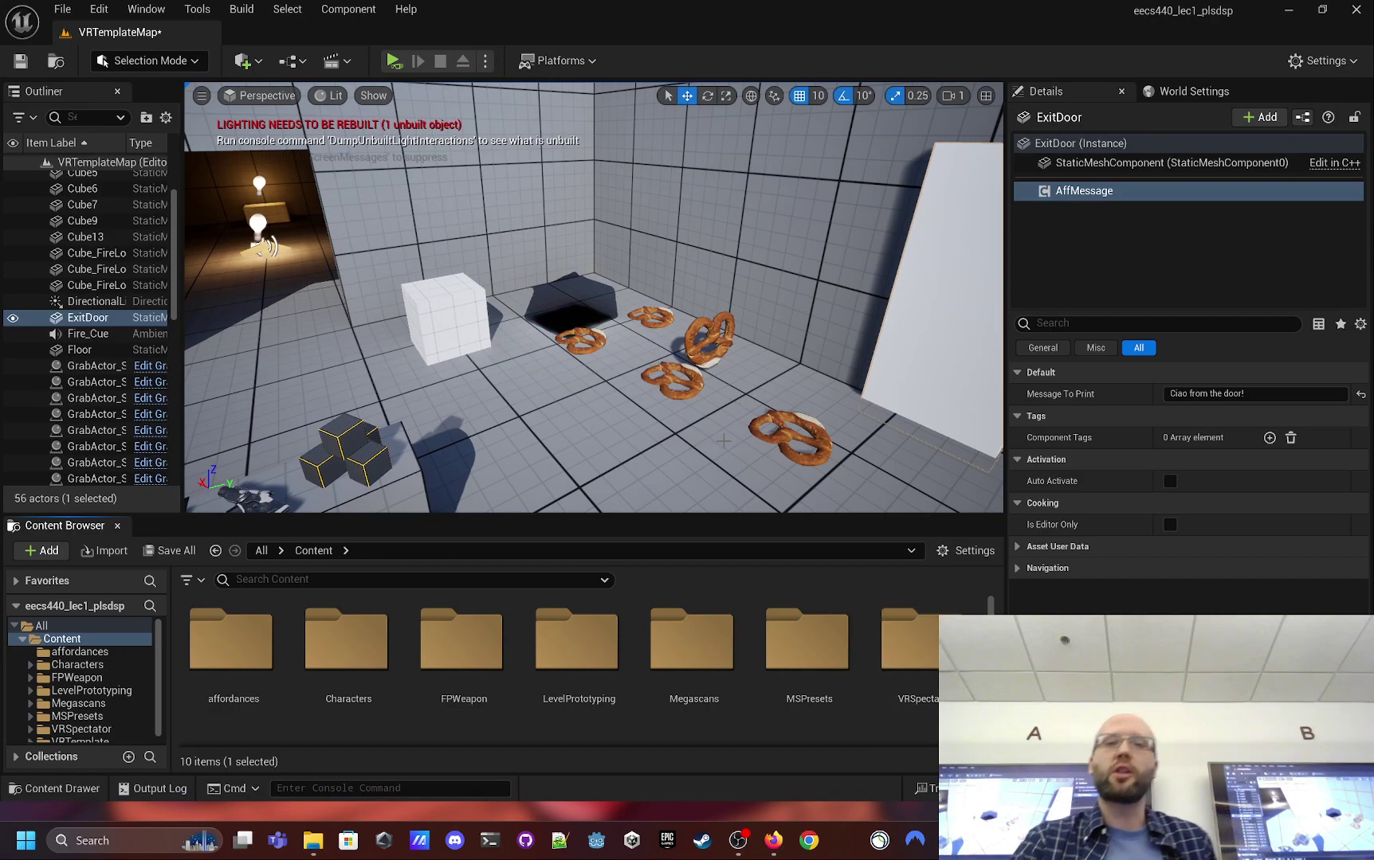
{"action": "right_click_drag", "start_coordinate": [723, 440], "coordinate": [735, 441]}
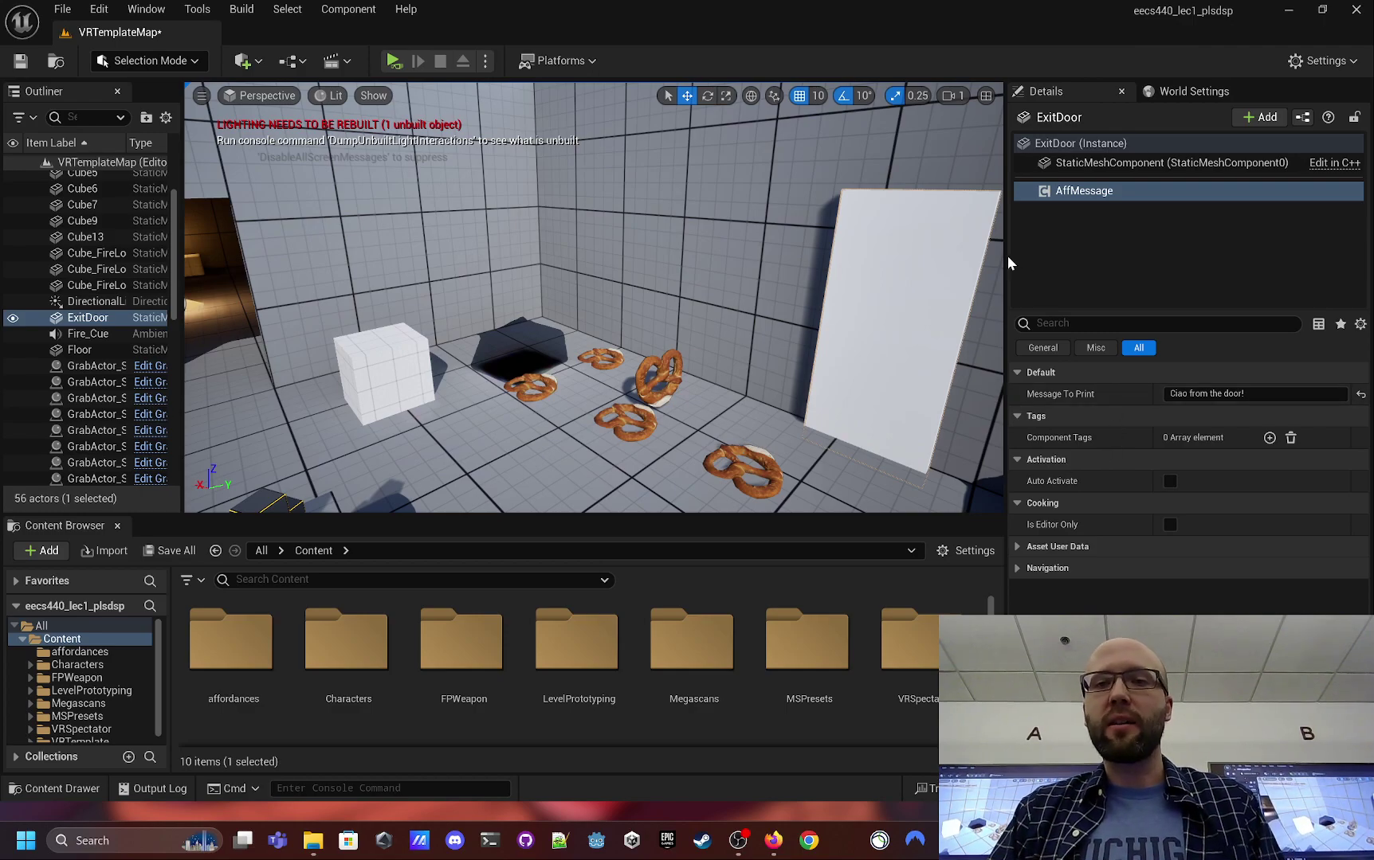
{"action": "left_click_drag", "start_coordinate": [1006, 256], "coordinate": [1132, 247]}
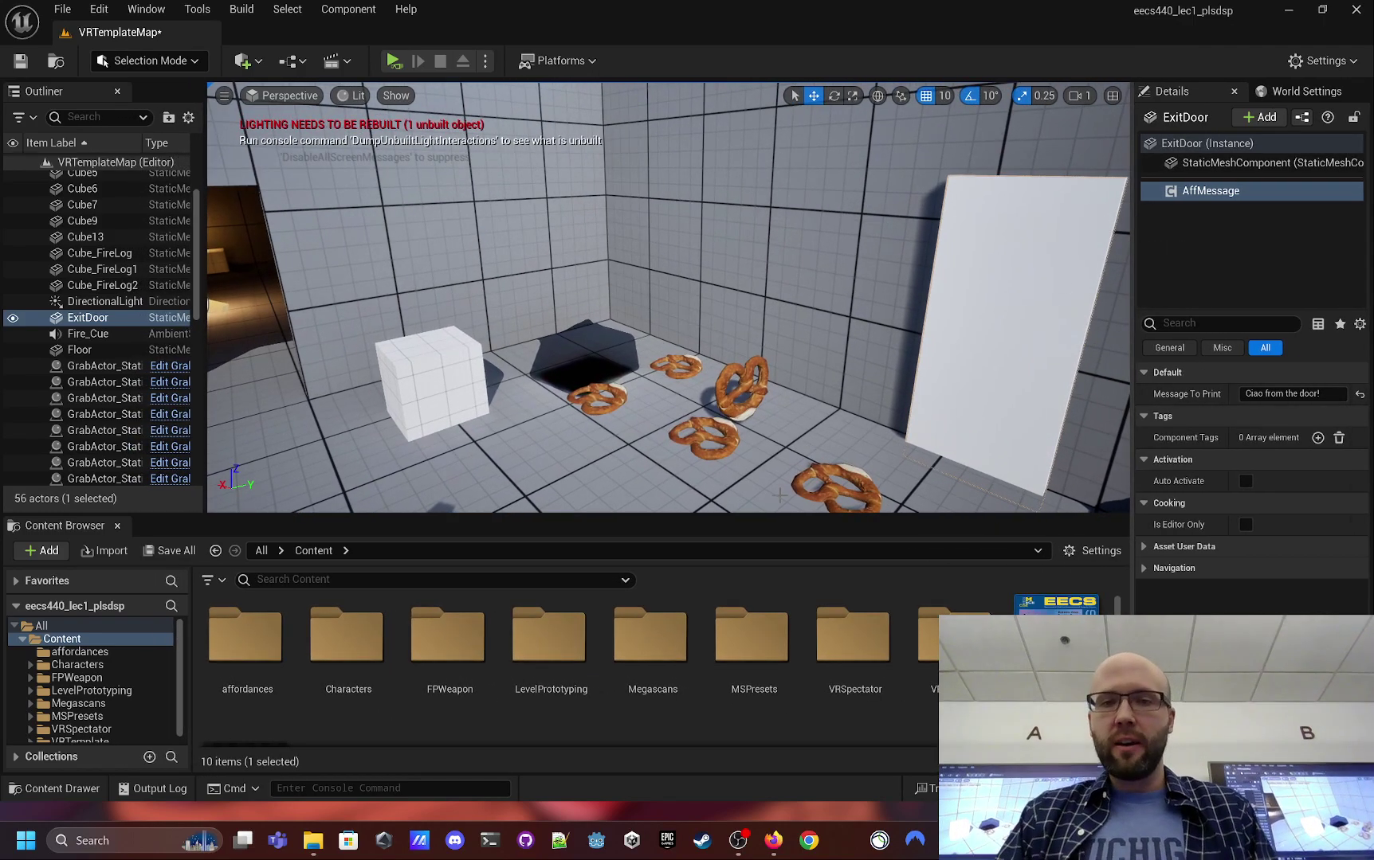
{"action": "left_click_drag", "start_coordinate": [802, 516], "coordinate": [802, 584]}
- Duplicate the roof slab, shift the copy to X -540 so it covers the open room, and save the level
{"action": "right_click_drag", "start_coordinate": [757, 478], "coordinate": [662, 365]}
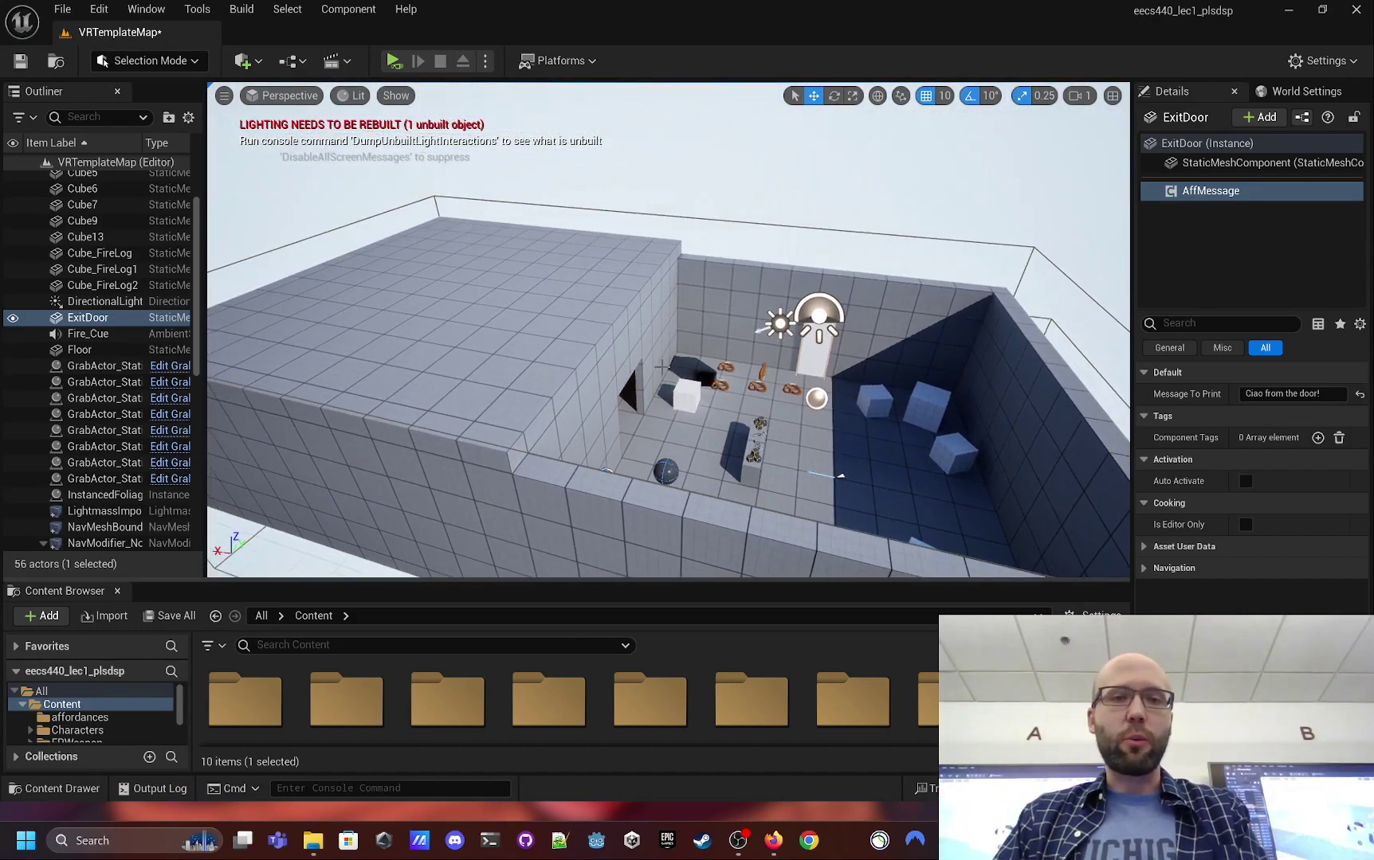
{"action": "left_click", "coordinate": [558, 344]}
{"action": "key", "text": "ctrl+d"}
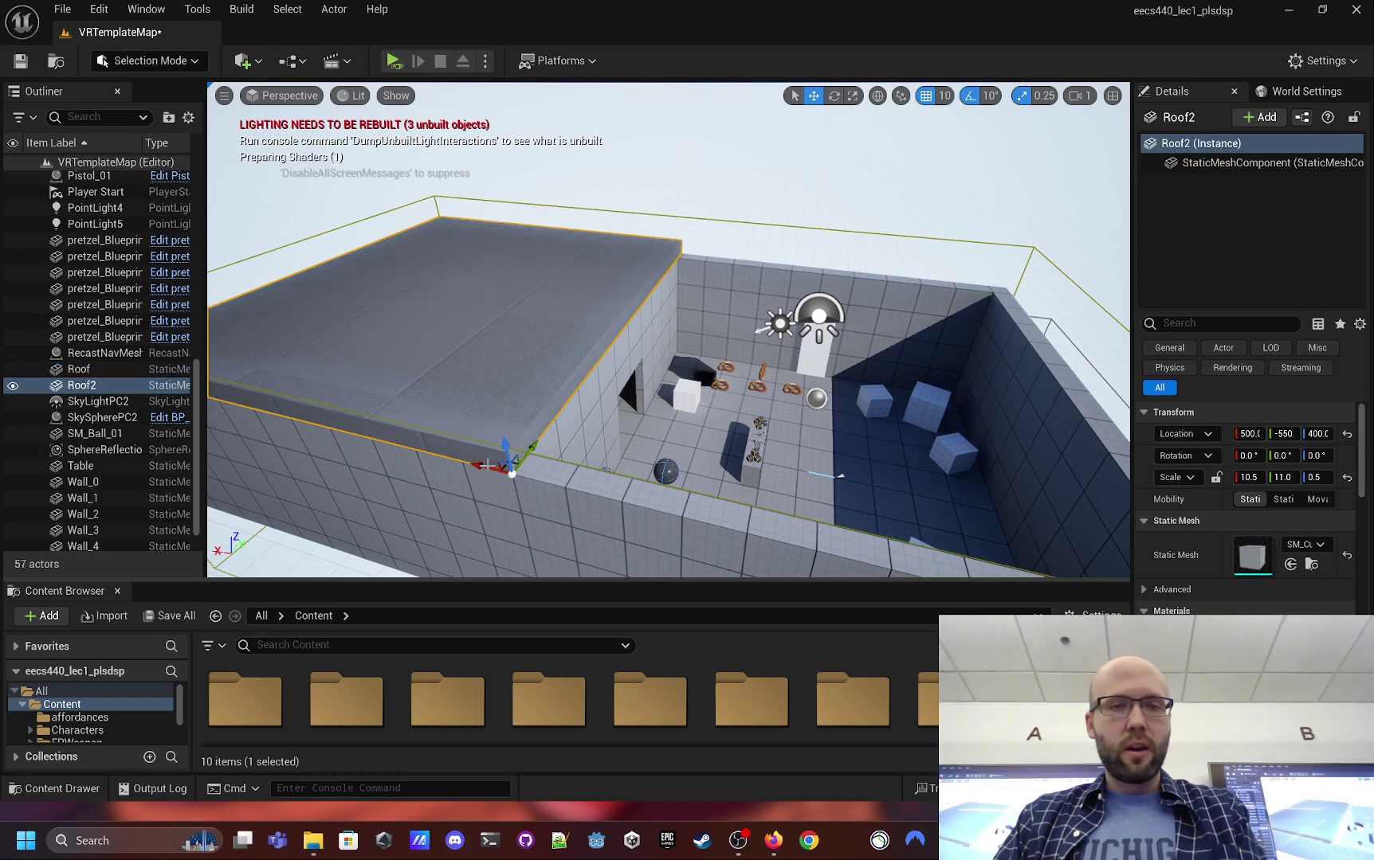
{"action": "left_click_drag", "start_coordinate": [486, 467], "coordinate": [876, 518]}
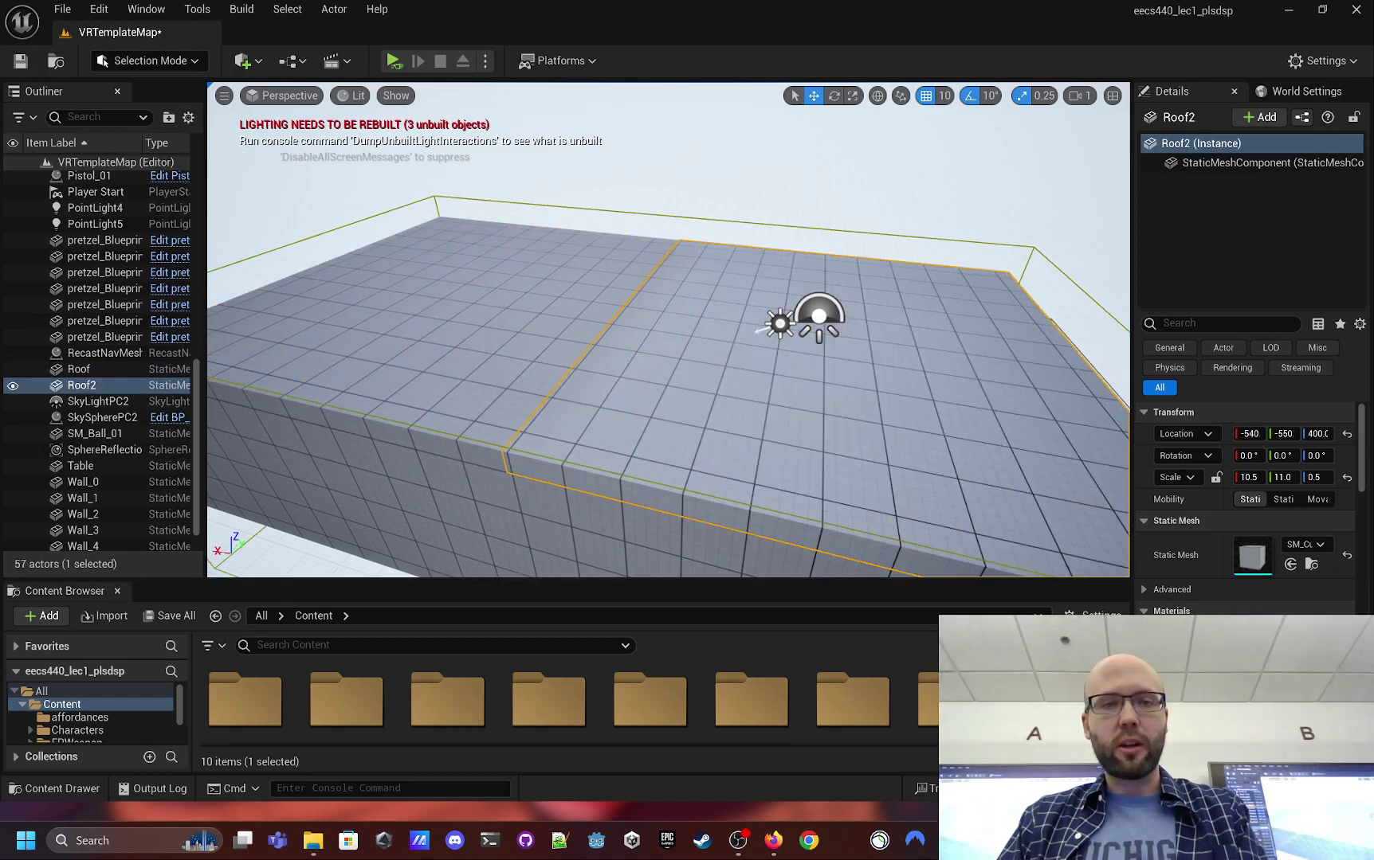
{"action": "scroll", "coordinate": [538, 398], "scroll_direction": "up", "scroll_amount": 10}
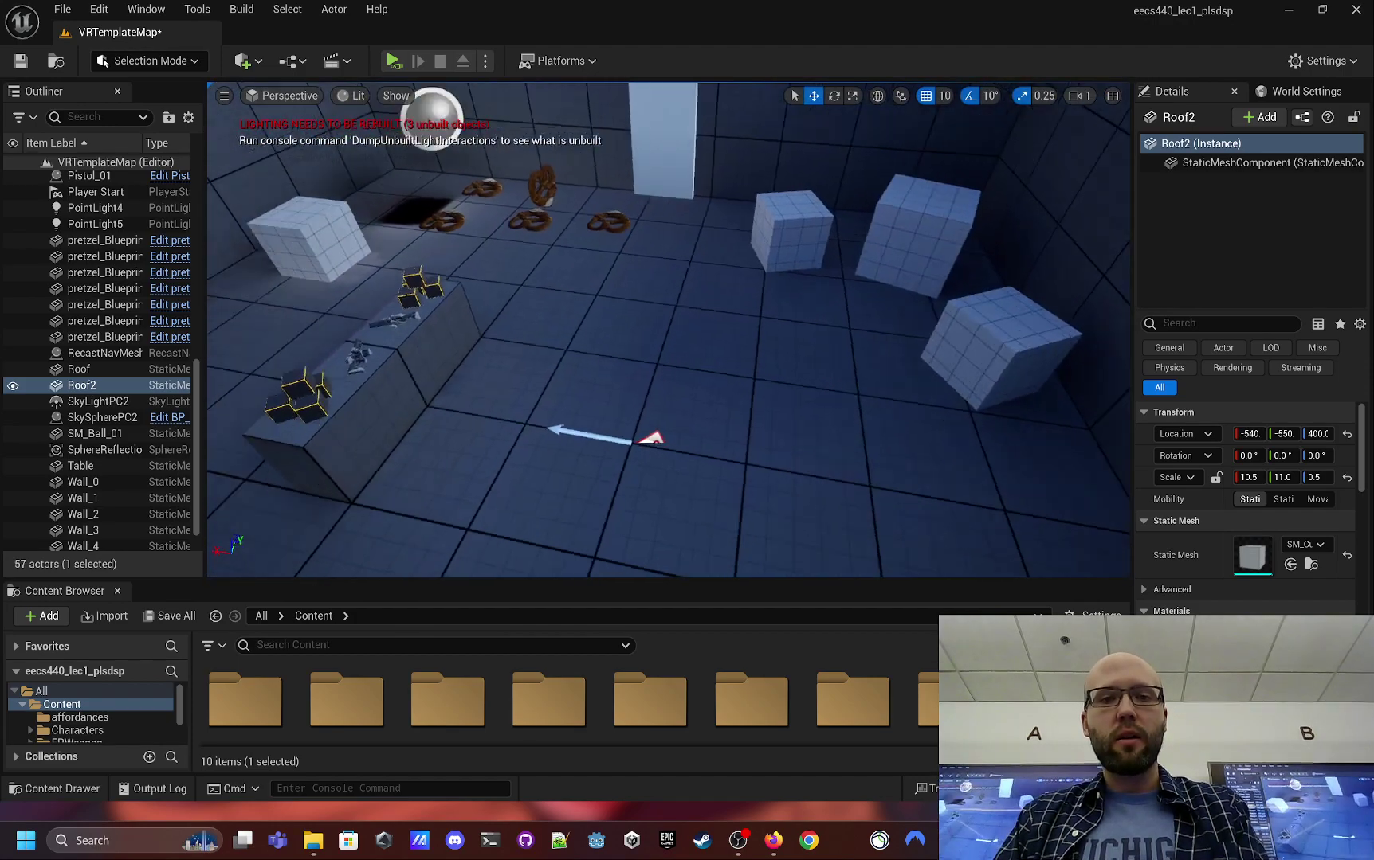
{"action": "right_click_drag", "start_coordinate": [538, 398], "coordinate": [403, 215]}
{"action": "key", "text": "ctrl+s"}
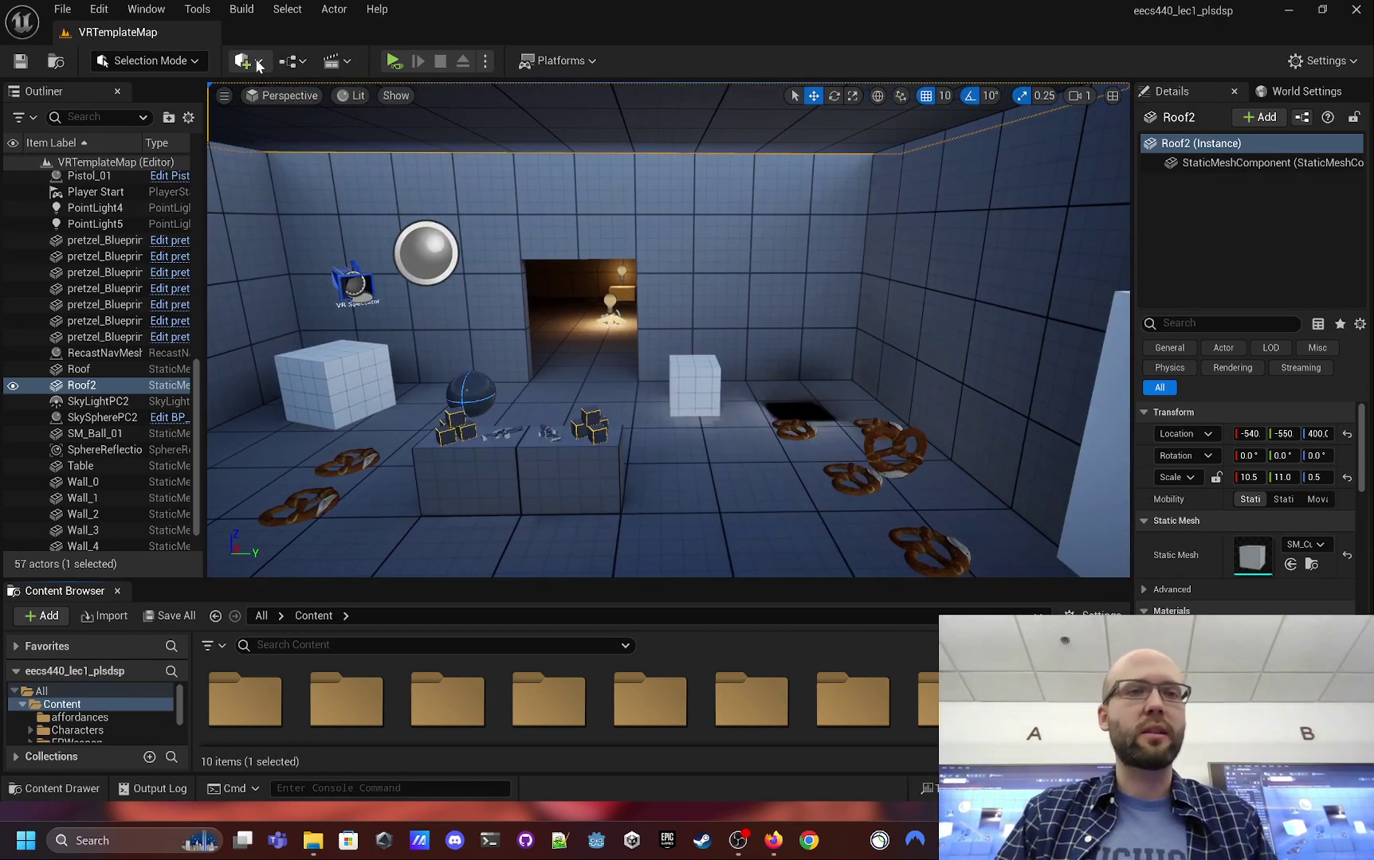
- Place a point light beneath the new roof at X 200, Y 180 and lower it to Z 280
{"action": "left_click", "coordinate": [247, 61]}
{"action": "mouse_move", "coordinate": [348, 230]}
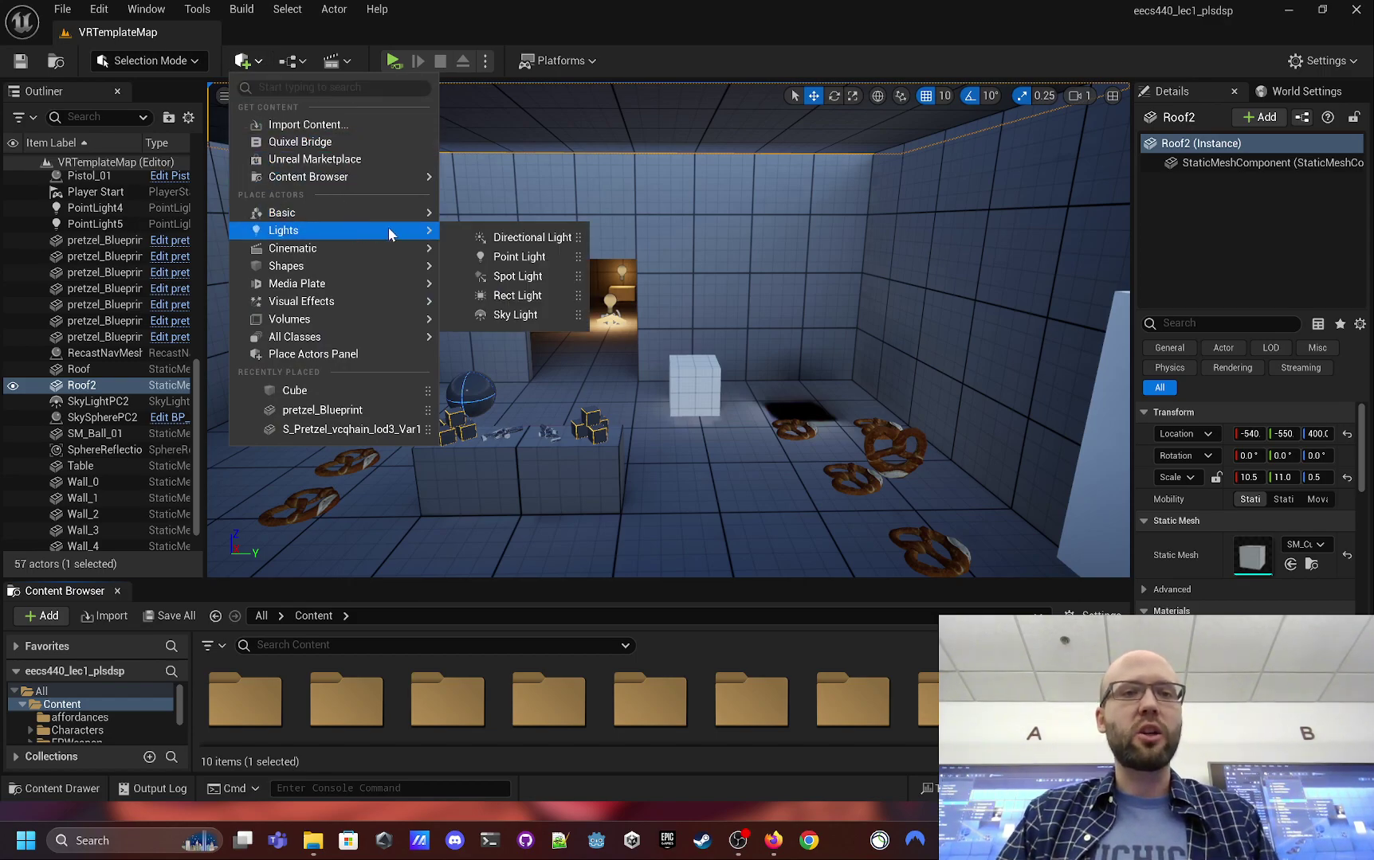
{"action": "left_click_drag", "start_coordinate": [502, 257], "coordinate": [710, 126]}
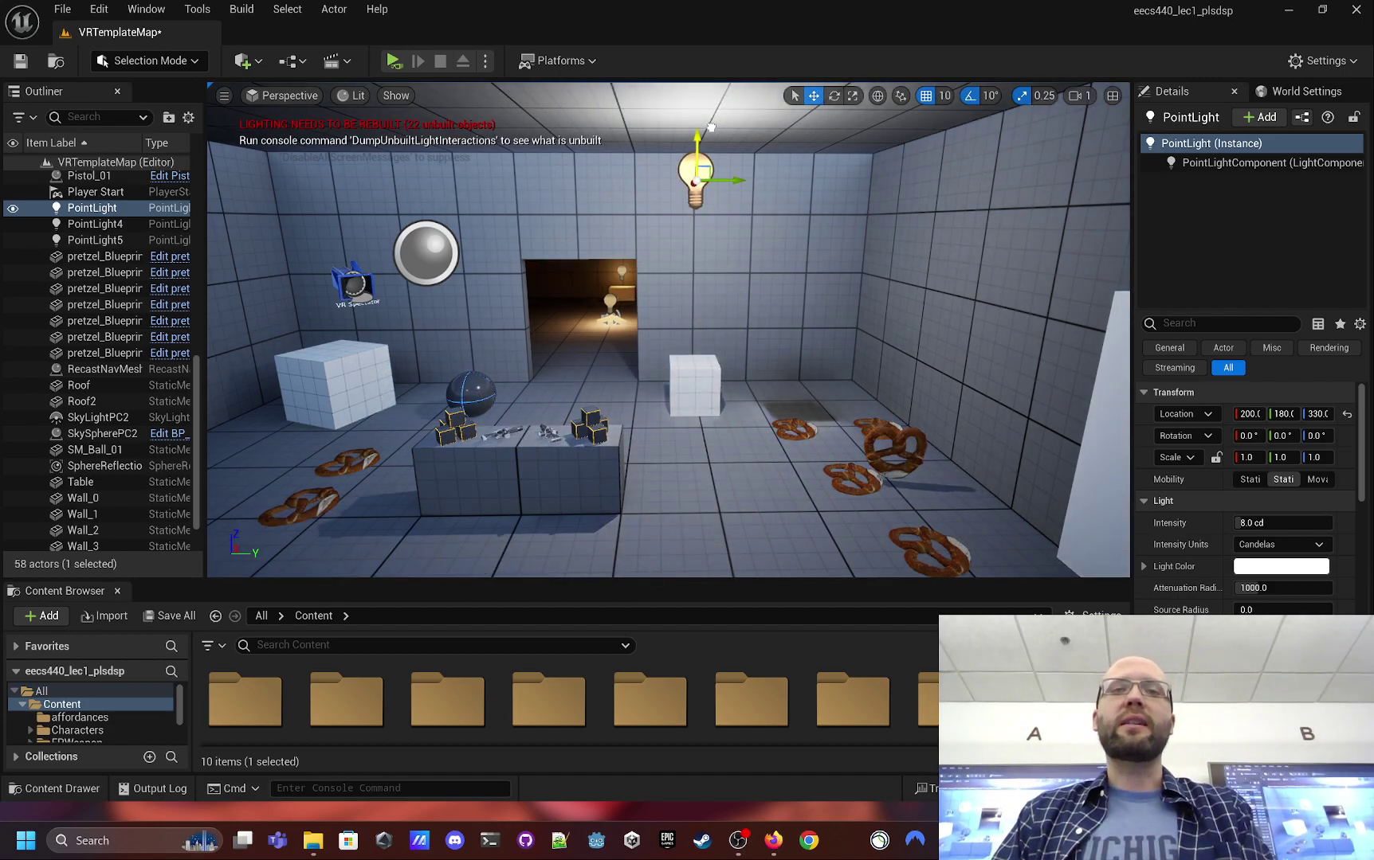
{"action": "right_click_drag", "start_coordinate": [709, 126], "coordinate": [678, 239]}
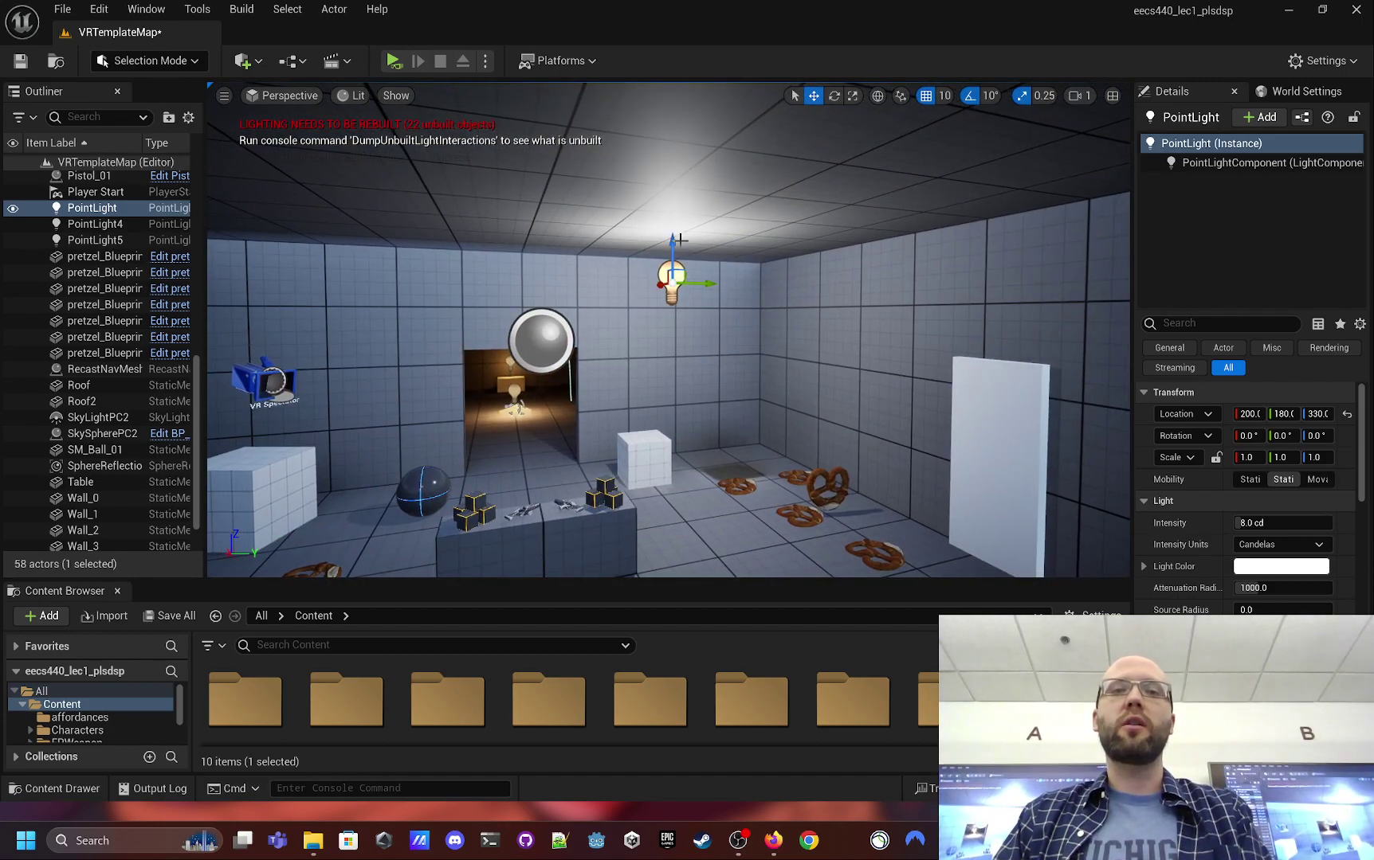
{"action": "left_click_drag", "start_coordinate": [674, 239], "coordinate": [676, 276]}
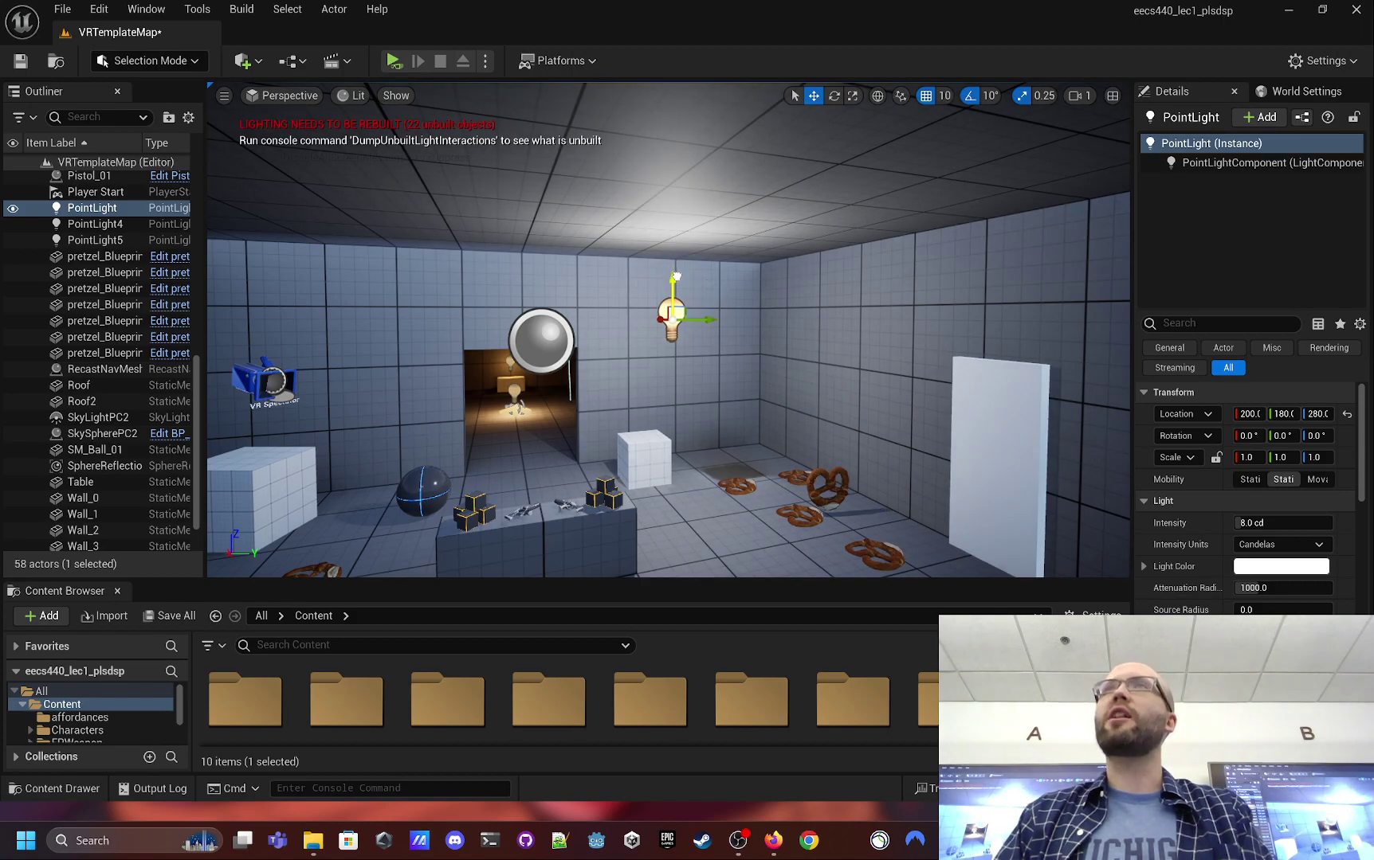
- Duplicate the point light and move the copy across the room to Y -160
{"action": "right_click_drag", "start_coordinate": [675, 279], "coordinate": [786, 299]}
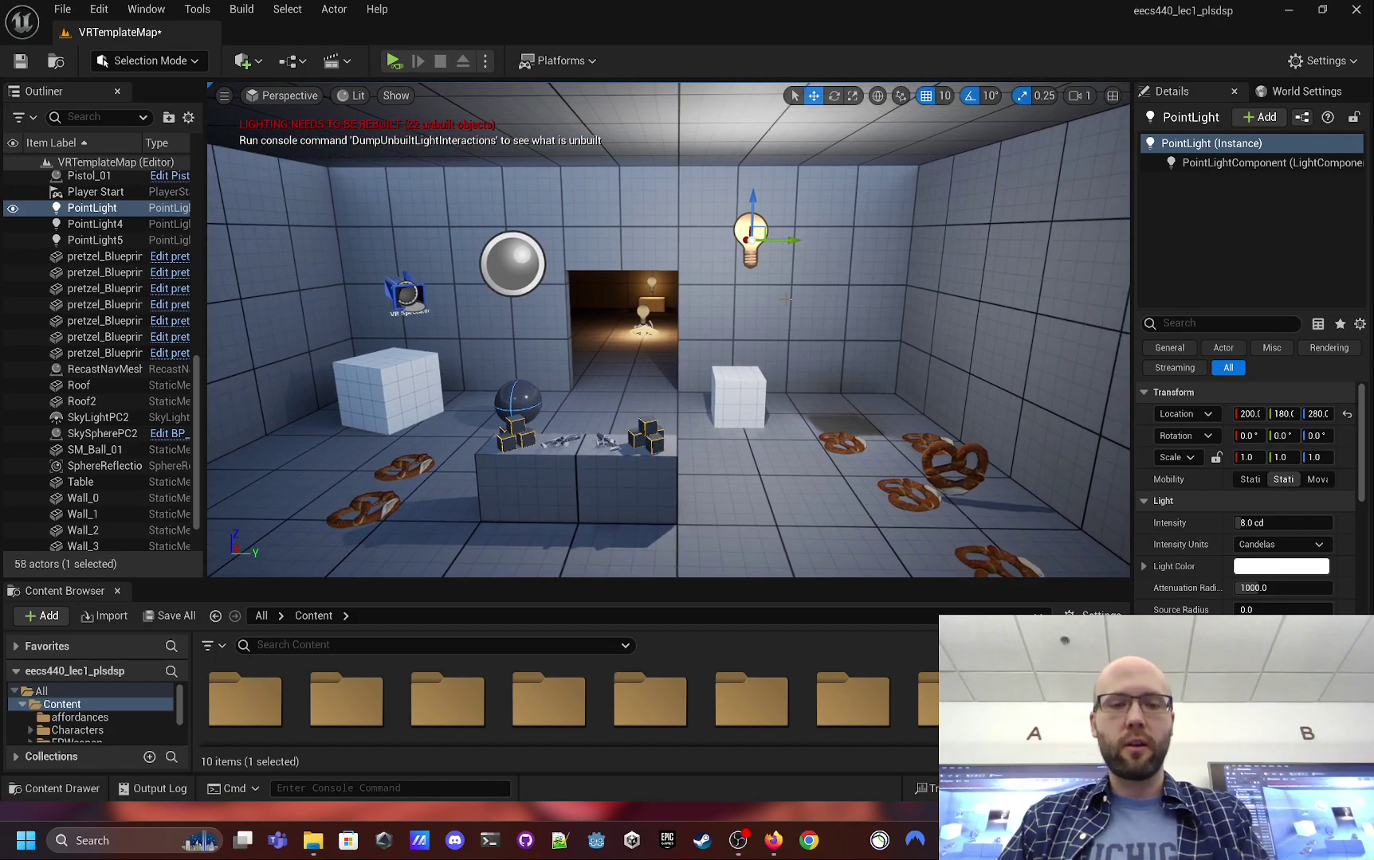
{"action": "key", "text": "ctrl+d"}
{"action": "left_click_drag", "start_coordinate": [796, 238], "coordinate": [483, 263]}
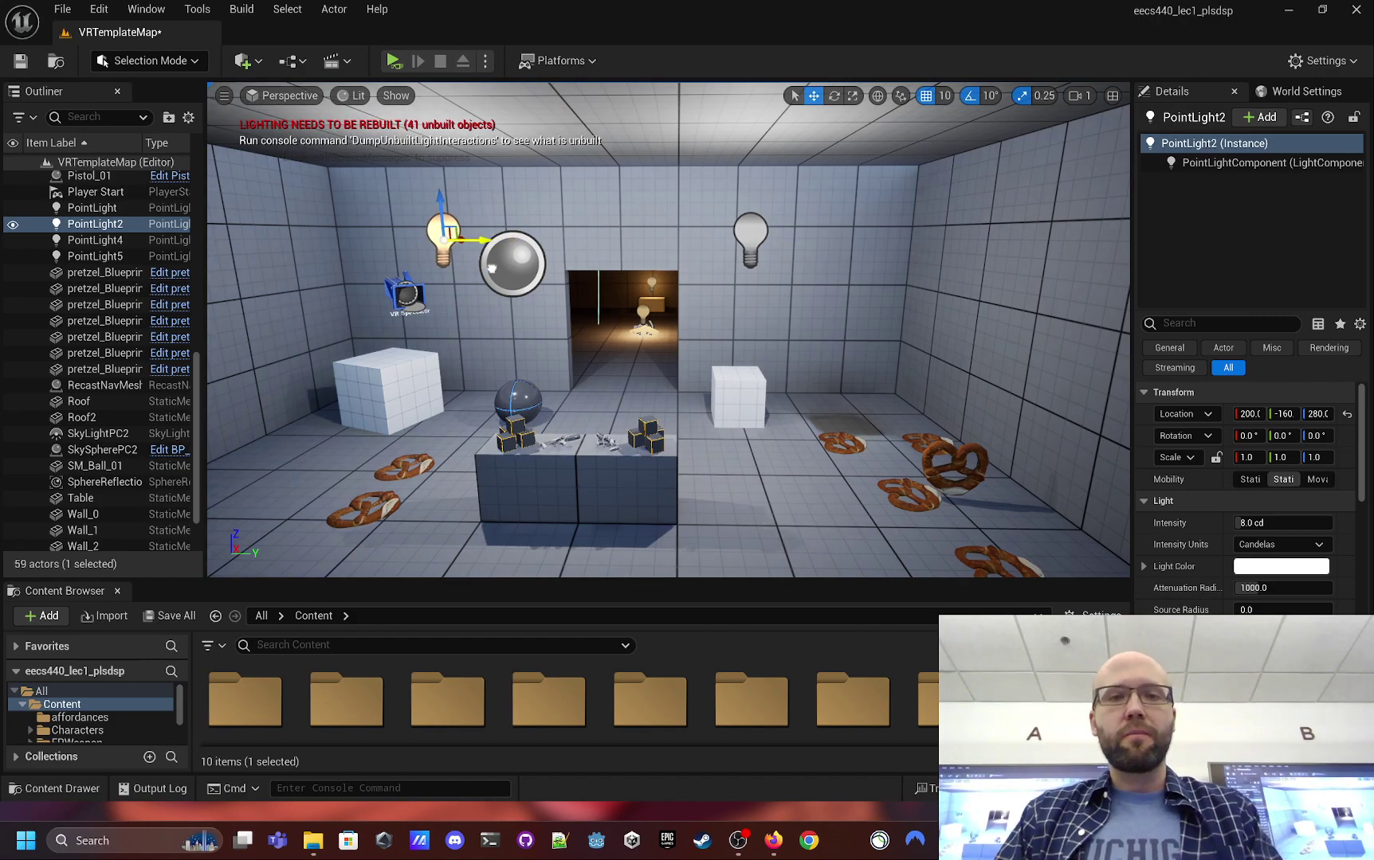
- Examine the shared settings of both new point lights, then the properties of the original one with the property columns widened
{"action": "right_click_drag", "start_coordinate": [510, 287], "coordinate": [701, 261]}
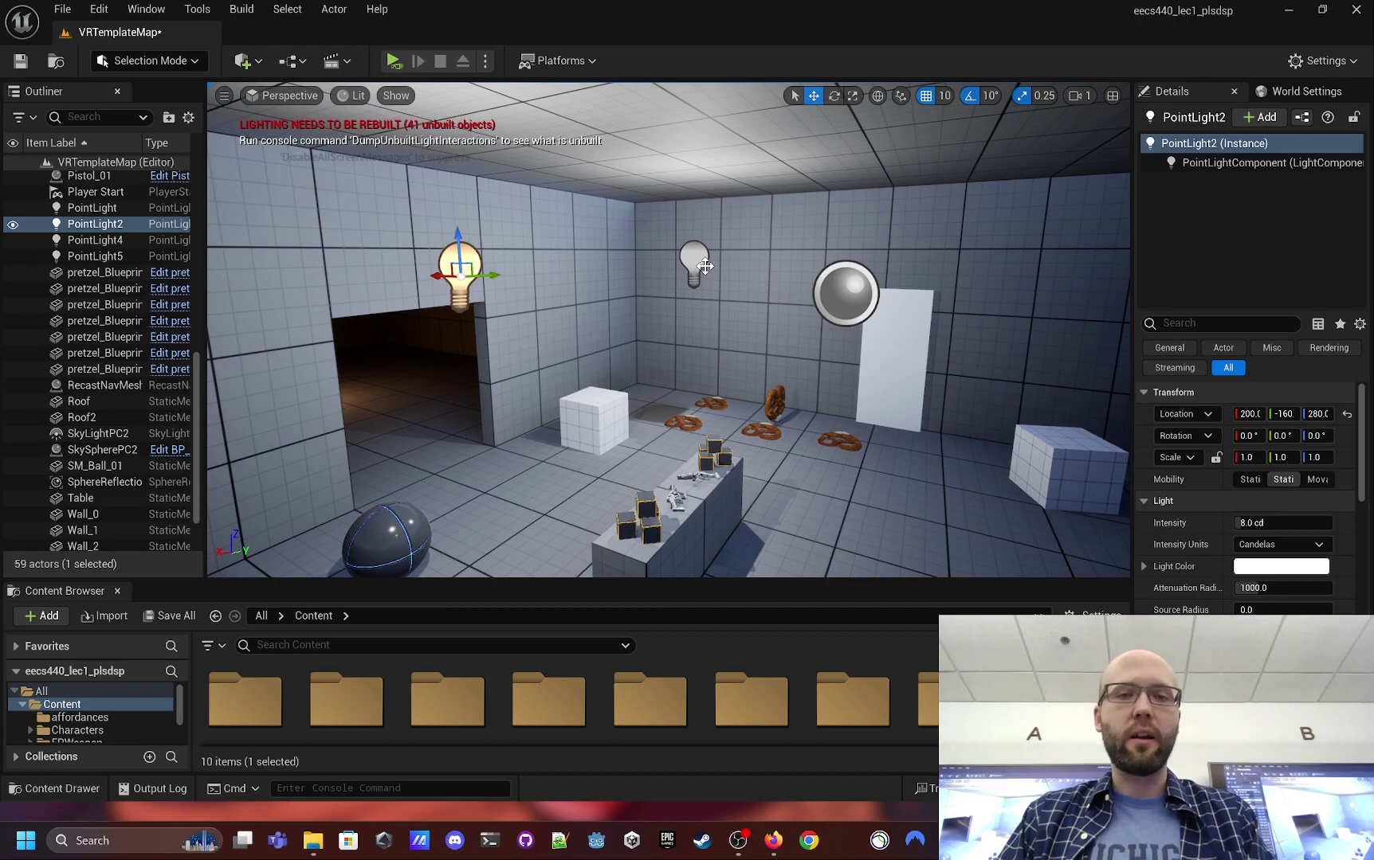
{"action": "left_click", "coordinate": [705, 267], "text": "ctrl"}
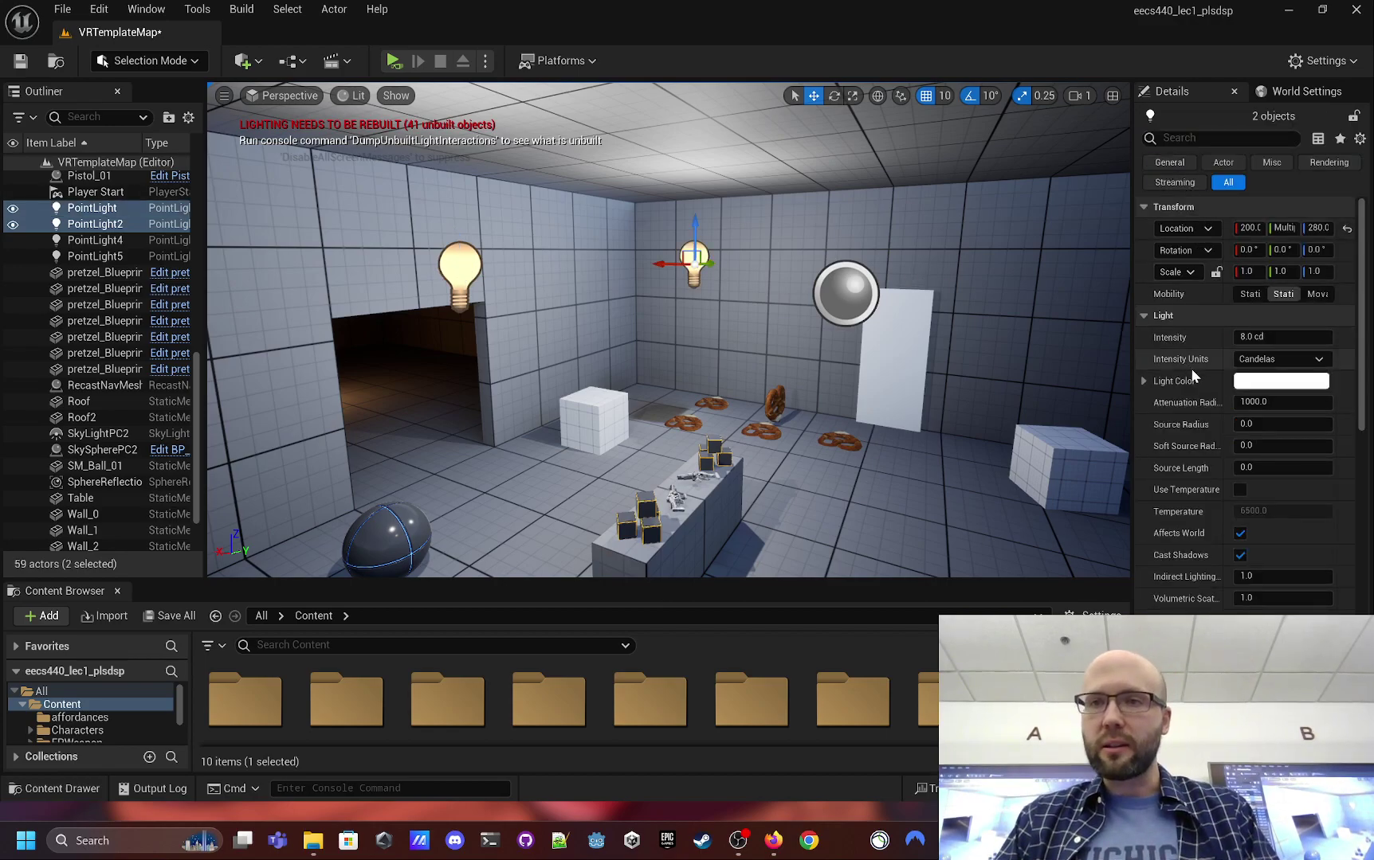
{"action": "scroll", "coordinate": [1195, 371], "scroll_direction": "down", "scroll_amount": 3}
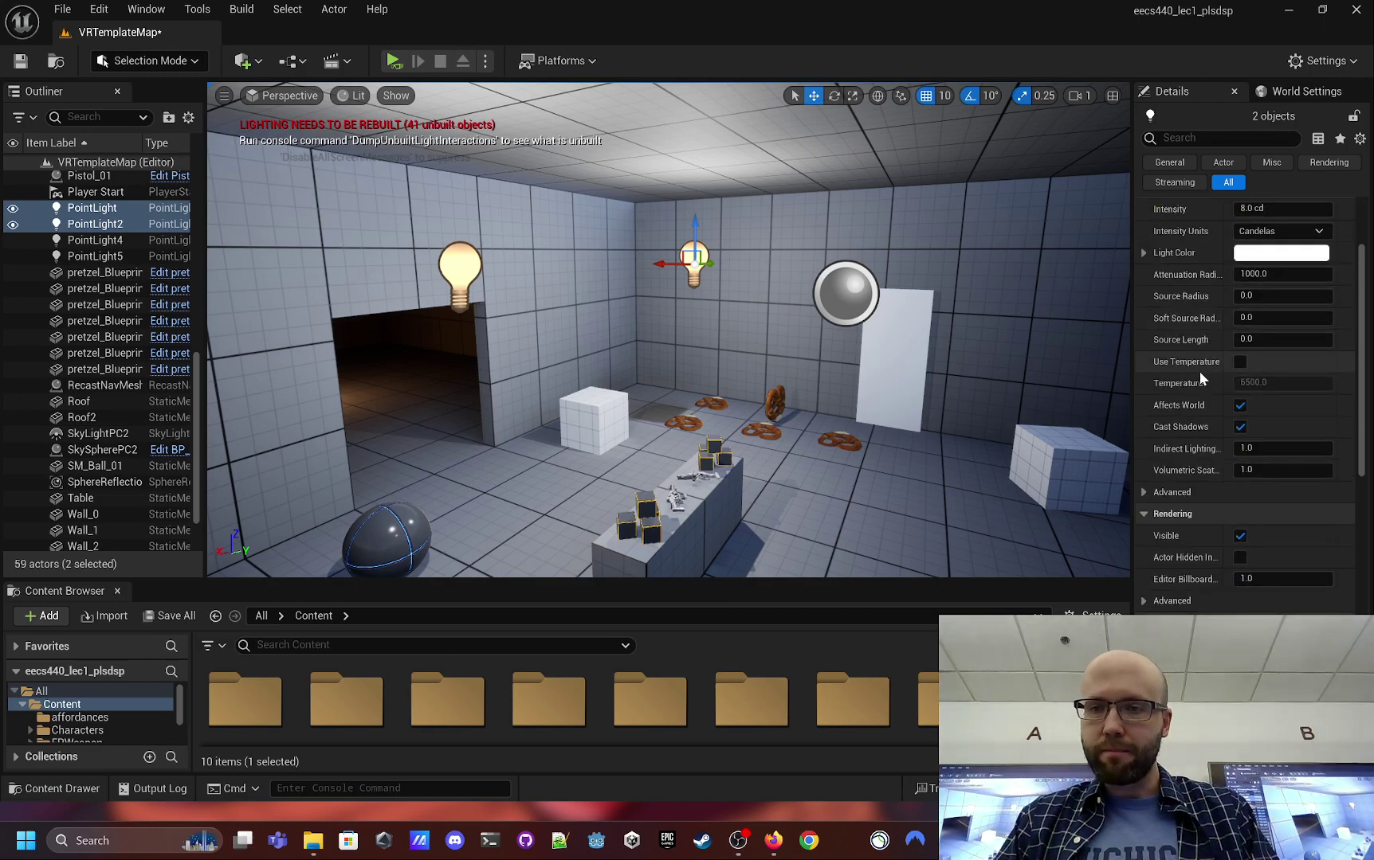
{"action": "scroll", "coordinate": [1195, 371], "scroll_direction": "up", "scroll_amount": 3}
{"action": "left_click", "coordinate": [996, 239]}
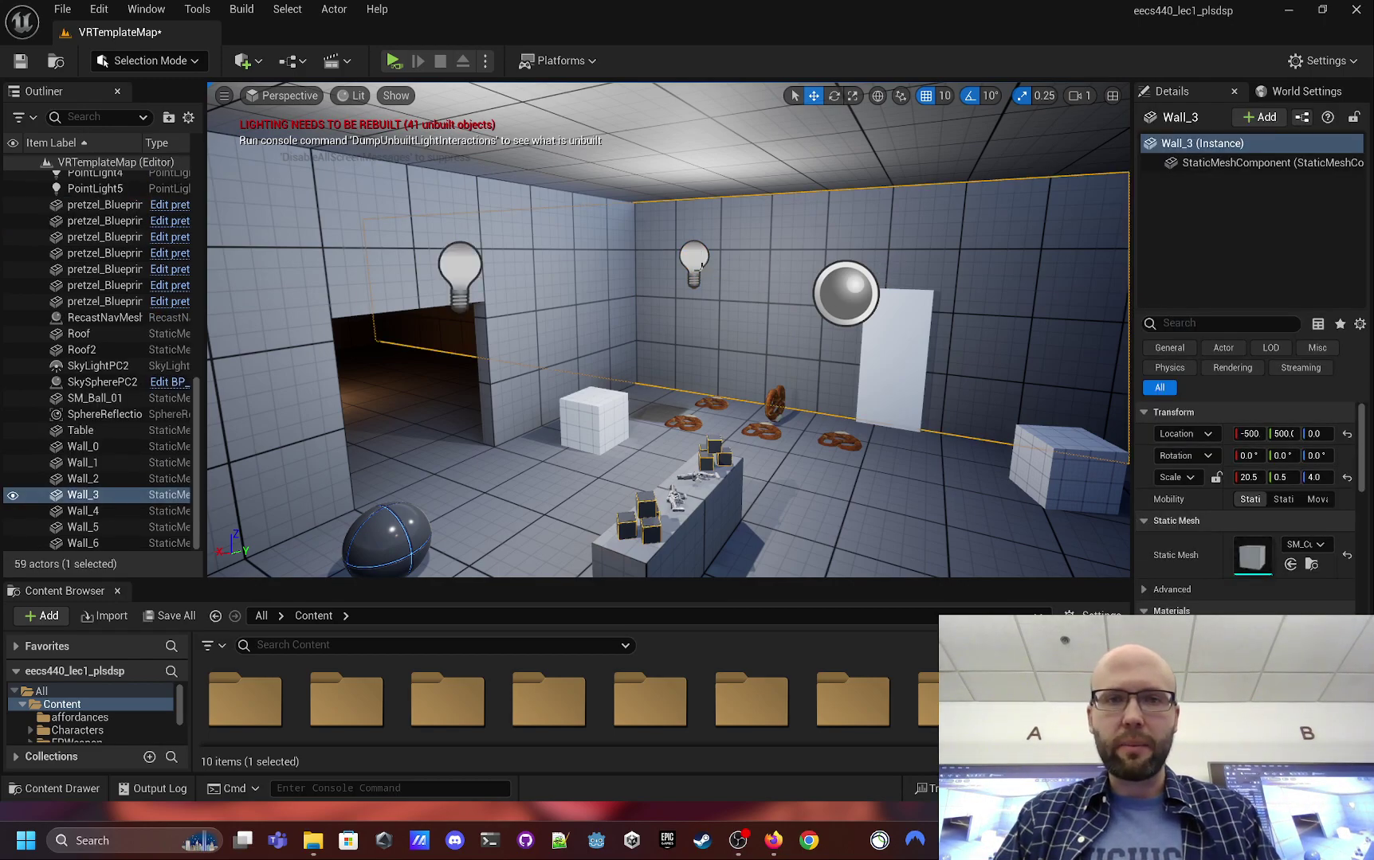
{"action": "left_click", "coordinate": [689, 259]}
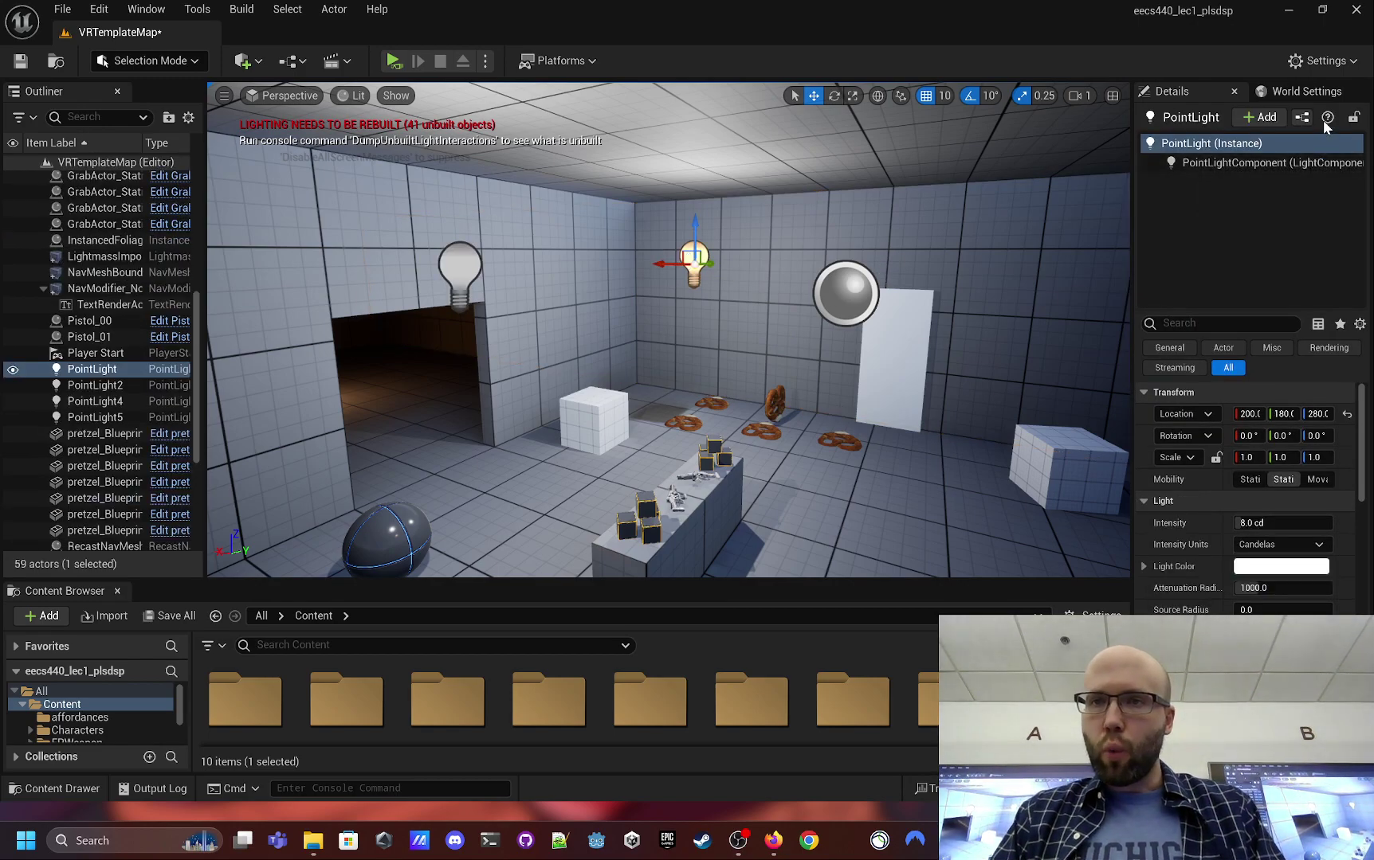
{"action": "left_click_drag", "start_coordinate": [1136, 203], "coordinate": [926, 235]}
{"action": "scroll", "coordinate": [1041, 597], "scroll_direction": "down", "scroll_amount": 4}
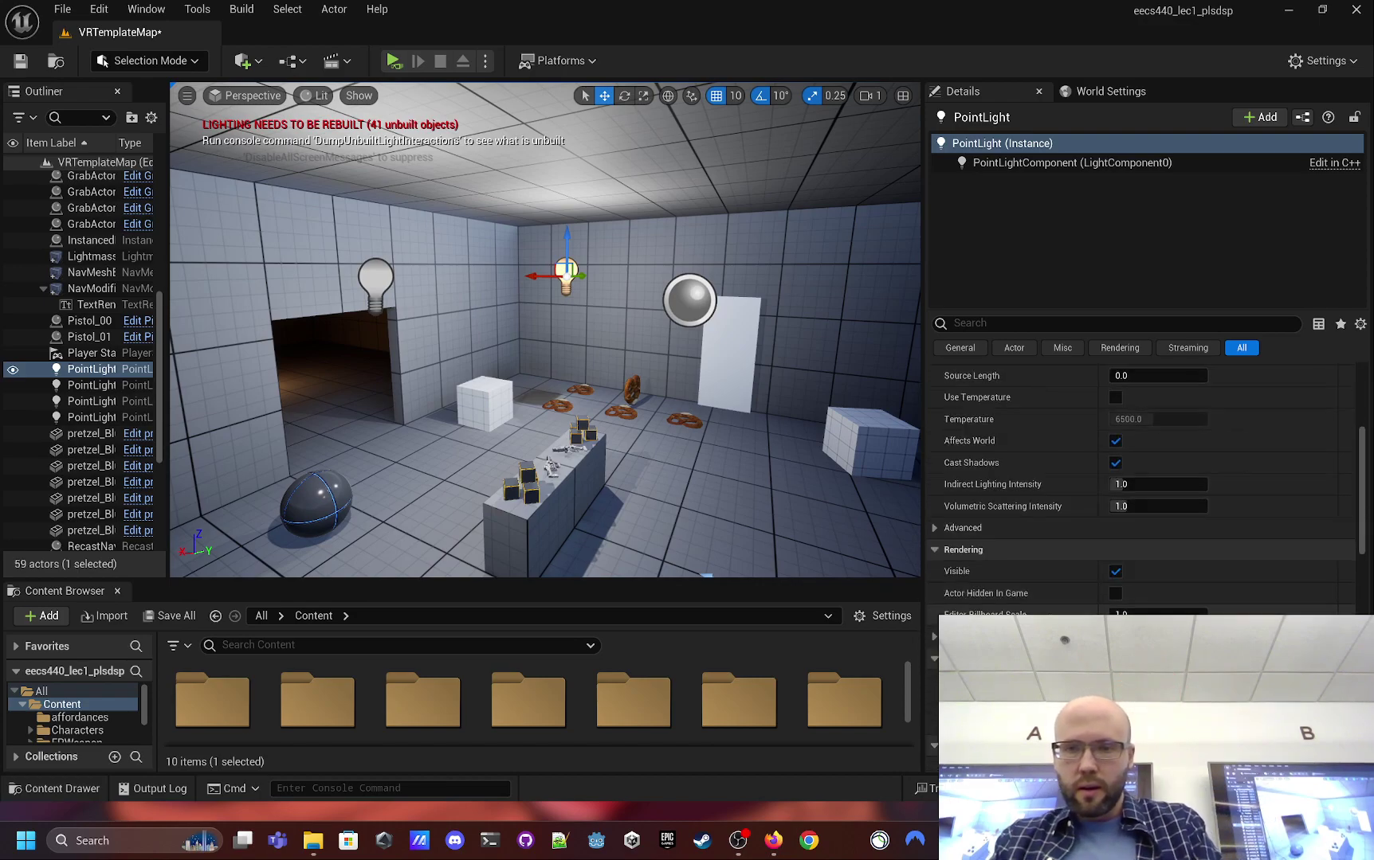
{"action": "scroll", "coordinate": [1040, 518], "scroll_direction": "up", "scroll_amount": 4}
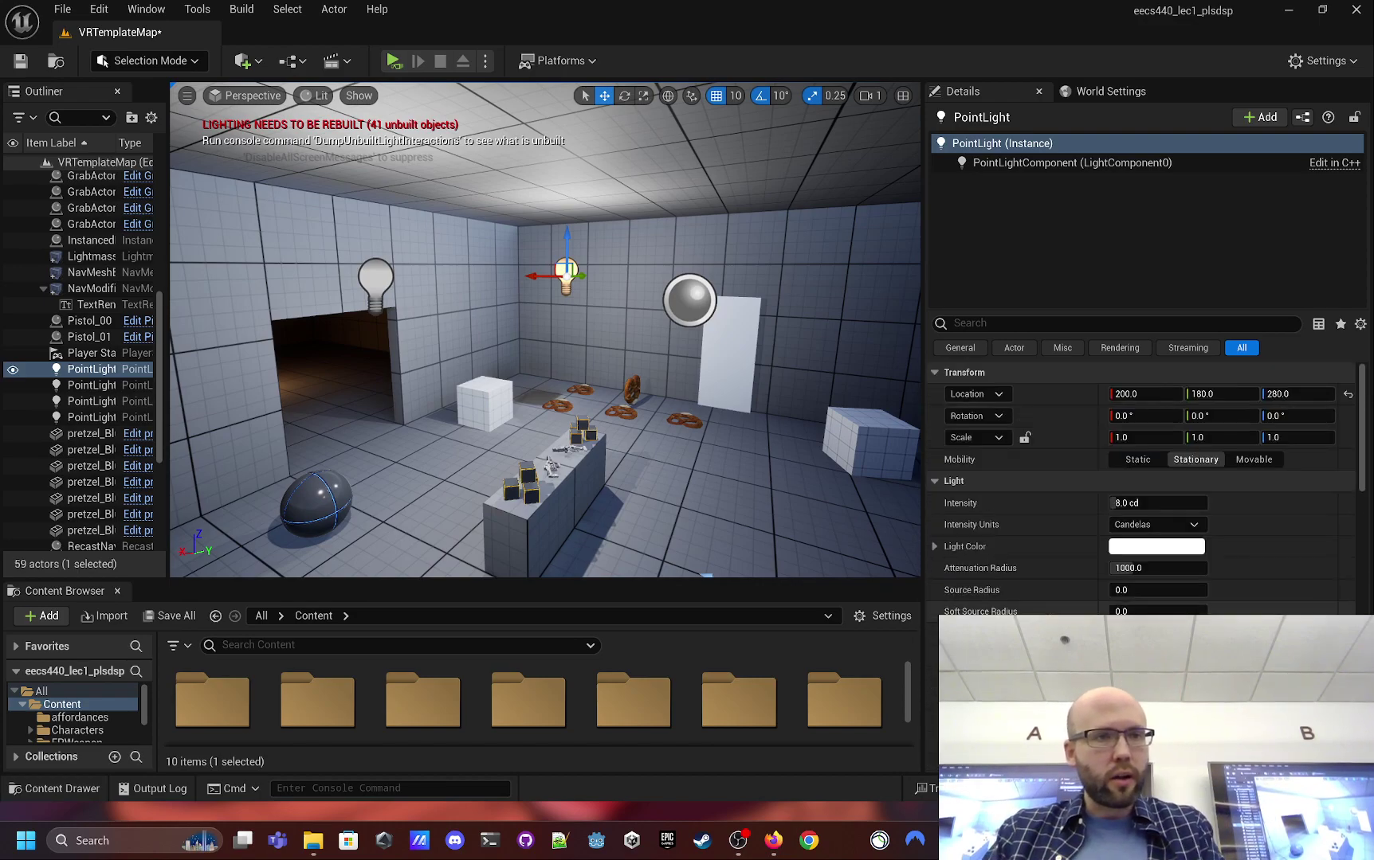
- Hide and show the two new point lights to compare their effect on the room's lighting
{"action": "left_click", "coordinate": [14, 369]}
{"action": "left_click", "coordinate": [14, 370]}
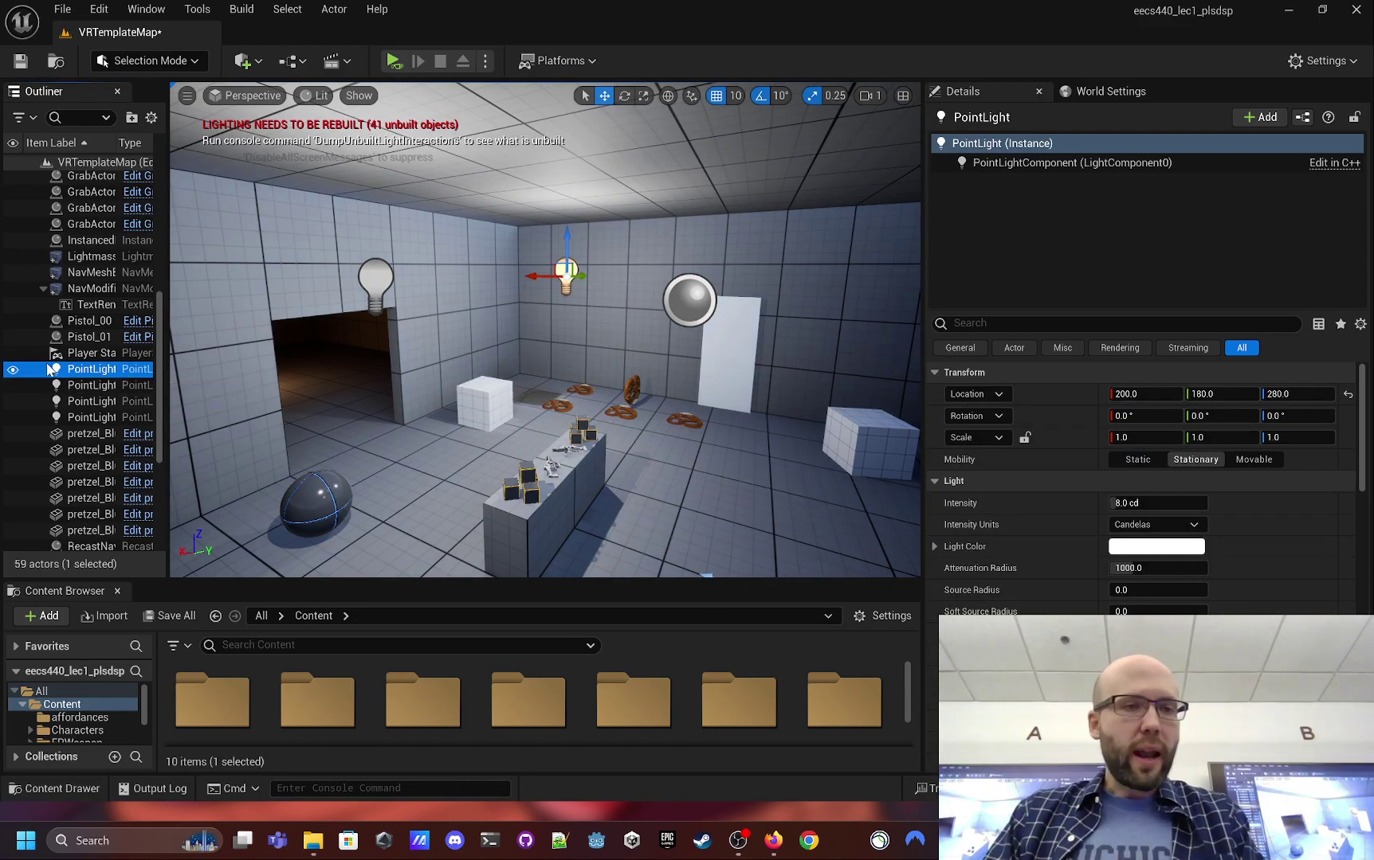
{"action": "left_click", "coordinate": [13, 370]}
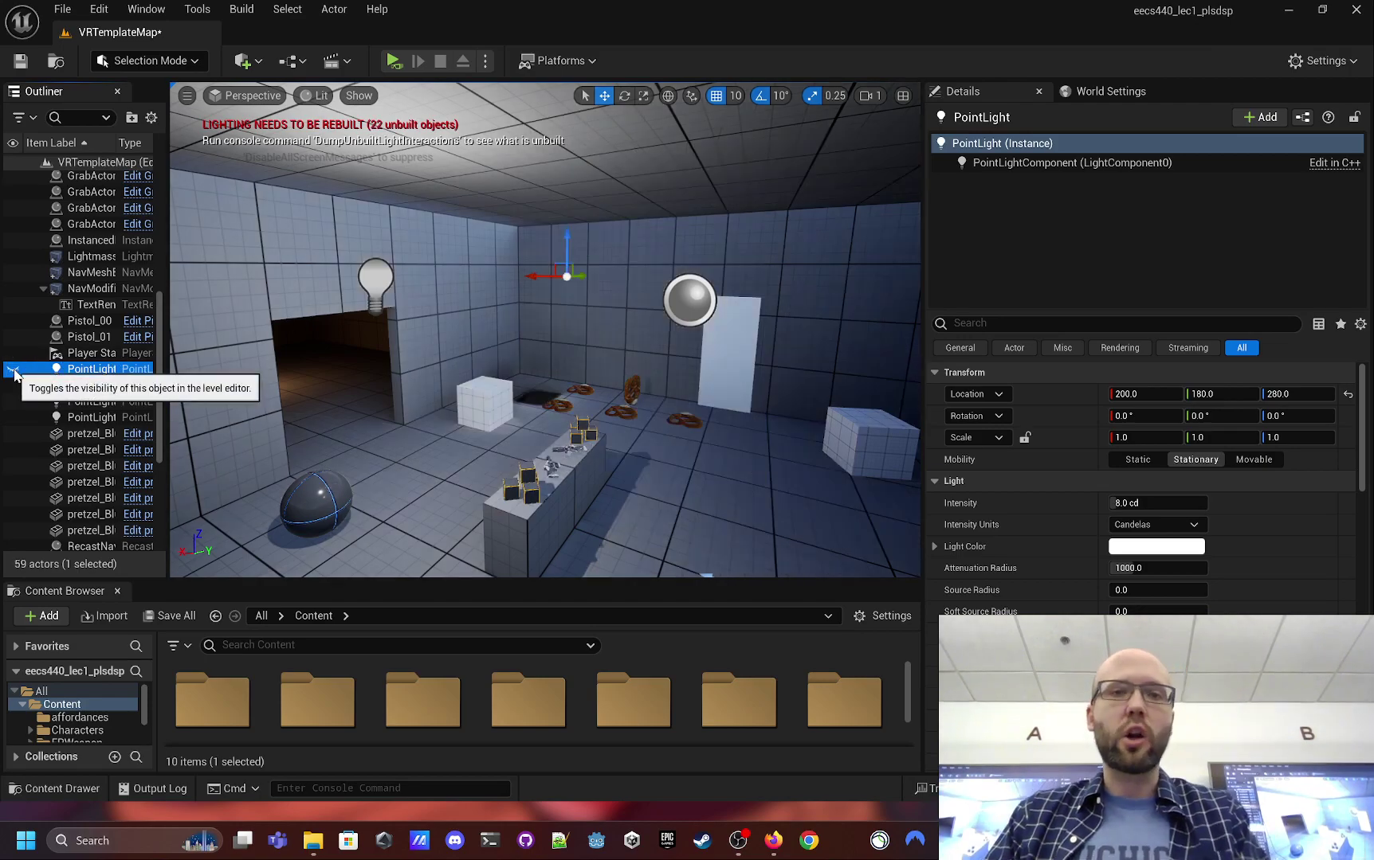
{"action": "left_click", "coordinate": [14, 369]}
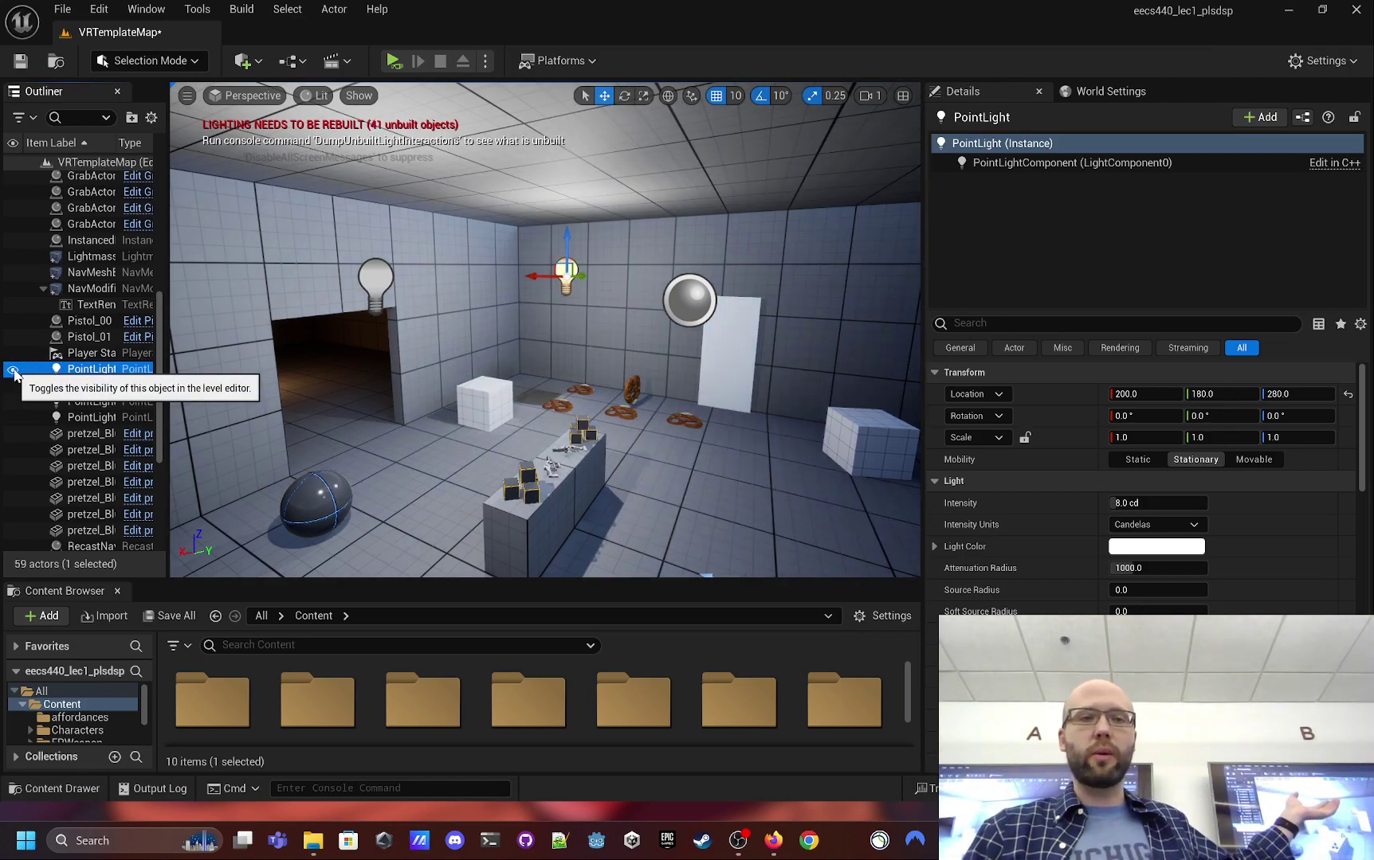
{"action": "left_click", "coordinate": [13, 370]}
{"action": "left_click", "coordinate": [32, 385]}
{"action": "left_click", "coordinate": [13, 385]}
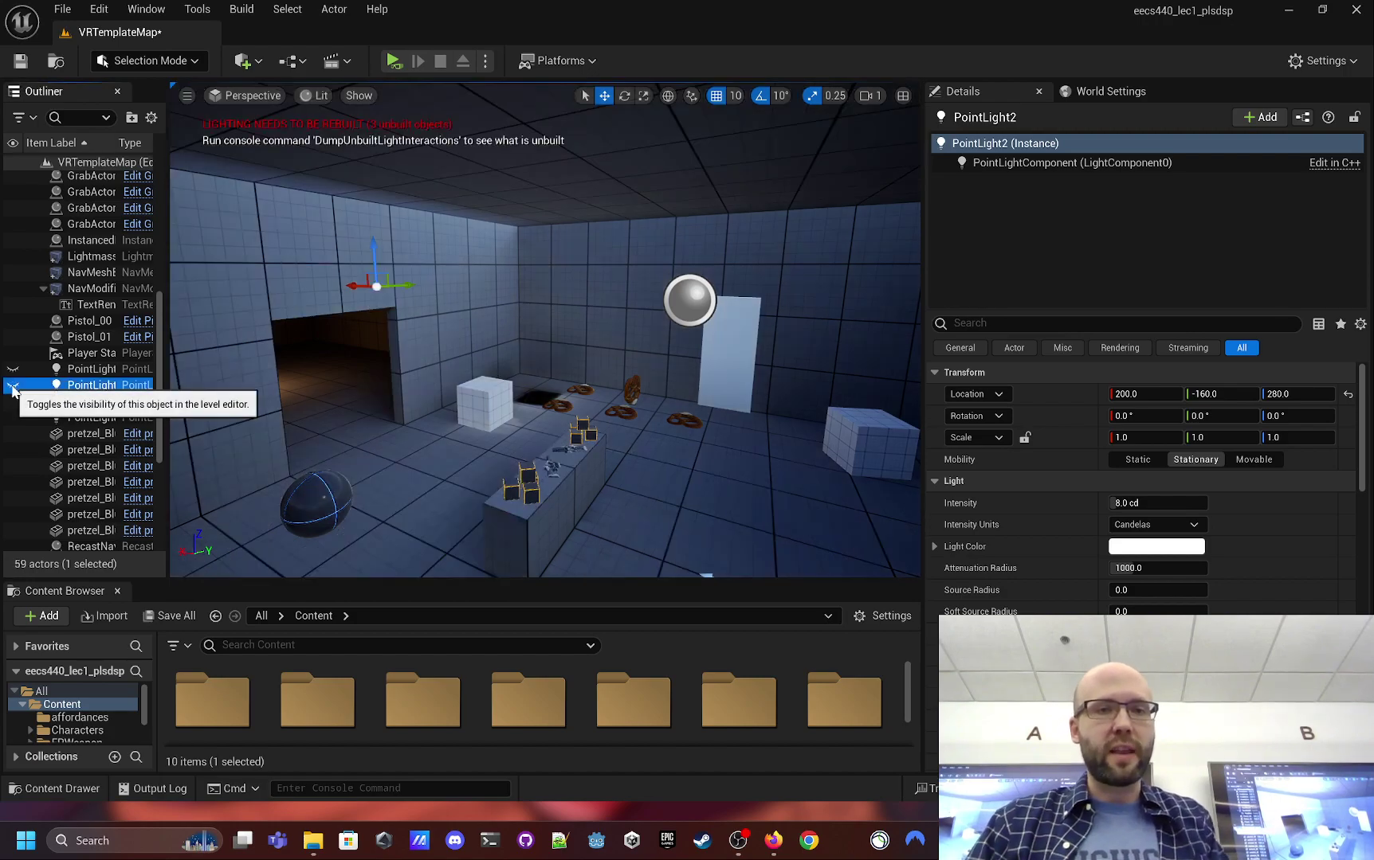
{"action": "left_click", "coordinate": [13, 385]}
{"action": "left_click", "coordinate": [32, 353]}
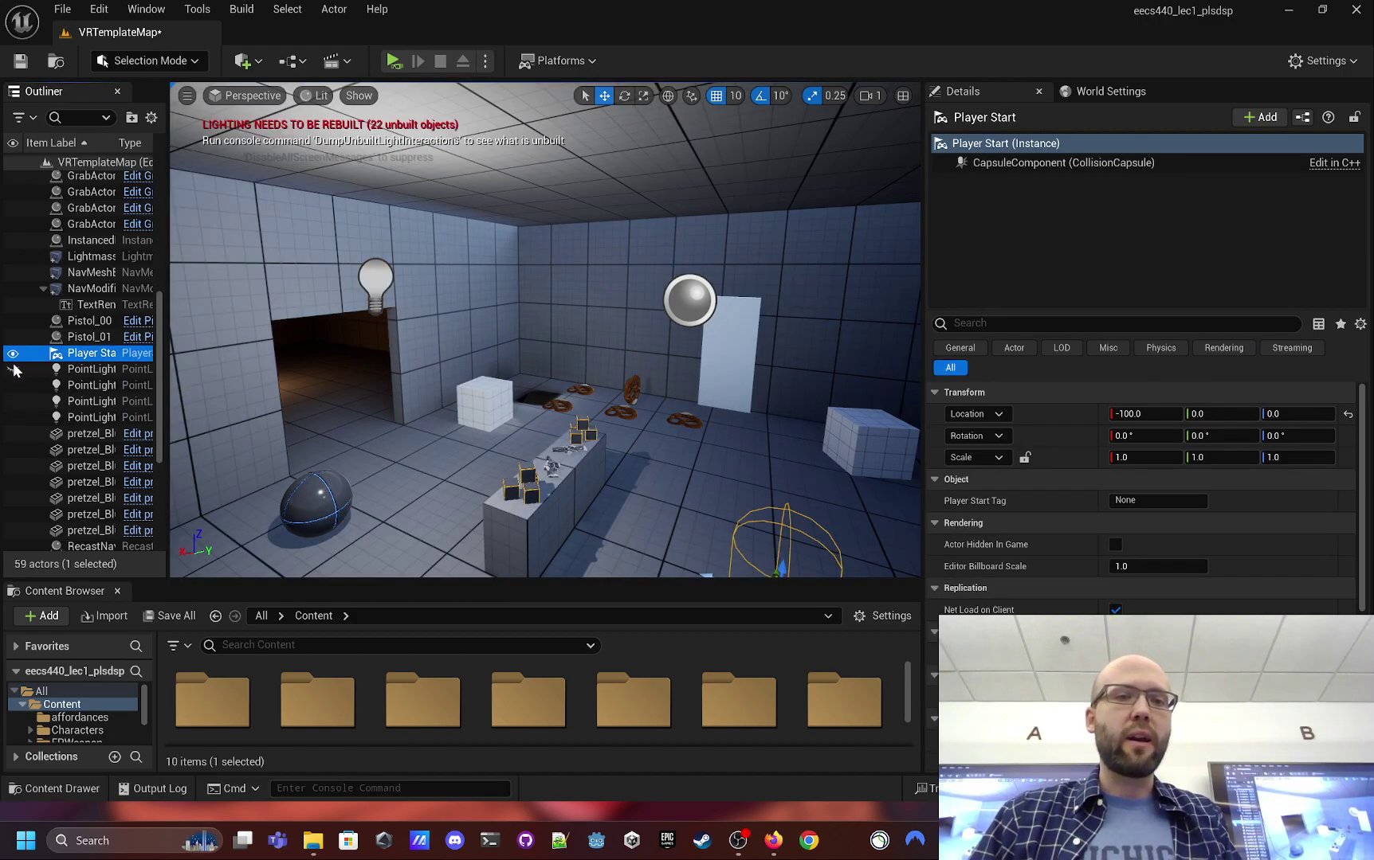
{"action": "left_click", "coordinate": [14, 370]}
- Place a cube shape on the wall beside the tall white door slab
{"action": "right_click_drag", "start_coordinate": [545, 330], "coordinate": [580, 415]}
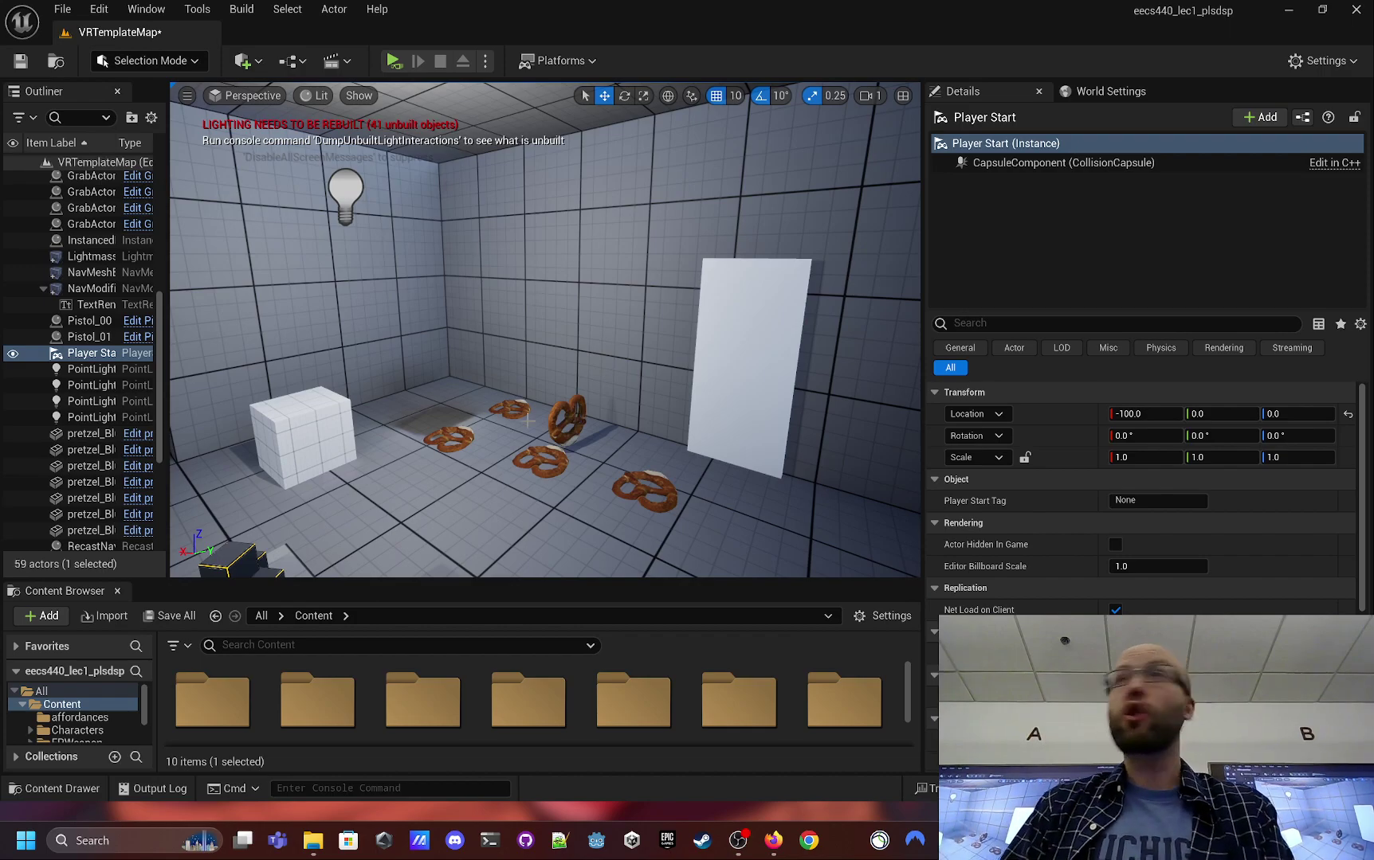
{"action": "right_click_drag", "start_coordinate": [573, 413], "coordinate": [488, 365]}
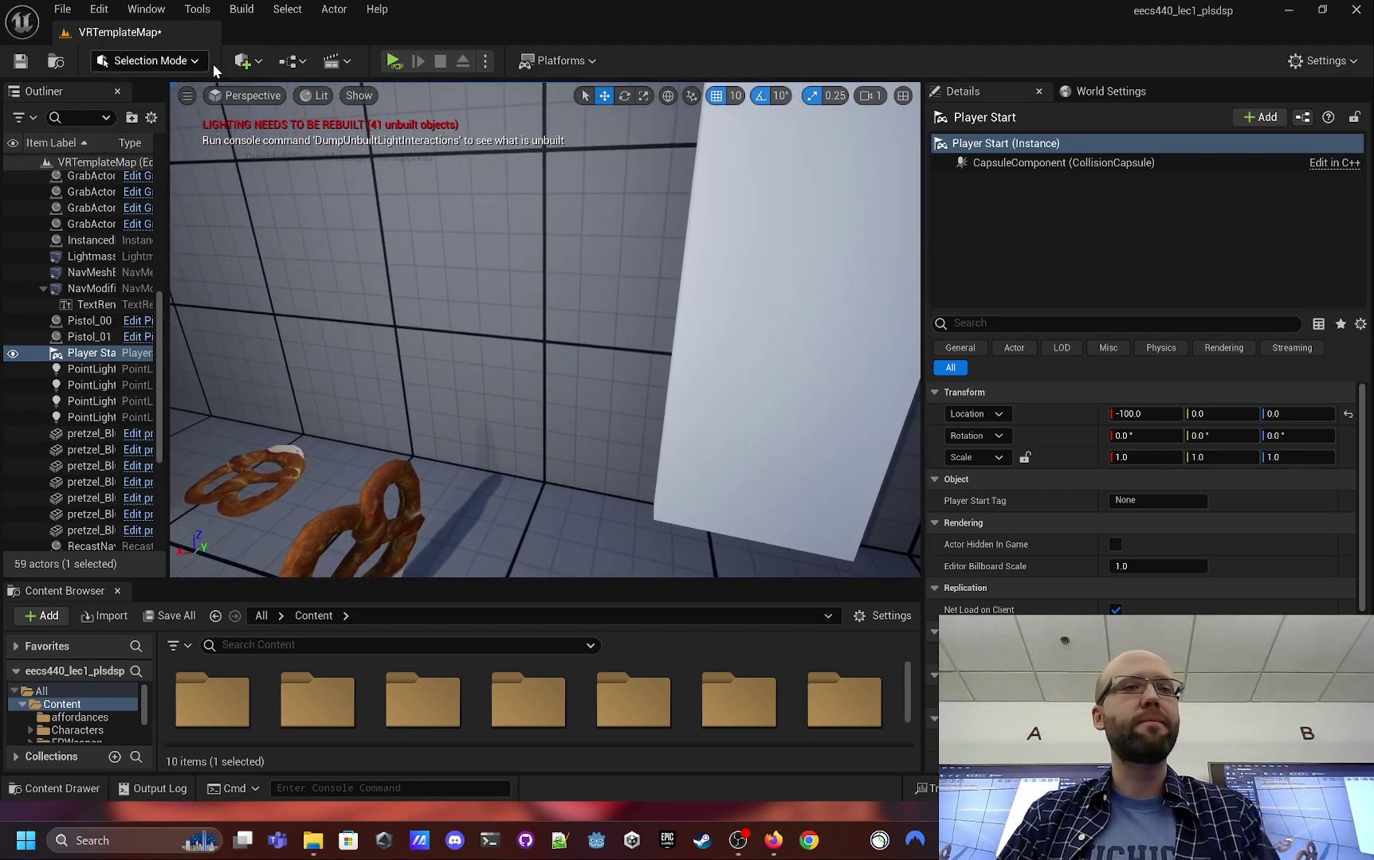
{"action": "left_click", "coordinate": [243, 61]}
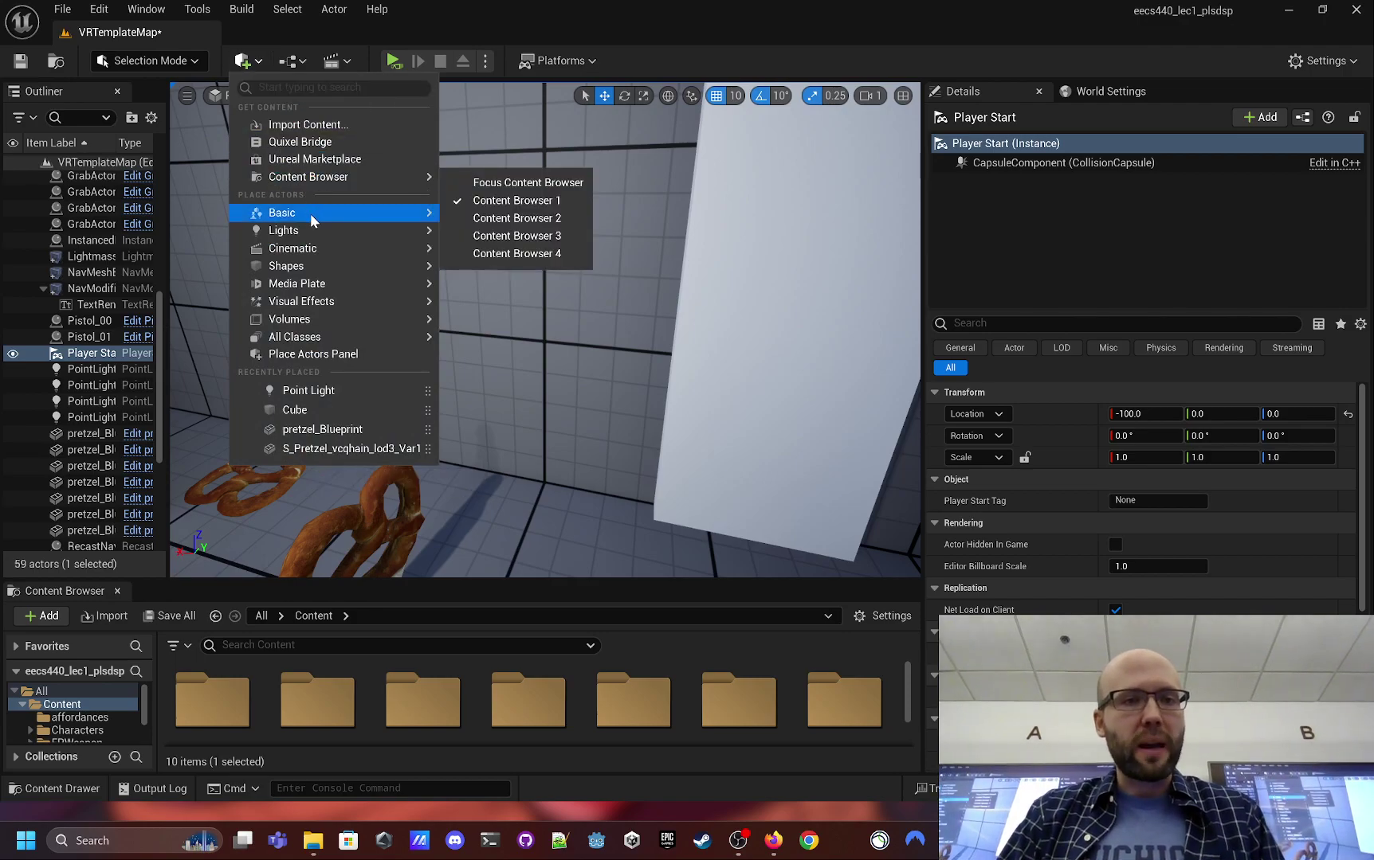
{"action": "mouse_move", "coordinate": [316, 268]}
{"action": "left_click_drag", "start_coordinate": [494, 269], "coordinate": [565, 327]}
- Scale the cube to 0.25 in X and 0.5 in Z, and set it into the wall at Y 540, Z 150
{"action": "key", "text": "e"}
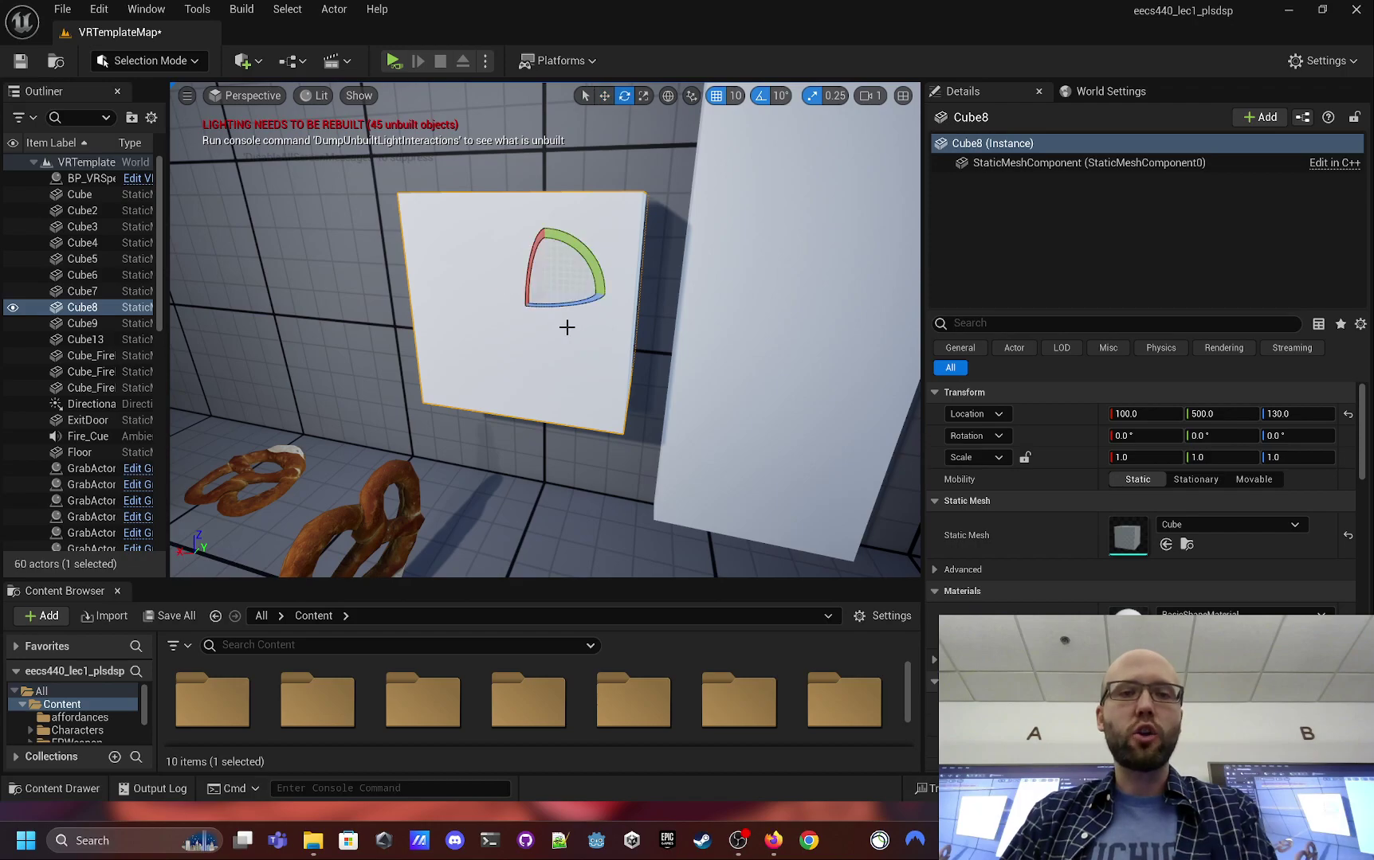
{"action": "key", "text": "r"}
{"action": "left_click_drag", "start_coordinate": [545, 255], "coordinate": [544, 279]}
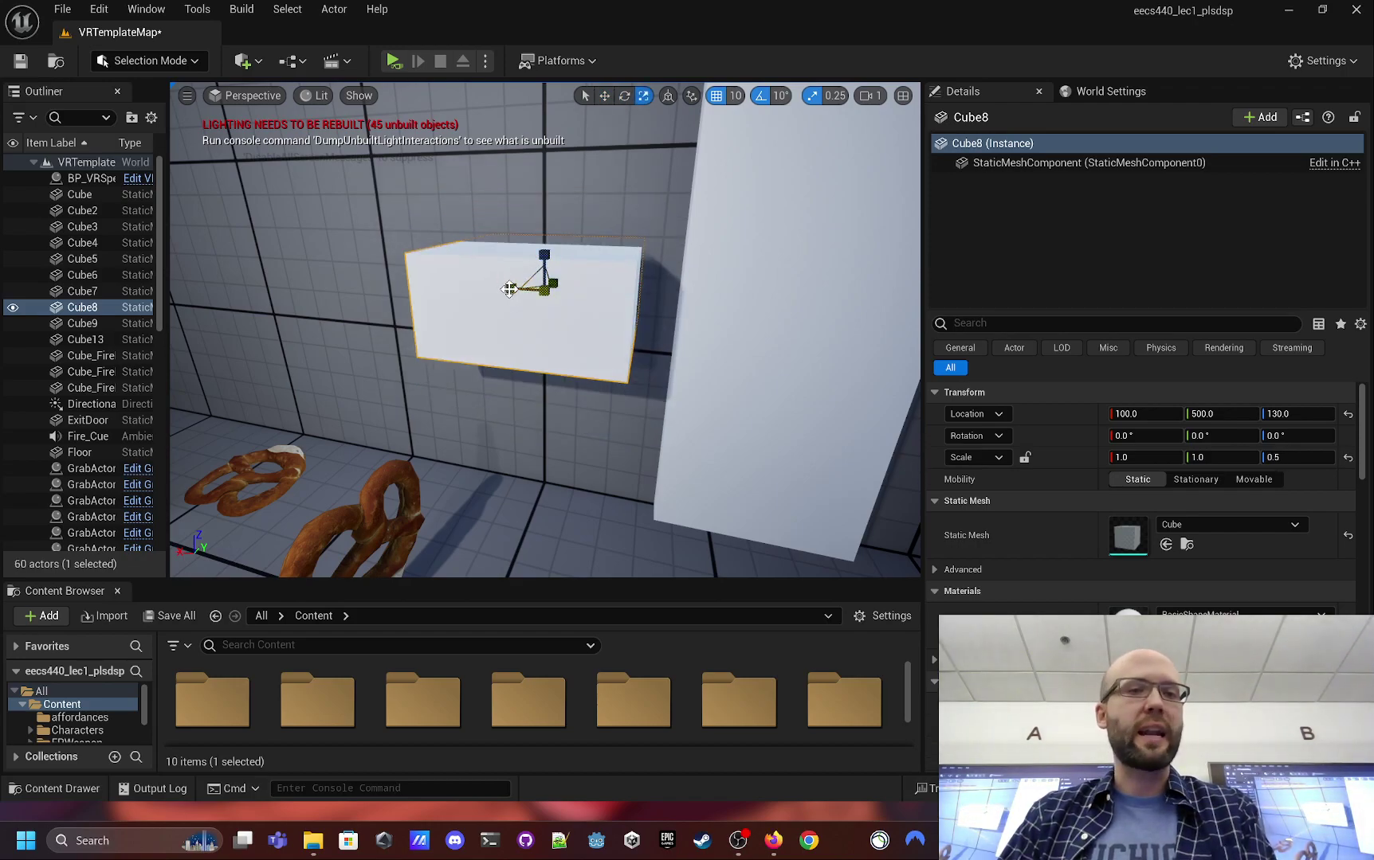
{"action": "left_click_drag", "start_coordinate": [509, 288], "coordinate": [552, 242]}
{"action": "key", "text": "w"}
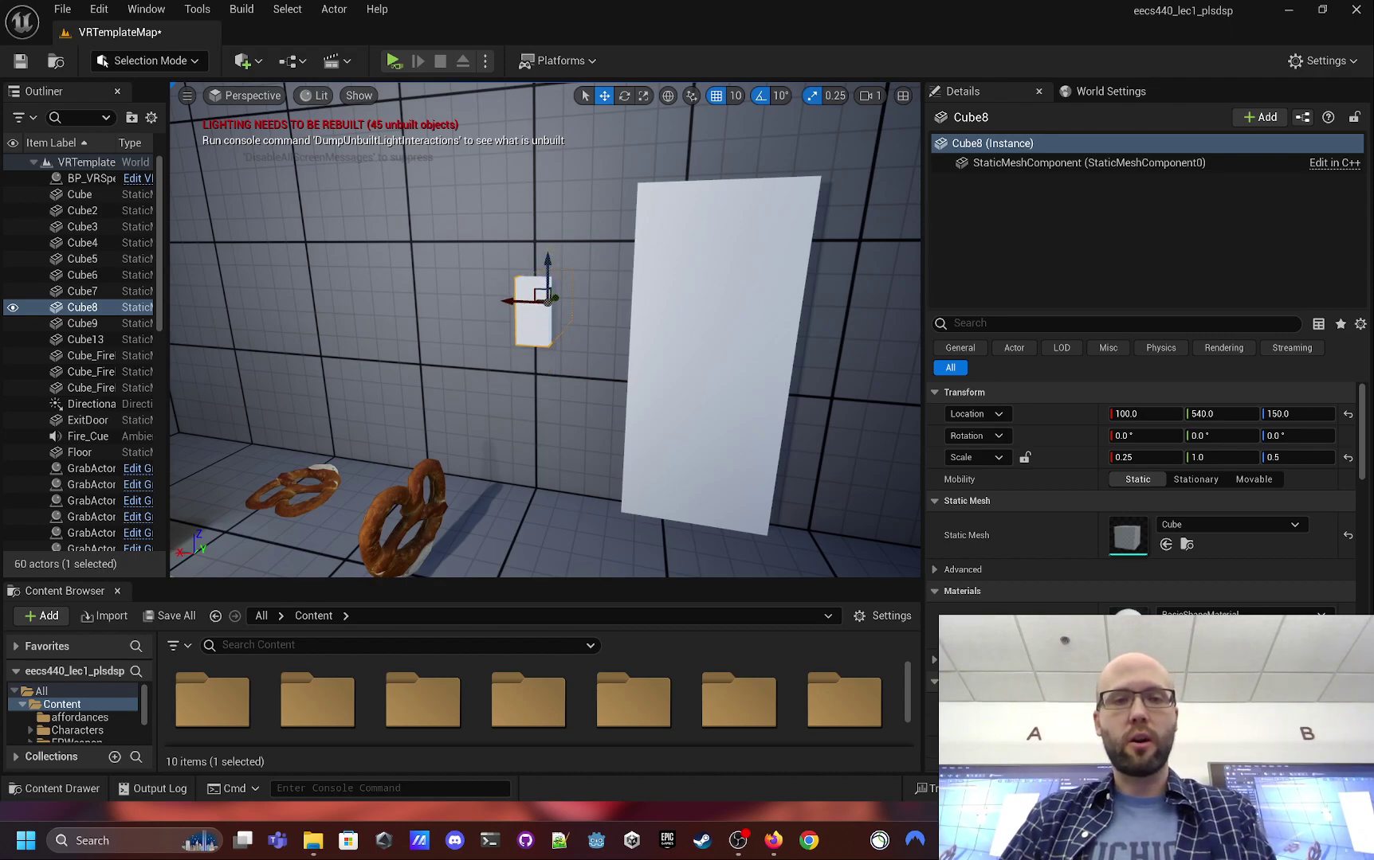
- Rename the small wall cube as lightswich
{"action": "left_click", "coordinate": [545, 435]}
{"action": "scroll", "coordinate": [546, 435], "scroll_direction": "up", "scroll_amount": 5}
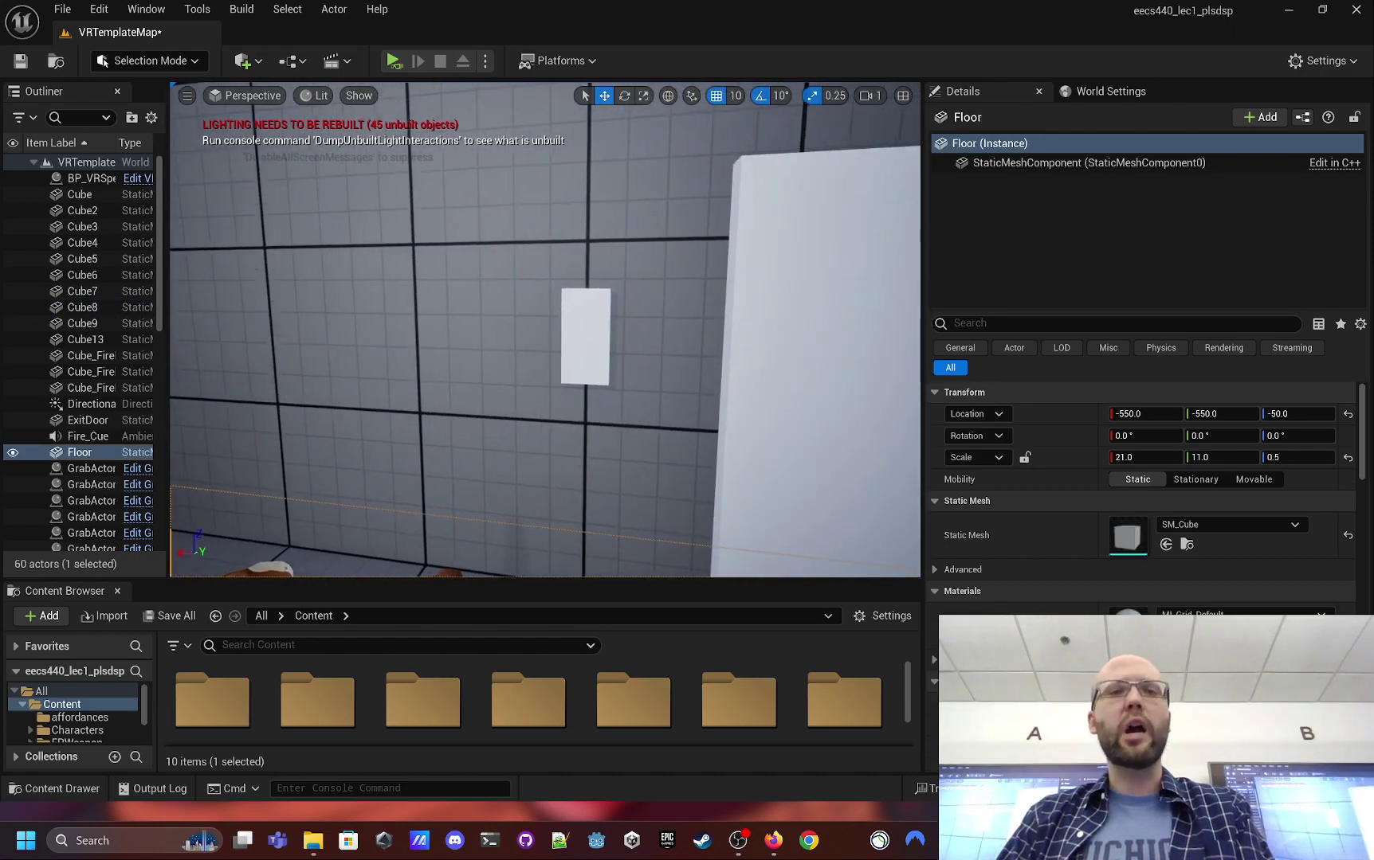
{"action": "right_click_drag", "start_coordinate": [550, 437], "coordinate": [549, 437]}
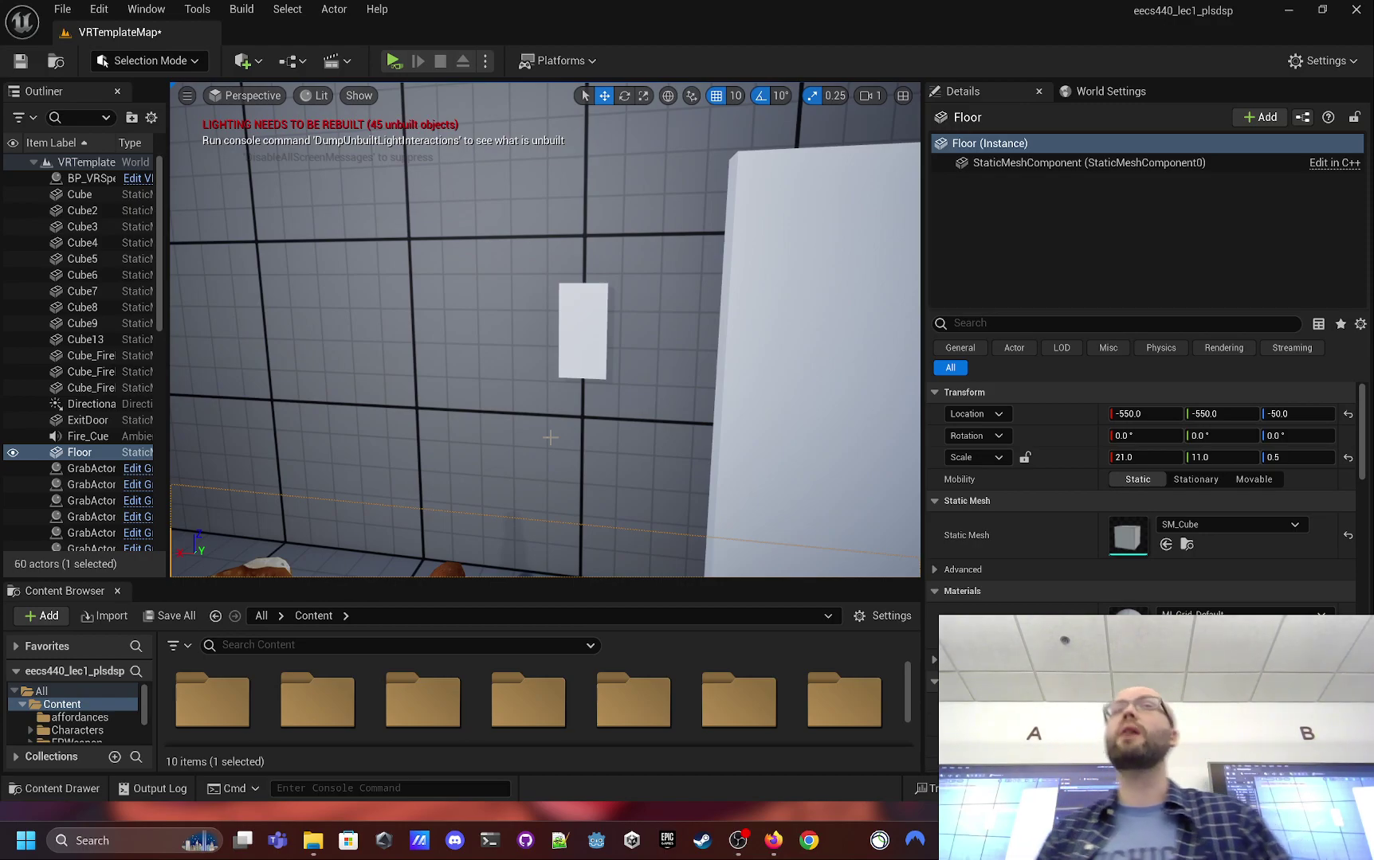
{"action": "left_click", "coordinate": [573, 353]}
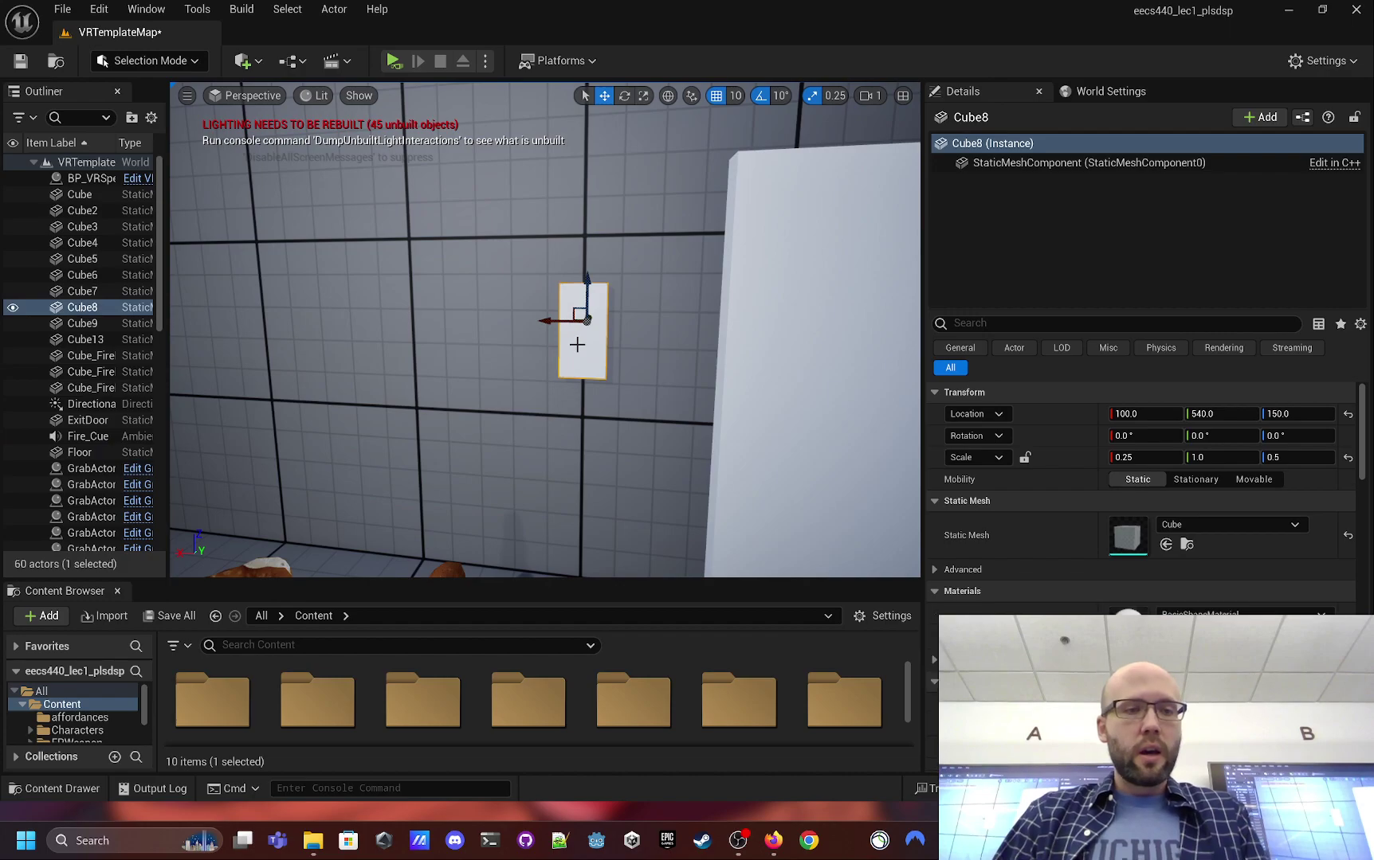
{"action": "double_click", "coordinate": [86, 309]}
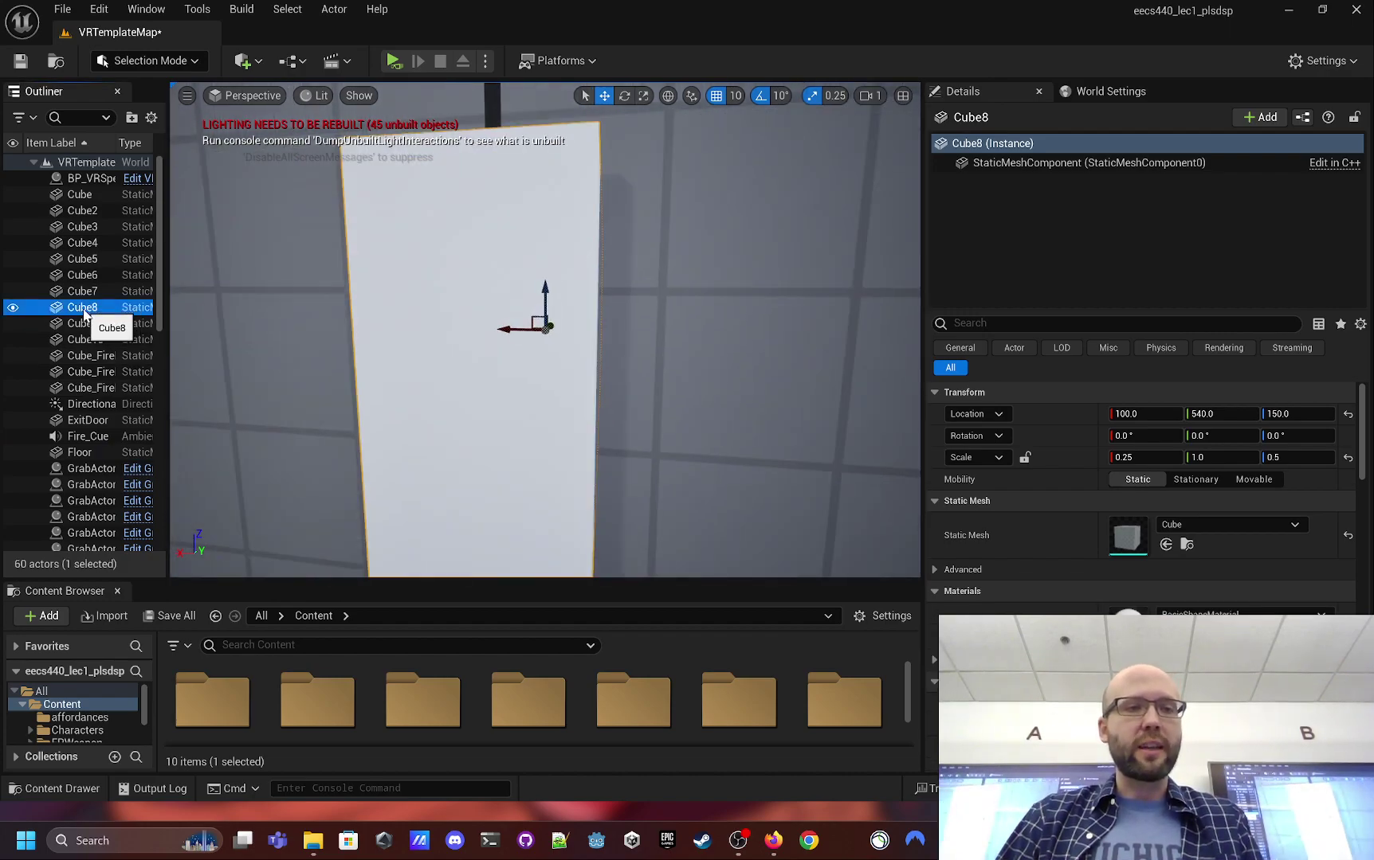
{"action": "left_click", "coordinate": [85, 310]}
{"action": "type", "text": "g"}
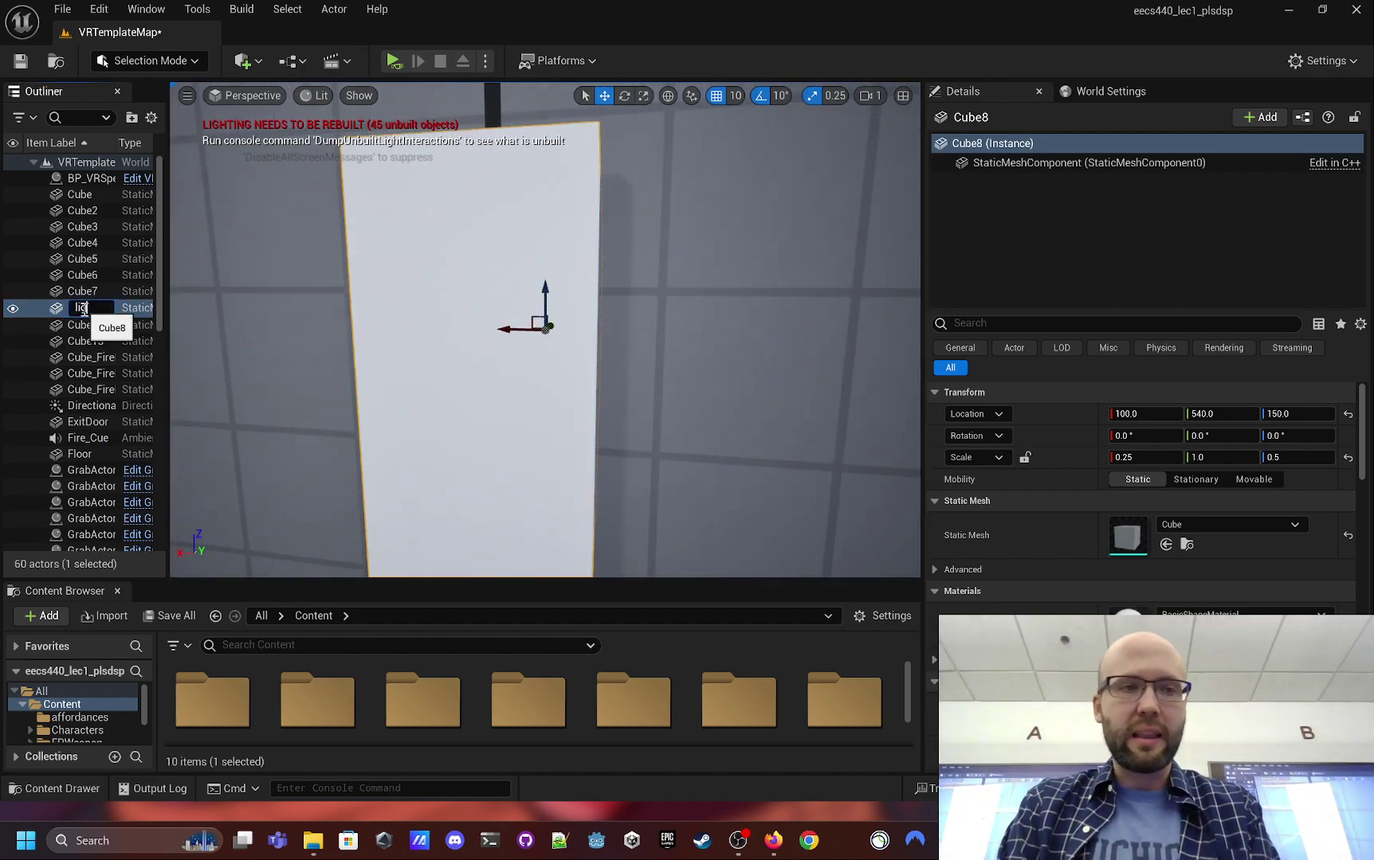
{"action": "type", "text": "lasswh"}
{"action": "key", "text": "Return"}
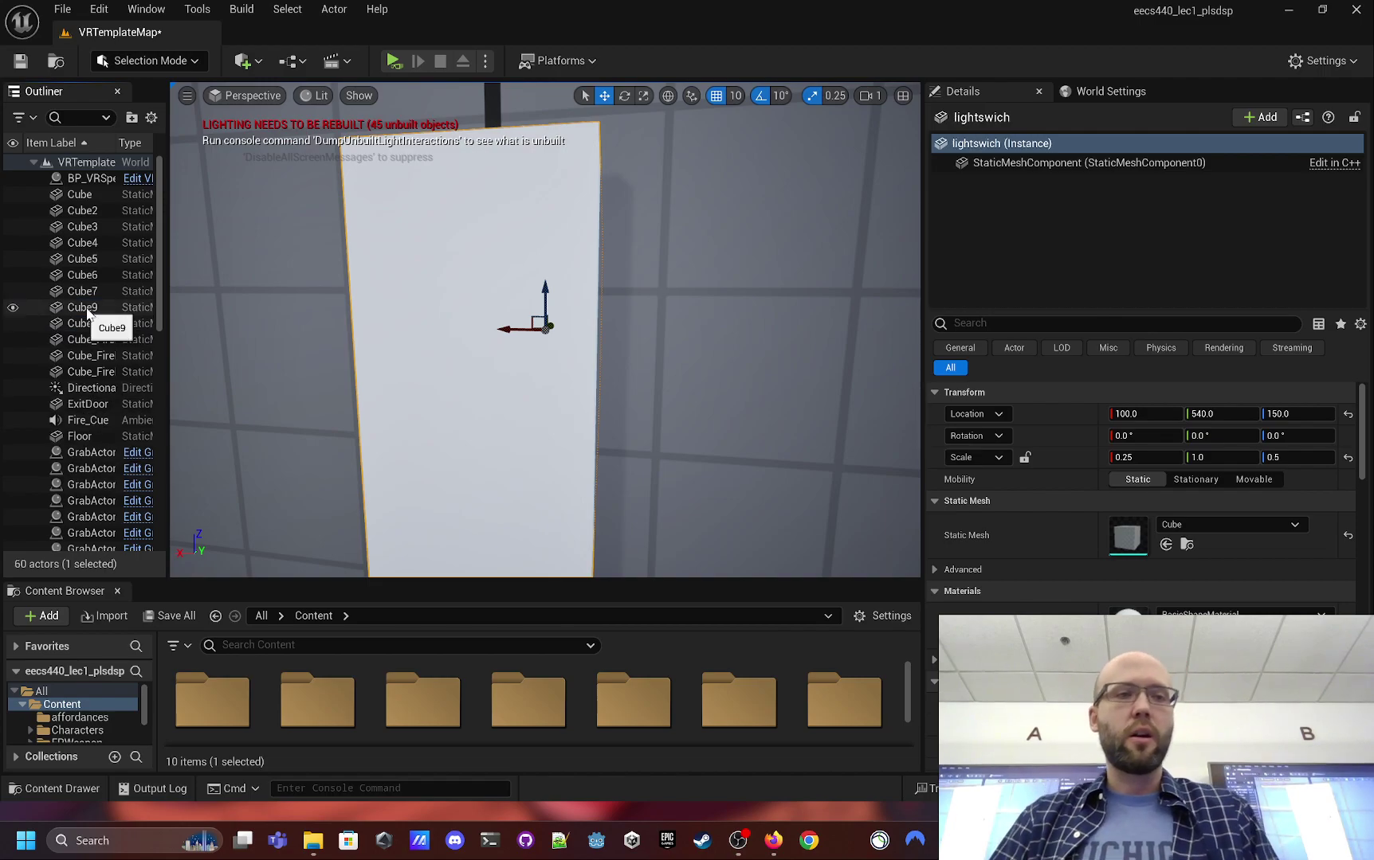
- Start a new Blueprint script component on the lightswich actor with Affordance as its parent class
{"action": "right_click_drag", "start_coordinate": [438, 313], "coordinate": [342, 314]}
{"action": "key", "text": "s"}
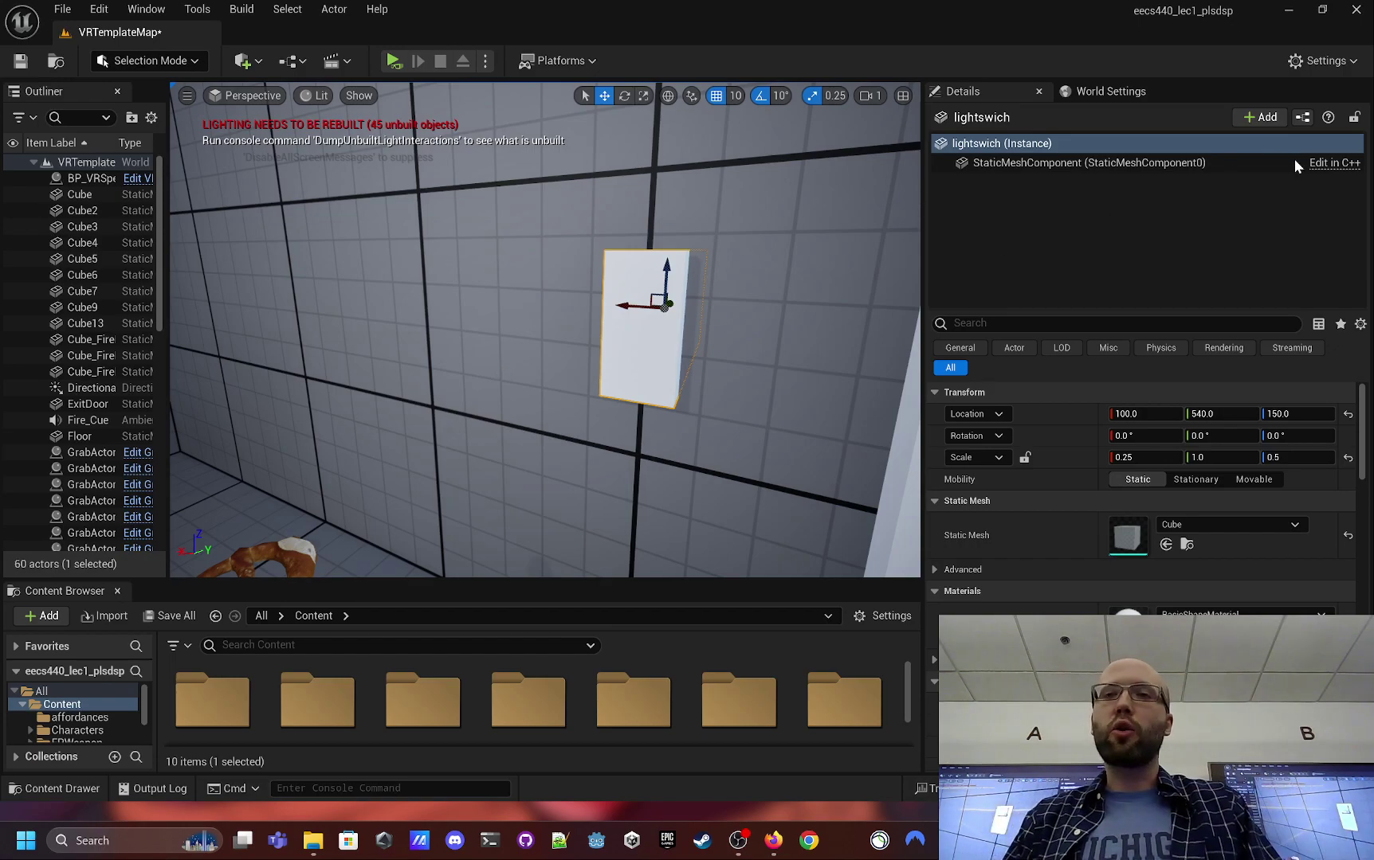
{"action": "left_click", "coordinate": [1260, 117]}
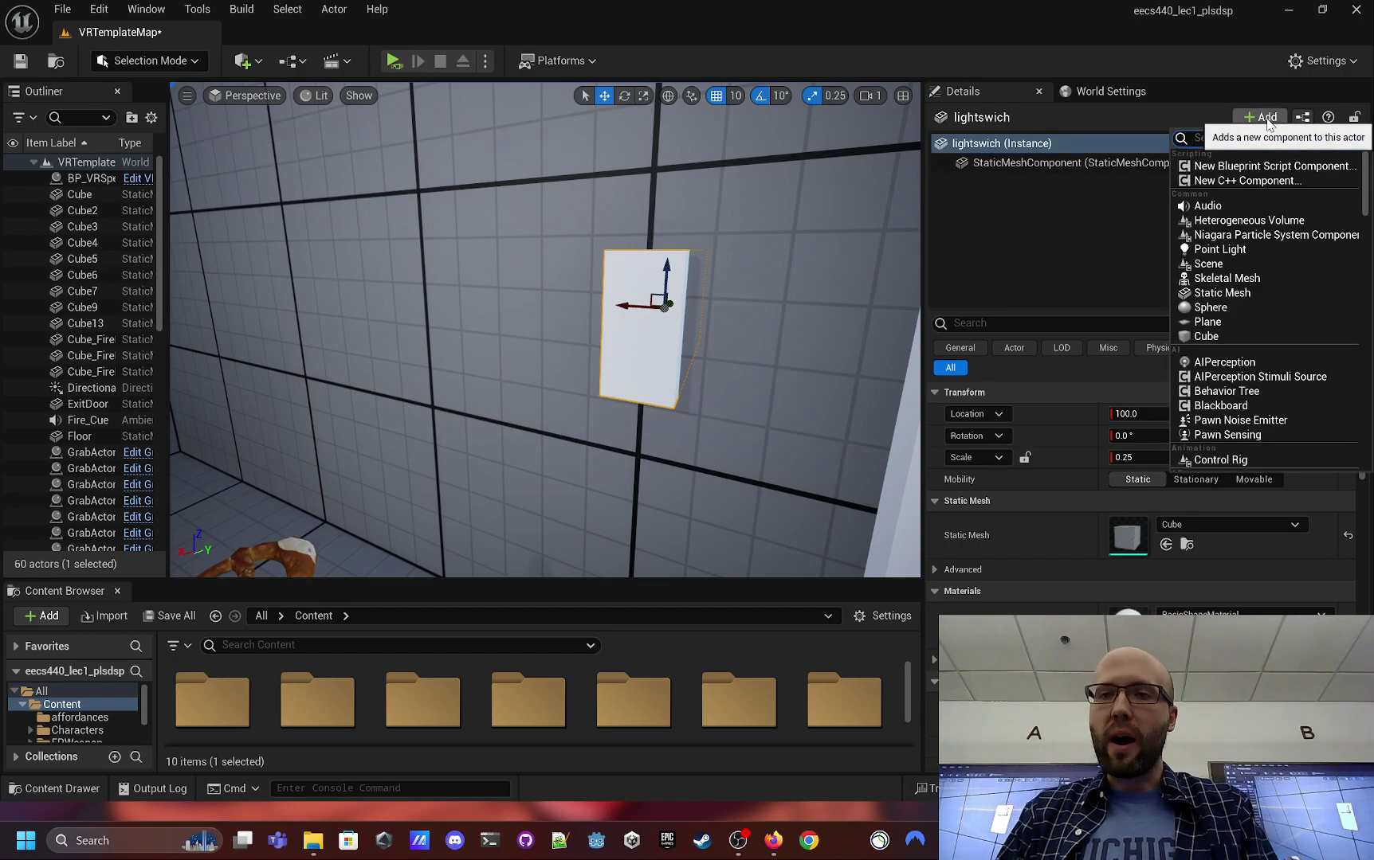
{"action": "left_click", "coordinate": [1259, 165]}
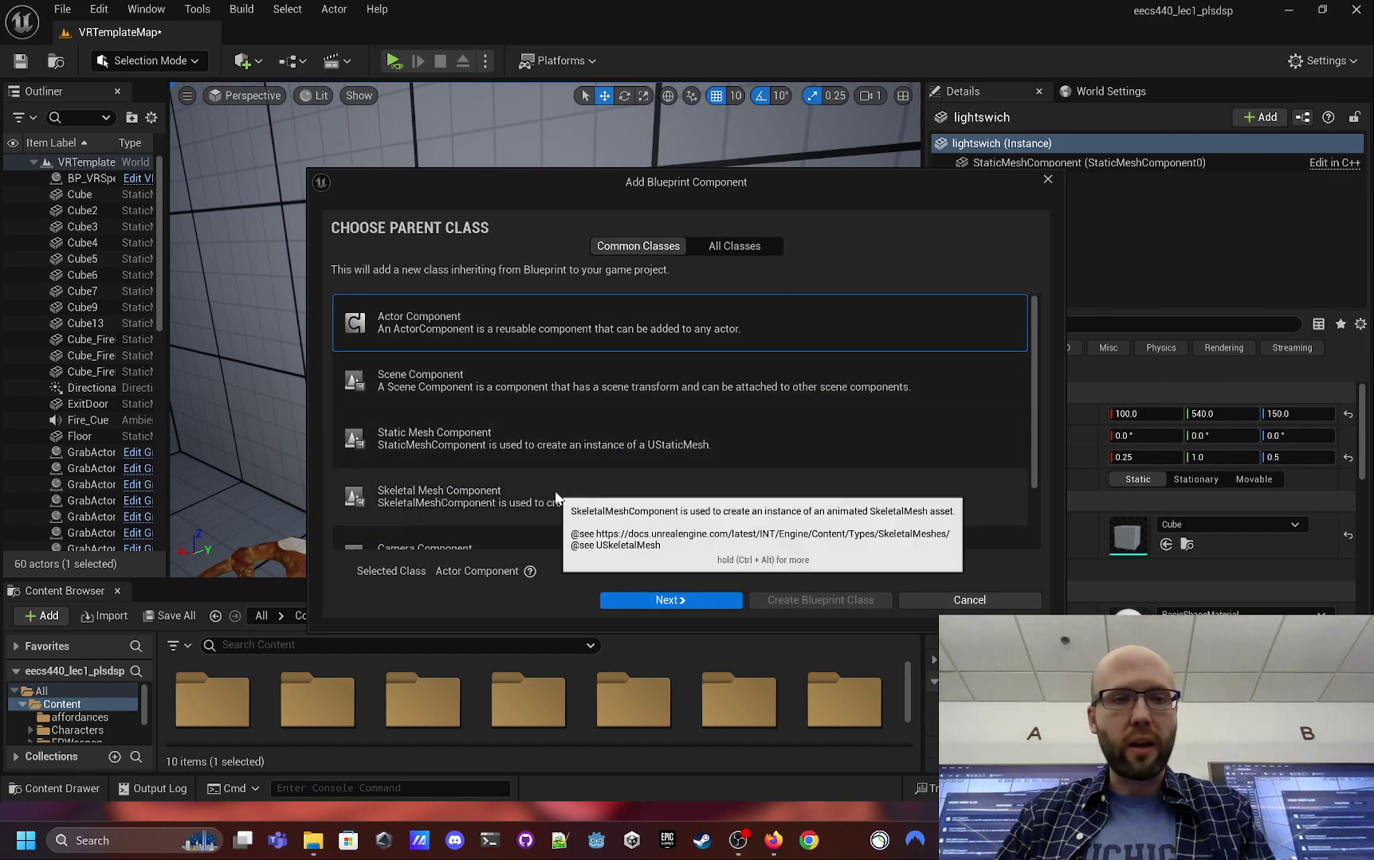
{"action": "left_click", "coordinate": [733, 246]}
{"action": "left_click", "coordinate": [457, 377]}
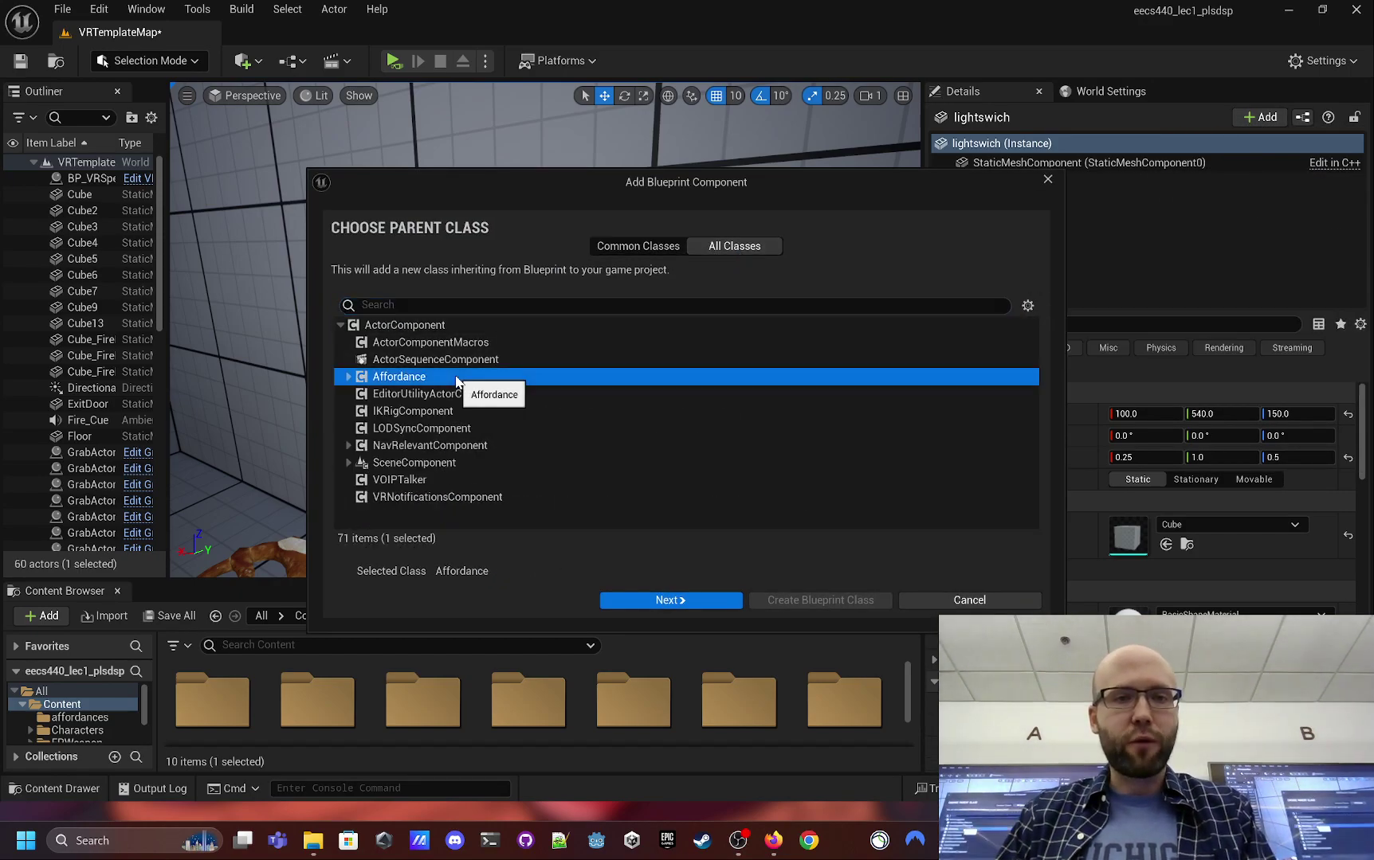
{"action": "left_click", "coordinate": [667, 600]}
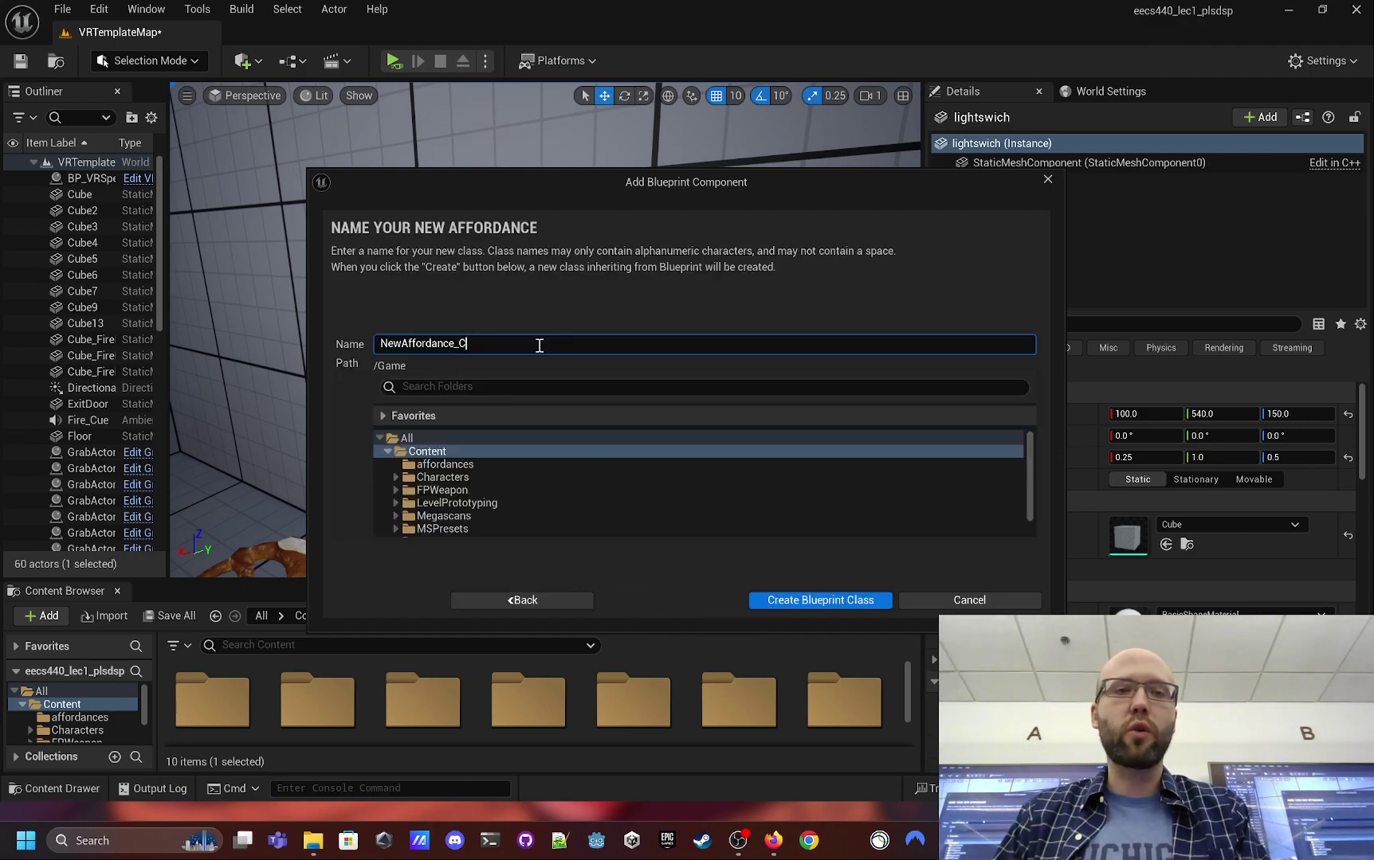
- Name the new affordance component AffToggleActors and create its Blueprint class in the Content folder
{"action": "key", "text": "ctrl+a"}
{"action": "type", "text": "AffTo"}
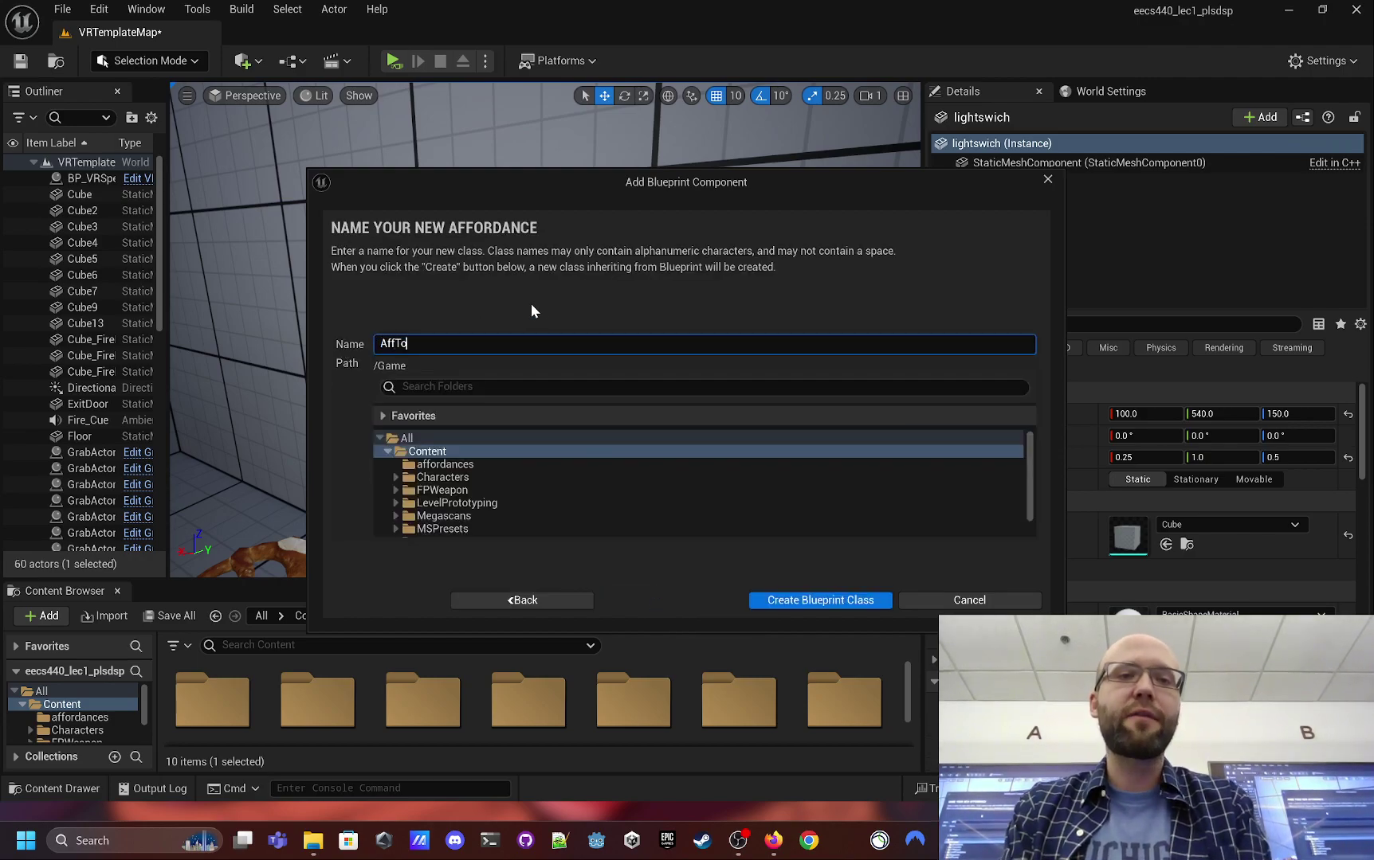
{"action": "type", "text": "ggleActor"}
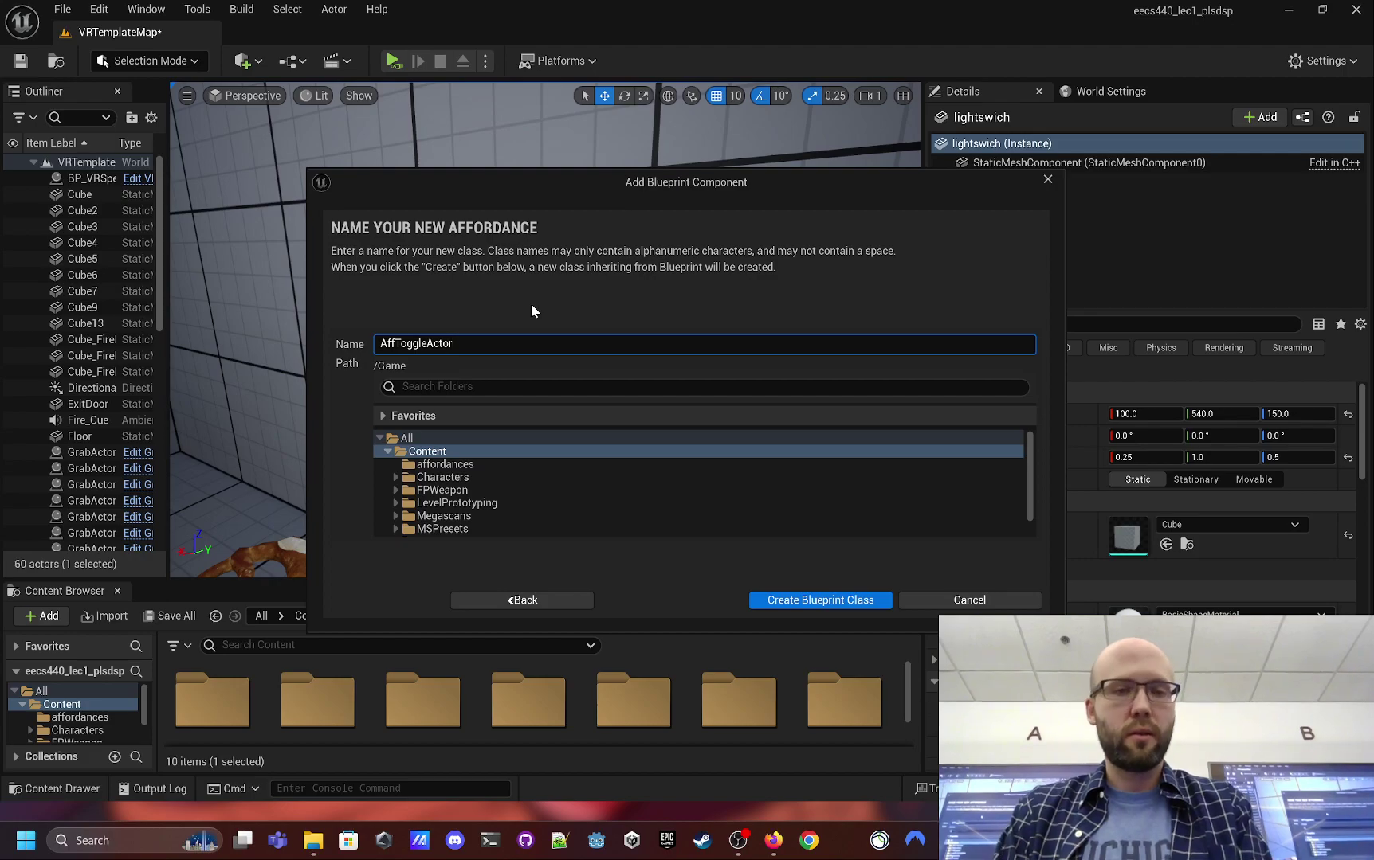
{"action": "type", "text": "s"}
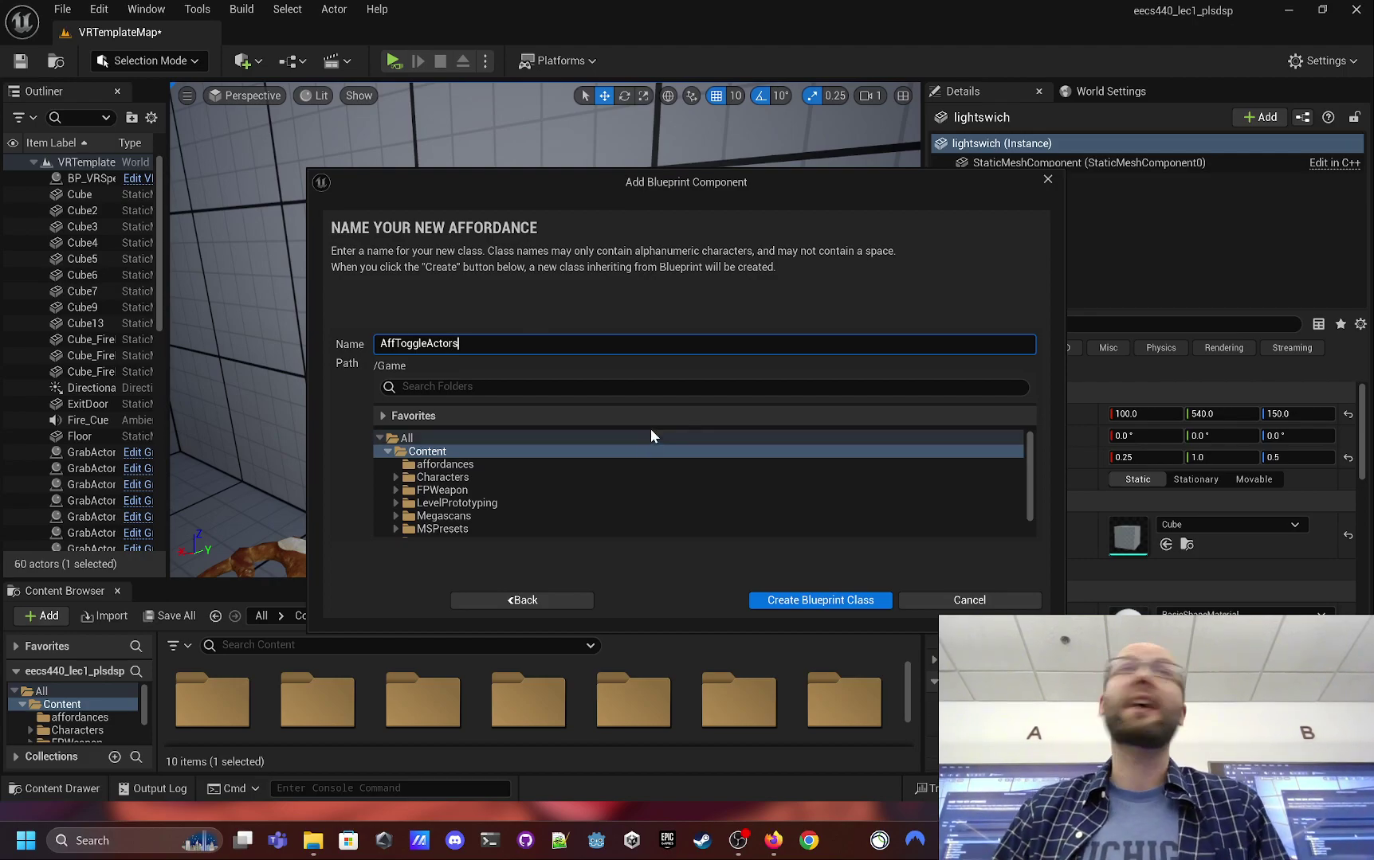
{"action": "left_click", "coordinate": [820, 600]}
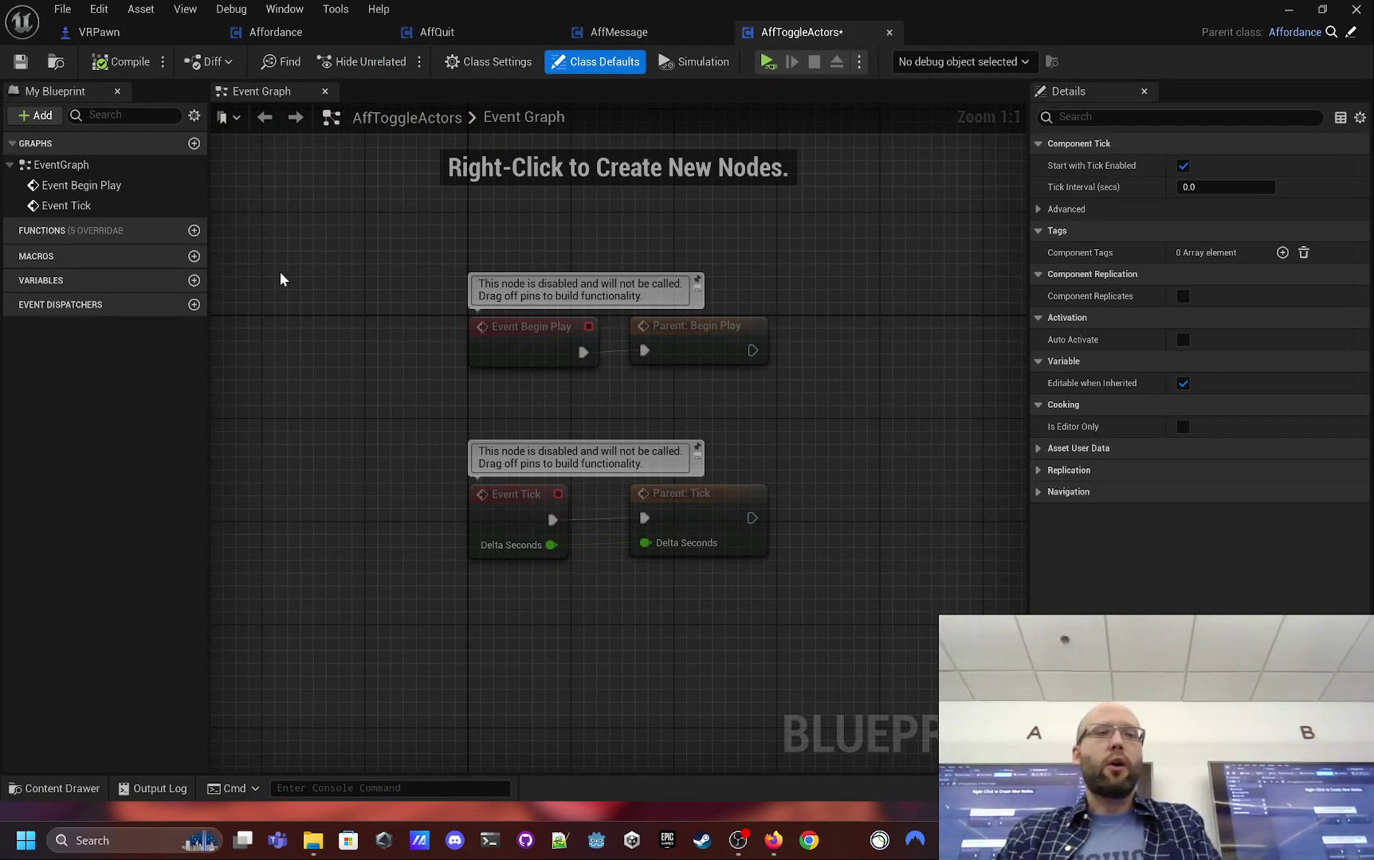
- Override the inherited Interact function in AffToggleActors
{"action": "mouse_move", "coordinate": [103, 231]}
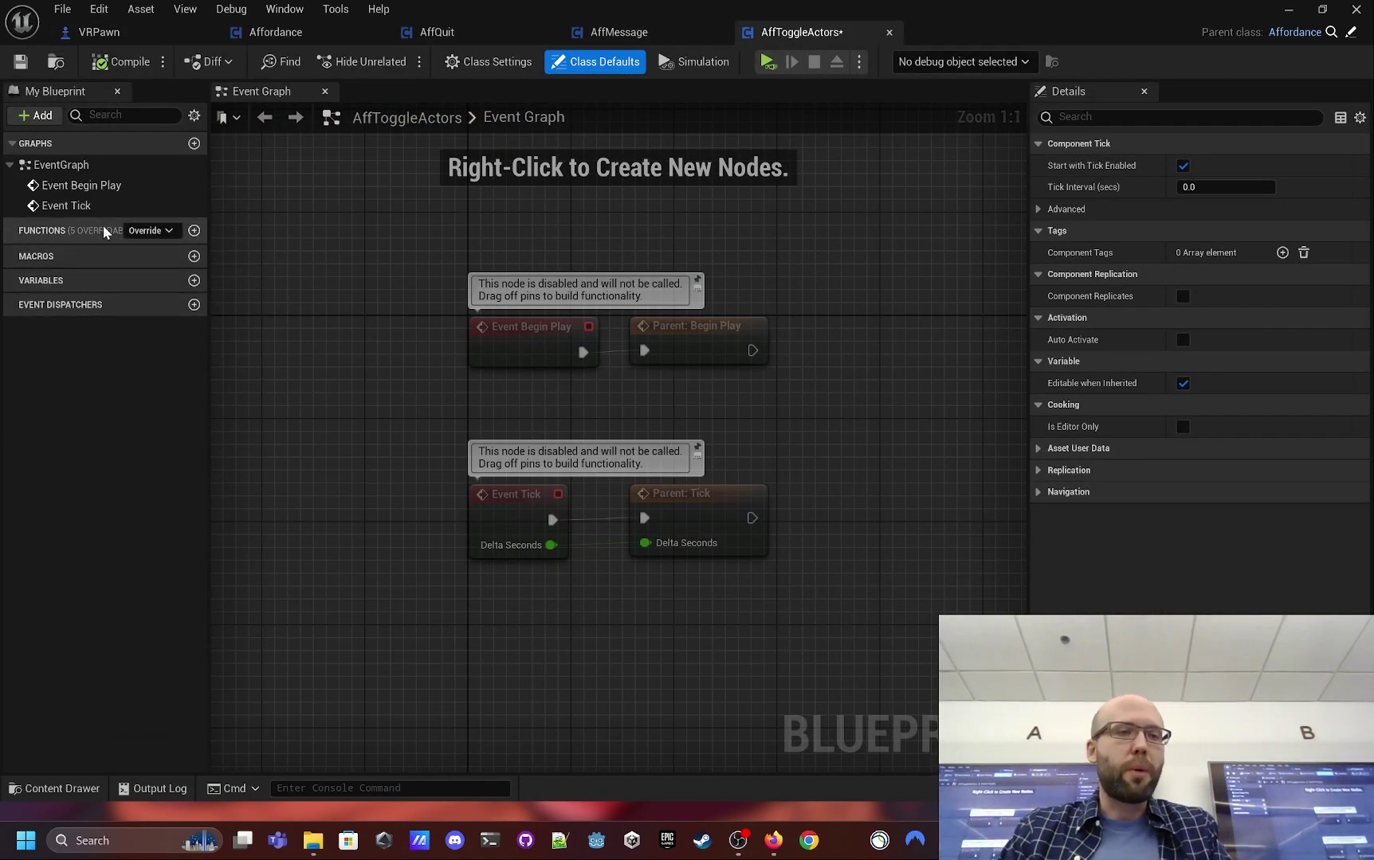
{"action": "left_click", "coordinate": [172, 234]}
{"action": "left_click", "coordinate": [180, 321]}
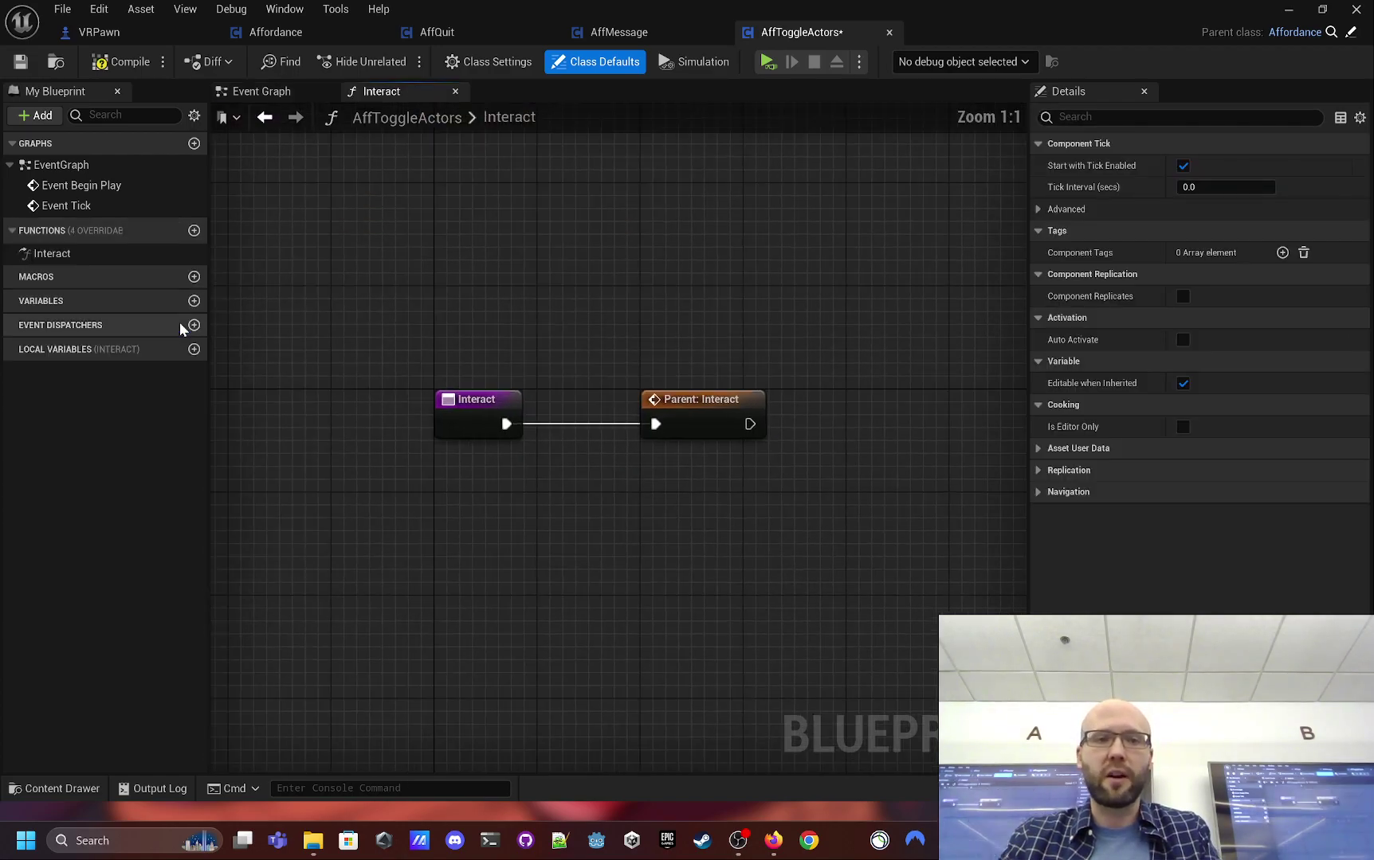
- Add a new variable named actors_to_toggle to the AffToggleActors Blueprint
{"action": "right_click_drag", "start_coordinate": [536, 531], "coordinate": [528, 519]}
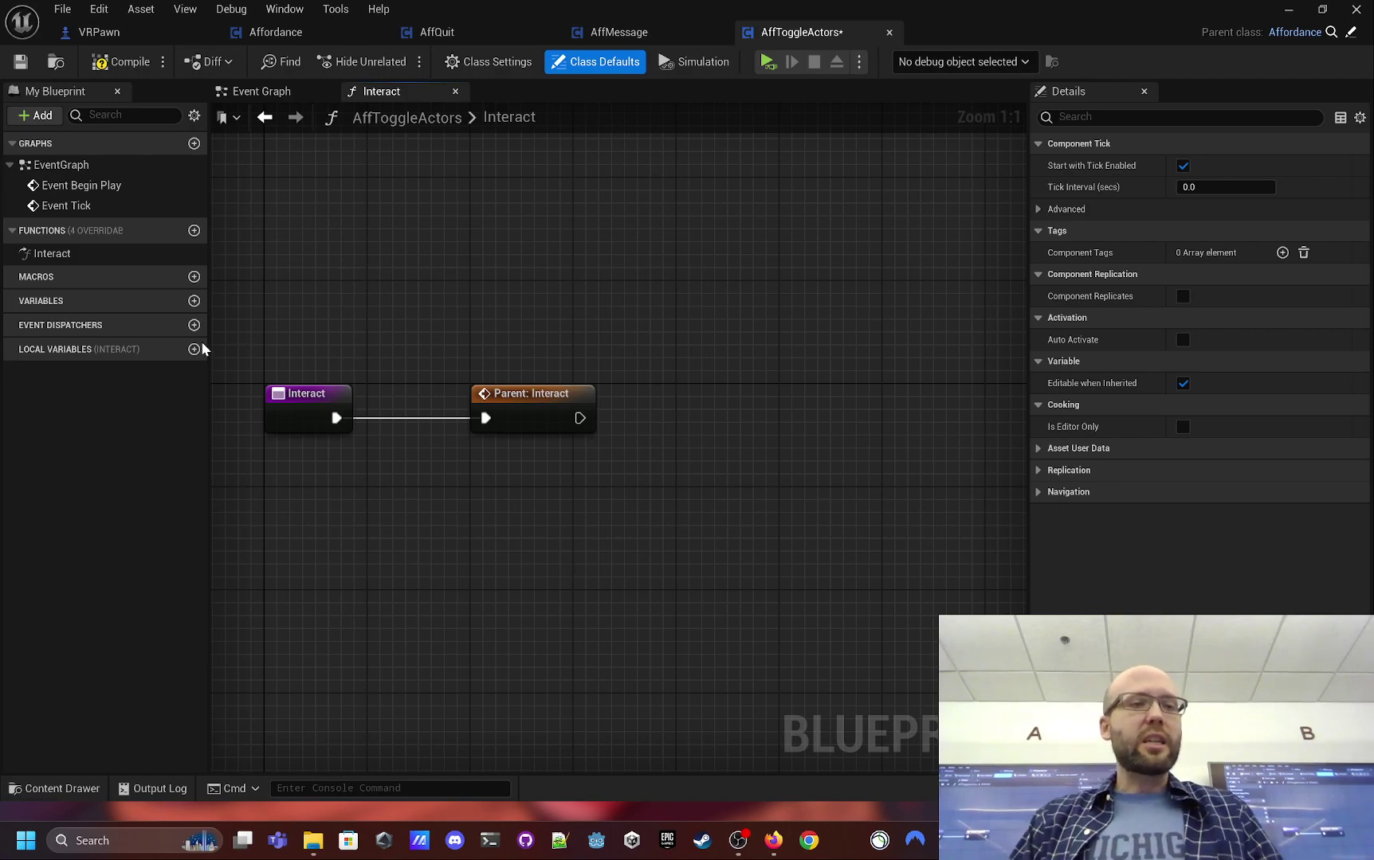
{"action": "left_click", "coordinate": [193, 300]}
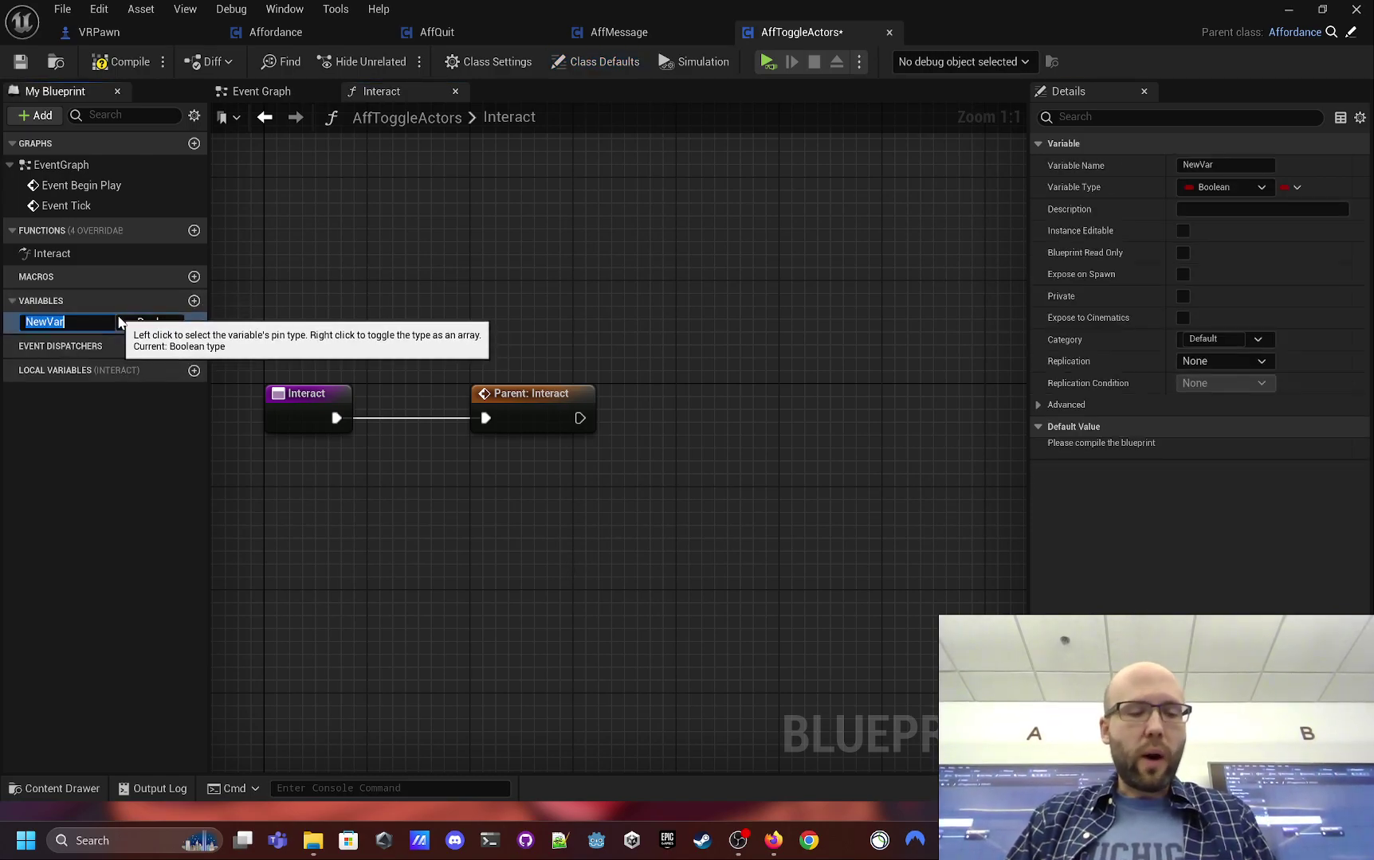
{"action": "key", "text": "BackSpace"}
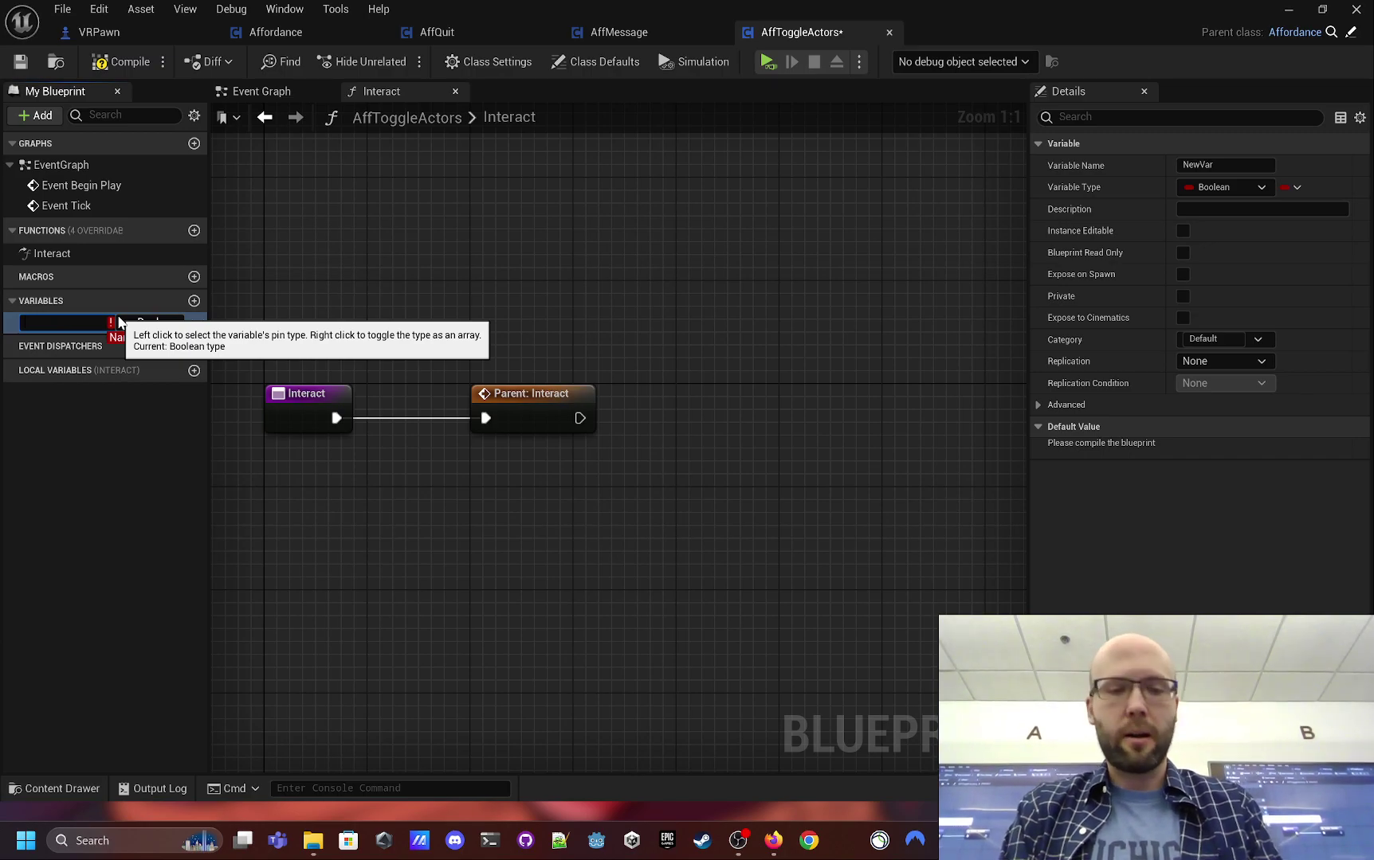
{"action": "type", "text": "actors_to_"}
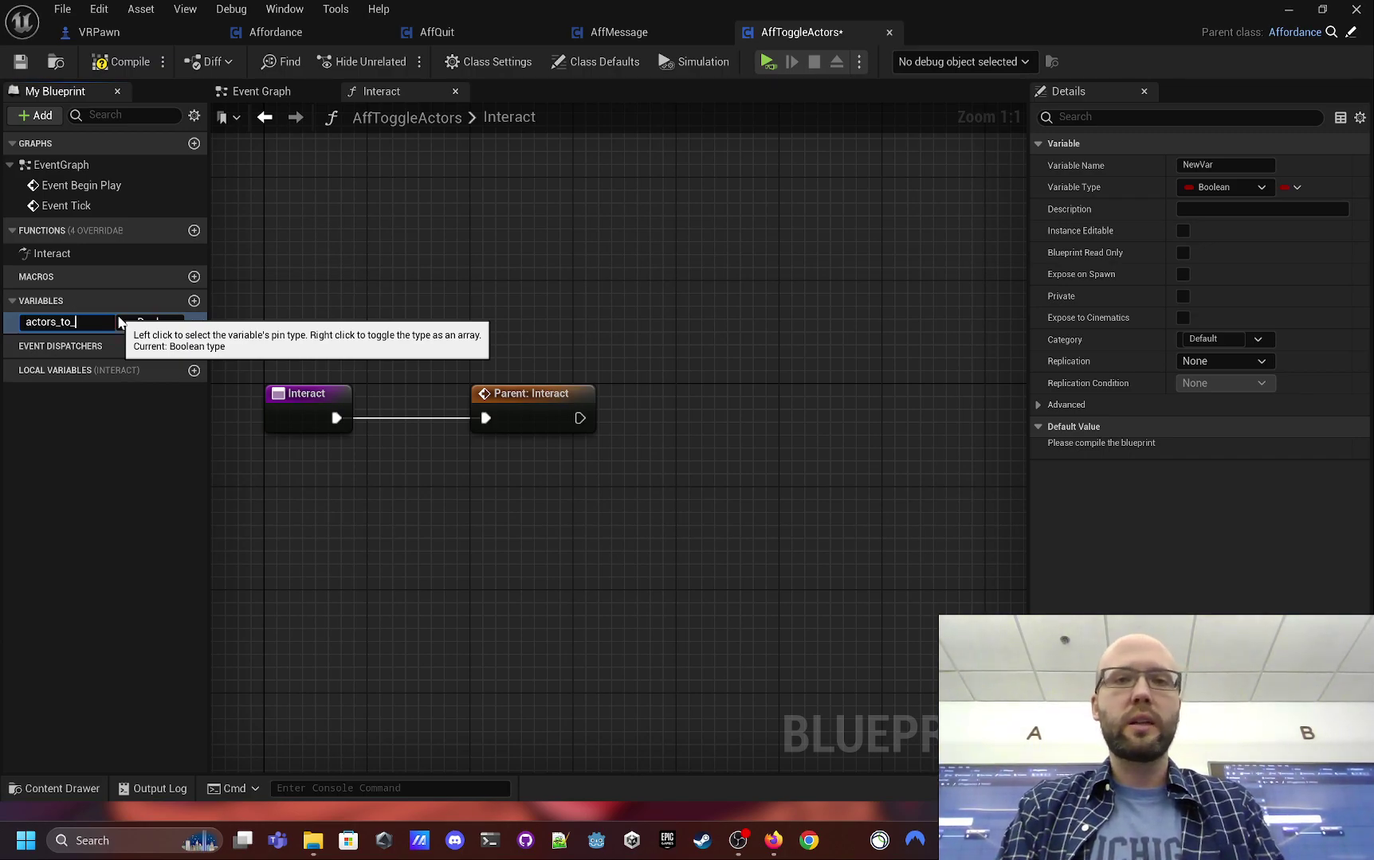
{"action": "type", "text": "toggle"}
{"action": "key", "text": "Return"}
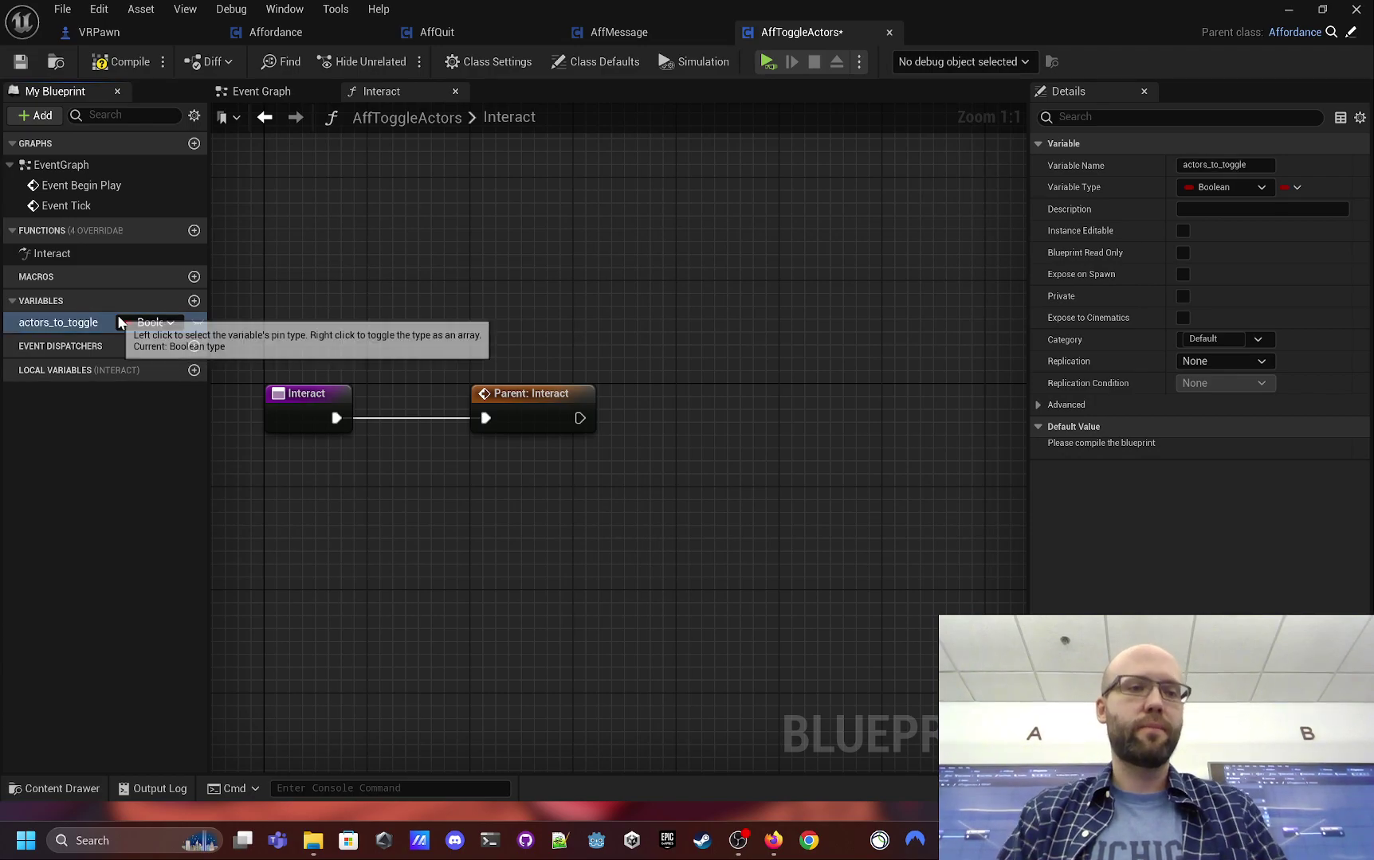
- Make the actors_to_toggle variable instance editable and set its type to an array of Actor object references
{"action": "left_click", "coordinate": [198, 323]}
{"action": "left_click", "coordinate": [169, 323]}
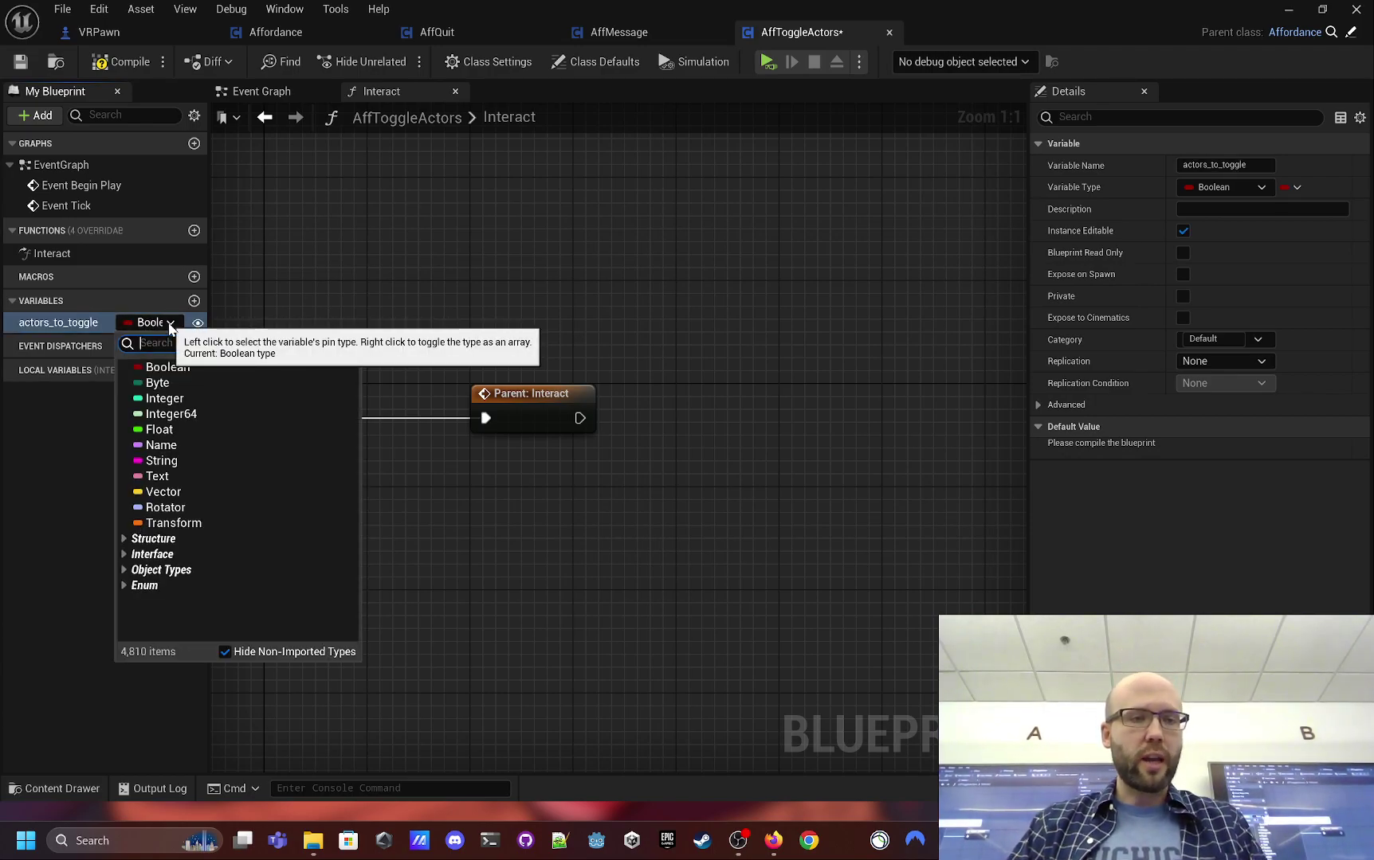
{"action": "type", "text": "ac"}
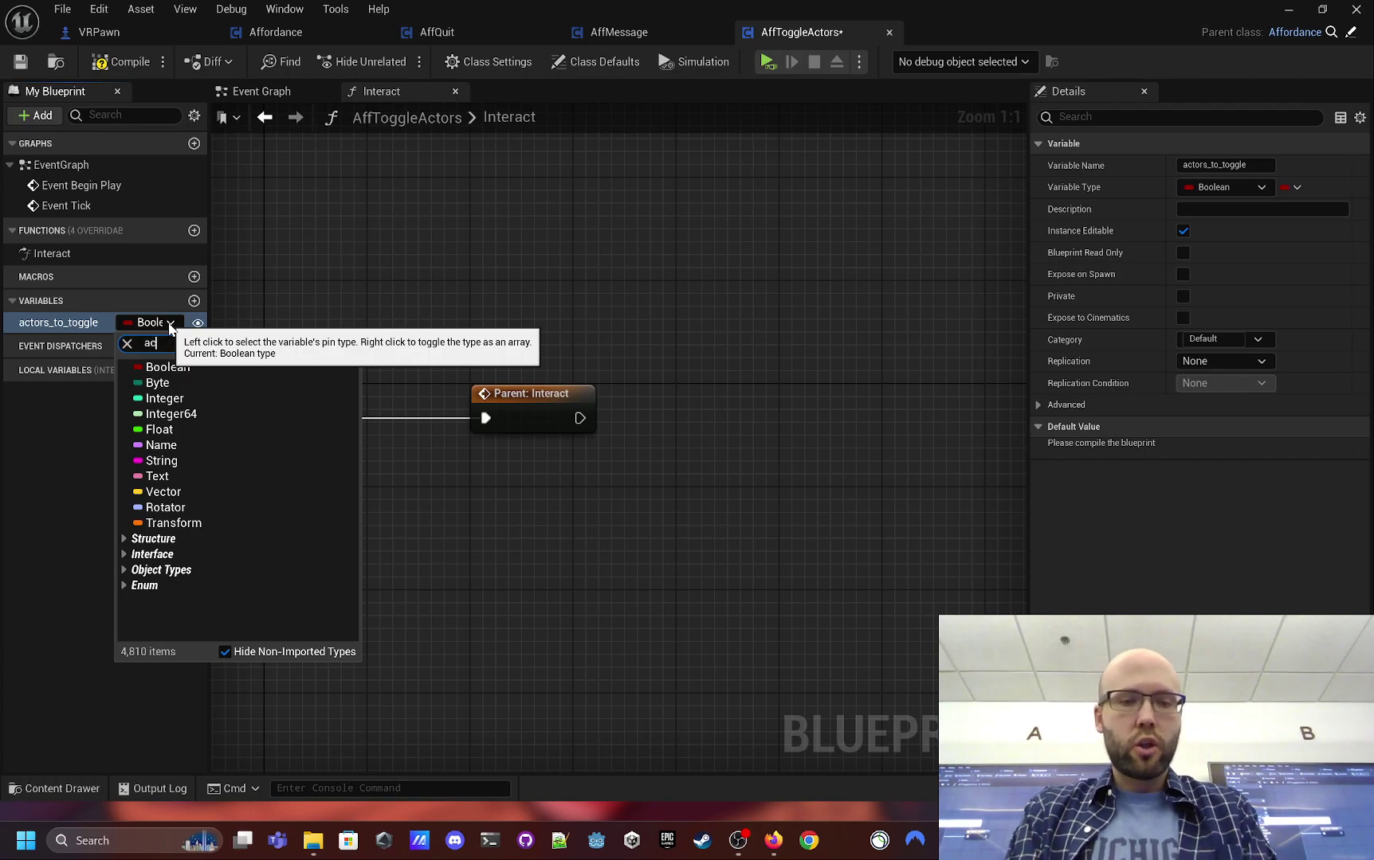
{"action": "type", "text": "tor"}
{"action": "mouse_move", "coordinate": [291, 476]}
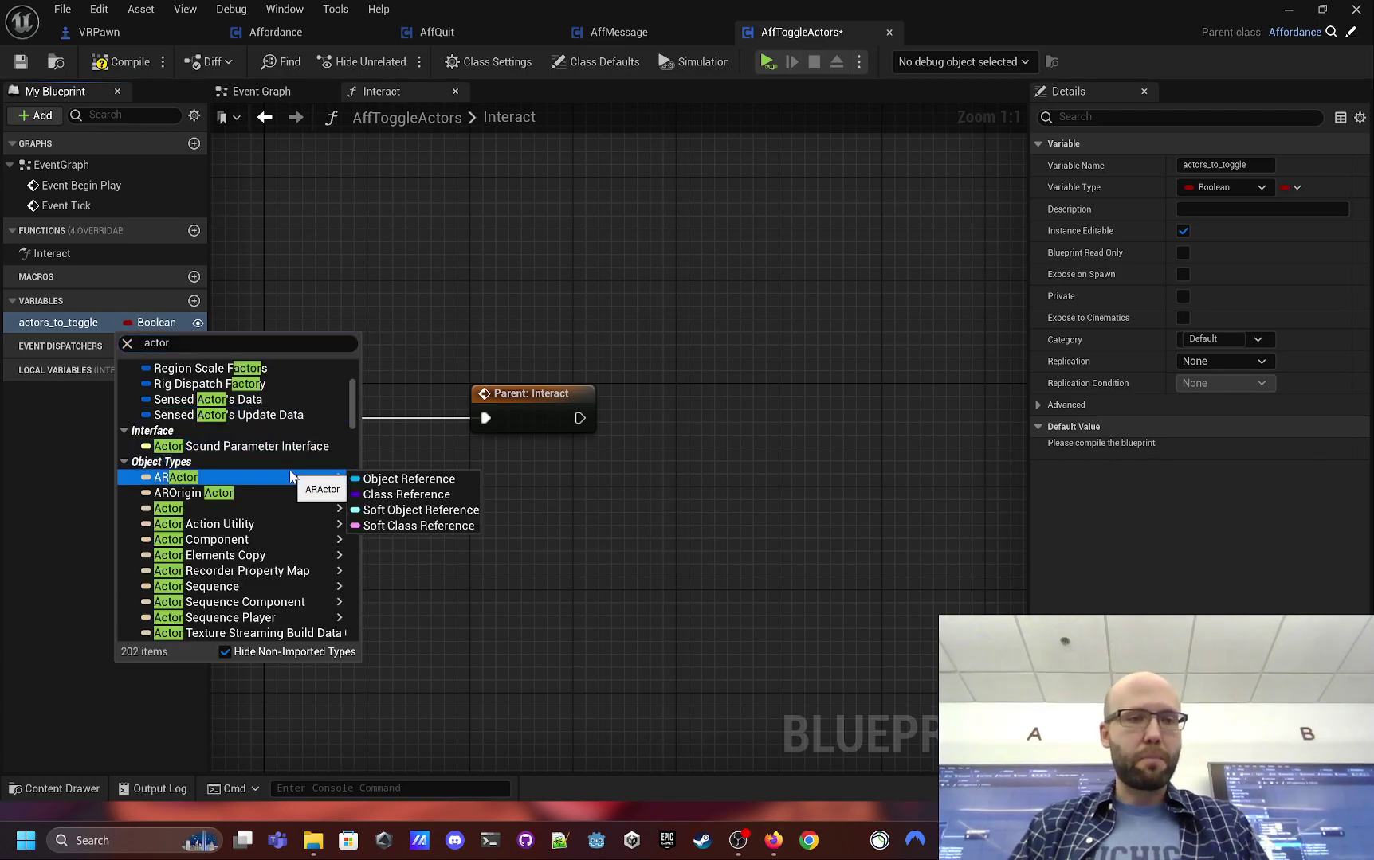
{"action": "mouse_move", "coordinate": [335, 509]}
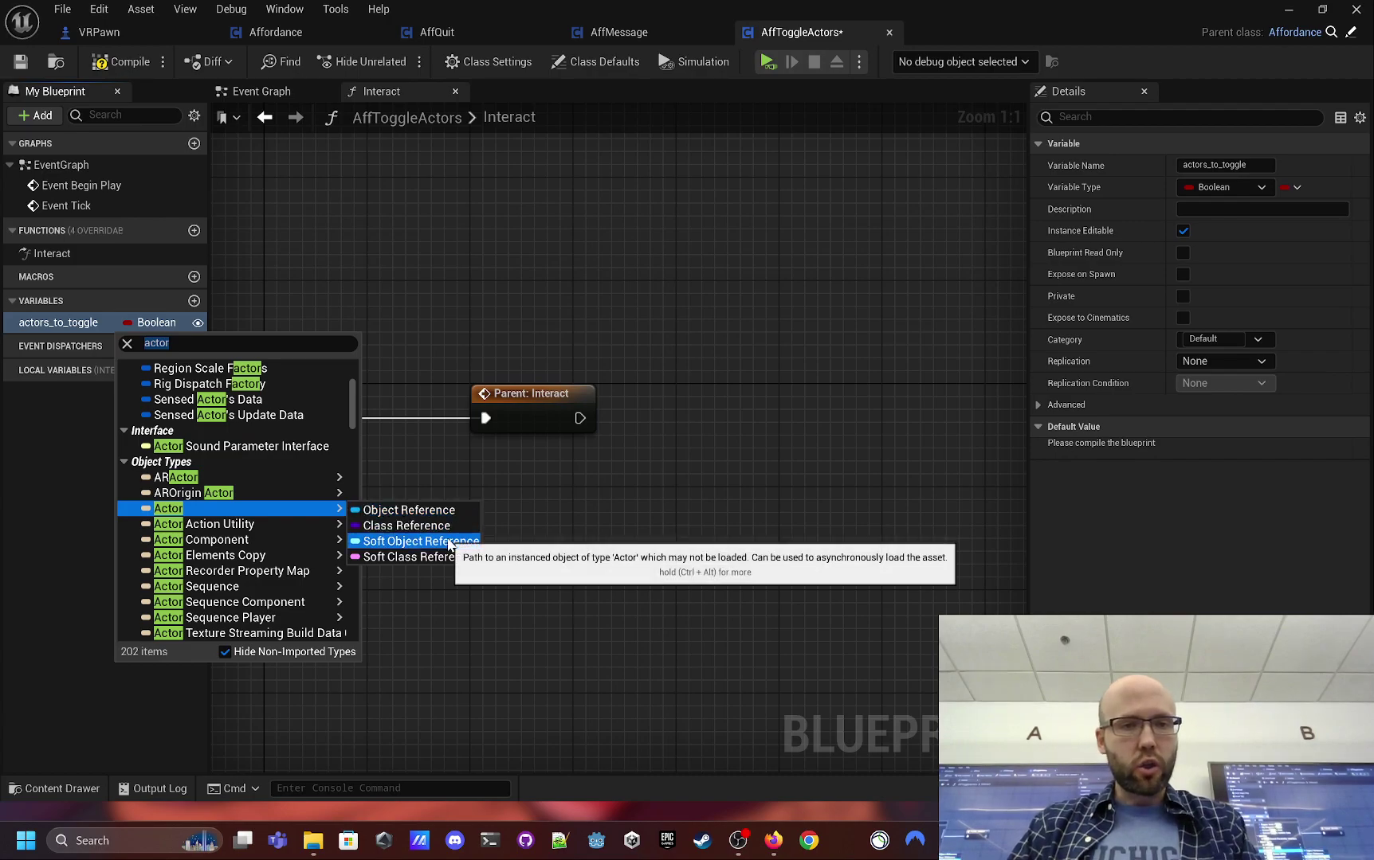
{"action": "left_click", "coordinate": [438, 510]}
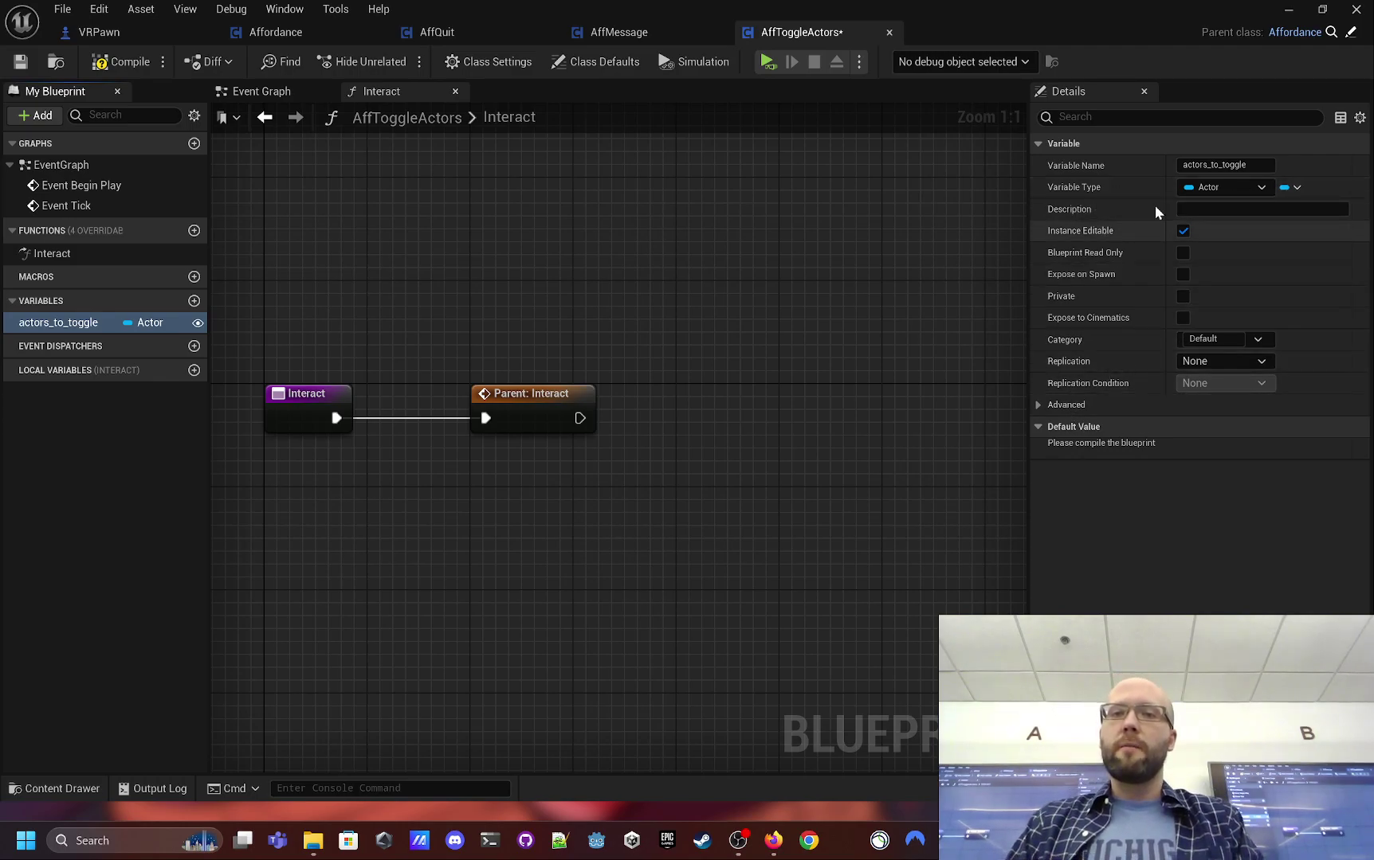
{"action": "left_click", "coordinate": [1296, 188]}
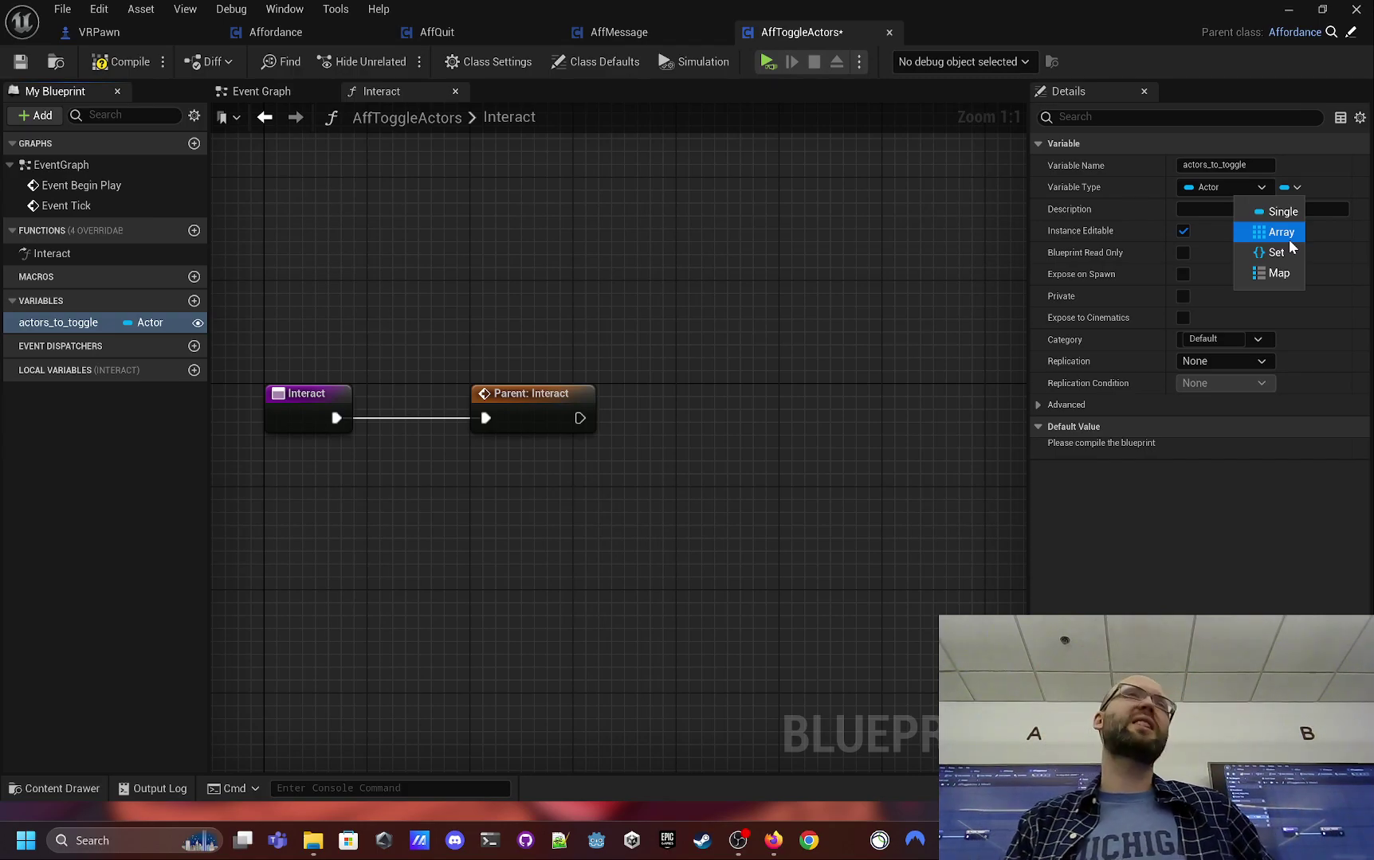
{"action": "left_click", "coordinate": [1287, 233]}
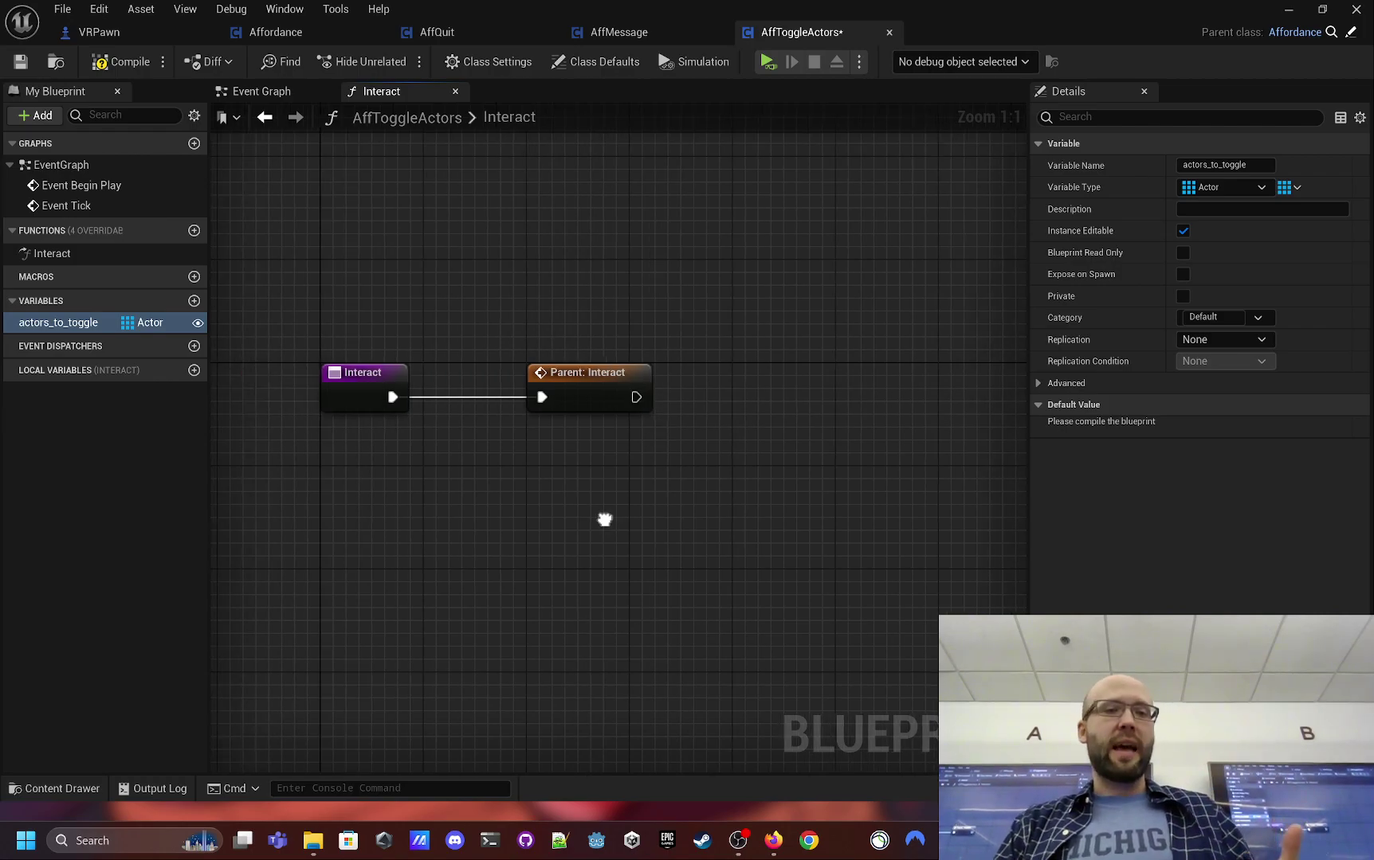
- Add a For Each Loop over Actors To Toggle in the Interact graph and execute it after Parent: Interact
{"action": "right_click_drag", "start_coordinate": [764, 559], "coordinate": [665, 491]}
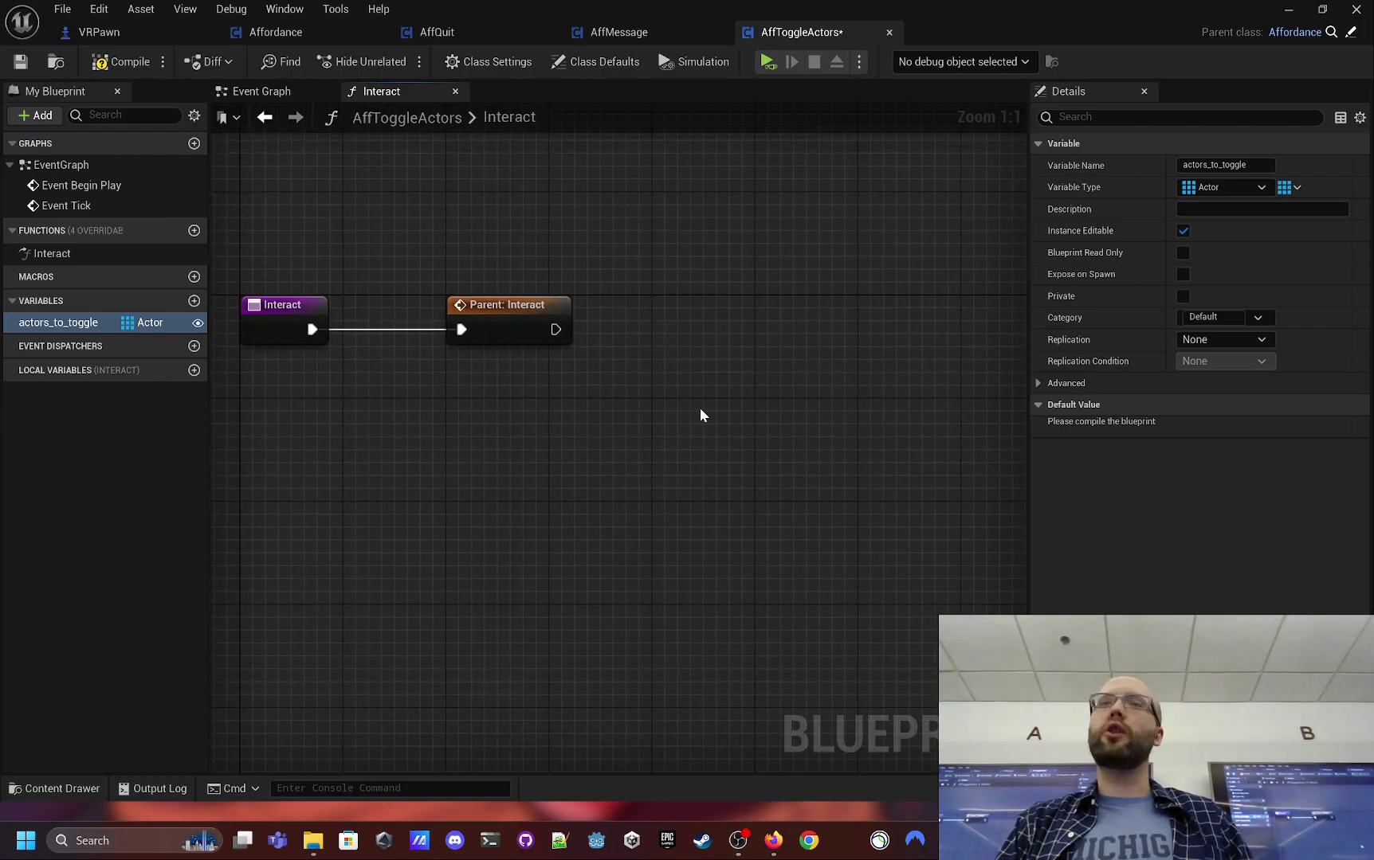
{"action": "right_click_drag", "start_coordinate": [646, 377], "coordinate": [601, 399]}
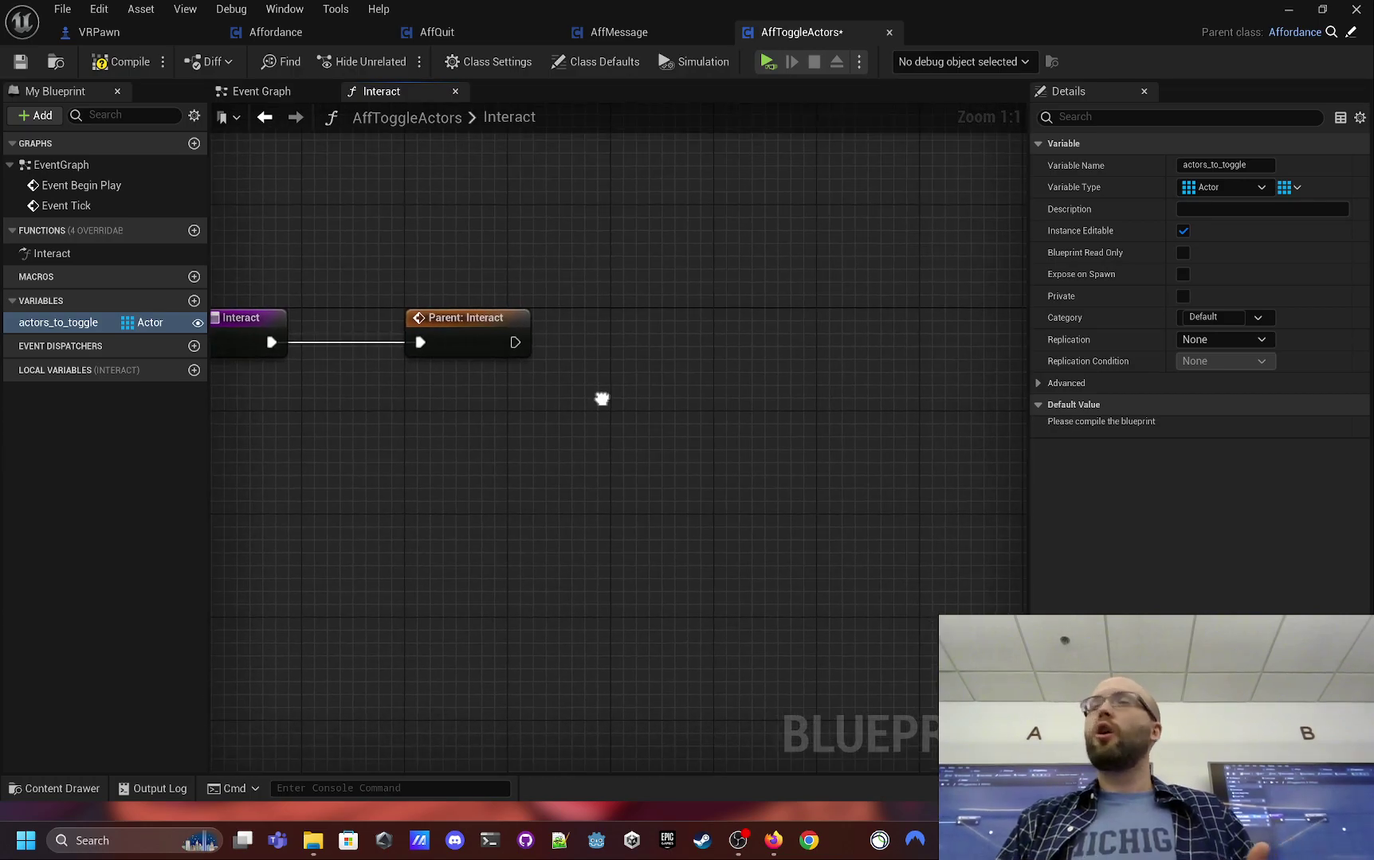
{"action": "left_click_drag", "start_coordinate": [60, 323], "coordinate": [716, 383]}
{"action": "left_click", "coordinate": [605, 534]}
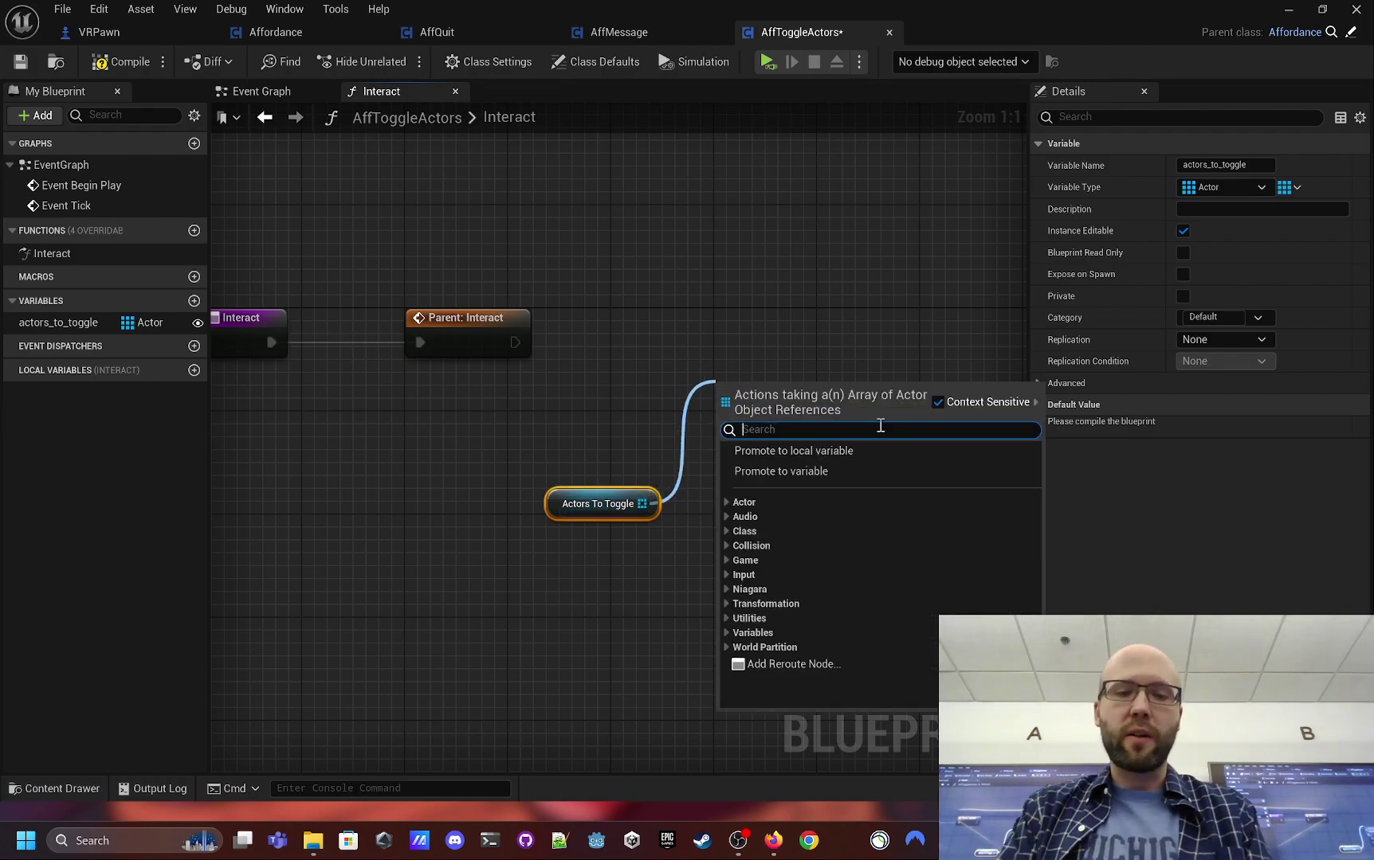
{"action": "type", "text": "for each"}
{"action": "key", "text": "Return"}
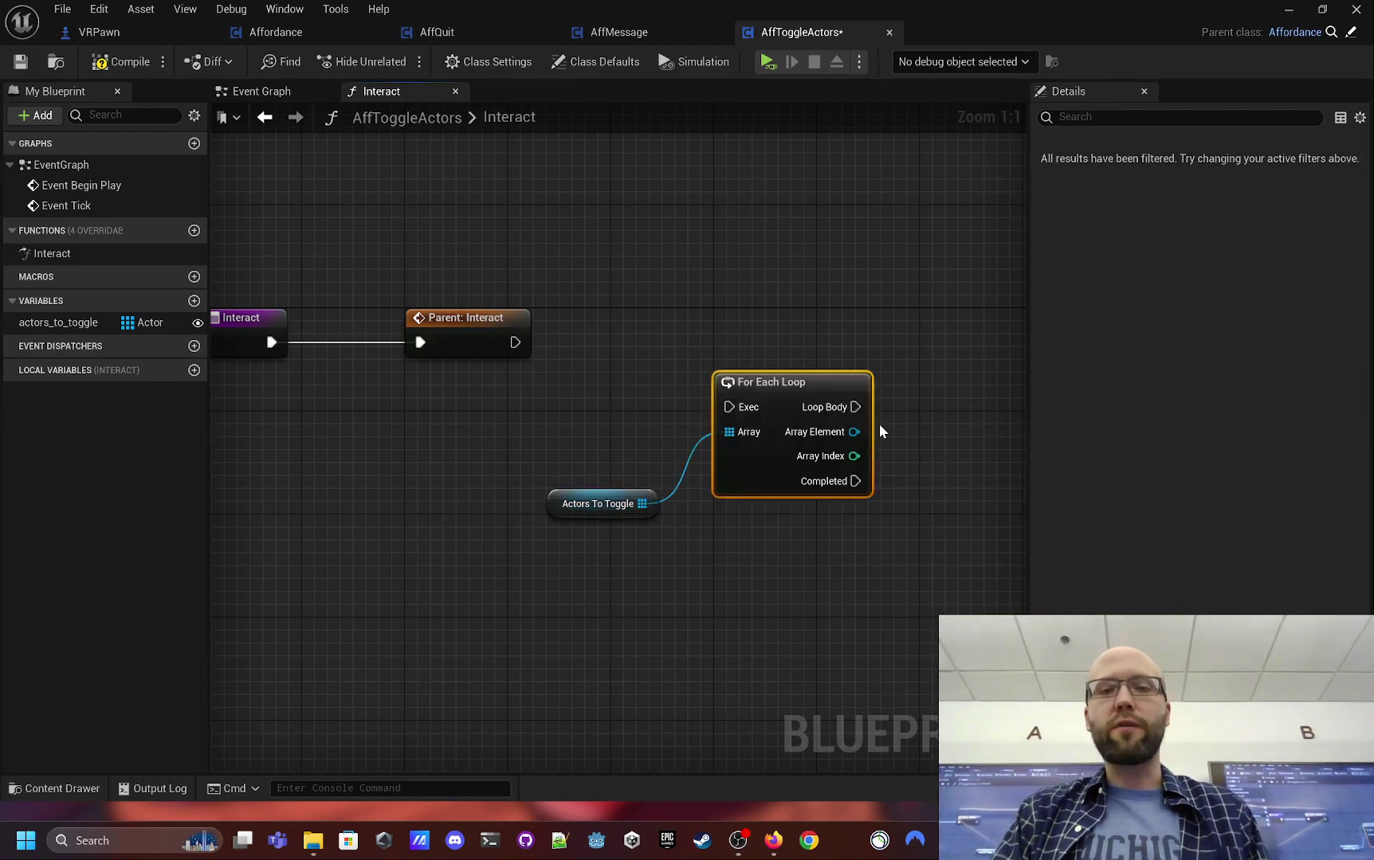
{"action": "left_click_drag", "start_coordinate": [514, 342], "coordinate": [737, 424]}
{"action": "left_click_drag", "start_coordinate": [792, 584], "coordinate": [558, 412]}
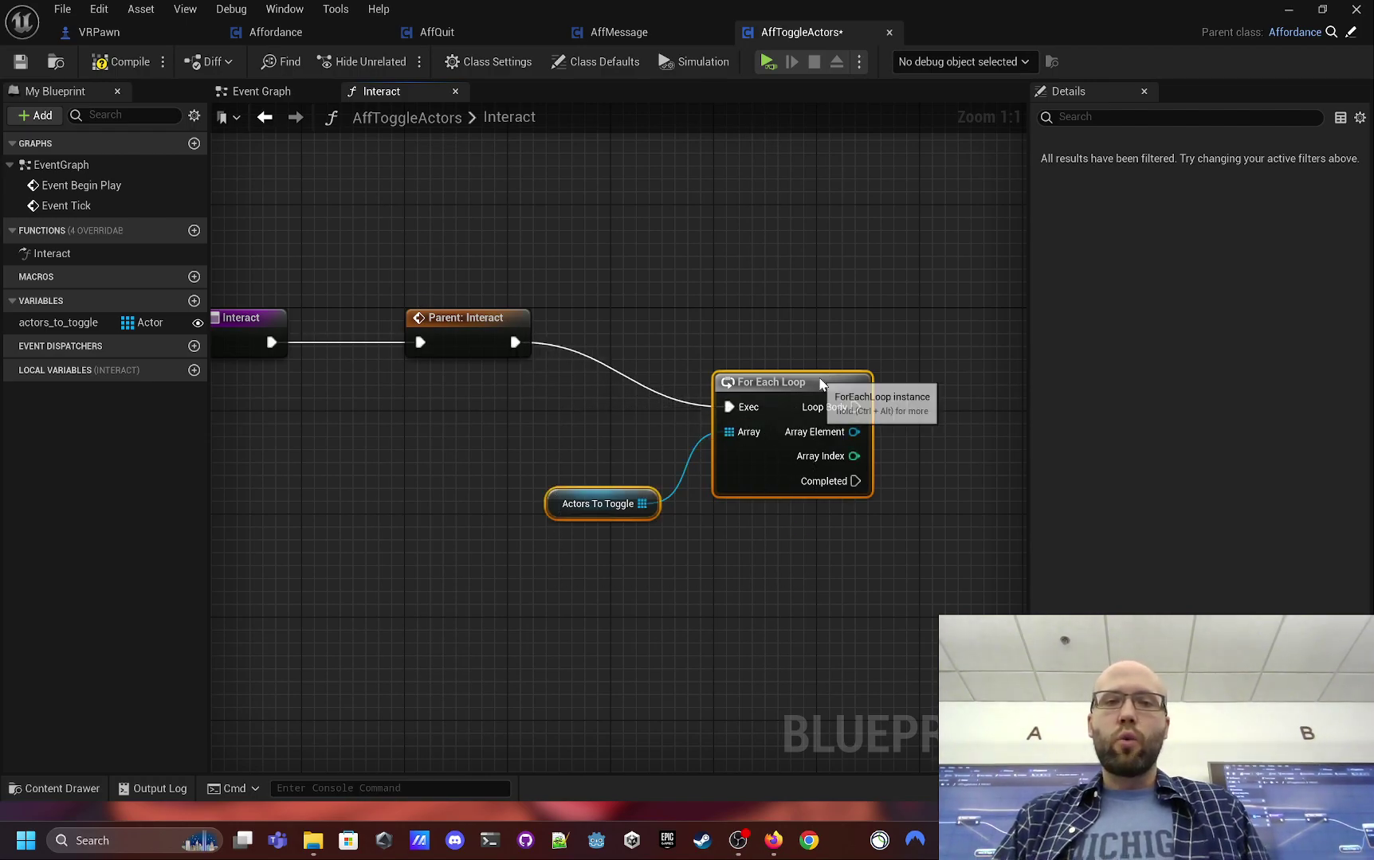
{"action": "left_click_drag", "start_coordinate": [830, 375], "coordinate": [792, 312]}
- Add a Set Actor Hidden In Game node targeting the loop's Array Element and run it from Loop Body
{"action": "right_click_drag", "start_coordinate": [854, 494], "coordinate": [674, 514]}
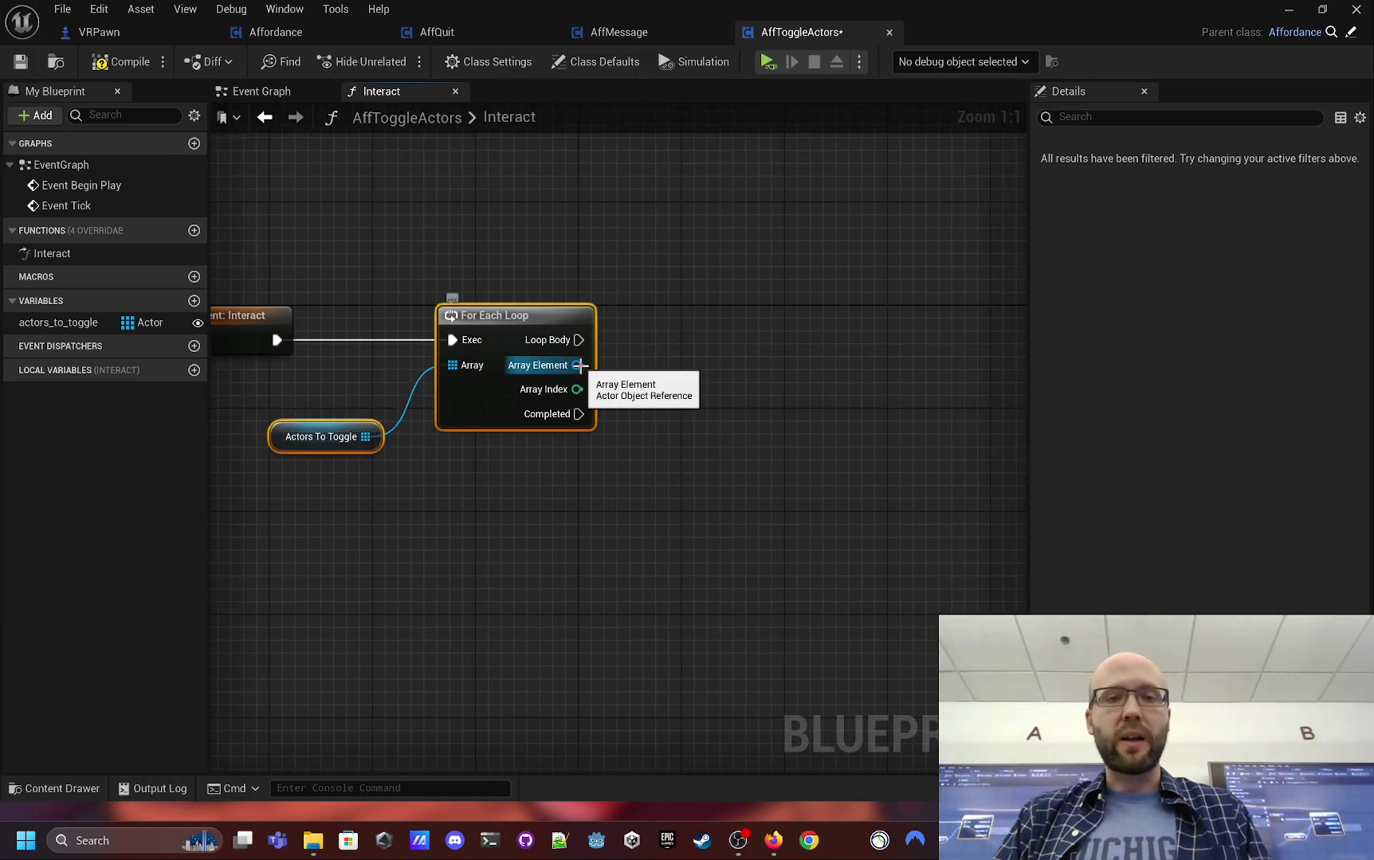
{"action": "left_click_drag", "start_coordinate": [579, 366], "coordinate": [710, 374]}
{"action": "type", "text": "set h"}
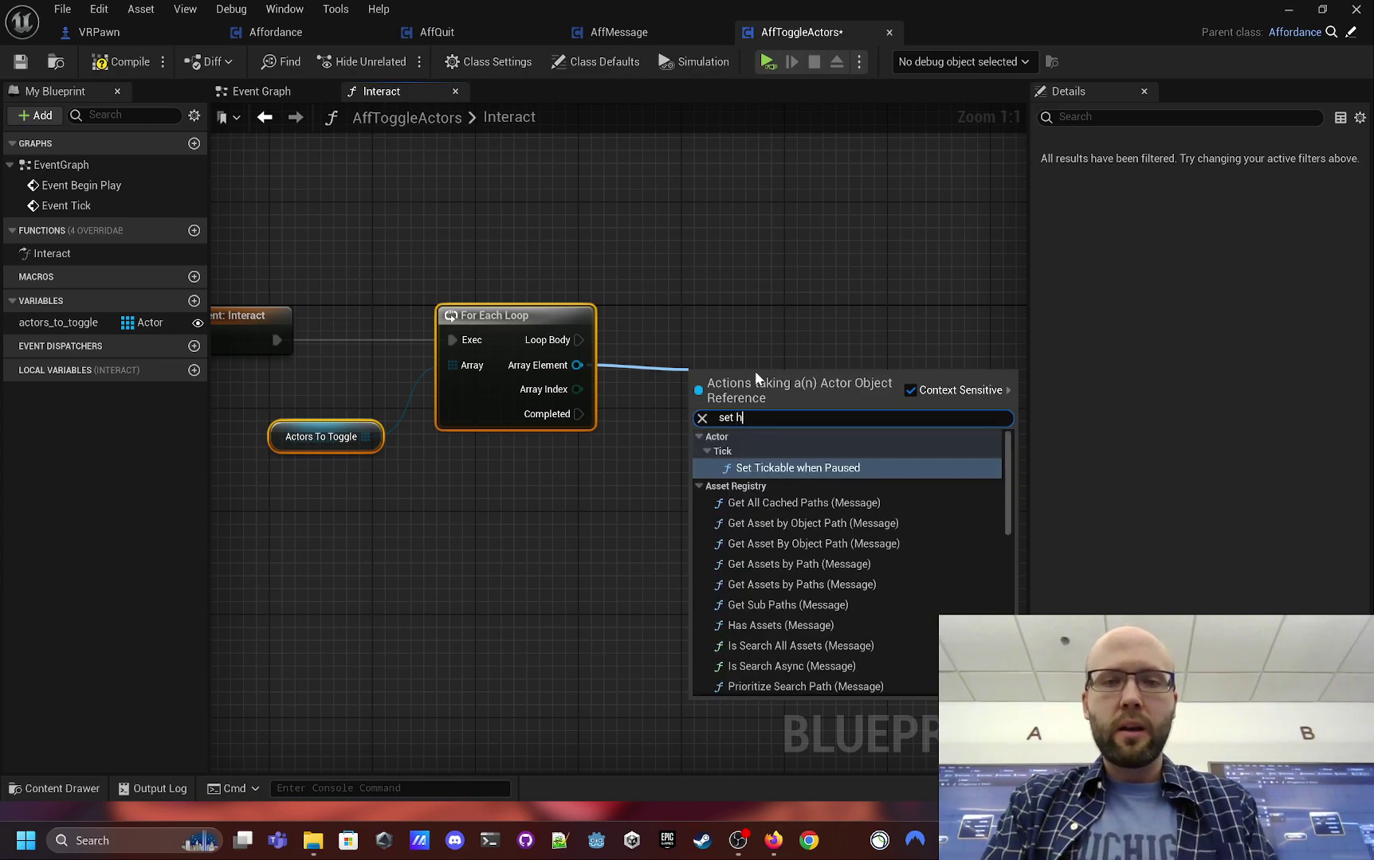
{"action": "type", "text": "idd"}
{"action": "key", "text": "Return"}
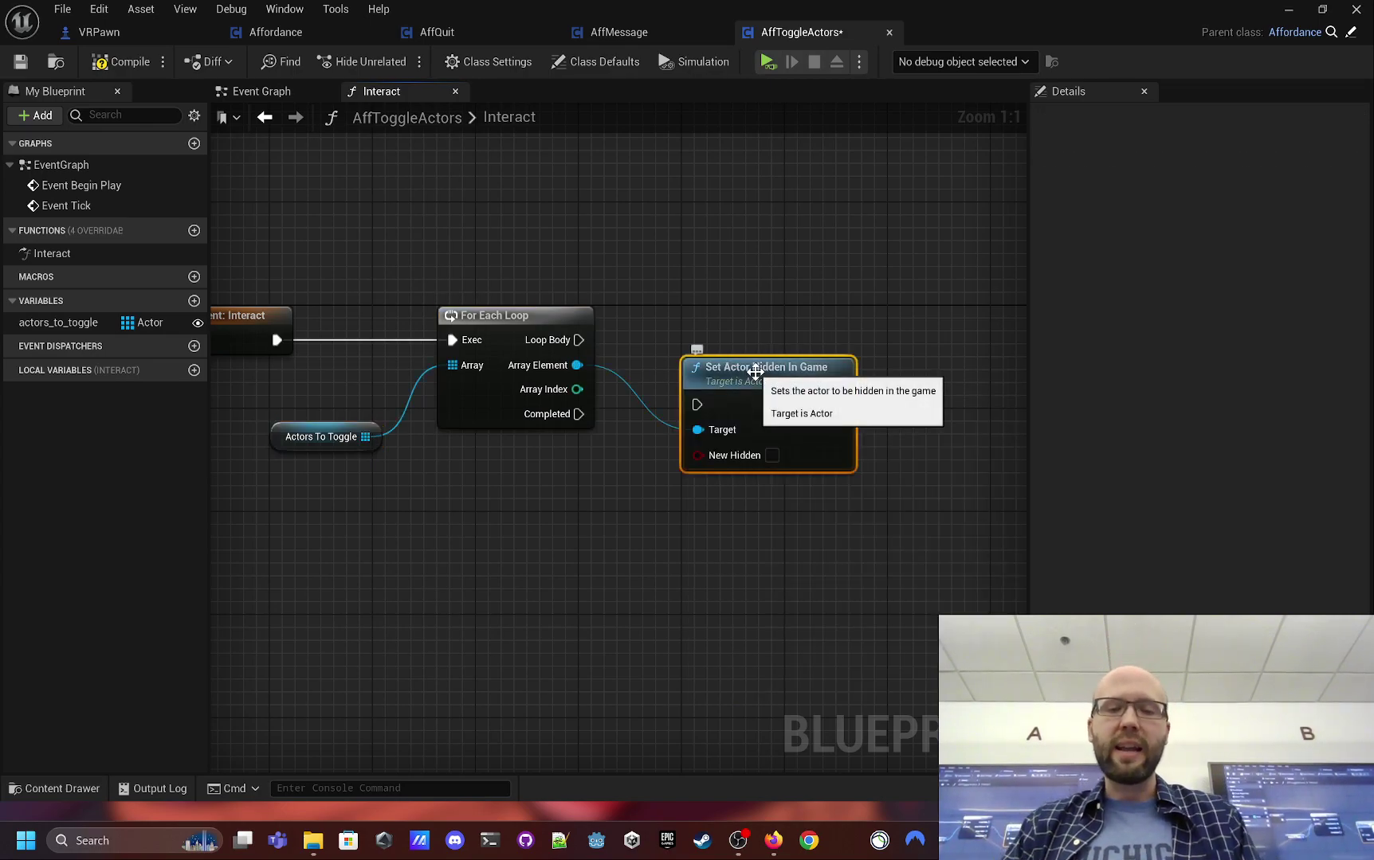
{"action": "left_click_drag", "start_coordinate": [755, 371], "coordinate": [806, 332]}
{"action": "left_click_drag", "start_coordinate": [579, 340], "coordinate": [749, 367]}
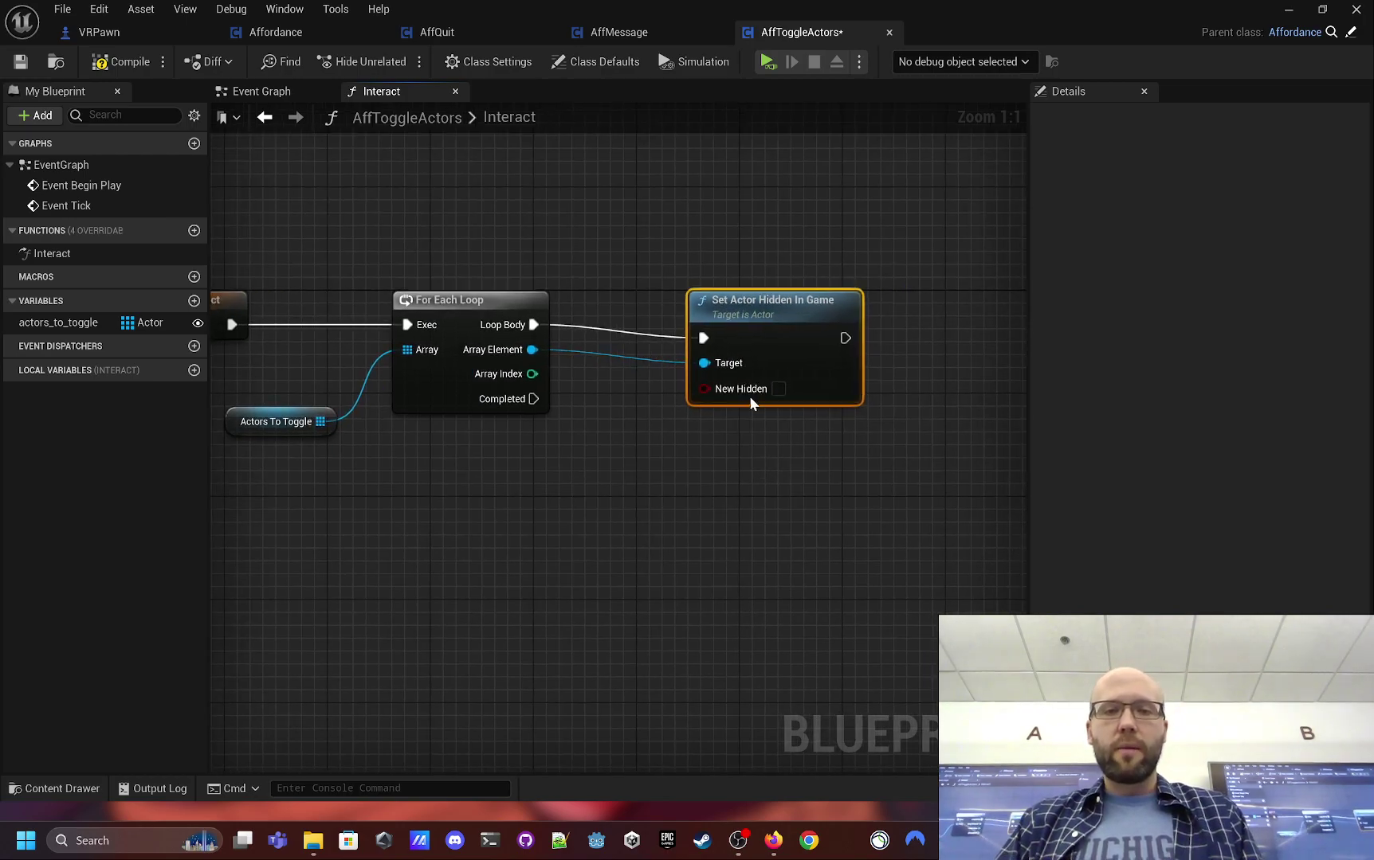
- Enable New Hidden on the Set Actor Hidden In Game node and compile the AffToggleActors Blueprint
{"action": "right_click_drag", "start_coordinate": [796, 414], "coordinate": [752, 399]}
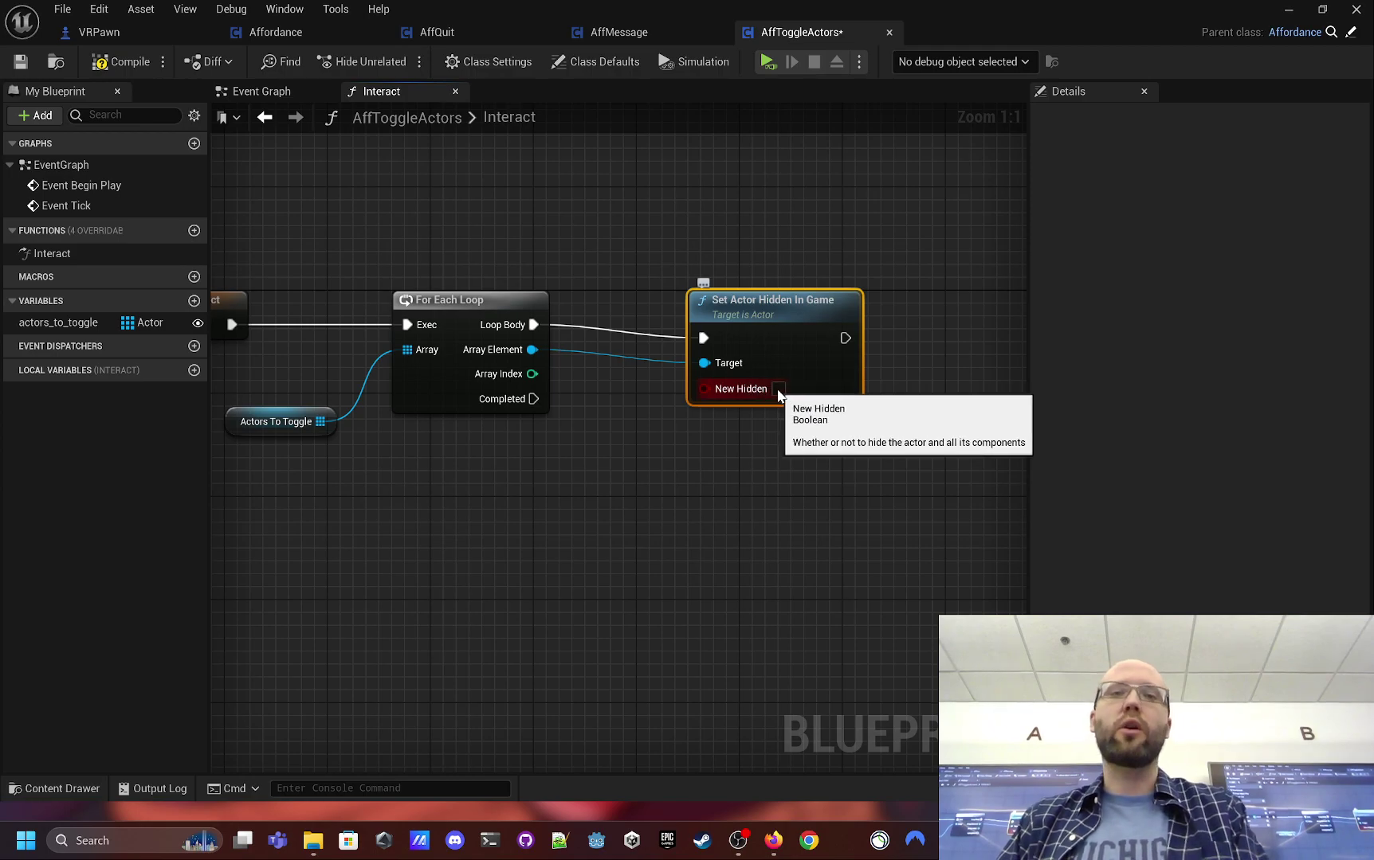
{"action": "right_click_drag", "start_coordinate": [772, 490], "coordinate": [751, 487]}
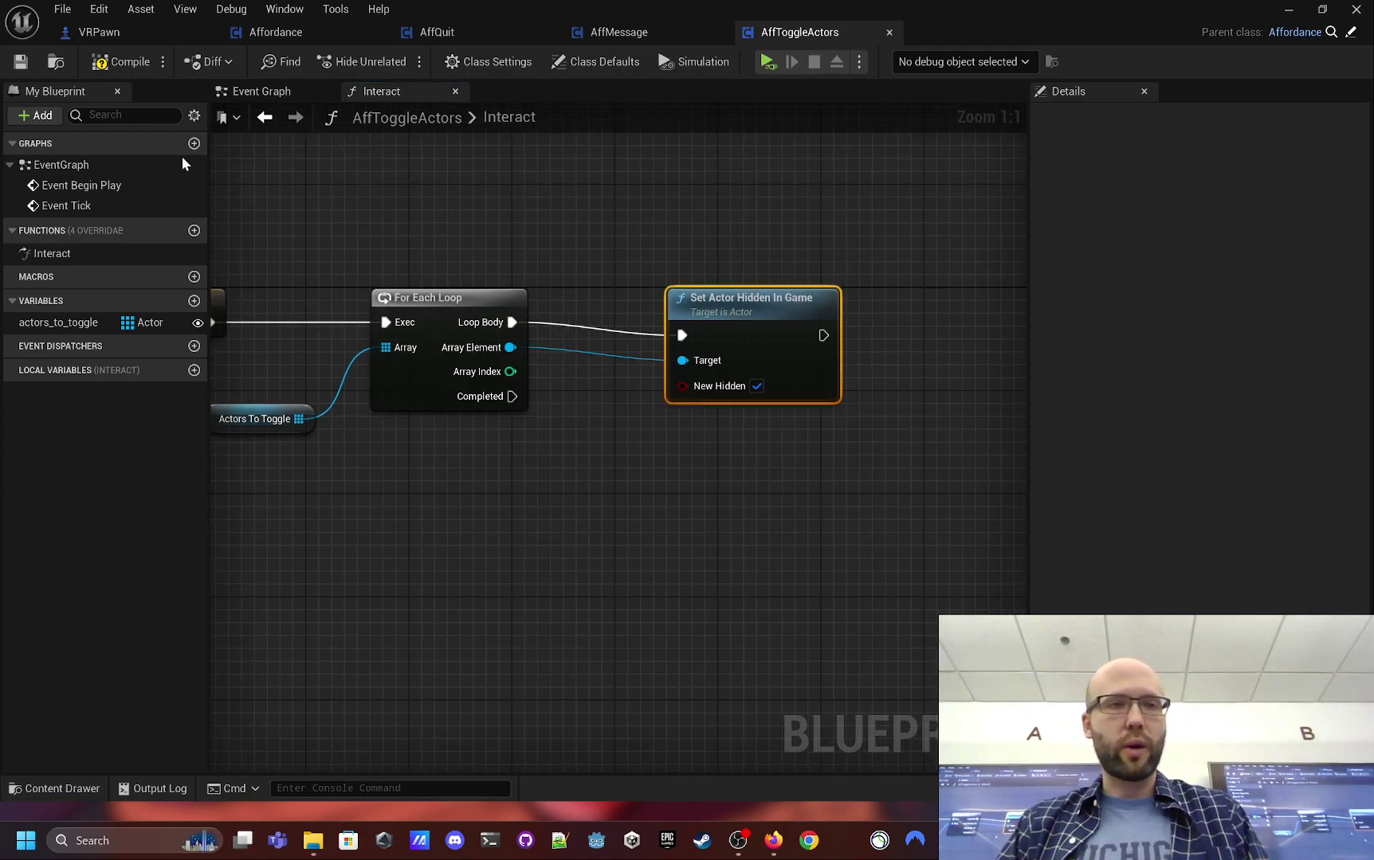
{"action": "left_click", "coordinate": [129, 68]}
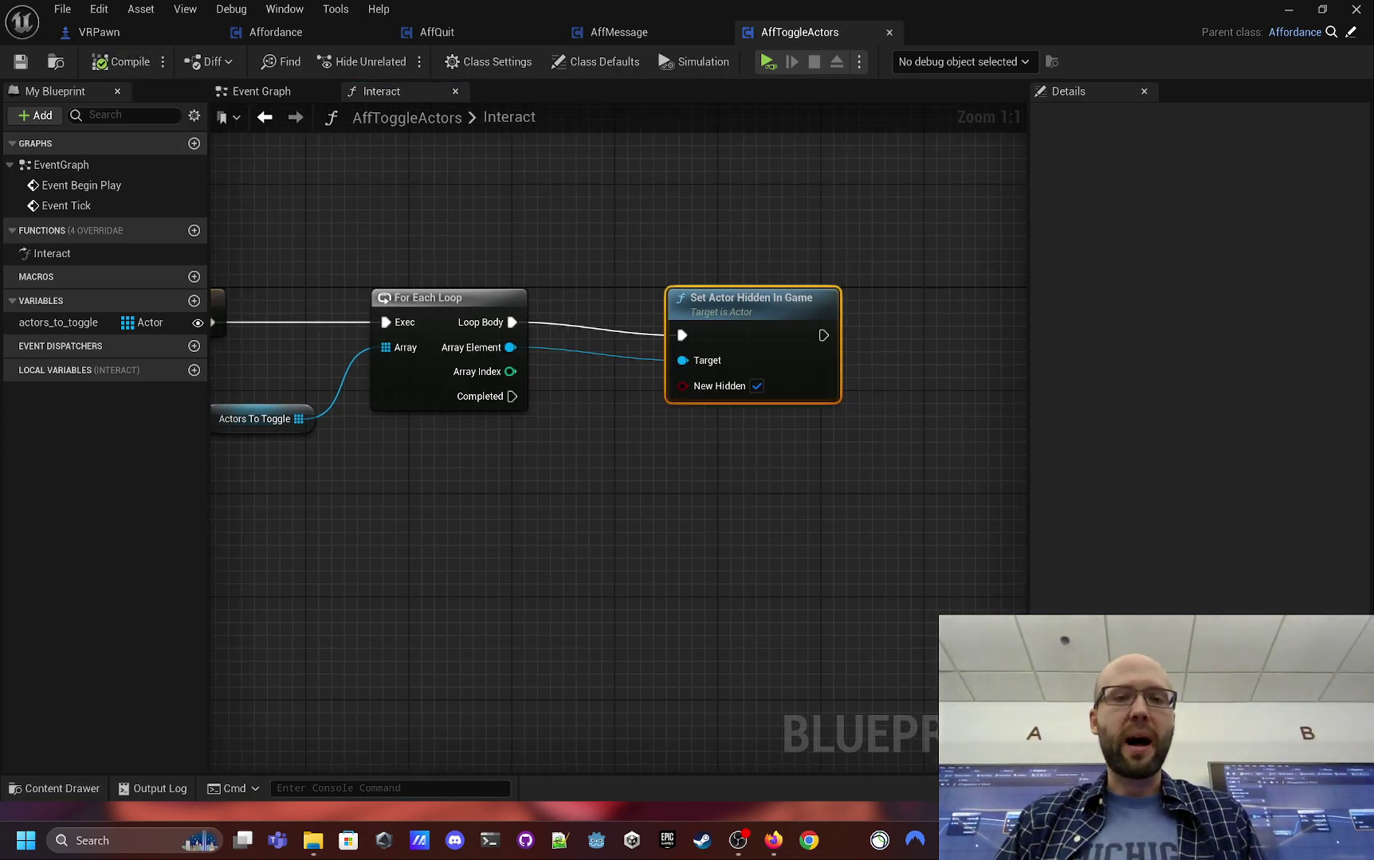
{"action": "right_click_drag", "start_coordinate": [797, 199], "coordinate": [897, 196]}
- Switch to the level editor and select the AffToggleActors component of the lightswich actor
{"action": "left_click", "coordinate": [1289, 10]}
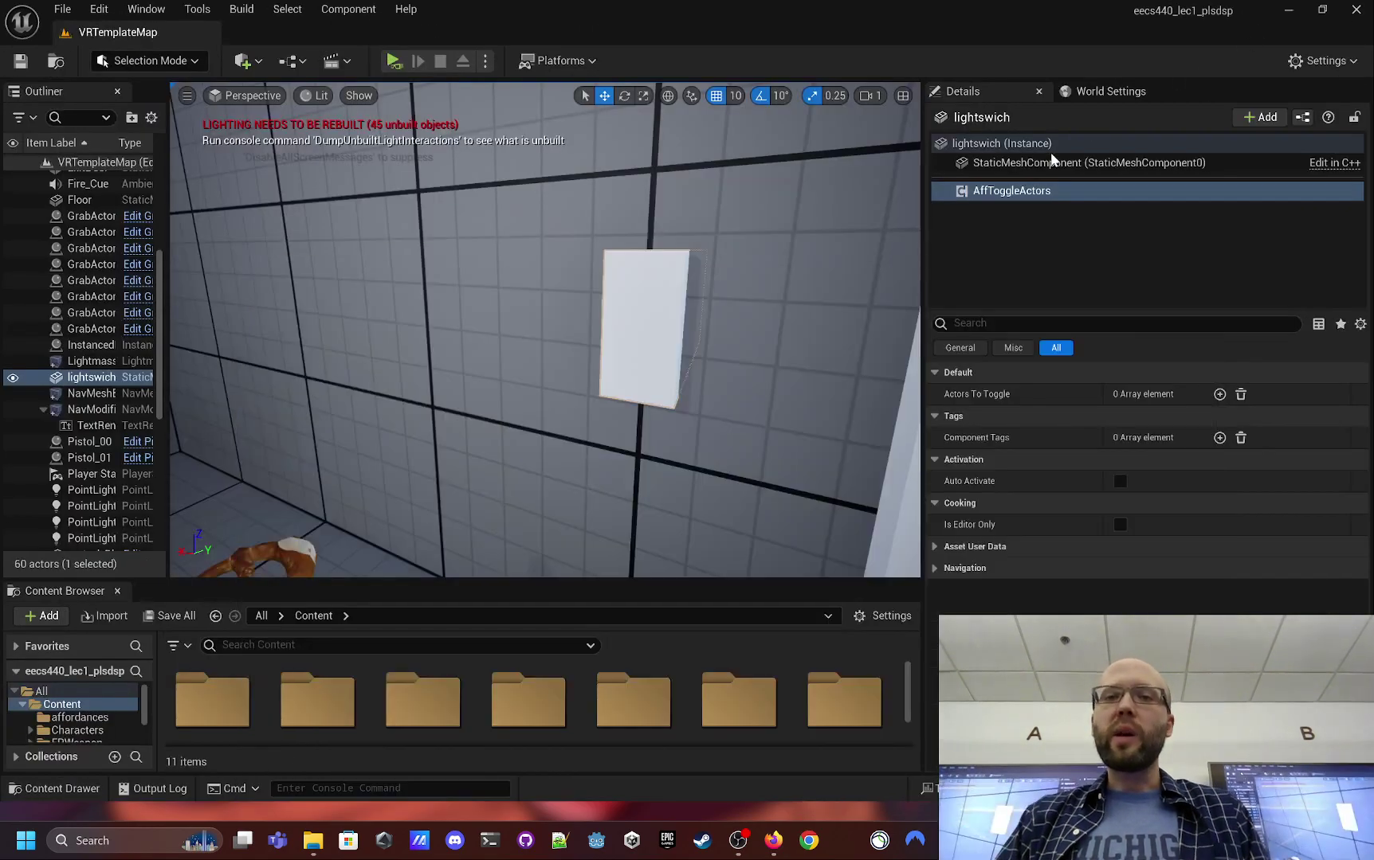
{"action": "left_click", "coordinate": [765, 327]}
{"action": "left_click", "coordinate": [673, 341]}
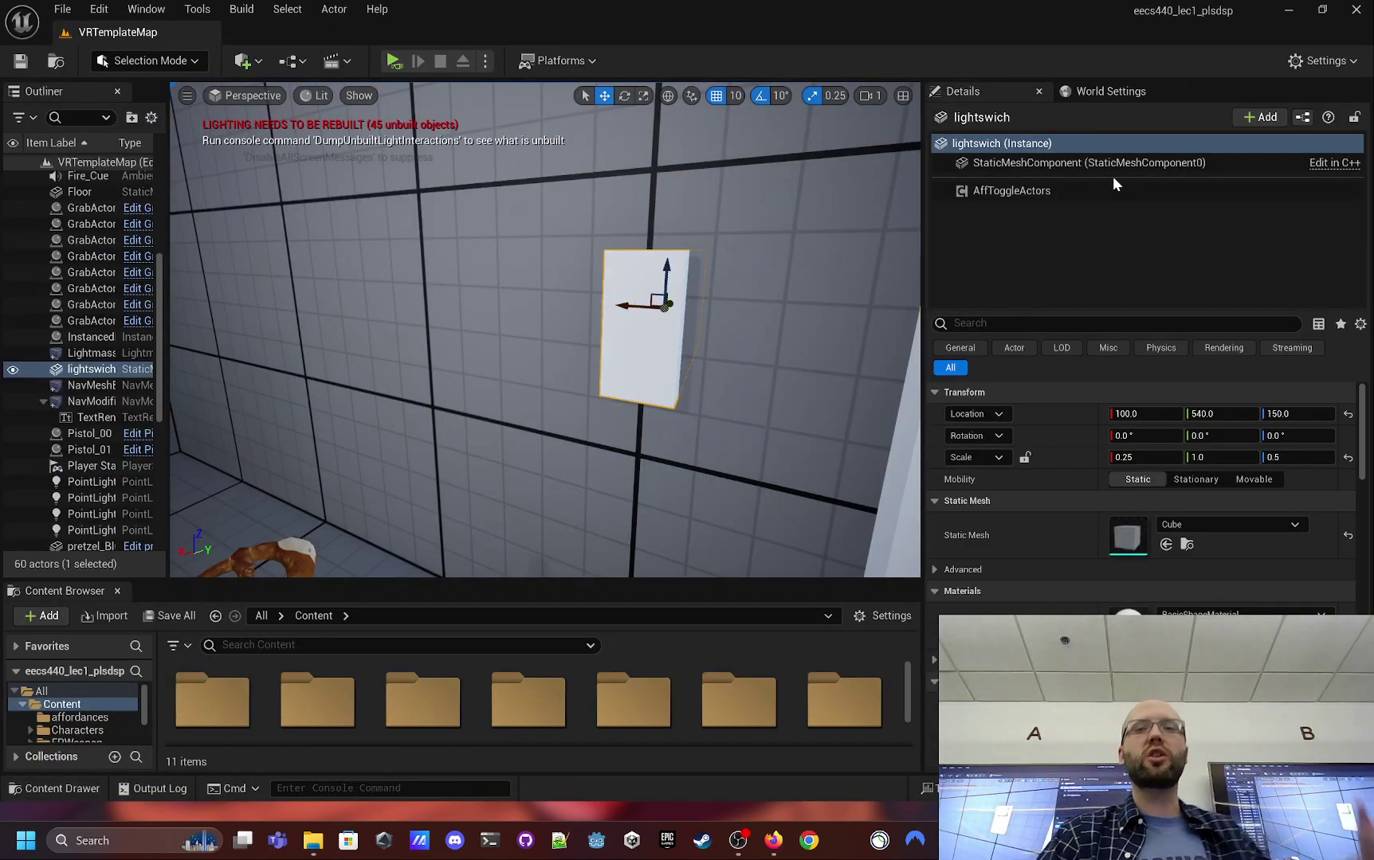
{"action": "left_click", "coordinate": [1036, 193]}
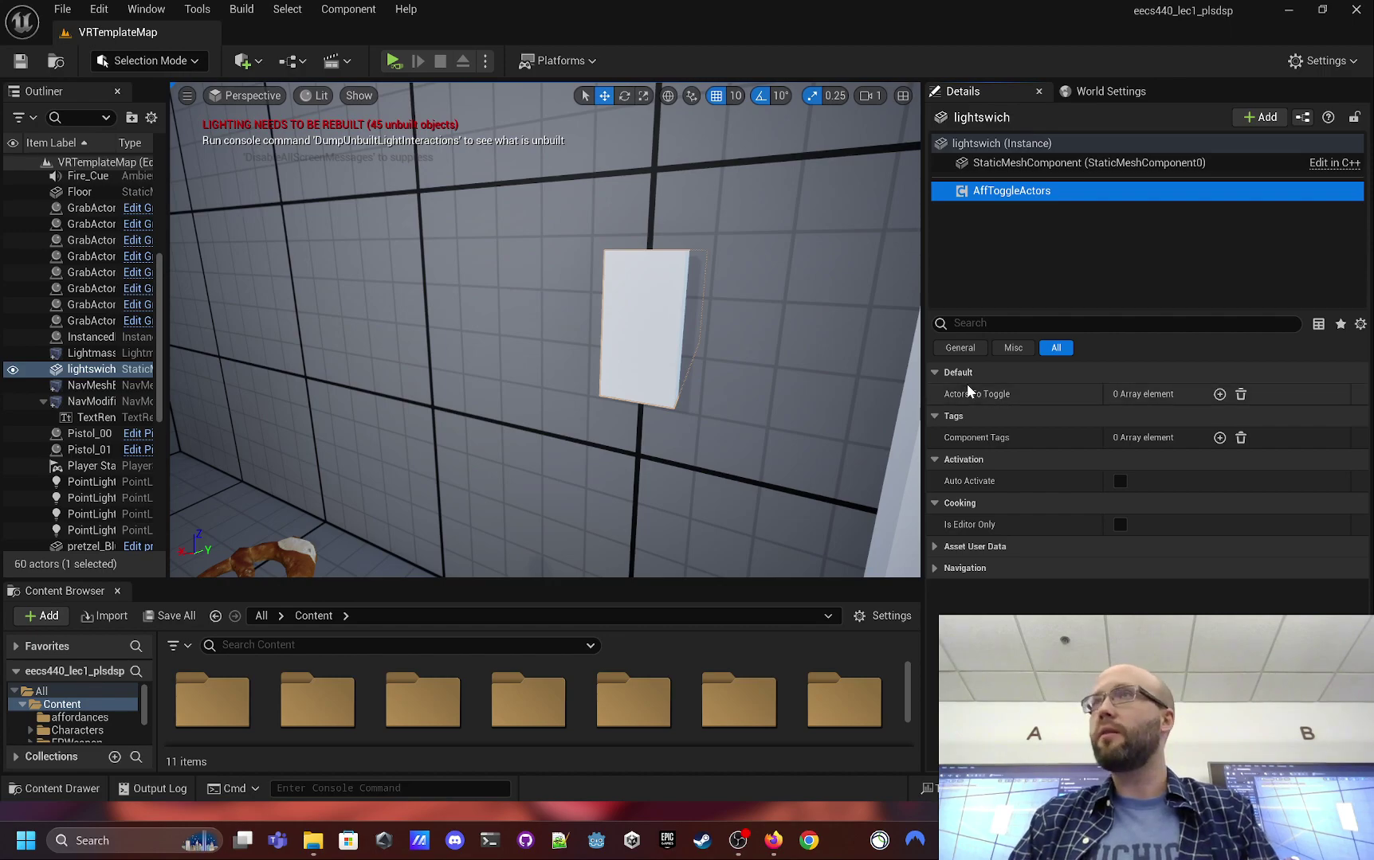
- Review the actors_to_toggle variable's settings in the AffToggleActors Blueprint, and return to the level editor
{"action": "mouse_move", "coordinate": [879, 840]}
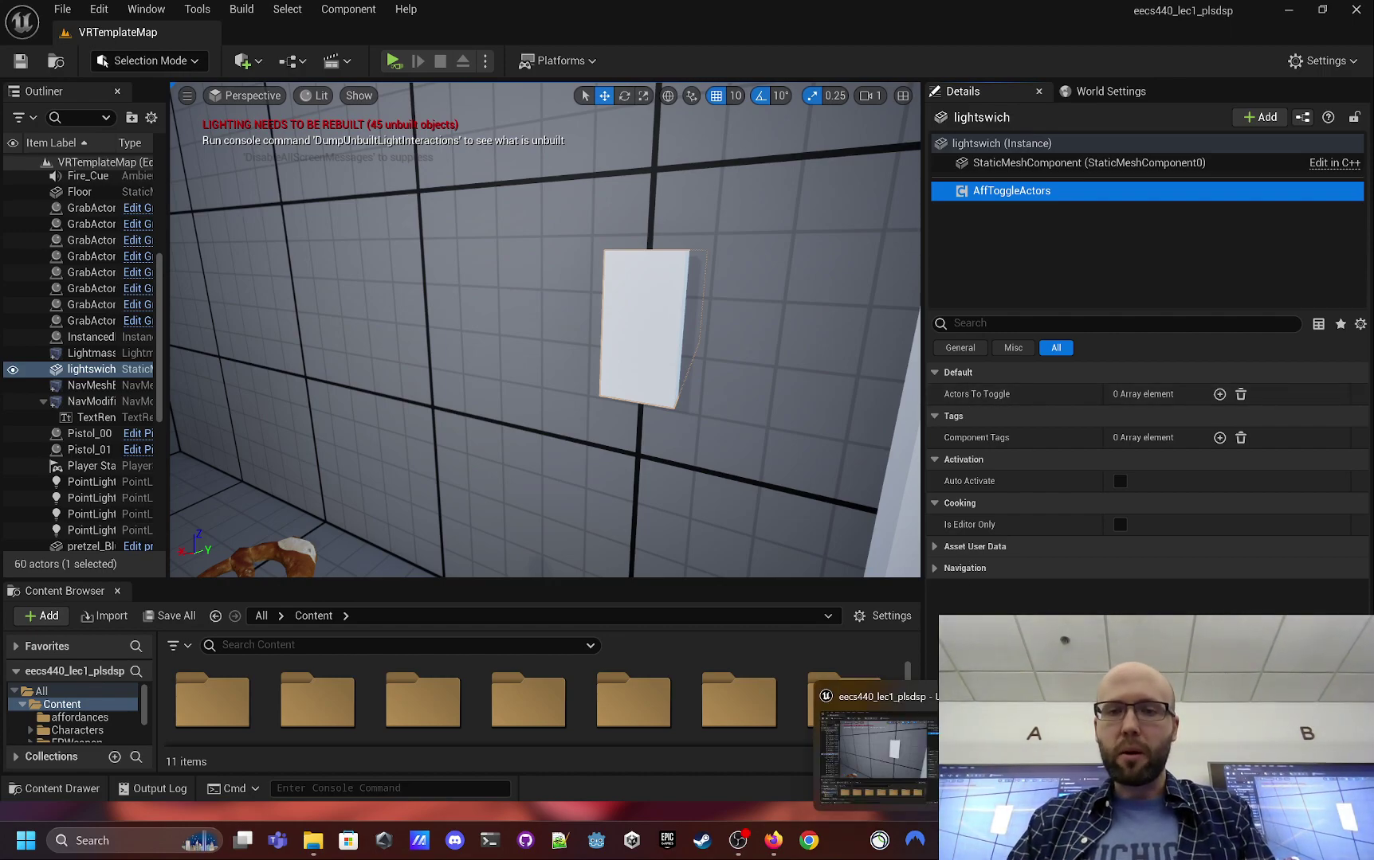
{"action": "left_click", "coordinate": [996, 745]}
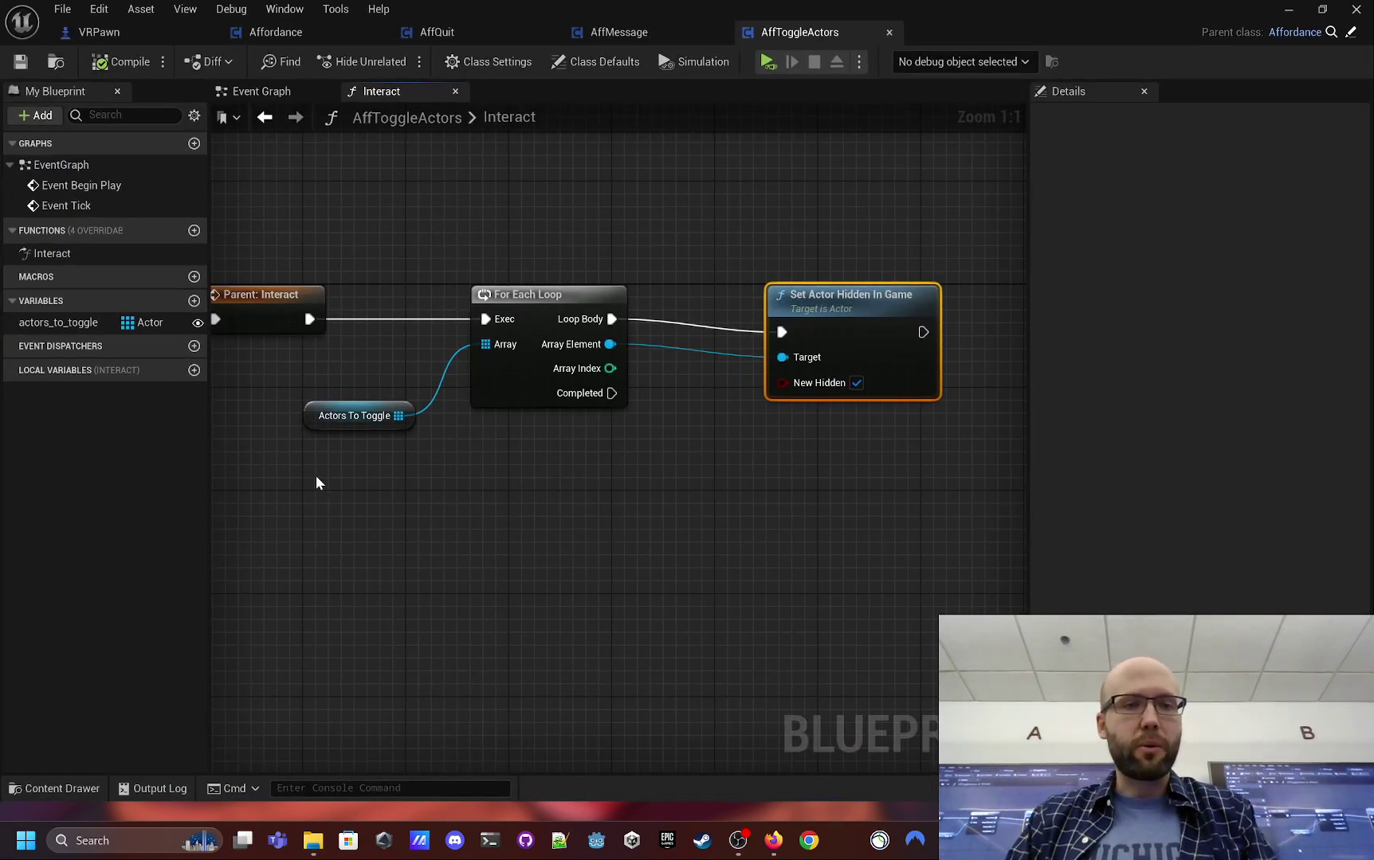
{"action": "left_click_drag", "start_coordinate": [317, 476], "coordinate": [355, 443]}
{"action": "left_click", "coordinate": [79, 329]}
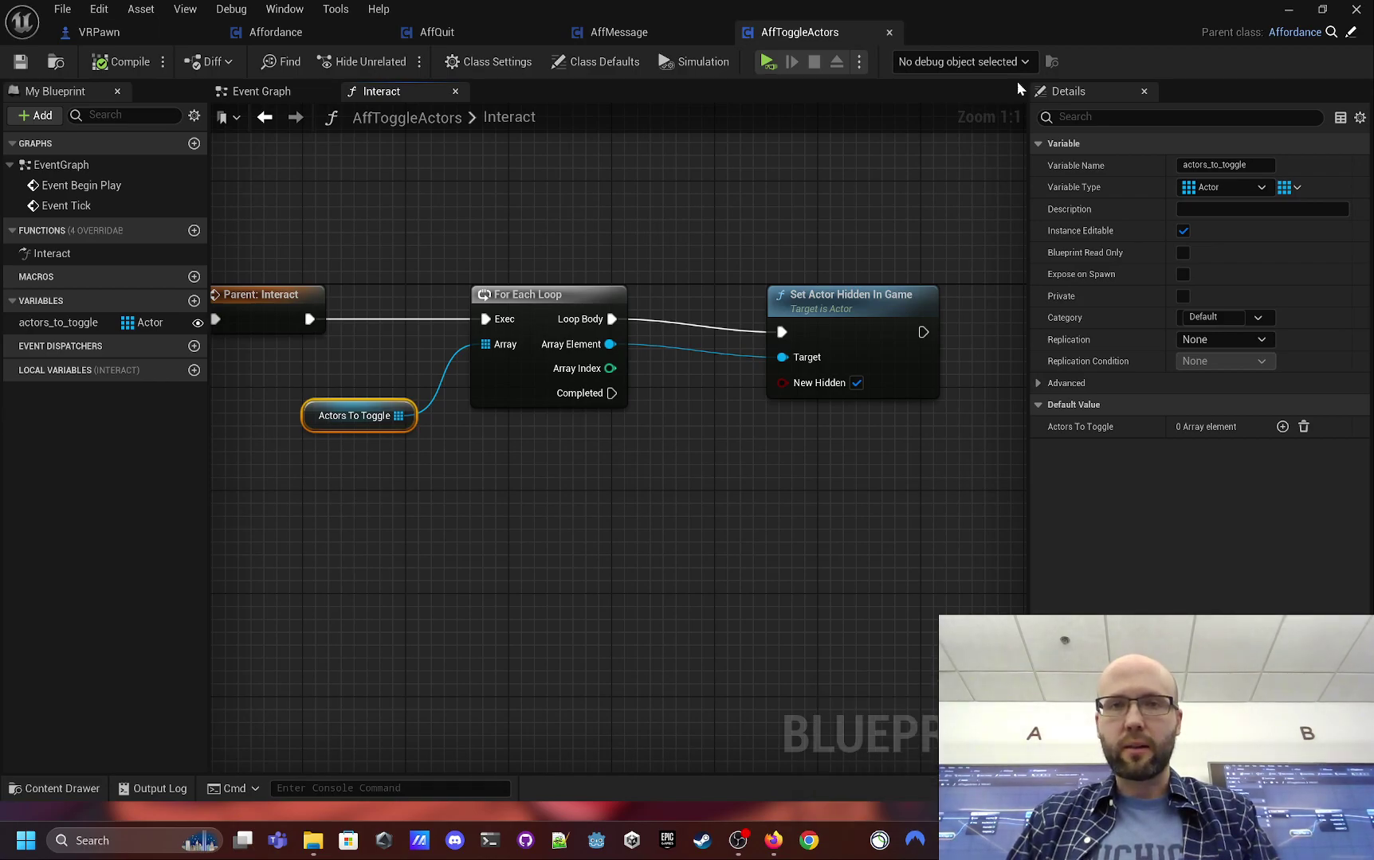
{"action": "left_click", "coordinate": [1286, 10]}
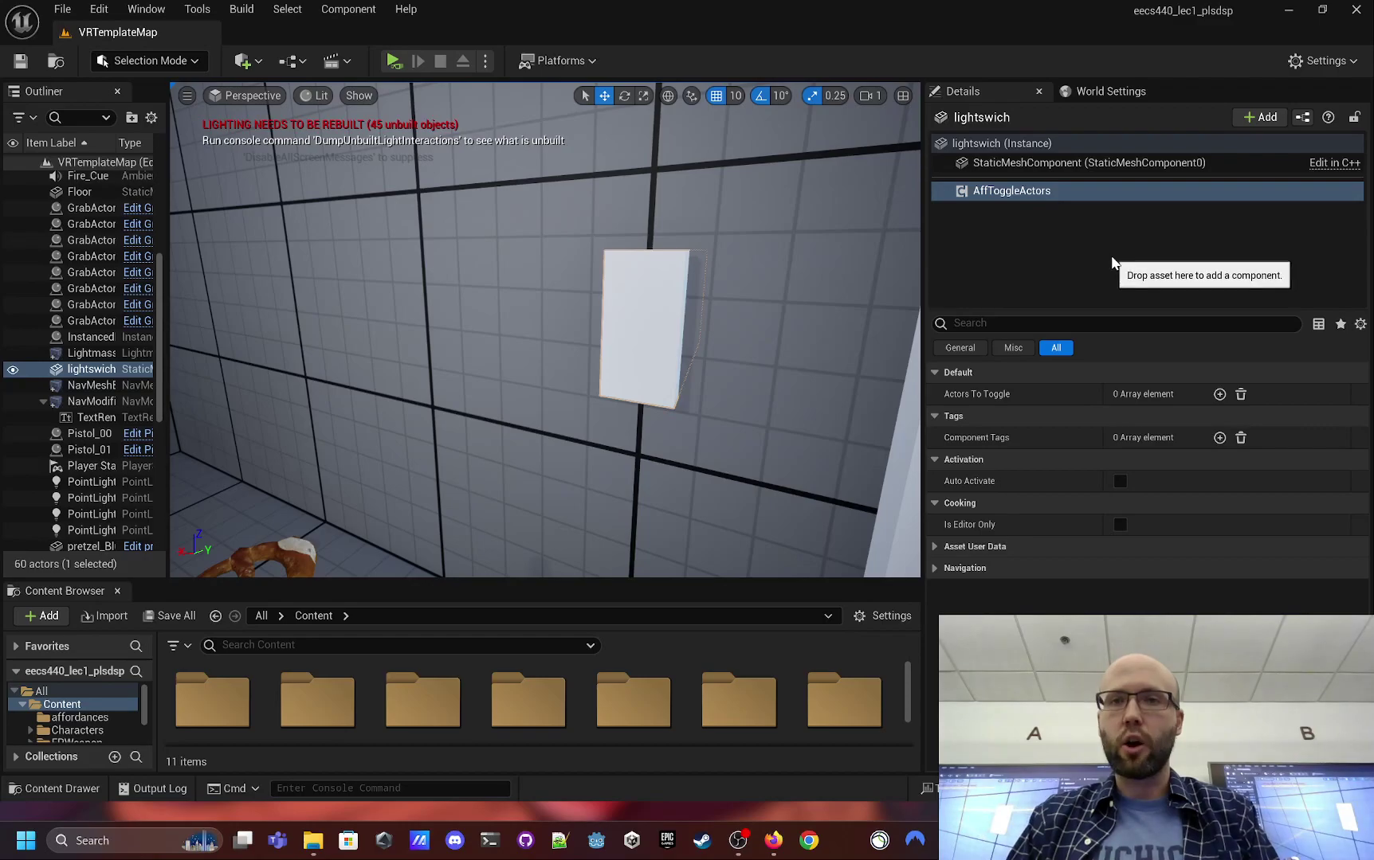
- Add two empty elements to the Actors To Toggle array of lightswich's AffToggleActors component
{"action": "key", "text": "F2"}
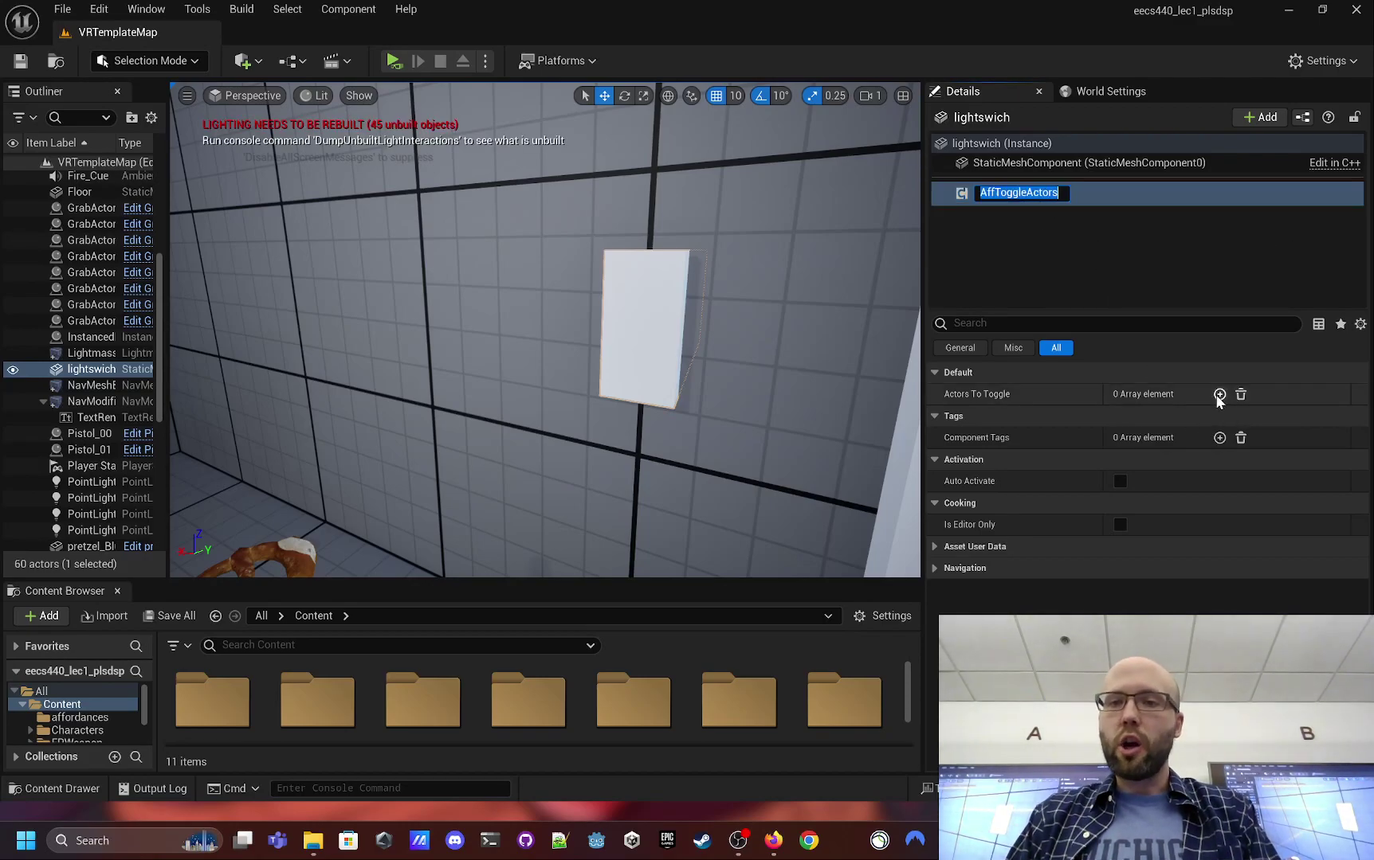
{"action": "left_click", "coordinate": [1219, 395]}
{"action": "left_click", "coordinate": [1219, 394]}
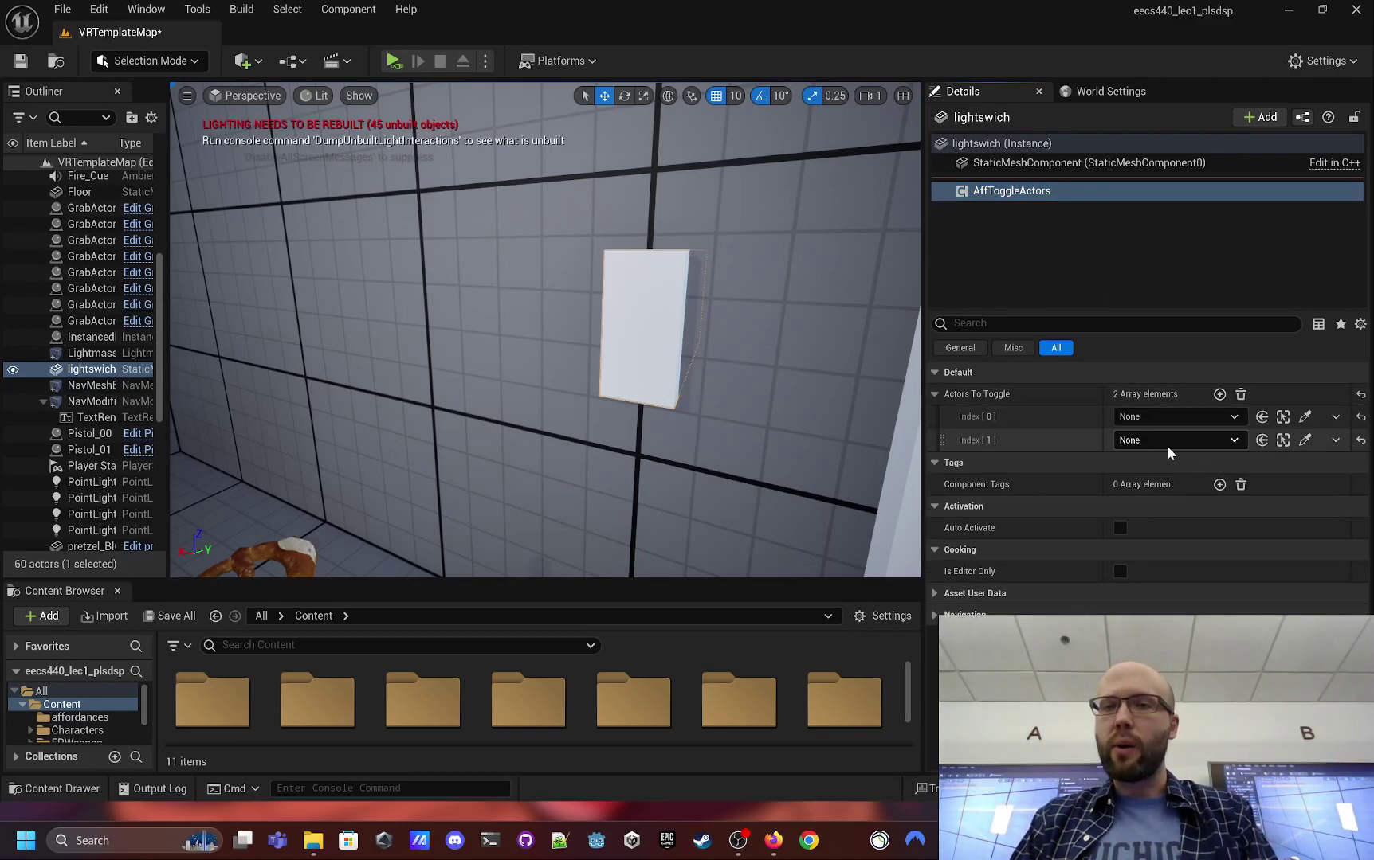
{"action": "right_click_drag", "start_coordinate": [632, 327], "coordinate": [556, 263]}
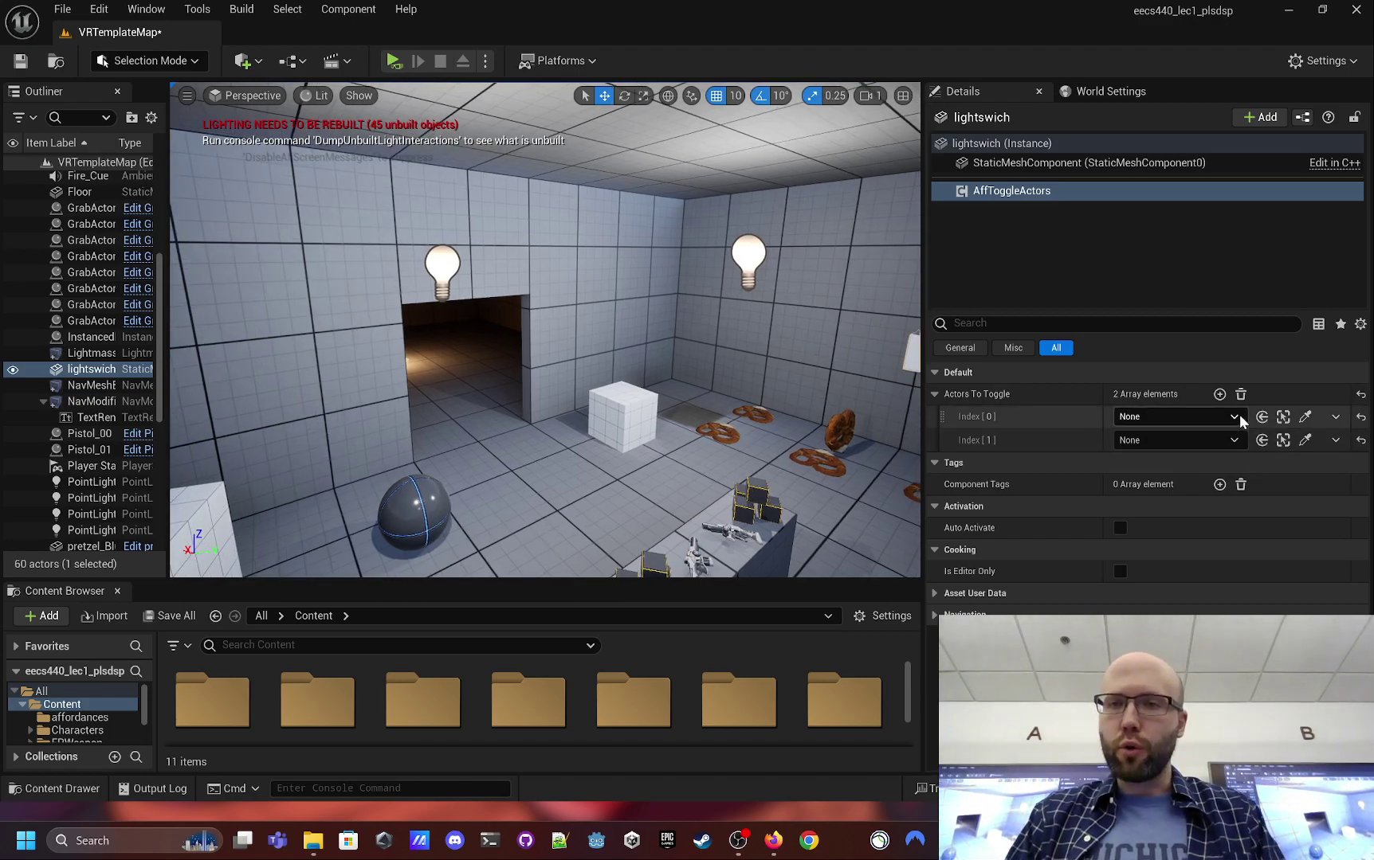
{"action": "left_click", "coordinate": [1236, 416]}
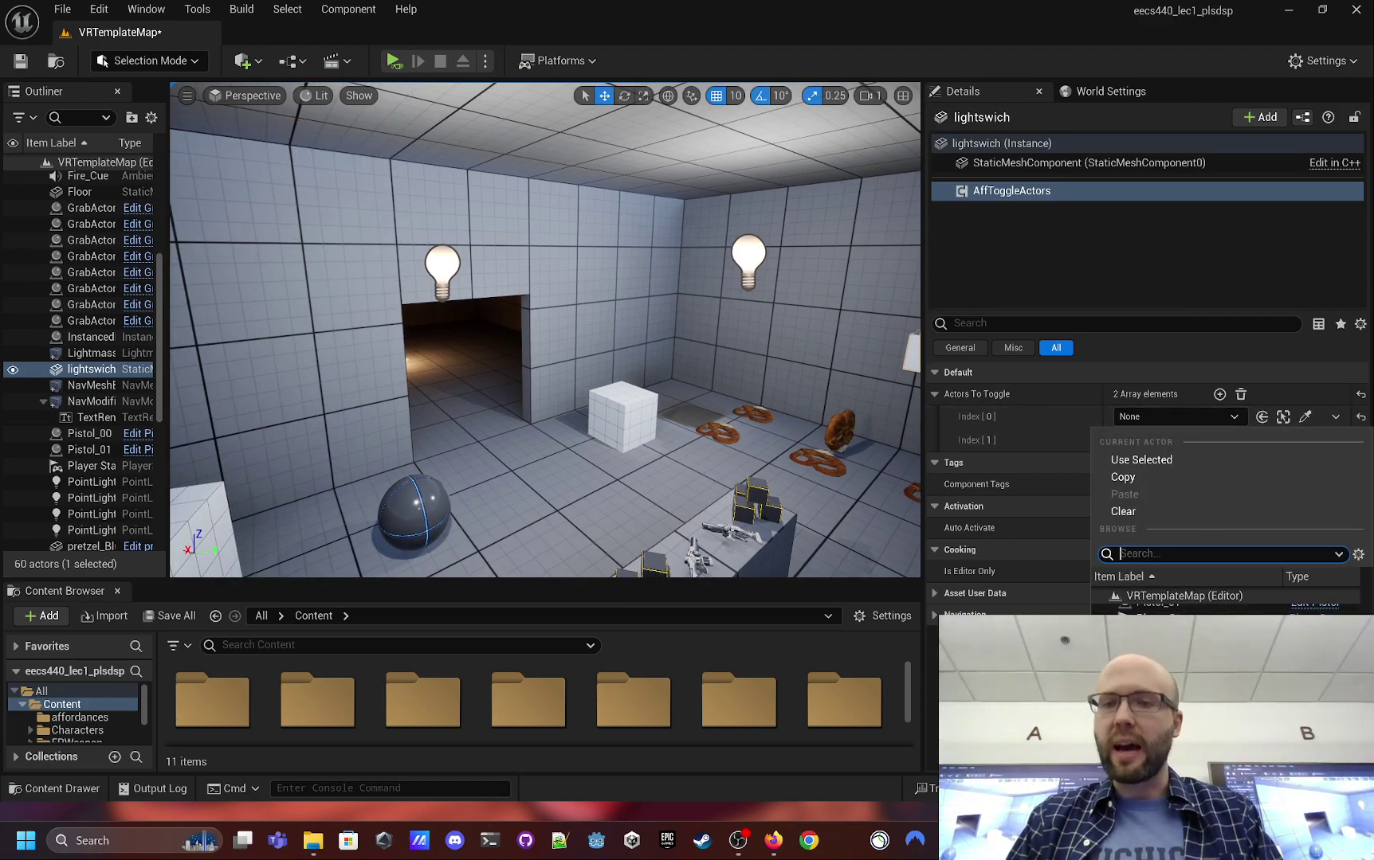
{"action": "left_click", "coordinate": [1060, 239]}
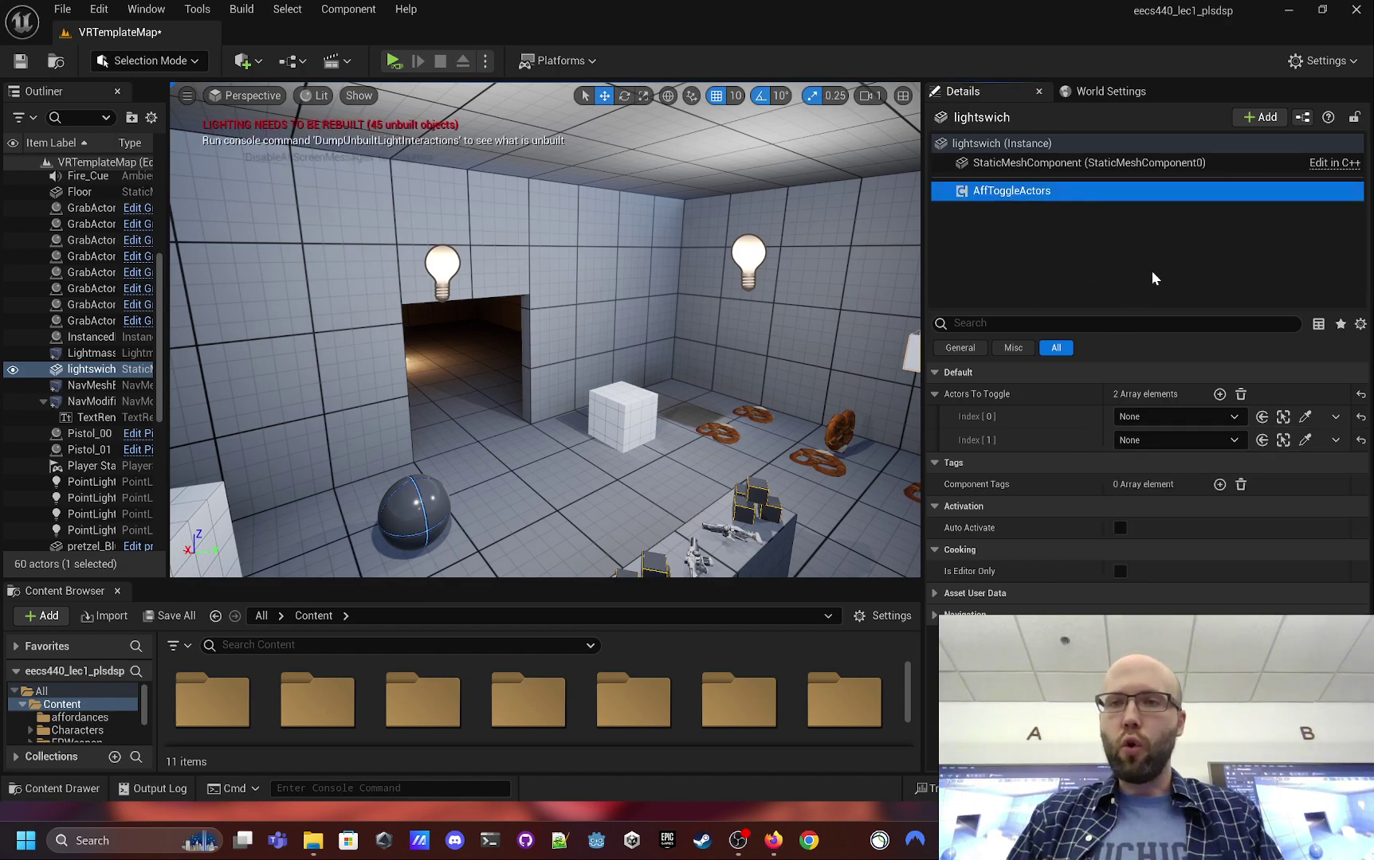
- Lock the displayed details to lightswich and assign PointLight to Index 0 of its Actors To Toggle array
{"action": "left_click", "coordinate": [1354, 118]}
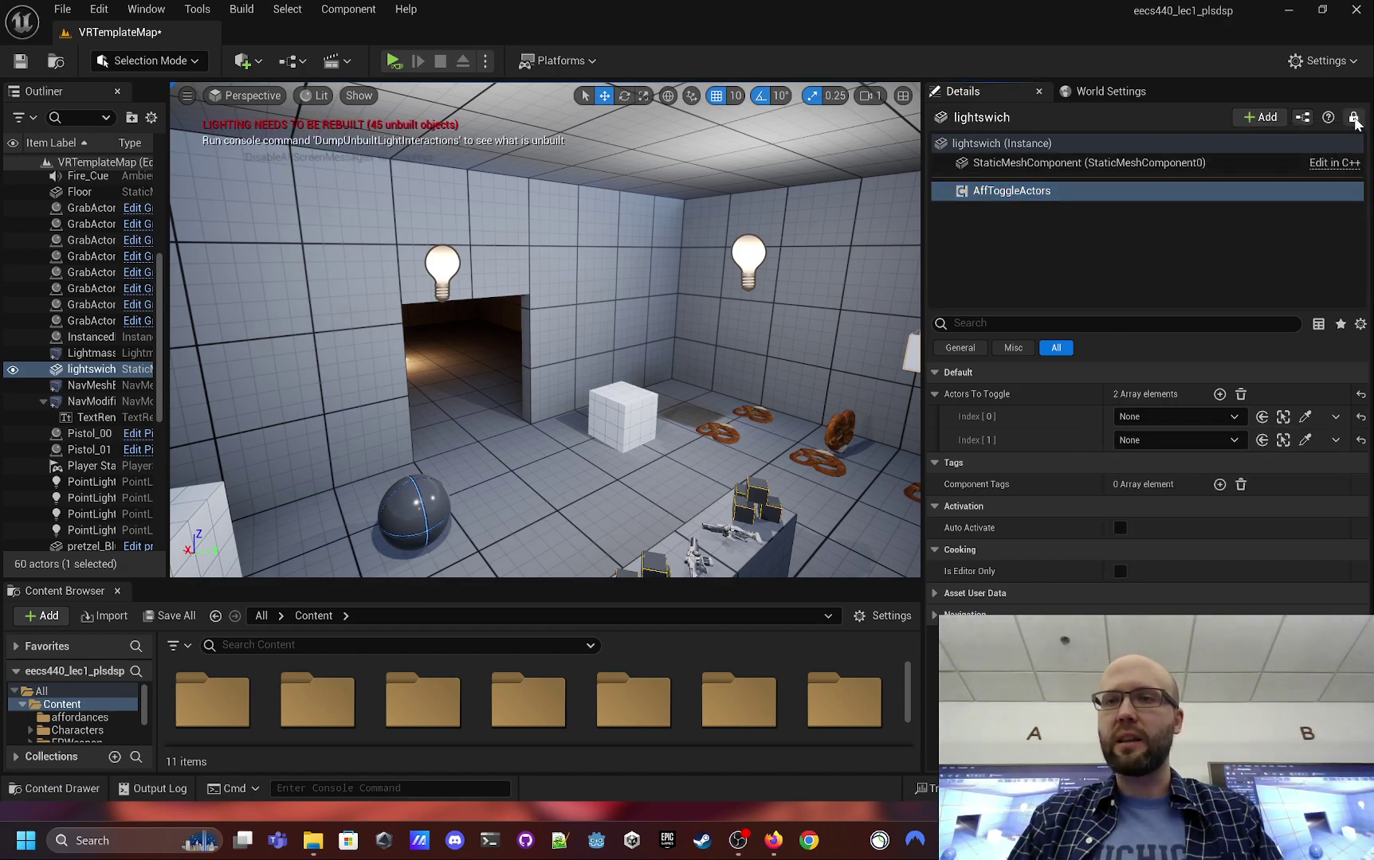
{"action": "left_click", "coordinate": [122, 482]}
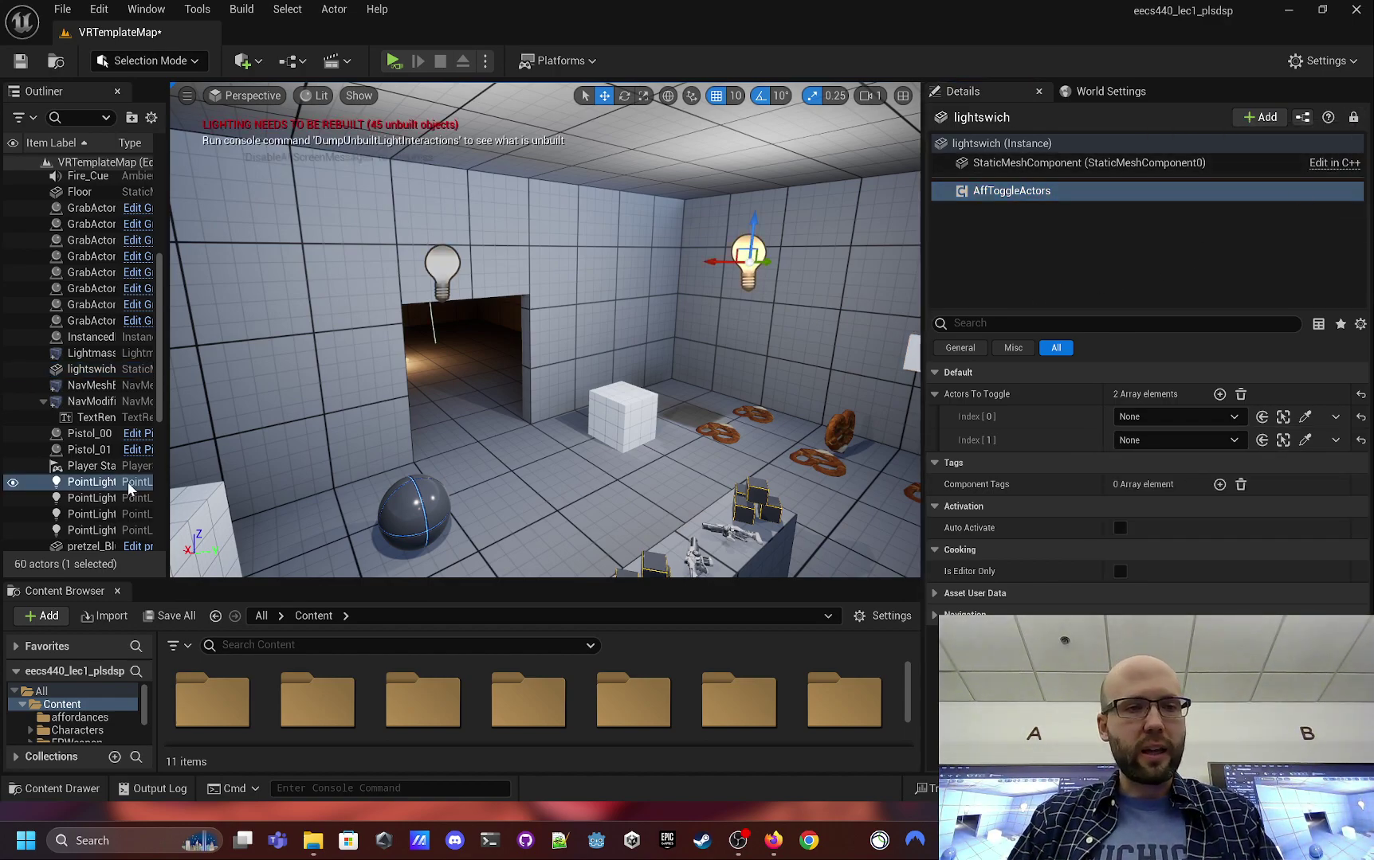
{"action": "left_click_drag", "start_coordinate": [123, 482], "coordinate": [1069, 364]}
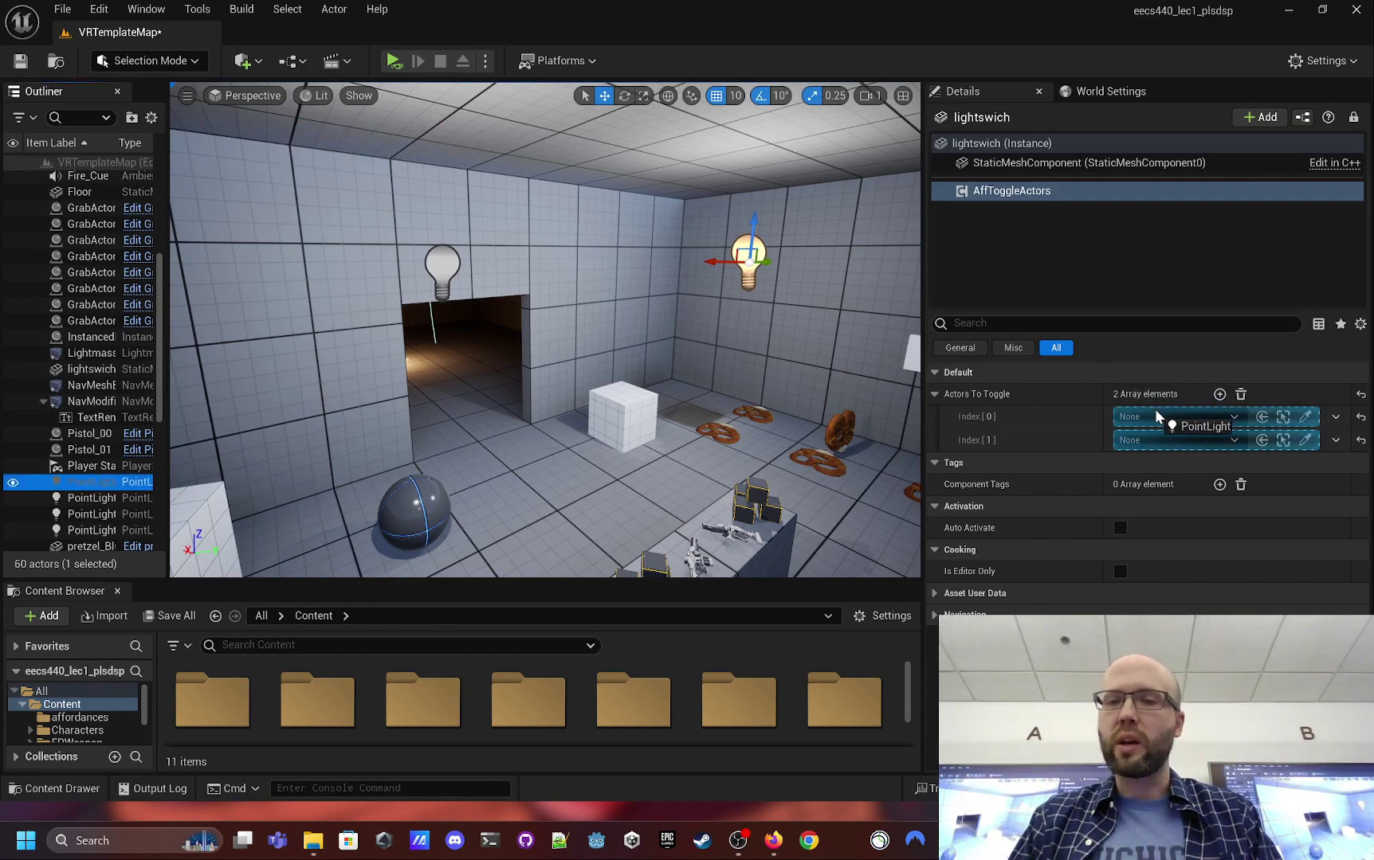
{"action": "left_click_drag", "start_coordinate": [1162, 415], "coordinate": [1162, 416]}
- Assign PointLight2 to Index 1 of lightswich's Actors To Toggle array and save the level
{"action": "left_click", "coordinate": [119, 498]}
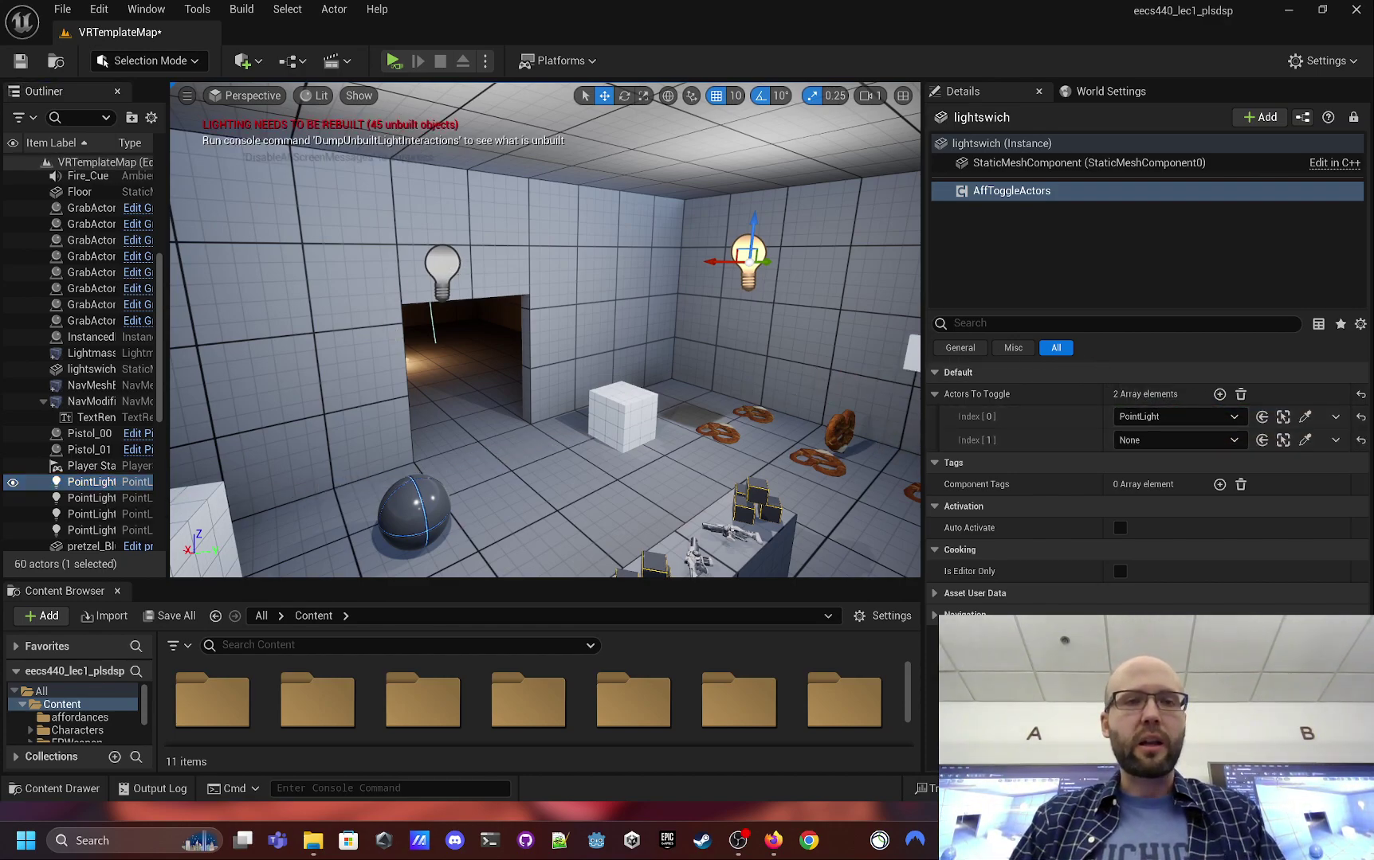
{"action": "left_click_drag", "start_coordinate": [144, 518], "coordinate": [1116, 443]}
{"action": "scroll", "coordinate": [610, 341], "scroll_direction": "down", "scroll_amount": 6}
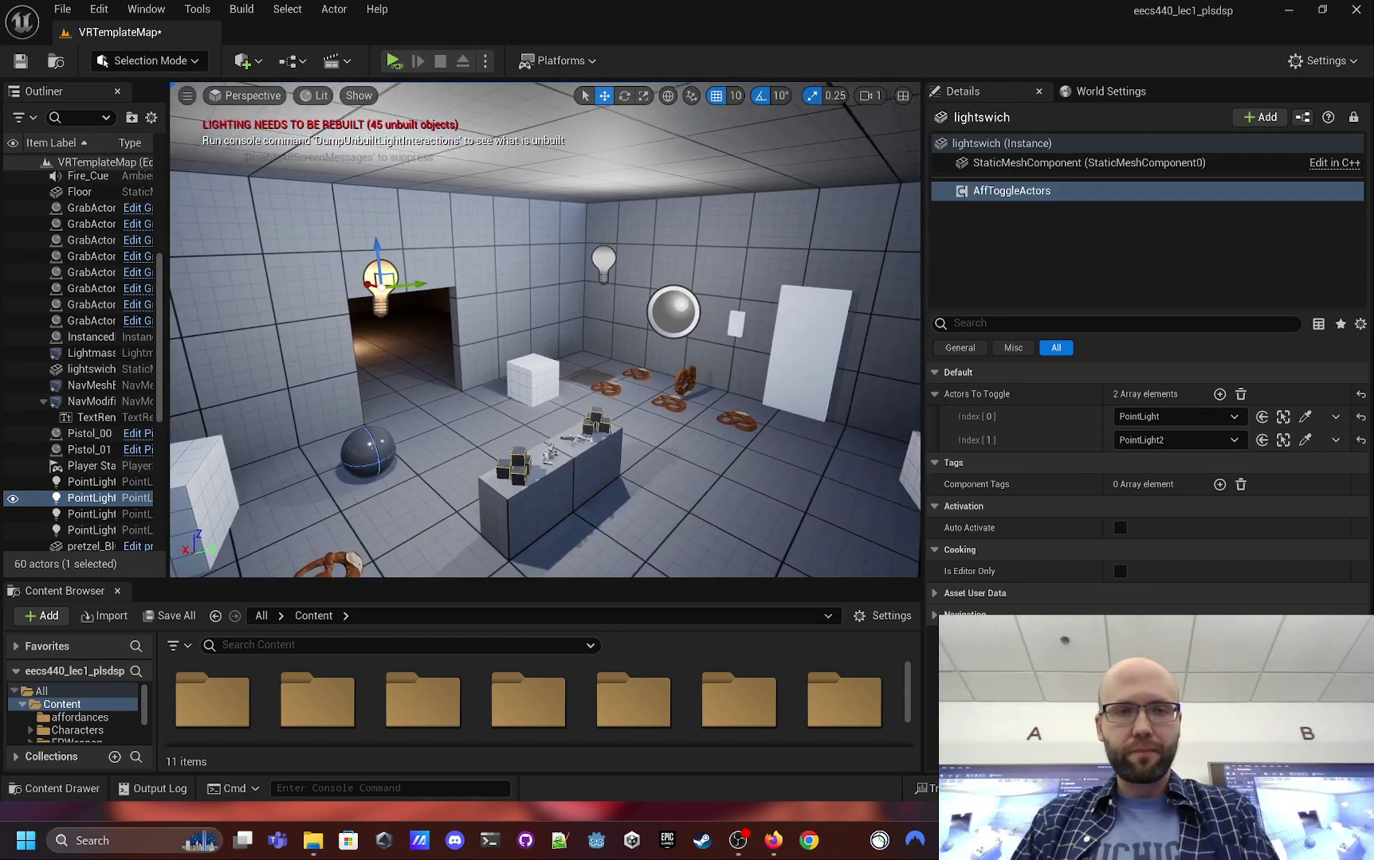
{"action": "key", "text": "ctrl+s"}
{"action": "scroll", "coordinate": [610, 341], "scroll_direction": "up", "scroll_amount": 5}
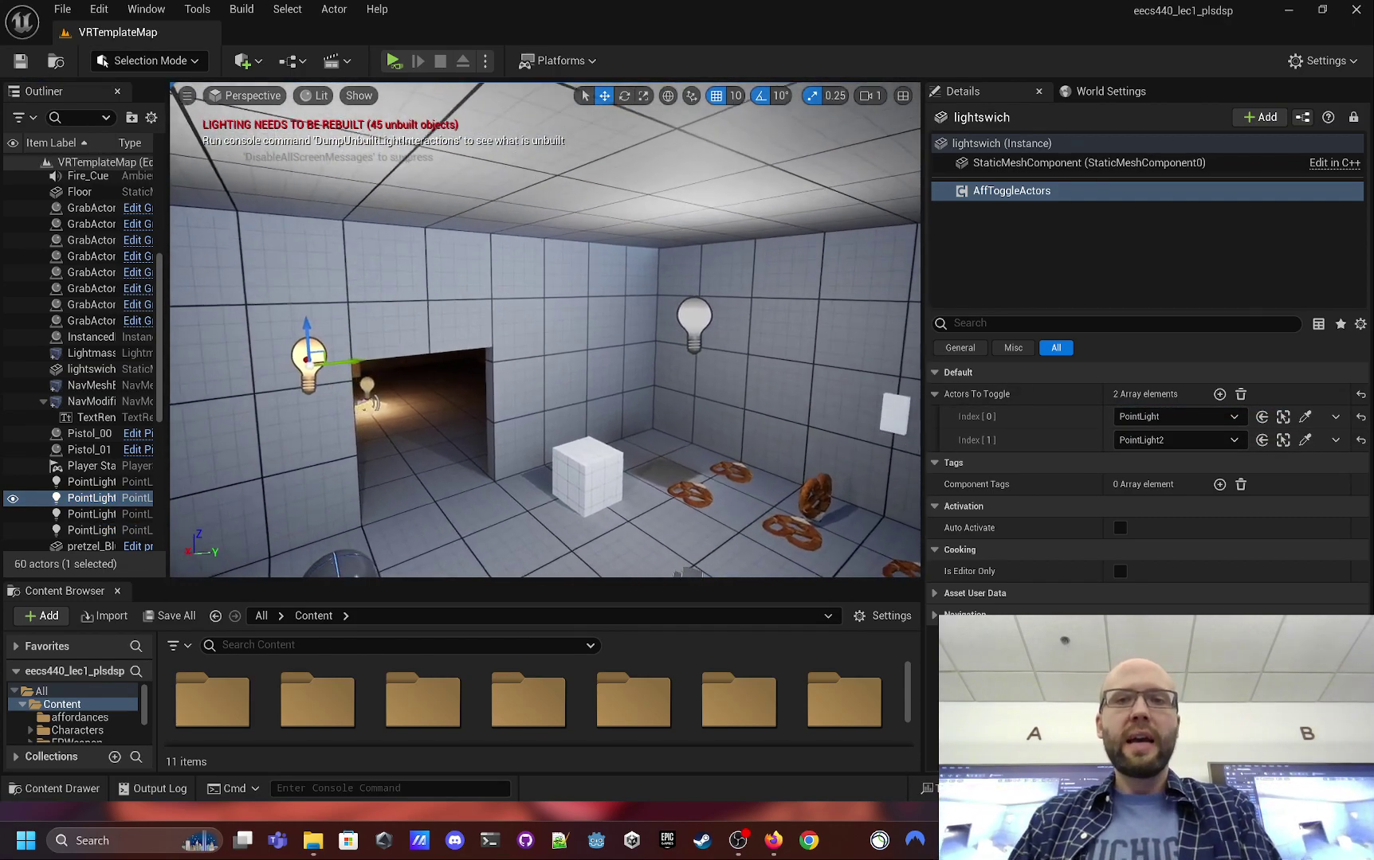
- Add the AffMessage Blueprint from the affordances folder to lightswich as a component, and enlarge the content browsing area
{"action": "left_click", "coordinate": [1084, 274]}
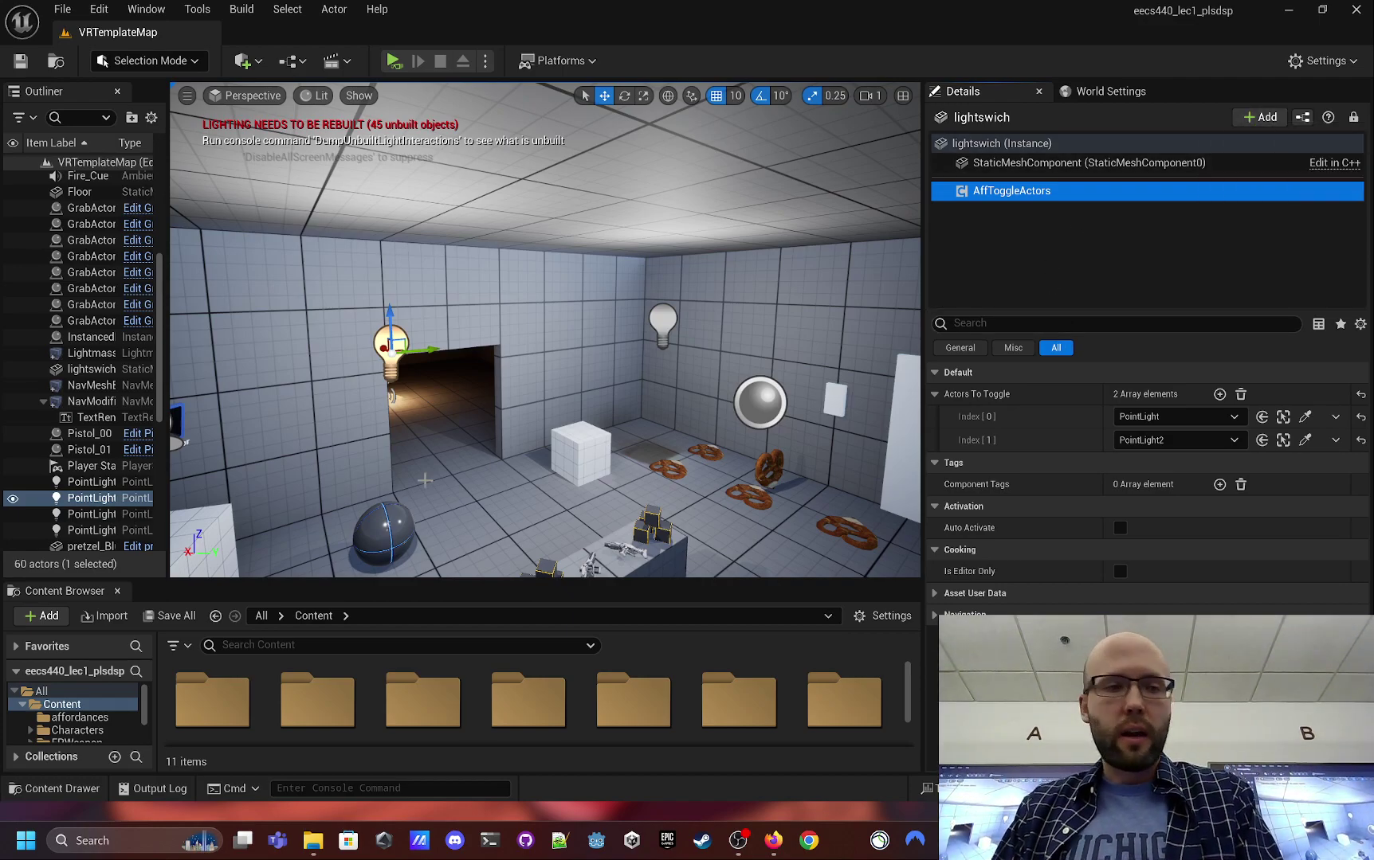
{"action": "left_click", "coordinate": [94, 721]}
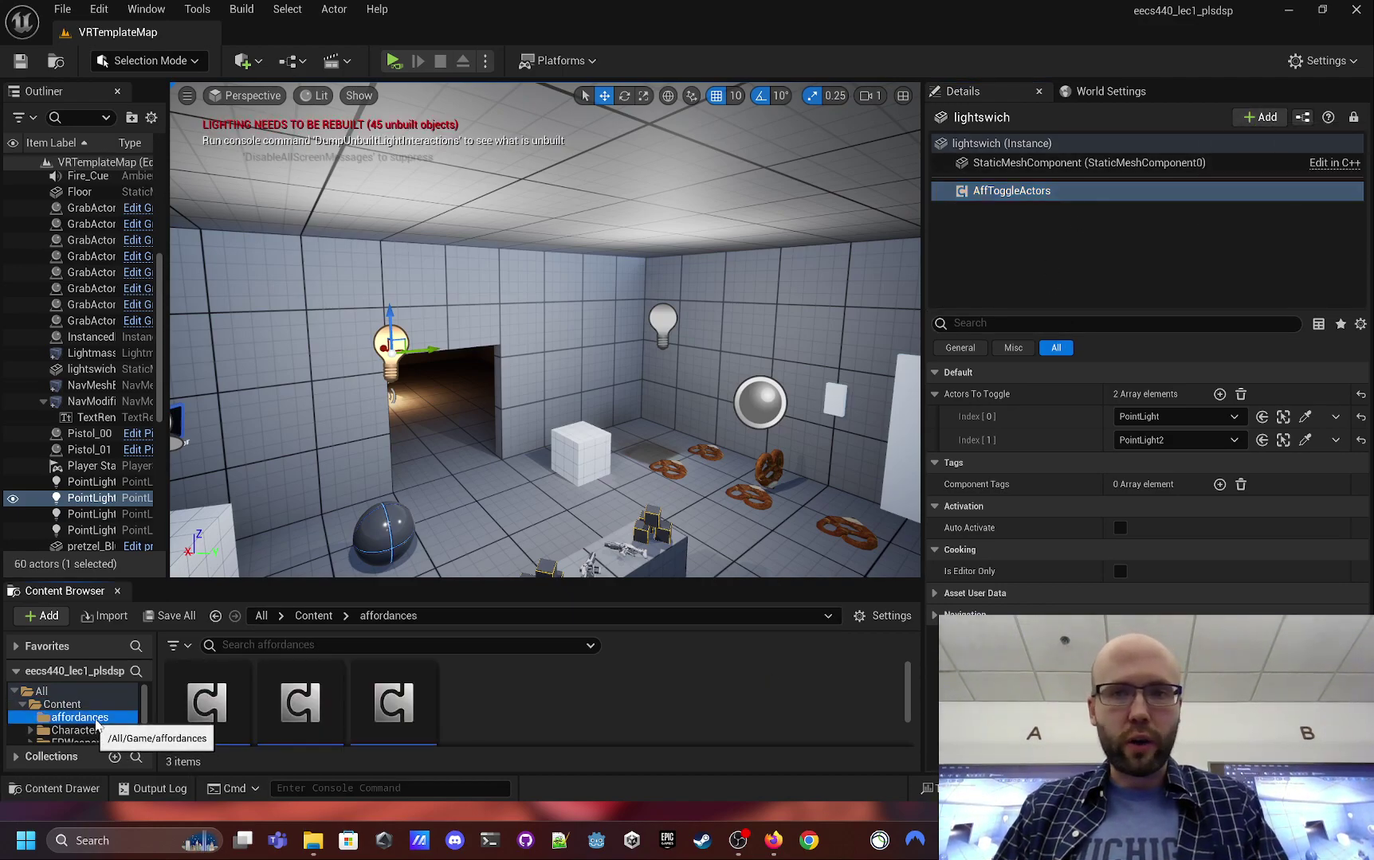
{"action": "scroll", "coordinate": [491, 684], "scroll_direction": "down", "scroll_amount": 2}
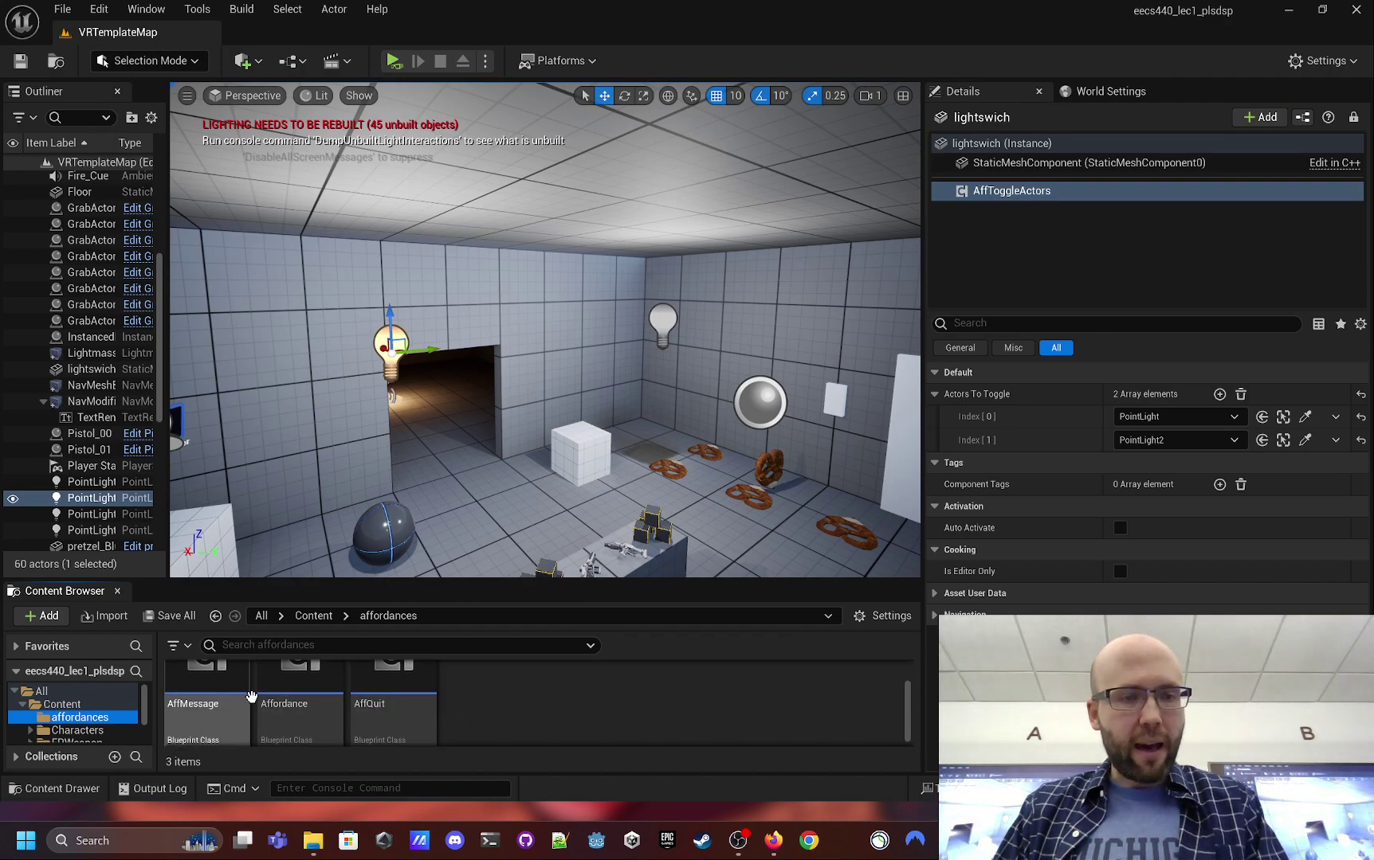
{"action": "left_click_drag", "start_coordinate": [252, 698], "coordinate": [1040, 235]}
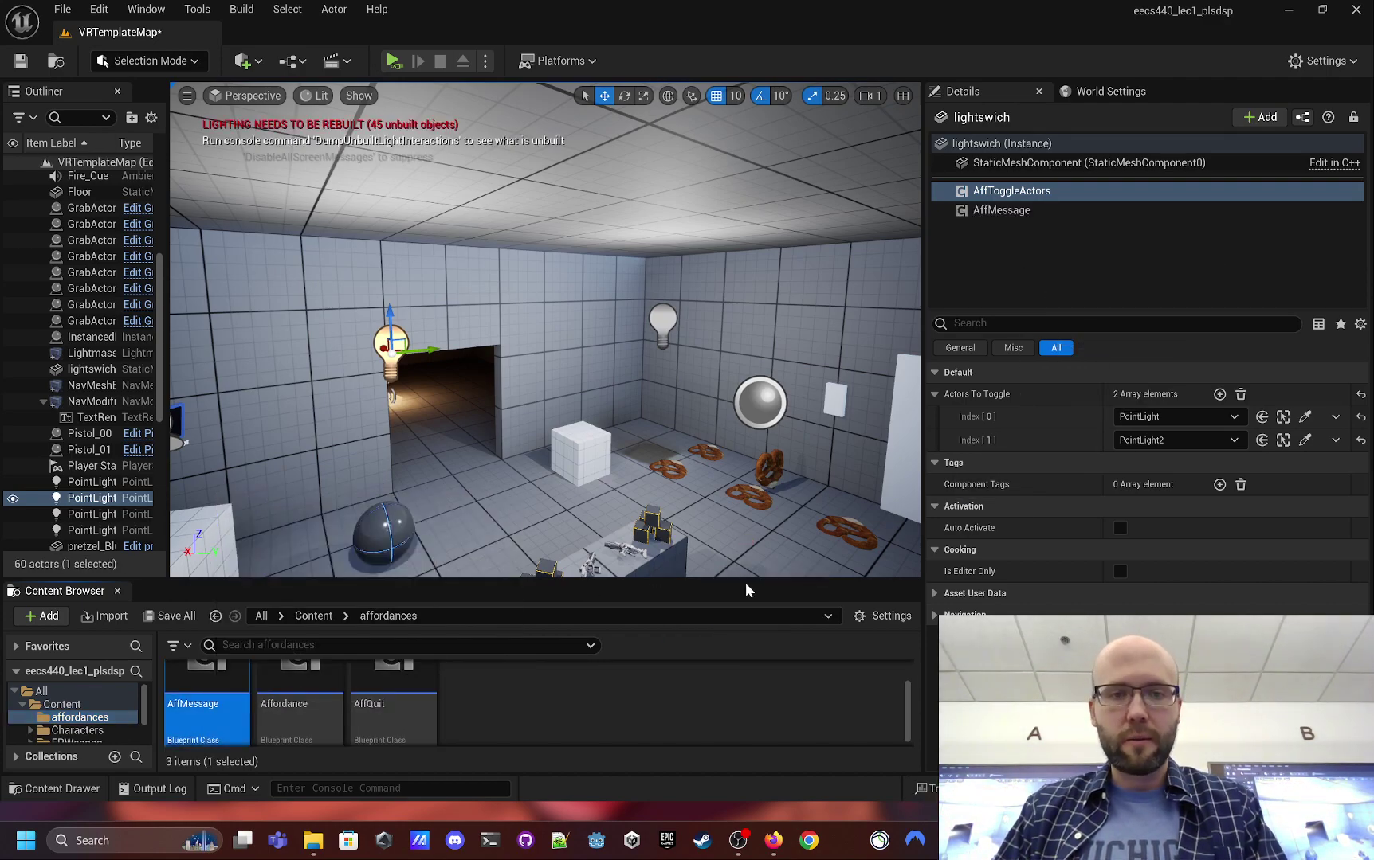
{"action": "left_click_drag", "start_coordinate": [746, 584], "coordinate": [746, 353]}
- Set the AffMessage component's Message To Print to "TOGGLED LIGHTS! WOOHOO" followed by a long row of exclamation marks, and save the level
{"action": "left_click", "coordinate": [1016, 212]}
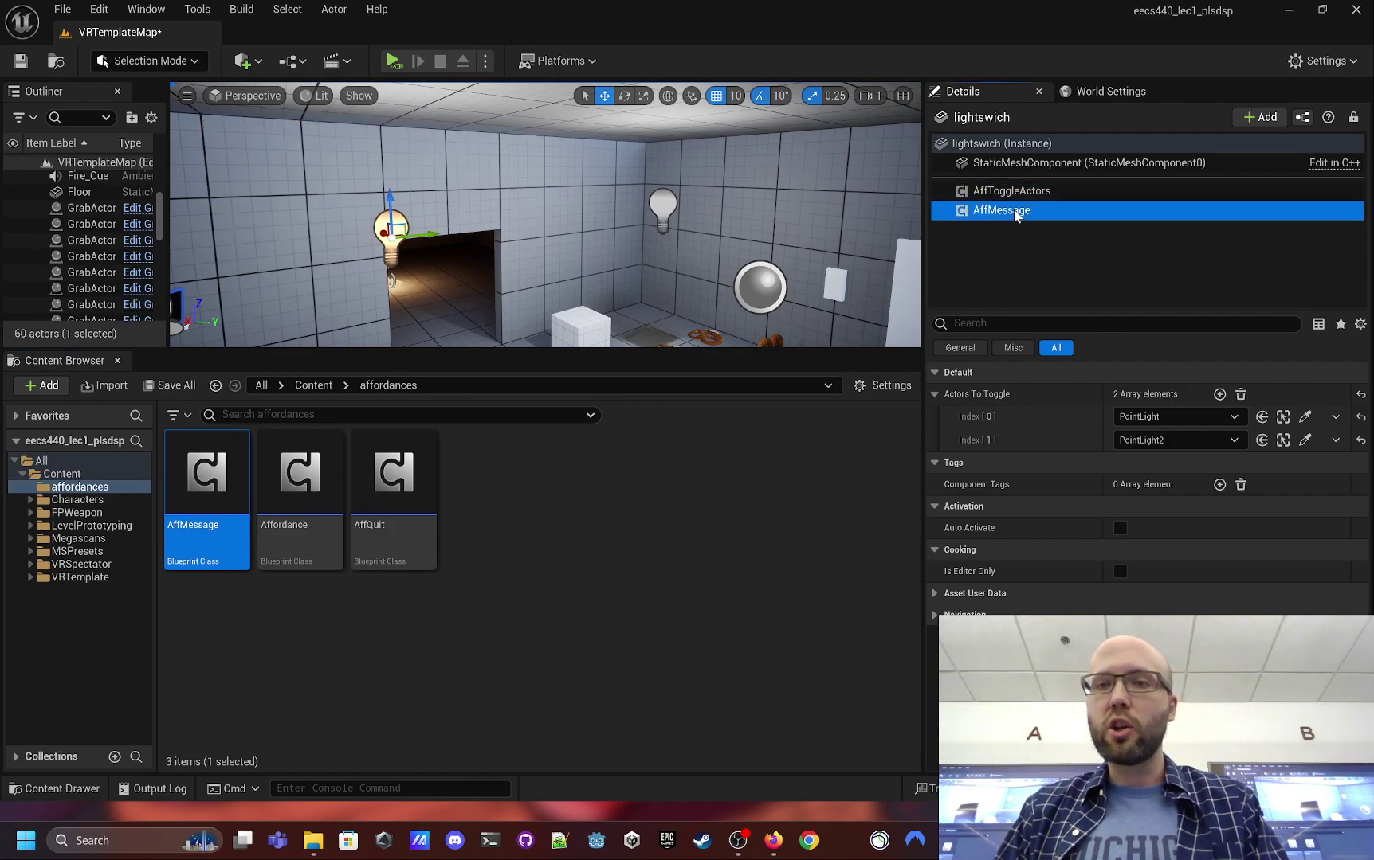
{"action": "left_click", "coordinate": [1181, 393]}
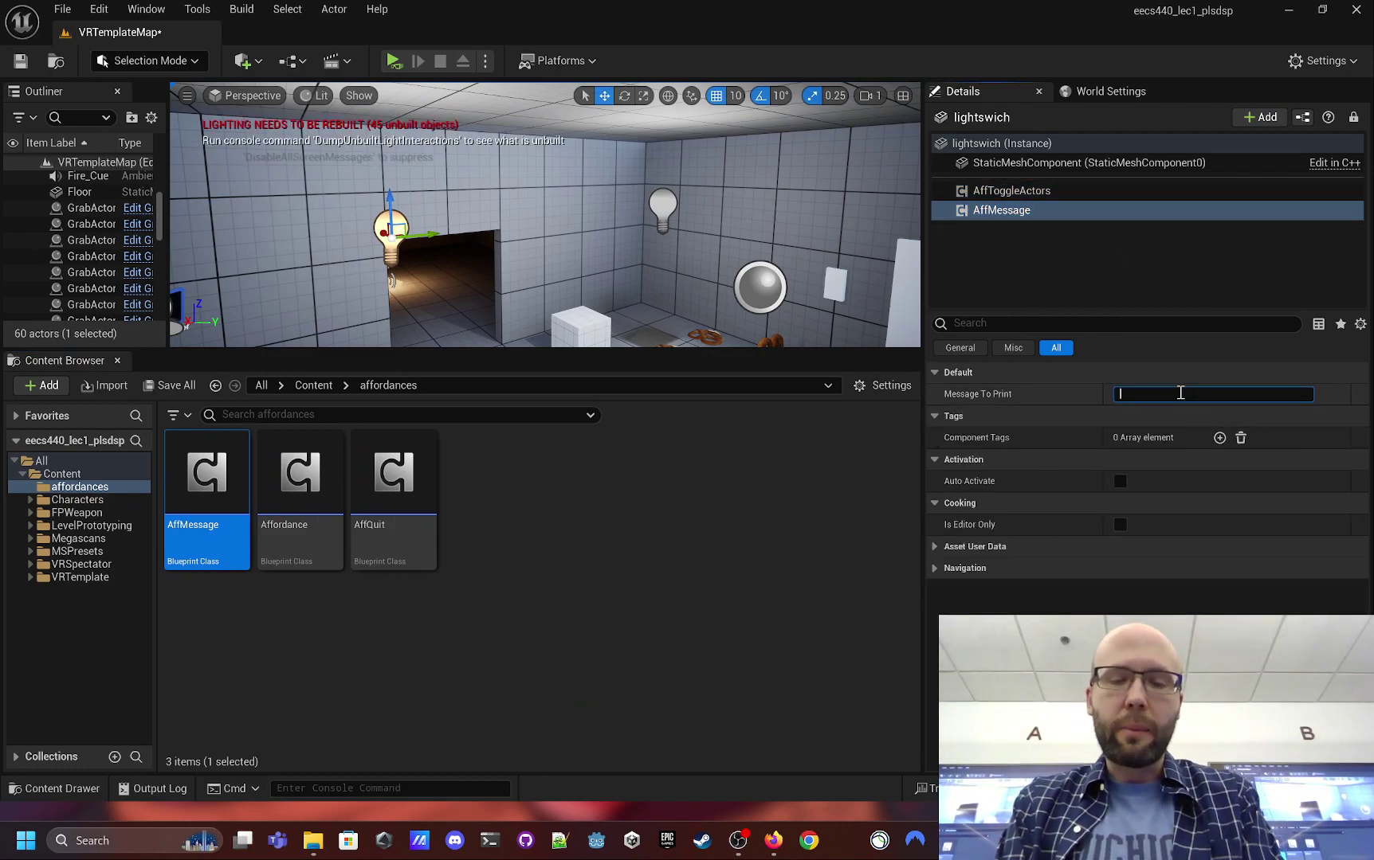
{"action": "type", "text": "TOGGLED L"}
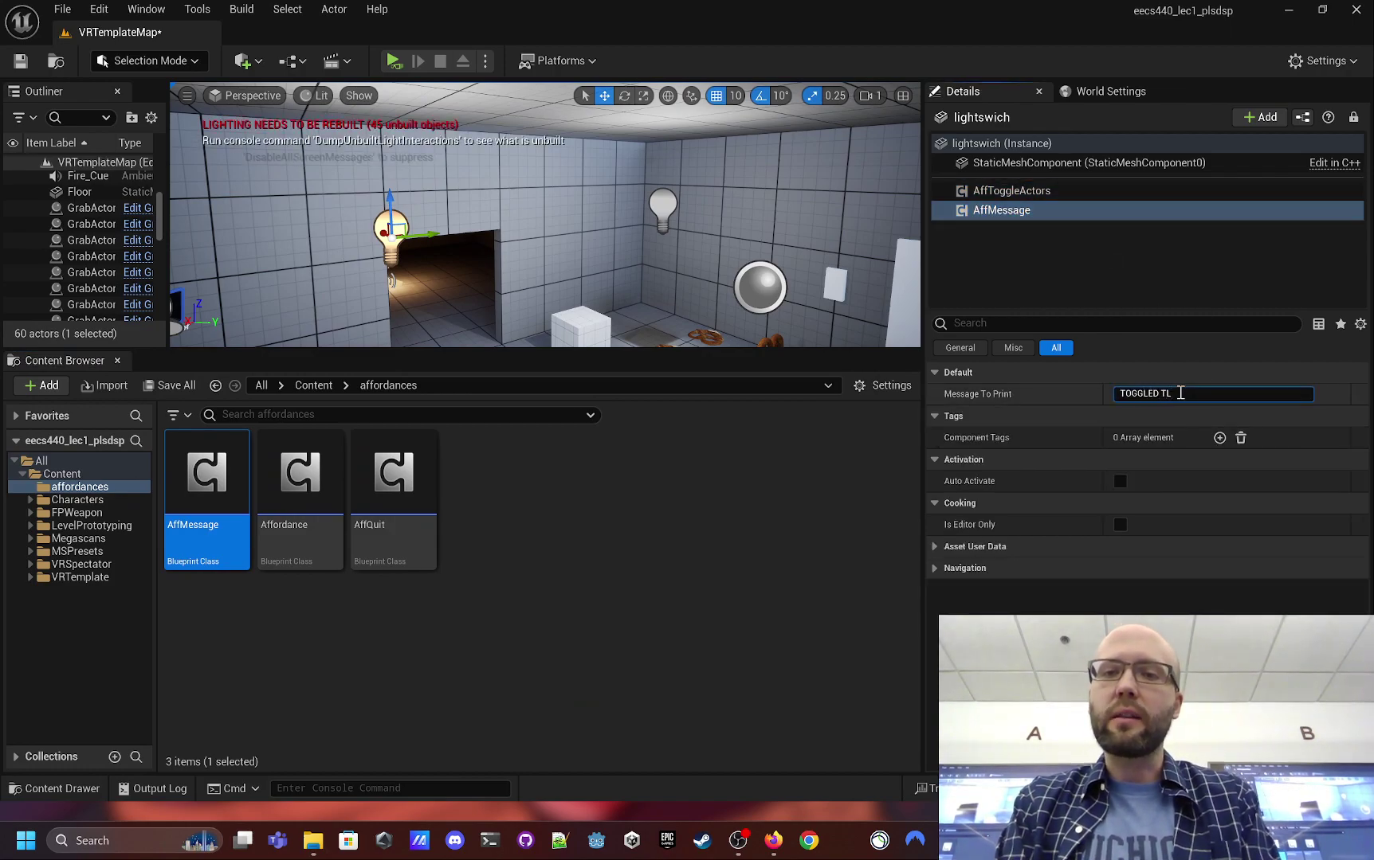
{"action": "type", "text": "IGHTS! WOOHOO!!!!!"}
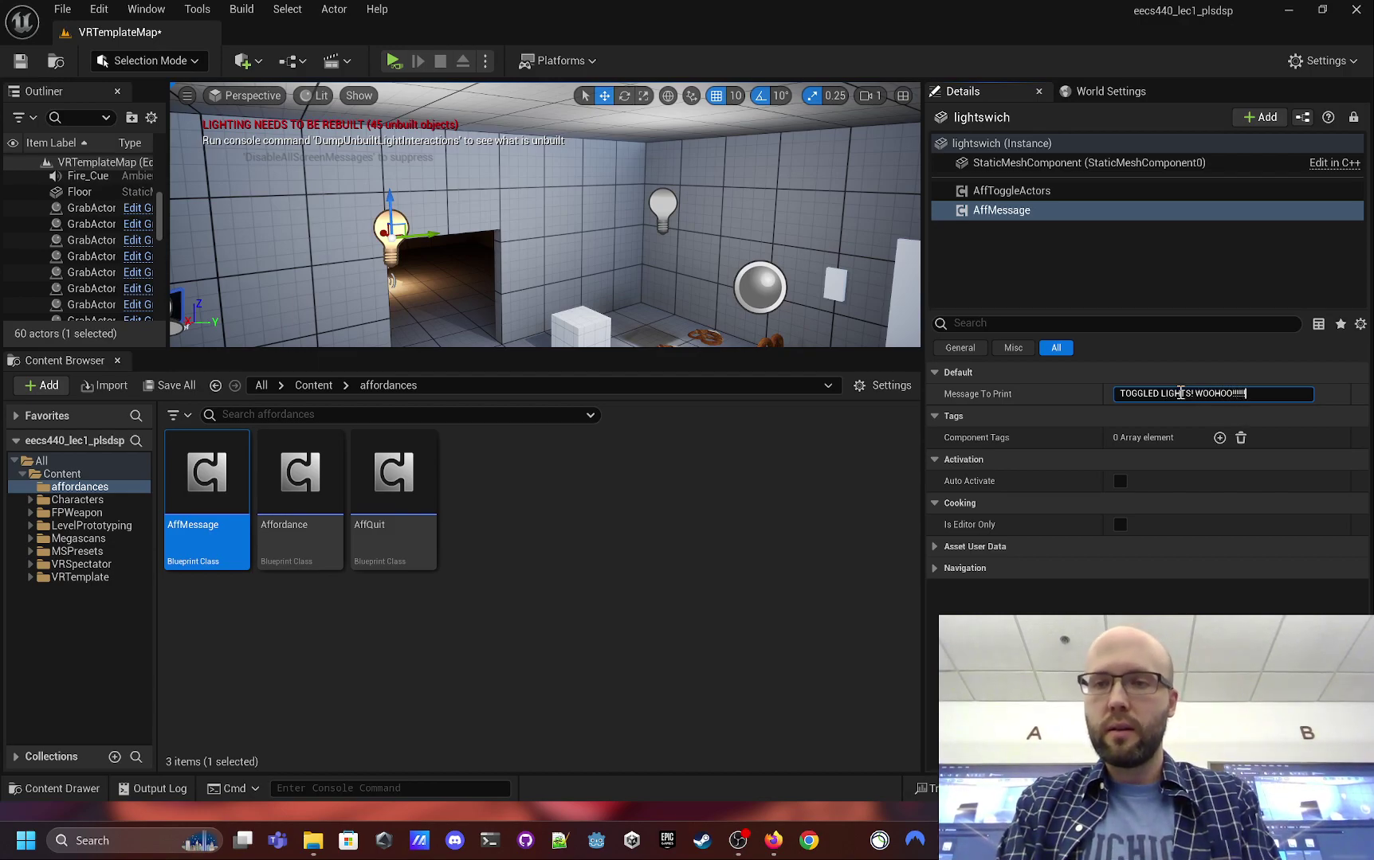
{"action": "type", "text": "!!!!!!!!!!!!!!!!!!!"}
{"action": "key", "text": "ctrl+s"}
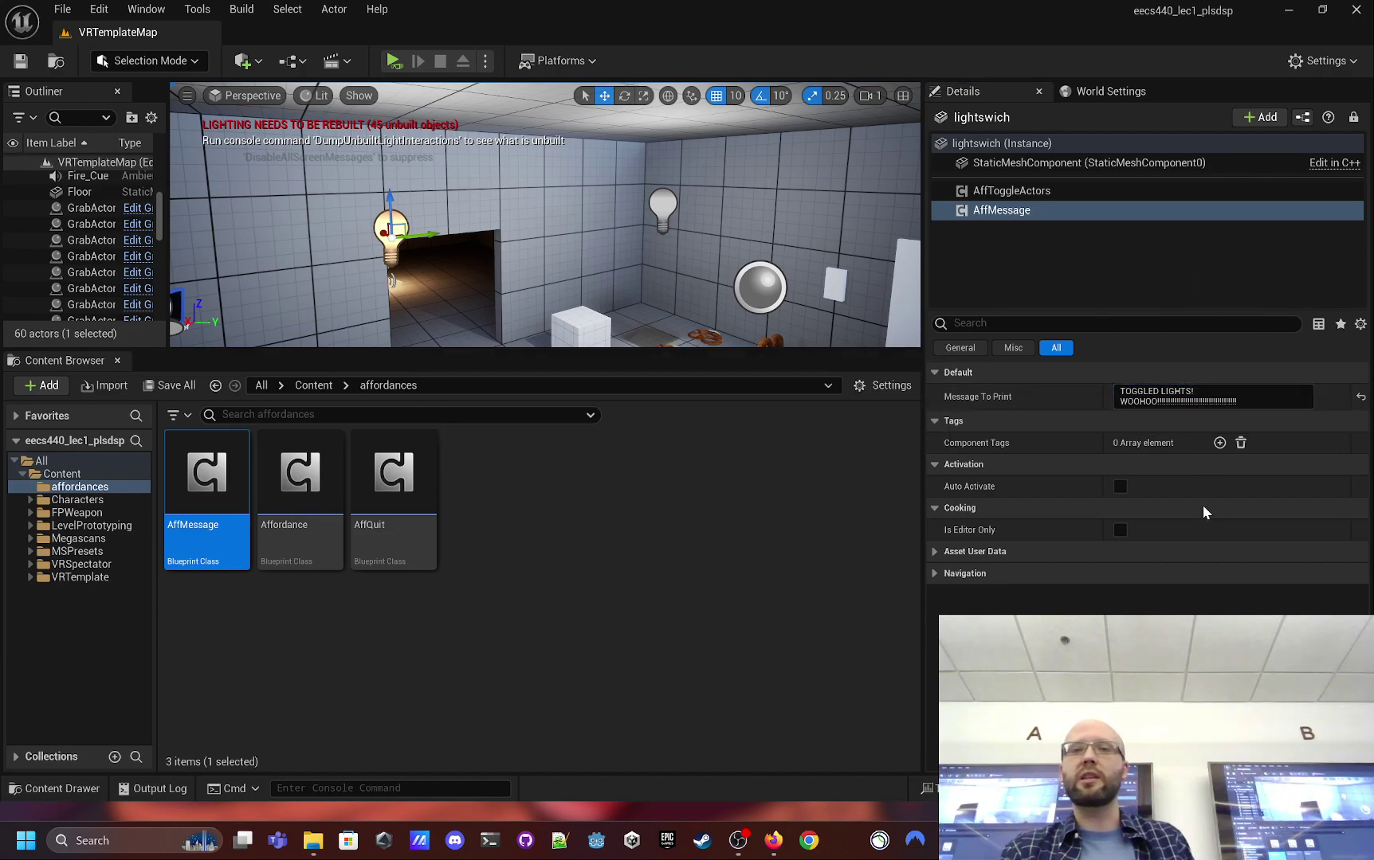
- Review the settings of lightswich's AffToggleActors and AffMessage components
{"action": "left_click", "coordinate": [971, 191]}
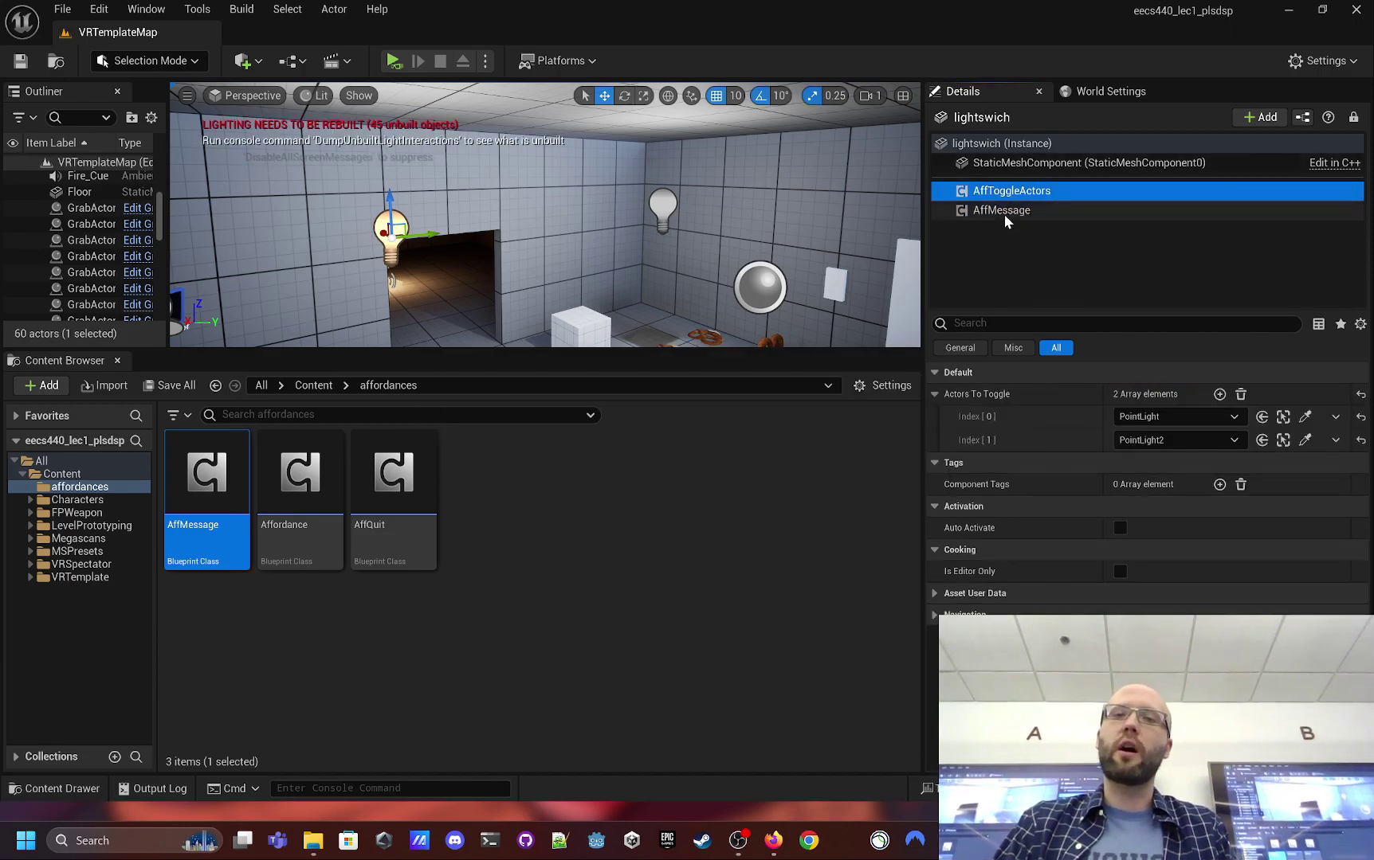
{"action": "left_click", "coordinate": [1003, 212]}
{"action": "left_click_drag", "start_coordinate": [769, 351], "coordinate": [769, 443]}
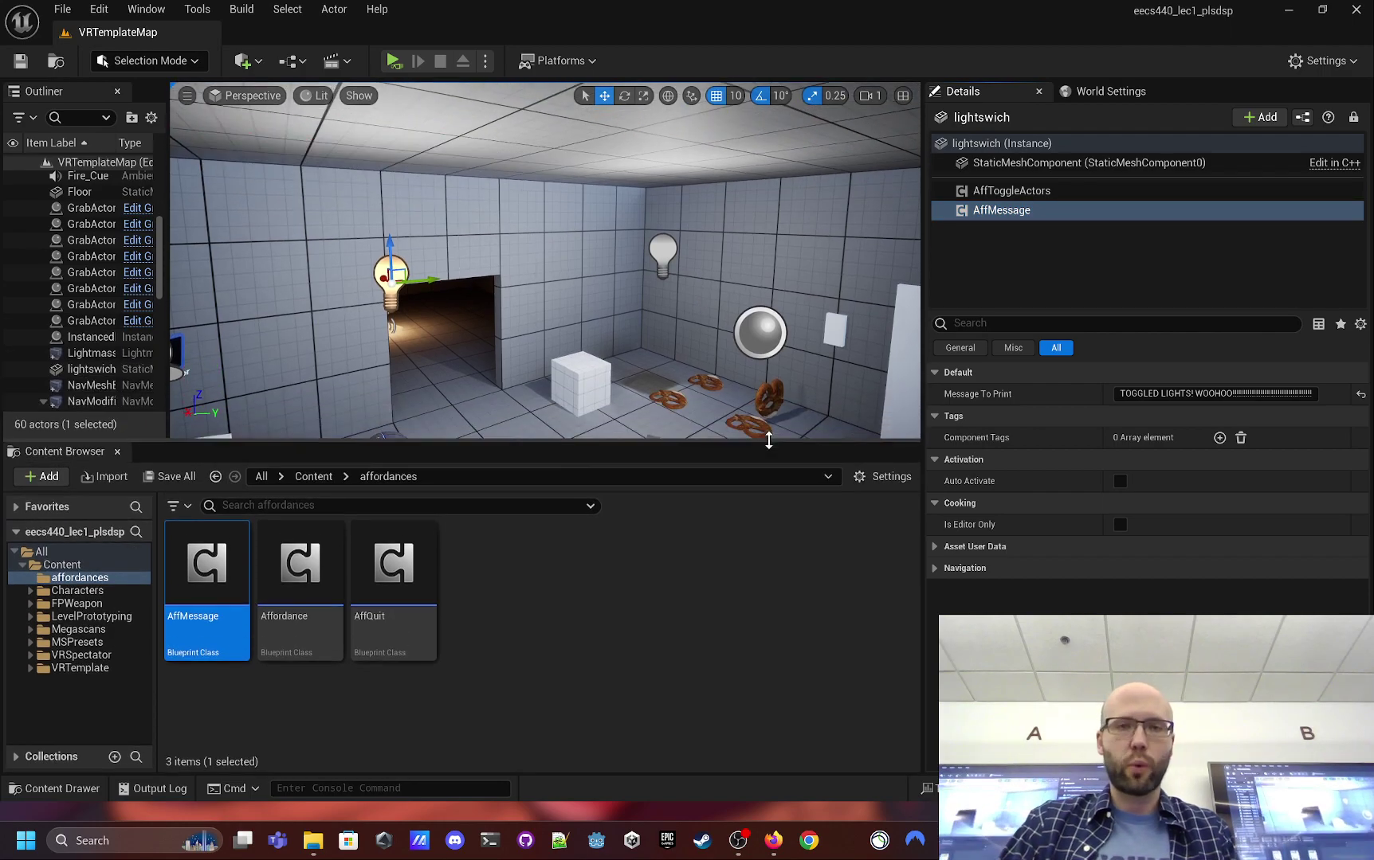
{"action": "key", "text": "d"}
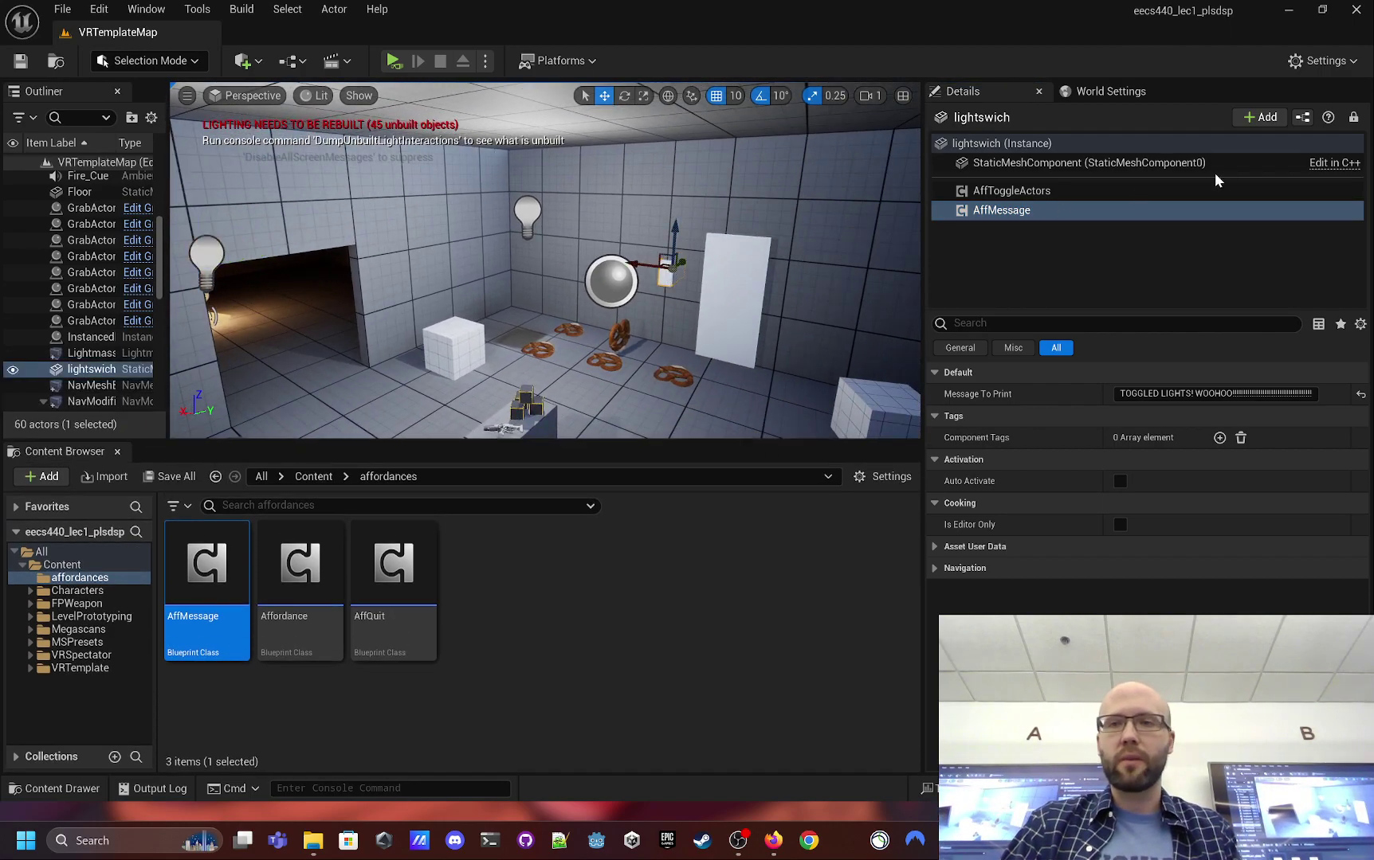
- Unlock the displayed details and compare the affordance components on lightswich and ExitDoor, leaving lightswich selected
{"action": "left_click", "coordinate": [1353, 117]}
{"action": "left_click", "coordinate": [684, 316]}
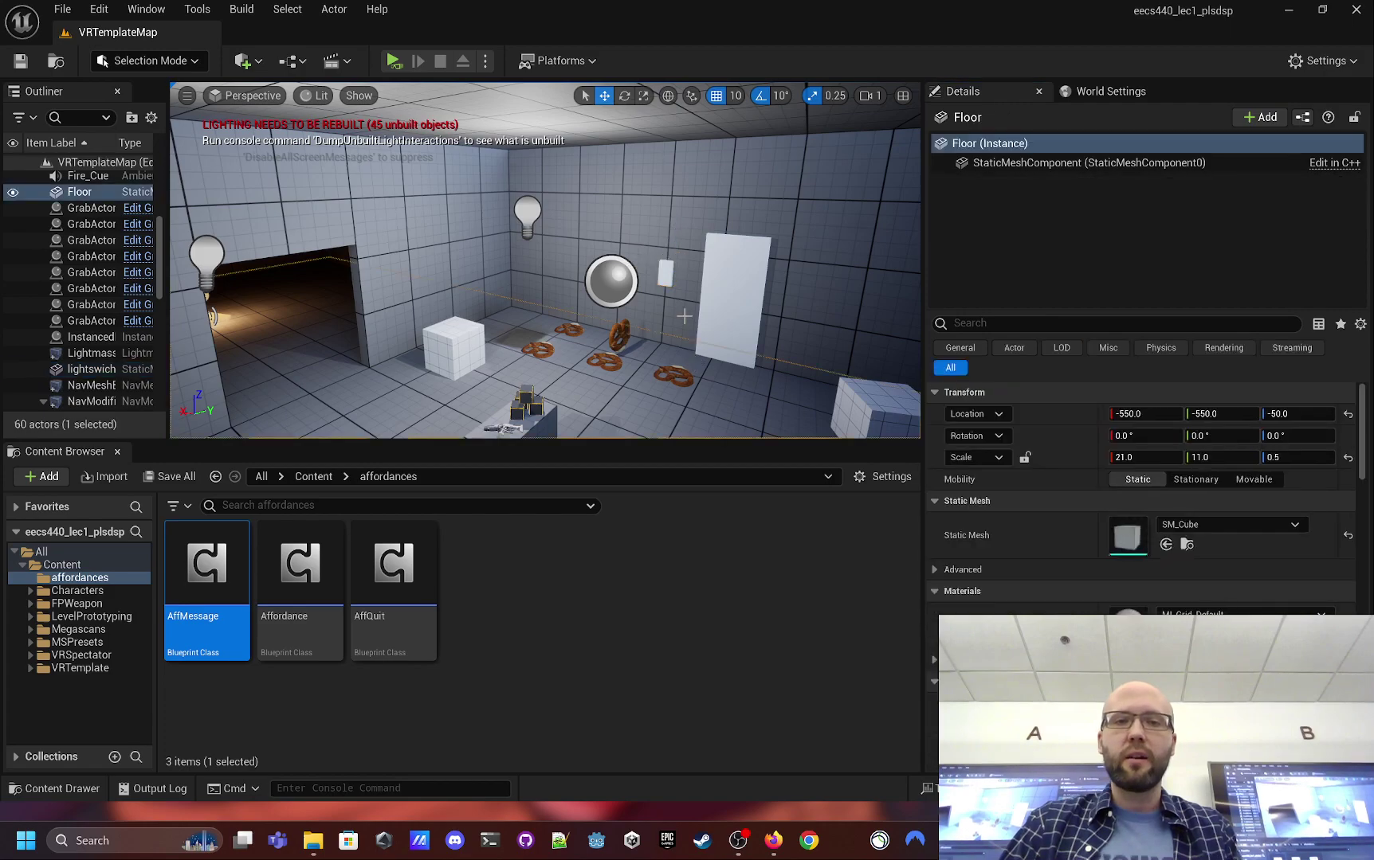
{"action": "left_click", "coordinate": [665, 266]}
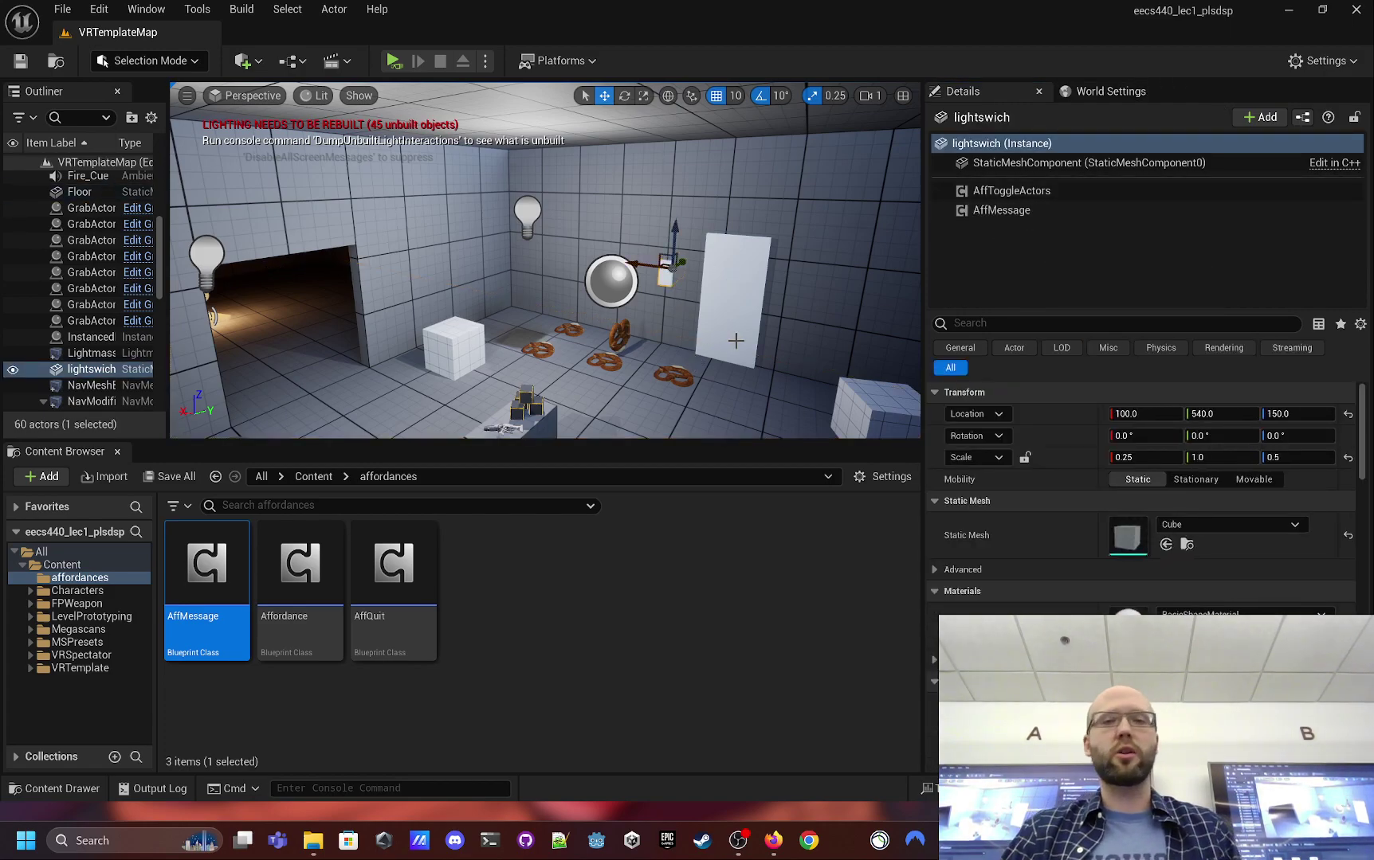
{"action": "left_click", "coordinate": [737, 297]}
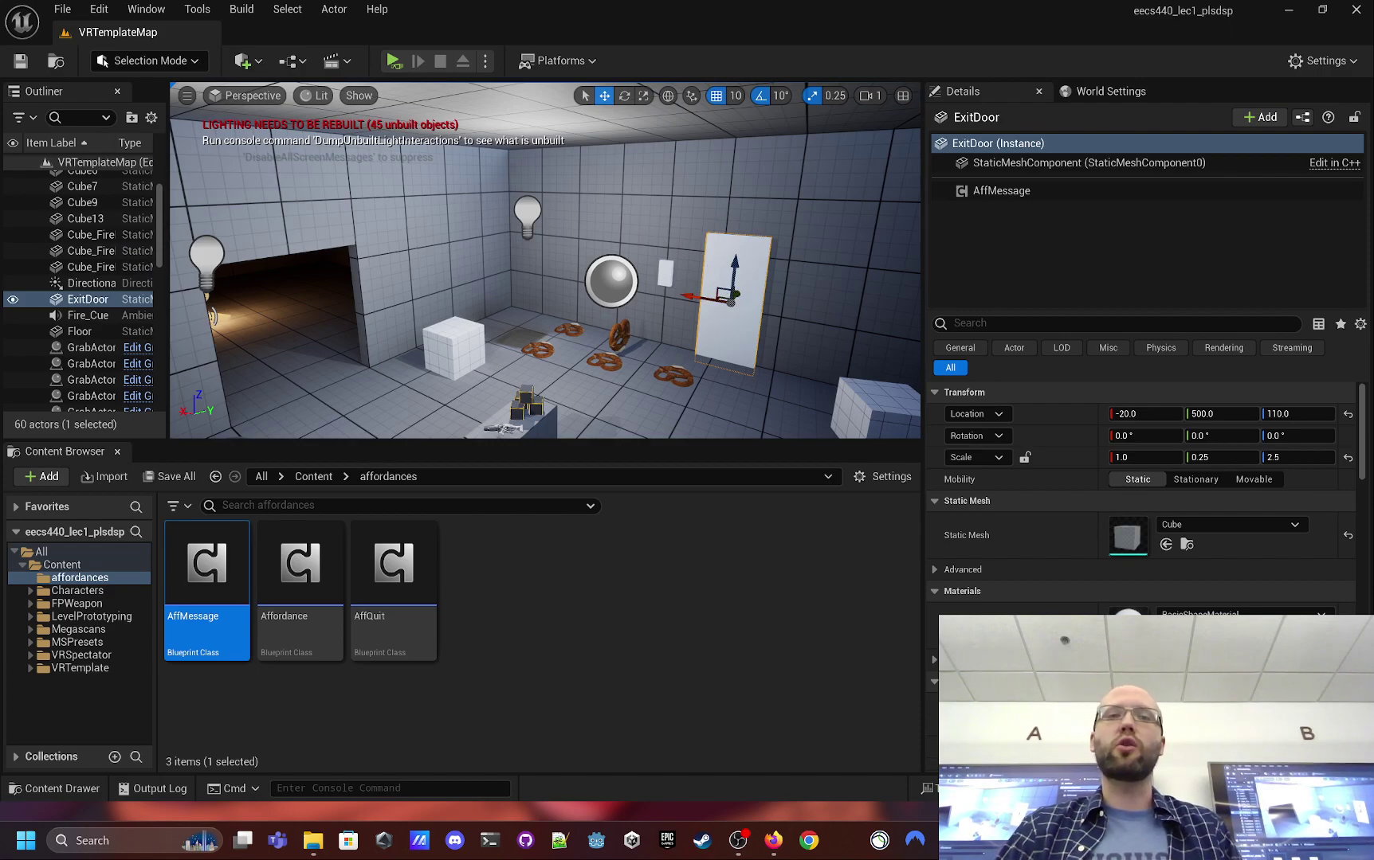
{"action": "left_click", "coordinate": [660, 278]}
{"action": "left_click", "coordinate": [666, 273]}
{"action": "right_click_drag", "start_coordinate": [677, 344], "coordinate": [670, 343]}
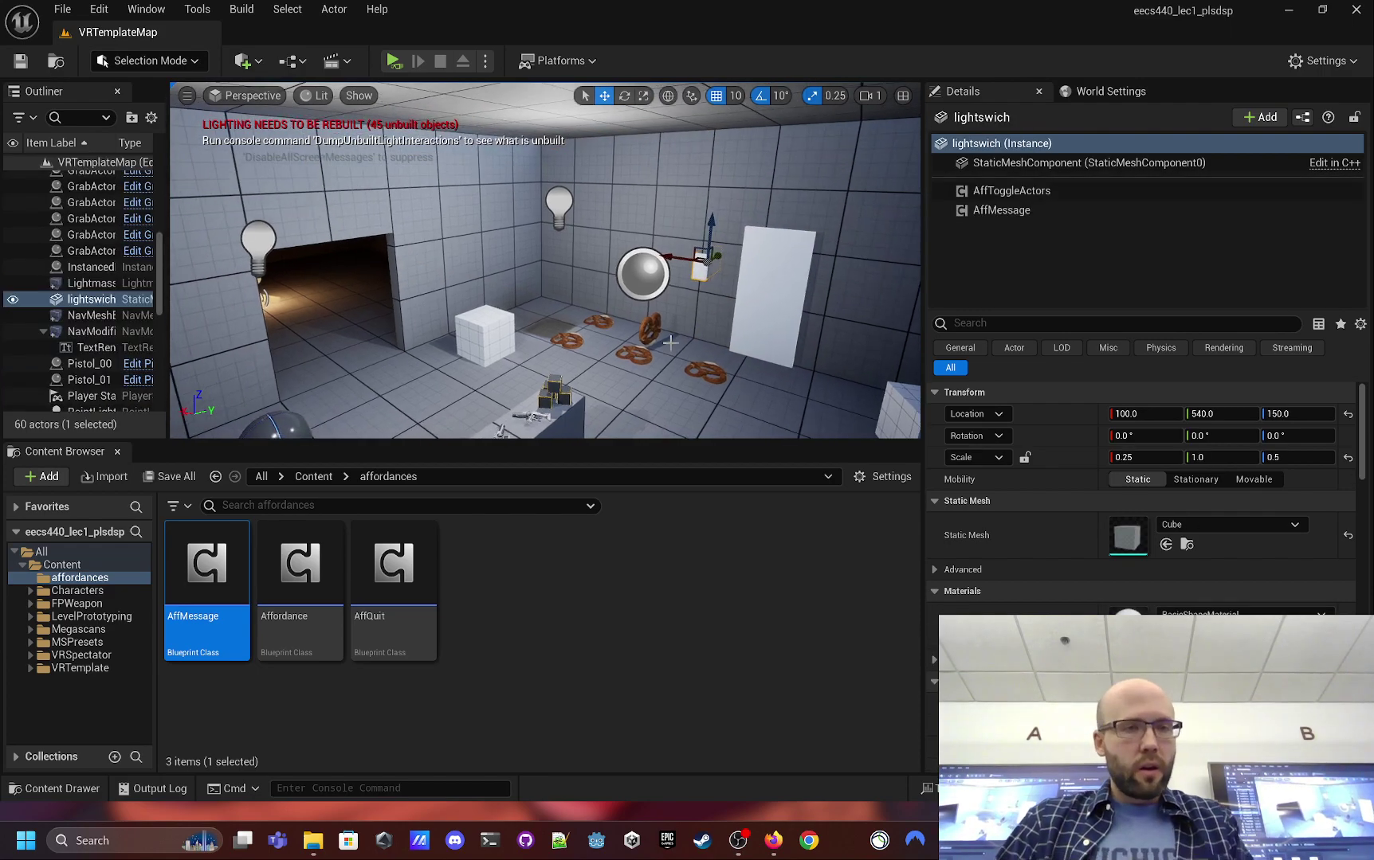
- Move the AffToggleActors Blueprint from the Content folder into the affordances folder
{"action": "left_click", "coordinate": [90, 554]}
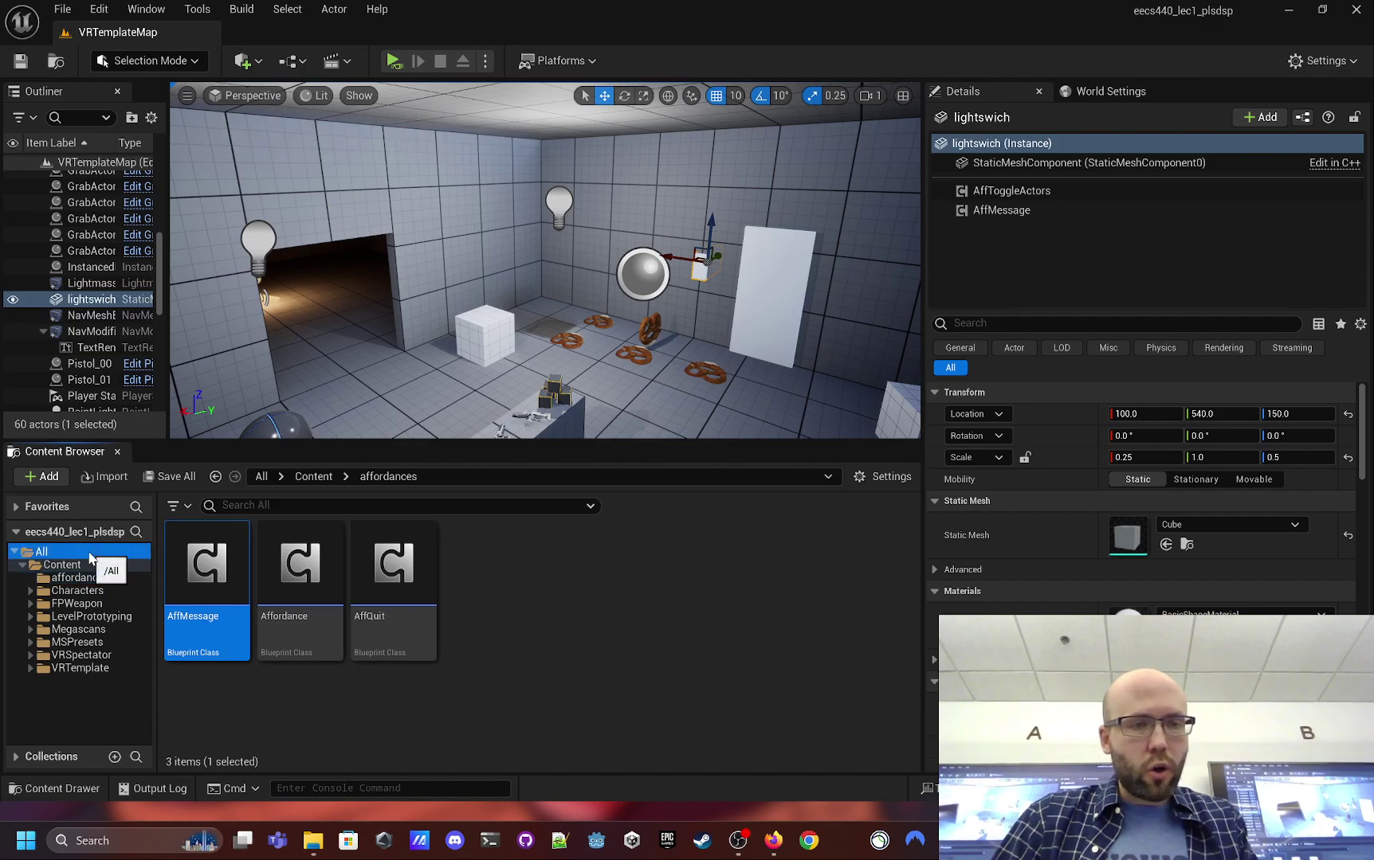
{"action": "left_click", "coordinate": [78, 565]}
{"action": "scroll", "coordinate": [588, 717], "scroll_direction": "down", "scroll_amount": 1}
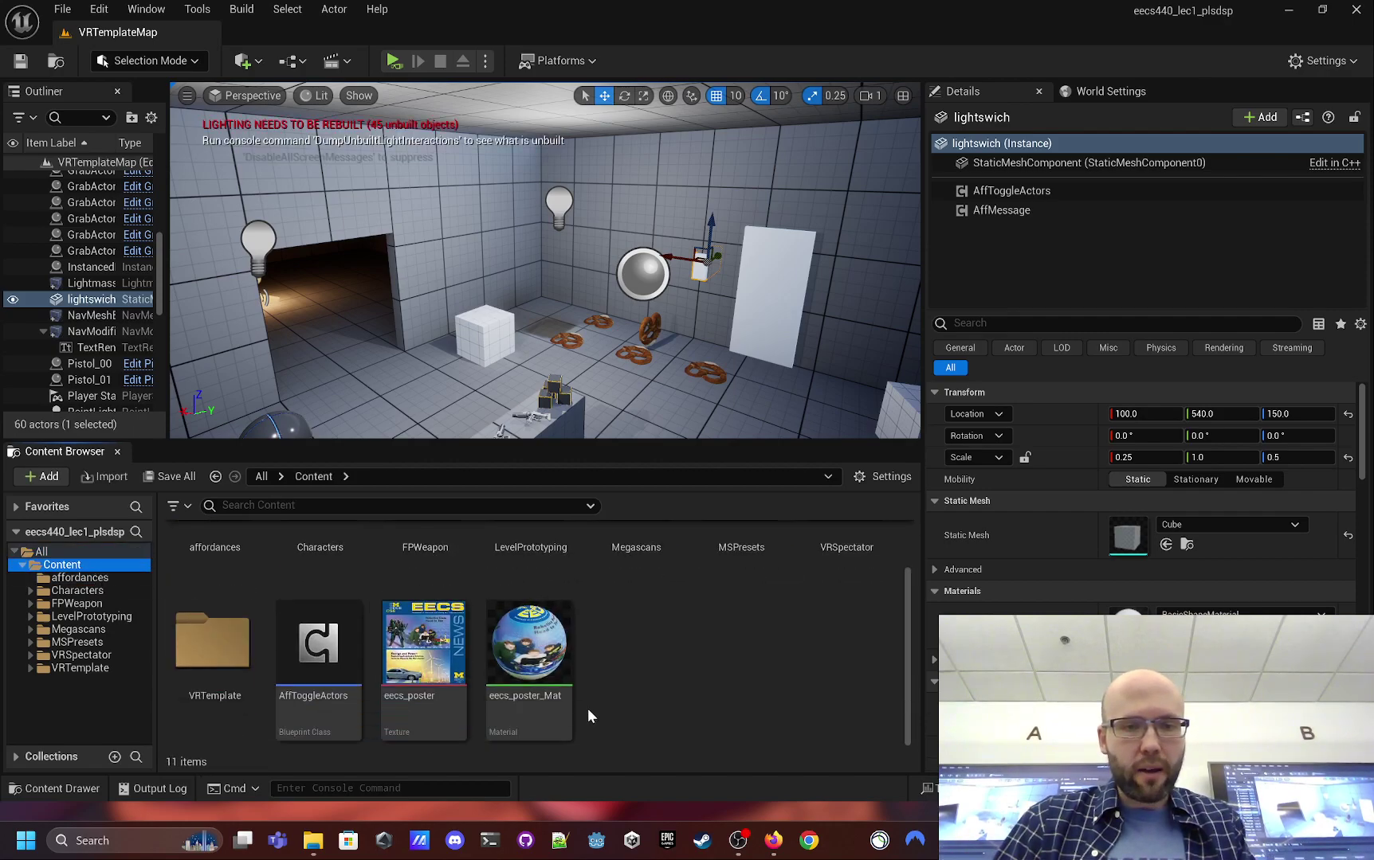
{"action": "left_click", "coordinate": [318, 654]}
{"action": "left_click_drag", "start_coordinate": [318, 653], "coordinate": [102, 579]}
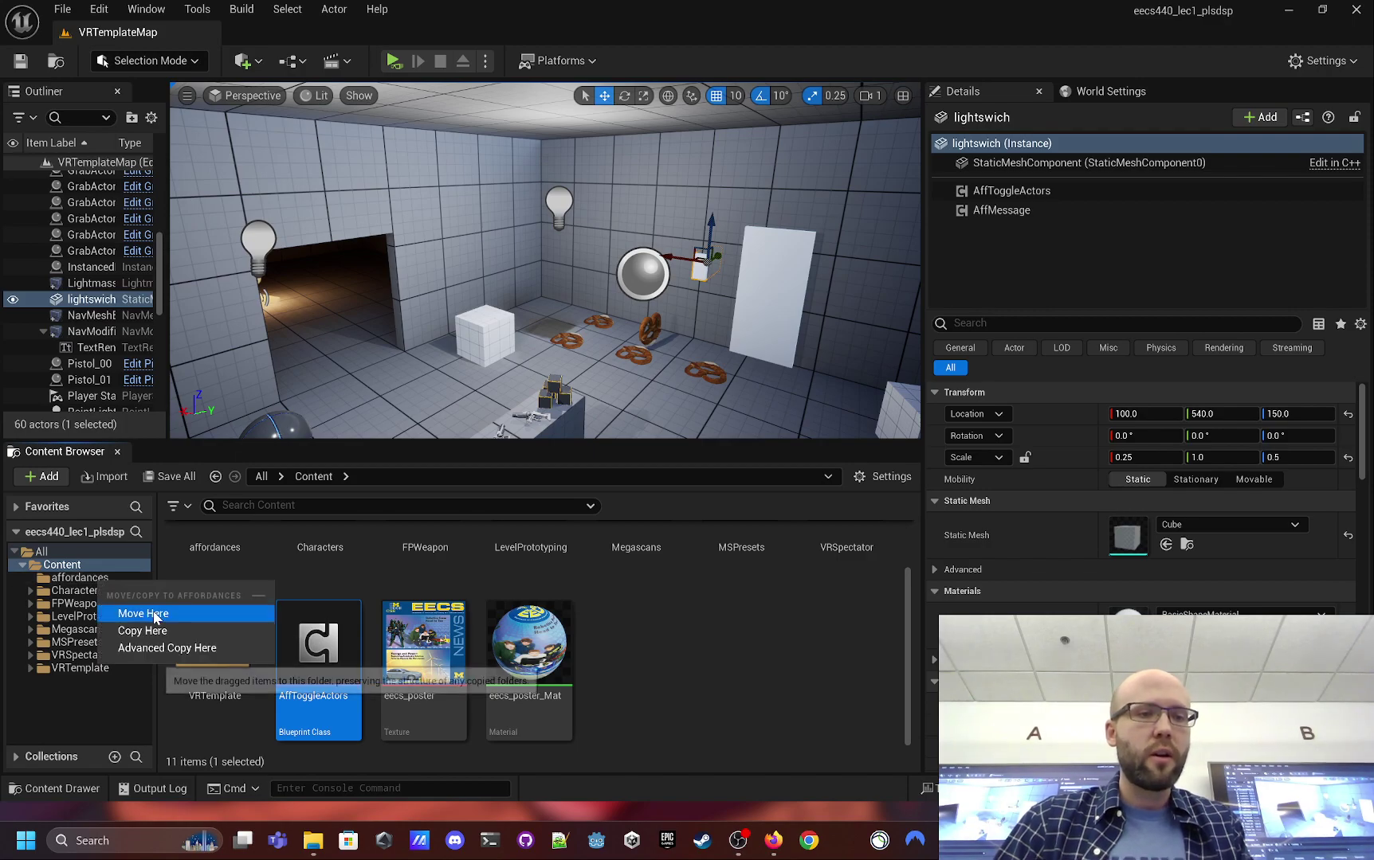
{"action": "left_click", "coordinate": [155, 615]}
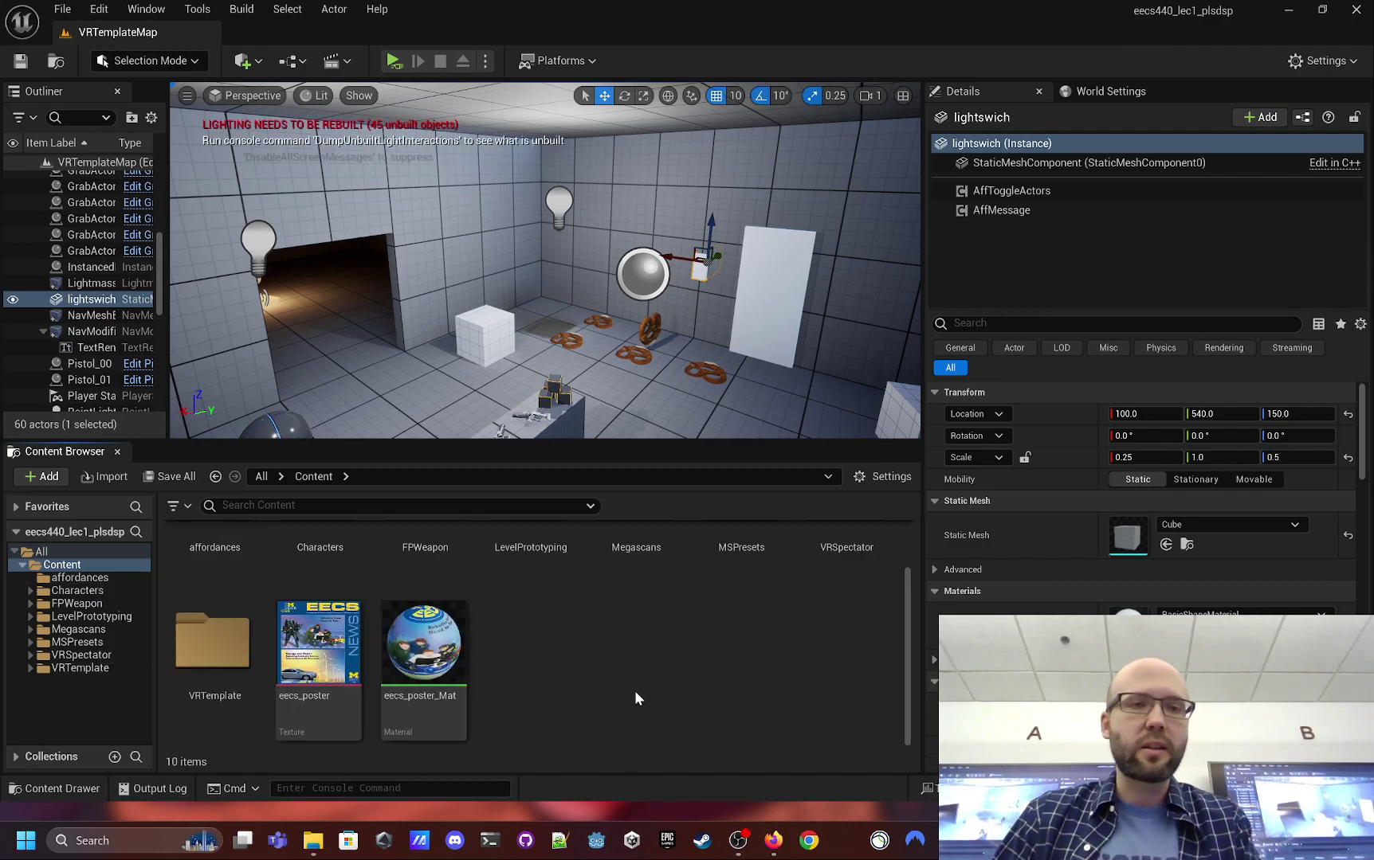
- Run the level and test interacting with the light switch in VR
{"action": "right_click_drag", "start_coordinate": [844, 198], "coordinate": [675, 272]}
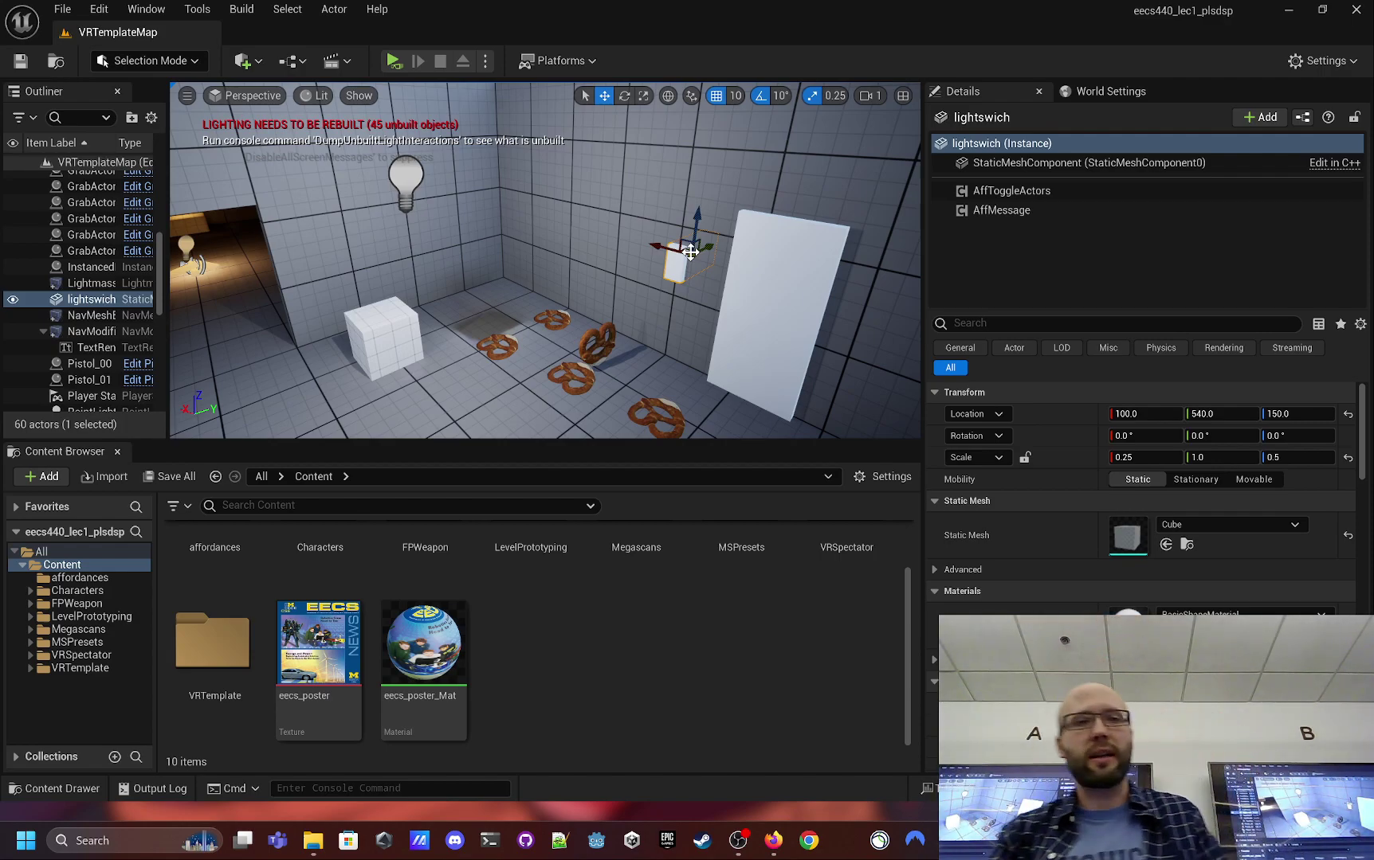
{"action": "left_click", "coordinate": [394, 63]}
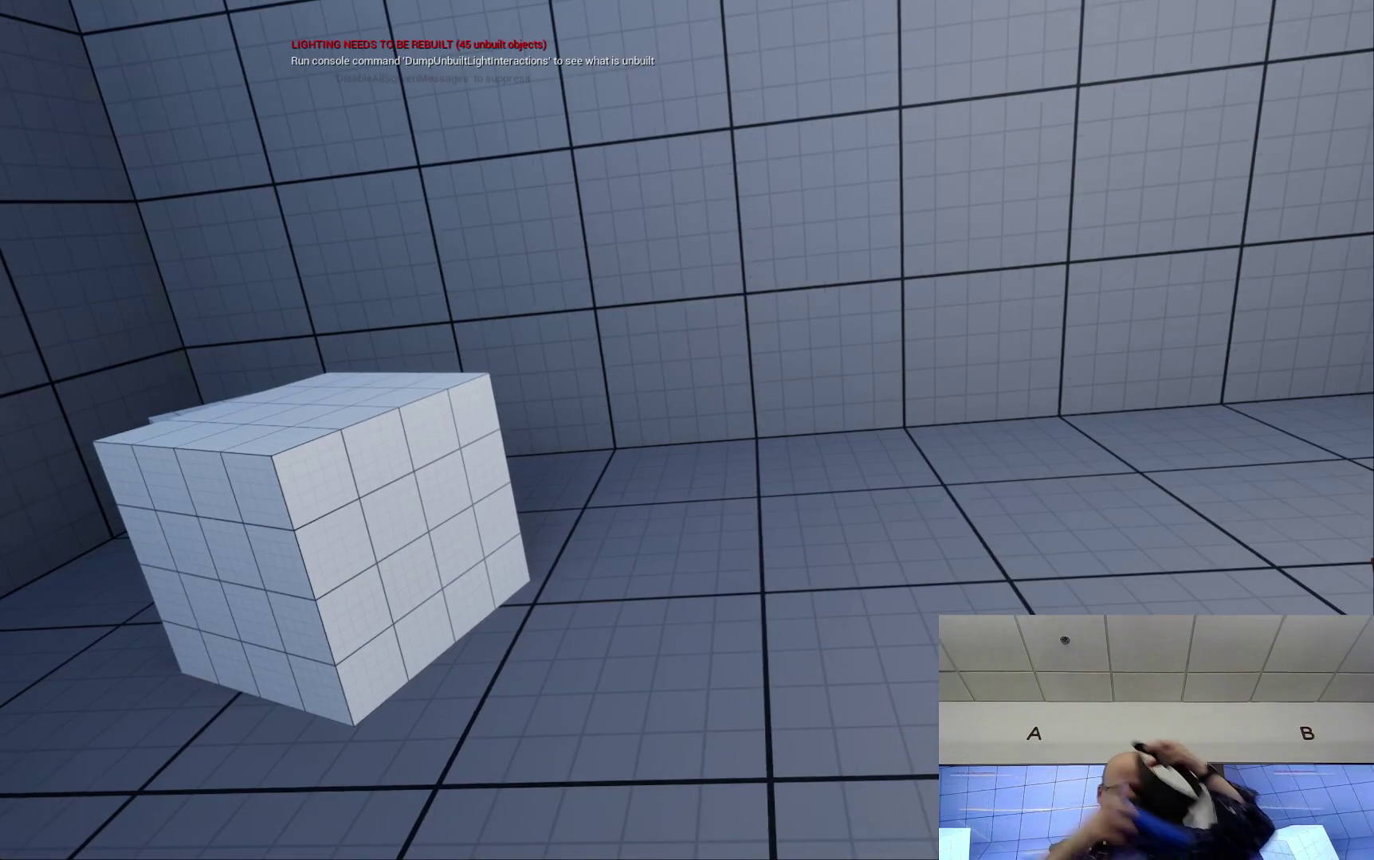
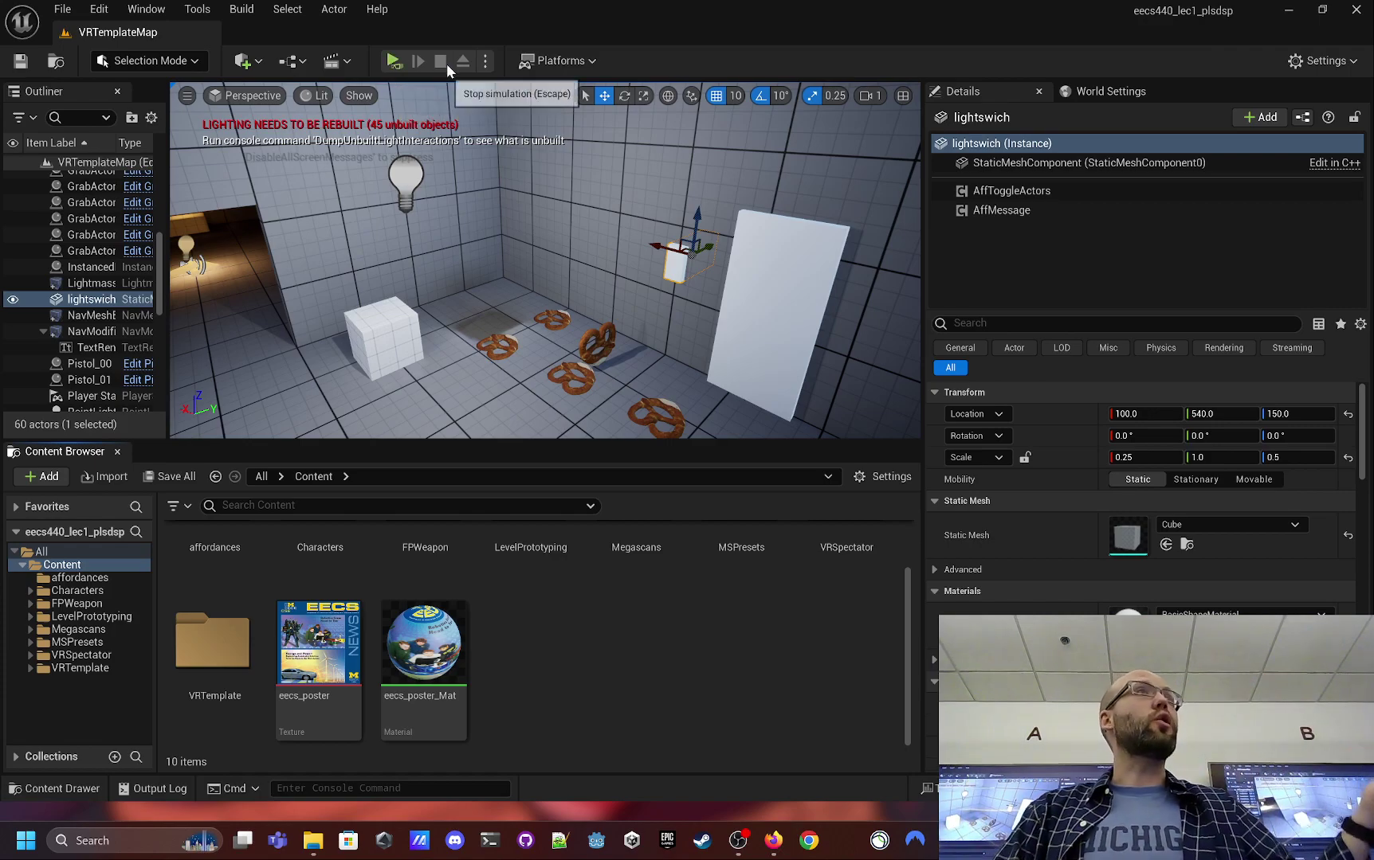
- Open the Blueprint of lightswich's AffToggleActors component for editing and examine the nodes in its Interact function
{"action": "left_click", "coordinate": [1028, 191]}
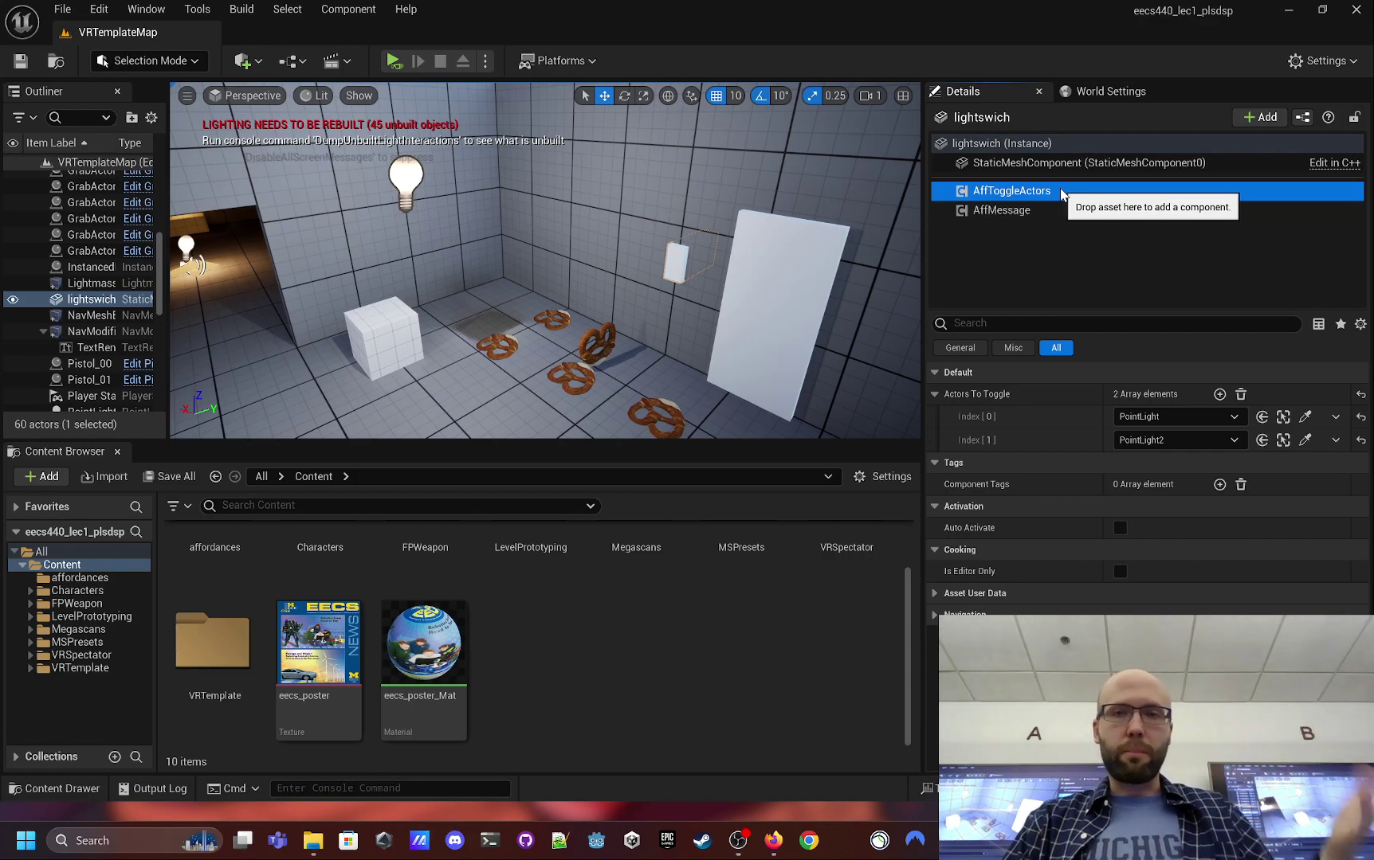
{"action": "right_click", "coordinate": [1060, 191]}
{"action": "left_click", "coordinate": [1127, 342]}
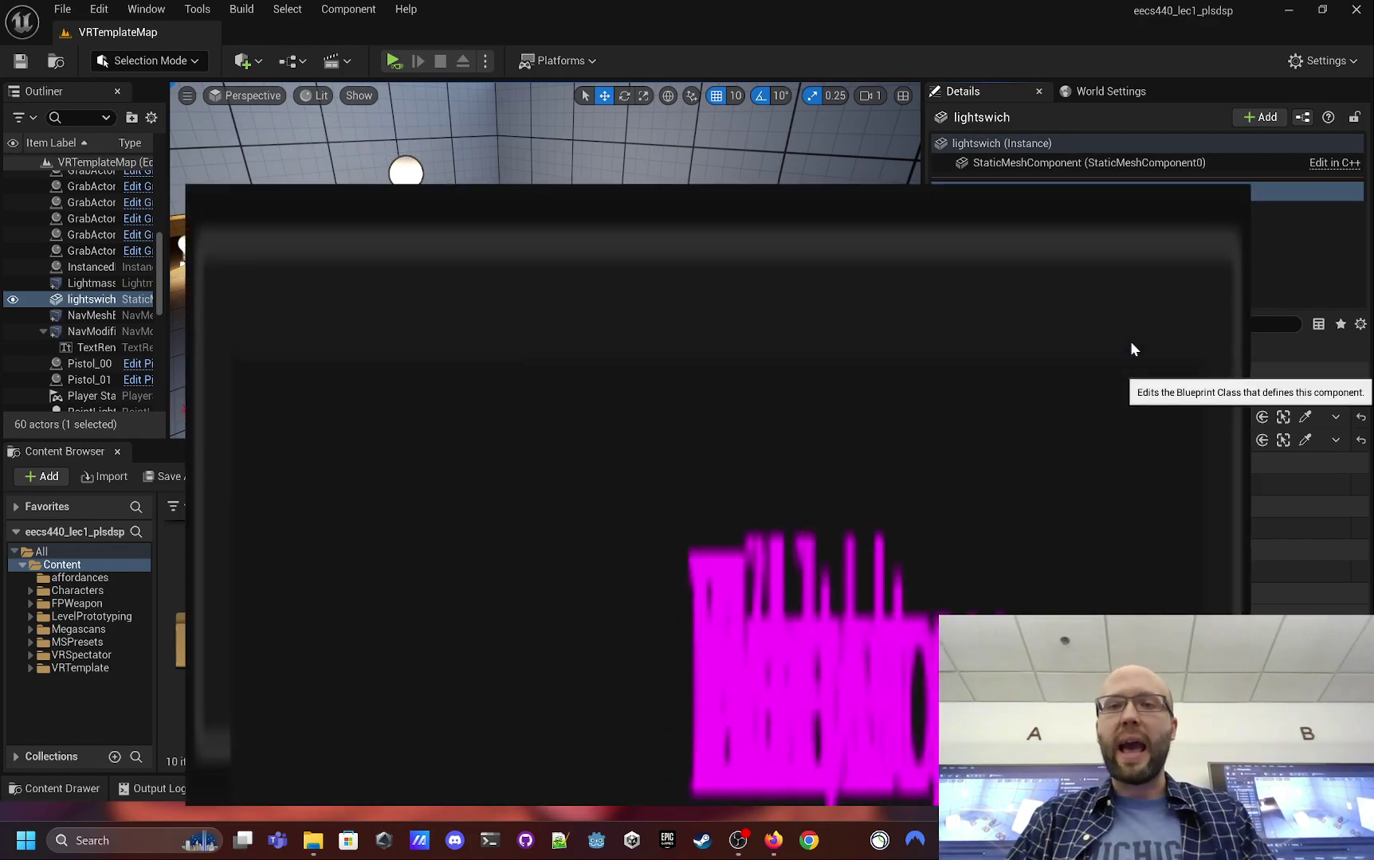
{"action": "scroll", "coordinate": [548, 480], "scroll_direction": "down", "scroll_amount": 1}
{"action": "right_click_drag", "start_coordinate": [548, 480], "coordinate": [627, 530]}
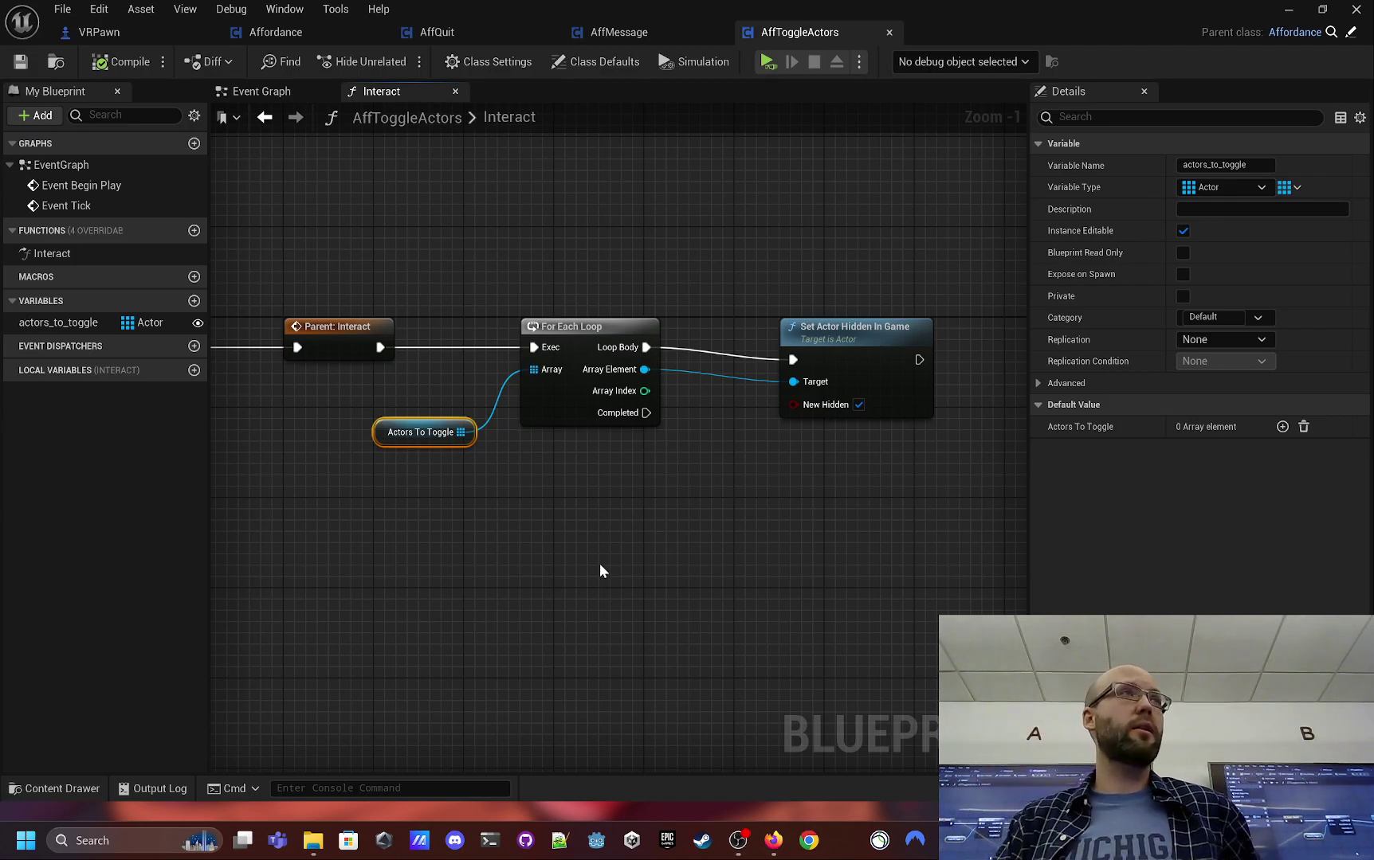
{"action": "right_click_drag", "start_coordinate": [445, 597], "coordinate": [482, 579]}
{"action": "left_click", "coordinate": [557, 566]}
{"action": "right_click_drag", "start_coordinate": [760, 570], "coordinate": [741, 556]}
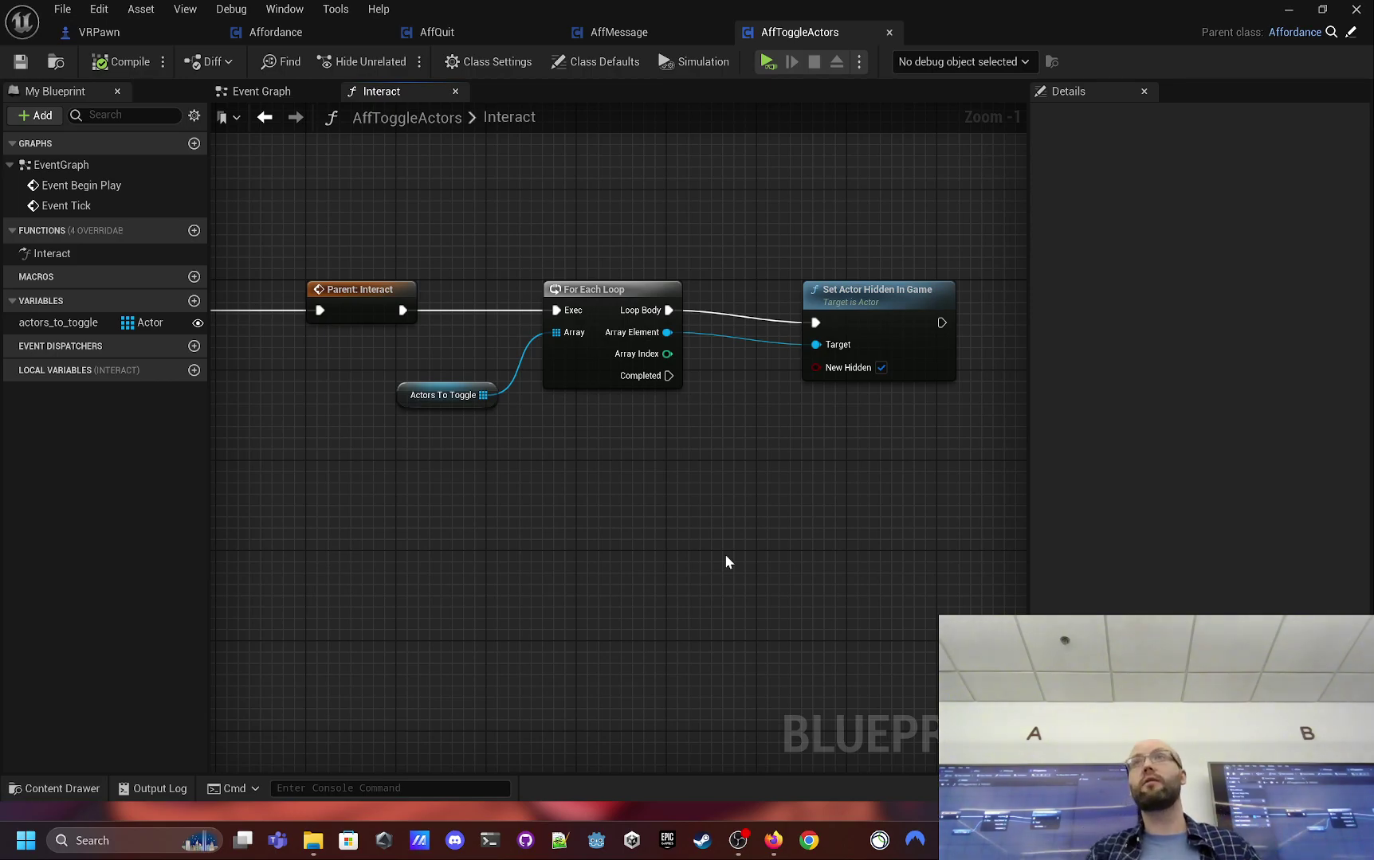
- Move the Set Actor Hidden In Game node farther from the For Each Loop node to make room between them
{"action": "right_click_drag", "start_coordinate": [725, 563], "coordinate": [762, 468]}
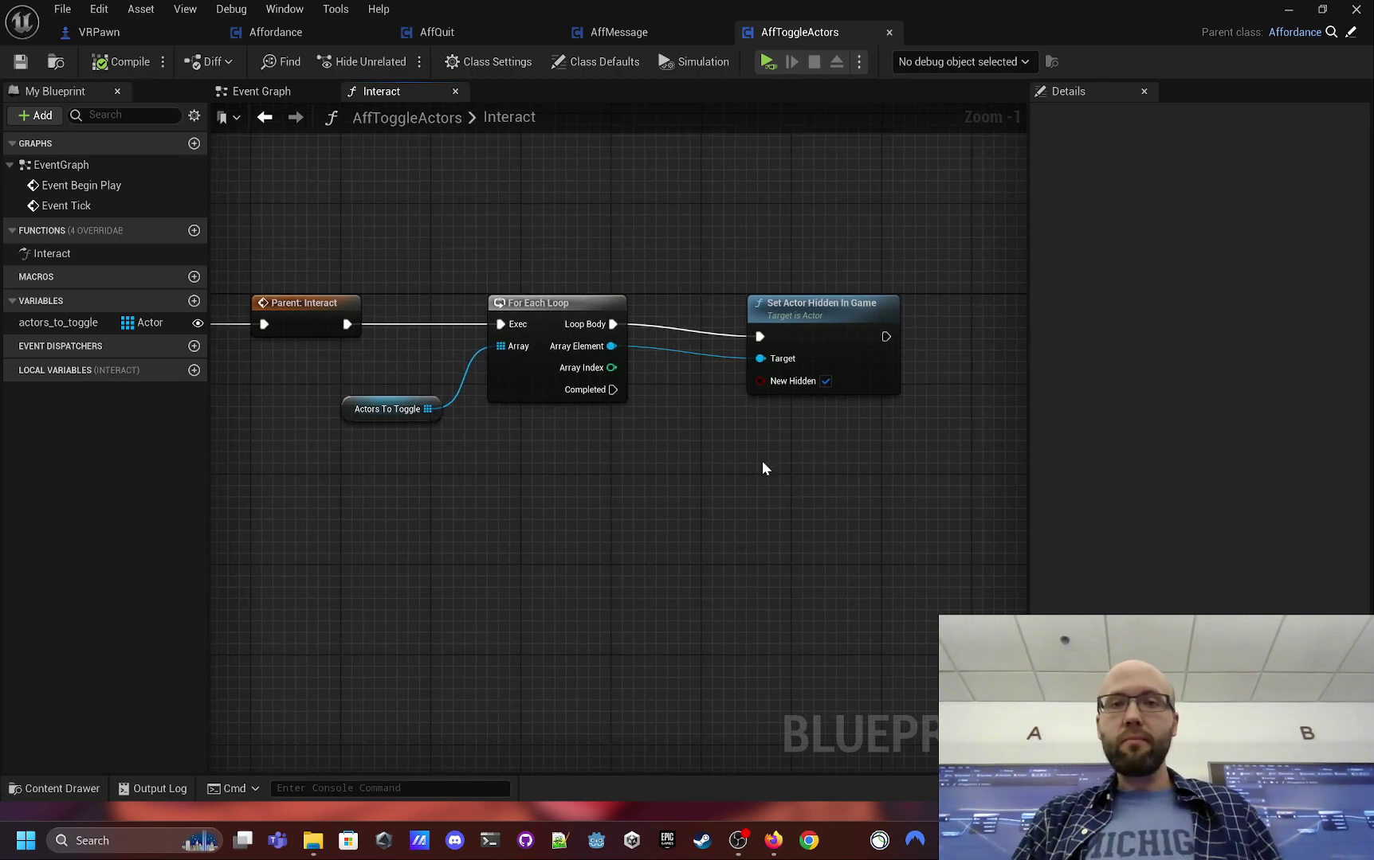
{"action": "left_click_drag", "start_coordinate": [850, 305], "coordinate": [996, 298]}
{"action": "right_click_drag", "start_coordinate": [834, 504], "coordinate": [793, 502]}
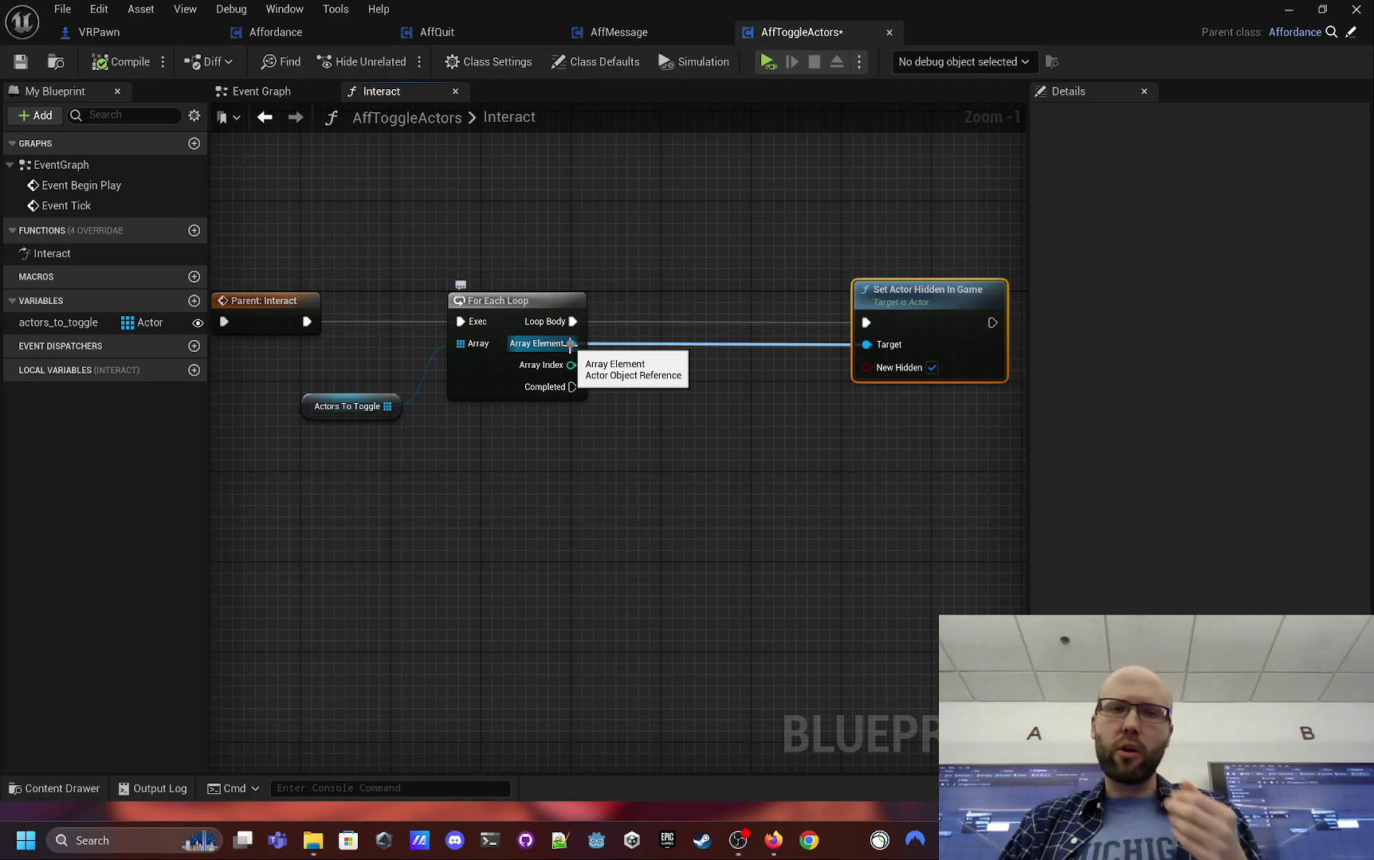
- Add a Get Actor Hidden In Game node fed by the For Each Loop's Array Element in the Interact graph
{"action": "left_click_drag", "start_coordinate": [570, 343], "coordinate": [655, 470]}
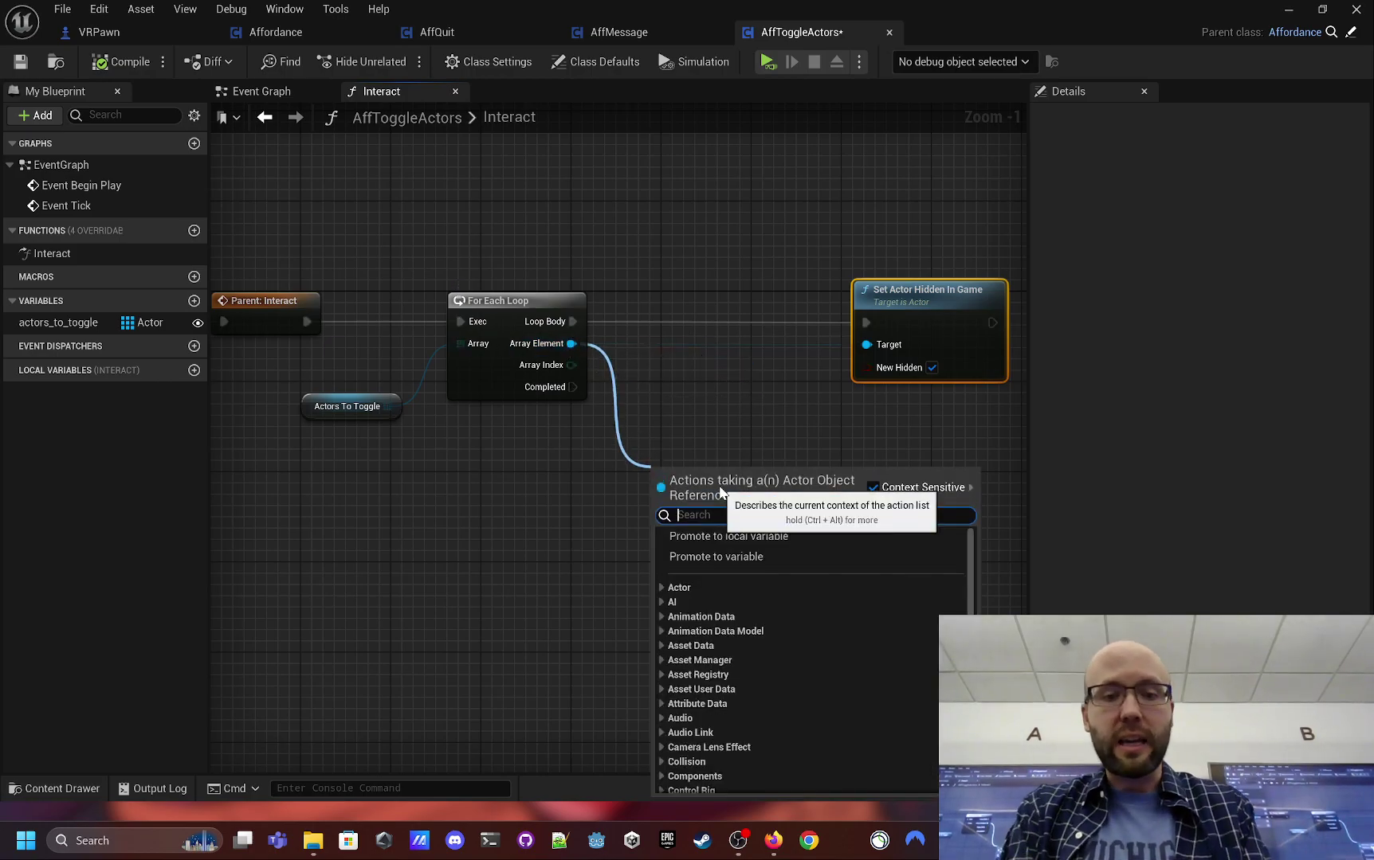
{"action": "type", "text": "get hidd"}
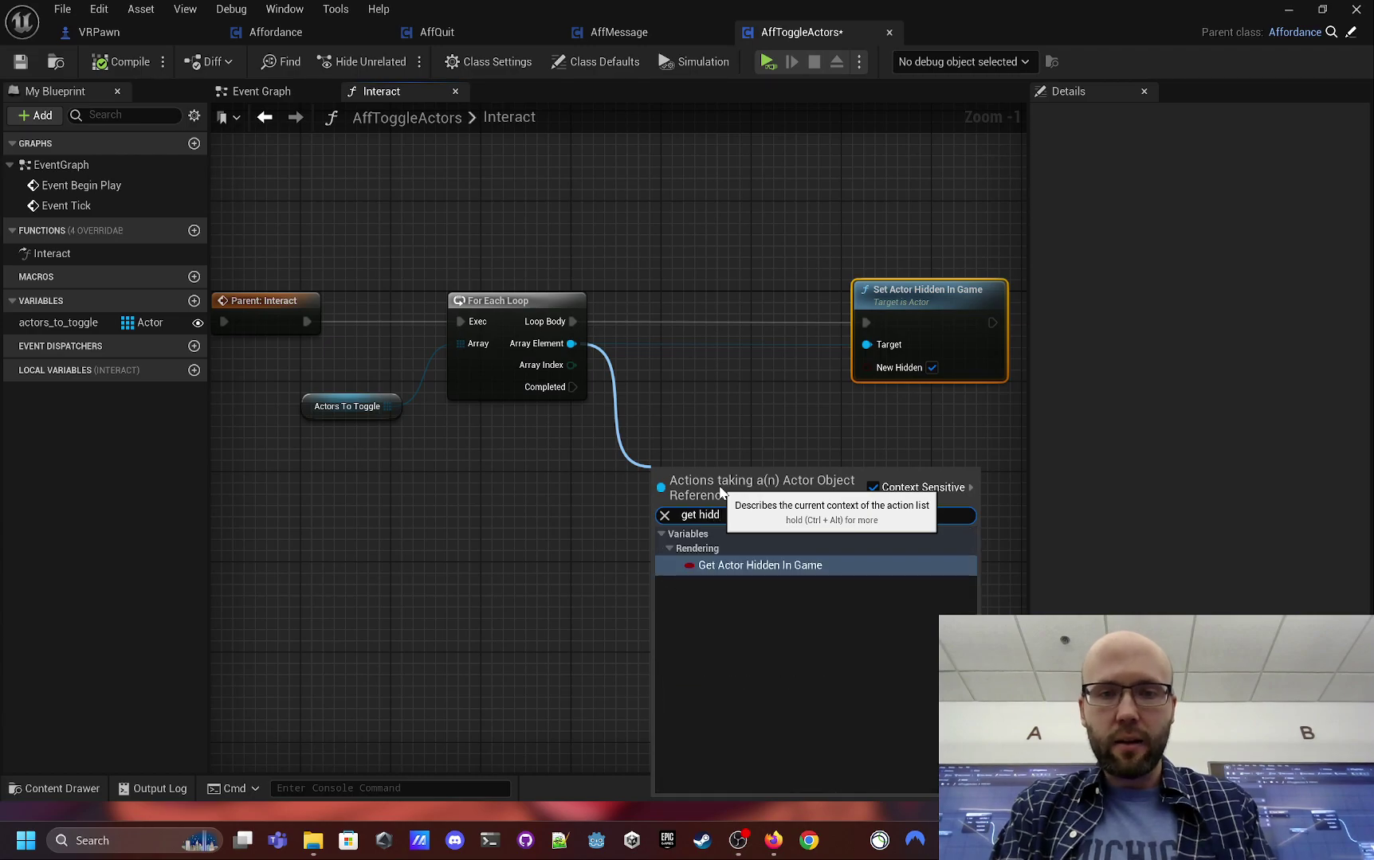
{"action": "key", "text": "BackSpace"}
{"action": "key", "text": "BackSpace"}
{"action": "key", "text": "BackSpace"}
{"action": "key", "text": "BackSpace"}
{"action": "key", "text": "BackSpace"}
{"action": "key", "text": "BackSpace"}
{"action": "key", "text": "BackSpace"}
{"action": "type", "text": "visible"}
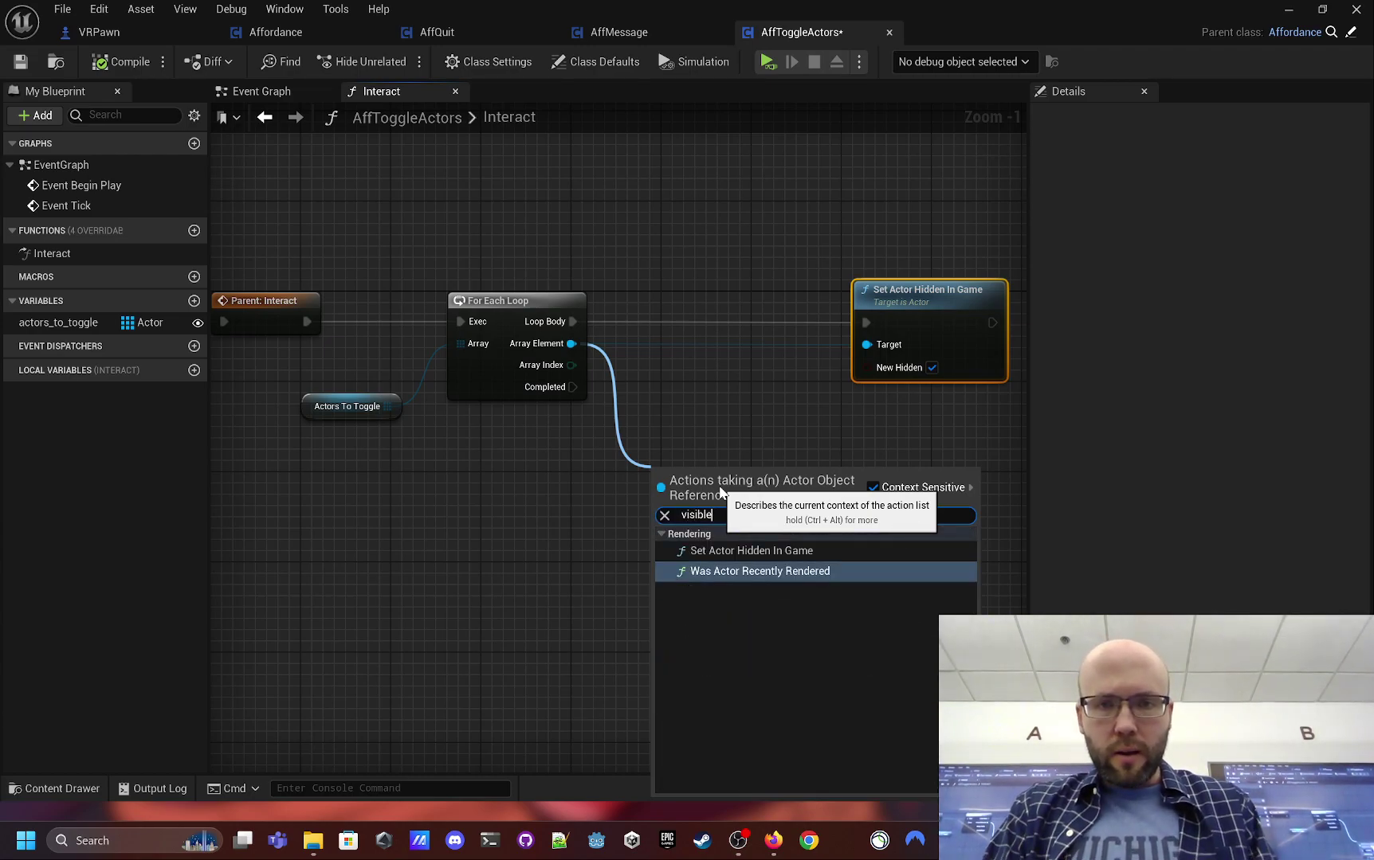
{"action": "key", "text": "Up"}
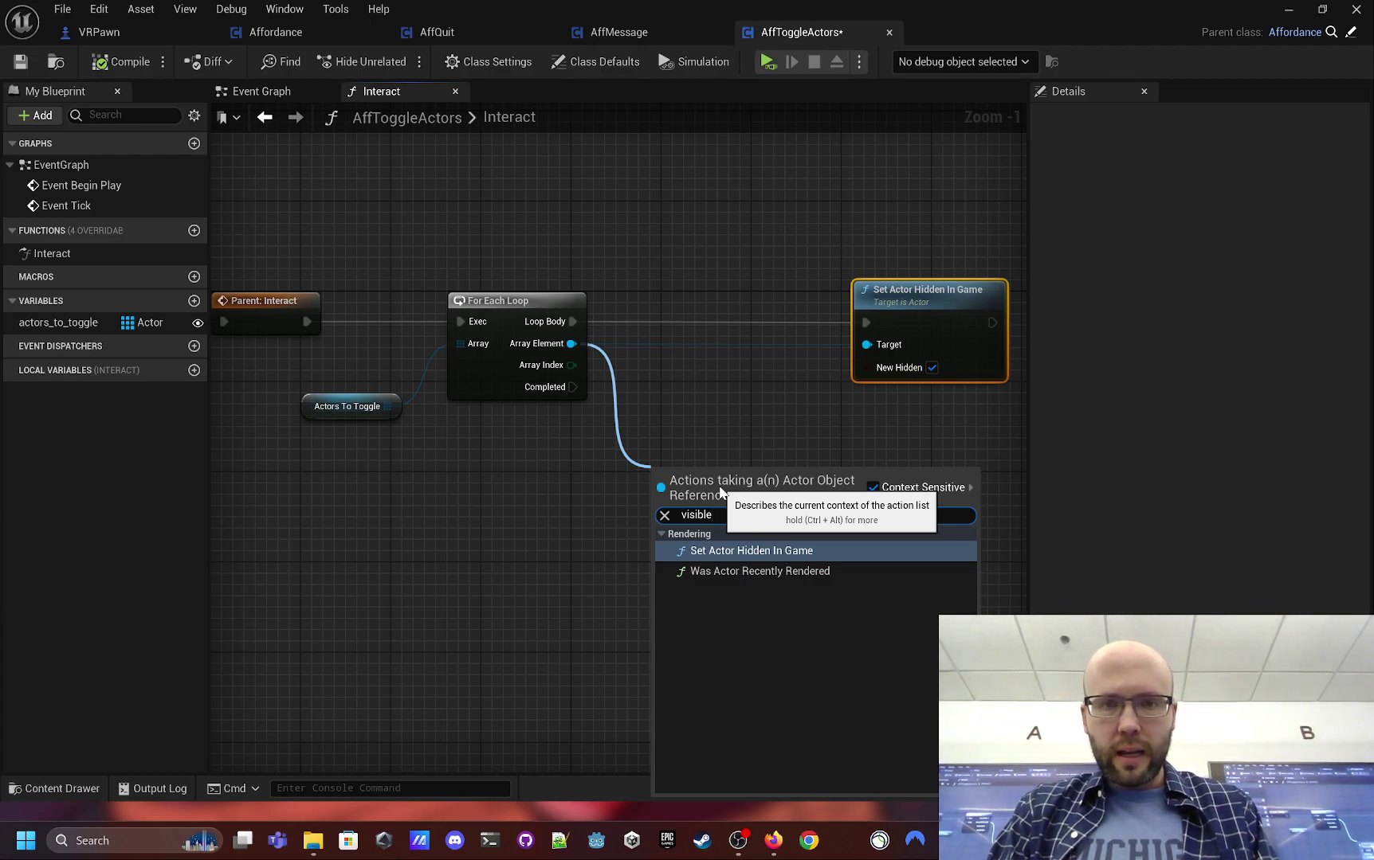
{"action": "key", "text": "Down"}
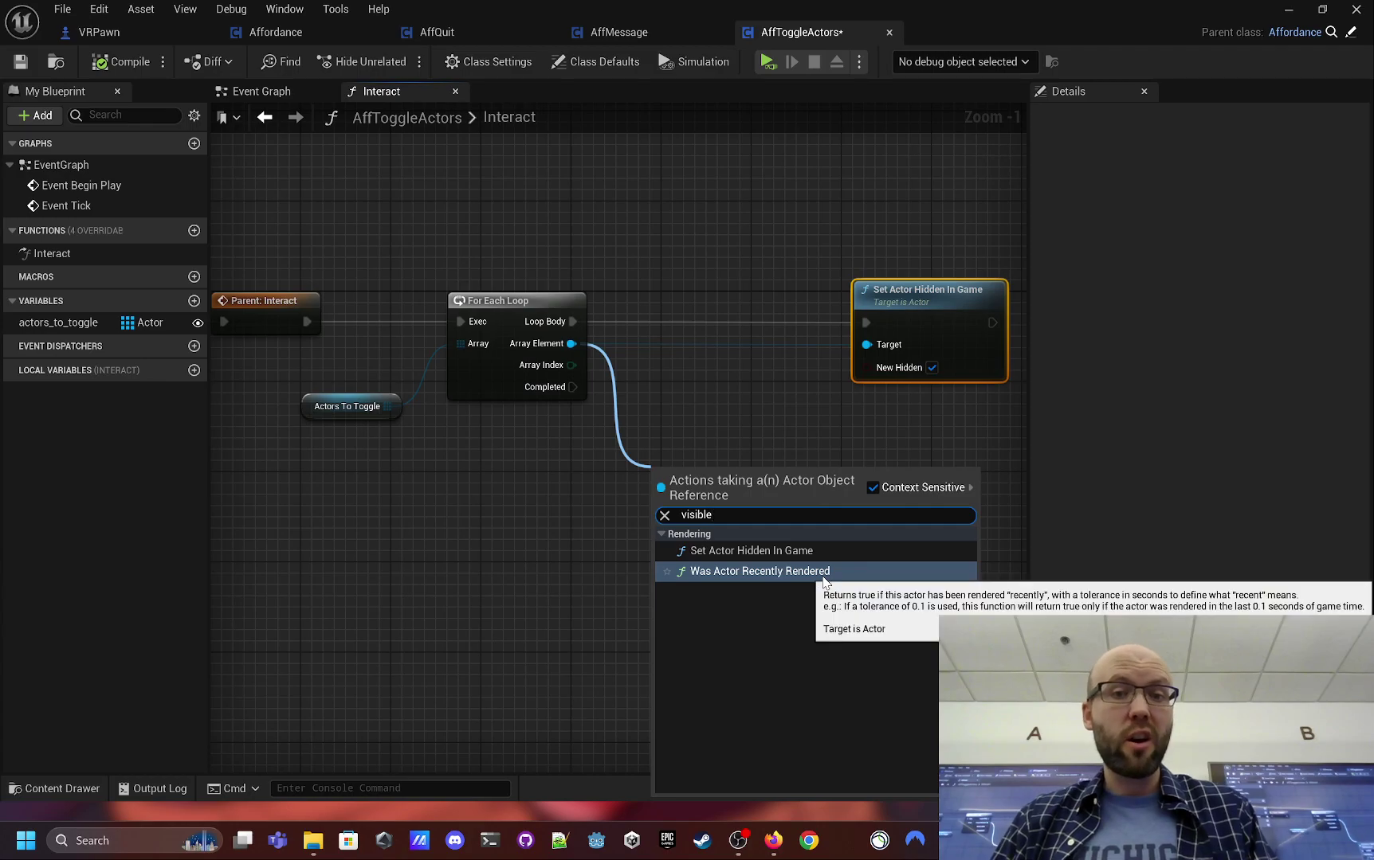
{"action": "left_click", "coordinate": [716, 514]}
{"action": "key", "text": "BackSpace"}
{"action": "key", "text": "BackSpace"}
{"action": "key", "text": "BackSpace"}
{"action": "key", "text": "BackSpace"}
{"action": "key", "text": "BackSpace"}
{"action": "key", "text": "BackSpace"}
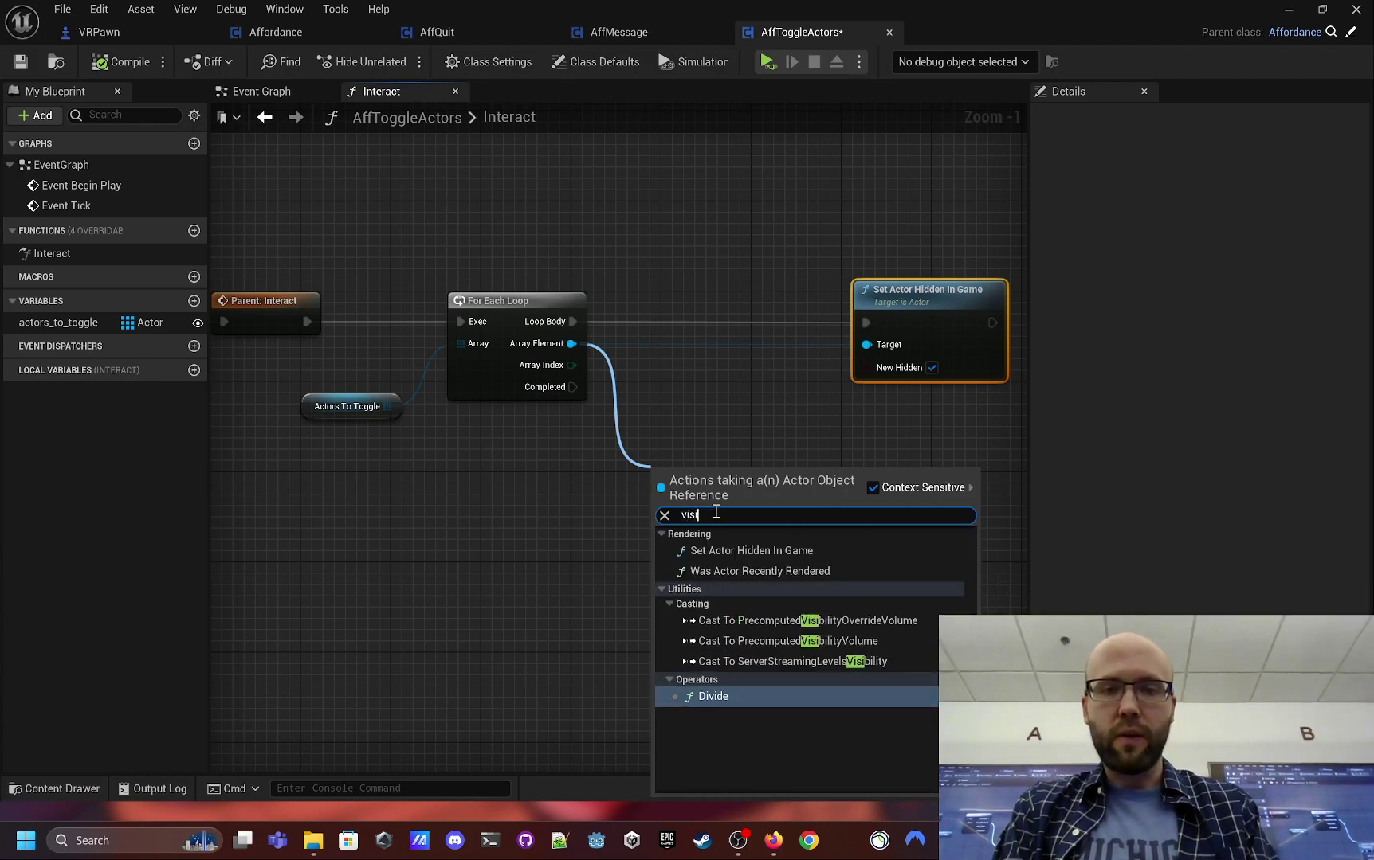
{"action": "key", "text": "BackSpace"}
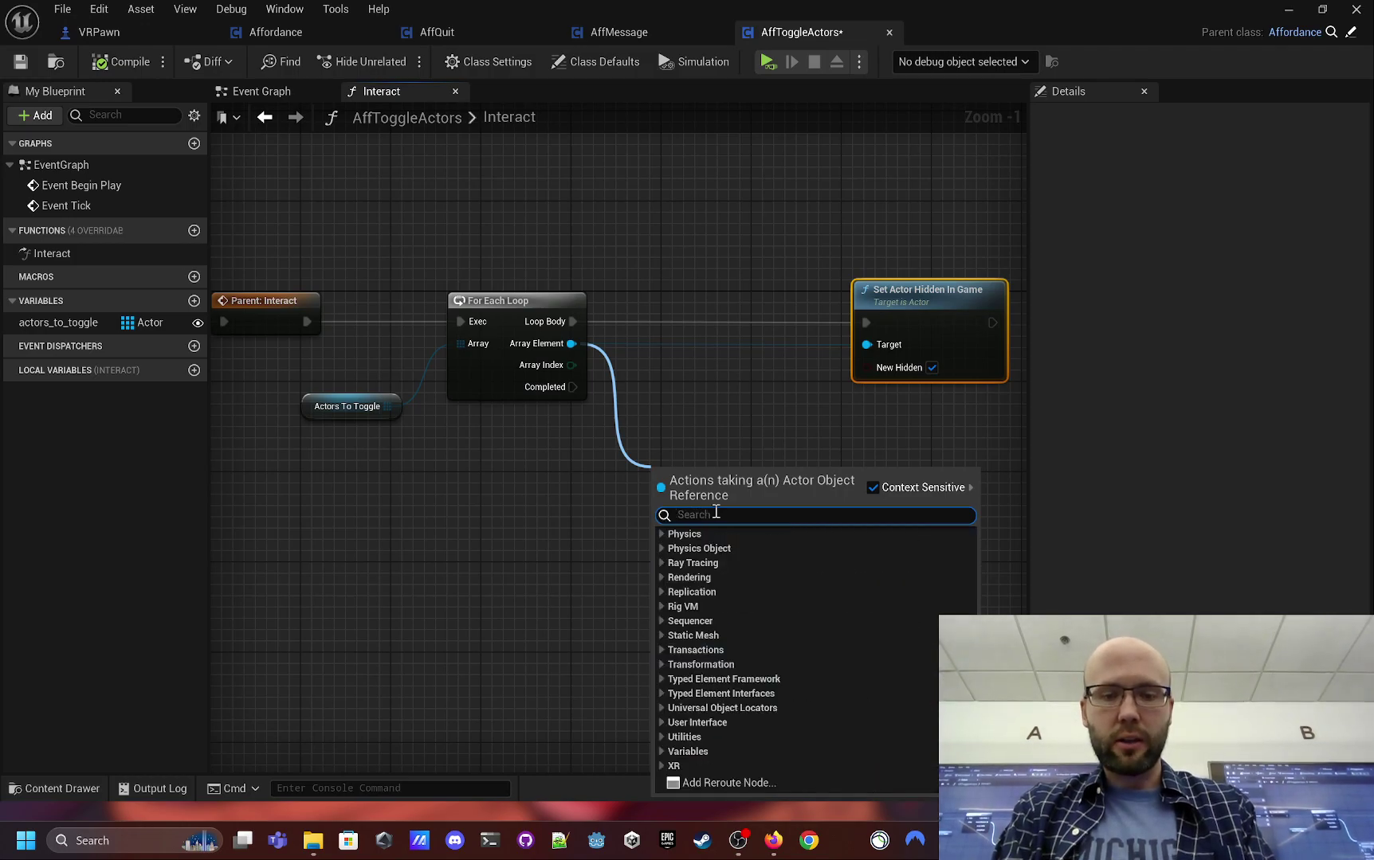
{"action": "type", "text": "hidde"}
{"action": "key", "text": "Down"}
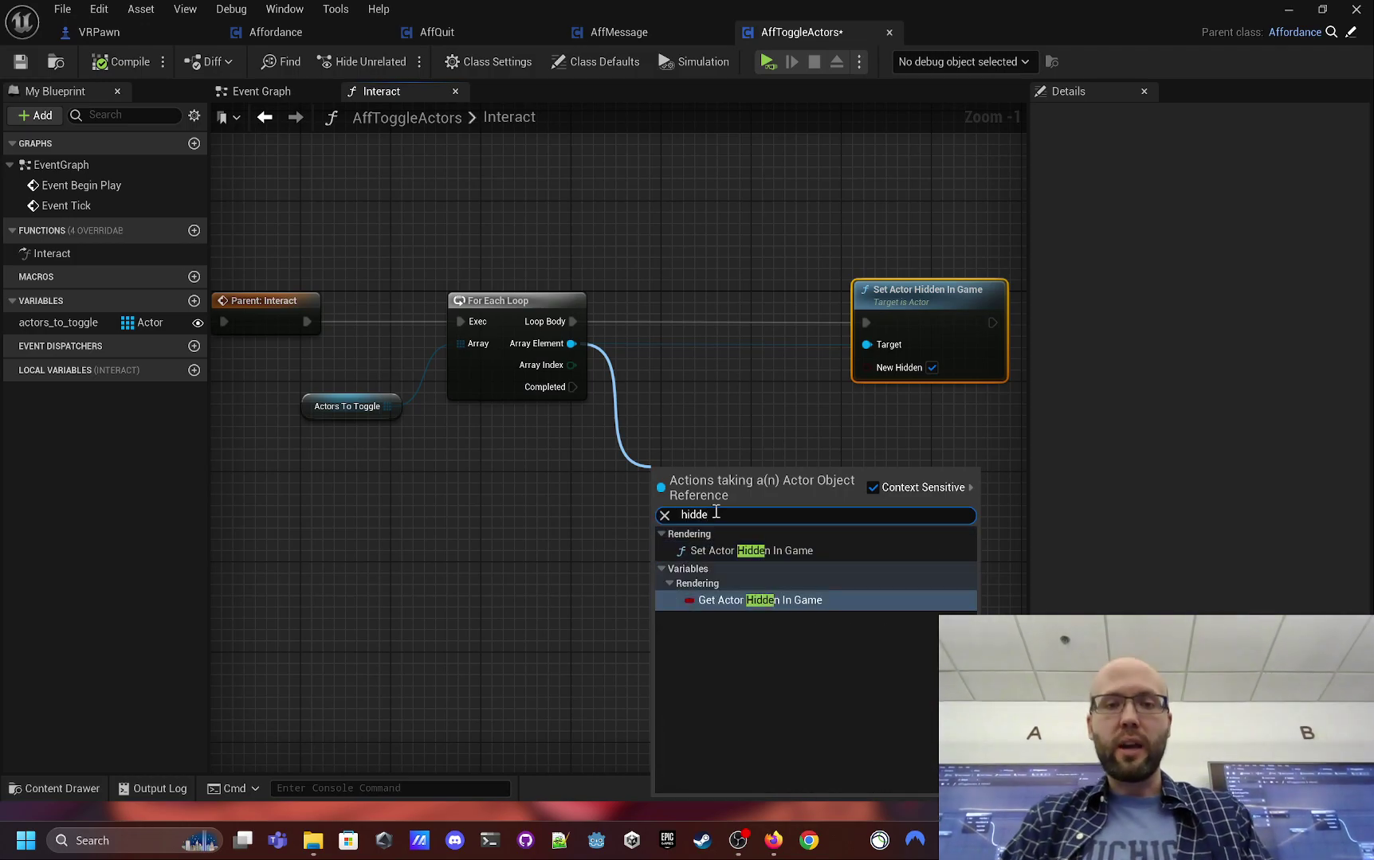
{"action": "key", "text": "Return"}
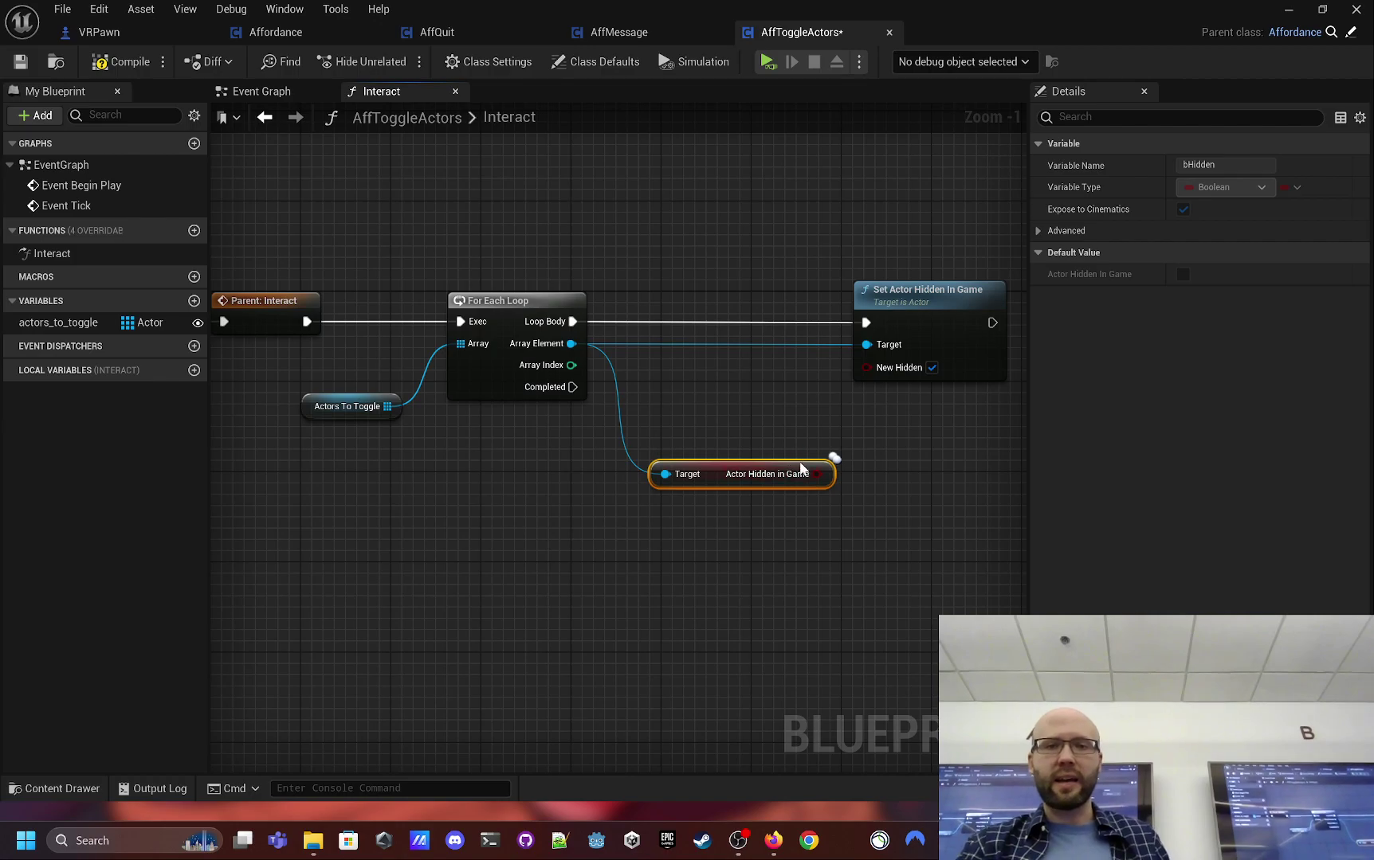
- Move the Set Actor Hidden In Game node farther from the loop and shift the Actor Hidden in Game getter slightly
{"action": "right_click_drag", "start_coordinate": [886, 462], "coordinate": [700, 461]}
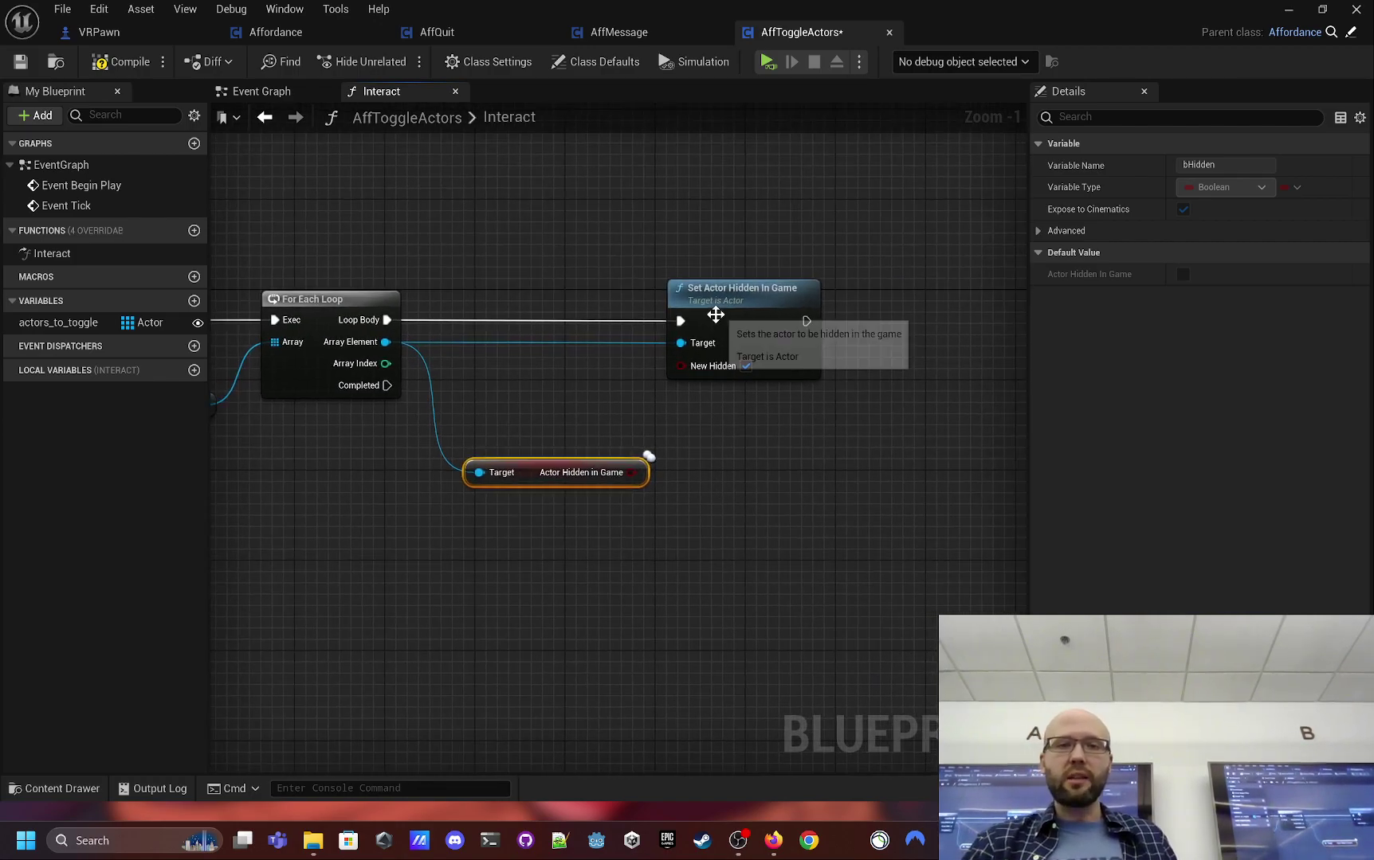
{"action": "left_click_drag", "start_coordinate": [707, 306], "coordinate": [885, 298]}
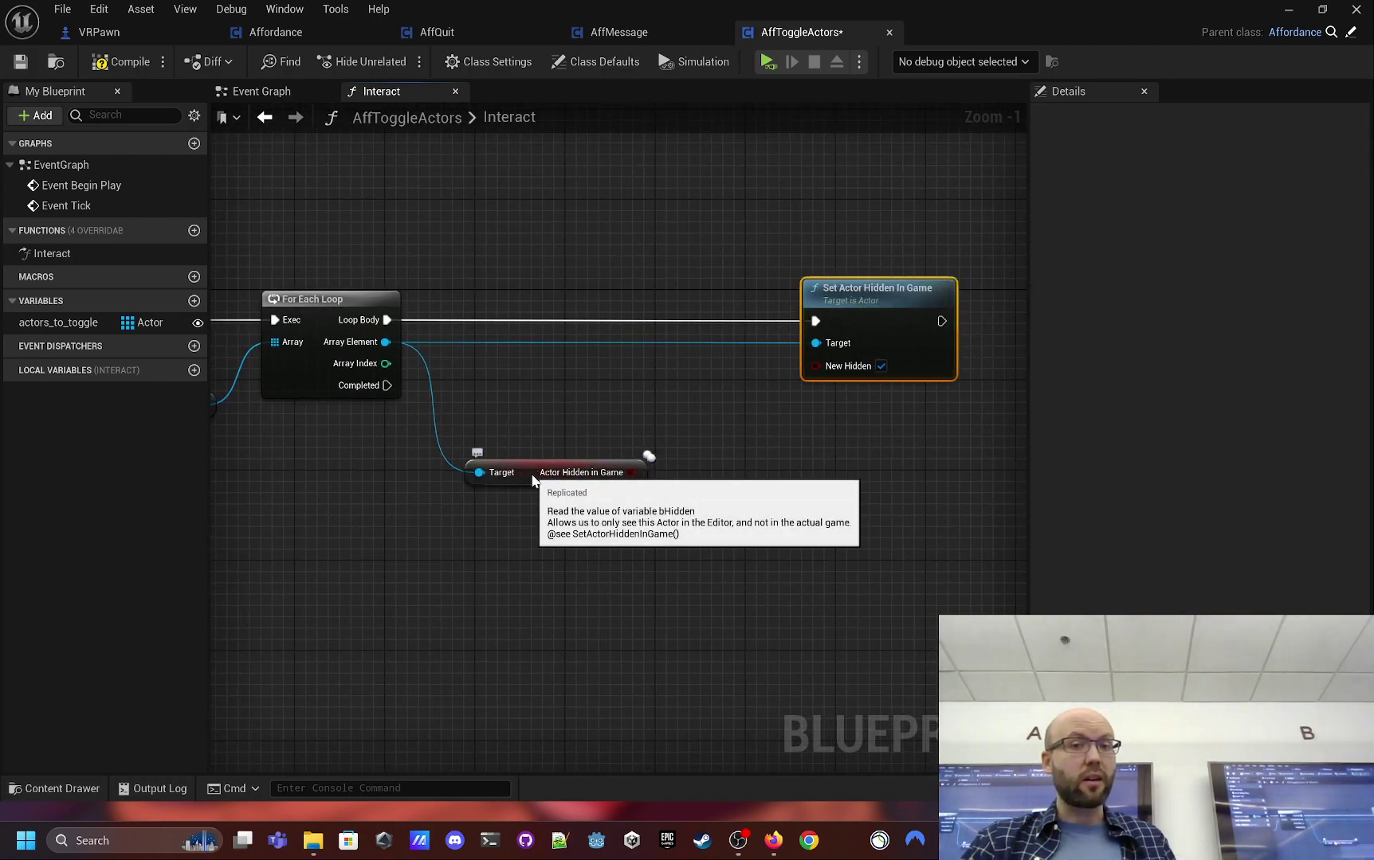
{"action": "left_click_drag", "start_coordinate": [550, 478], "coordinate": [561, 489]}
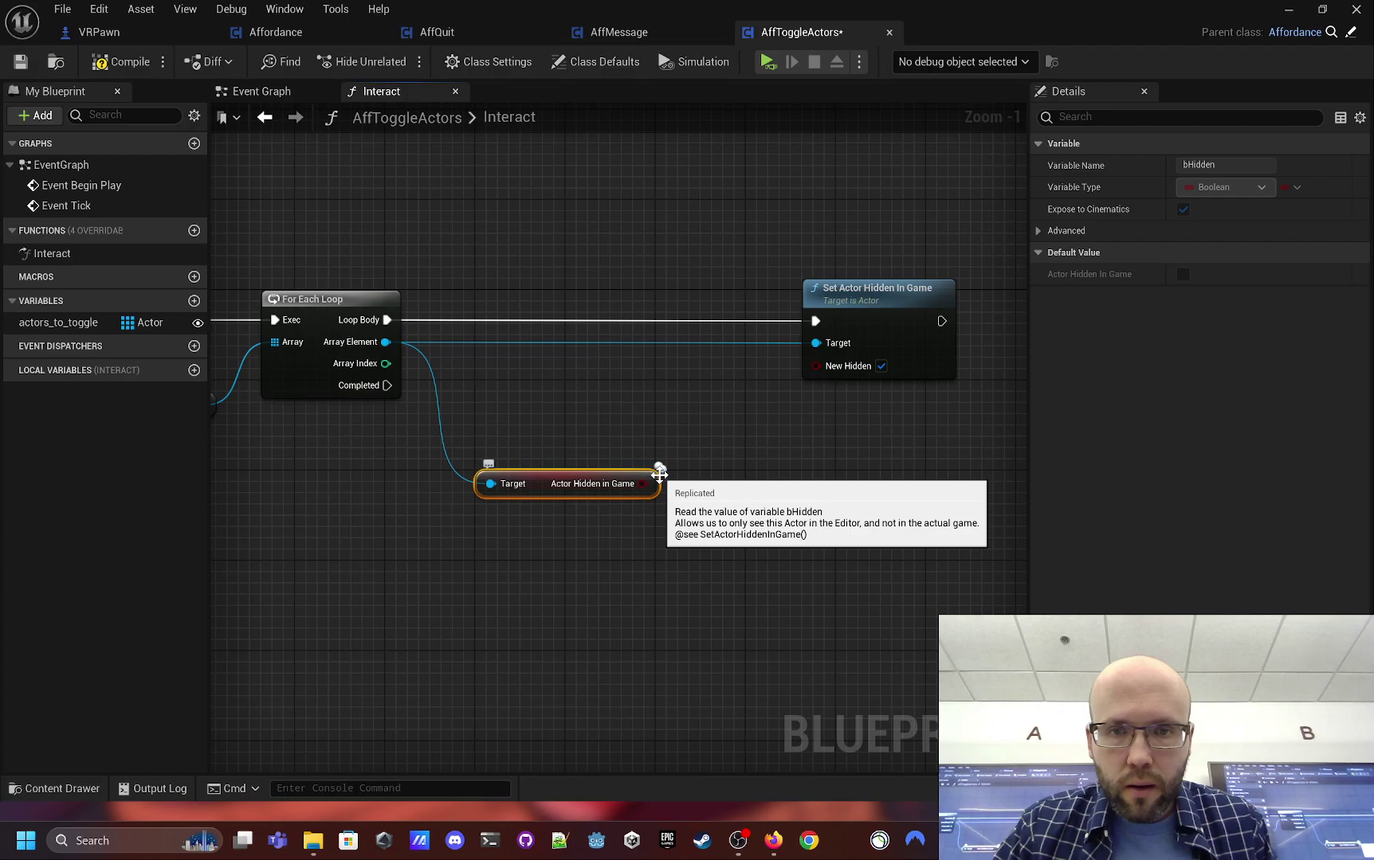
{"action": "right_click_drag", "start_coordinate": [660, 474], "coordinate": [686, 511]}
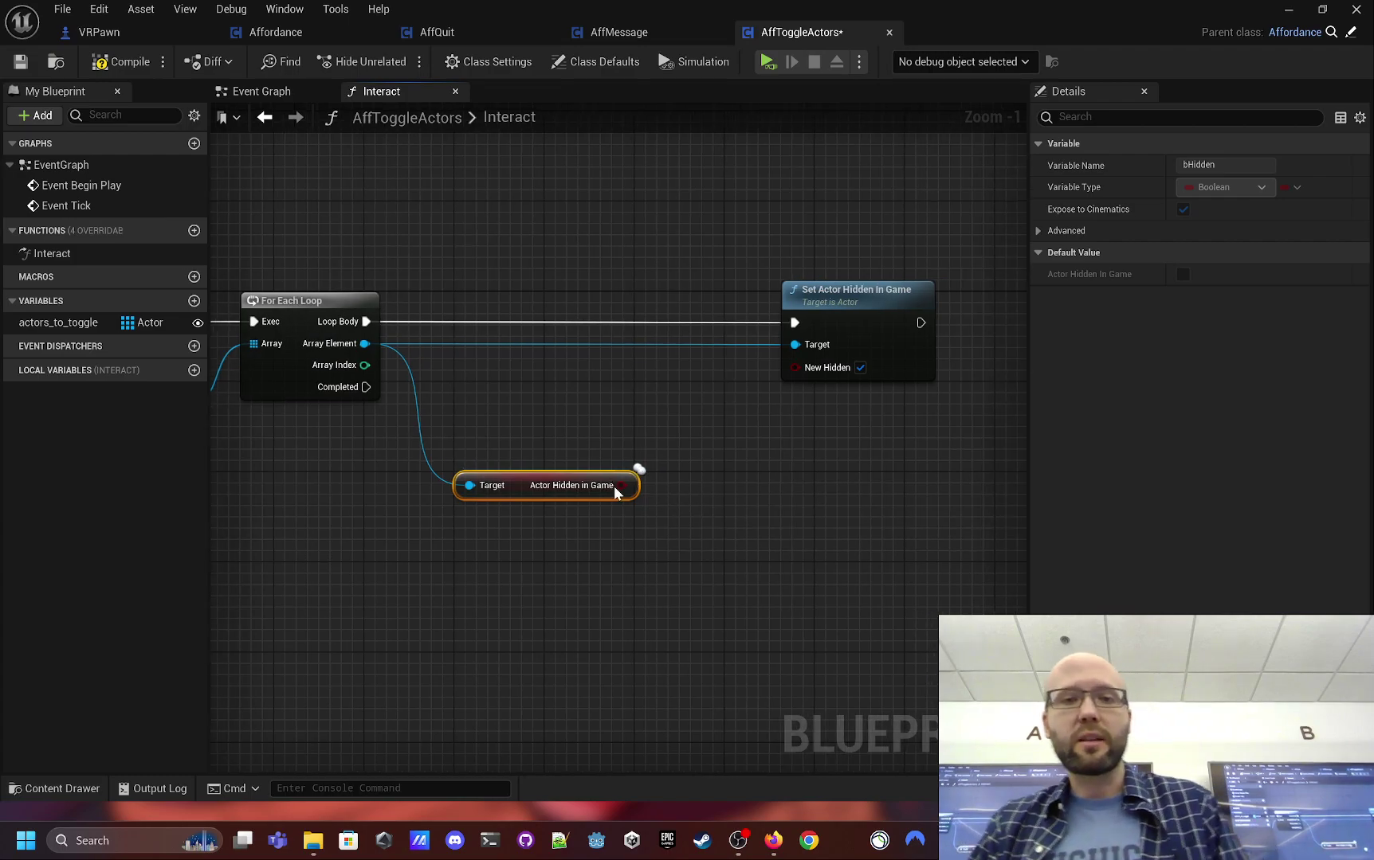
- Add a NOT node to the Actor Hidden in Game output and connect its result to Set Actor Hidden In Game's New Hidden input
{"action": "left_click_drag", "start_coordinate": [623, 486], "coordinate": [730, 464]}
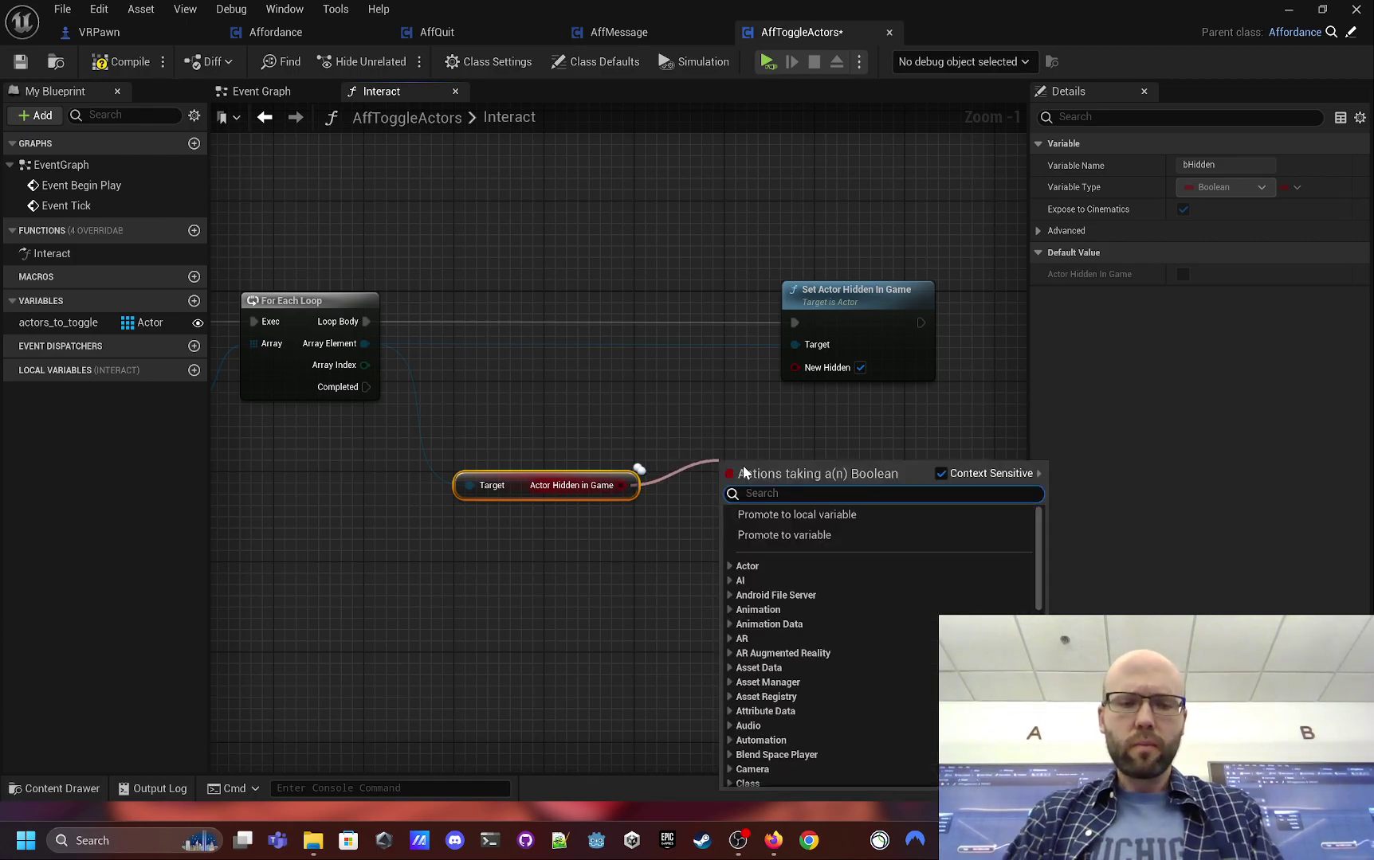
{"action": "type", "text": "not"}
{"action": "key", "text": "Return"}
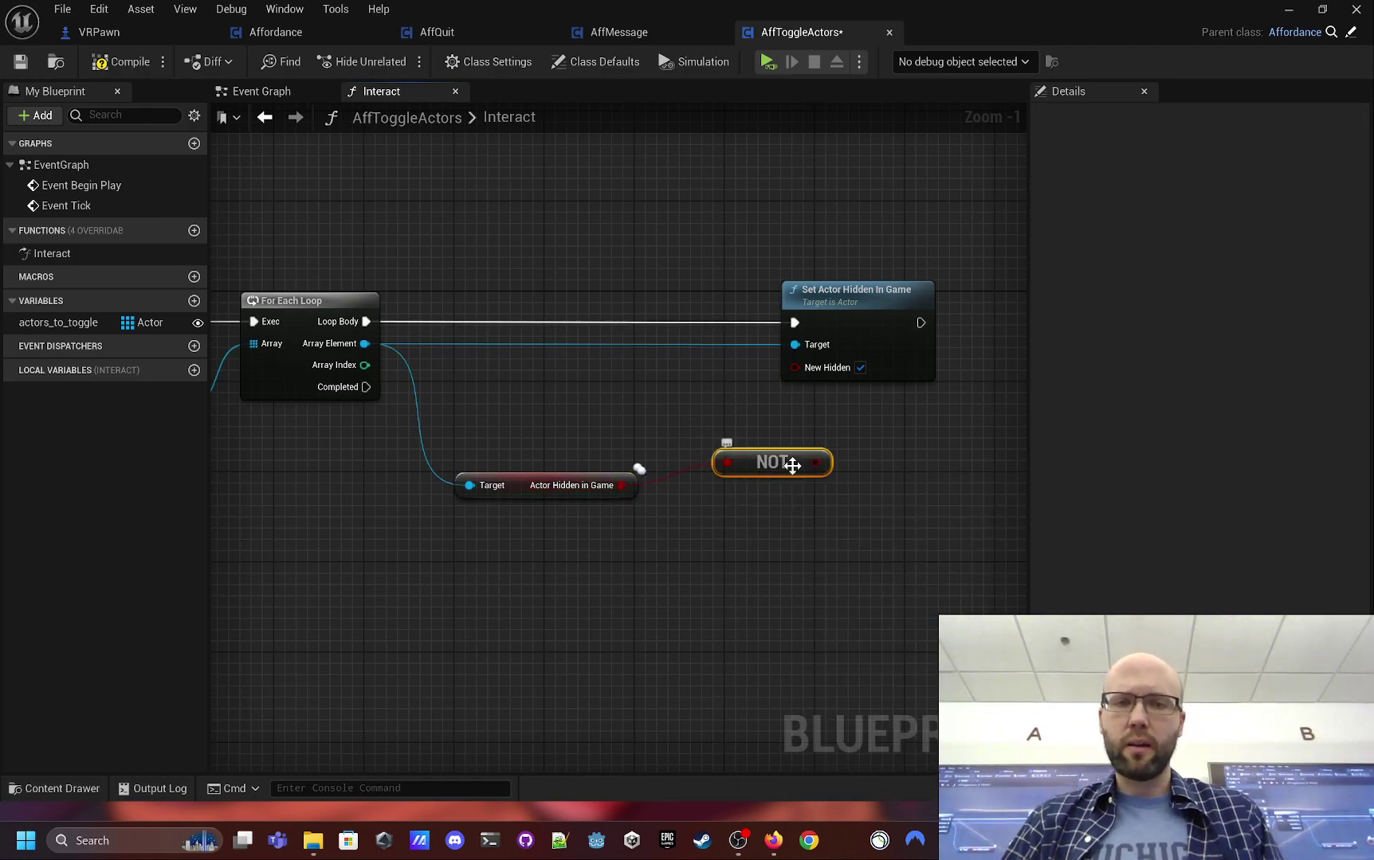
{"action": "left_click_drag", "start_coordinate": [816, 462], "coordinate": [801, 367]}
{"action": "right_click_drag", "start_coordinate": [852, 309], "coordinate": [882, 313]}
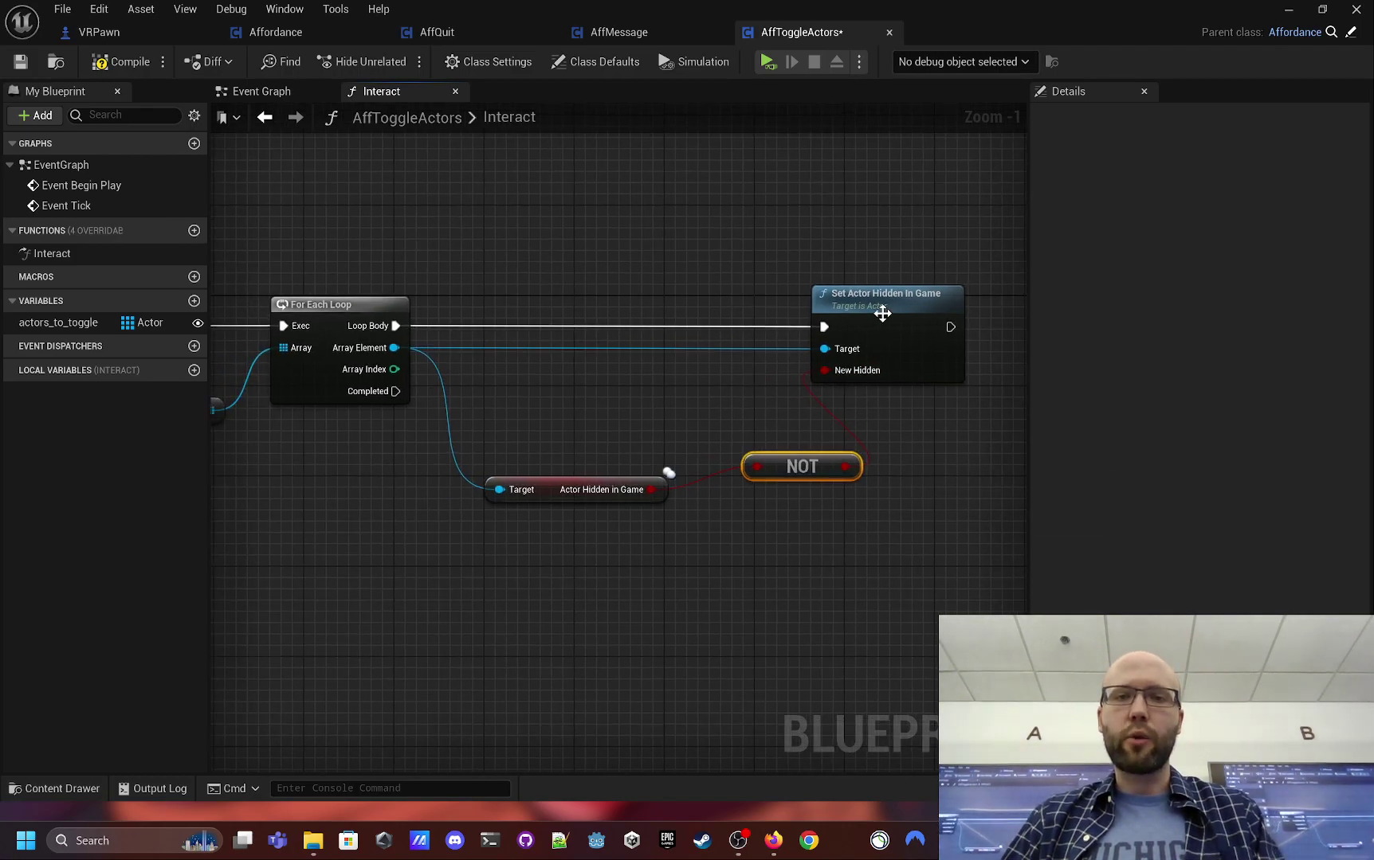
- Move the Set Actor Hidden In Game node clear of the NOT node, and compile and save AffToggleActors
{"action": "left_click_drag", "start_coordinate": [882, 313], "coordinate": [926, 315]}
{"action": "right_click", "coordinate": [913, 417]}
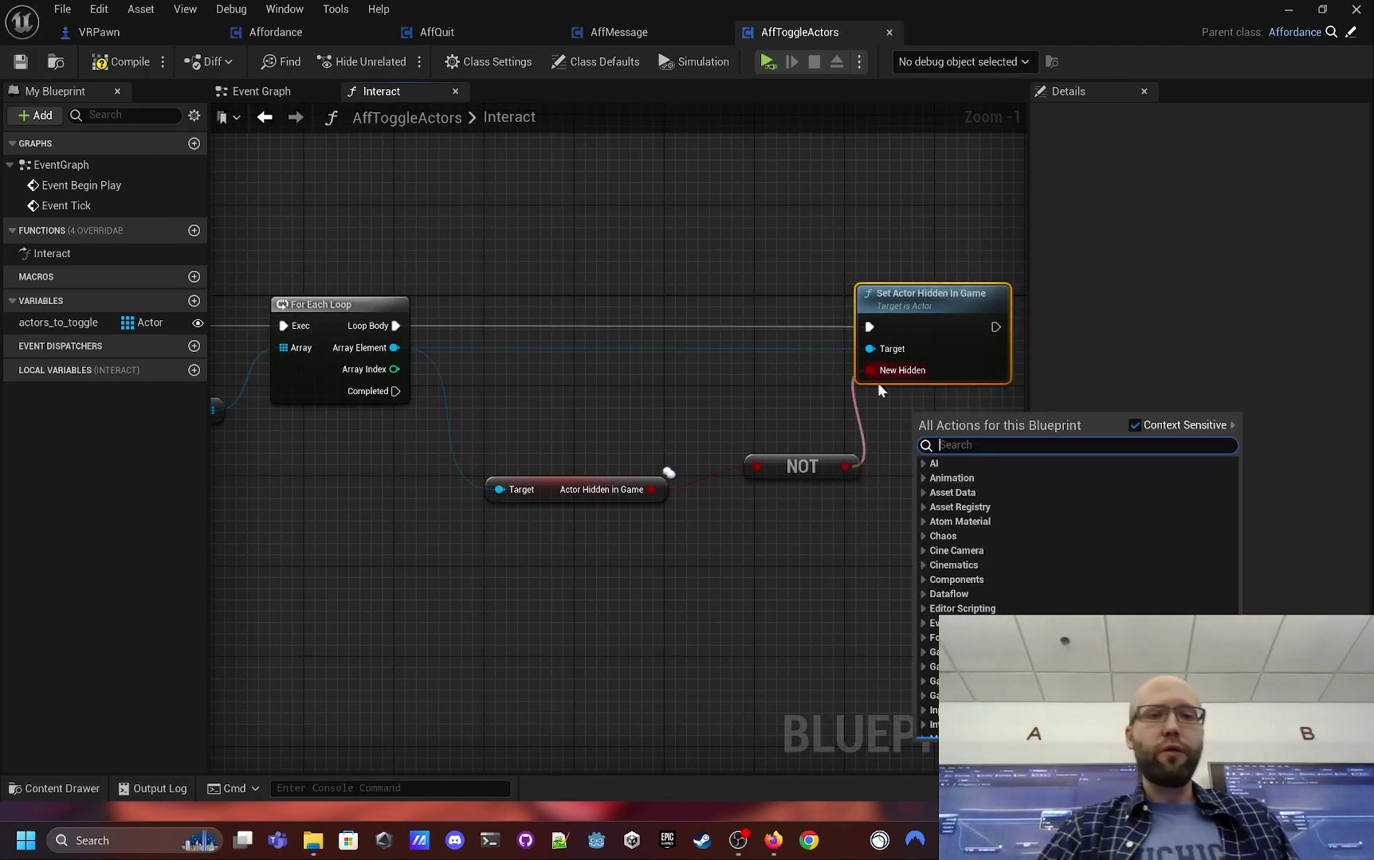
{"action": "left_click", "coordinate": [130, 63]}
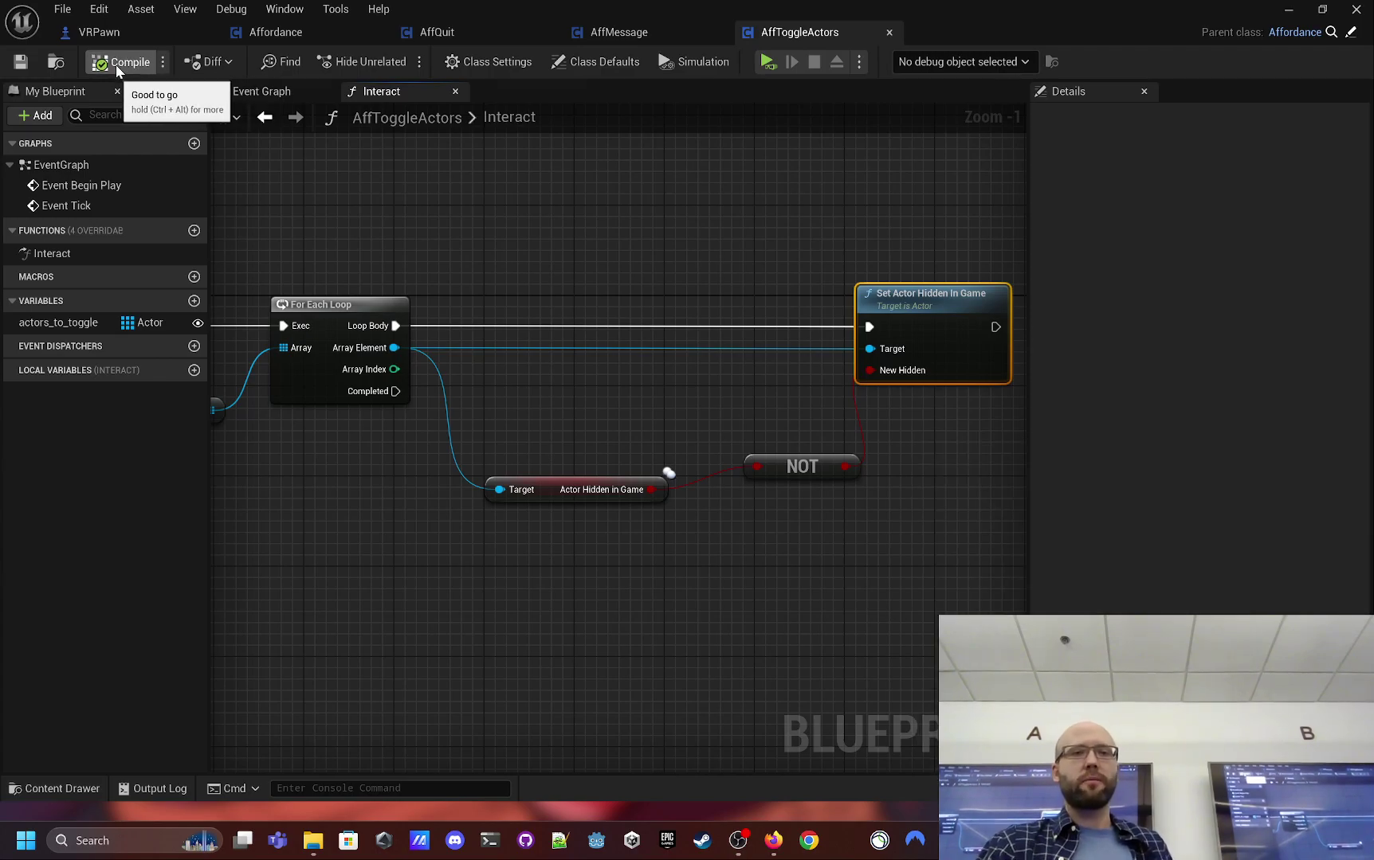
{"action": "right_click_drag", "start_coordinate": [482, 229], "coordinate": [432, 212]}
{"action": "left_click", "coordinate": [369, 329]}
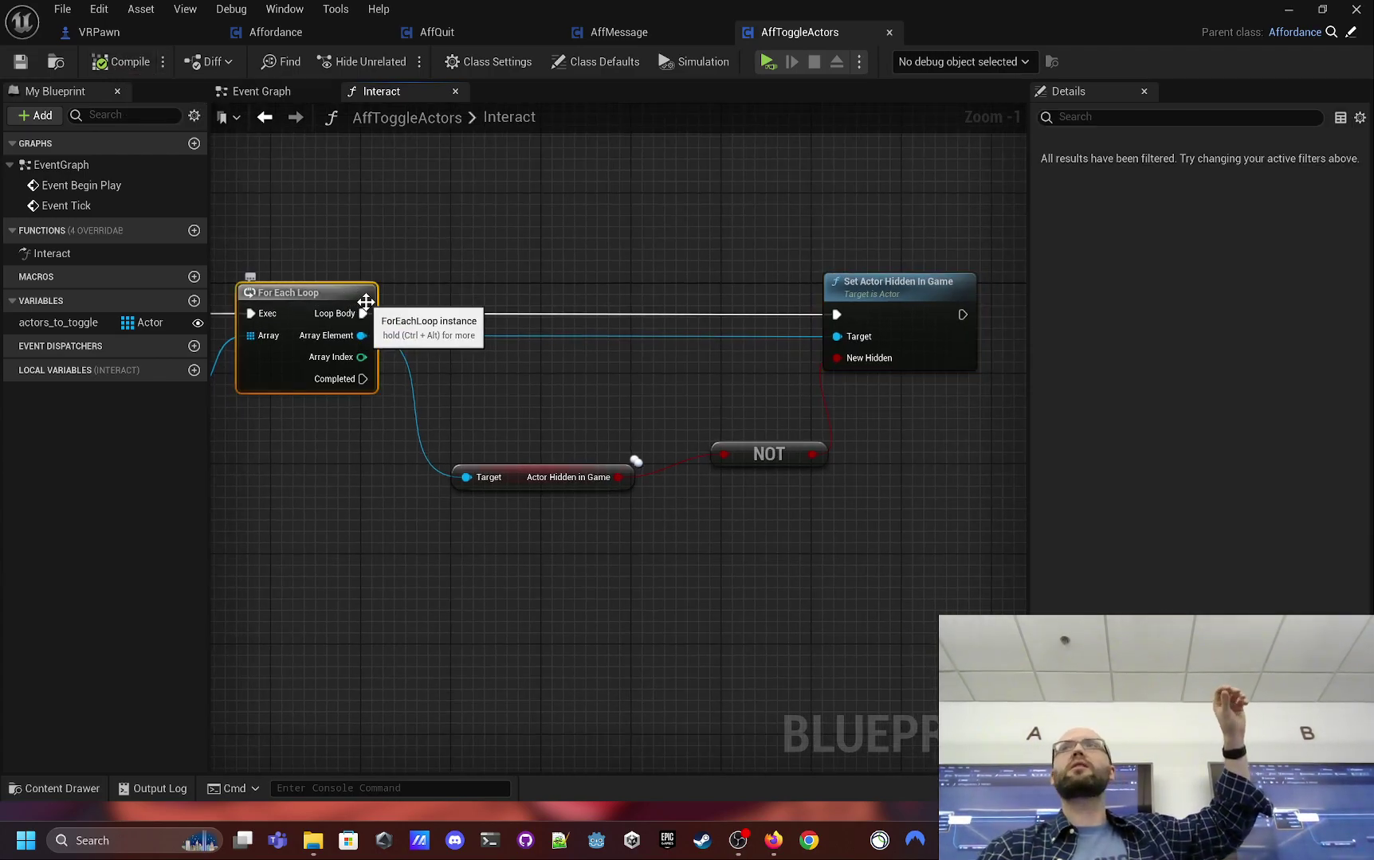
{"action": "left_click", "coordinate": [509, 468]}
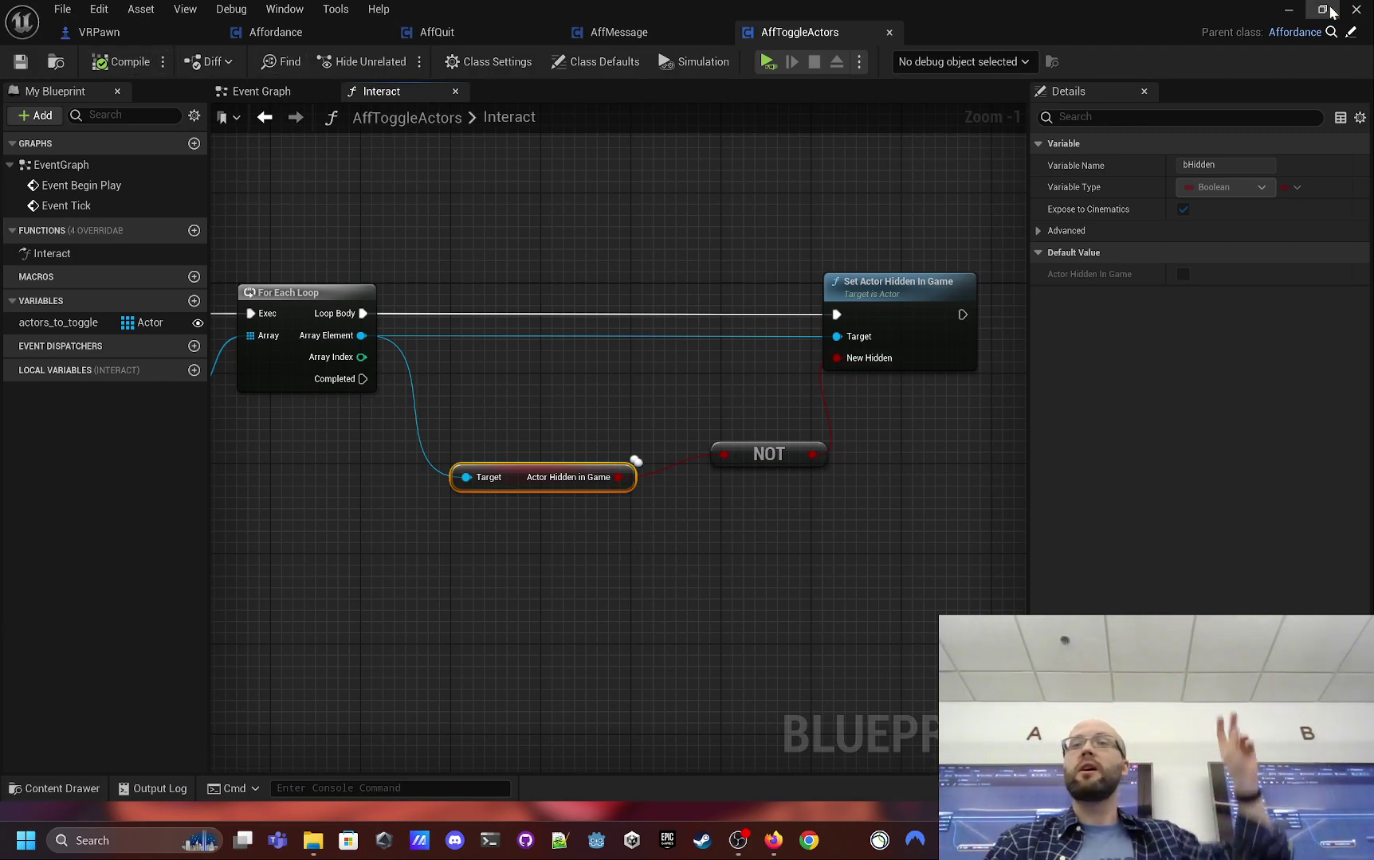
- Return to the VRTemplateMap level and run it in VR to test toggling the lights with the switch
{"action": "left_click", "coordinate": [1288, 8]}
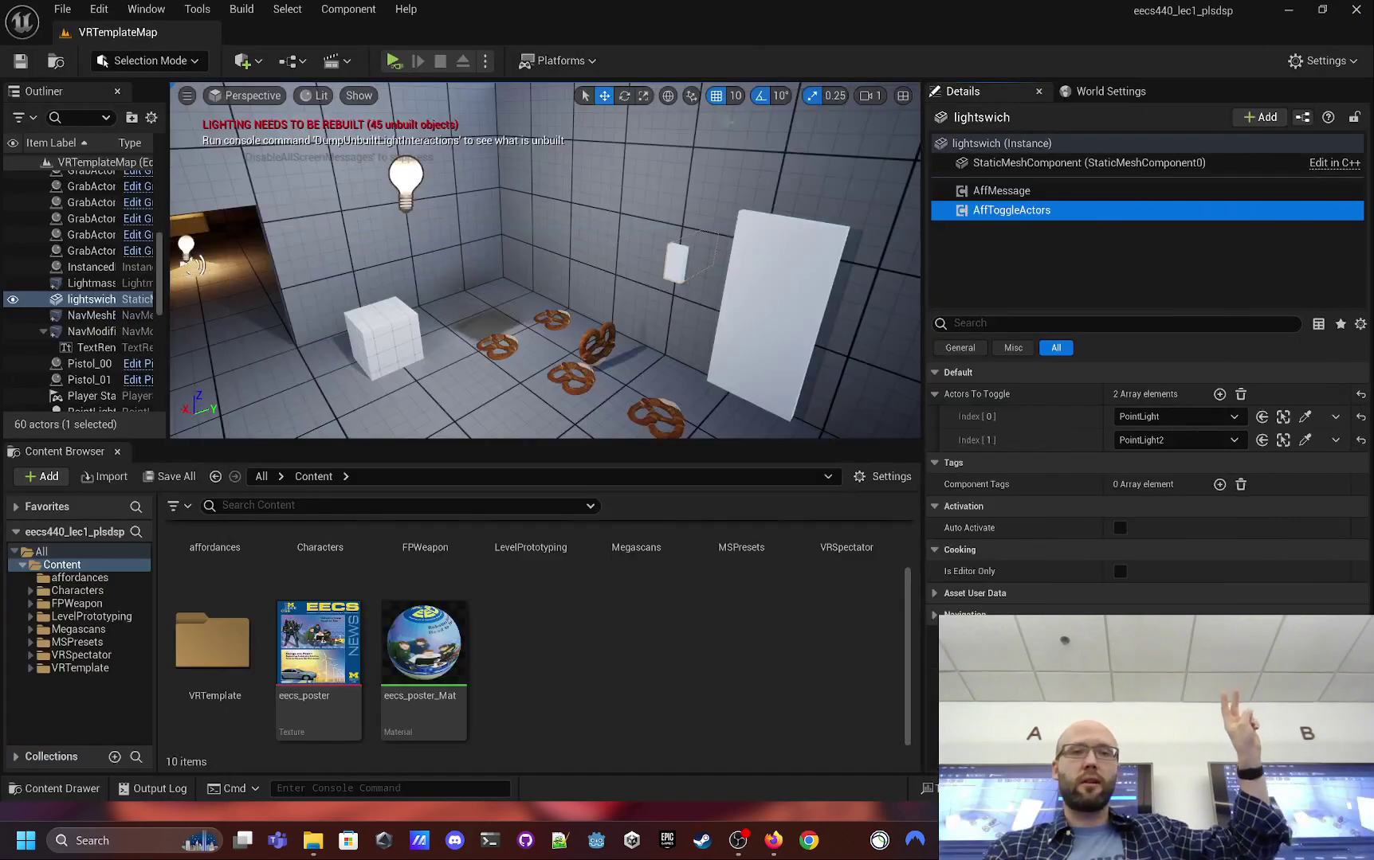
{"action": "left_click", "coordinate": [394, 62]}
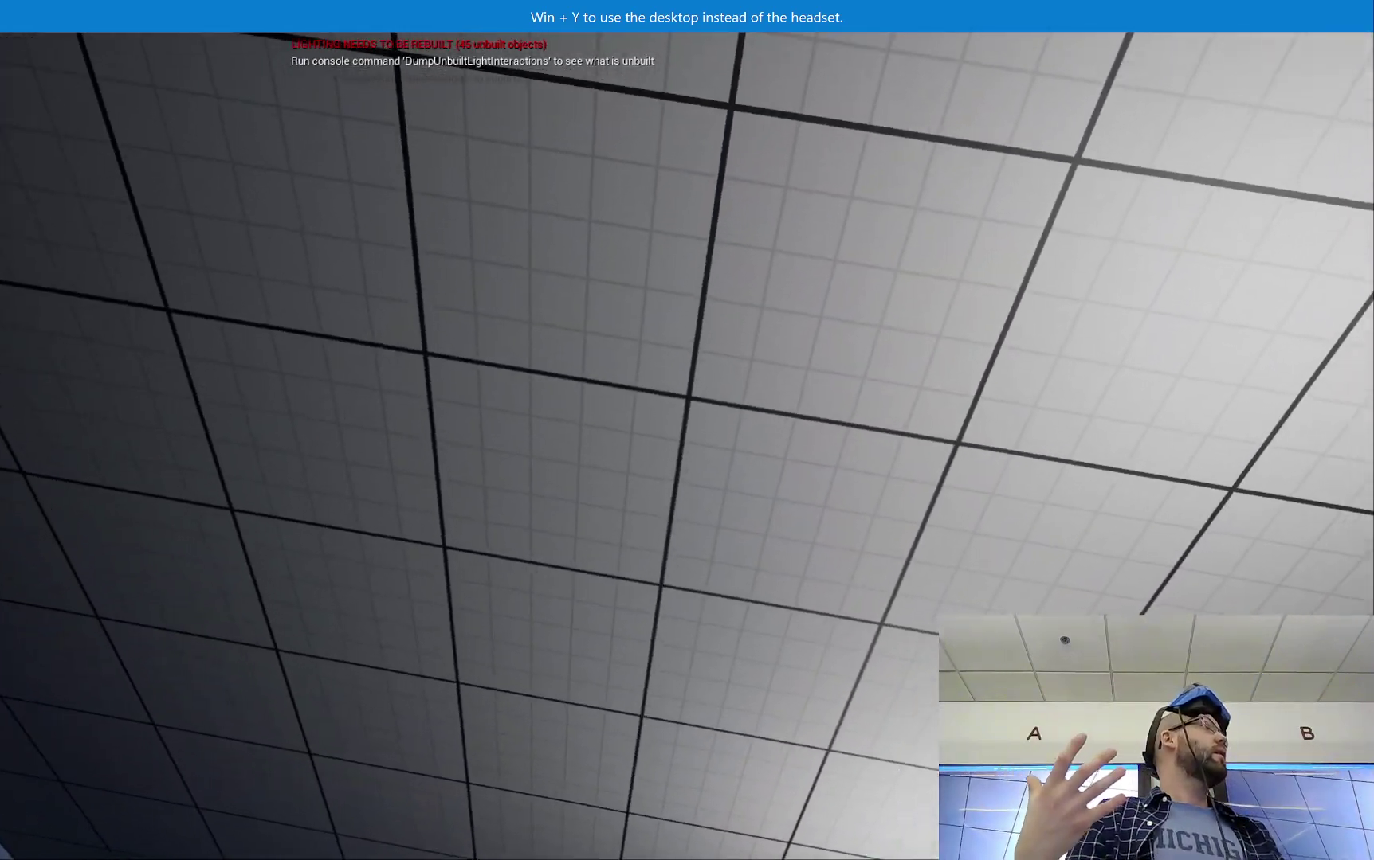
{"action": "key", "text": "Escape"}
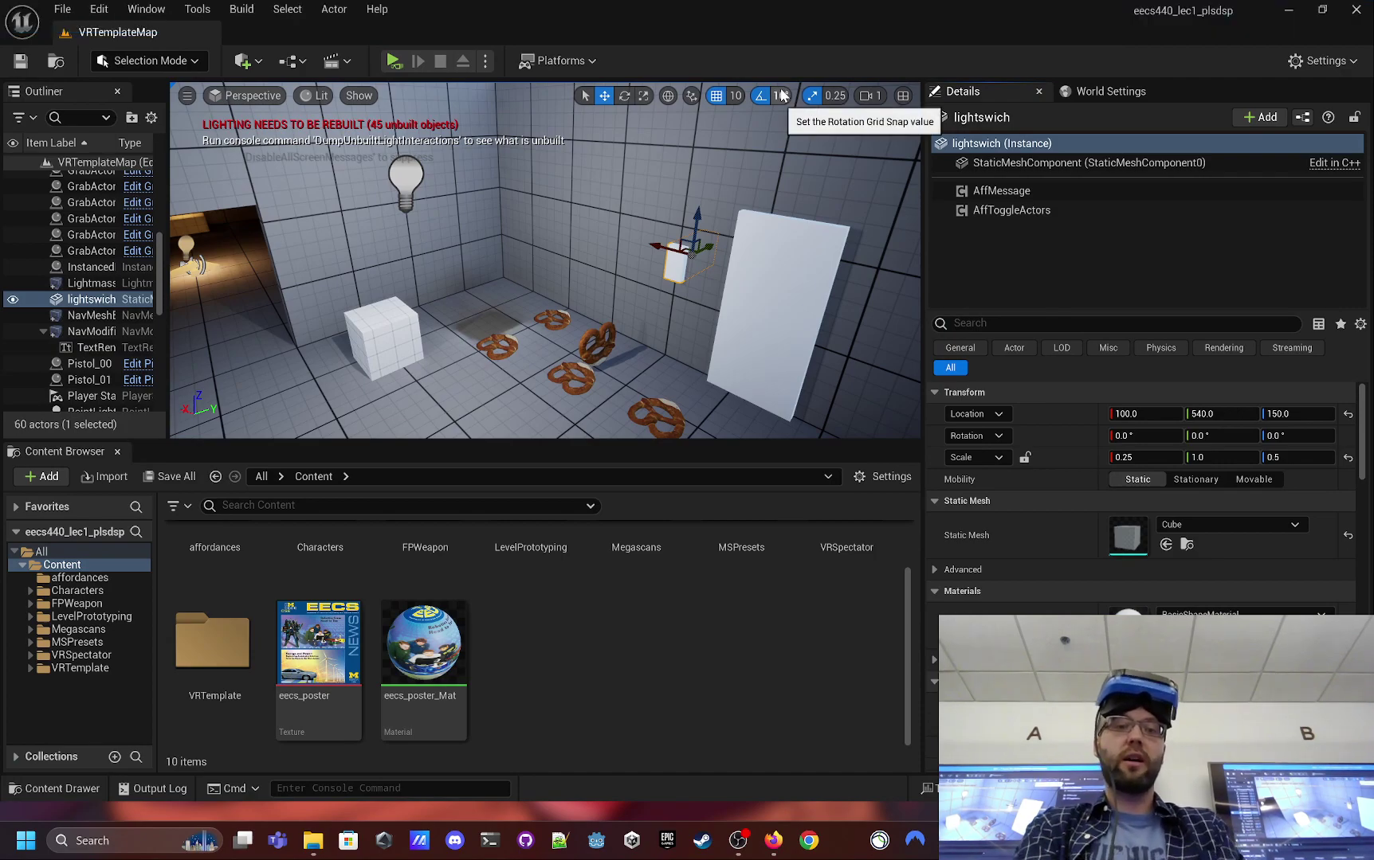
- Return to AffToggleActors' Interact graph and examine the toggle logic from the loop to Set Actor Hidden In Game
{"action": "mouse_move", "coordinate": [879, 840]}
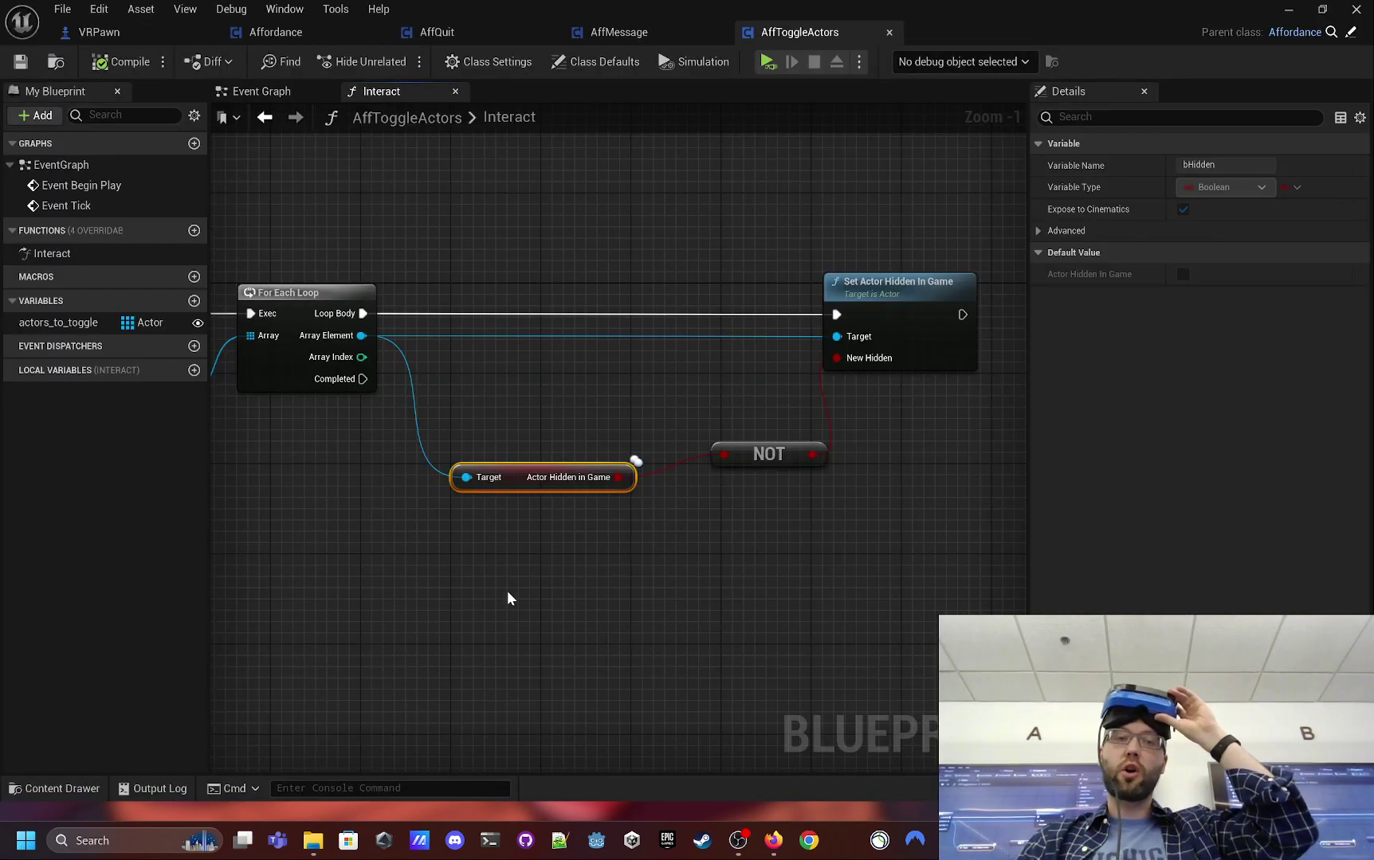
{"action": "right_click_drag", "start_coordinate": [510, 599], "coordinate": [779, 603]}
{"action": "right_click_drag", "start_coordinate": [635, 550], "coordinate": [498, 519]}
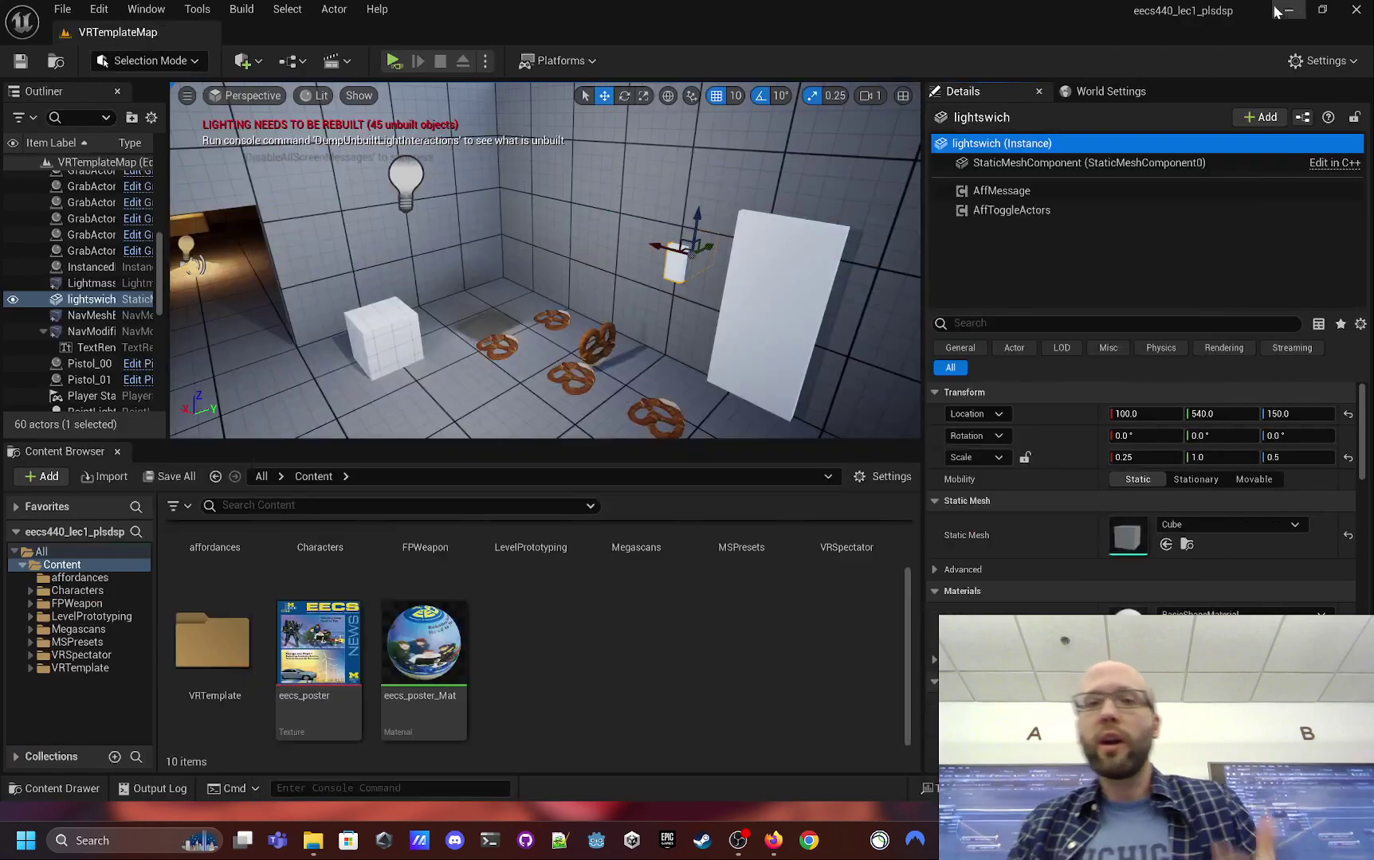
- Duplicate the lightswich cube along the wall to location 220, 540, 150 and scale the copy to 1.0, 1.0, 1.25
{"action": "right_click_drag", "start_coordinate": [606, 361], "coordinate": [606, 361]}
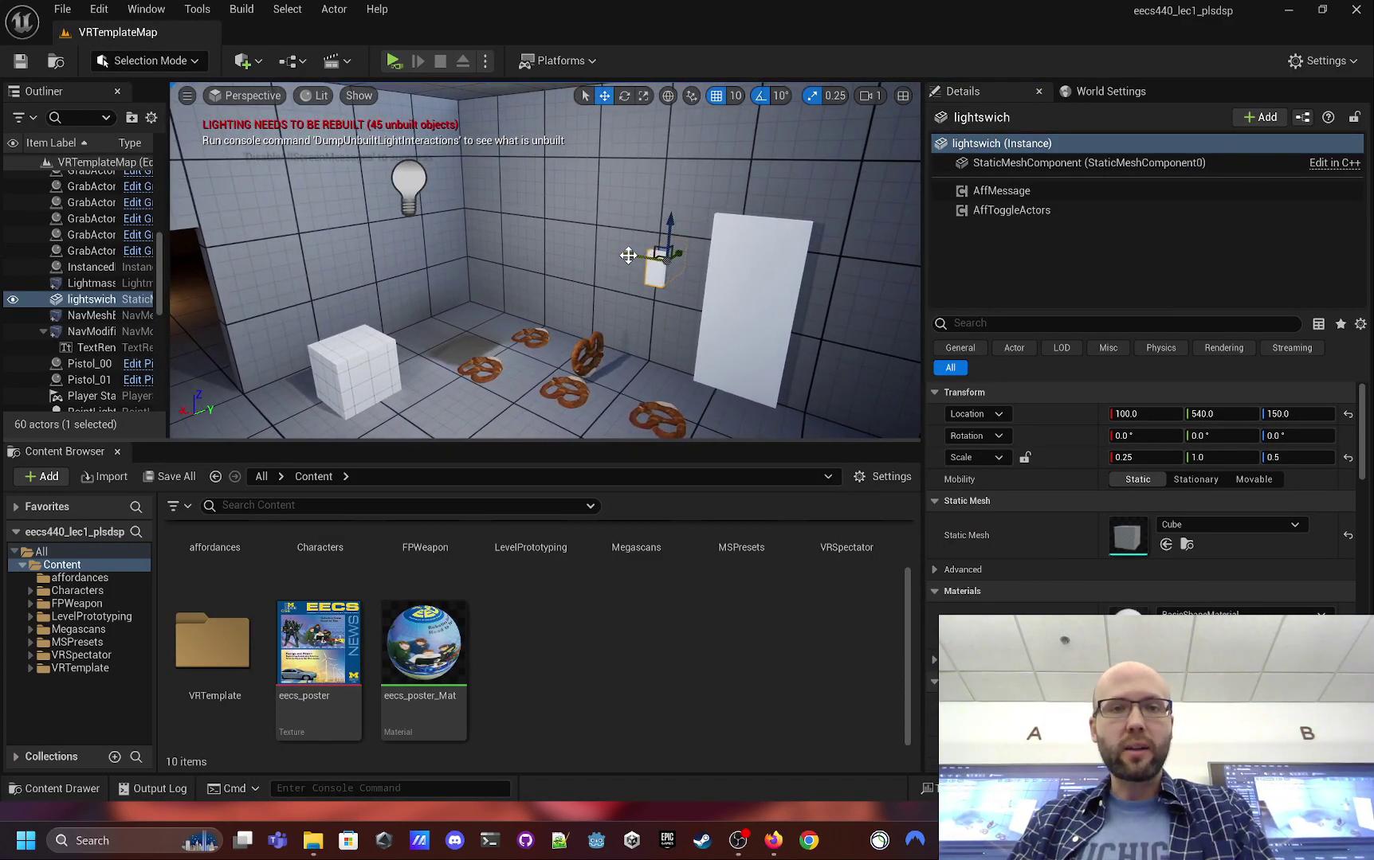
{"action": "left_click_drag", "start_coordinate": [628, 255], "coordinate": [600, 210], "text": "alt"}
{"action": "key", "text": "r"}
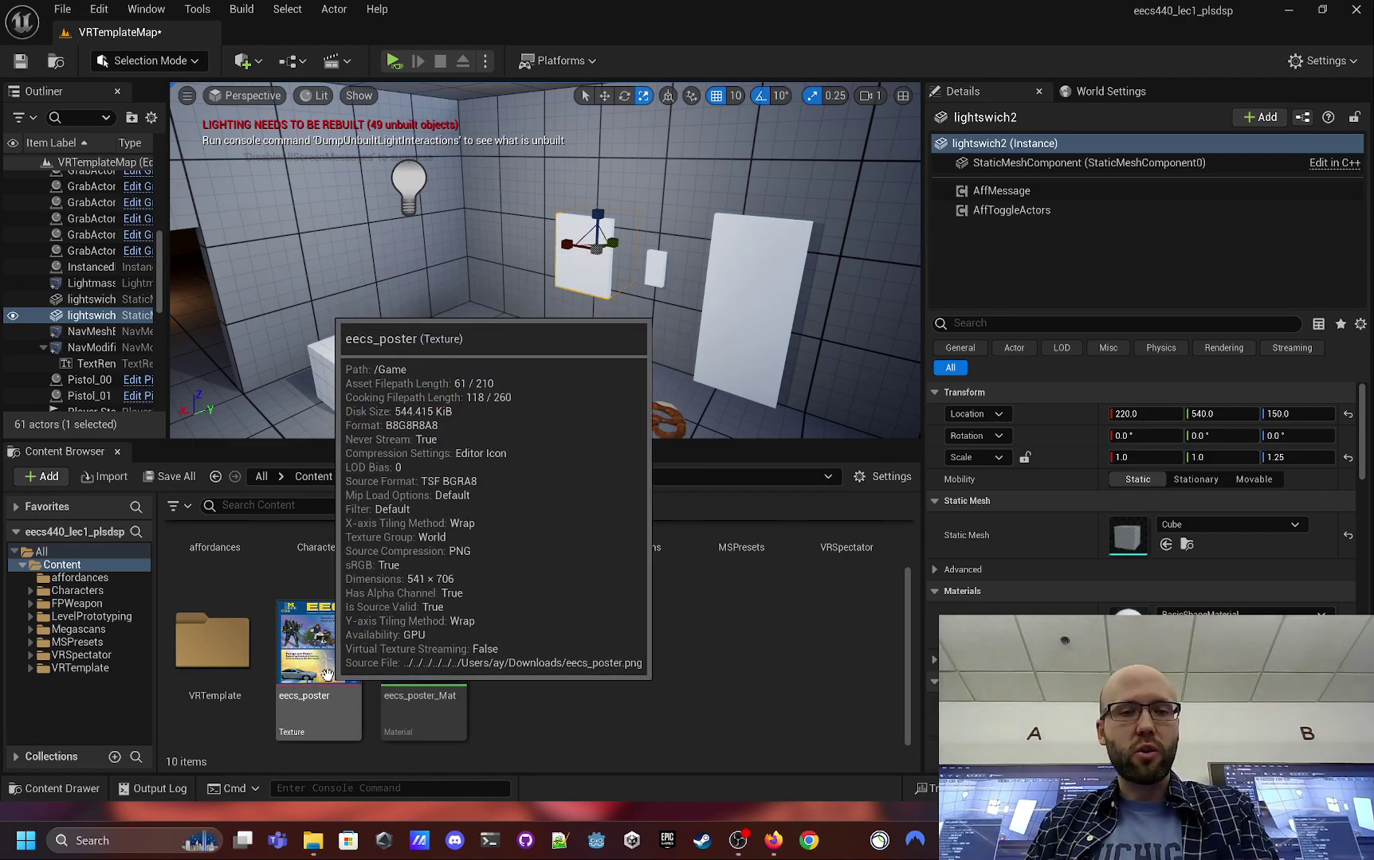
- Apply the eecs_poster texture to the enlarged lightswich2 cube and keep that cube selected
{"action": "key", "text": "f"}
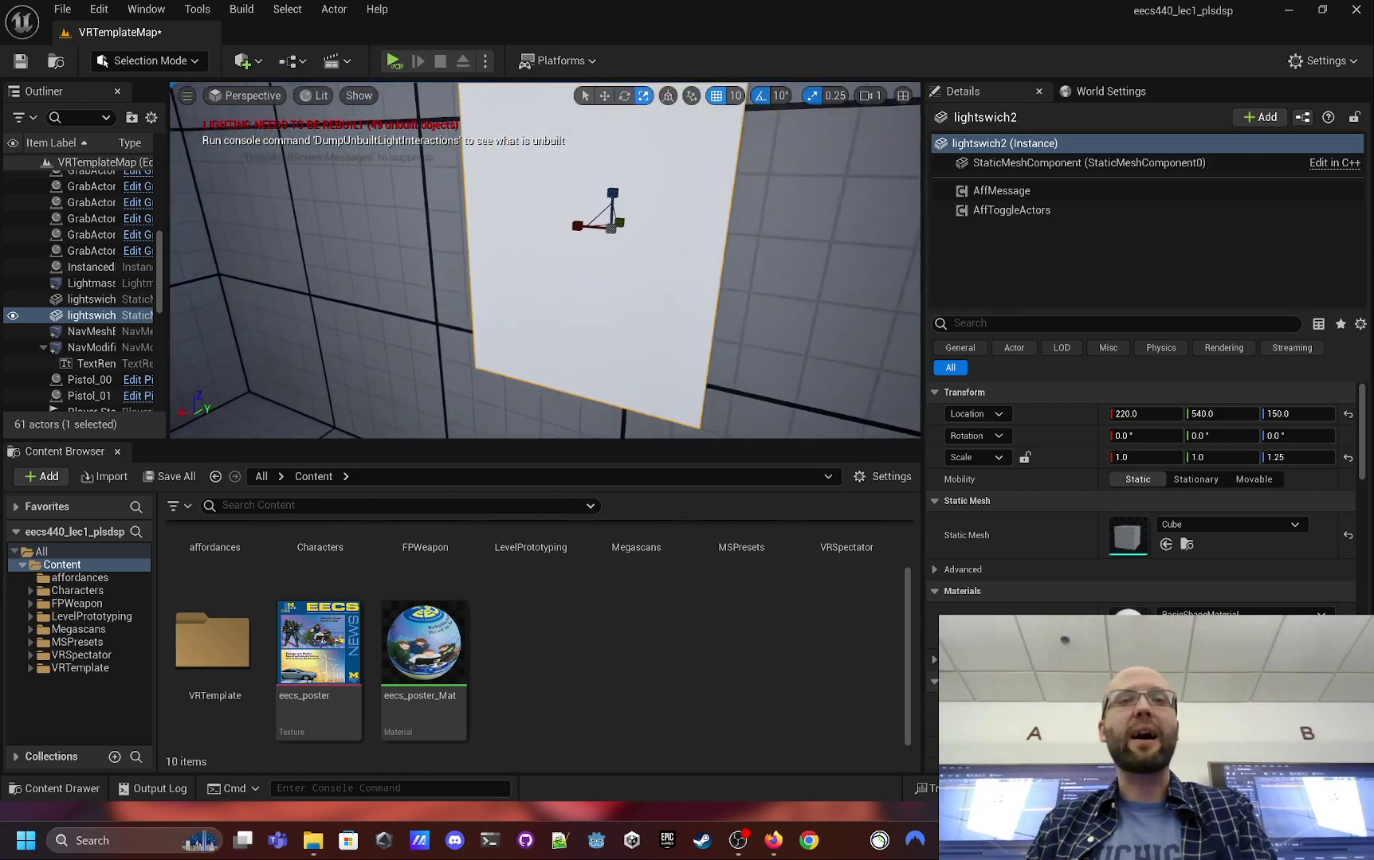
{"action": "left_click", "coordinate": [313, 650]}
{"action": "left_click_drag", "start_coordinate": [313, 650], "coordinate": [571, 275]}
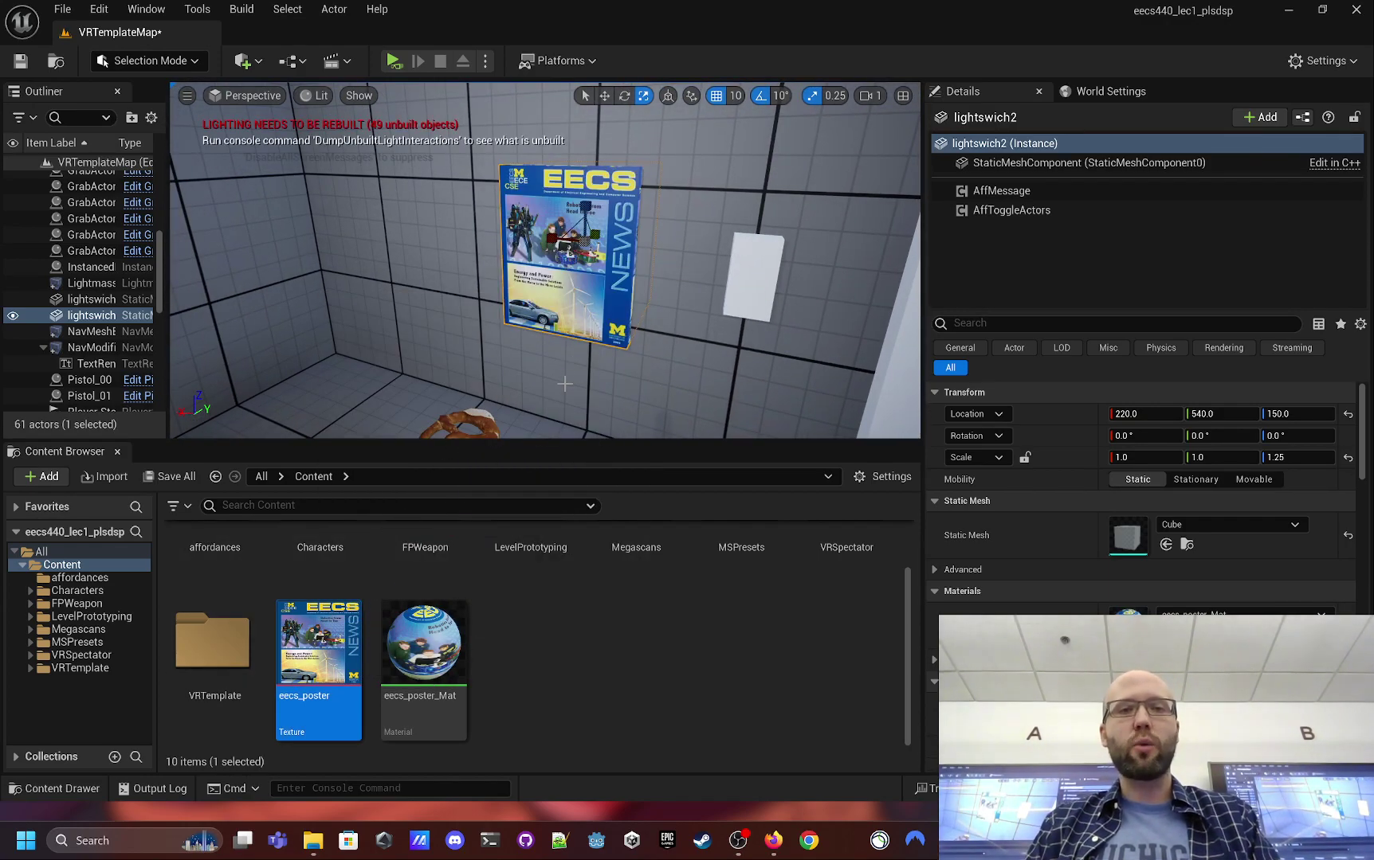
{"action": "left_click", "coordinate": [564, 384]}
{"action": "scroll", "coordinate": [564, 384], "scroll_direction": "up", "scroll_amount": 5}
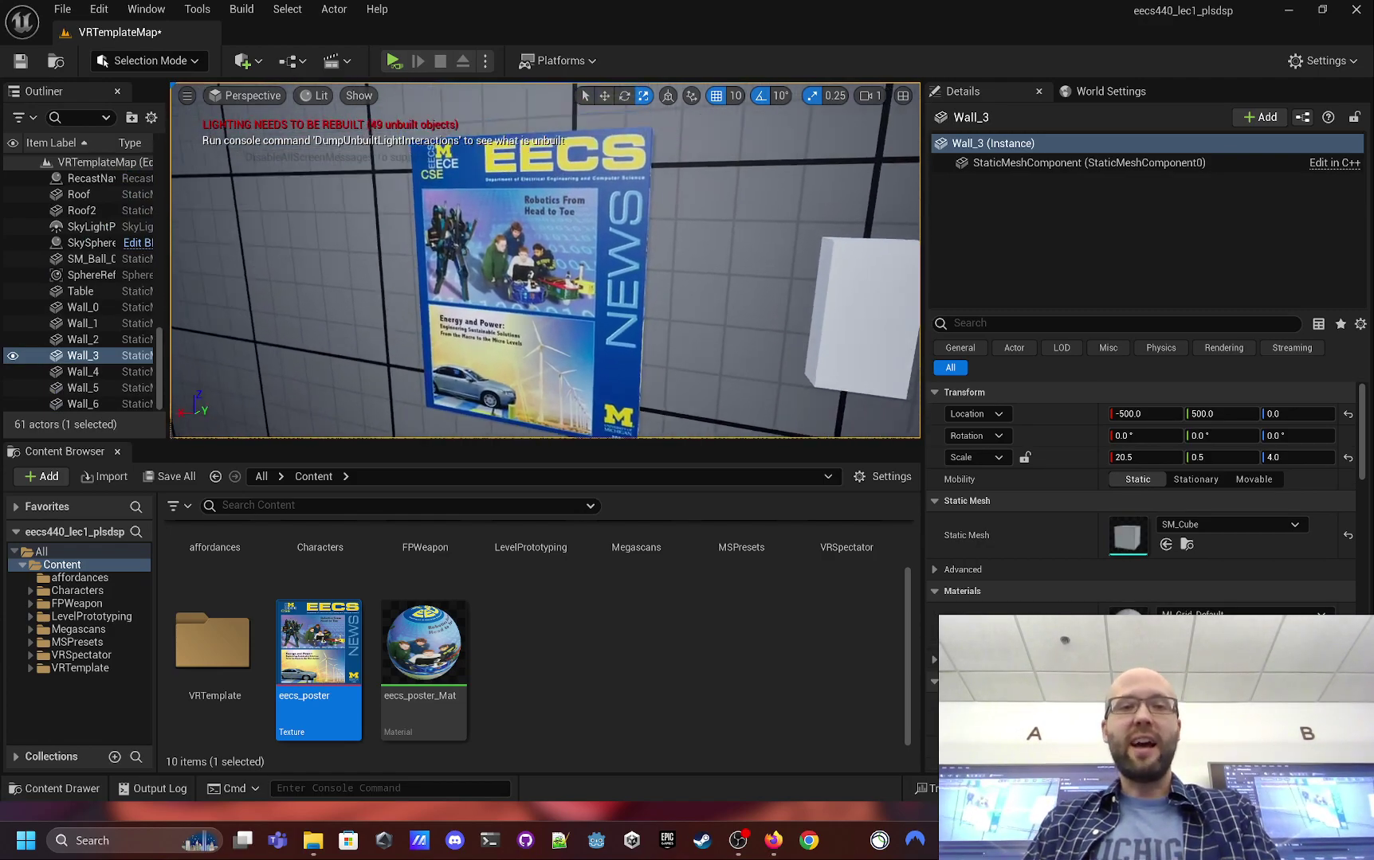
{"action": "scroll", "coordinate": [546, 260], "scroll_direction": "down", "scroll_amount": 4}
{"action": "left_click", "coordinate": [567, 269]}
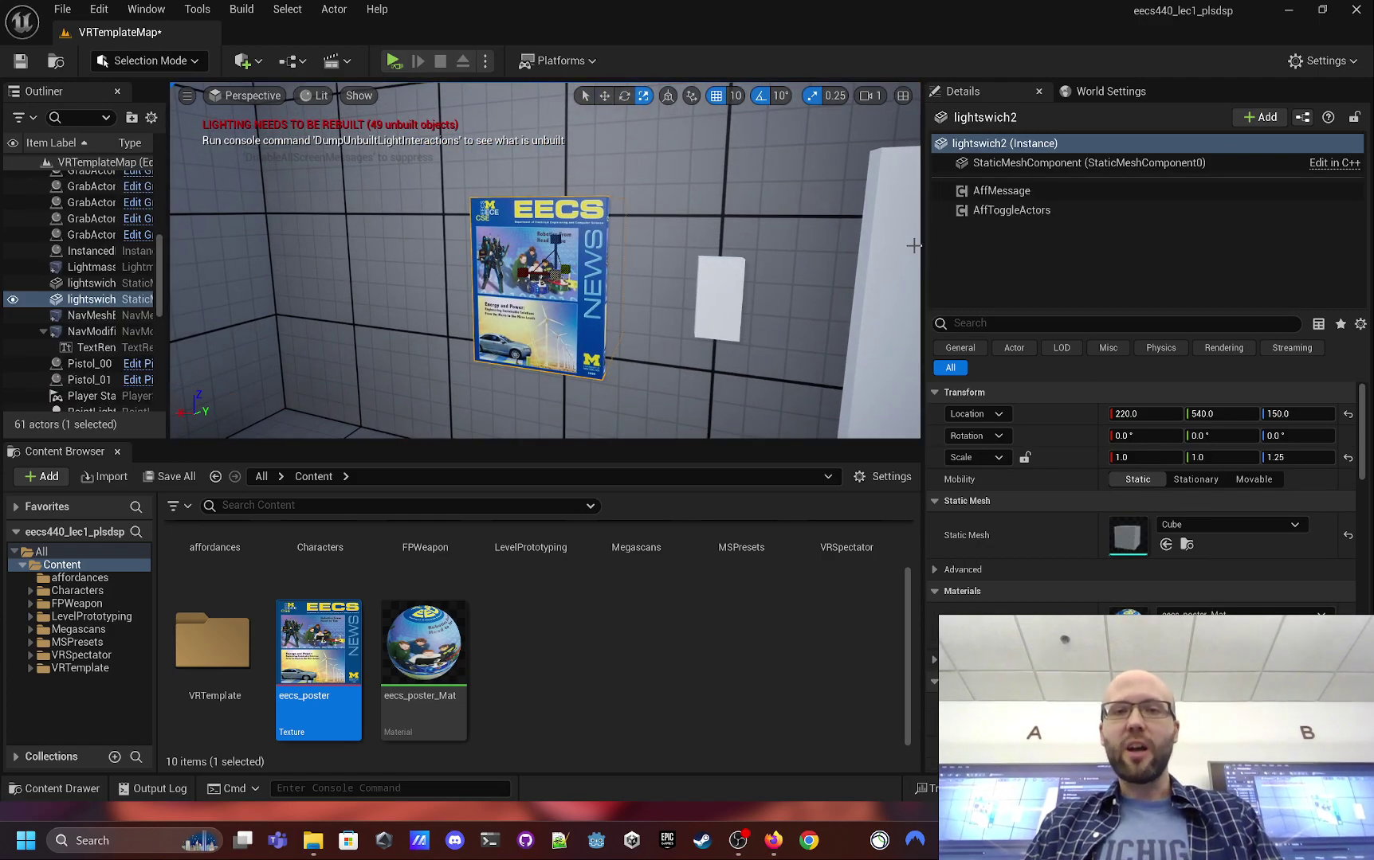
{"action": "key", "text": "ctrl+z"}
{"action": "key", "text": "ctrl+y"}
- Examine lightswich2's AffToggleActors, AffMessage and static mesh components, and select the original lightswich for comparison
{"action": "right_click_drag", "start_coordinate": [914, 246], "coordinate": [877, 239]}
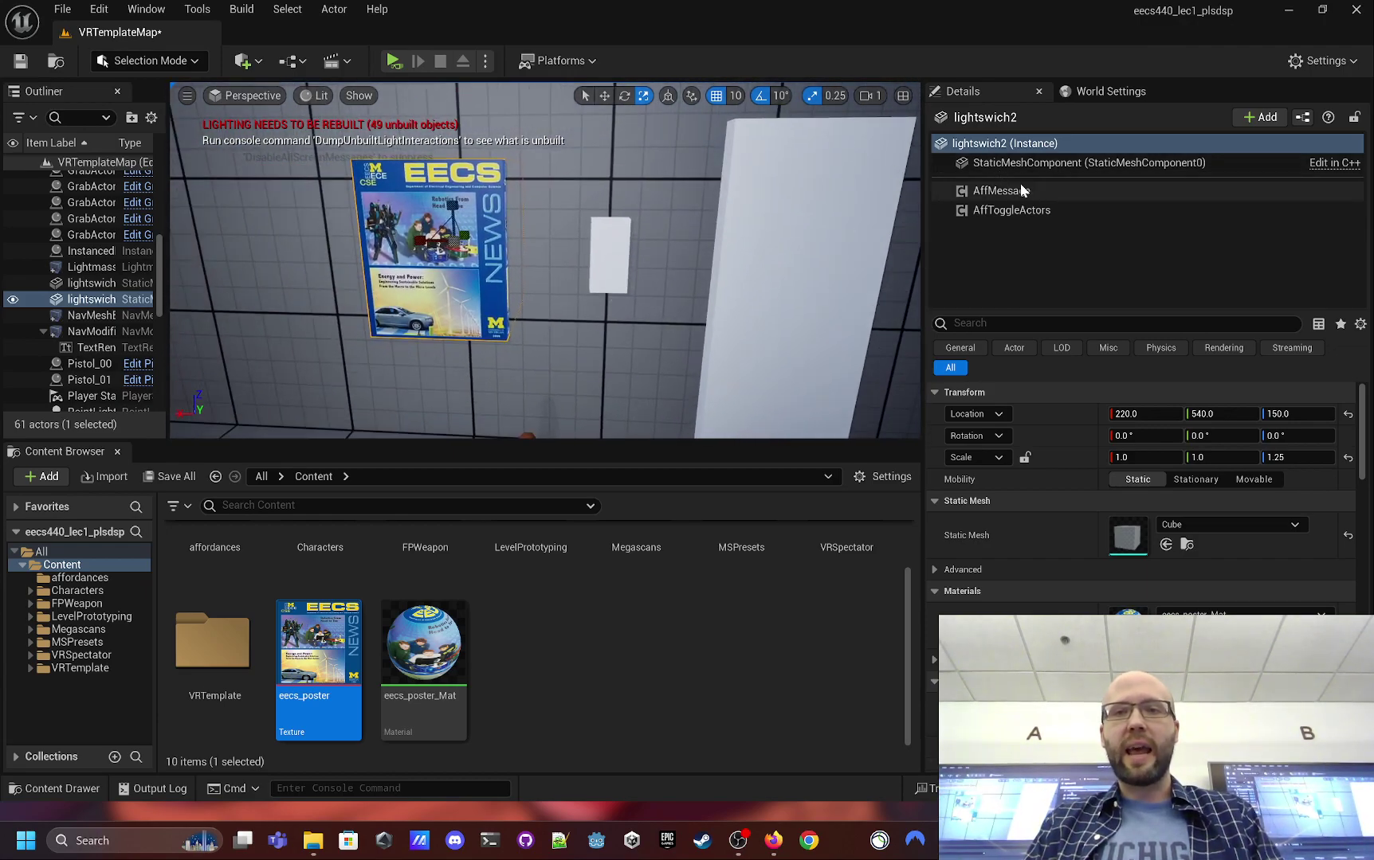
{"action": "left_click", "coordinate": [987, 211]}
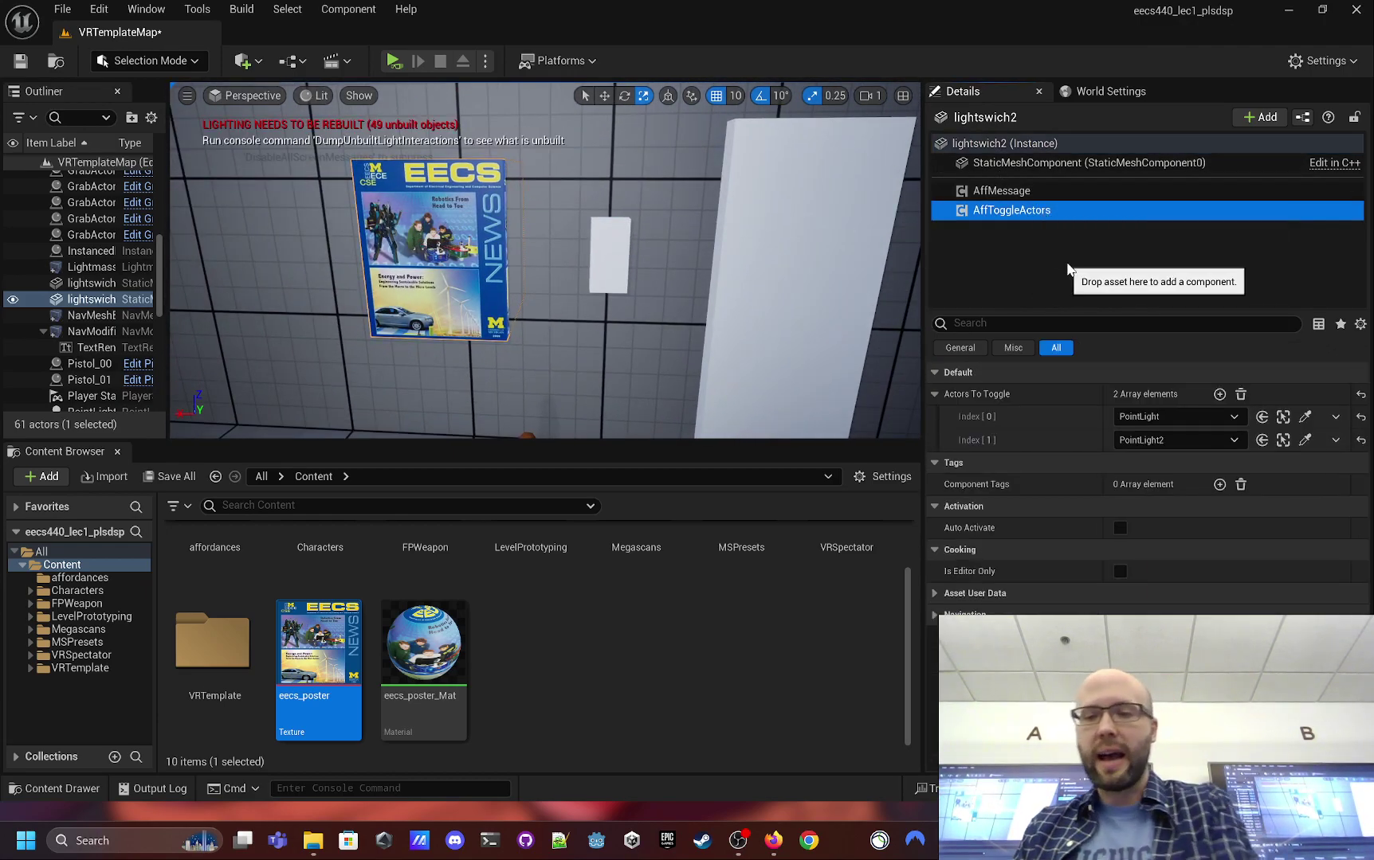
{"action": "left_click", "coordinate": [1036, 190]}
{"action": "left_click", "coordinate": [1040, 163]}
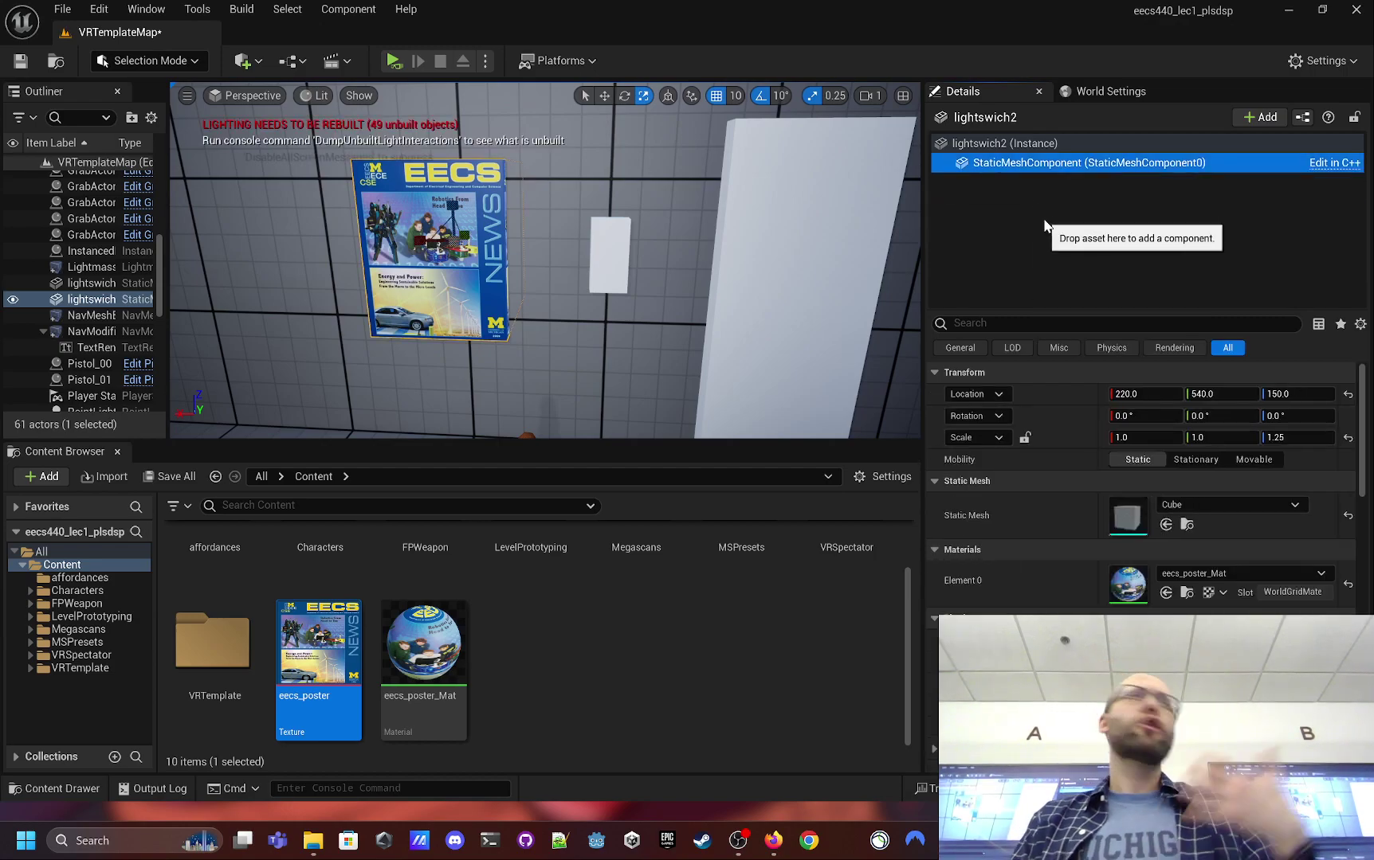
{"action": "left_click", "coordinate": [615, 257]}
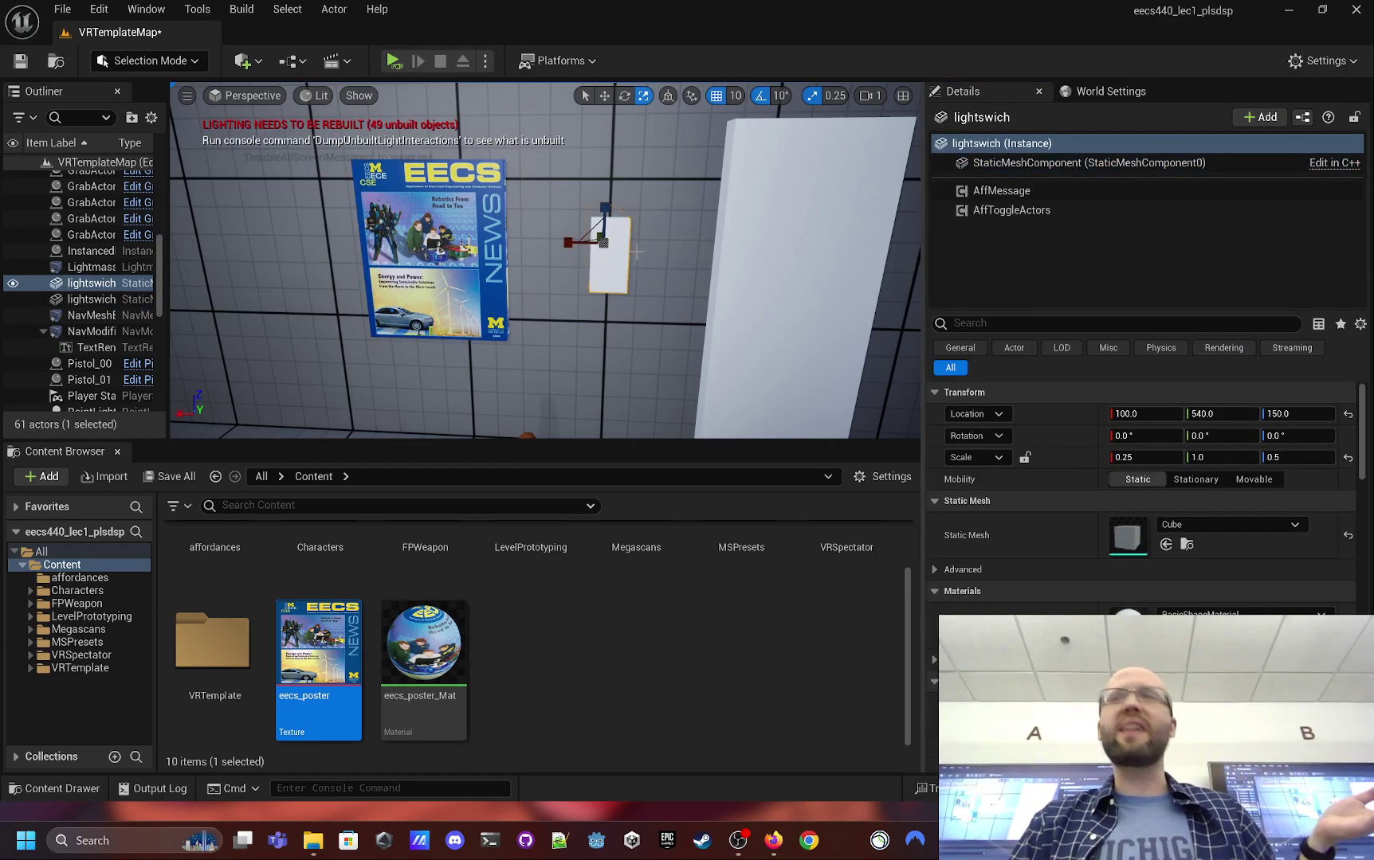
- Rename the lightswich2 cube to Poster and keep it selected
{"action": "left_click", "coordinate": [95, 300]}
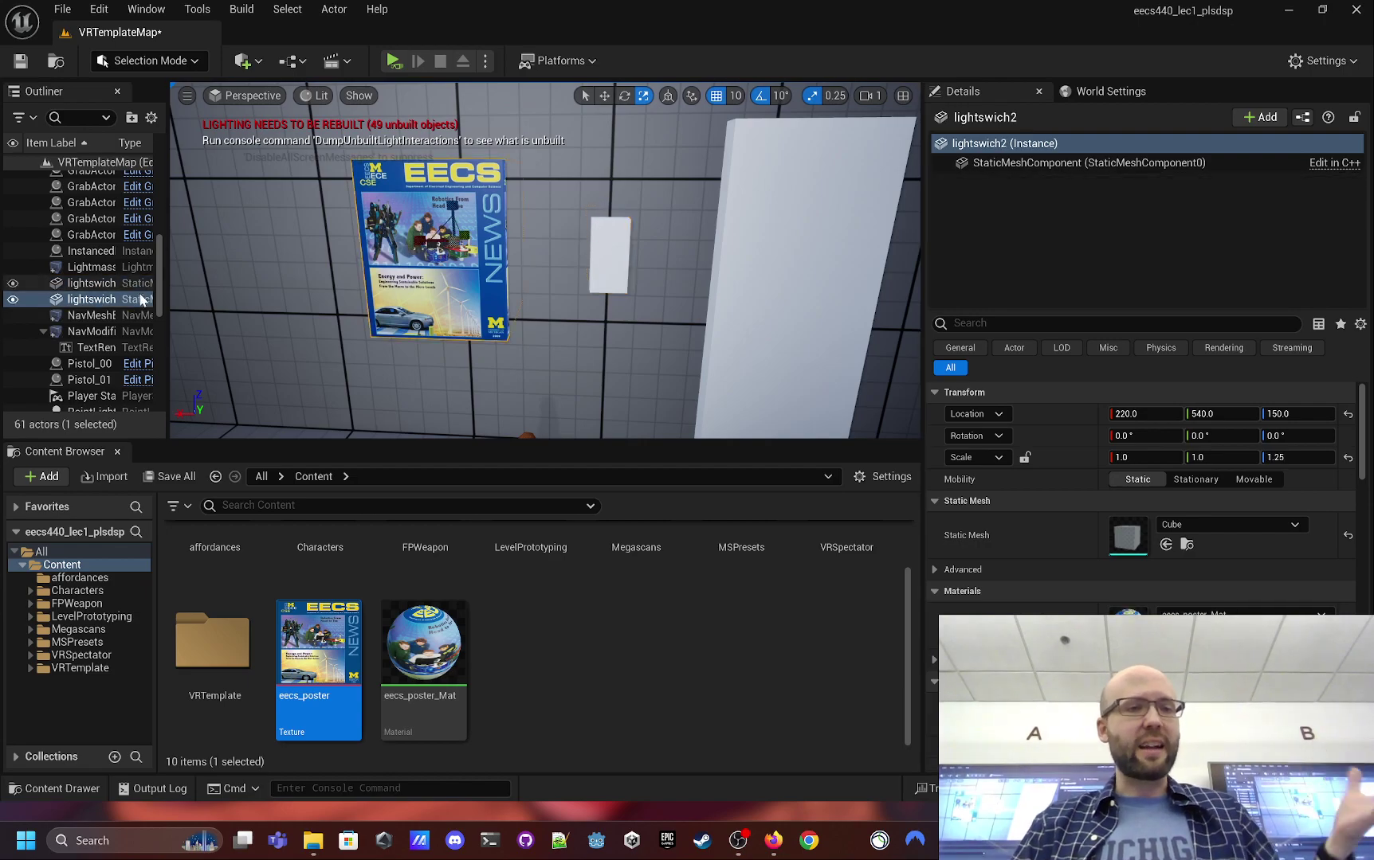
{"action": "left_click", "coordinate": [95, 299]}
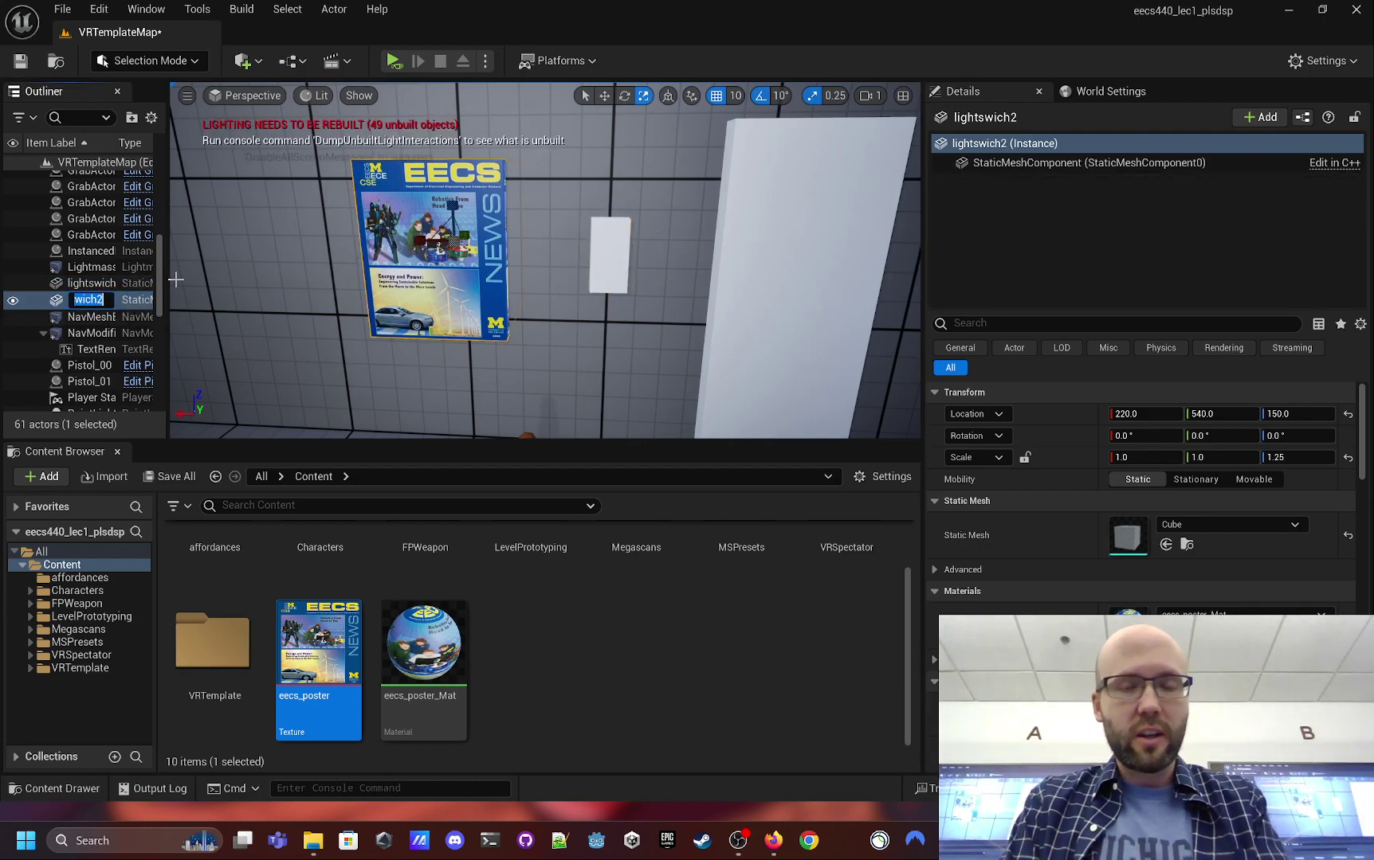
{"action": "type", "text": "Poster"}
{"action": "key", "text": "Return"}
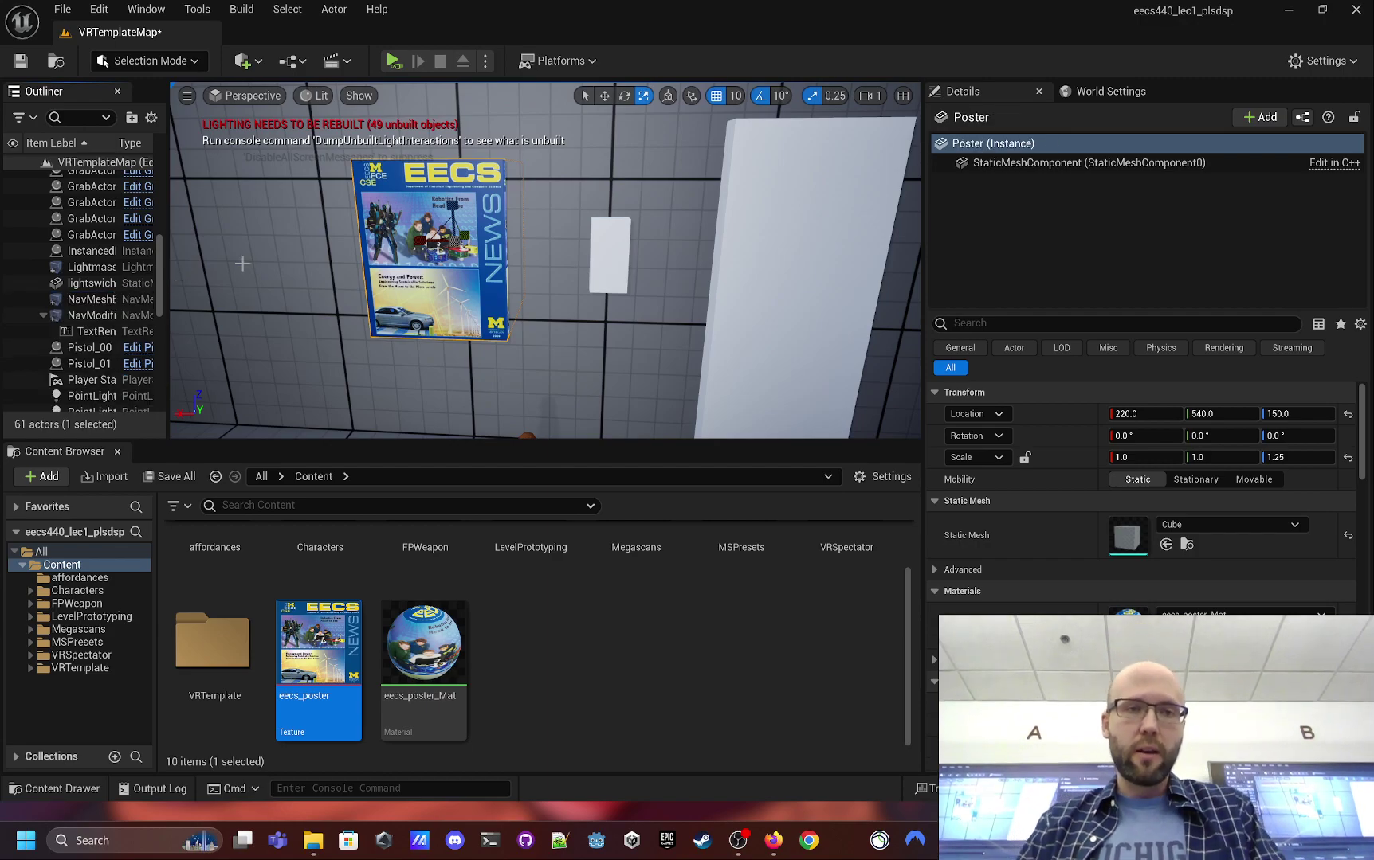
{"action": "left_click", "coordinate": [515, 370]}
{"action": "left_click", "coordinate": [447, 256]}
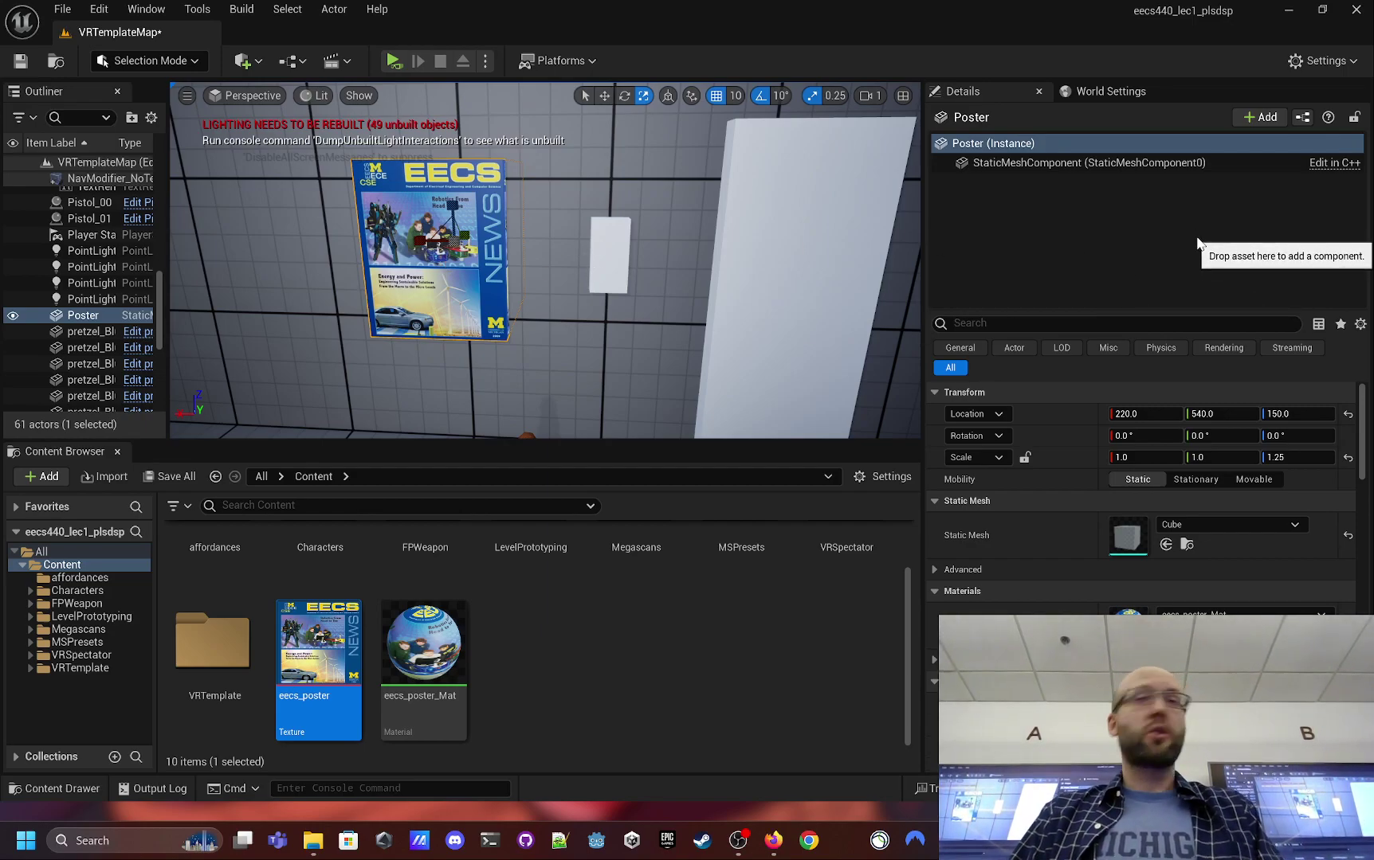
- Add a new Blueprint script component named AffOpenURL to Poster, using Affordance as its parent class
{"action": "left_click", "coordinate": [1264, 118]}
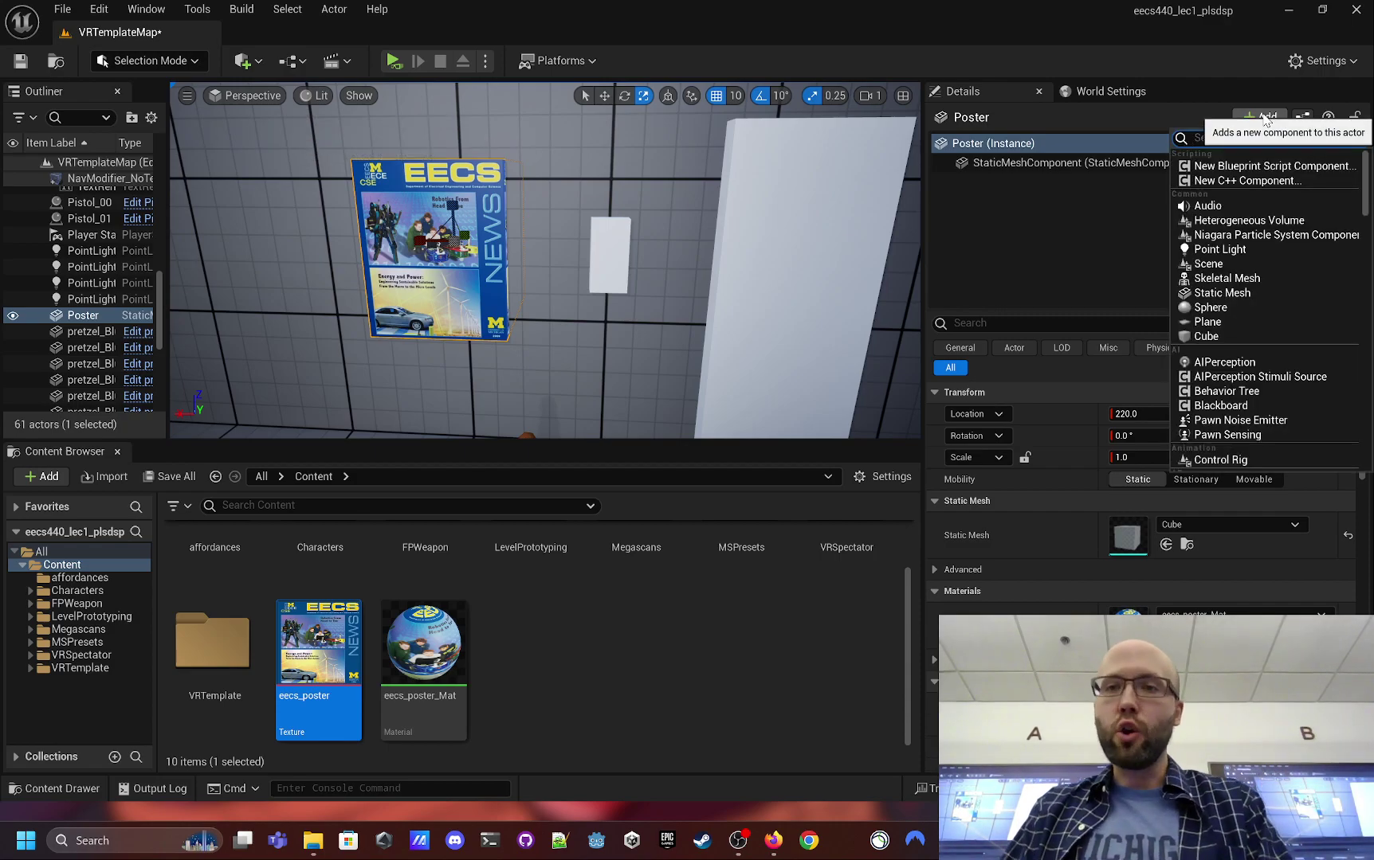
{"action": "left_click", "coordinate": [1273, 166]}
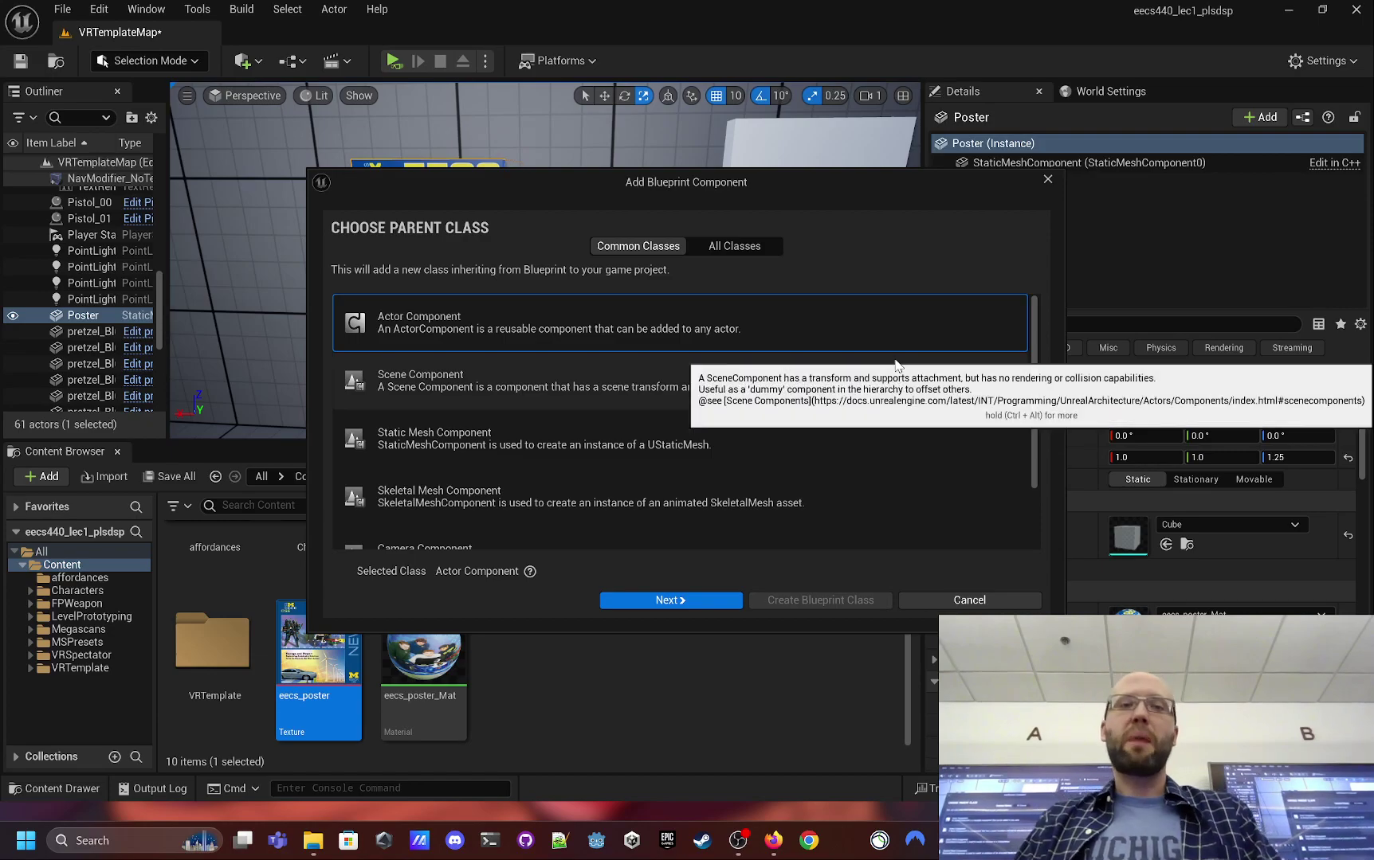
{"action": "left_click", "coordinate": [711, 249]}
{"action": "left_click", "coordinate": [416, 379]}
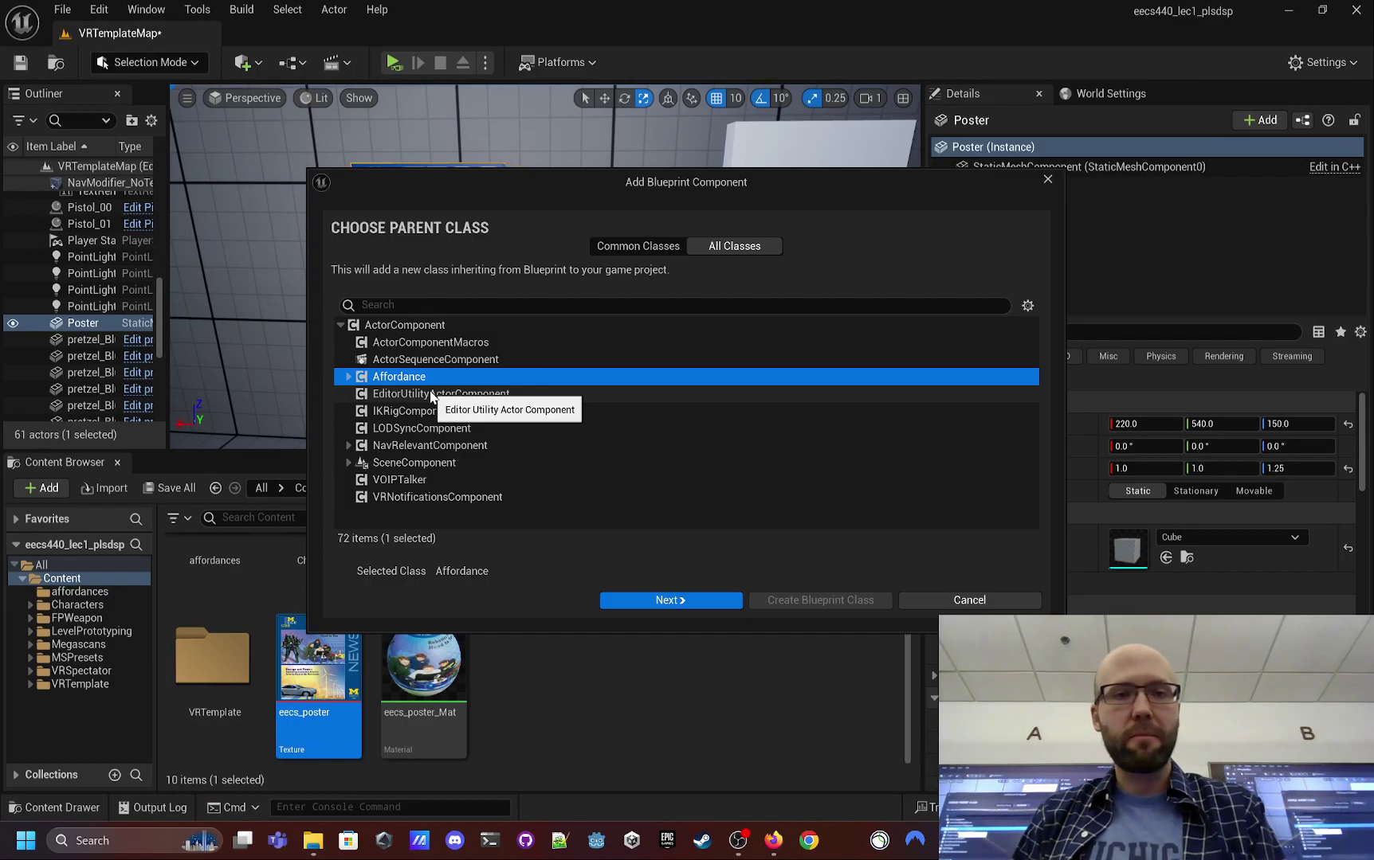
{"action": "left_click", "coordinate": [690, 602]}
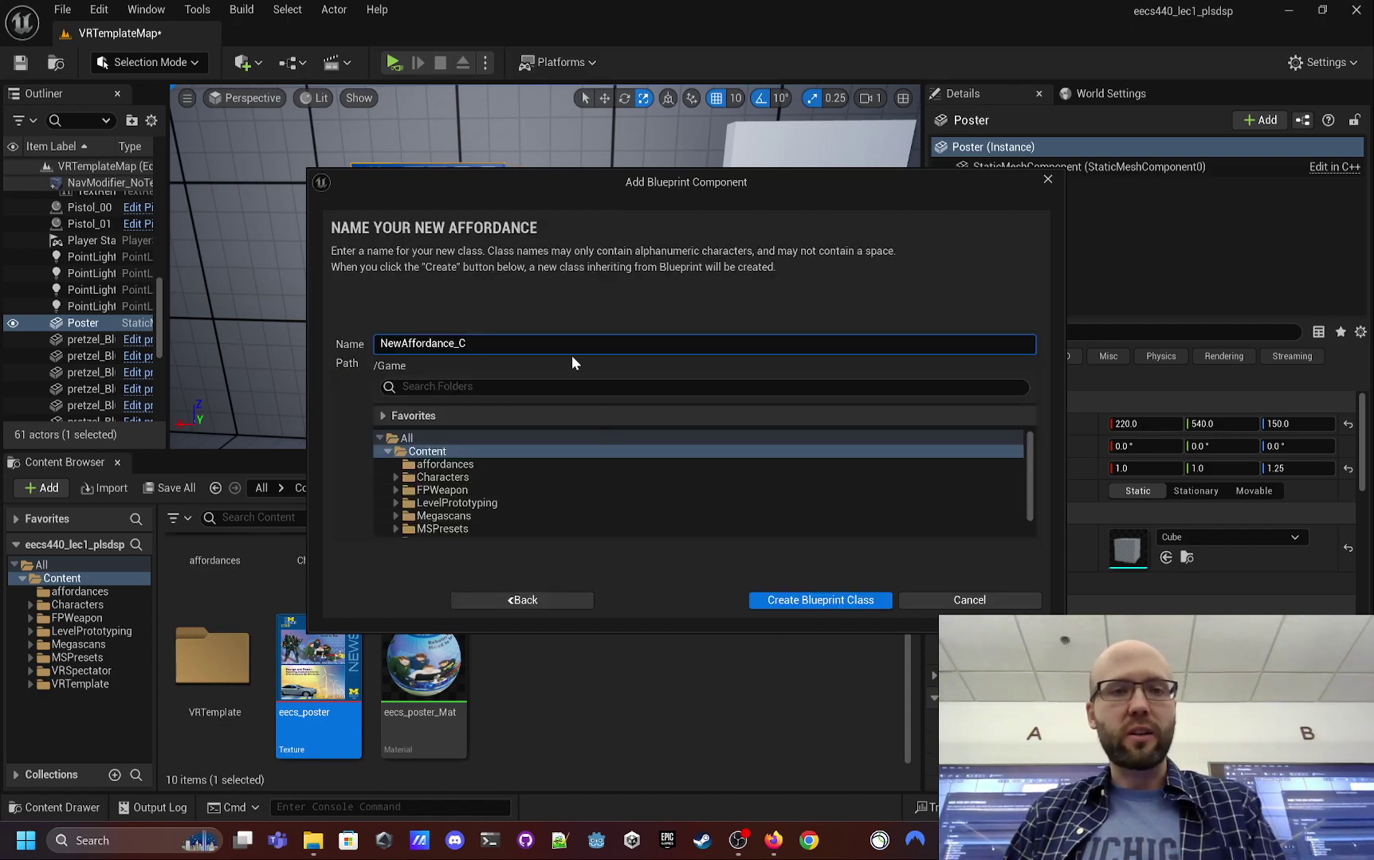
{"action": "double_click", "coordinate": [549, 344]}
{"action": "type", "text": "Aff"}
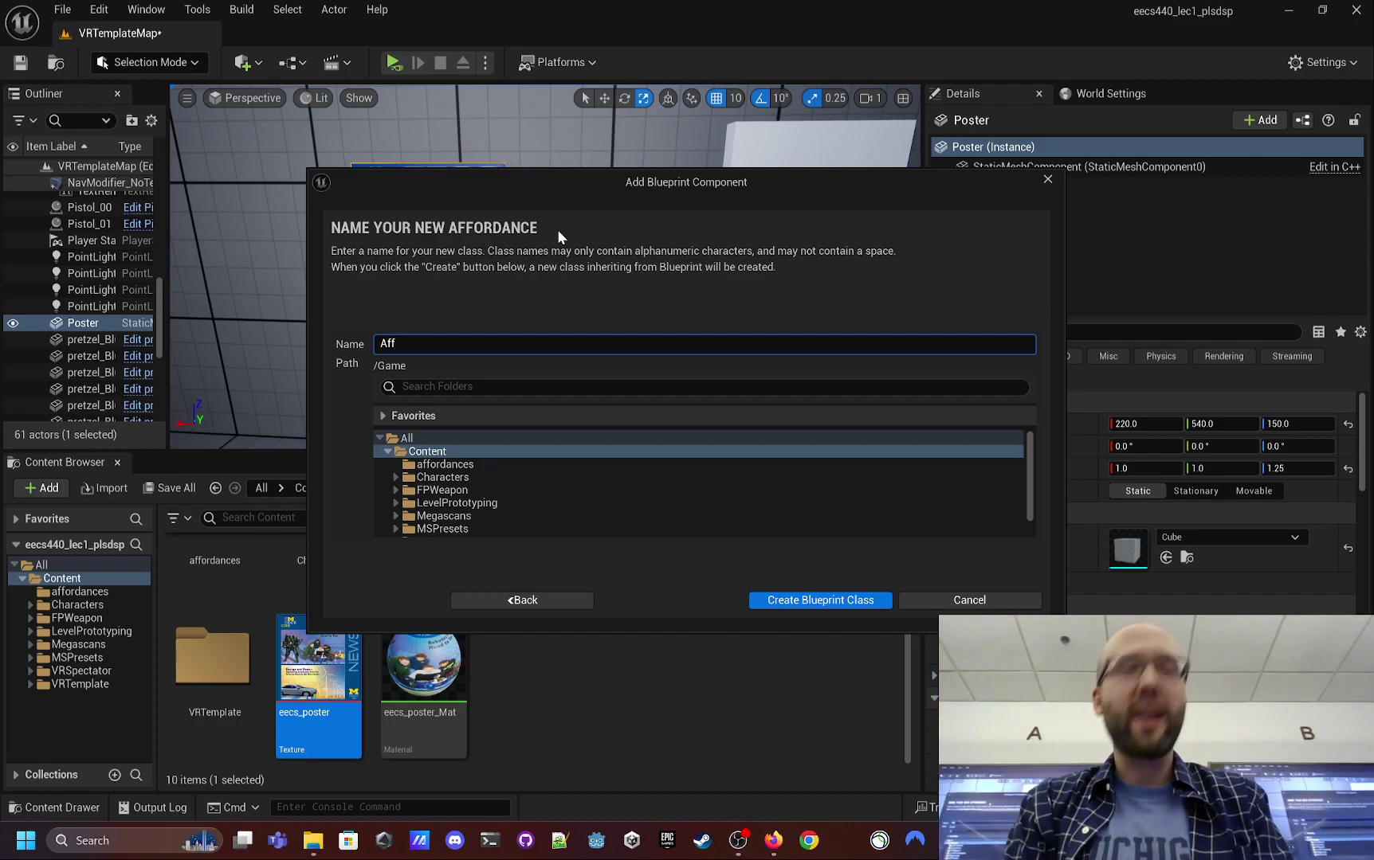
{"action": "type", "text": "OpenURL"}
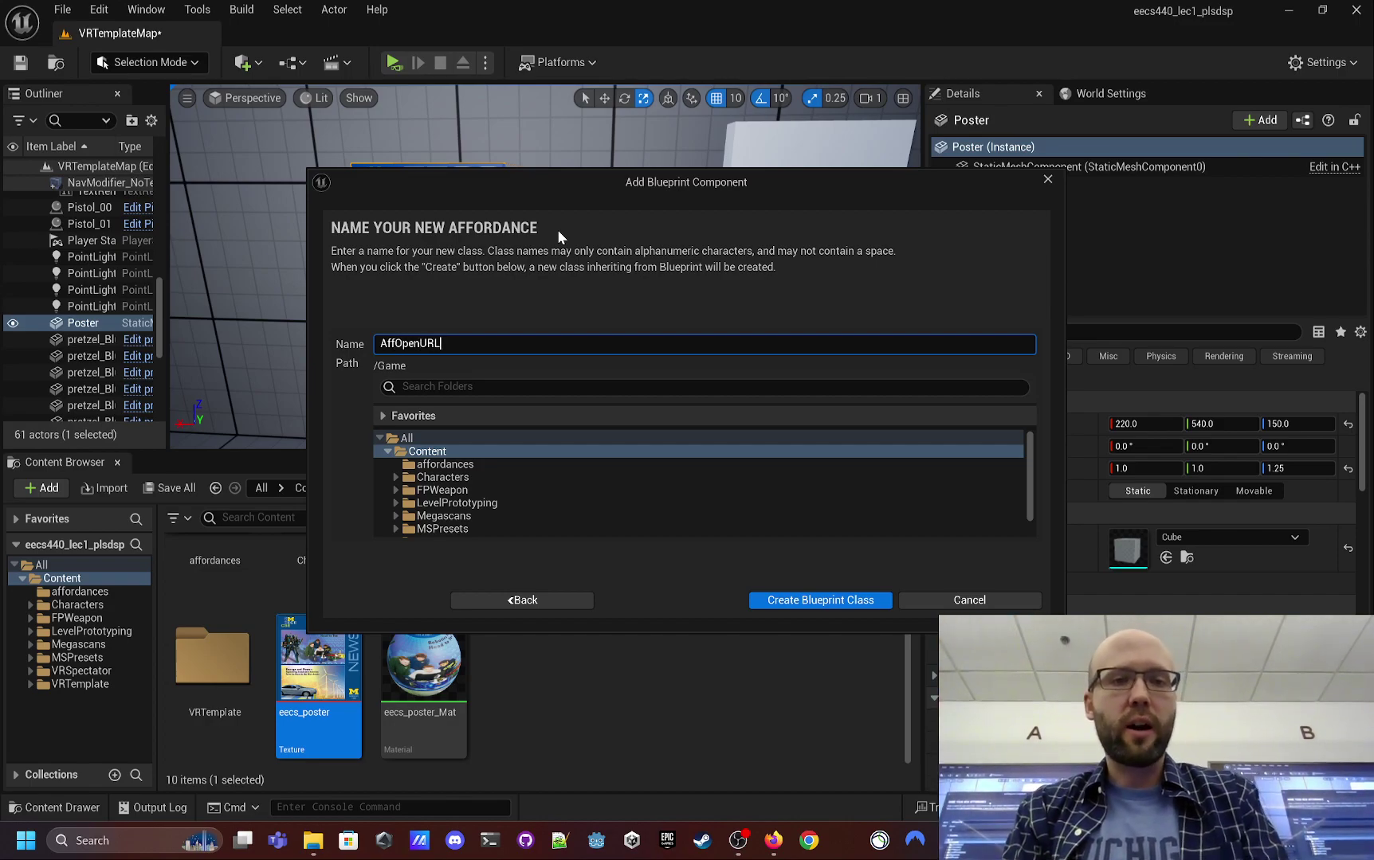
{"action": "left_click", "coordinate": [823, 599]}
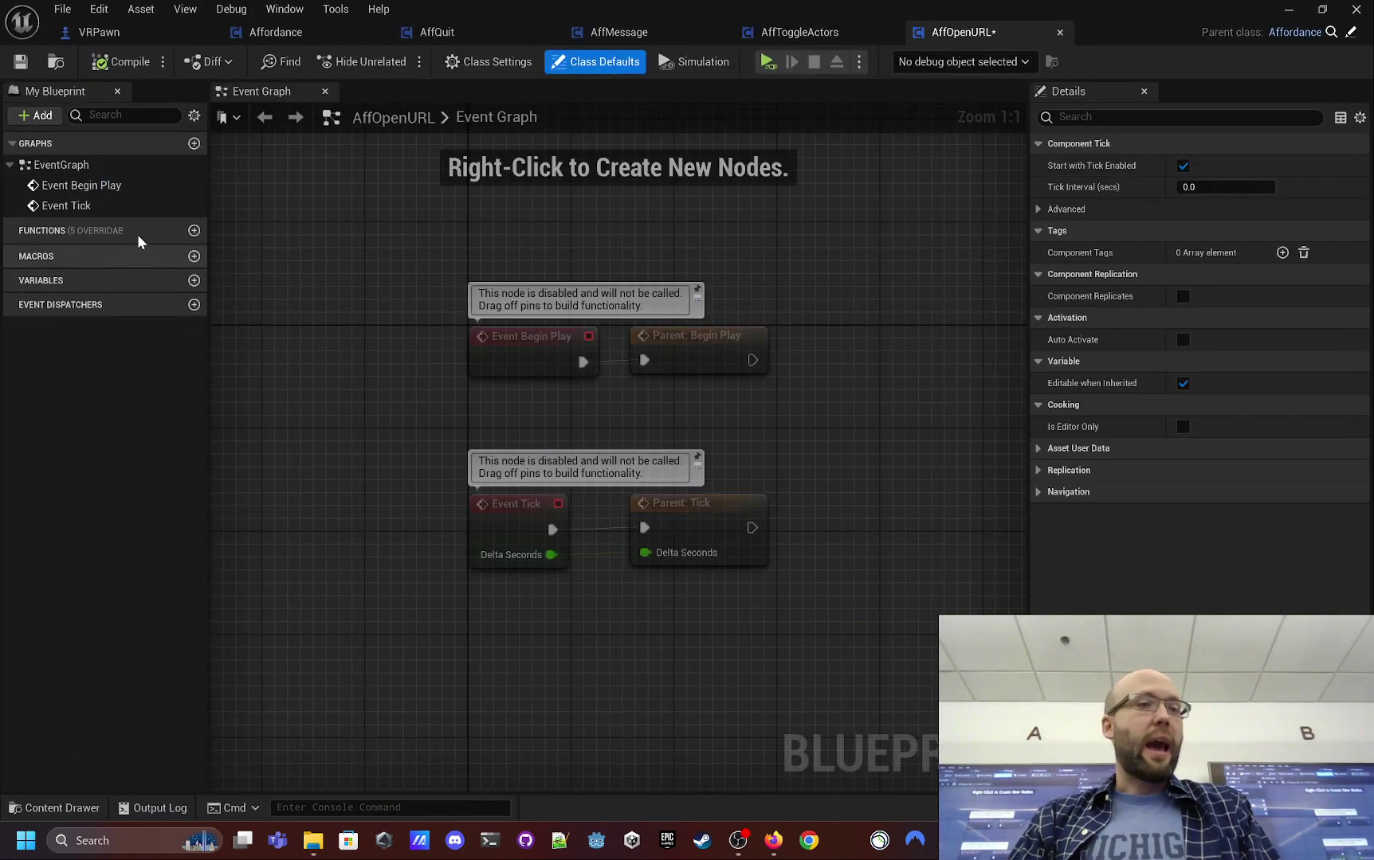
- Override the Interact function in AffOpenURL and chain a Launch URL node after the Parent: Interact call
{"action": "left_click", "coordinate": [168, 231]}
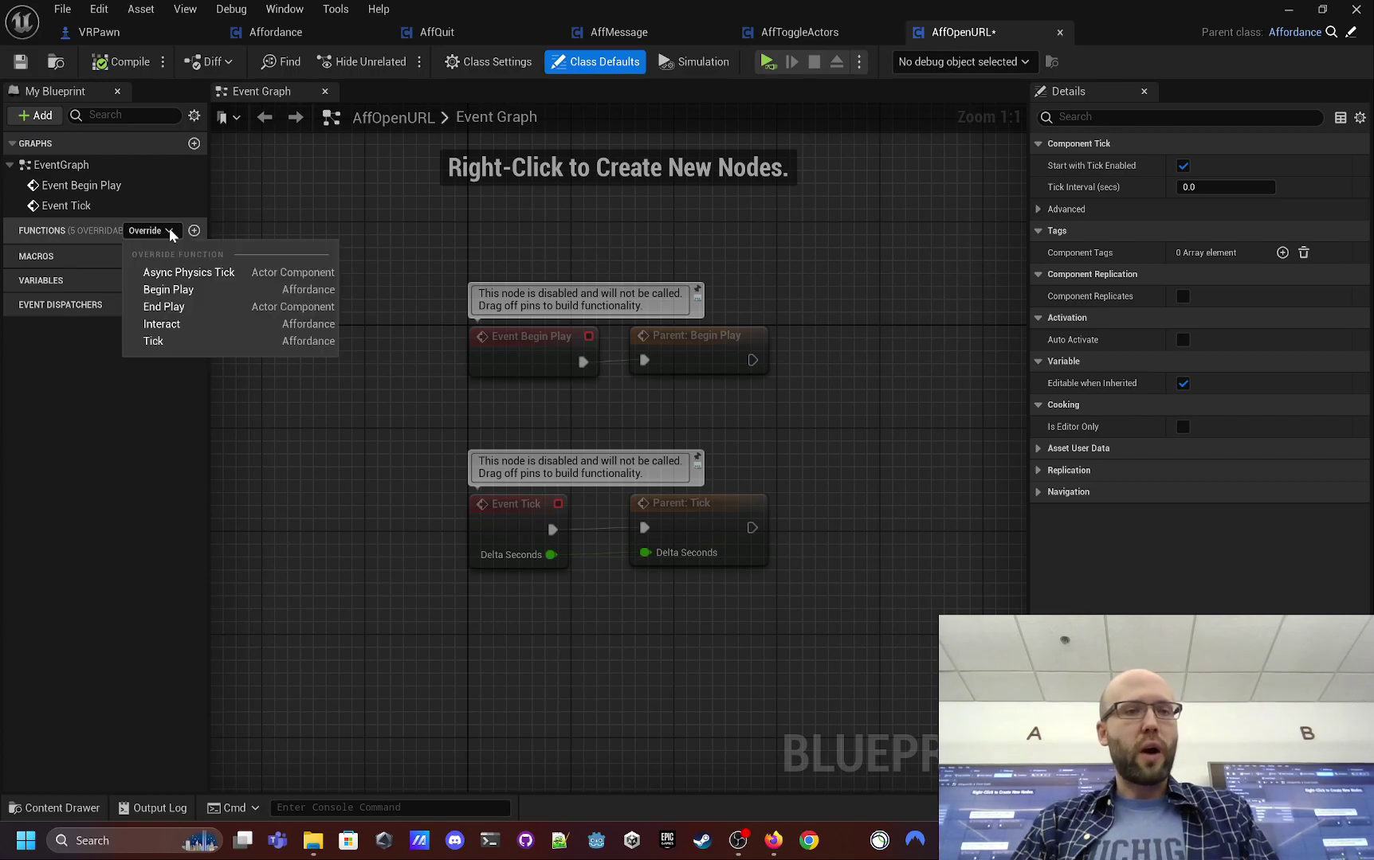
{"action": "left_click", "coordinate": [179, 323]}
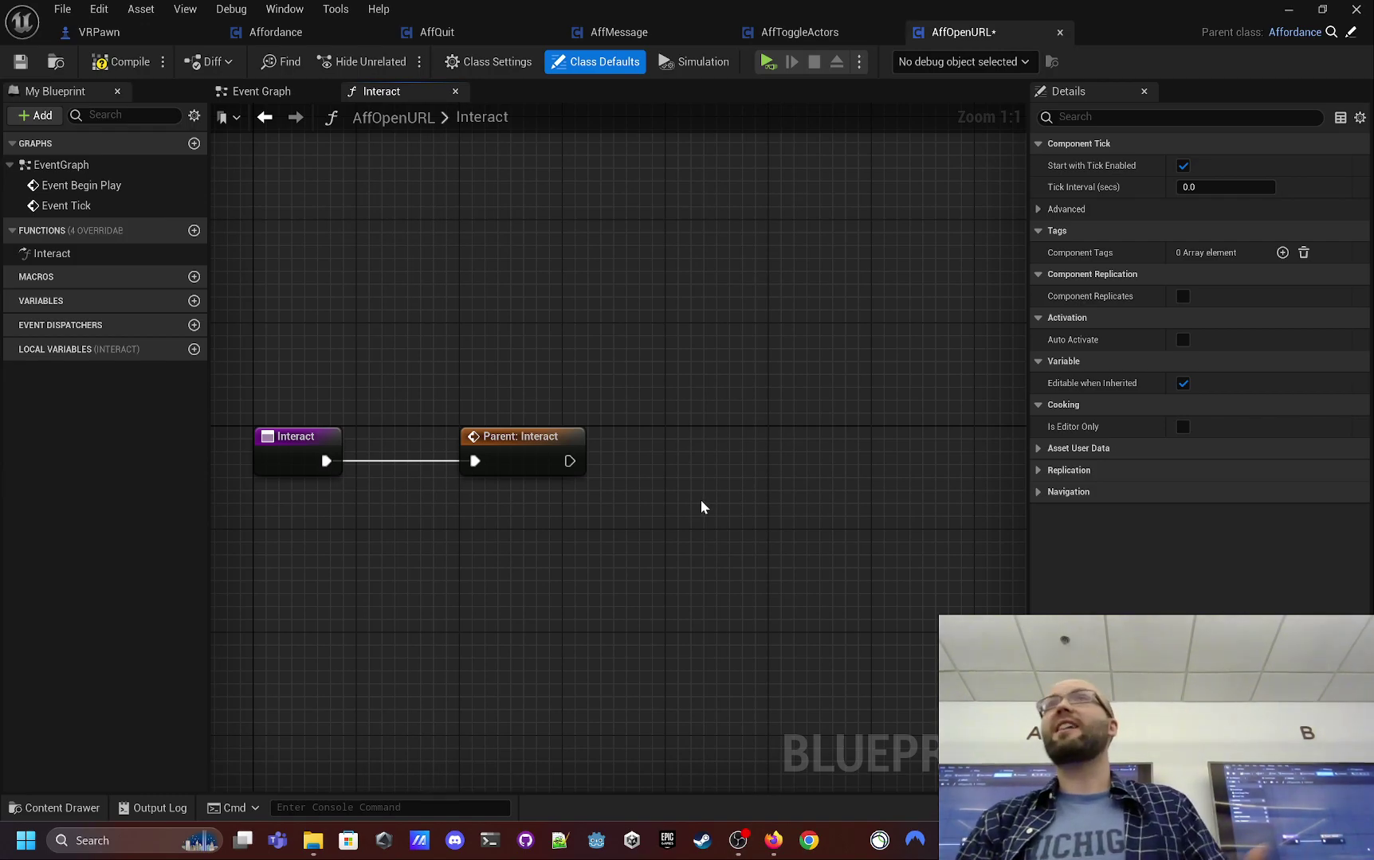
{"action": "right_click_drag", "start_coordinate": [706, 505], "coordinate": [668, 477]}
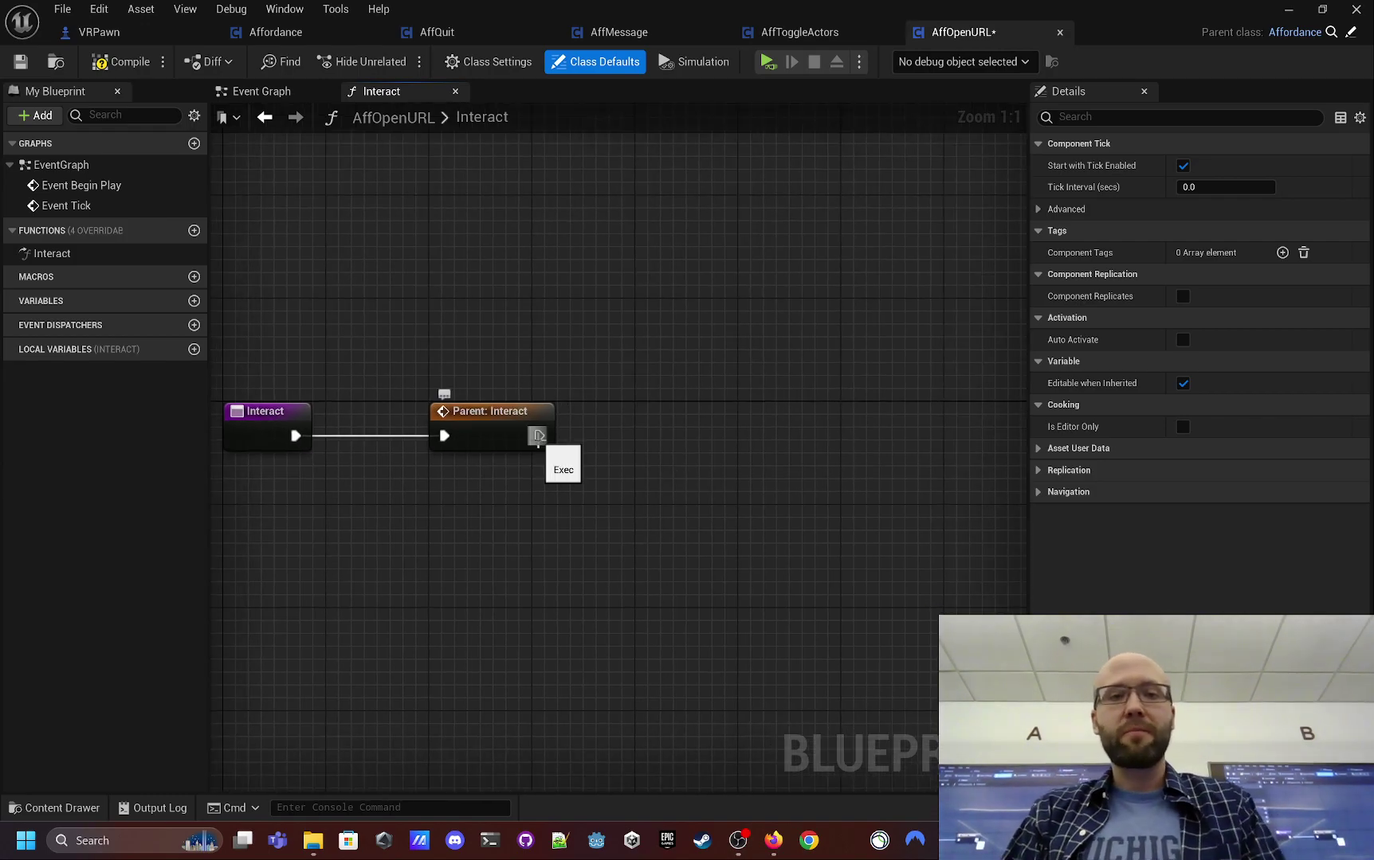
{"action": "left_click_drag", "start_coordinate": [541, 444], "coordinate": [651, 428]}
{"action": "type", "text": "url"}
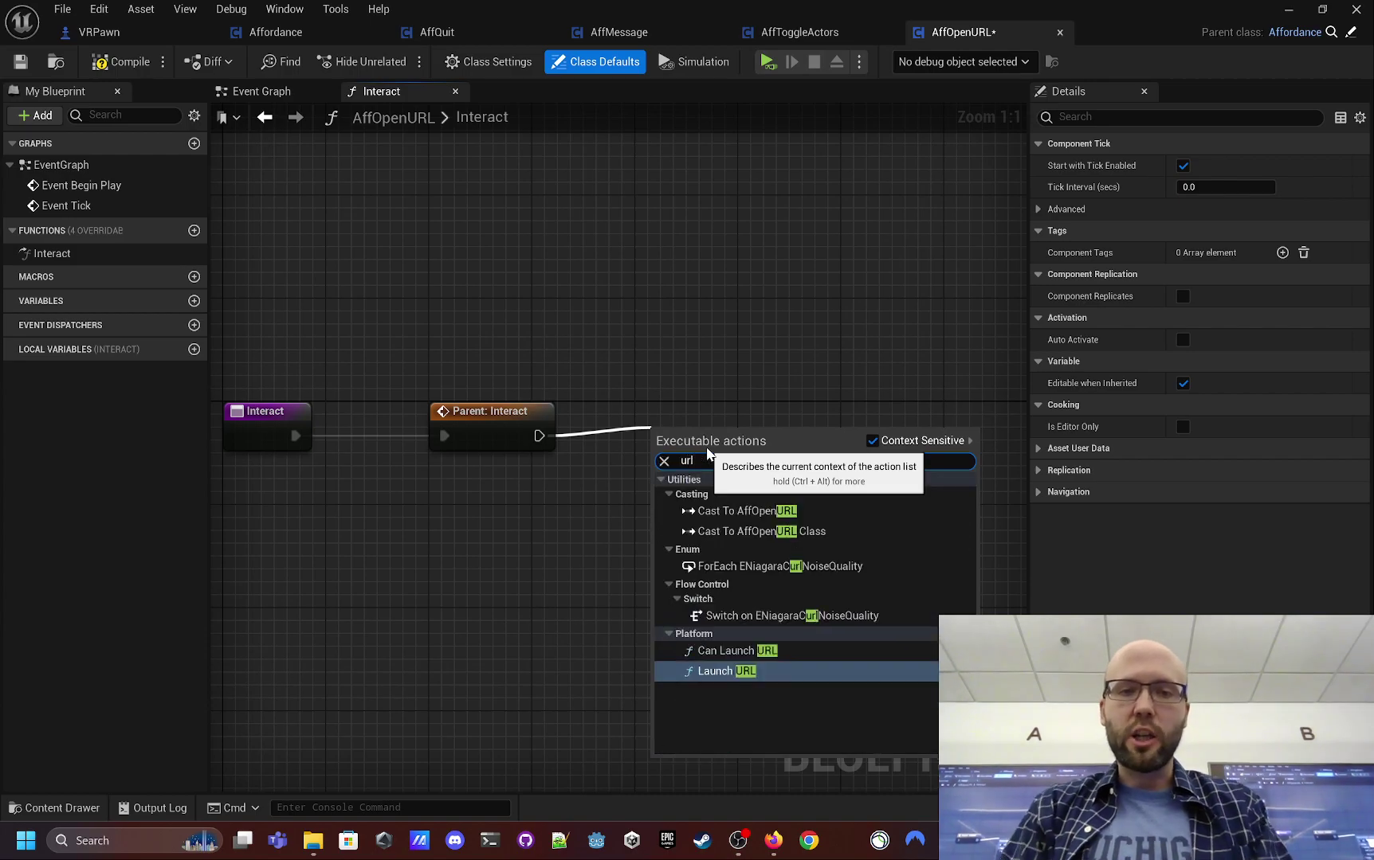
{"action": "left_click", "coordinate": [768, 678]}
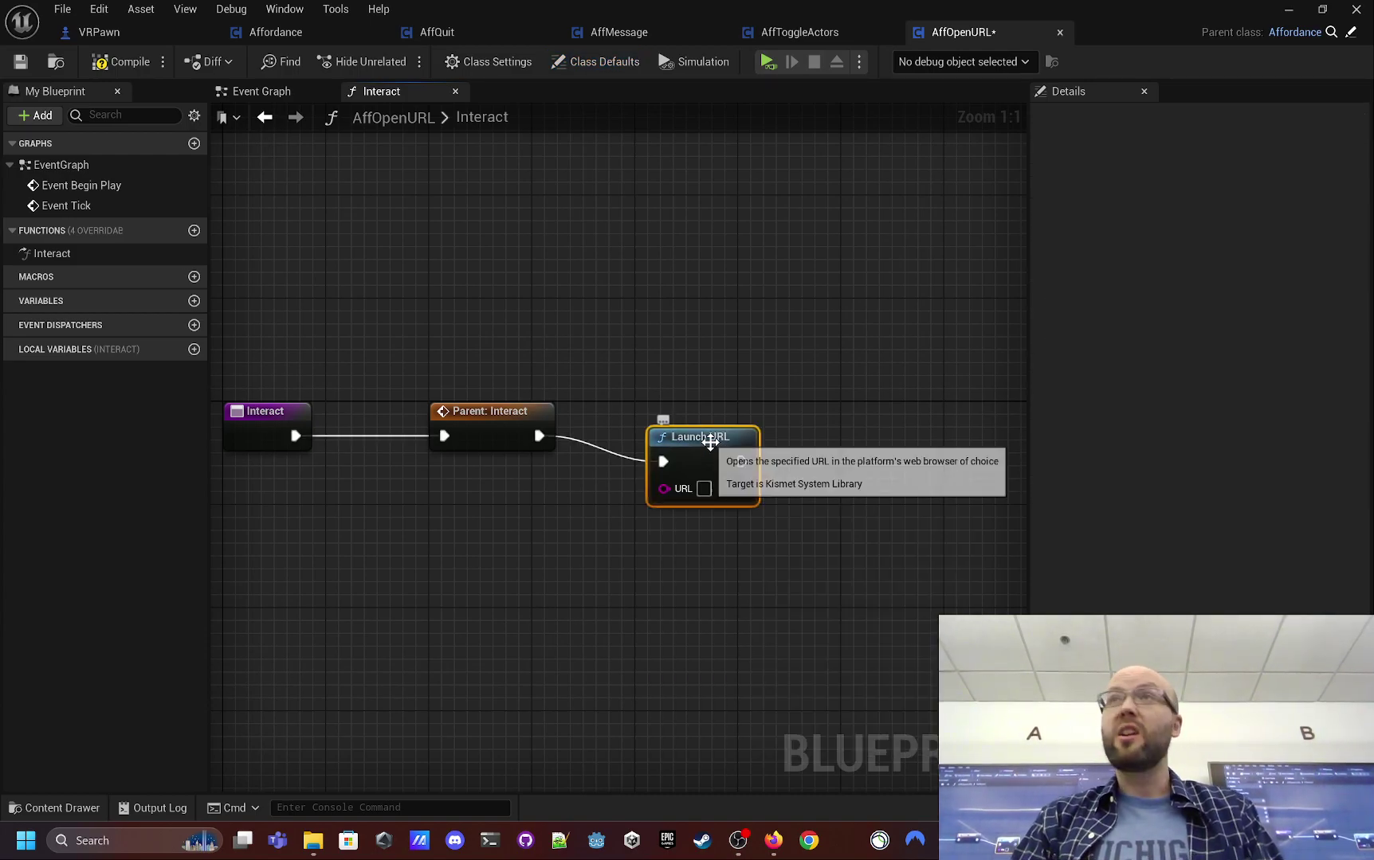
{"action": "left_click_drag", "start_coordinate": [712, 444], "coordinate": [765, 426]}
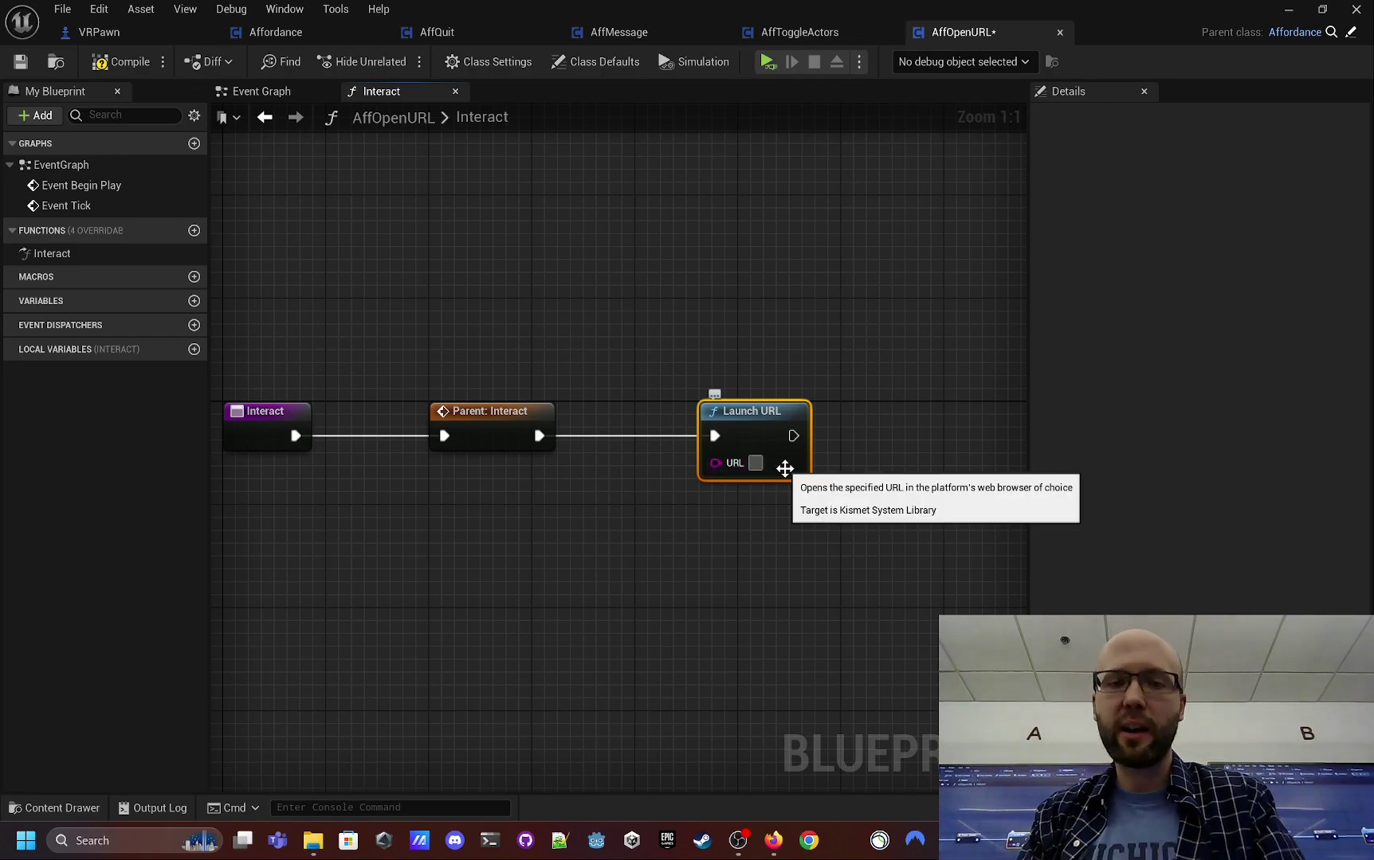
- Search the web for "umich cse" in Firefox, copy the address of the CSE homepage, and return to Unreal Editor
{"action": "left_click", "coordinate": [954, 14]}
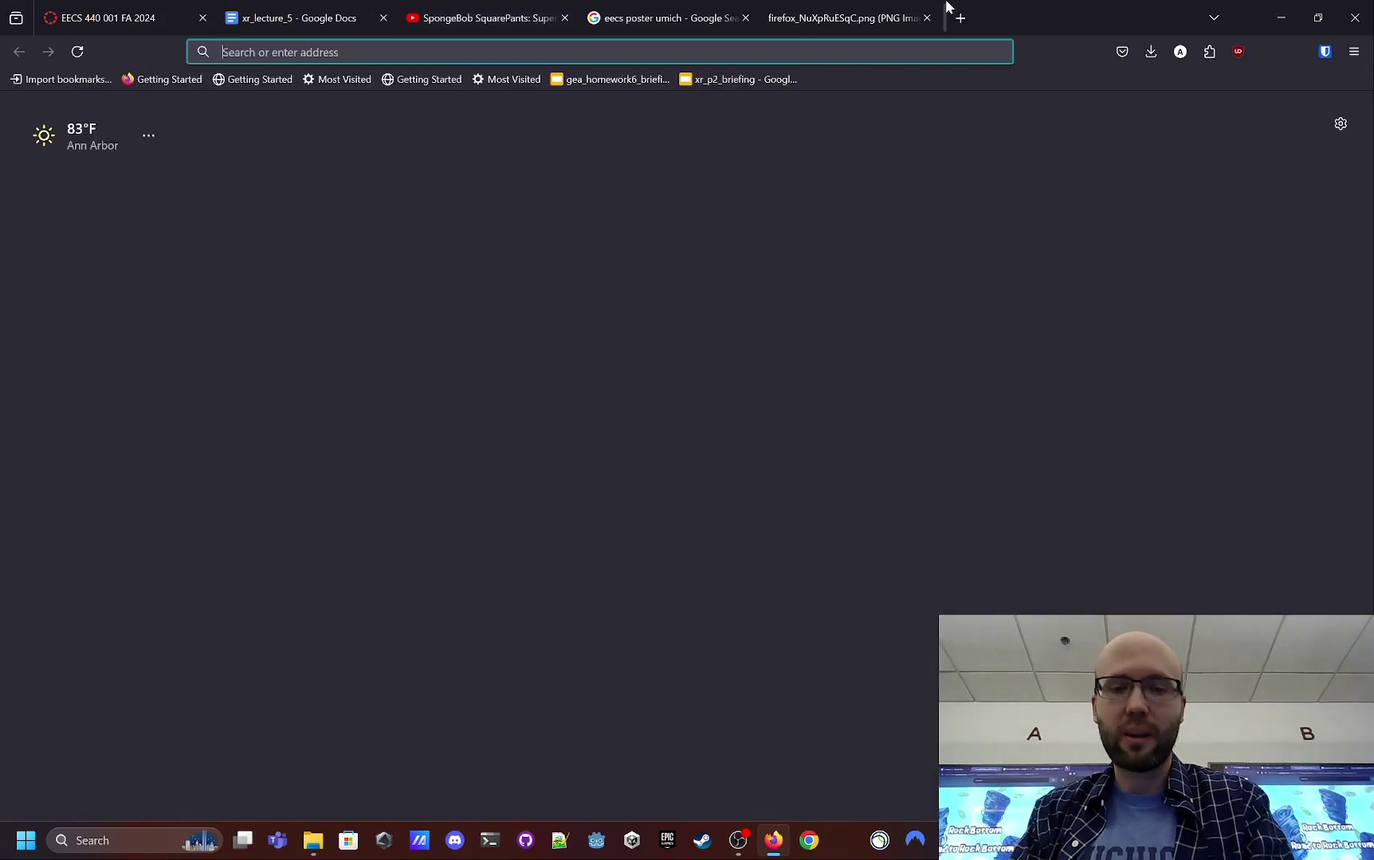
{"action": "type", "text": "g umich cse"}
{"action": "key", "text": "Return"}
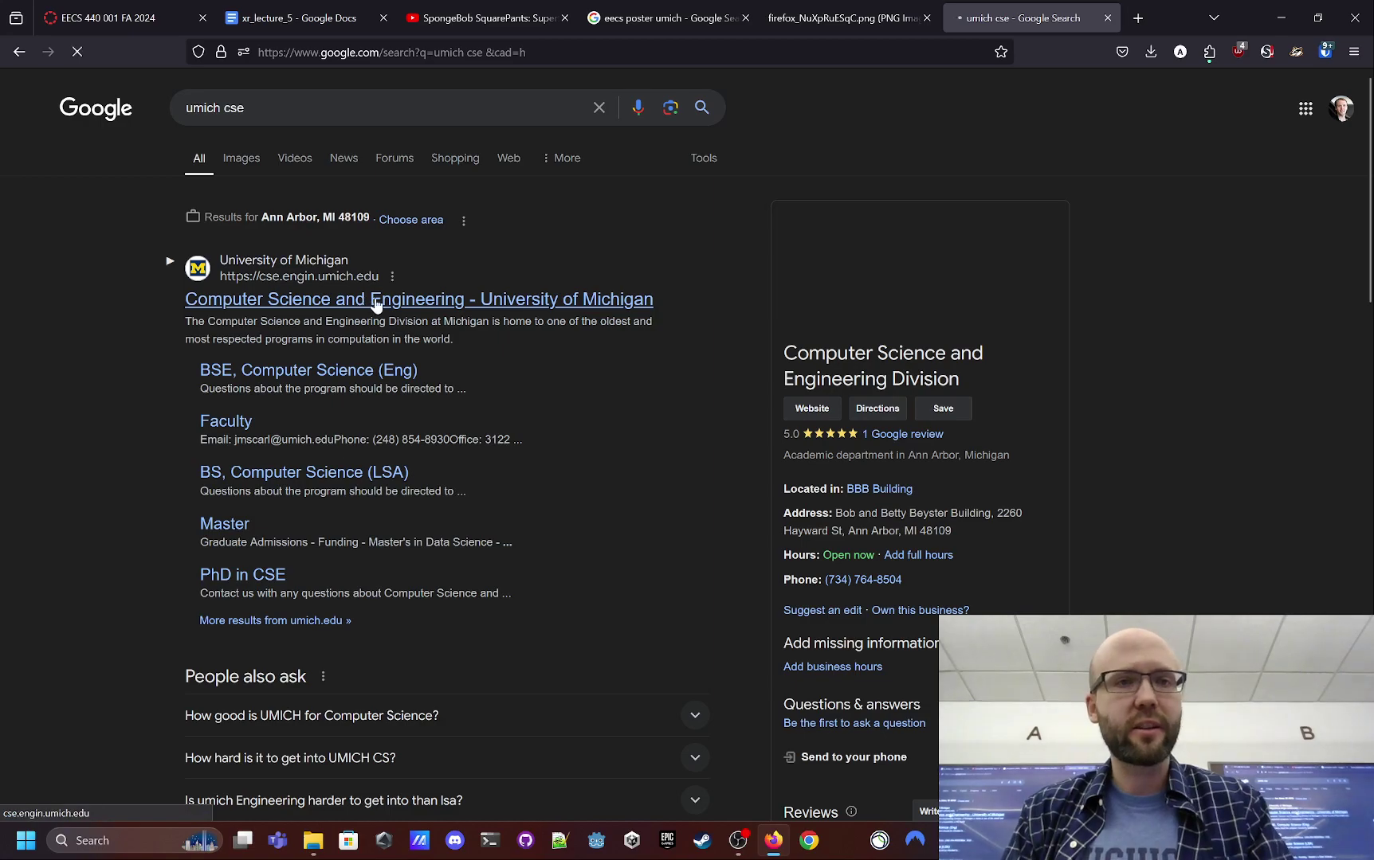
{"action": "left_click", "coordinate": [358, 301]}
{"action": "left_click", "coordinate": [564, 52]}
{"action": "key", "text": "ctrl+c"}
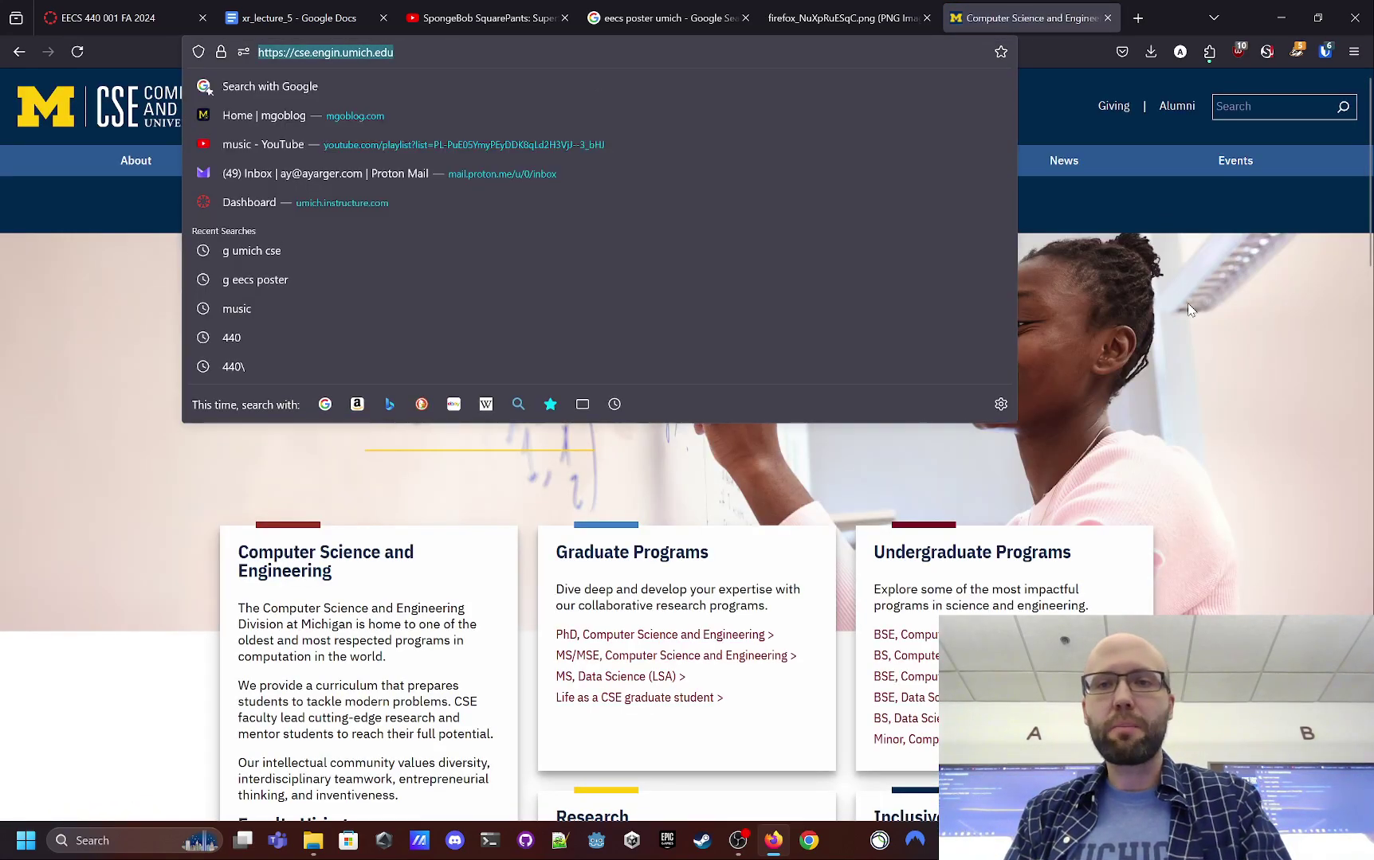
{"action": "left_click", "coordinate": [1187, 309]}
{"action": "left_click", "coordinate": [879, 841]}
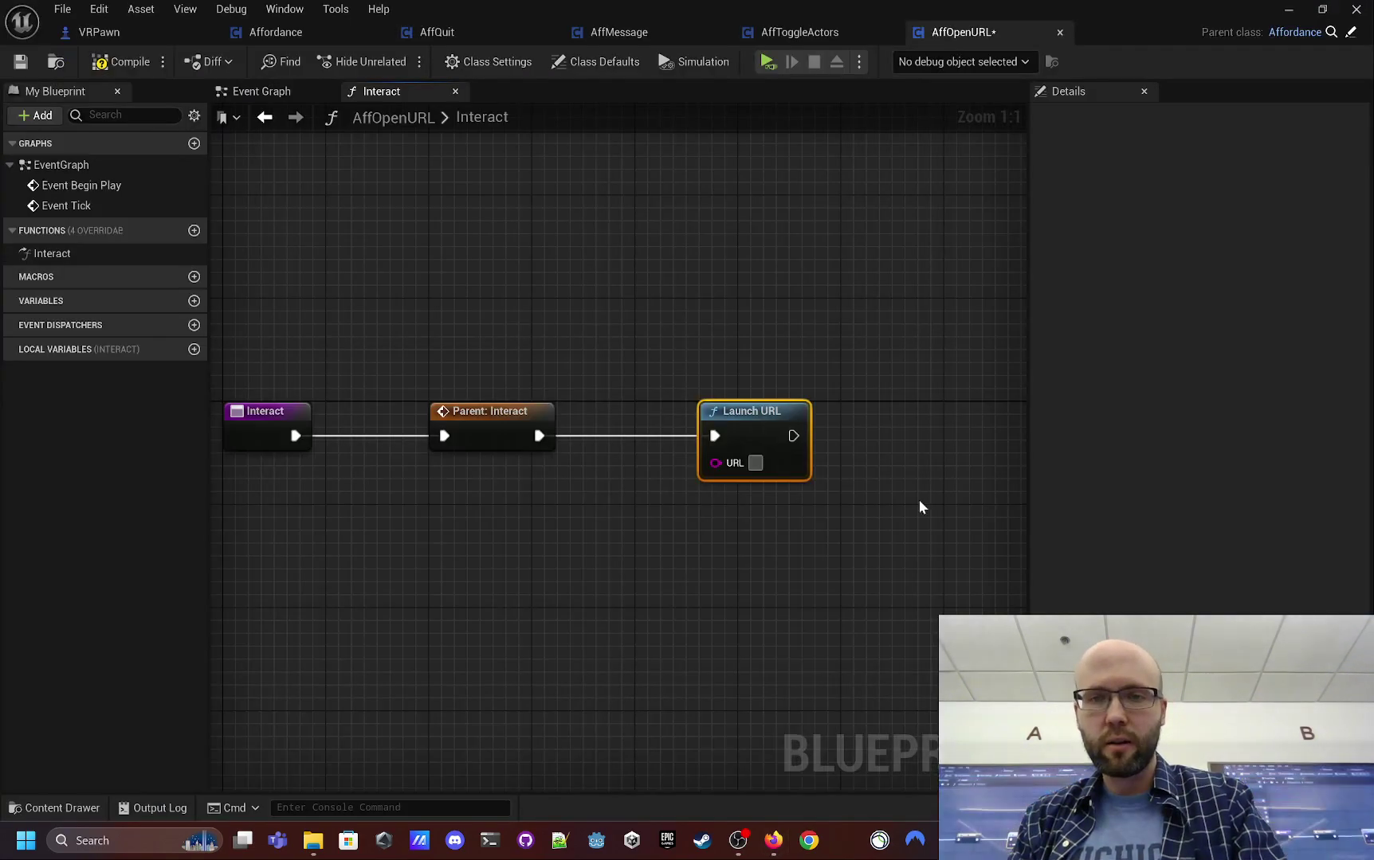
{"action": "left_click", "coordinate": [755, 463]}
{"action": "key", "text": "ctrl+v"}
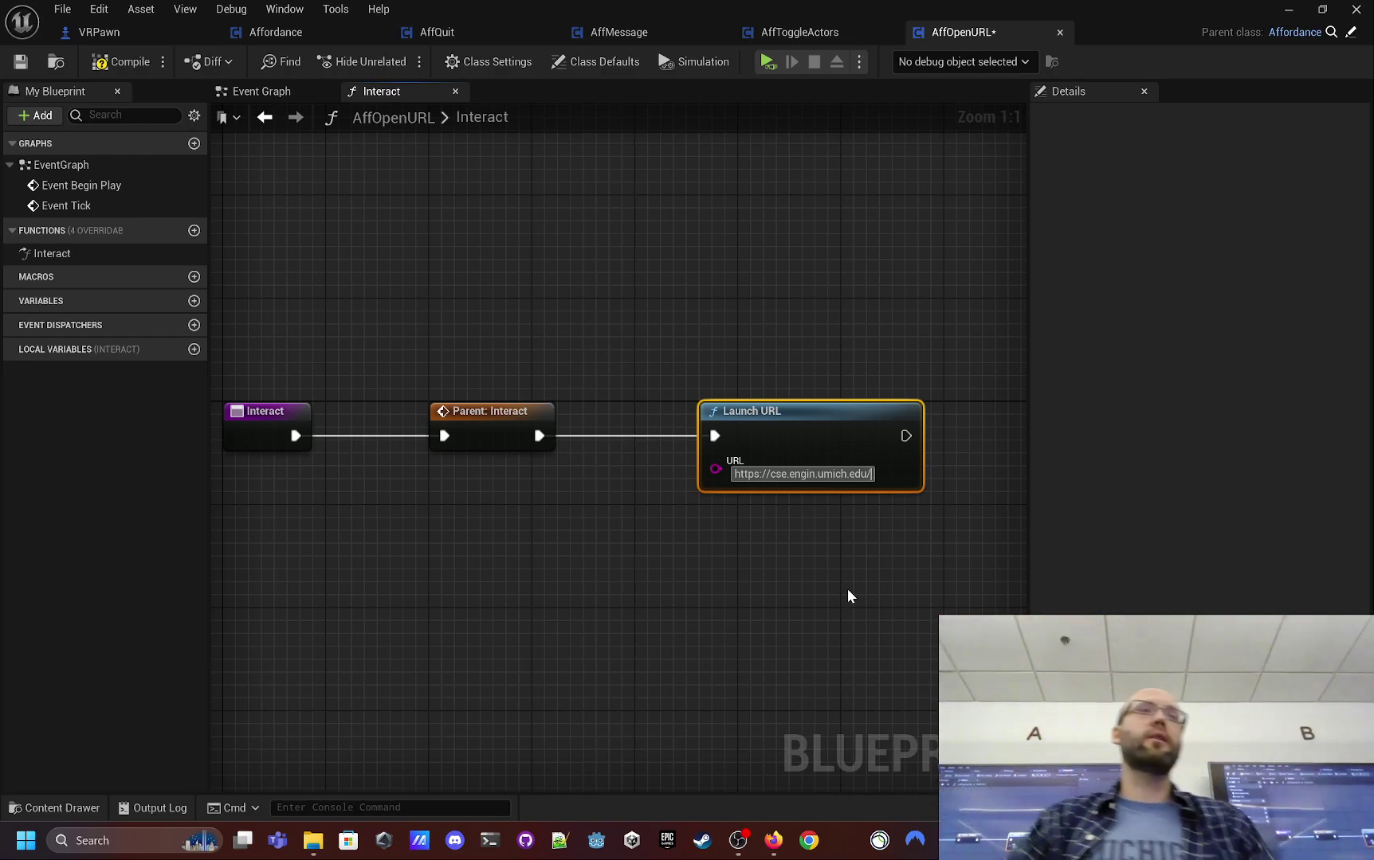
{"action": "left_click", "coordinate": [416, 555]}
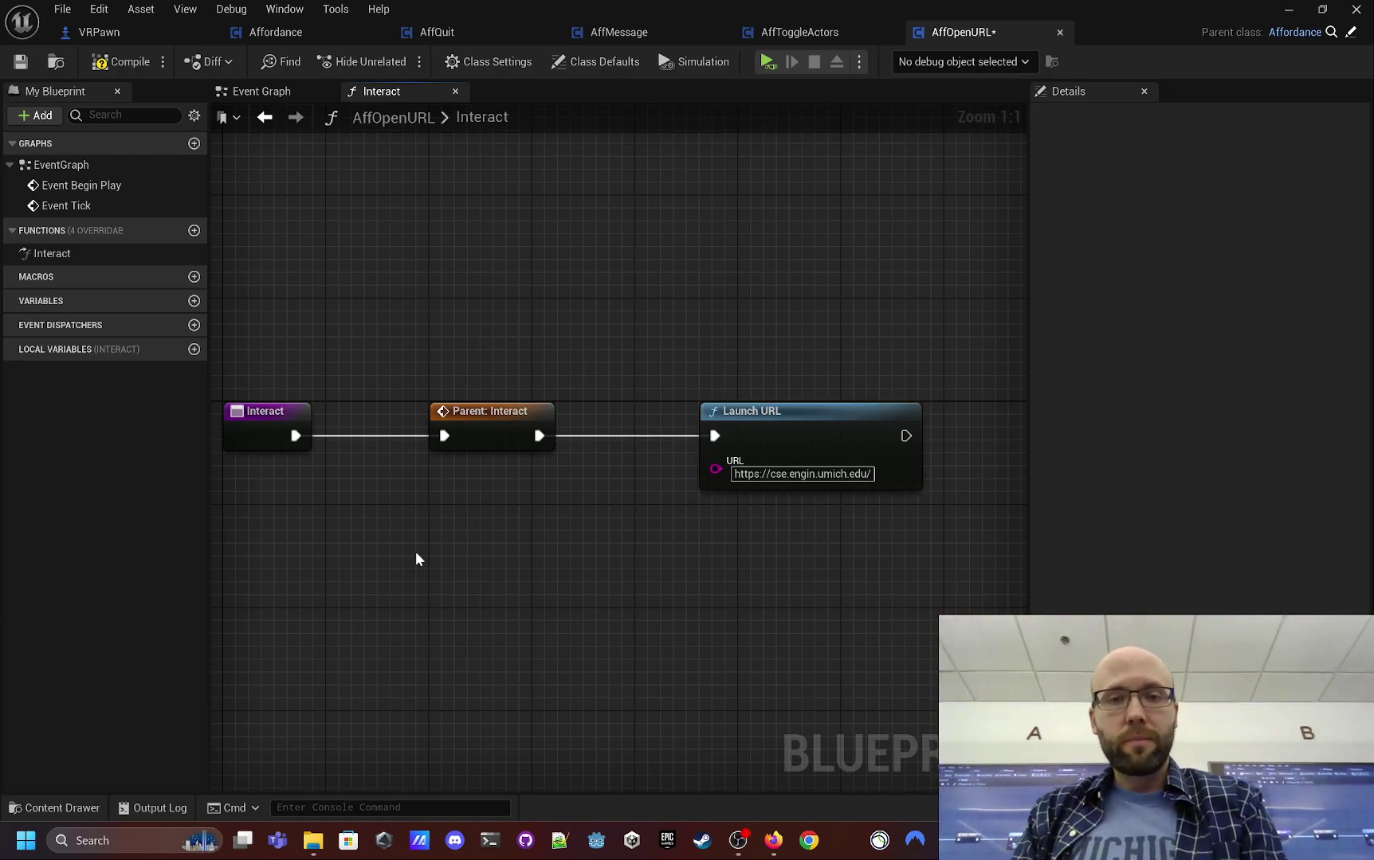
- Create a String variable named url_to_open in AffOpenURL and make it instance editable
{"action": "left_click", "coordinate": [193, 300]}
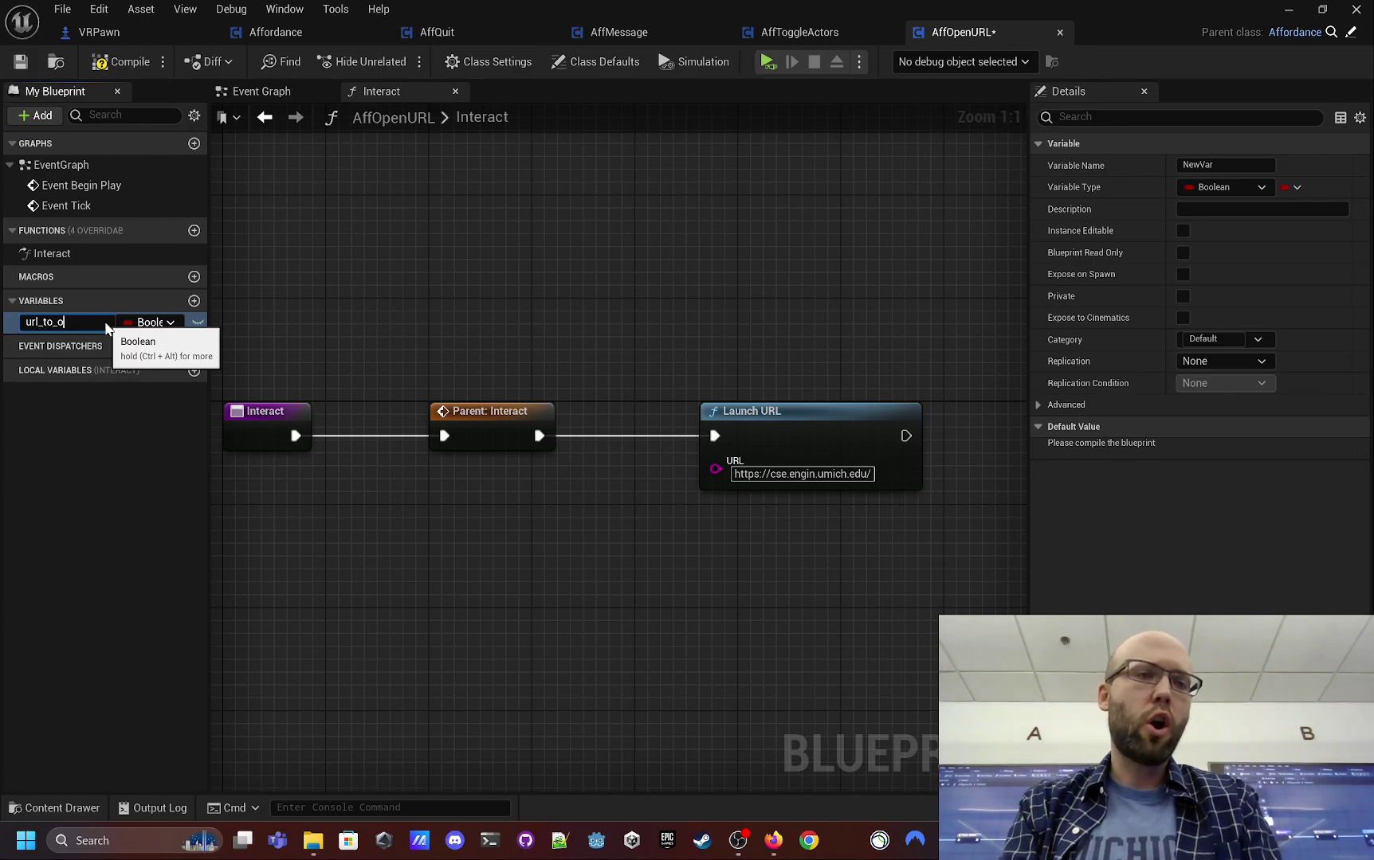
{"action": "key", "text": "Return"}
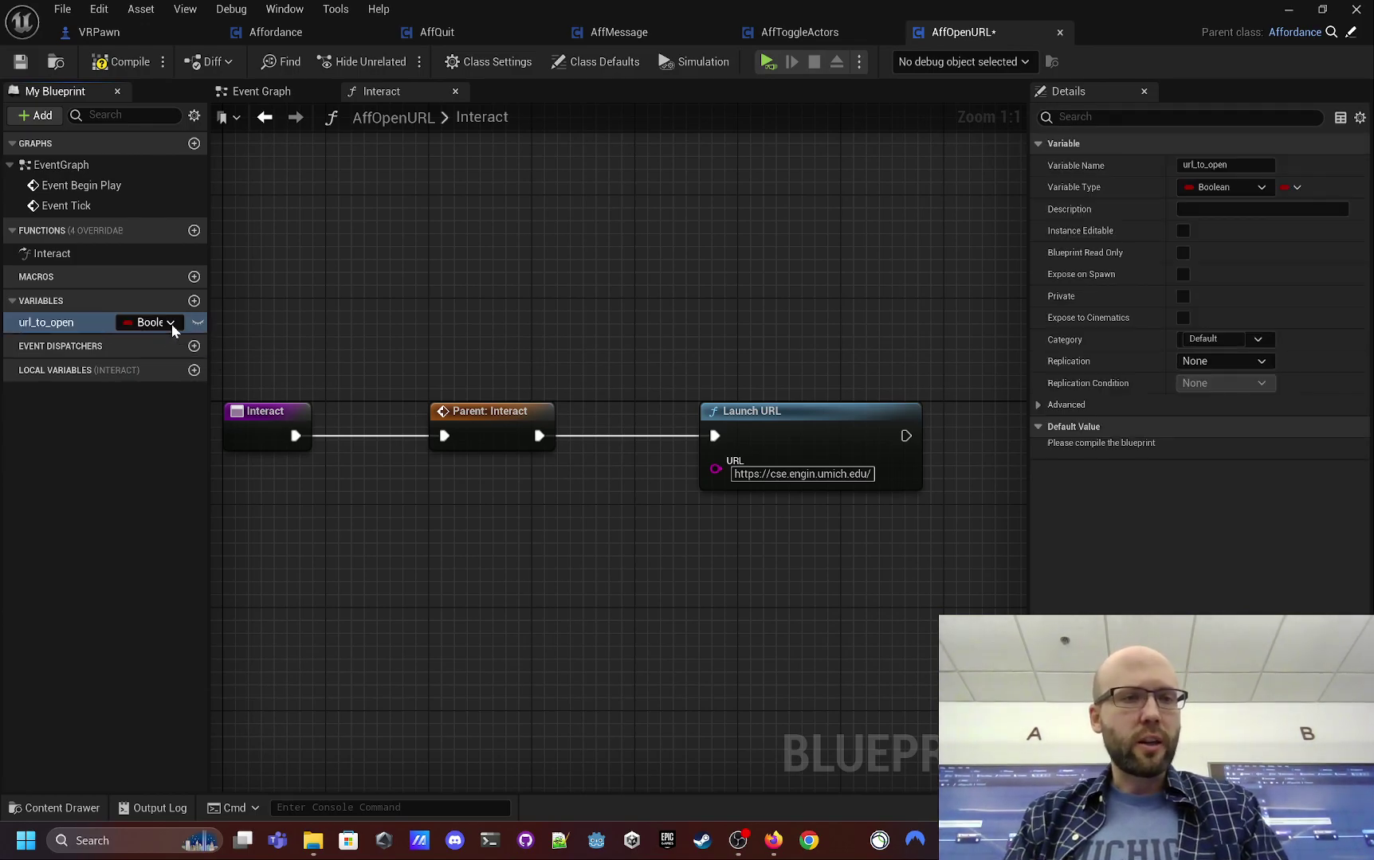
{"action": "left_click", "coordinate": [169, 323]}
{"action": "left_click", "coordinate": [167, 460]}
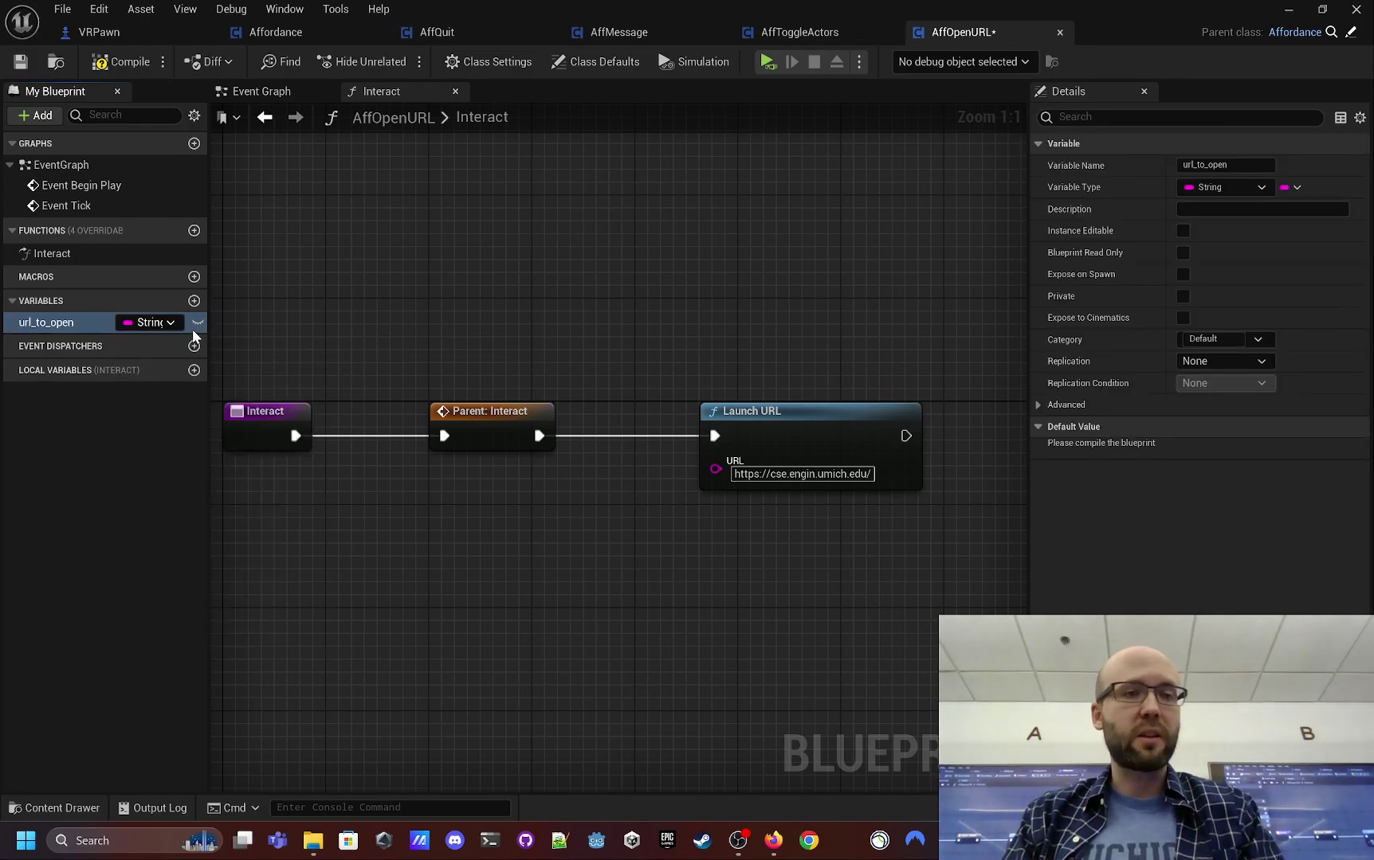
{"action": "left_click", "coordinate": [197, 323]}
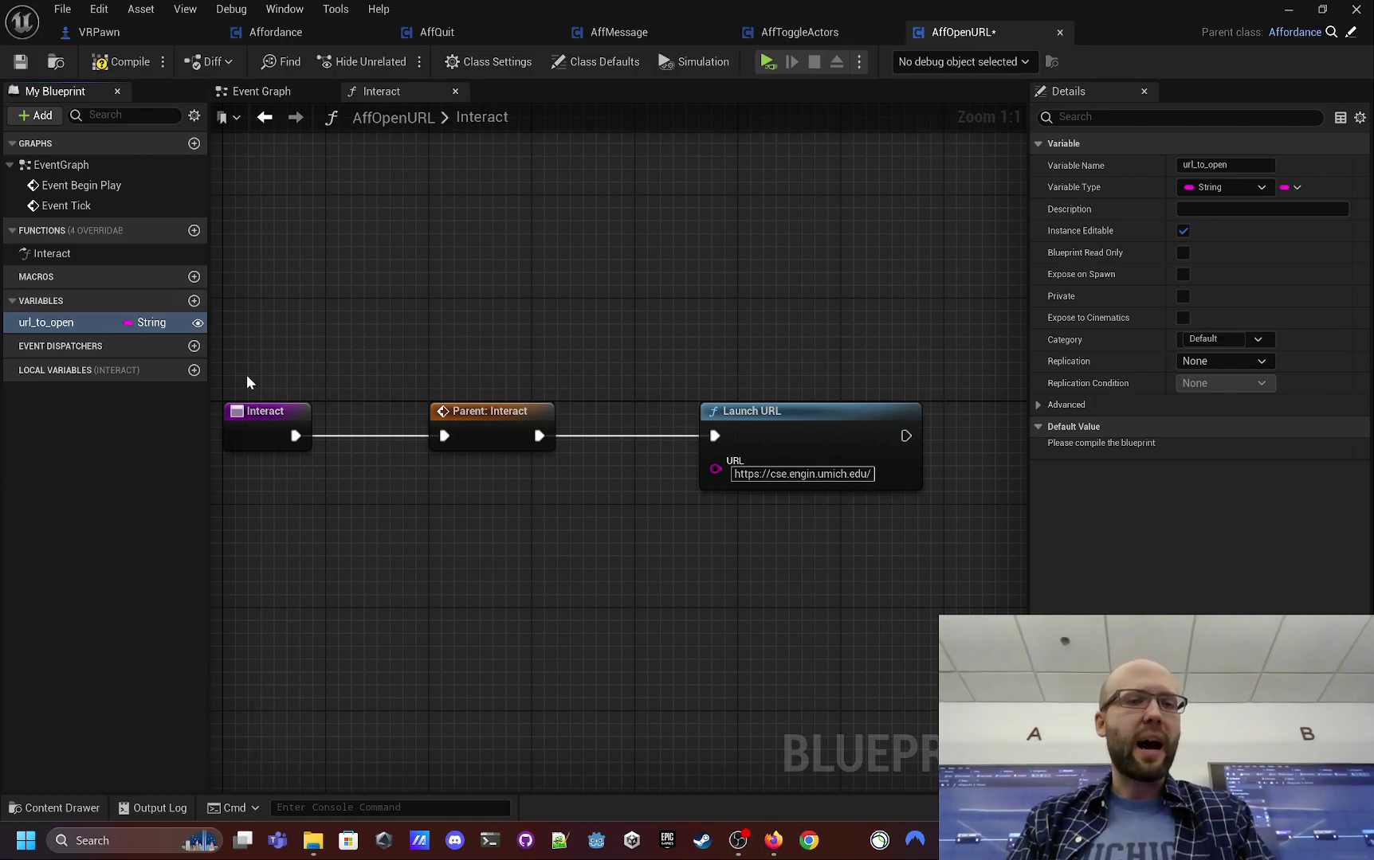
- Feed the url_to_open variable into the Launch URL node's URL input, and compile and save the blueprint
{"action": "left_click_drag", "start_coordinate": [63, 322], "coordinate": [715, 469]}
{"action": "left_click", "coordinate": [538, 588]}
{"action": "right_click_drag", "start_coordinate": [715, 576], "coordinate": [684, 553]}
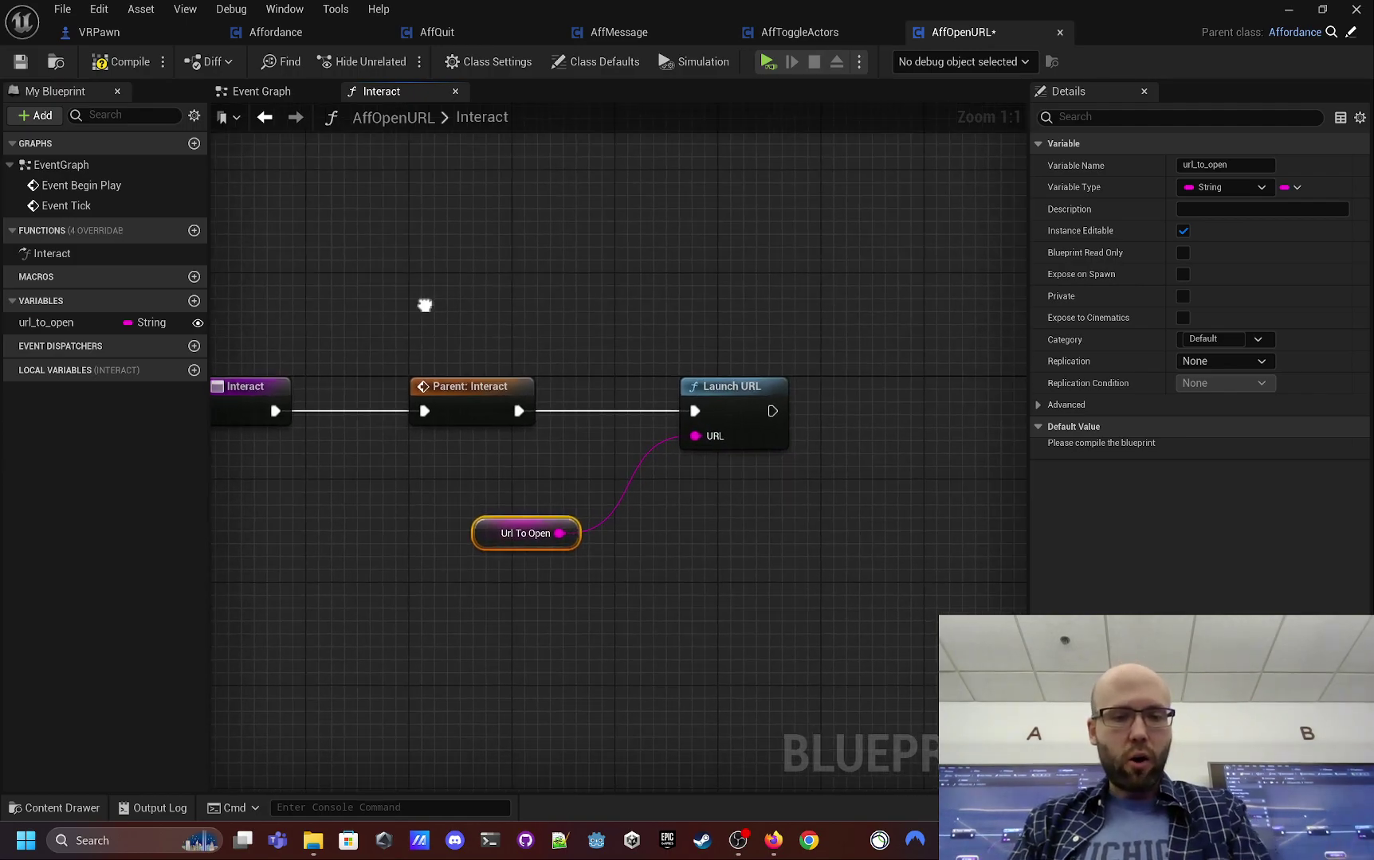
{"action": "left_click", "coordinate": [112, 63]}
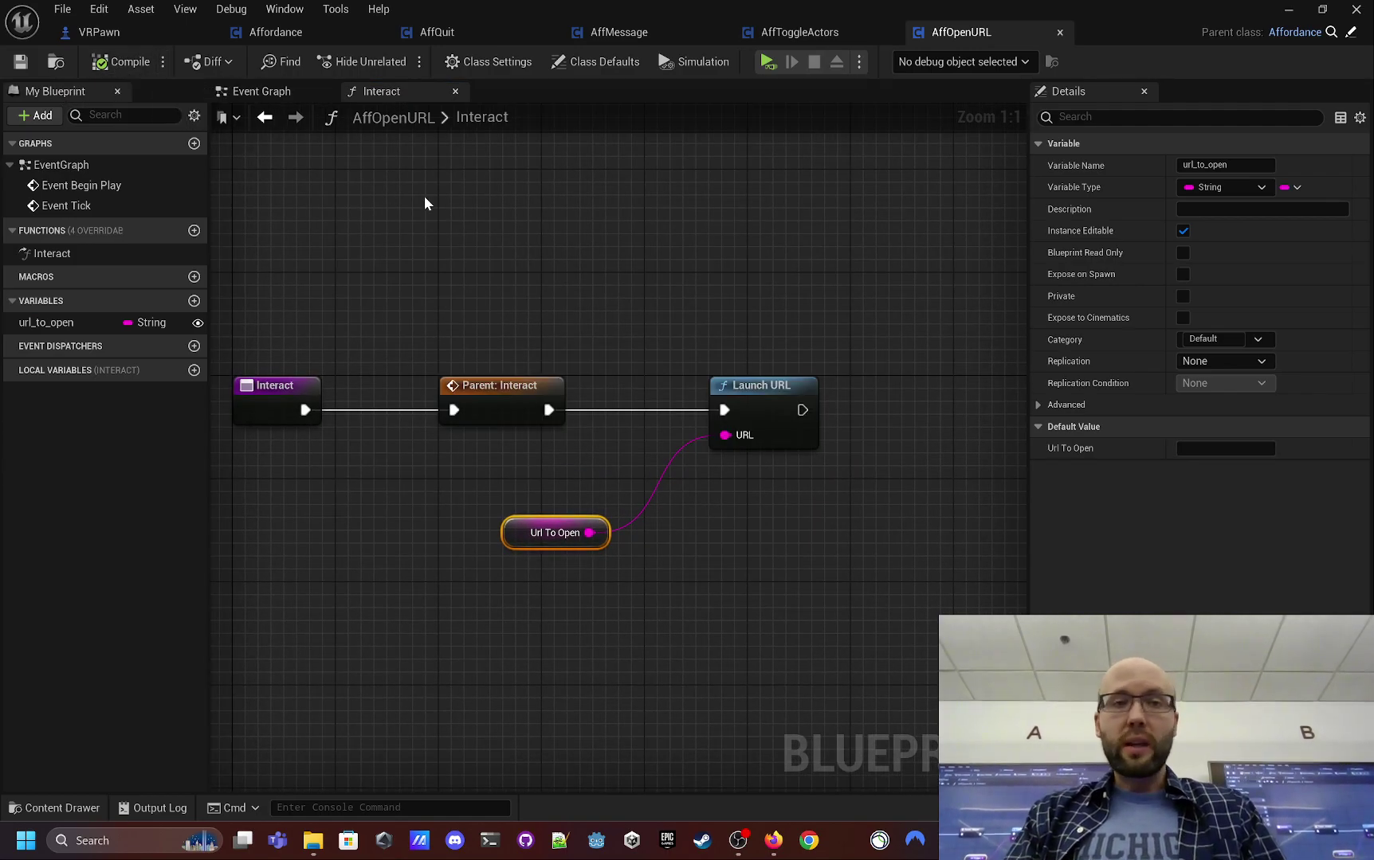
{"action": "left_click", "coordinate": [1288, 9]}
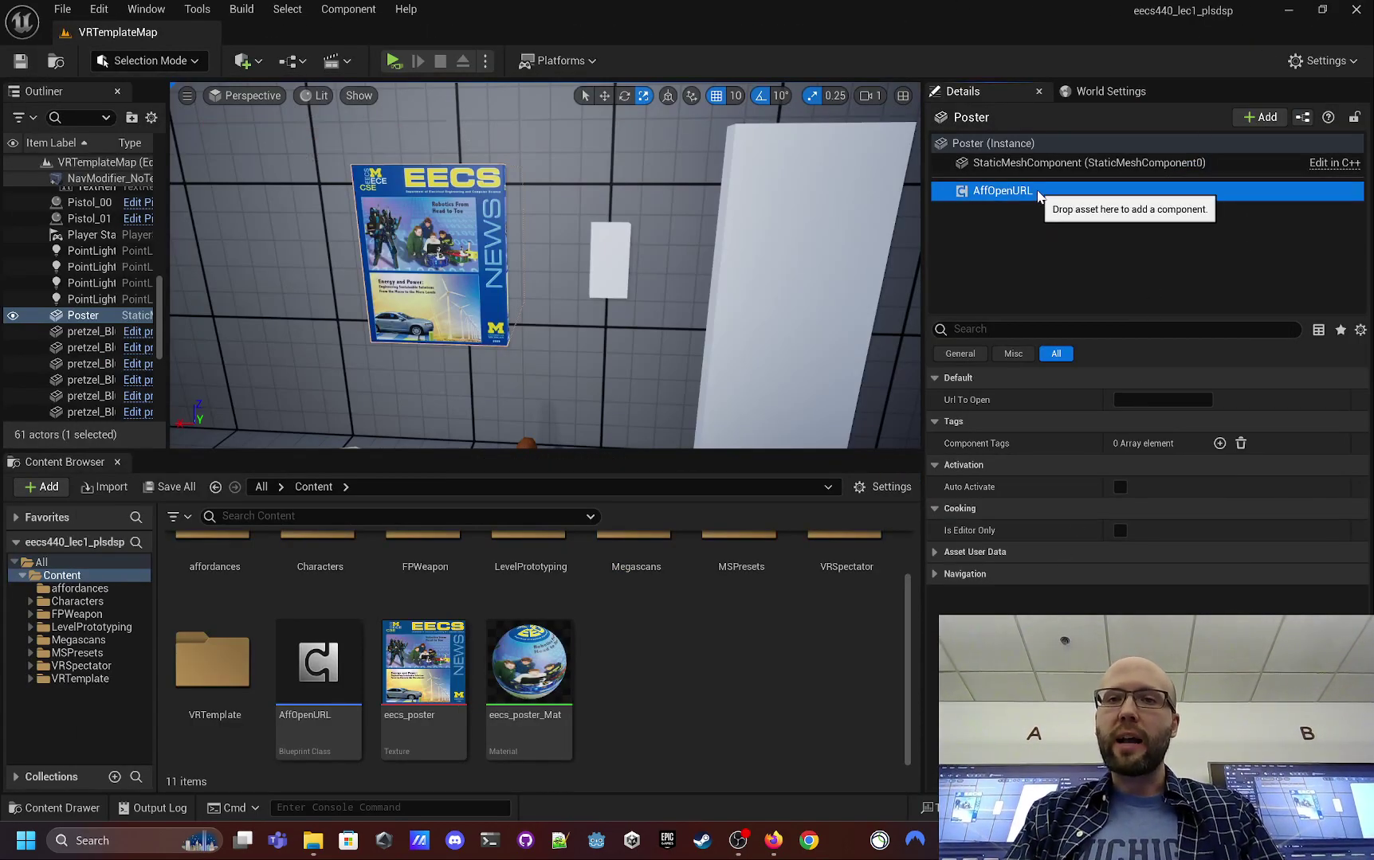
{"action": "left_click", "coordinate": [1021, 164]}
{"action": "left_click", "coordinate": [1031, 191]}
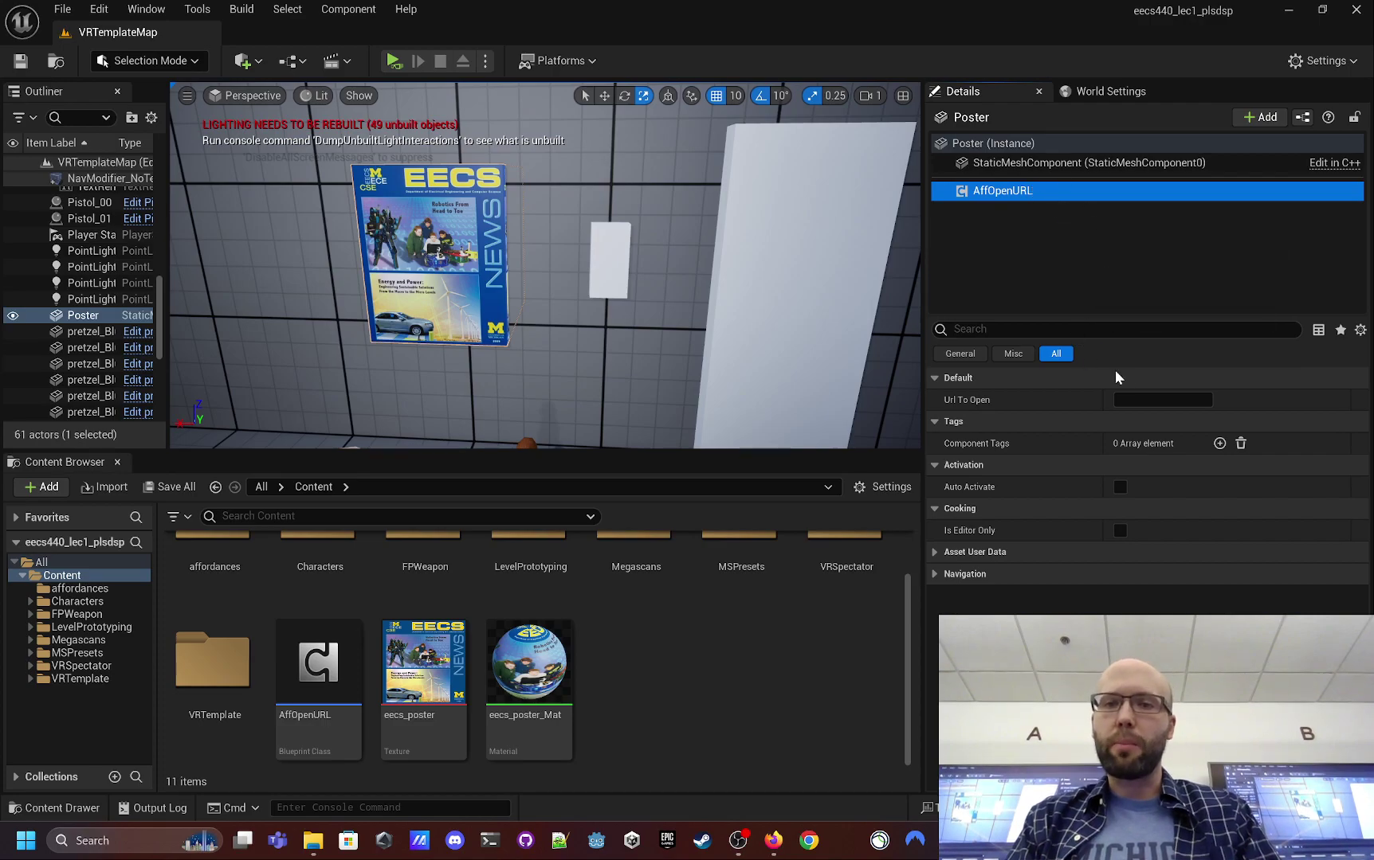
{"action": "left_click", "coordinate": [1123, 400]}
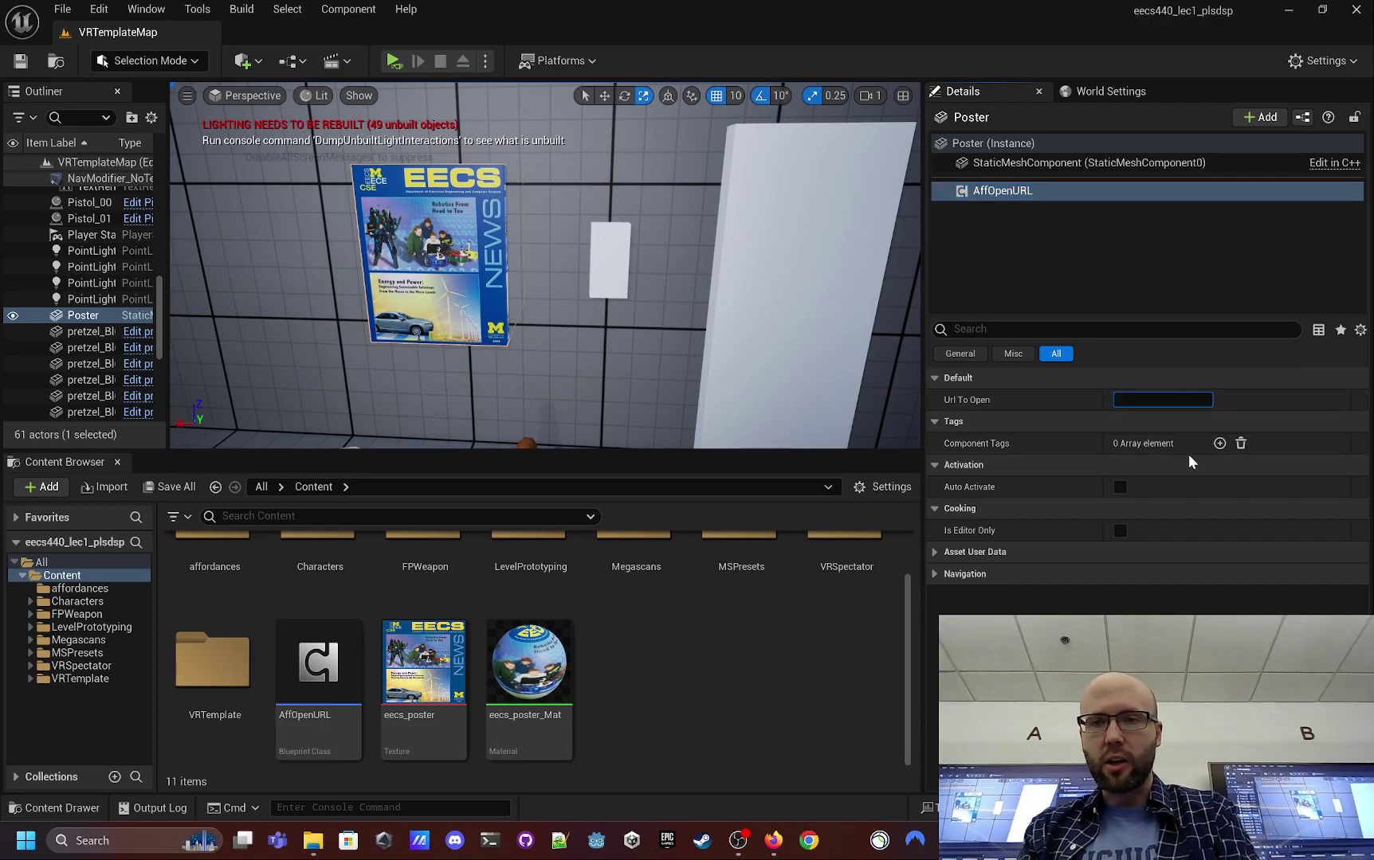
{"action": "key", "text": "ctrl+v"}
{"action": "key", "text": "Return"}
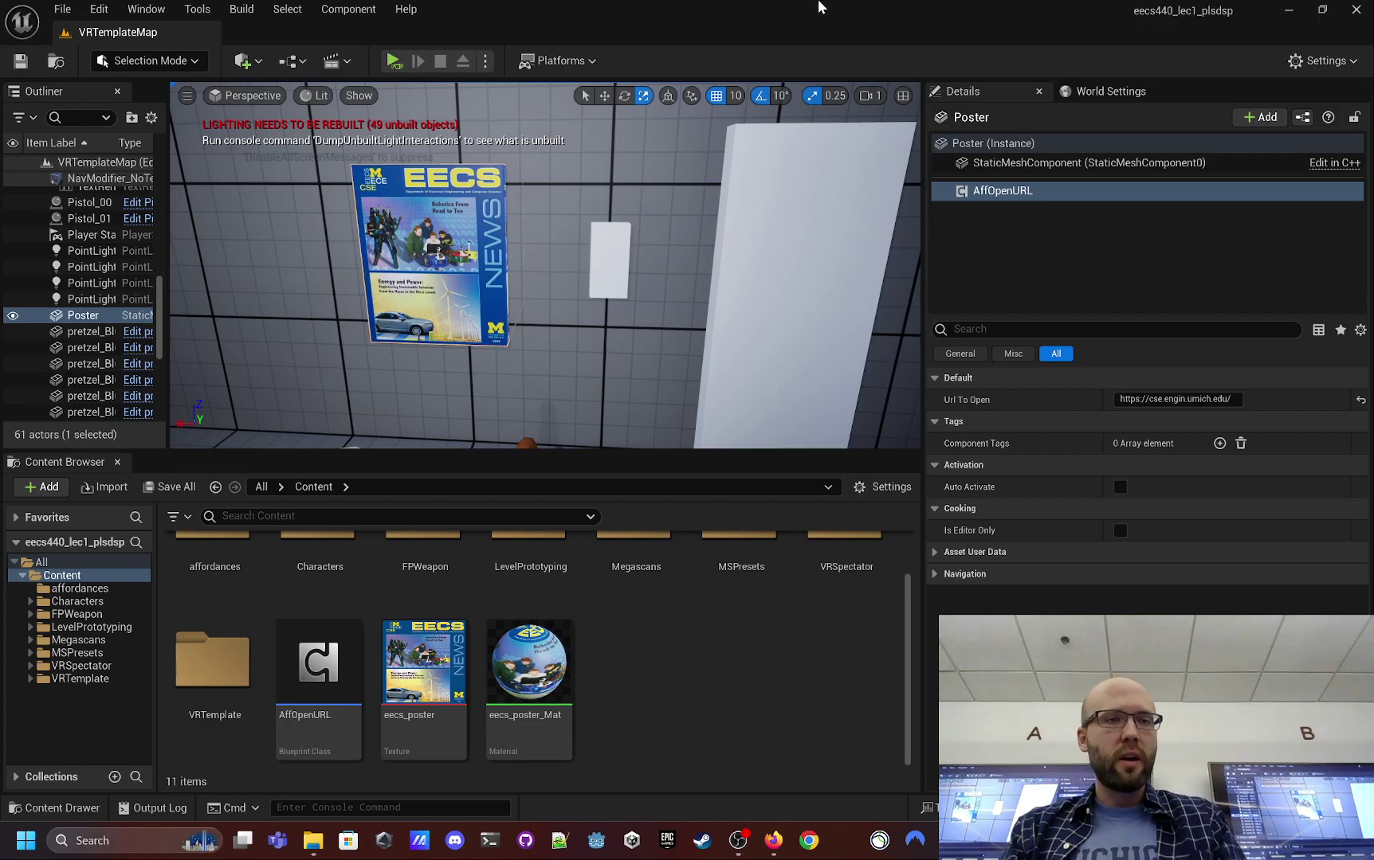
- Run the level in VR and interact with the EECS poster to test its URL launch
{"action": "left_click", "coordinate": [399, 62]}
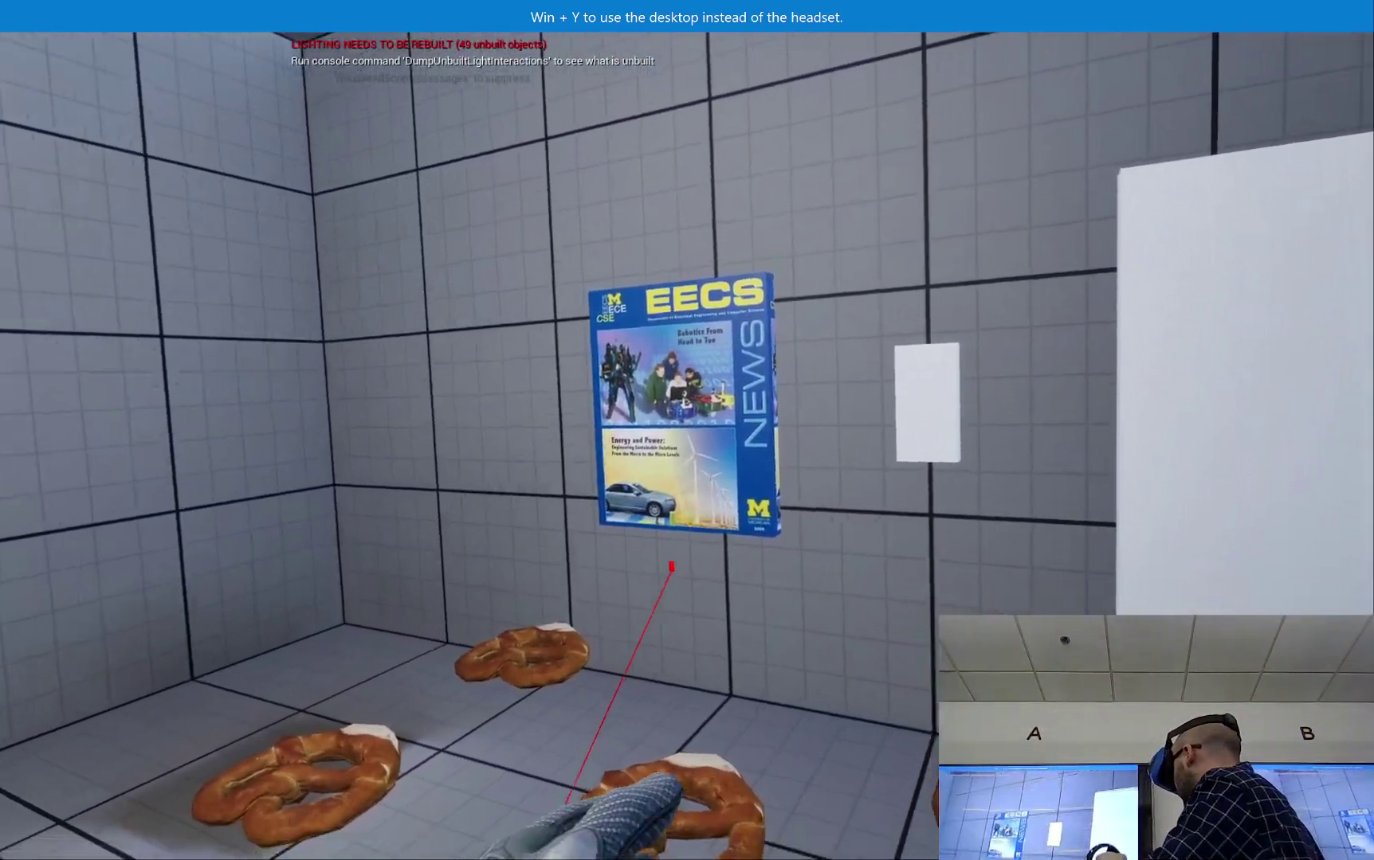
{"action": "left_click", "coordinate": [699, 491]}
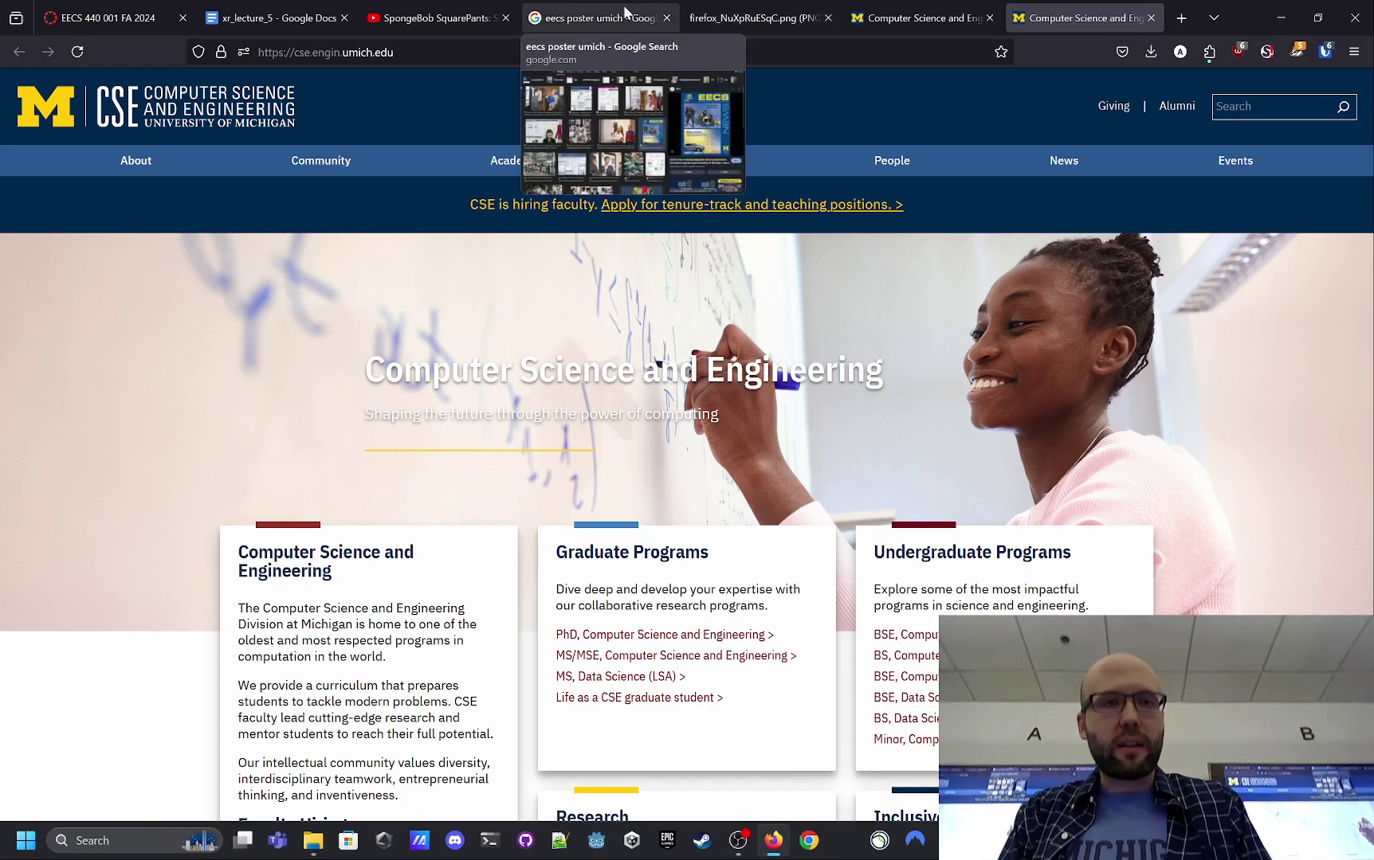
- View eecs494.com in a new Firefox tab, close that tab, and return to the poster in Unreal Editor
{"action": "left_click", "coordinate": [1182, 17]}
{"action": "type", "text": "eecs4"}
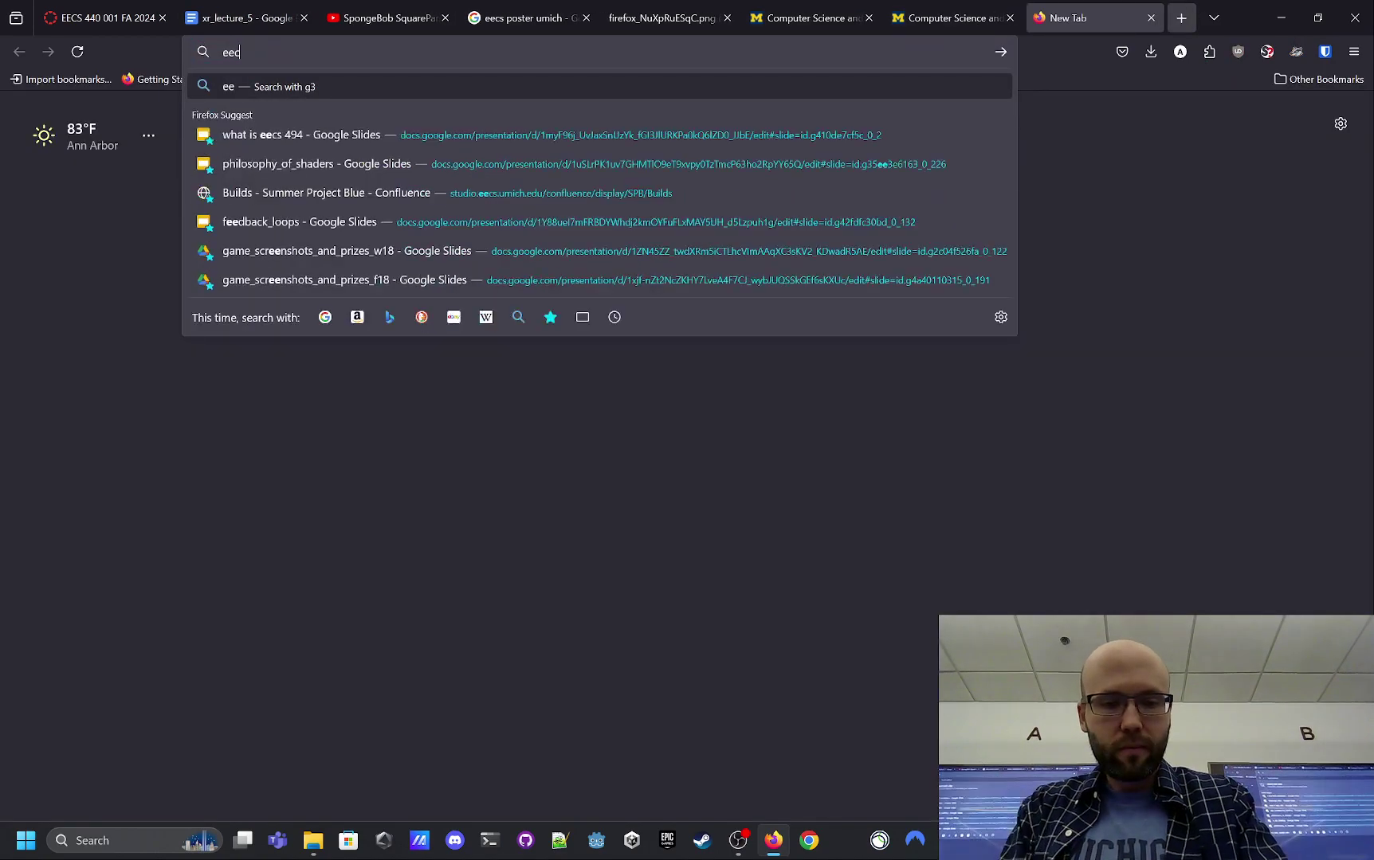
{"action": "type", "text": "94.com"}
{"action": "key", "text": "Return"}
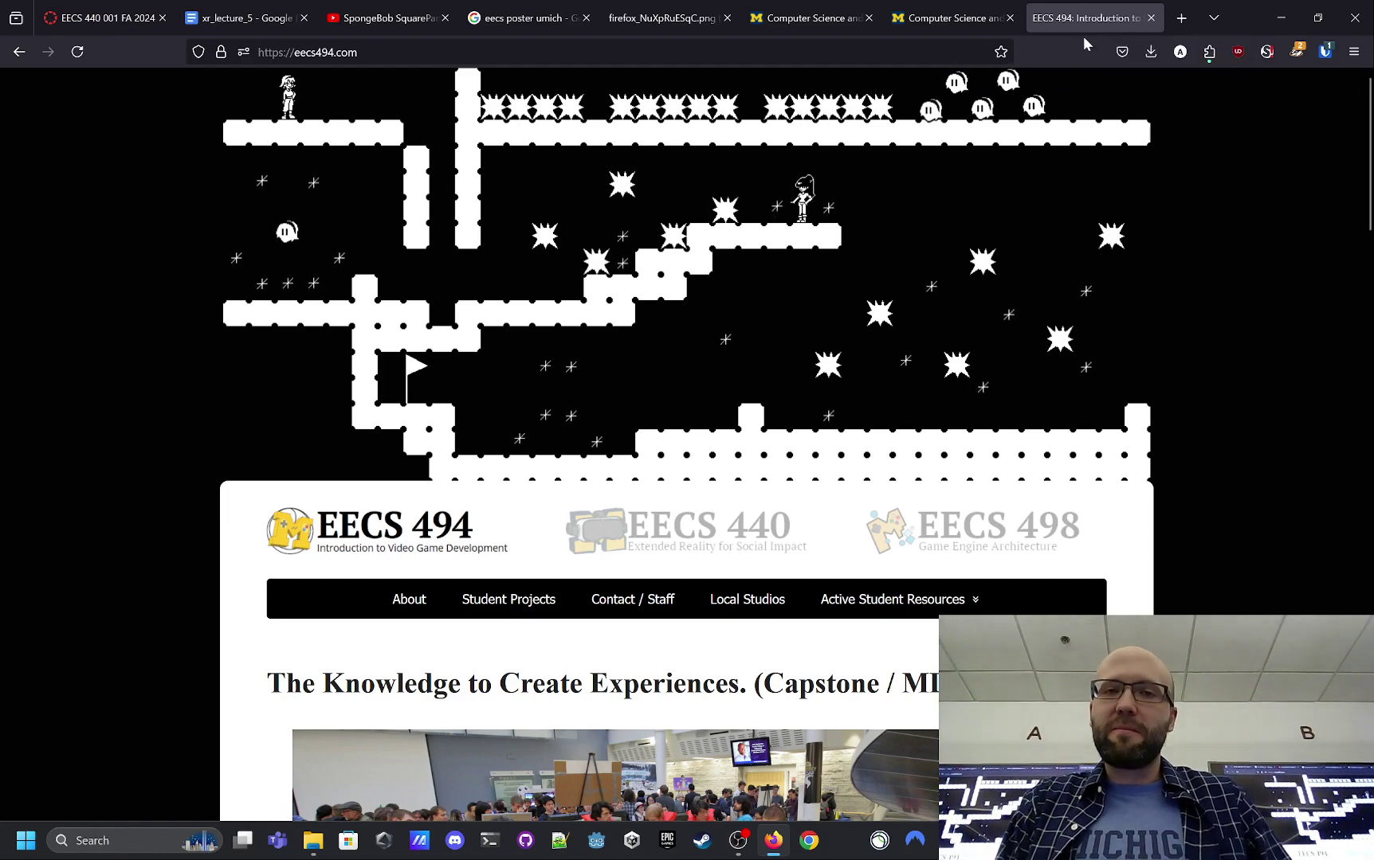
{"action": "left_click", "coordinate": [1150, 18]}
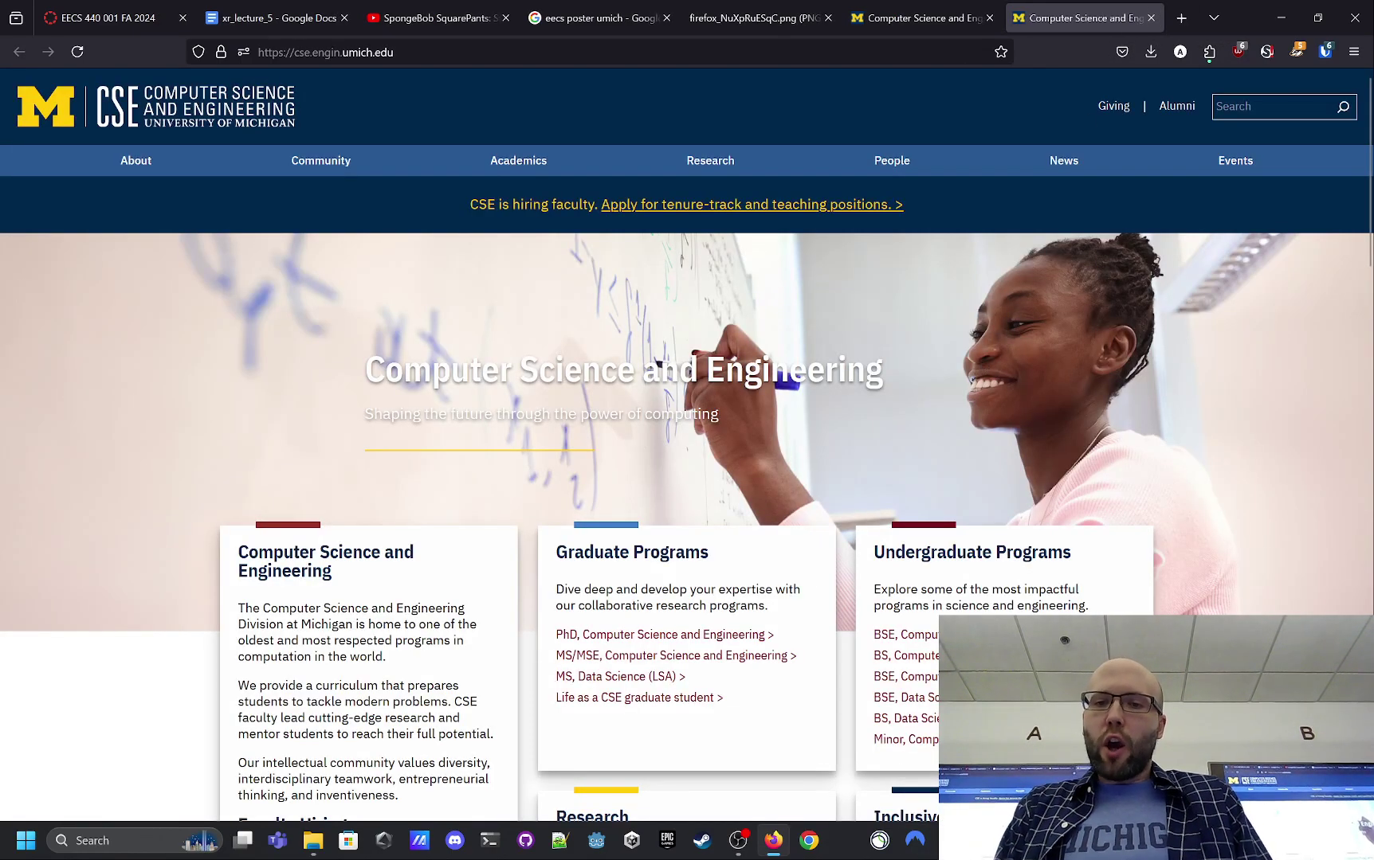
{"action": "left_click", "coordinate": [879, 841]}
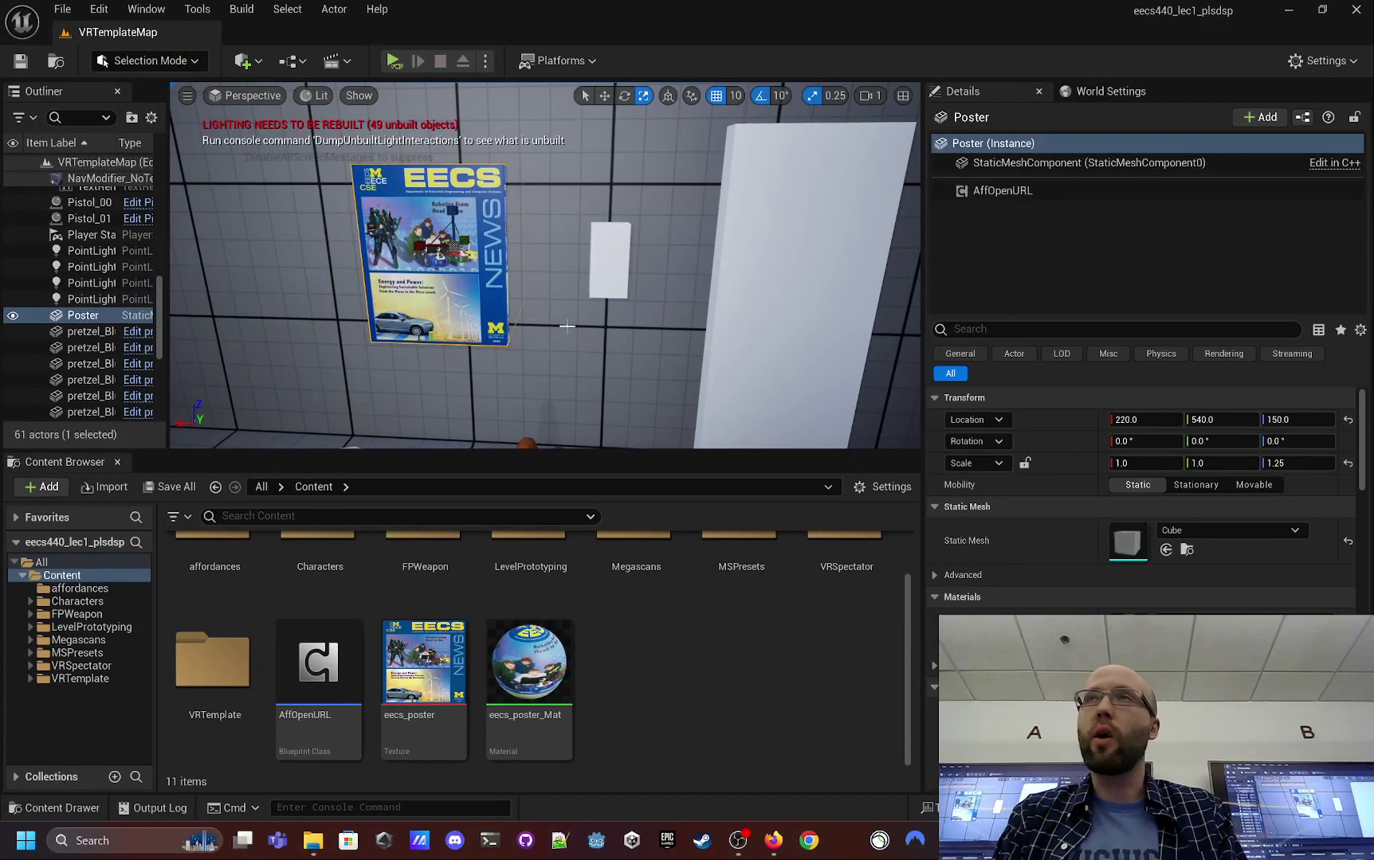
{"action": "right_click_drag", "start_coordinate": [566, 326], "coordinate": [629, 356]}
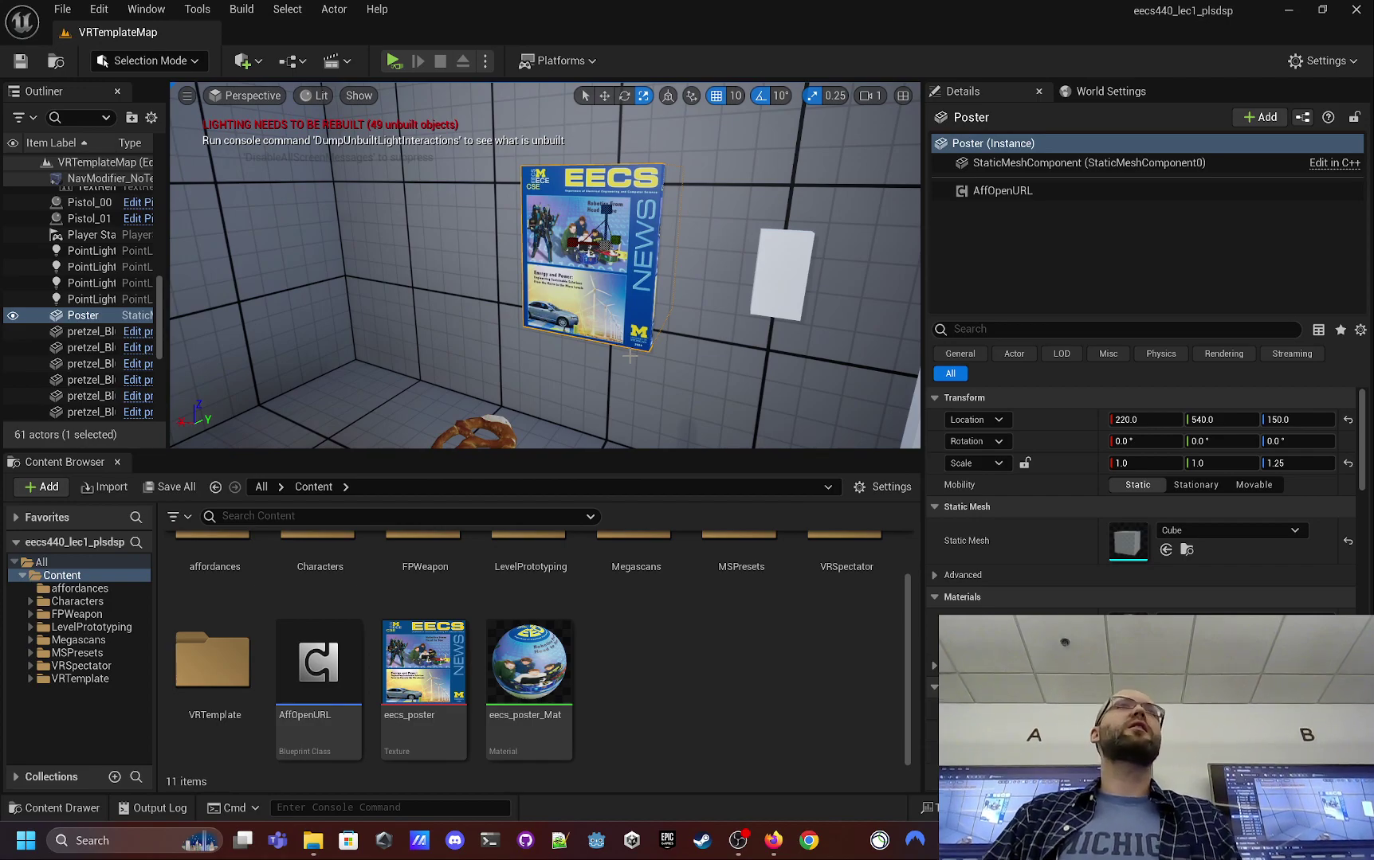